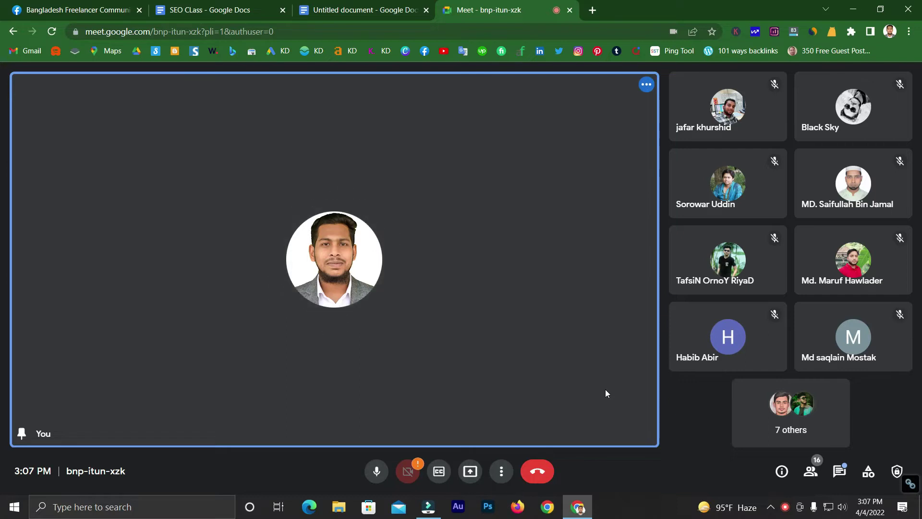
# Step: Admit the participant waiting to join the call and check the in-call messages, closing the chat after reading
pyautogui.click(839, 472)
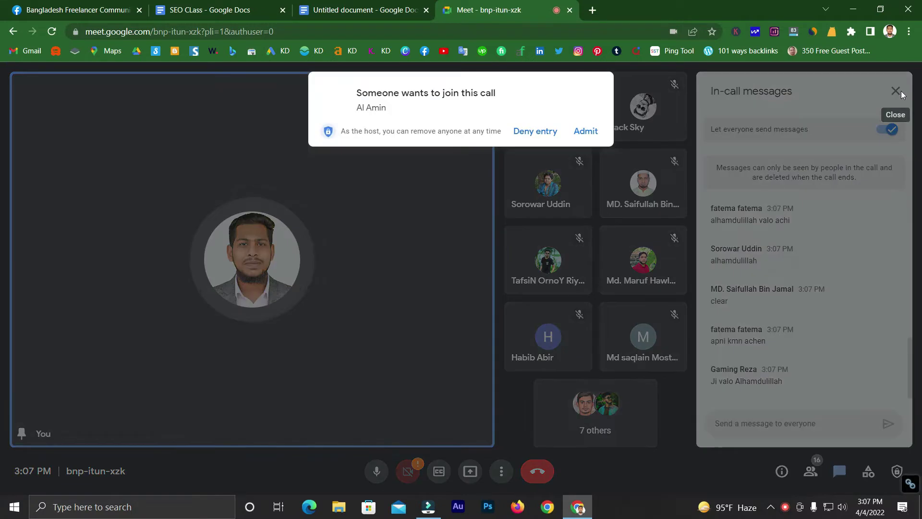
pyautogui.click(585, 132)
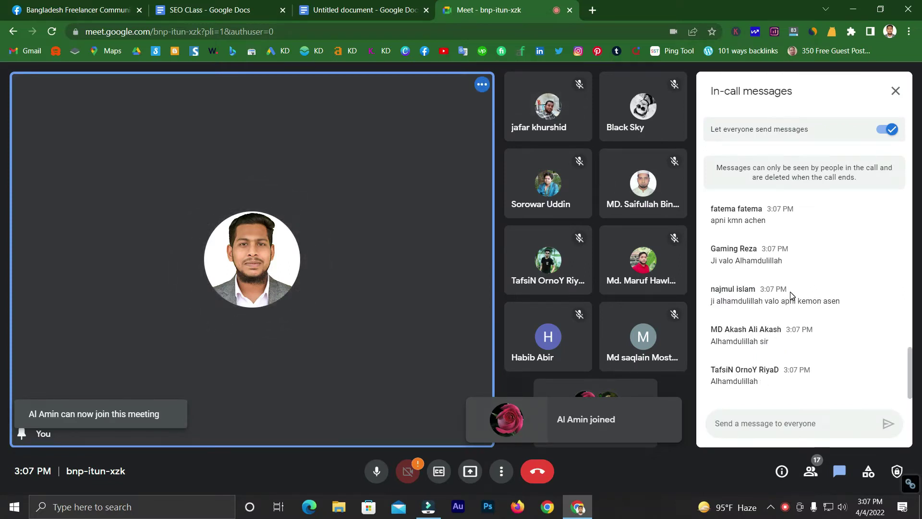
pyautogui.click(895, 91)
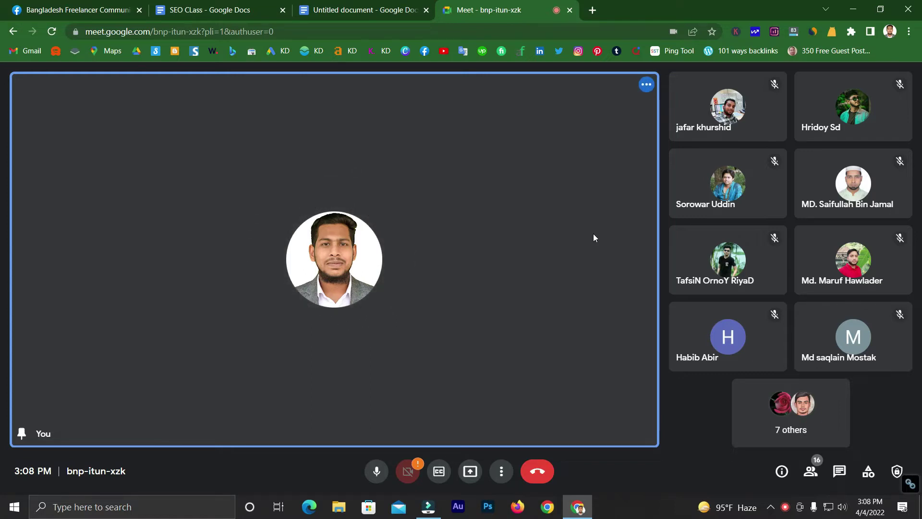
pyautogui.click(831, 467)
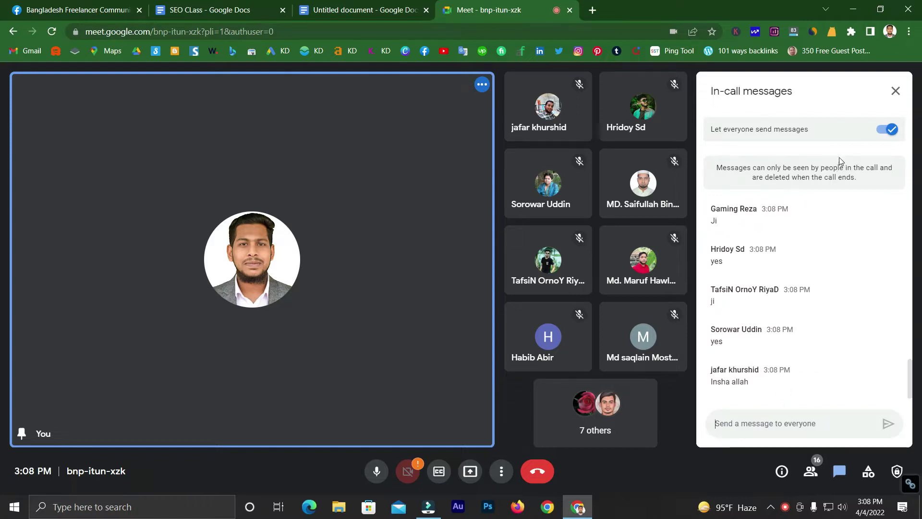
pyautogui.click(896, 90)
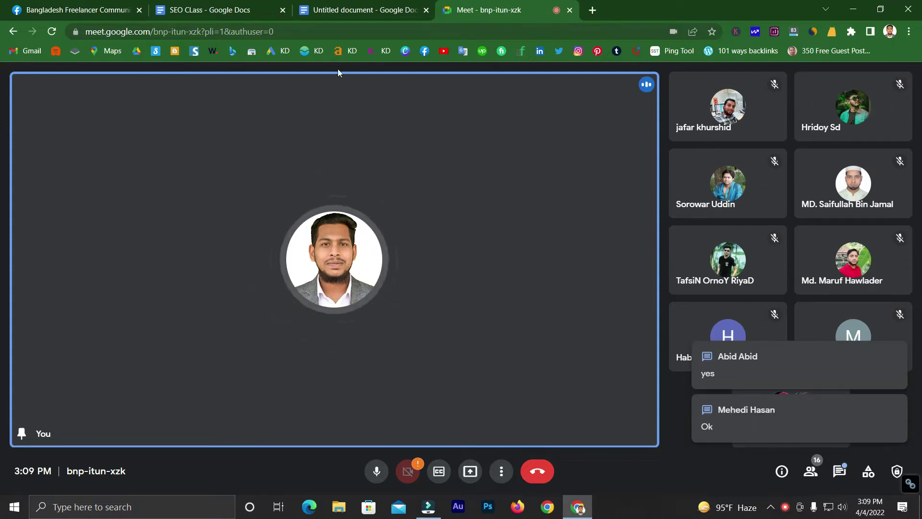
# Step: Switch to the SEO CLass document in Google Docs and look over the Practical On-page SEO (part 2) - Class 6 notes
pyautogui.click(250, 10)
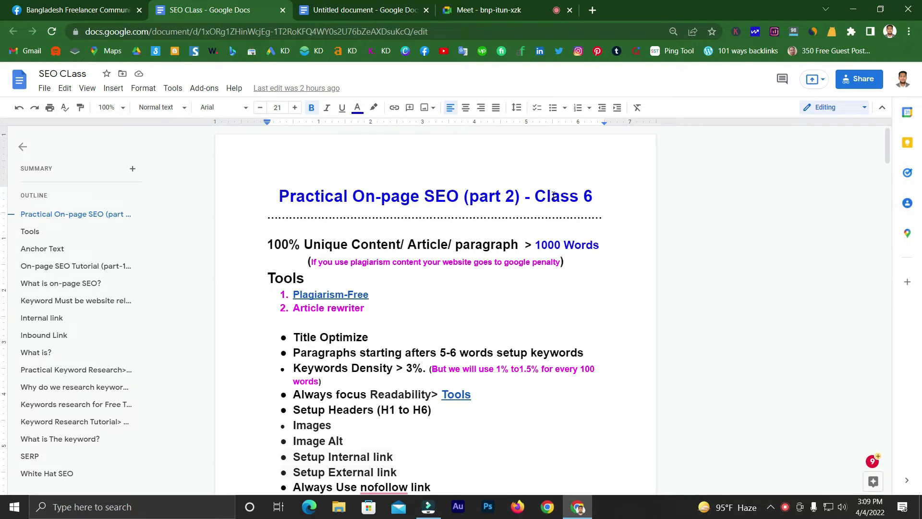
pyautogui.scroll(-8, 449, 231)
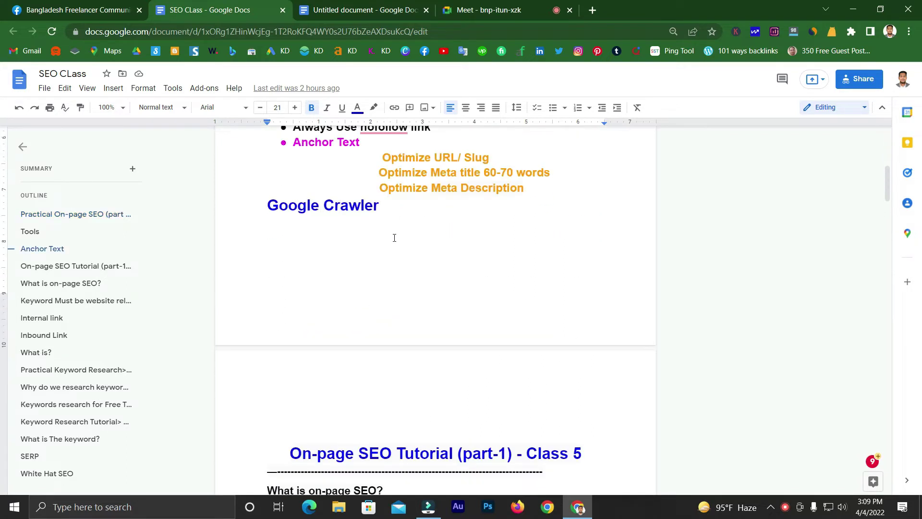
pyautogui.scroll(8, 393, 237)
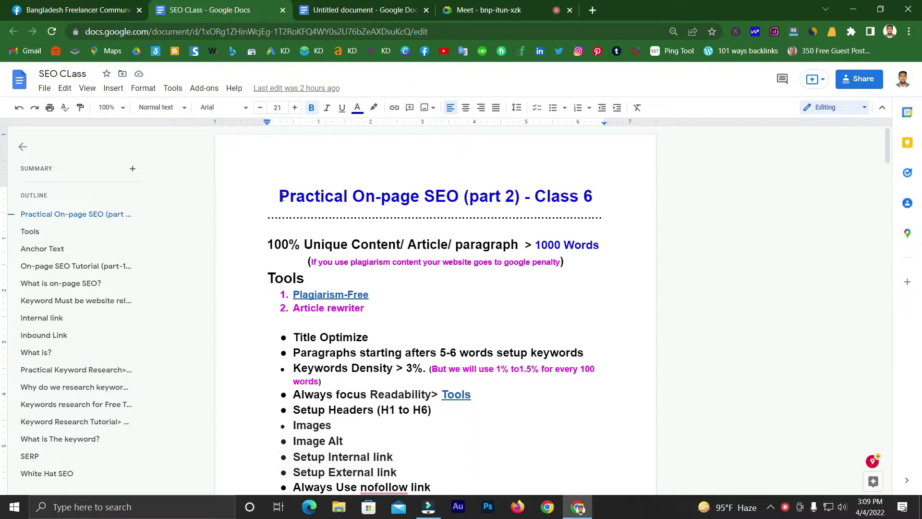
pyautogui.scroll(-4, 404, 345)
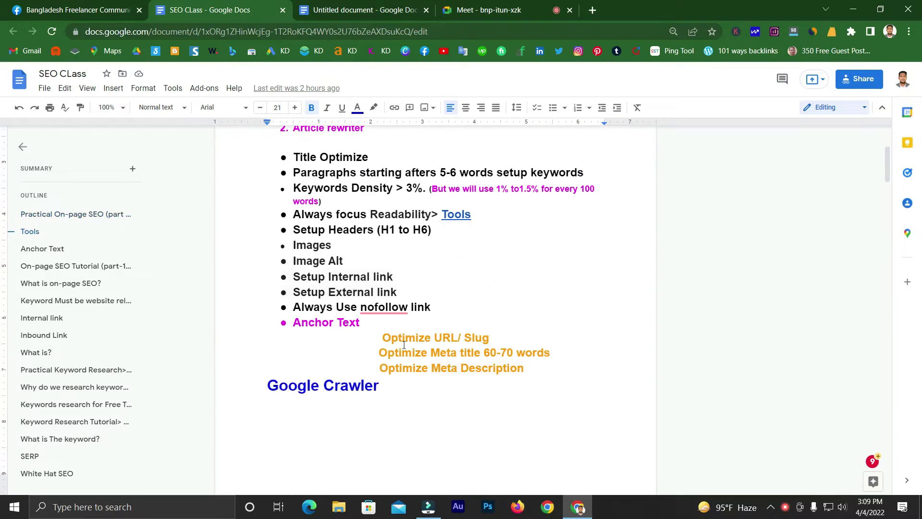
pyautogui.scroll(4, 404, 345)
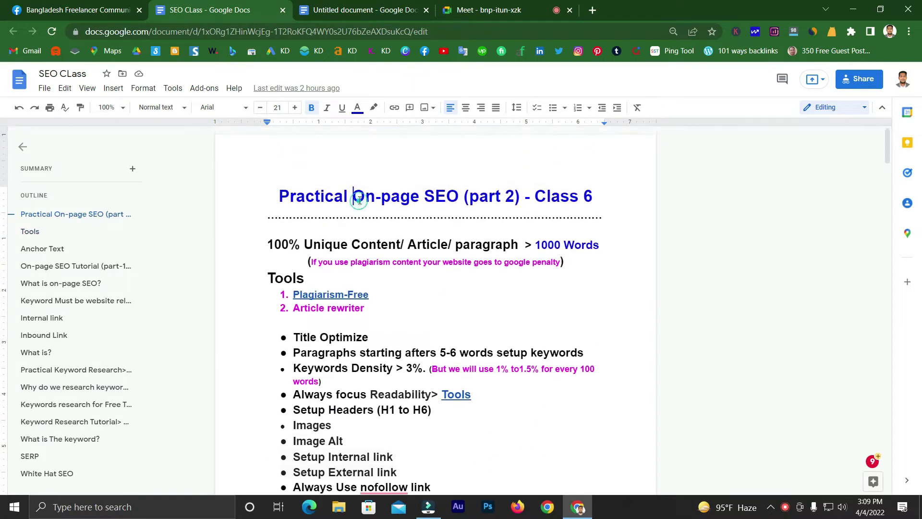
pyautogui.click(358, 196)
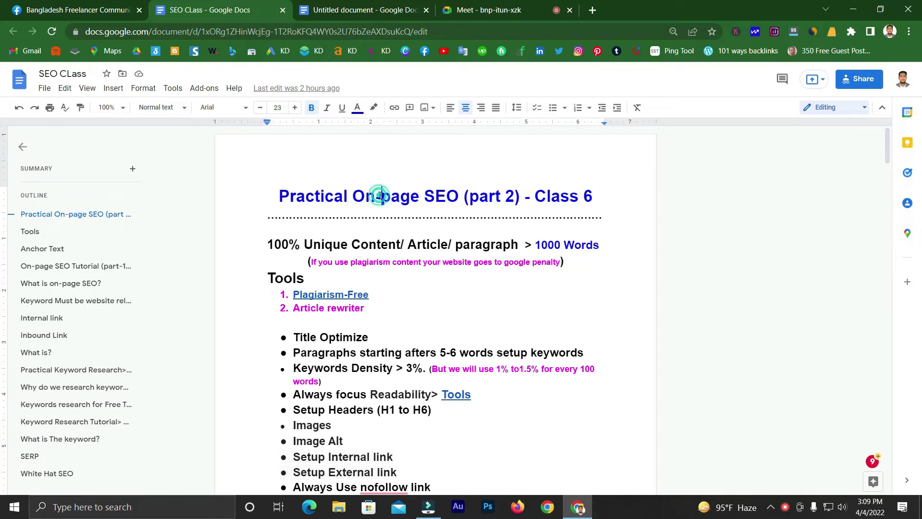
pyautogui.click(403, 193)
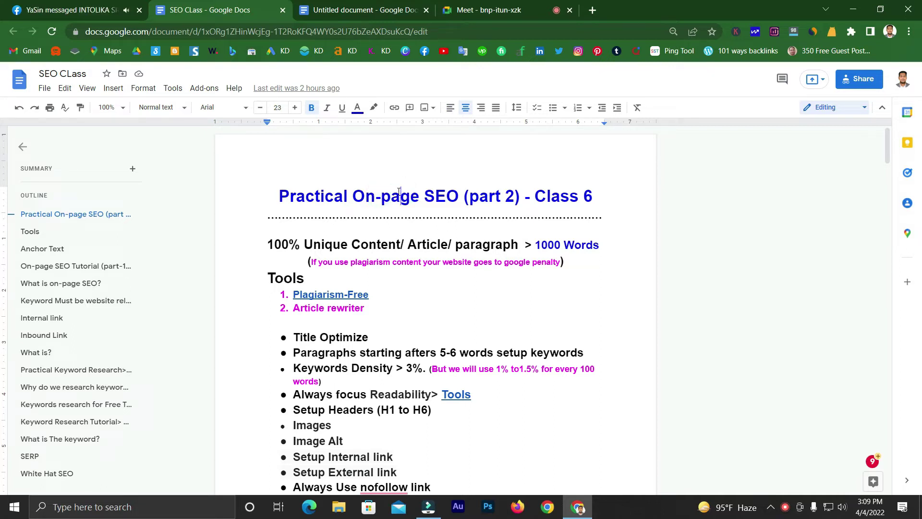
# Step: Switch to Facebook to read the new group chat message, and return to the Google Meet call
pyautogui.click(14, 14)
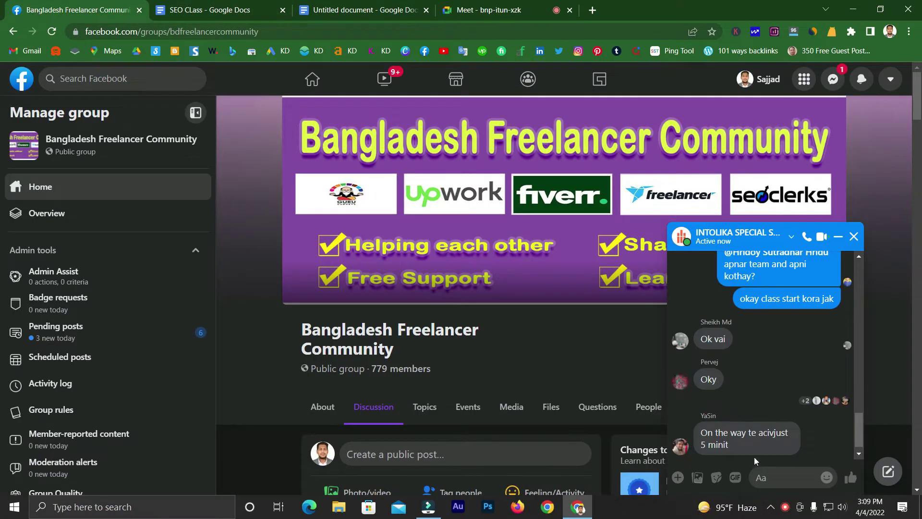
pyautogui.click(168, 13)
pyautogui.click(449, 5)
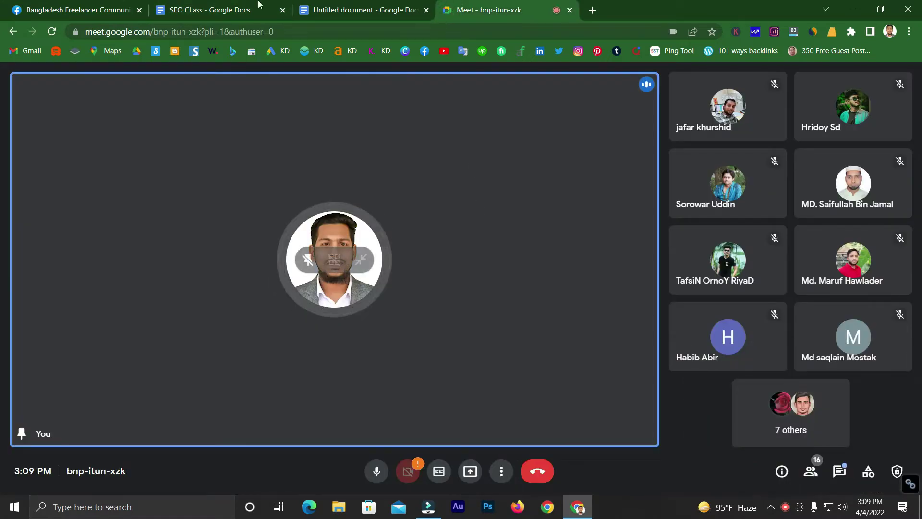
# Step: In the SEO CLass document, highlight the unique content, article and paragraph requirement and its 1000 Words minimum
pyautogui.click(207, 9)
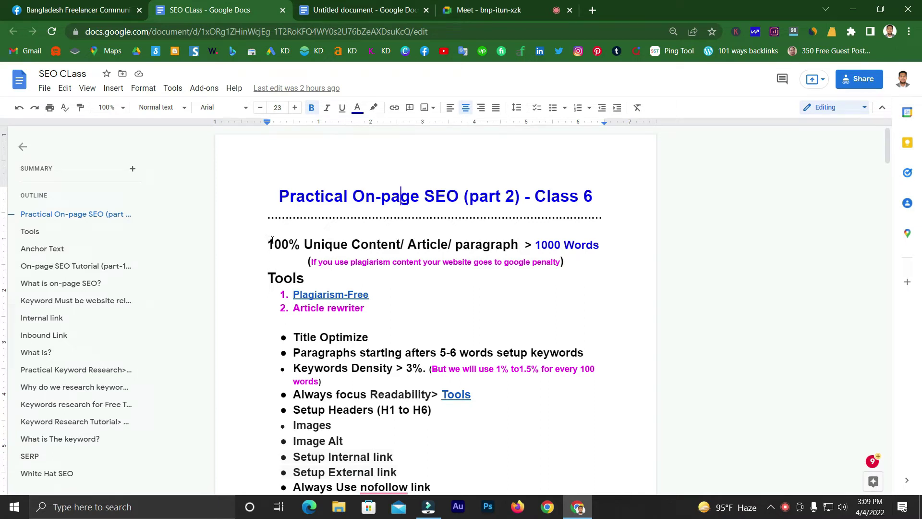
pyautogui.click(474, 244)
pyautogui.click(345, 244)
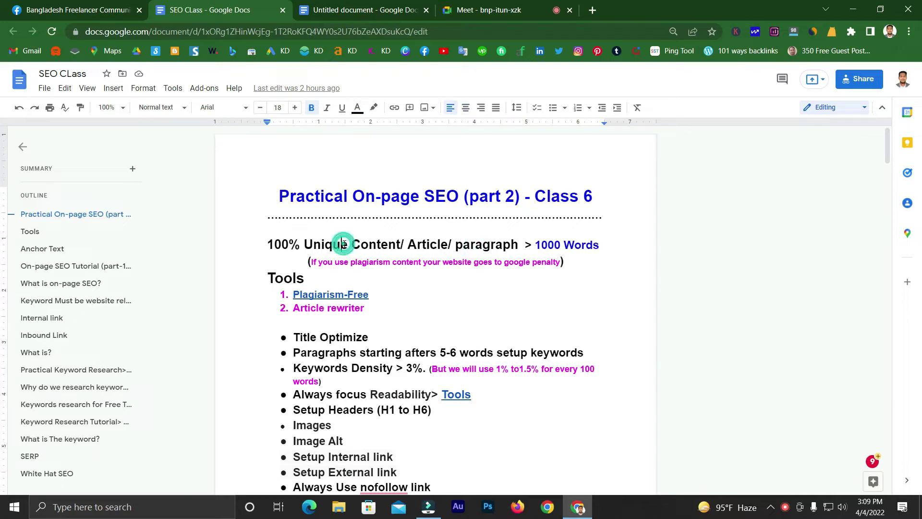
pyautogui.keyDown('shift'); pyautogui.click(401, 245); pyautogui.keyUp('shift')
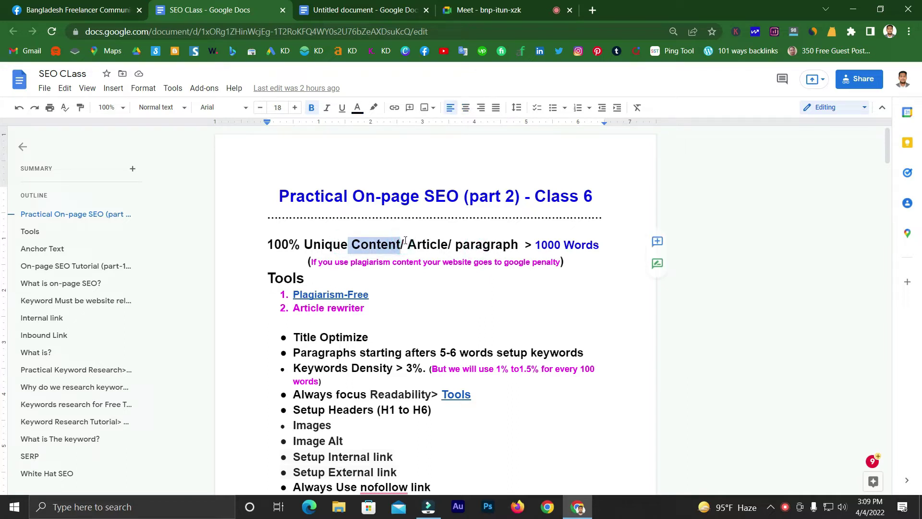
pyautogui.moveTo(405, 240); pyautogui.dragTo(520, 243)
pyautogui.click(363, 245)
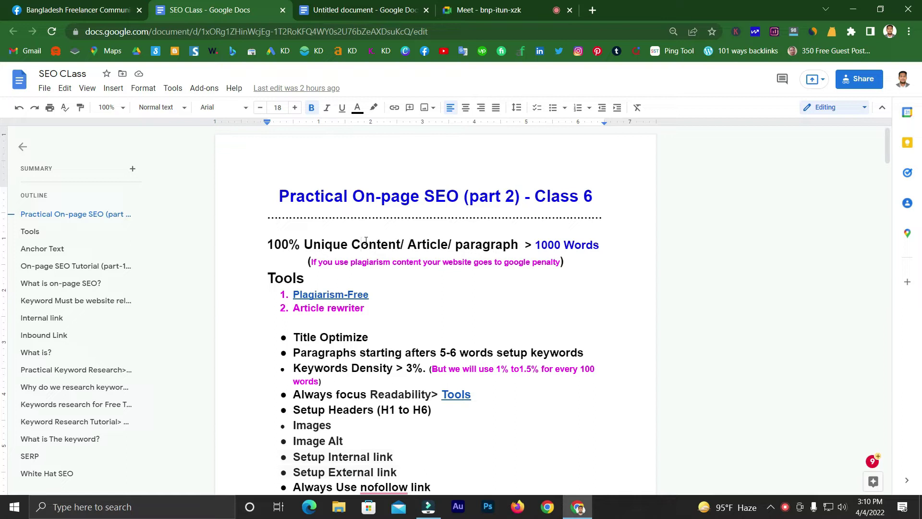
pyautogui.moveTo(535, 246); pyautogui.dragTo(599, 243)
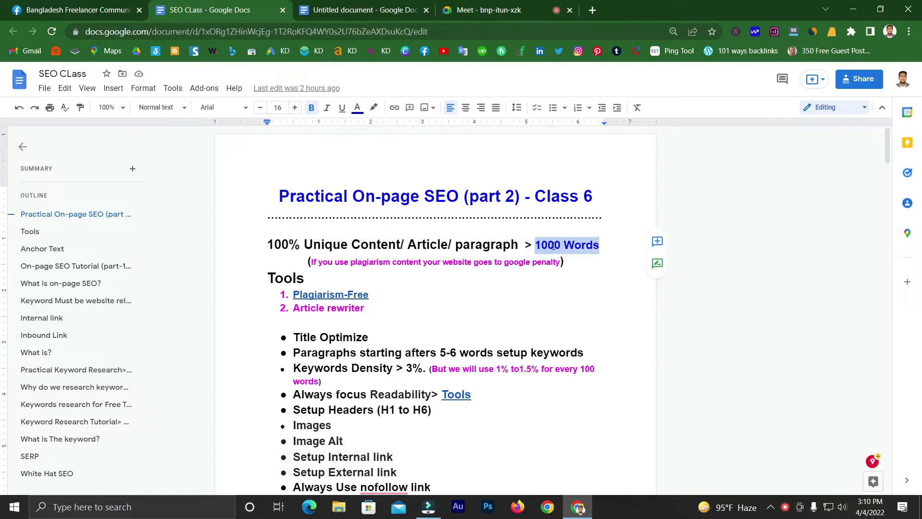
pyautogui.click(573, 257)
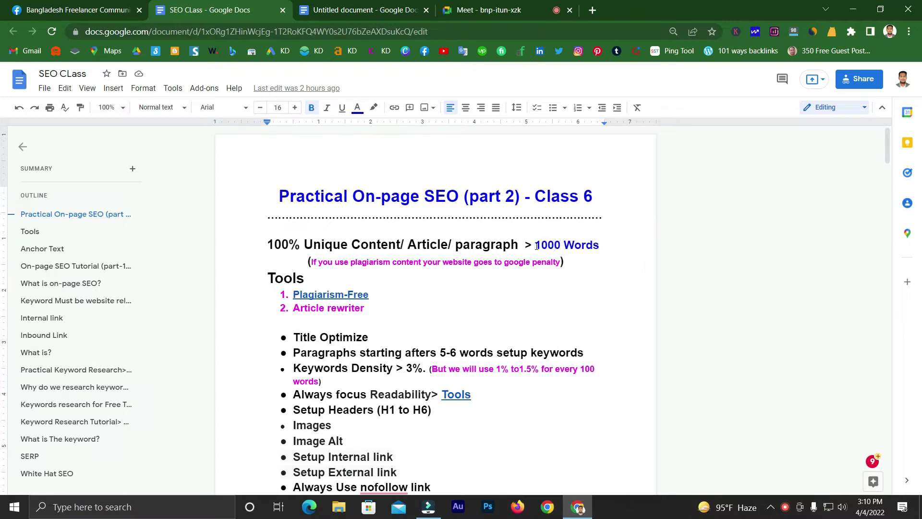
pyautogui.moveTo(535, 246); pyautogui.dragTo(560, 242)
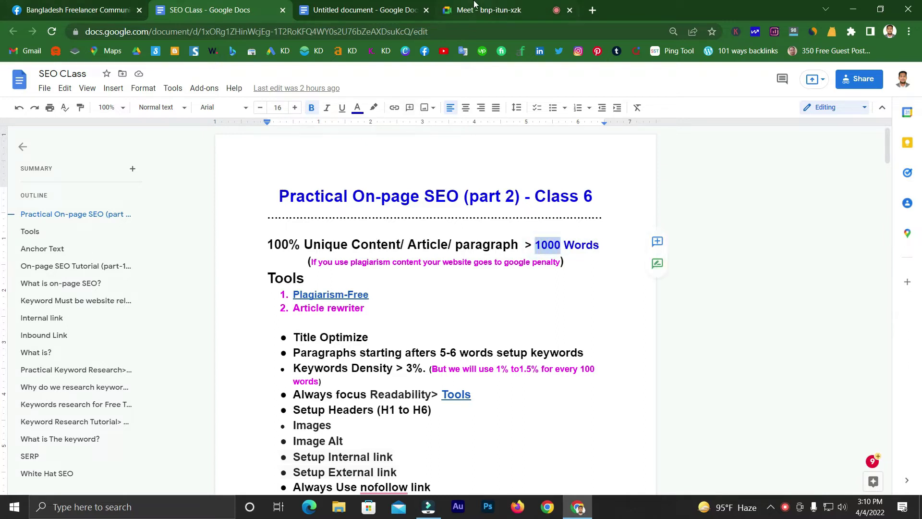
# Step: Check the participants' replies in the Google Meet chat and return to the SEO CLass document
pyautogui.click(482, 9)
pyautogui.click(840, 471)
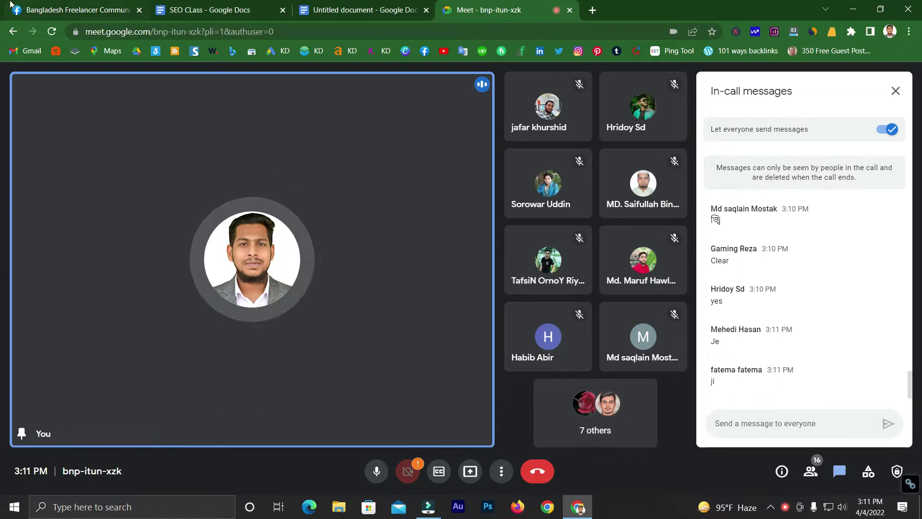
pyautogui.click(223, 6)
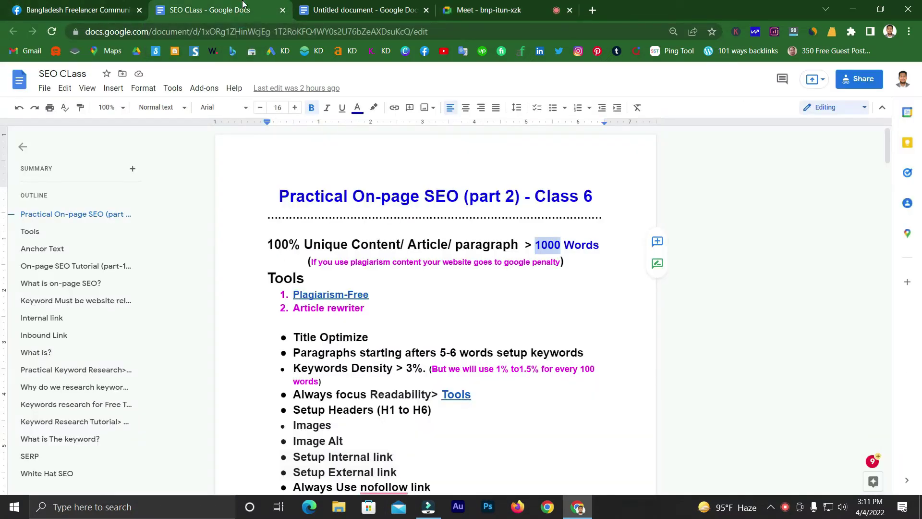
# Step: Point out the unique content line and highlight the number 1000 in its word count
pyautogui.click(331, 248)
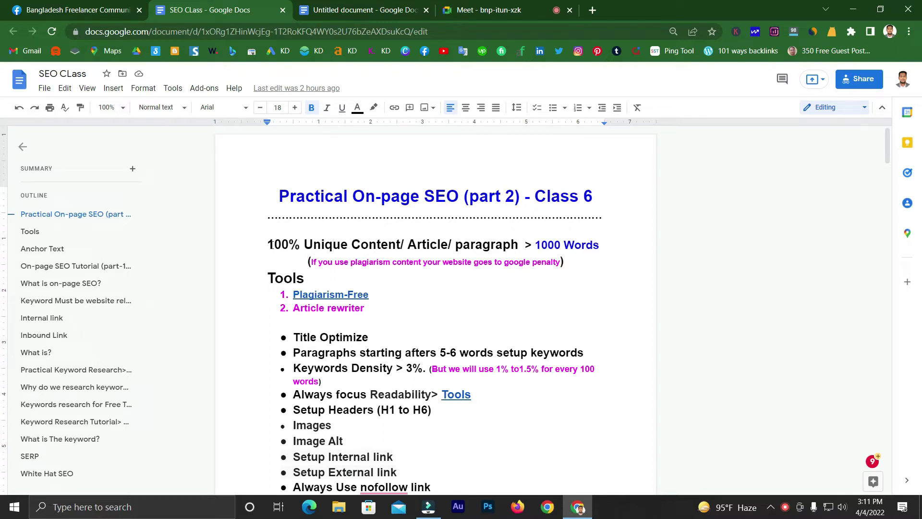
pyautogui.moveTo(536, 241); pyautogui.dragTo(560, 239)
pyautogui.click(350, 244)
# Step: Return to the Google Meet call, admit the waiting participant and read the replies in the chat
pyautogui.click(485, 10)
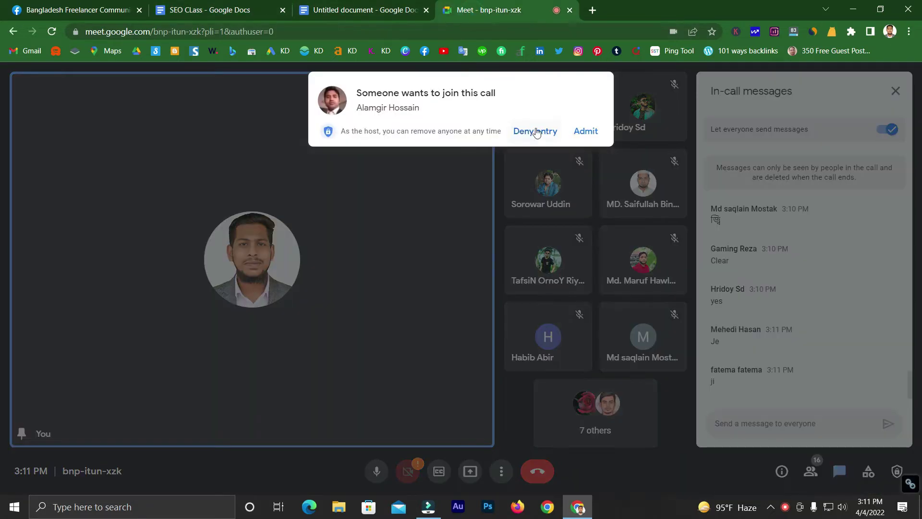
pyautogui.click(586, 131)
pyautogui.click(749, 421)
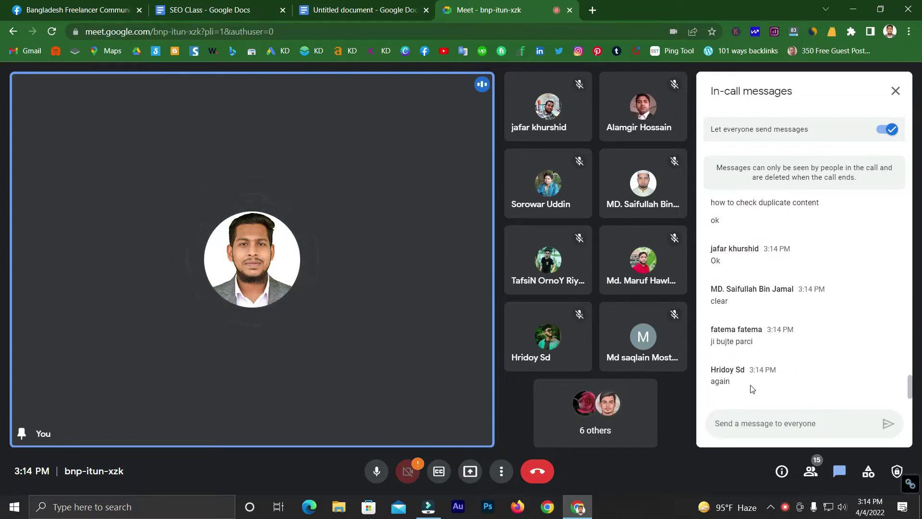
pyautogui.moveTo(281, 144)
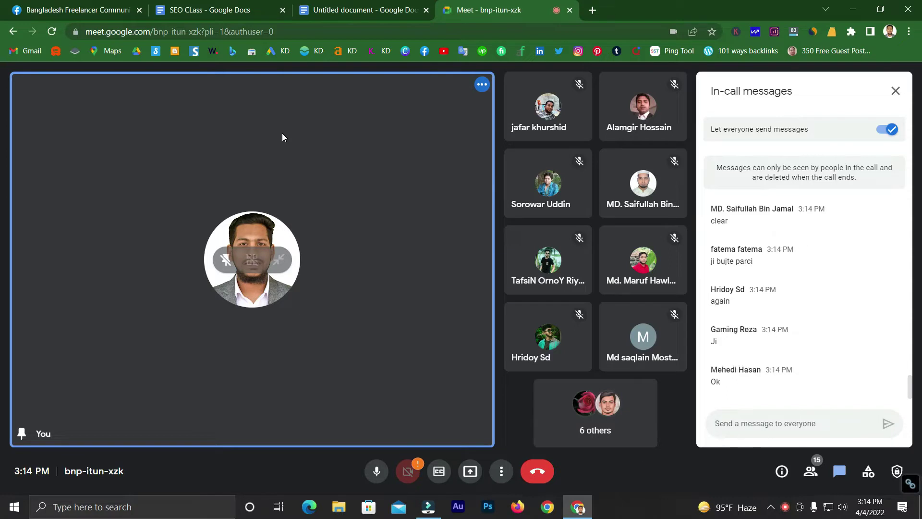
# Step: In the SEO CLass document, highlight the 1000 in the word count and point out the Google penalty note
pyautogui.click(251, 6)
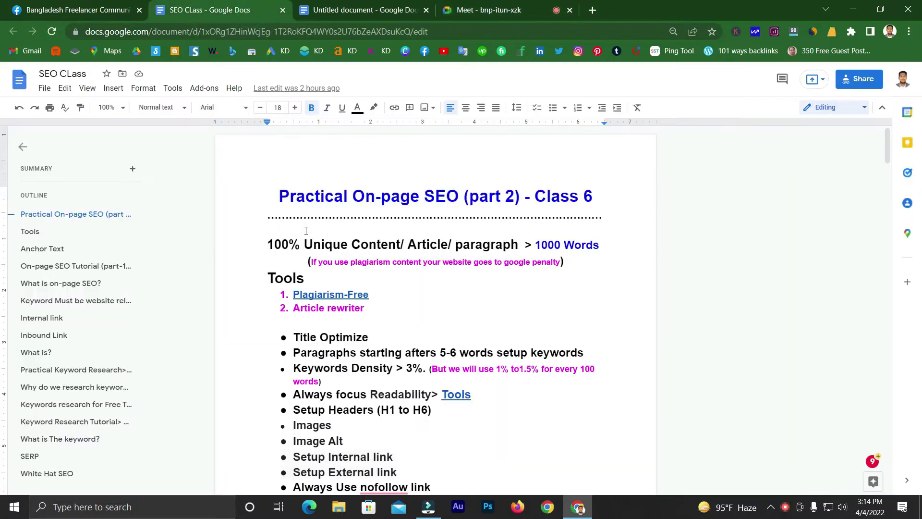
pyautogui.moveTo(535, 248); pyautogui.dragTo(554, 245)
pyautogui.click(561, 247)
pyautogui.click(544, 246)
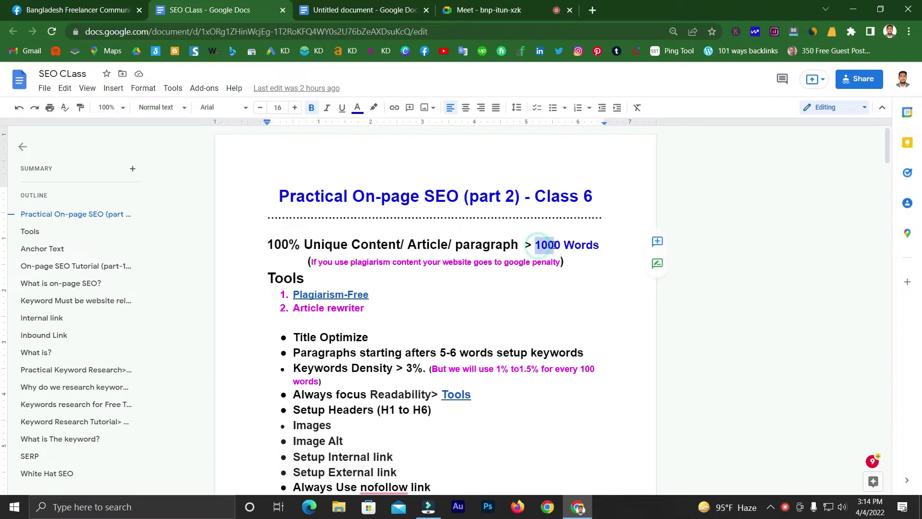
pyautogui.click(456, 259)
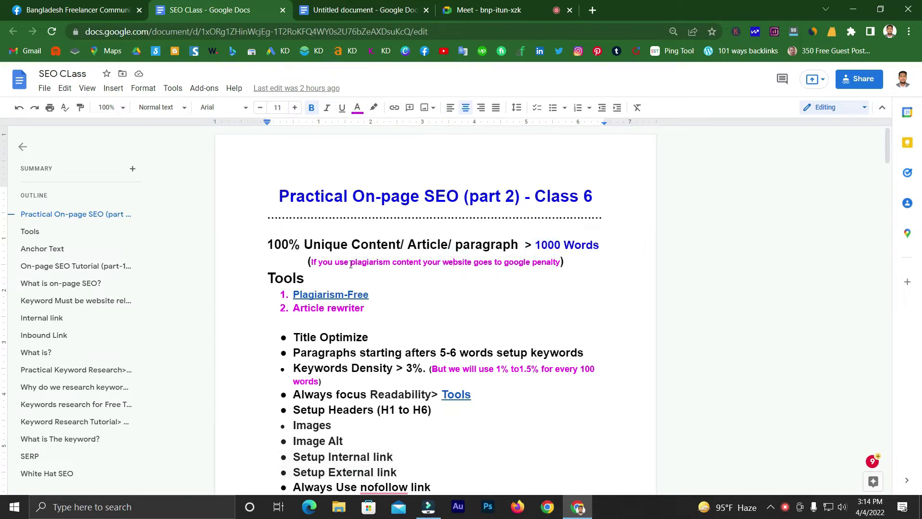
# Step: Highlight the word "plagiarism" in the penalty note below the unique content line
pyautogui.moveTo(351, 264); pyautogui.dragTo(390, 264)
pyautogui.click(370, 264)
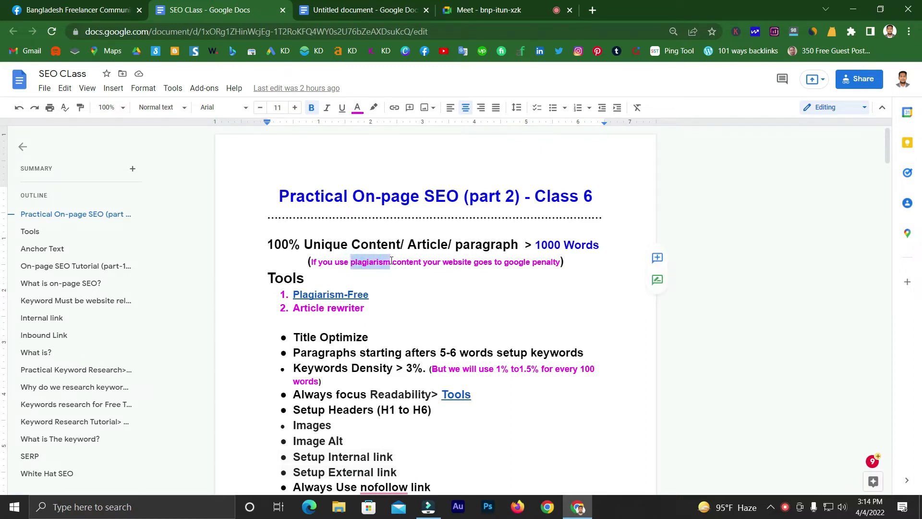
pyautogui.click(378, 265)
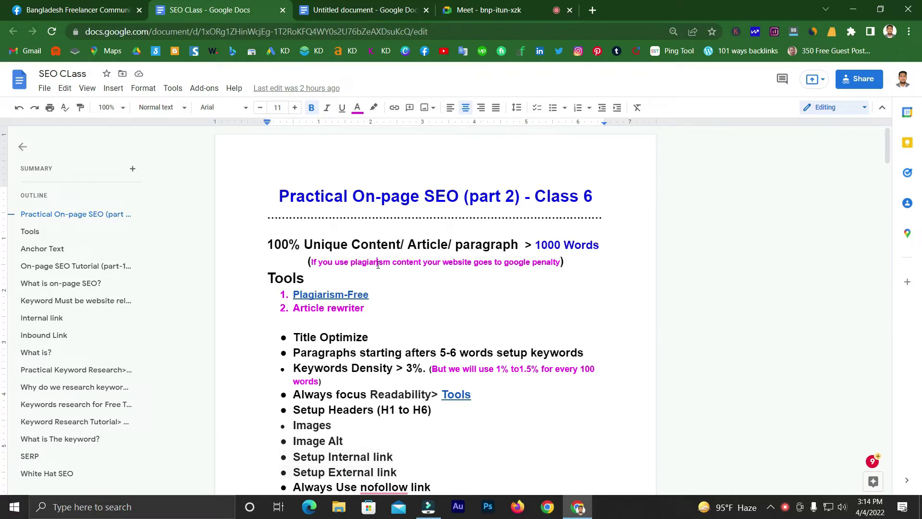
# Step: Admit the participant waiting to join the Google Meet call and return to the SEO CLass document
pyautogui.click(533, 10)
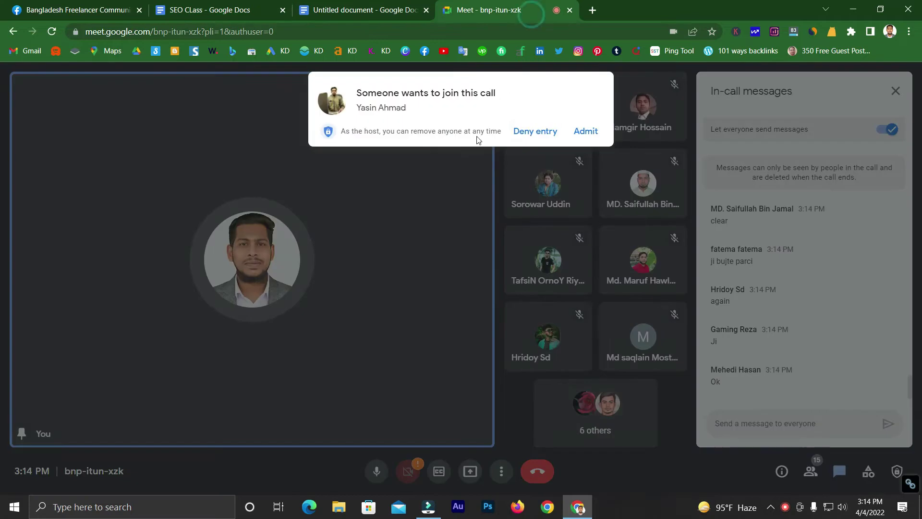
pyautogui.click(585, 132)
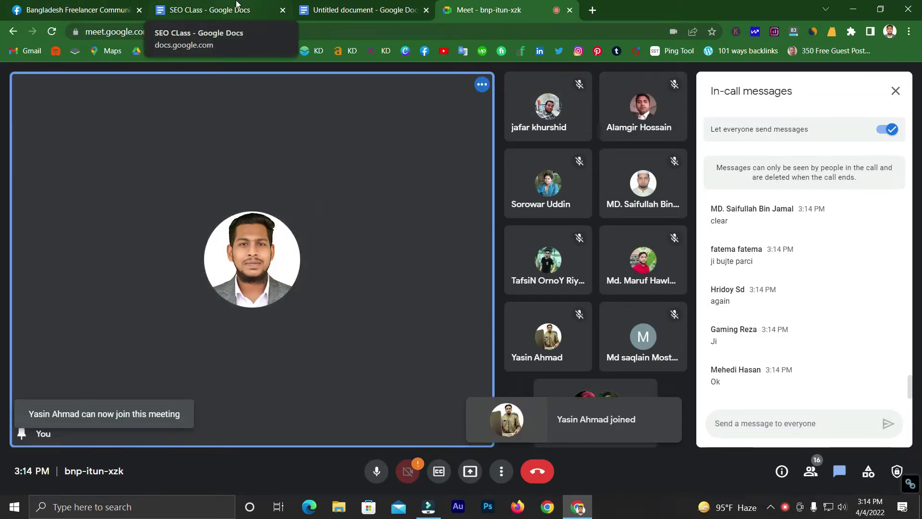
pyautogui.click(236, 6)
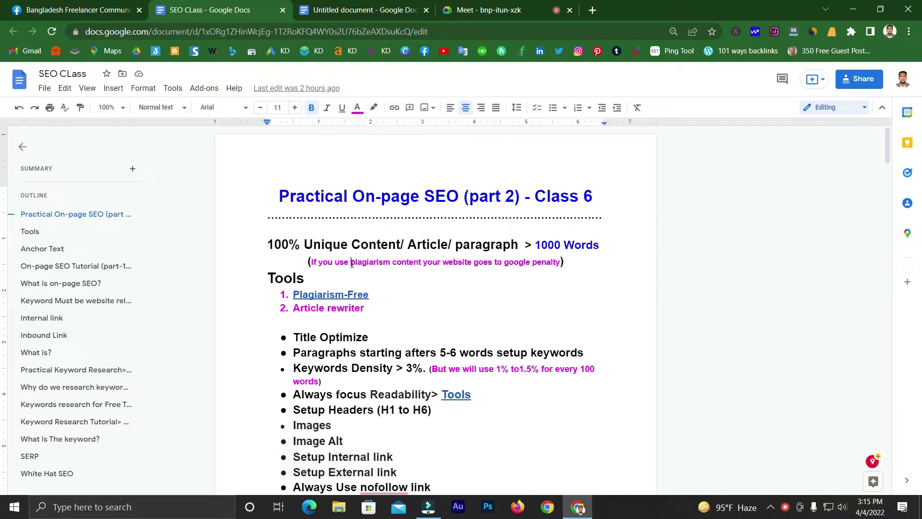
# Step: Highlight wording in the Google penalty note and admit the participant waiting to join the Google Meet call
pyautogui.moveTo(351, 262); pyautogui.dragTo(471, 263)
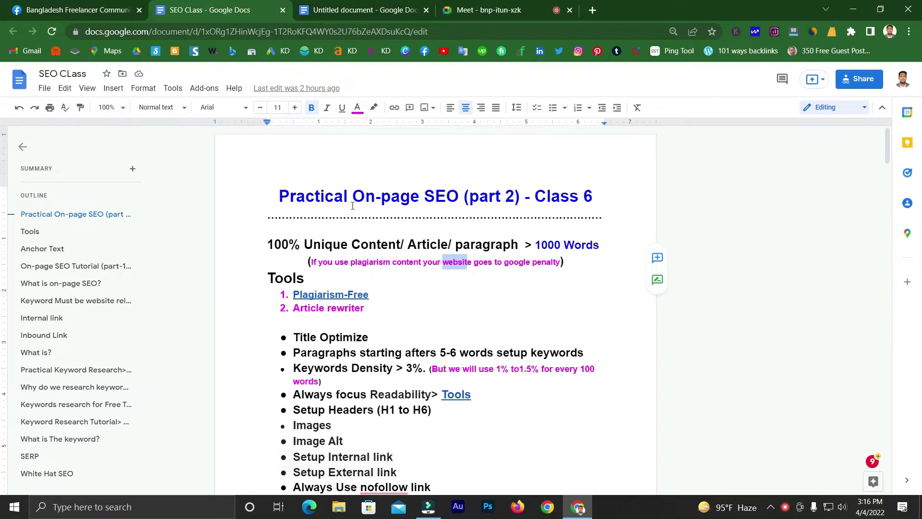
pyautogui.click(466, 5)
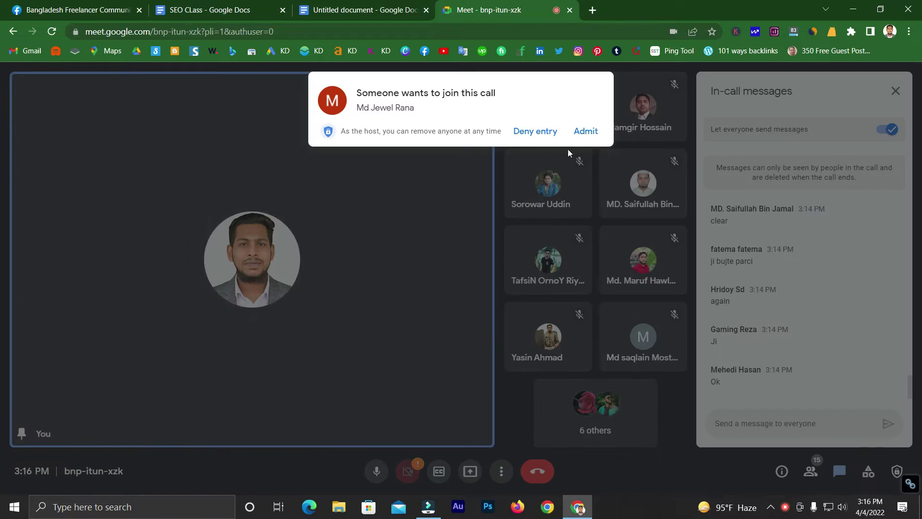
pyautogui.click(597, 130)
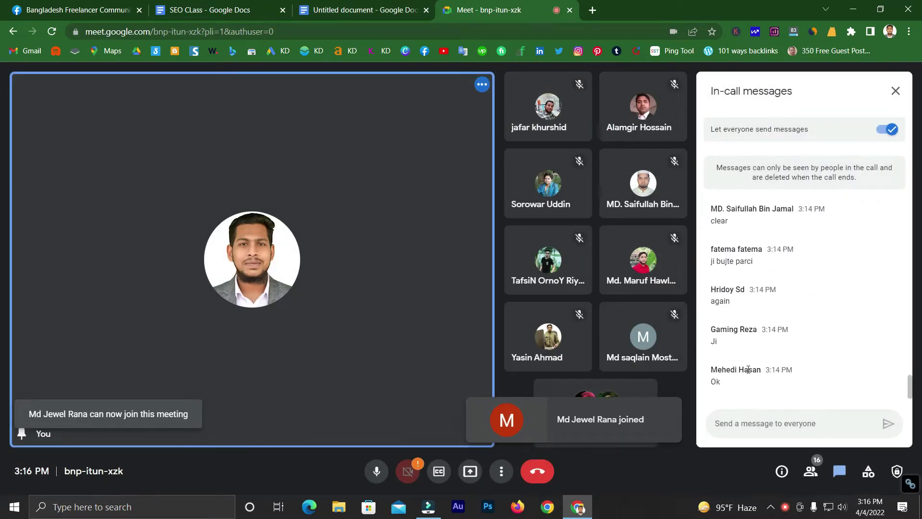
pyautogui.click(738, 423)
pyautogui.click(785, 346)
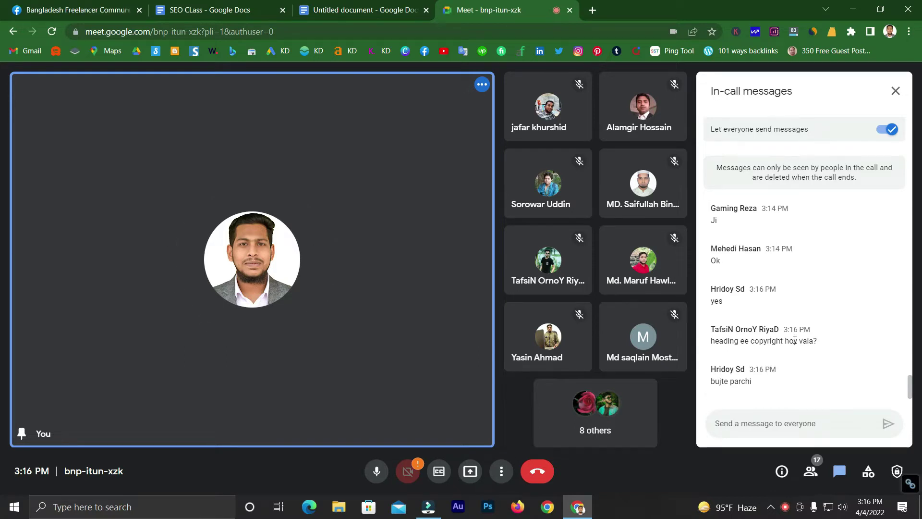
# Step: Switch to Facebook and reply "okay" in the INTOLIKA SPECIAL group chat
pyautogui.click(132, 2)
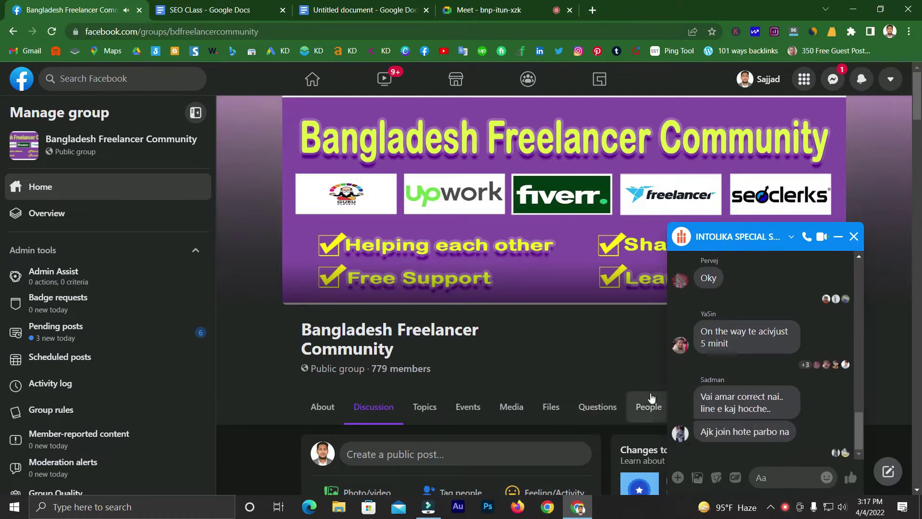
pyautogui.click(765, 471)
pyautogui.write('okay')
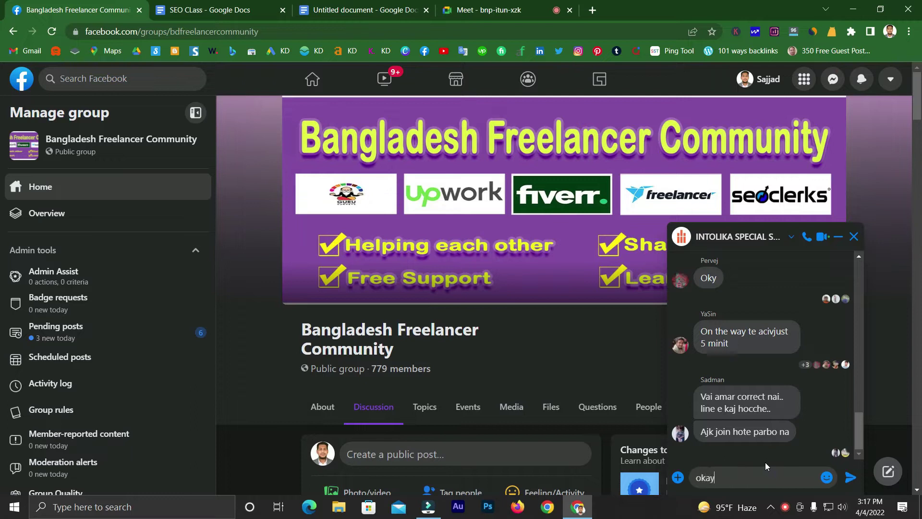
pyautogui.press('Return')
# Step: Read the participants' replies in the Google Meet call chat and return to the SEO CLass document
pyautogui.click(478, 4)
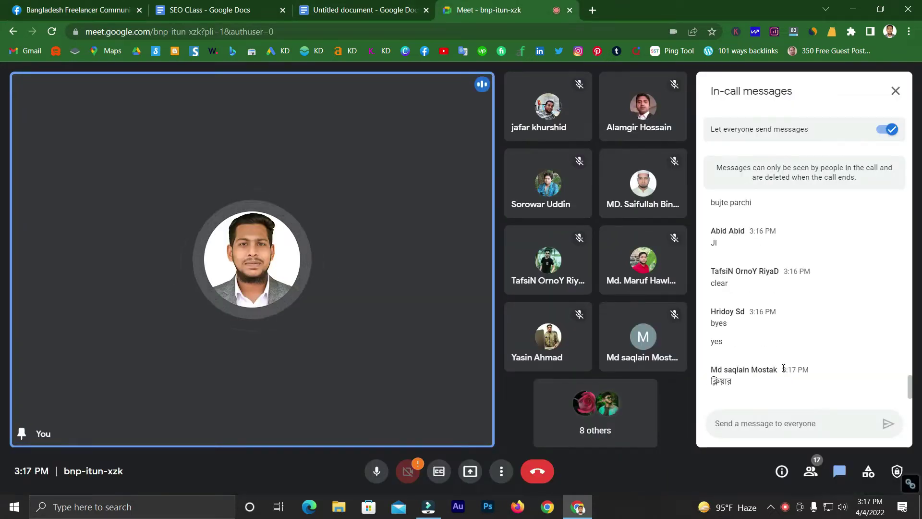
pyautogui.scroll(3, 782, 370)
pyautogui.scroll(-3, 782, 370)
pyautogui.click(269, 4)
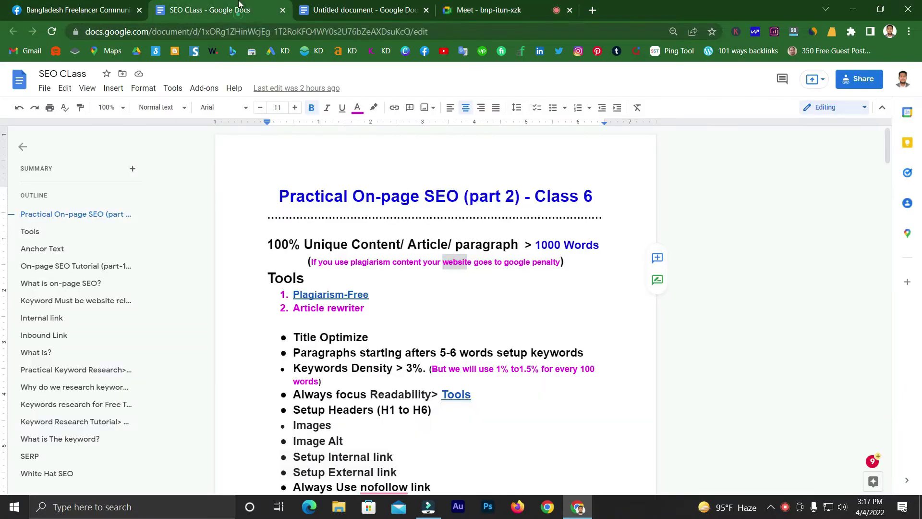
# Step: Open the Plagiarism-Free link under Tools, look over the DupliChecker plagiarism checker page and close it
pyautogui.click(338, 297)
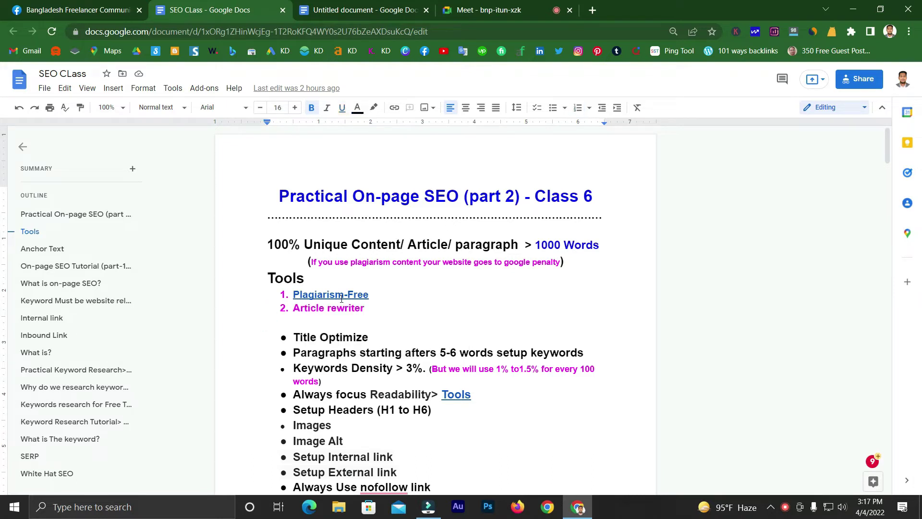
pyautogui.click(361, 319)
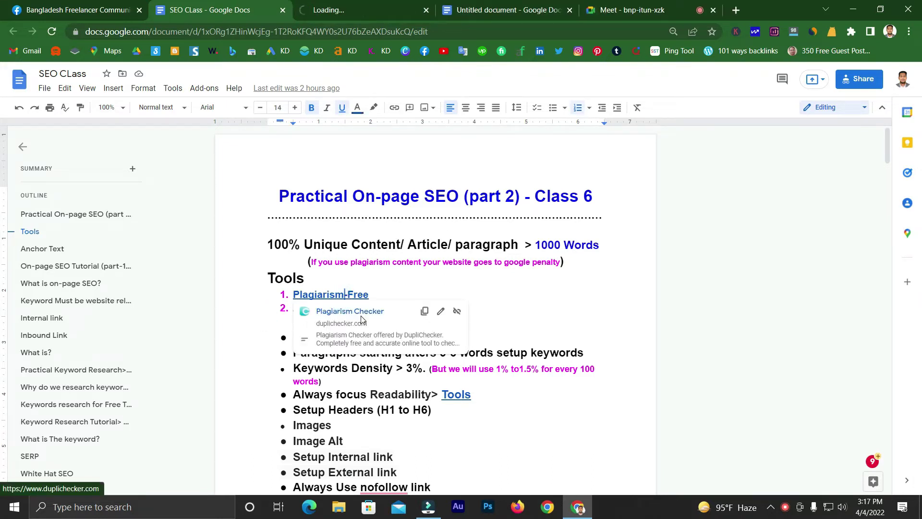
pyautogui.click(329, 5)
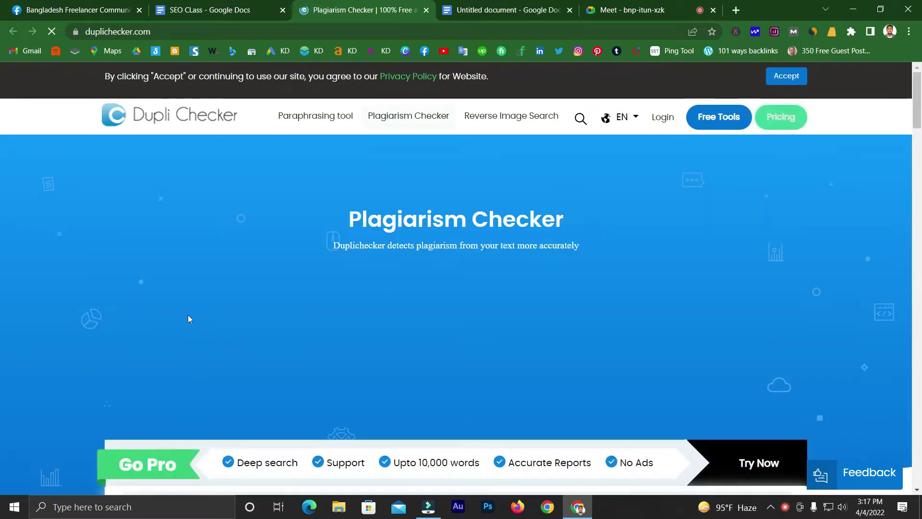
pyautogui.scroll(-9, 188, 315)
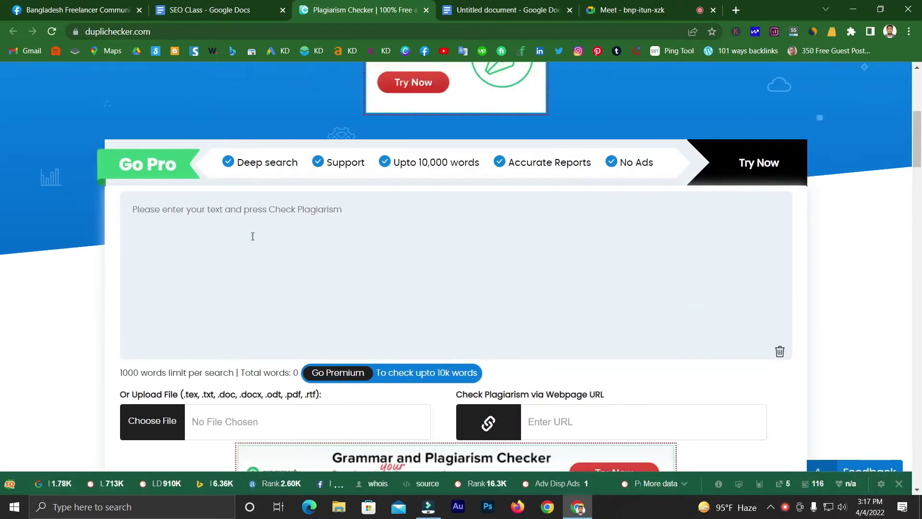
pyautogui.scroll(-4, 276, 307)
pyautogui.scroll(9, 233, 273)
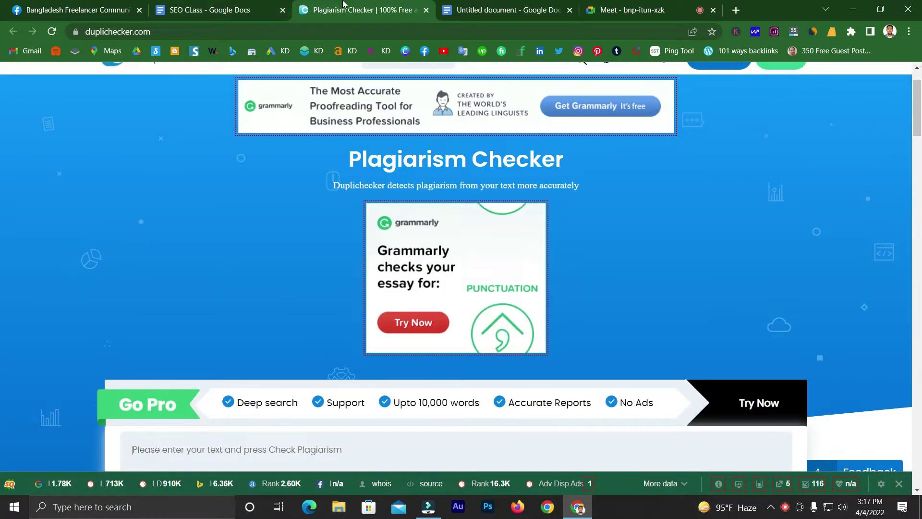
pyautogui.hotkey('ctrl', 'w')
# Step: Point out the "Article rewriter" tool and the "Unique Content/ Article/ paragraph" line by highlighting them alternately
pyautogui.scroll(-1, 323, 230)
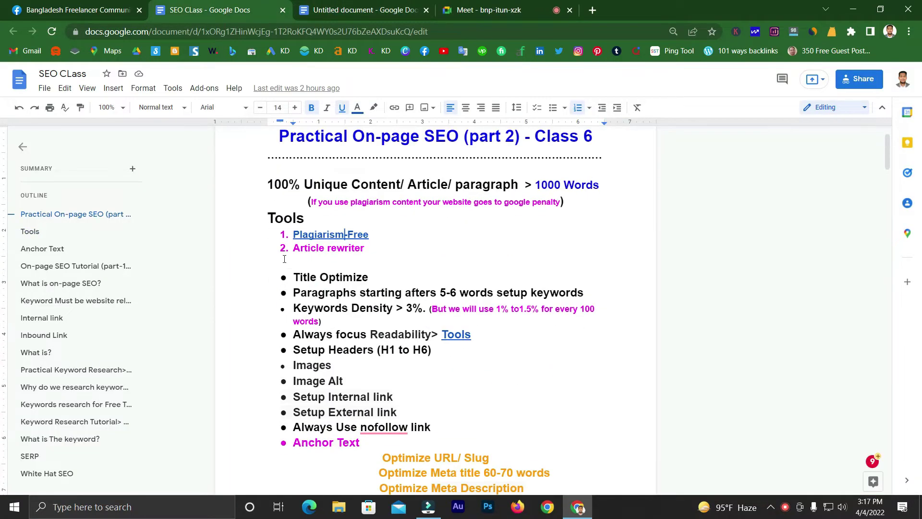
pyautogui.click(352, 248)
pyautogui.moveTo(297, 248); pyautogui.dragTo(358, 249)
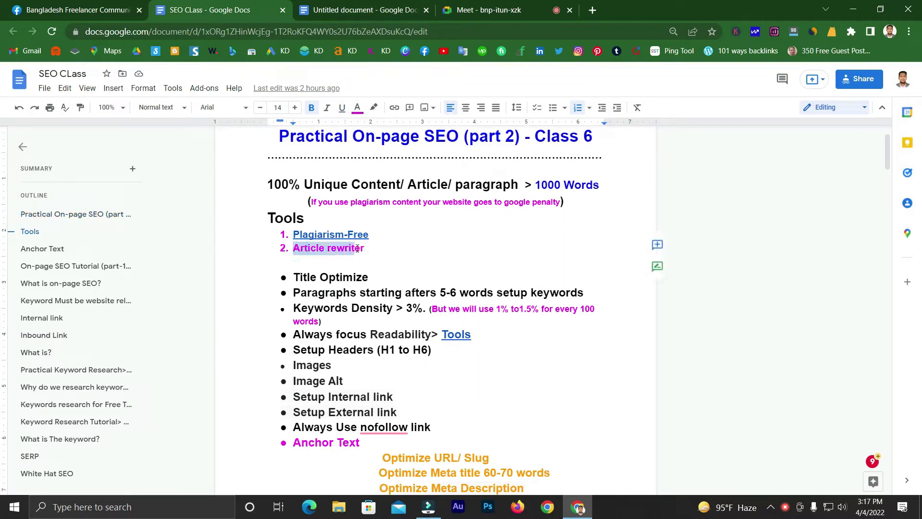
pyautogui.click(367, 246)
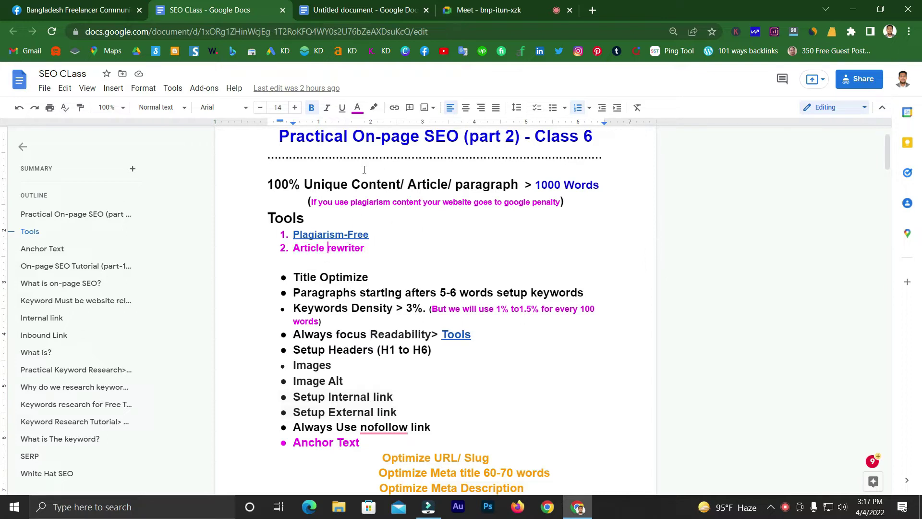
pyautogui.moveTo(333, 185); pyautogui.dragTo(519, 186)
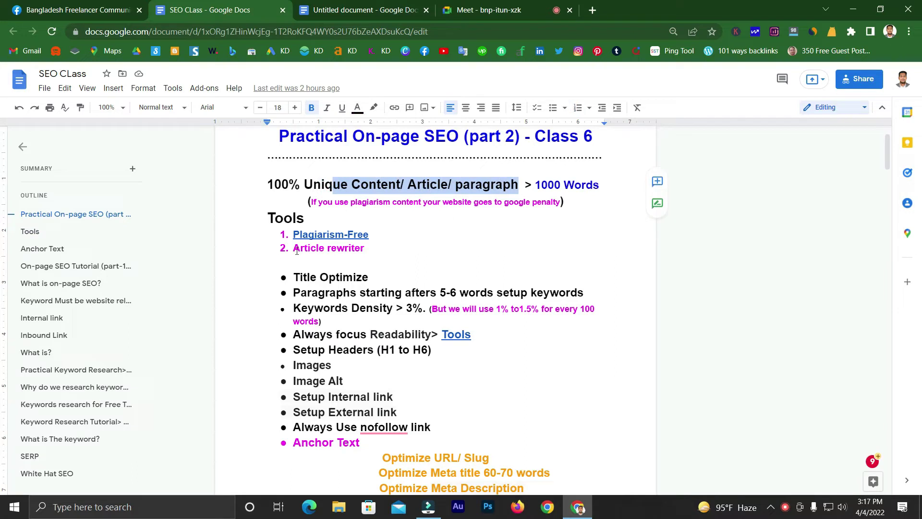
pyautogui.moveTo(297, 249); pyautogui.dragTo(364, 249)
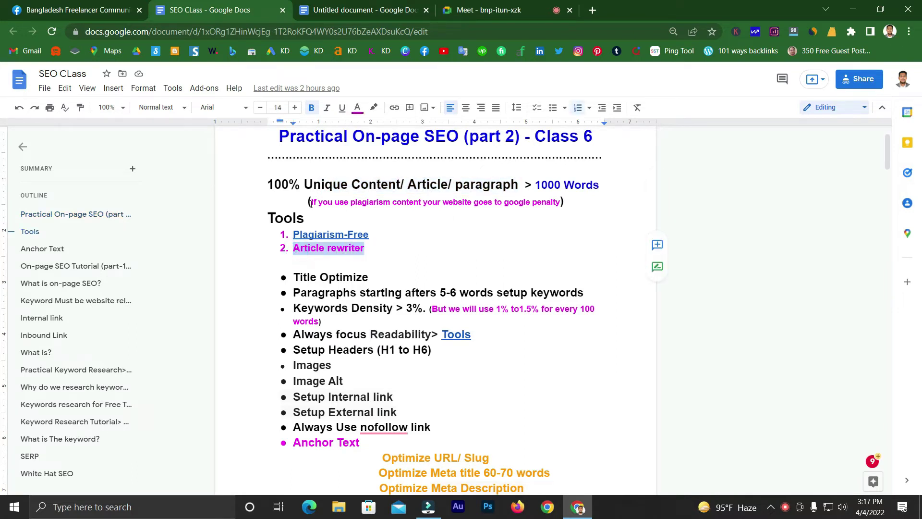
pyautogui.moveTo(304, 184); pyautogui.dragTo(408, 184)
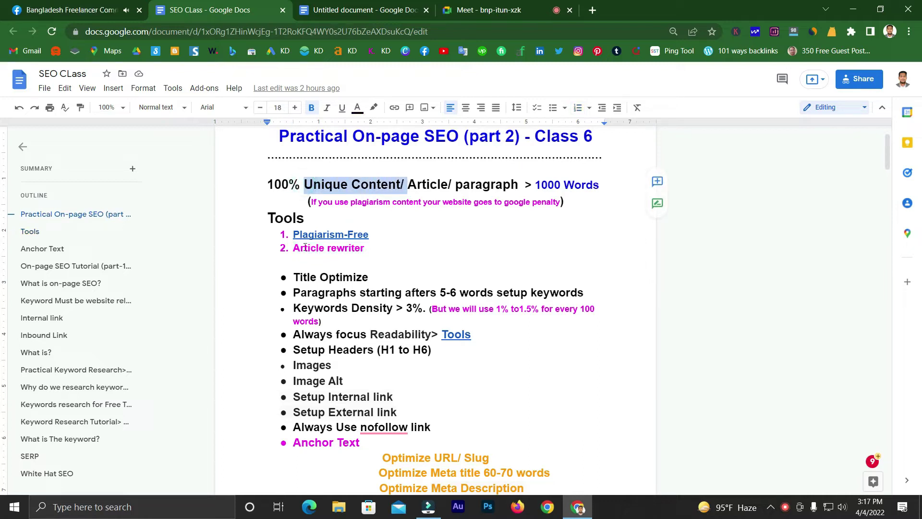
pyautogui.moveTo(294, 248); pyautogui.dragTo(368, 249)
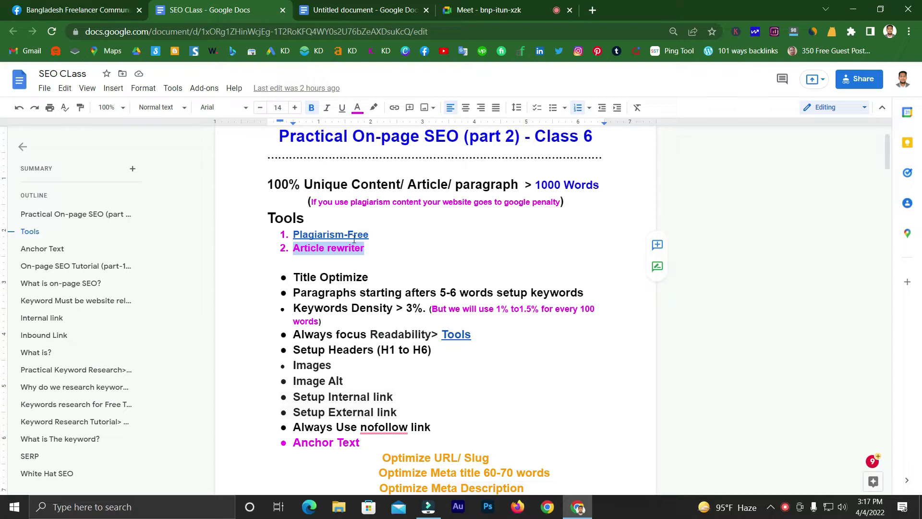
pyautogui.click(349, 188)
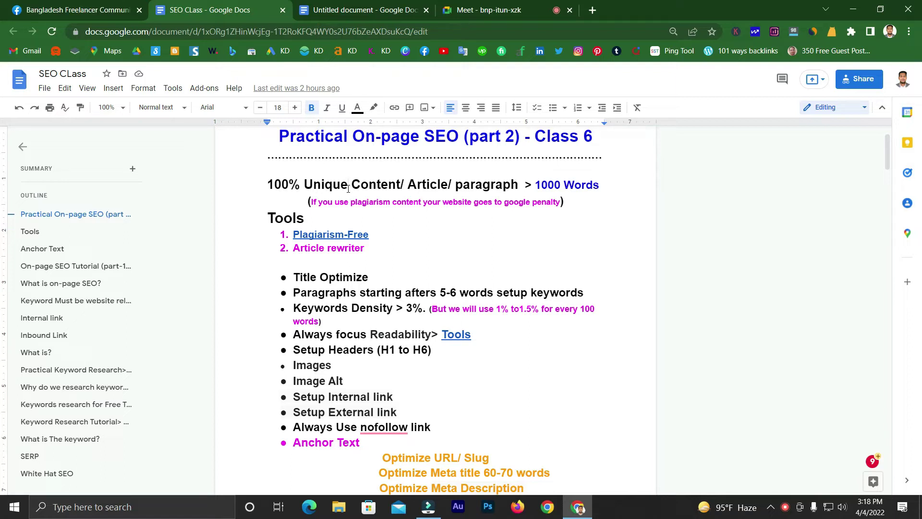
# Step: Admit the participant waiting to join the Google Meet call and check the group chat on Facebook
pyautogui.click(493, 5)
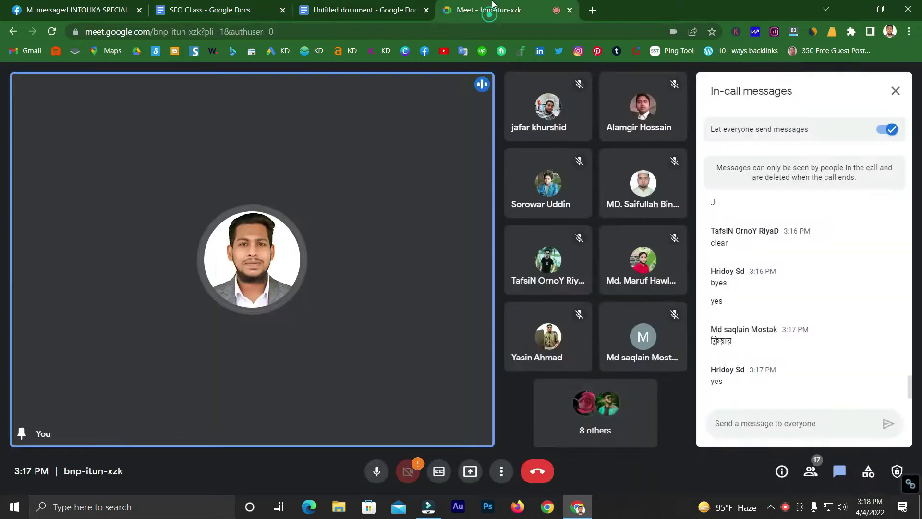
pyautogui.click(584, 130)
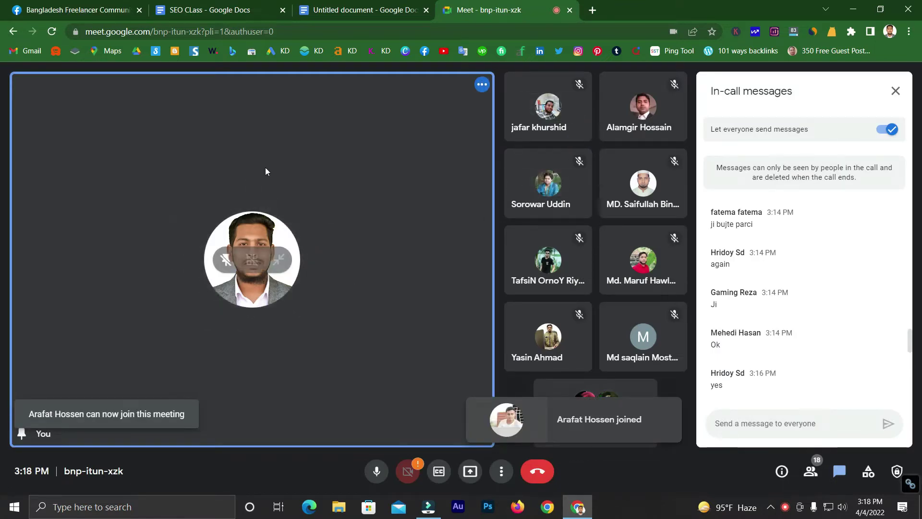
pyautogui.click(76, 6)
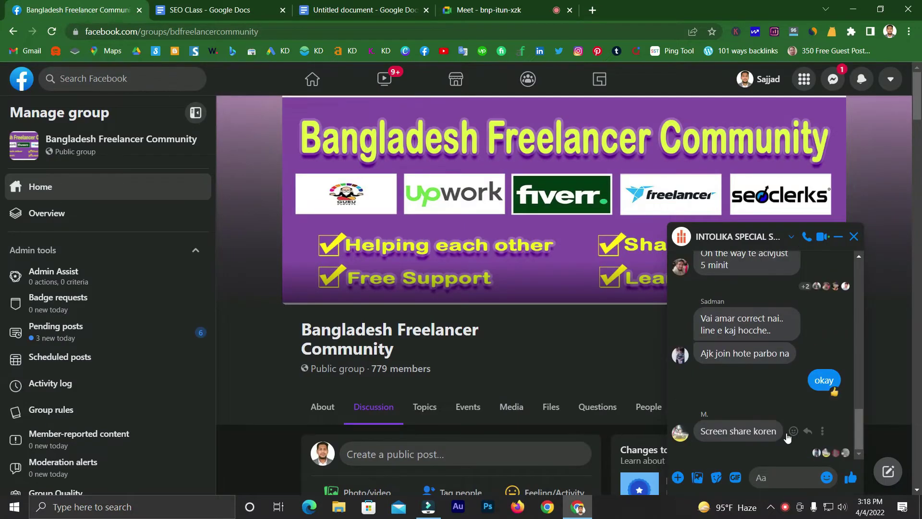
# Step: Go between the Google Meet call and the SEO CLass document, and read the newest messages in the call chat
pyautogui.click(499, 7)
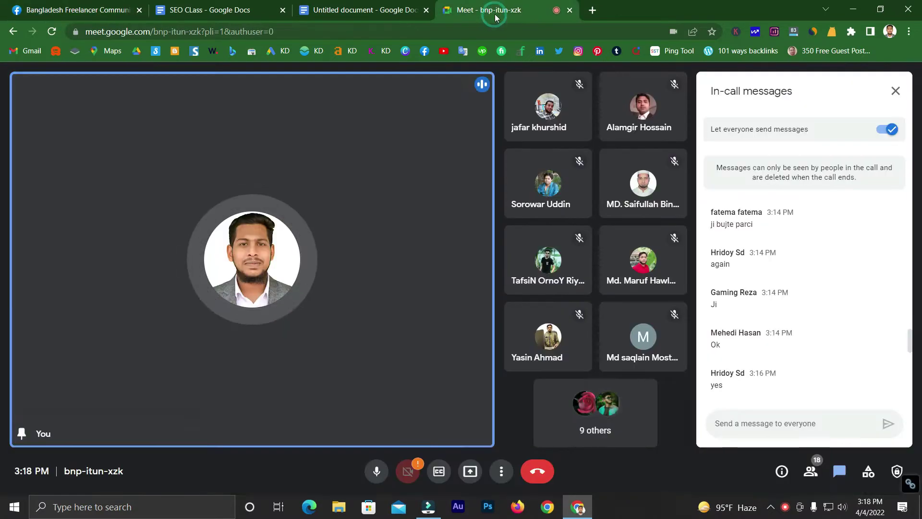
pyautogui.click(319, 7)
pyautogui.click(209, 9)
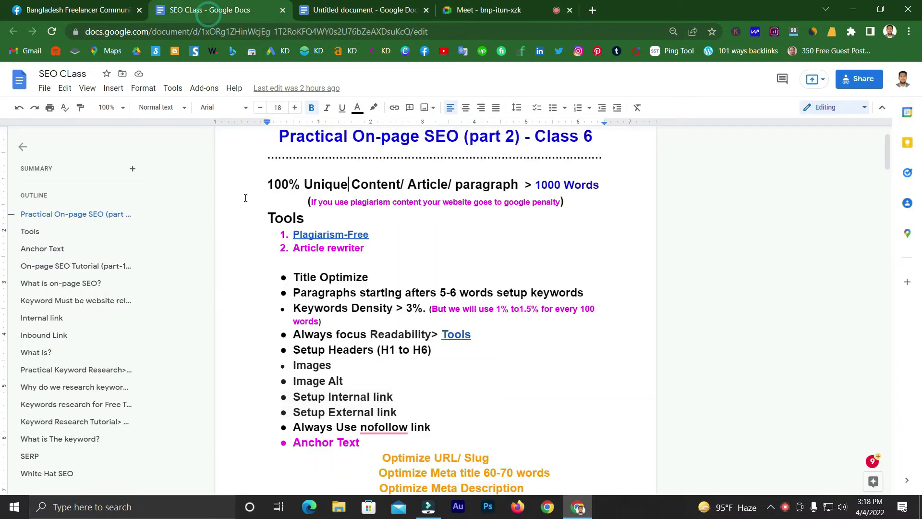
pyautogui.click(333, 247)
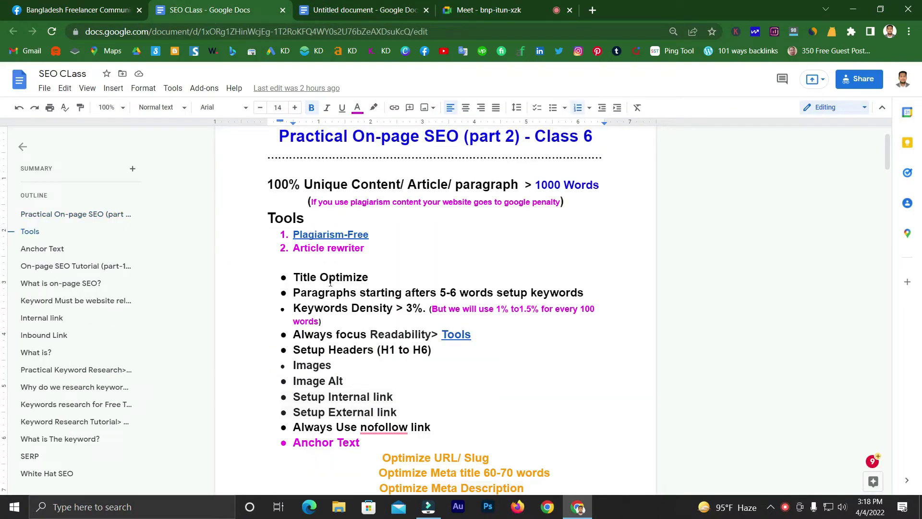
pyautogui.click(486, 9)
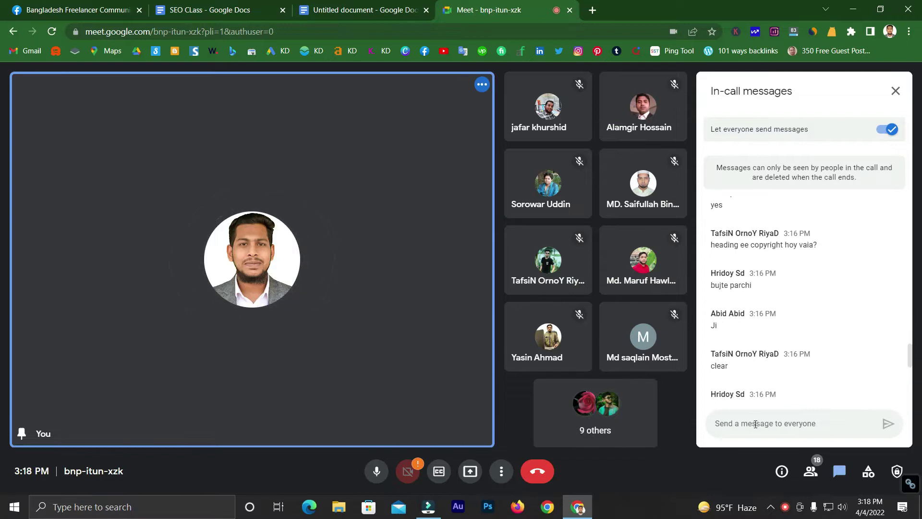
pyautogui.scroll(-6, 760, 370)
pyautogui.click(773, 429)
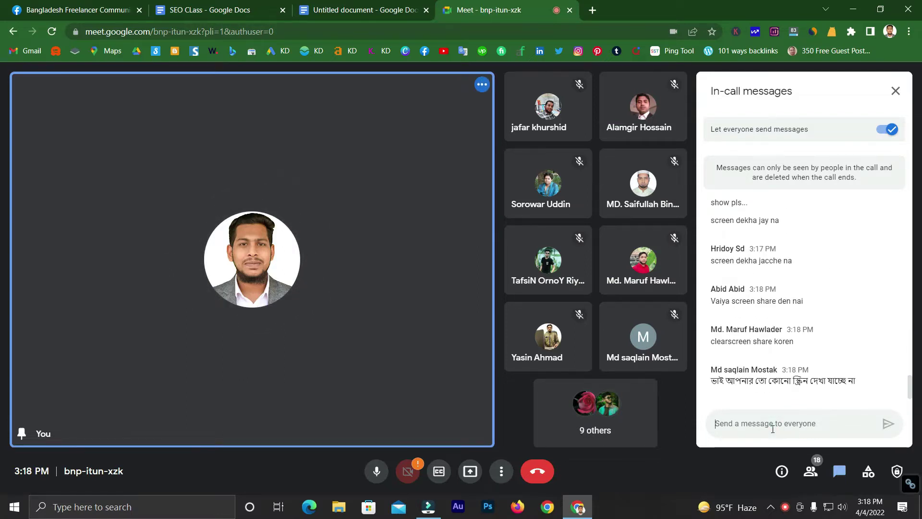
# Step: Present the entire screen to everyone in the Google Meet call and hide the screen-sharing notification
pyautogui.click(470, 471)
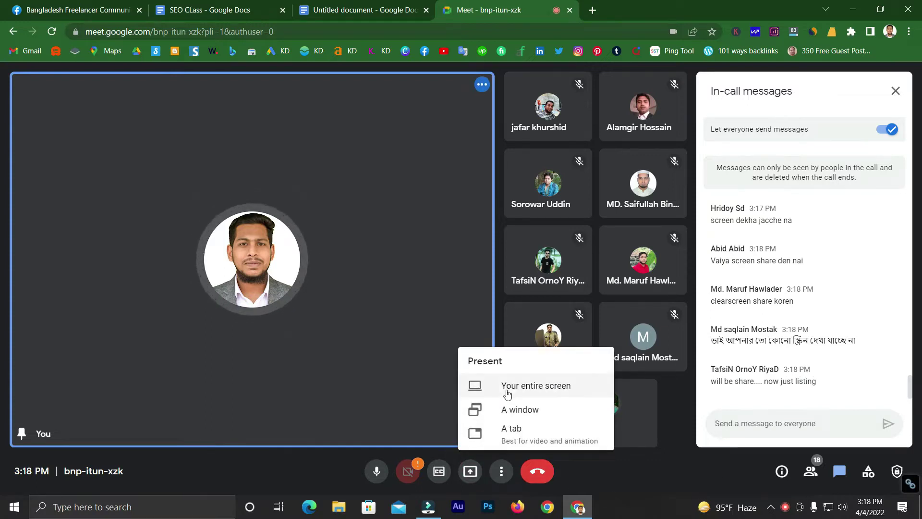
pyautogui.click(478, 389)
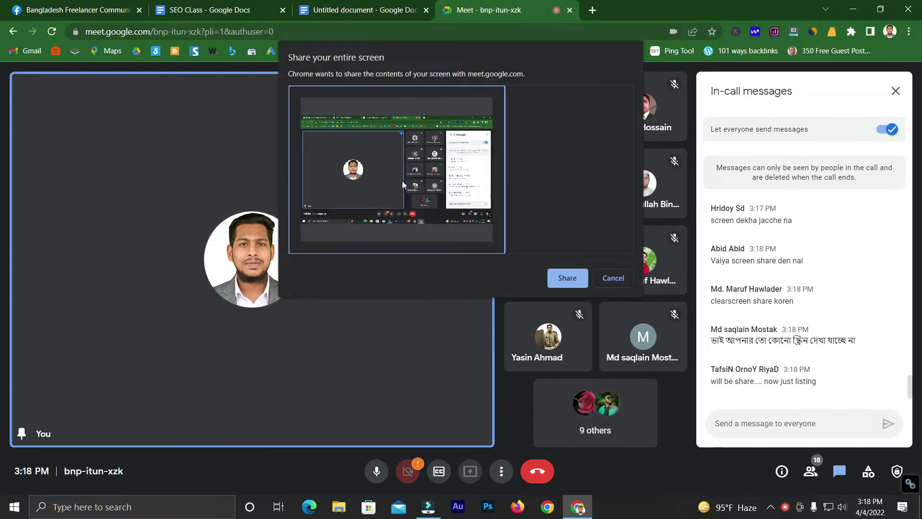
pyautogui.click(572, 284)
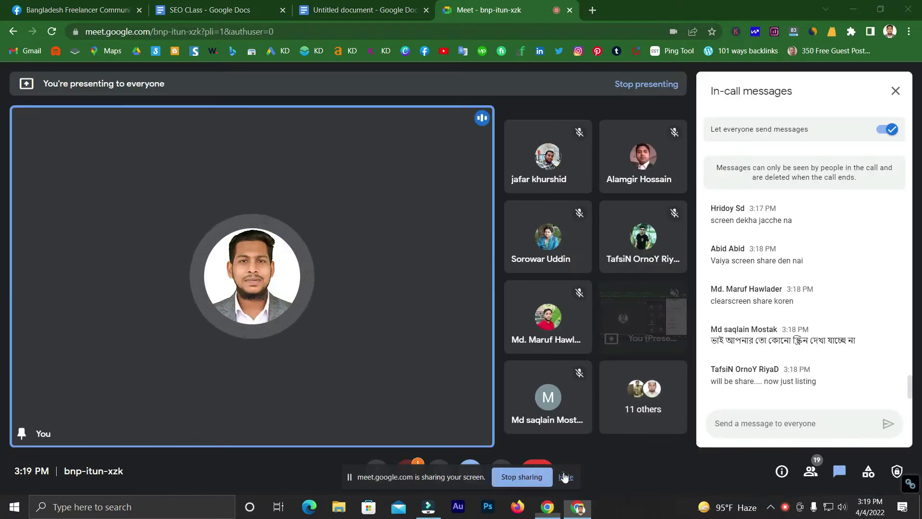
pyautogui.click(565, 477)
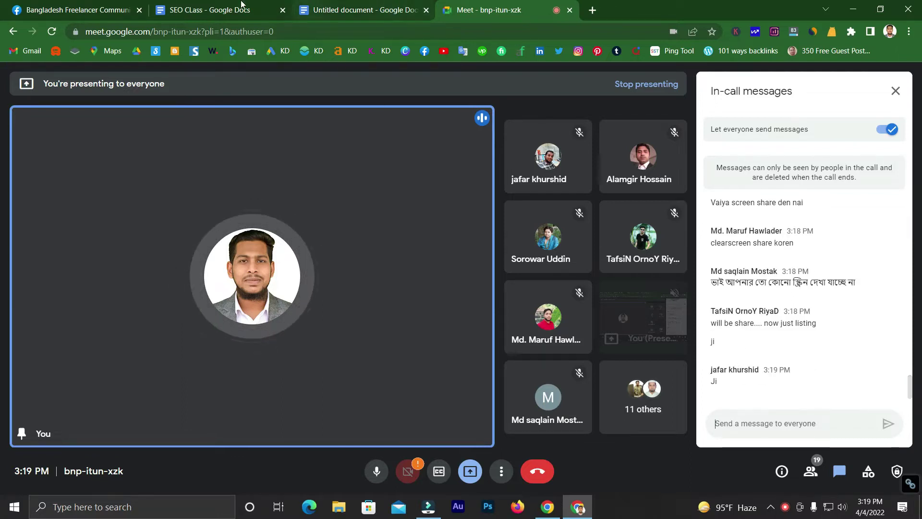
# Step: Show the SEO CLass document on the shared screen and return to the Google Meet call to read the chat
pyautogui.click(225, 9)
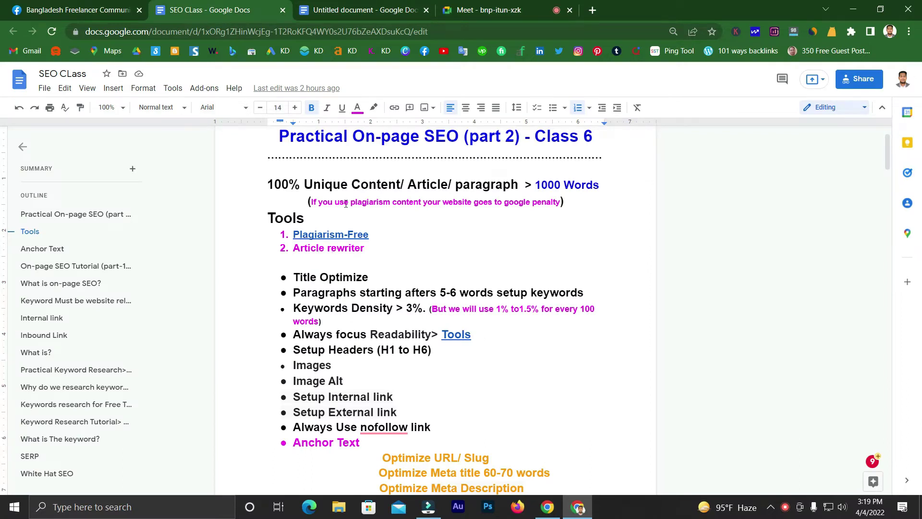
pyautogui.click(522, 10)
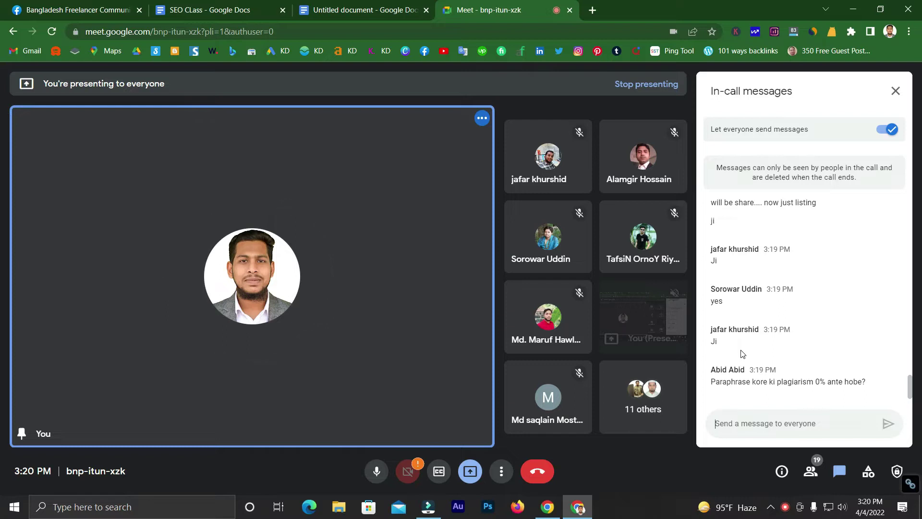
# Step: Point out the call chat question "Paraphrase kore ki plagiarism 0% ante hobe?" by highlighting its words, including "0%"
pyautogui.moveTo(750, 382); pyautogui.dragTo(703, 380)
pyautogui.click(840, 385)
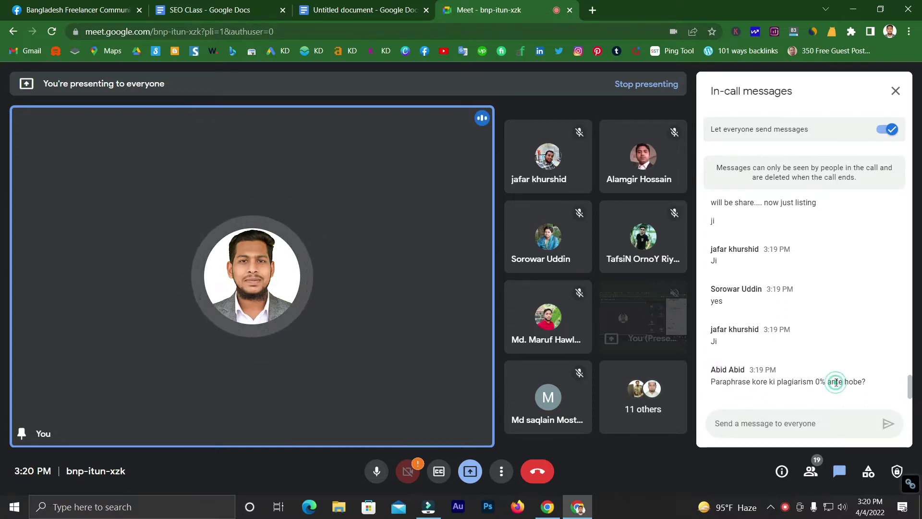
pyautogui.moveTo(770, 382); pyautogui.dragTo(863, 390)
pyautogui.click(756, 378)
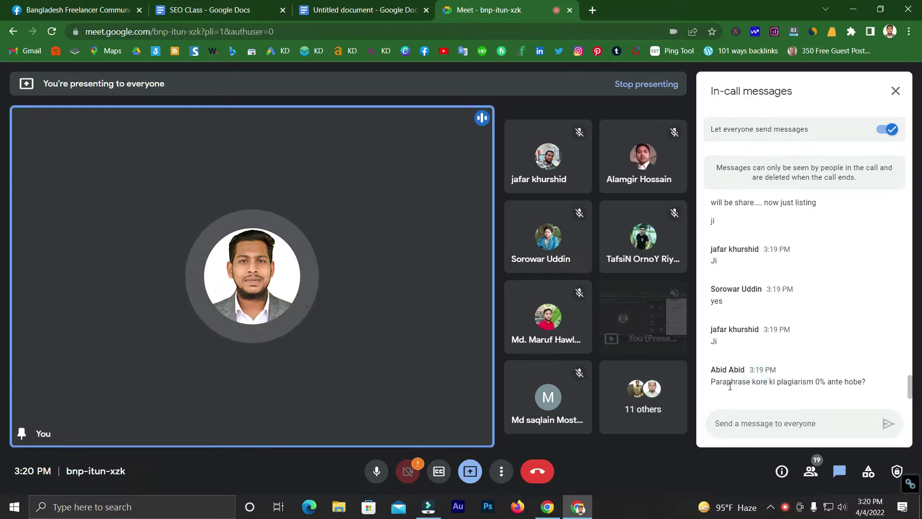
pyautogui.moveTo(711, 383); pyautogui.dragTo(869, 382)
pyautogui.click(847, 382)
pyautogui.doubleClick(824, 381)
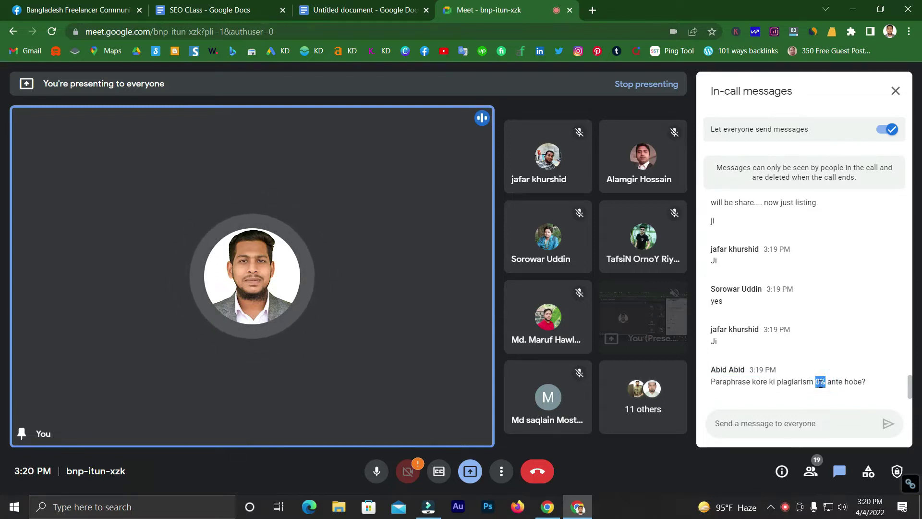
pyautogui.click(809, 383)
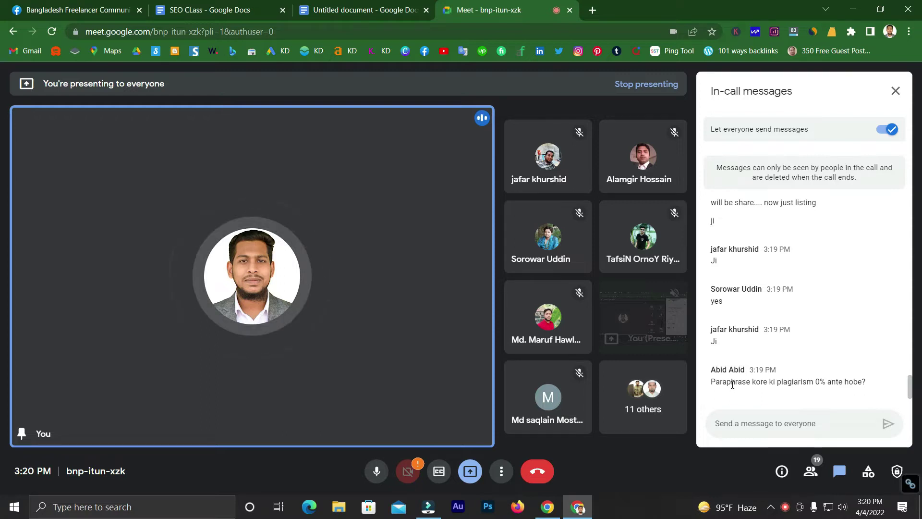
pyautogui.moveTo(731, 382); pyautogui.dragTo(750, 382)
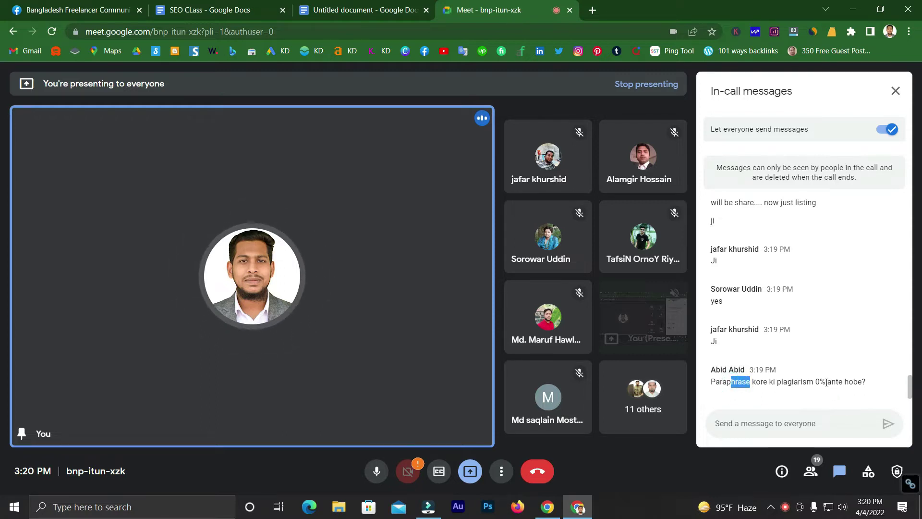
pyautogui.moveTo(826, 382)
pyautogui.mouseDown()
pyautogui.moveTo(813, 382)
pyautogui.moveTo(827, 382)
pyautogui.mouseUp()
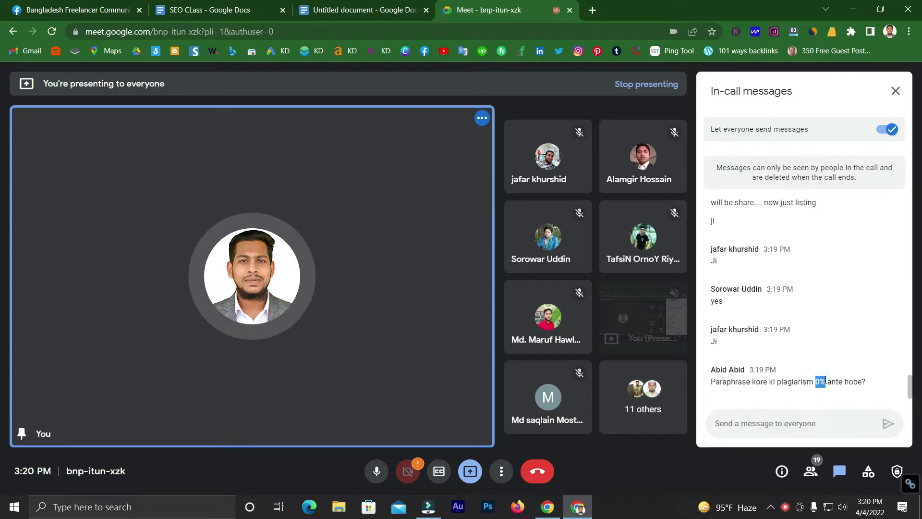
pyautogui.click(752, 416)
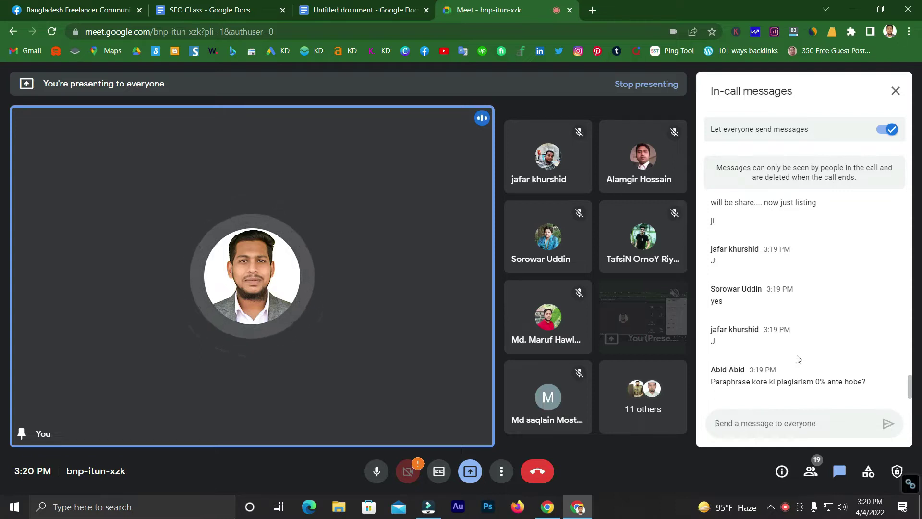
pyautogui.moveTo(828, 382); pyautogui.dragTo(815, 384)
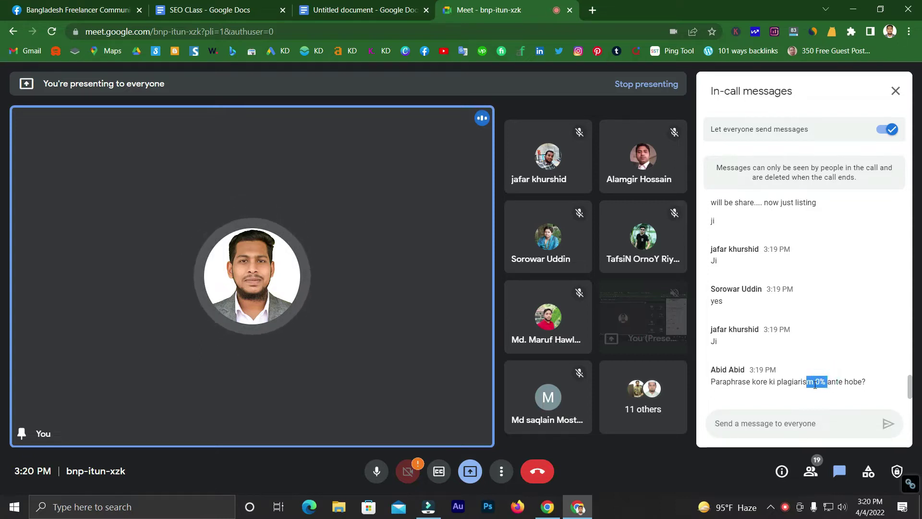
# Step: Show the SEO CLass document on the shared screen and highlight the "Title Optimize" bullet under the tools list
pyautogui.click(238, 10)
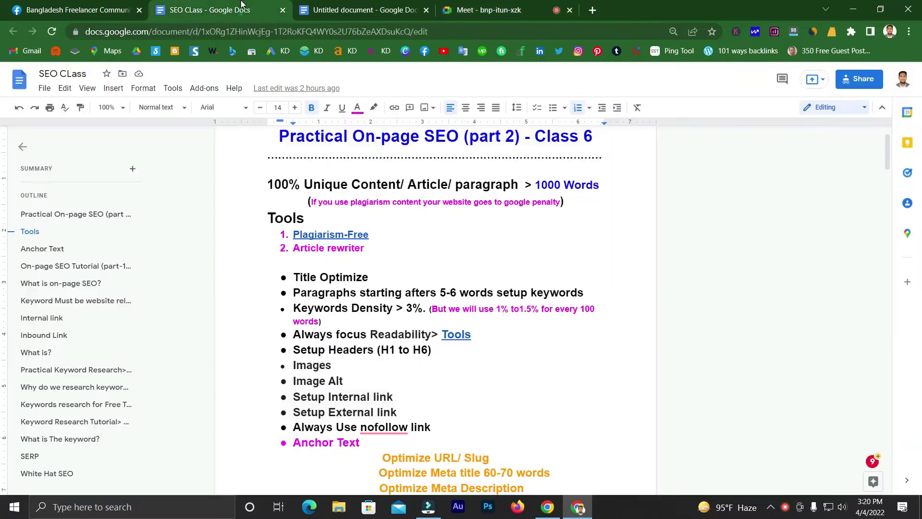
pyautogui.scroll(-3, 340, 256)
pyautogui.scroll(2, 340, 255)
pyautogui.scroll(-2, 340, 255)
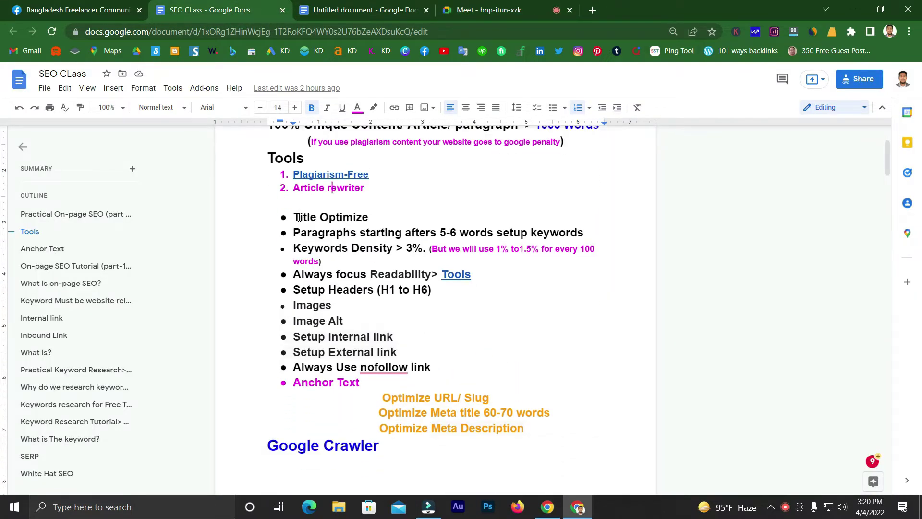
pyautogui.moveTo(294, 217); pyautogui.dragTo(369, 216)
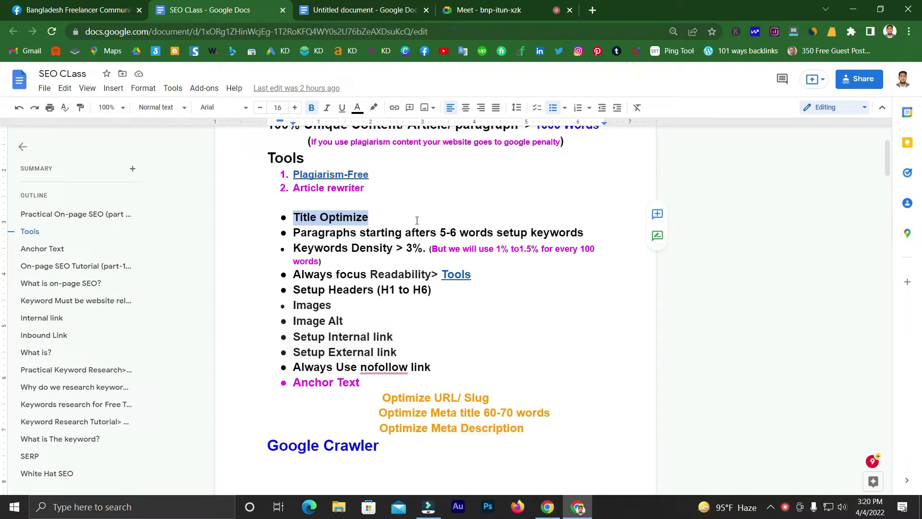
pyautogui.scroll(1, 373, 237)
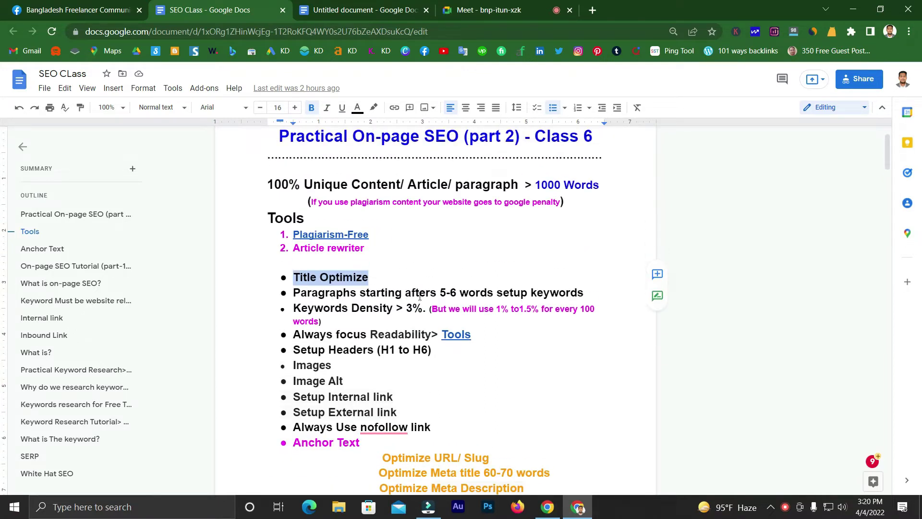
pyautogui.click(457, 290)
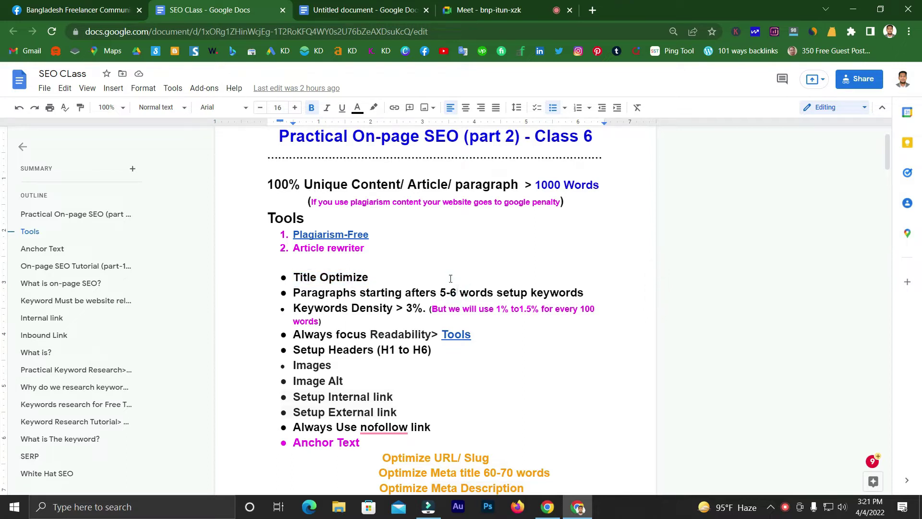
# Step: Return to the Google Meet chat, check the Facebook group chat and the class documents, and come back to the call
pyautogui.click(467, 6)
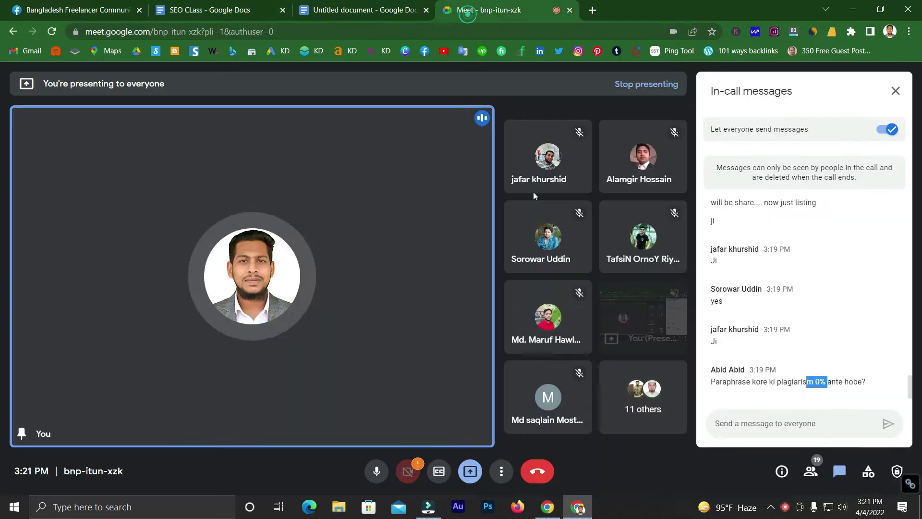
pyautogui.click(757, 418)
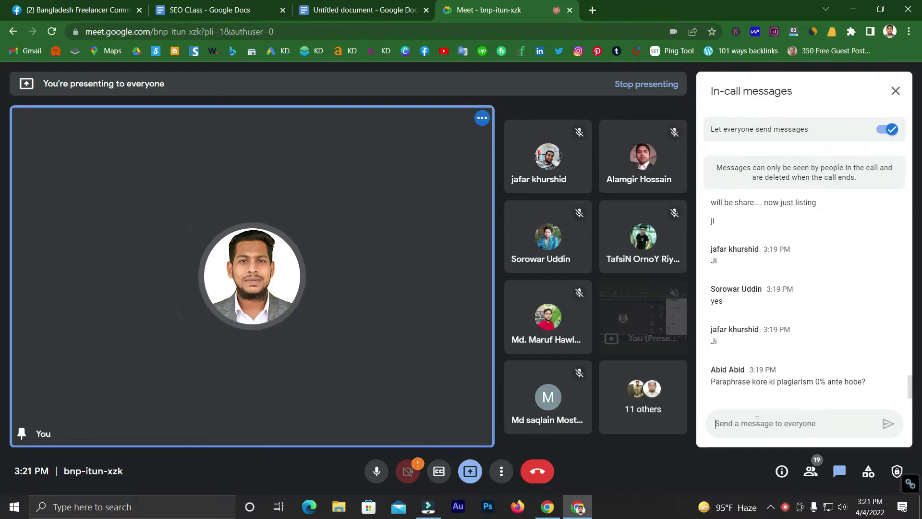
pyautogui.click(98, 9)
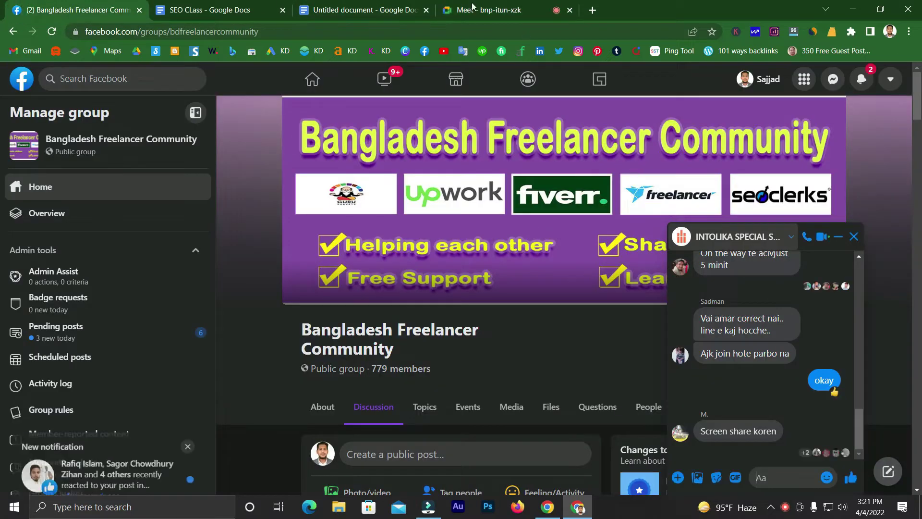
pyautogui.click(374, 9)
pyautogui.click(231, 6)
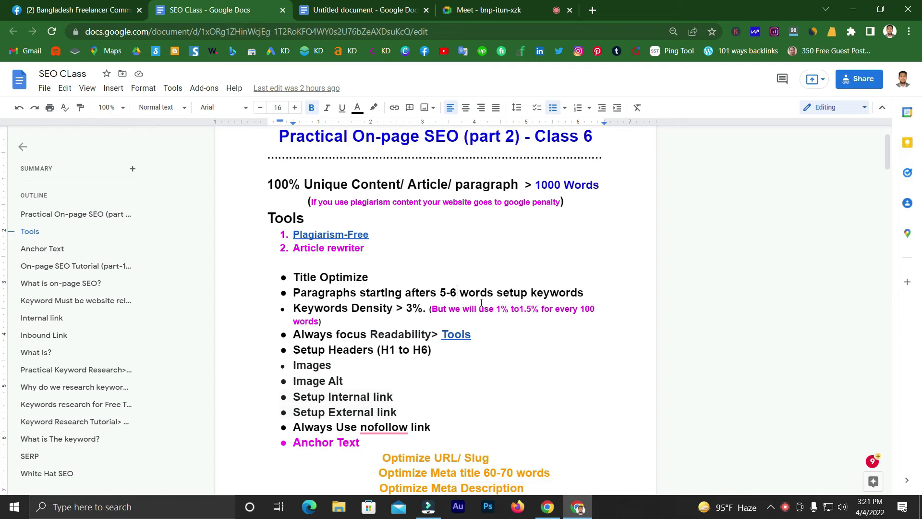
pyautogui.click(487, 9)
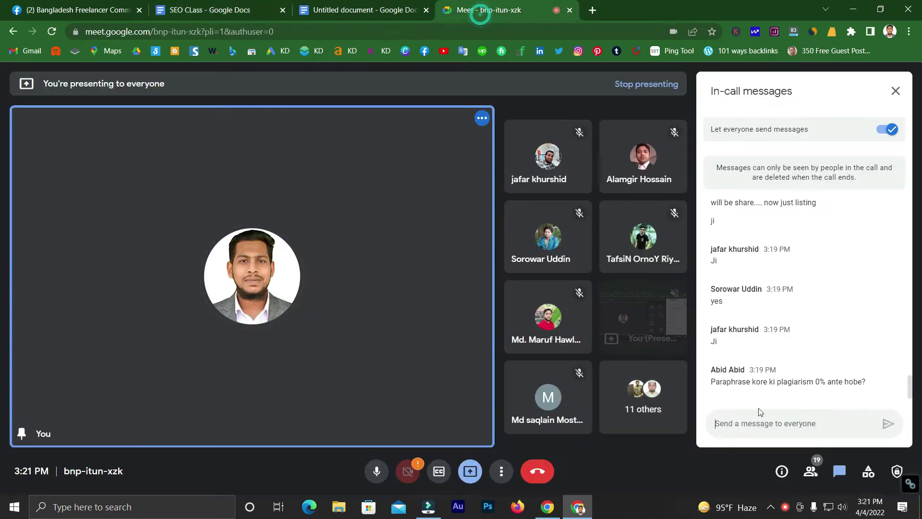
pyautogui.click(737, 423)
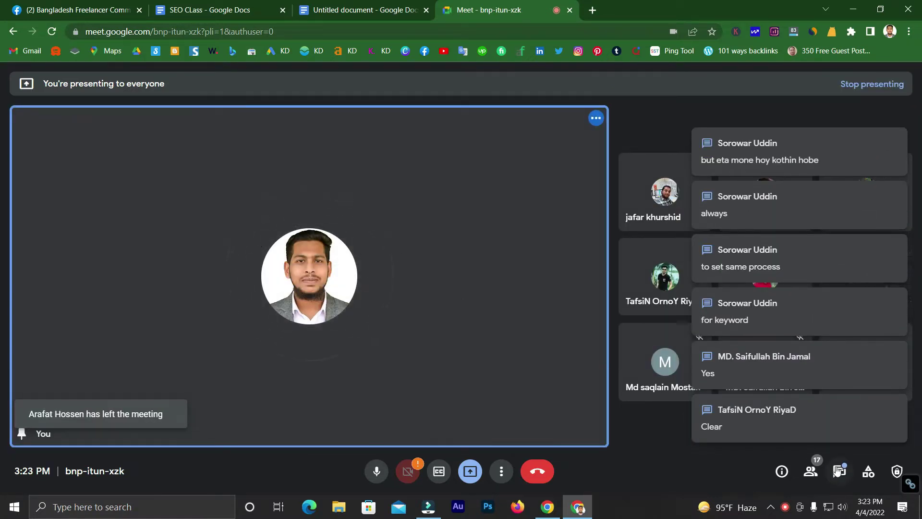
# Step: Read the recent in-call messages and highlight the participant's comment "but eta mone hoy kothin hobe"
pyautogui.click(783, 433)
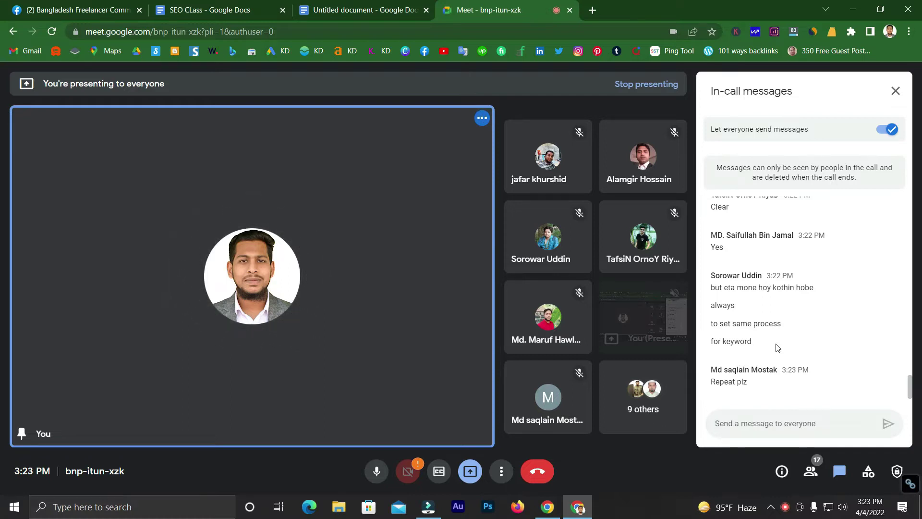
pyautogui.scroll(1, 777, 343)
pyautogui.scroll(1, 773, 337)
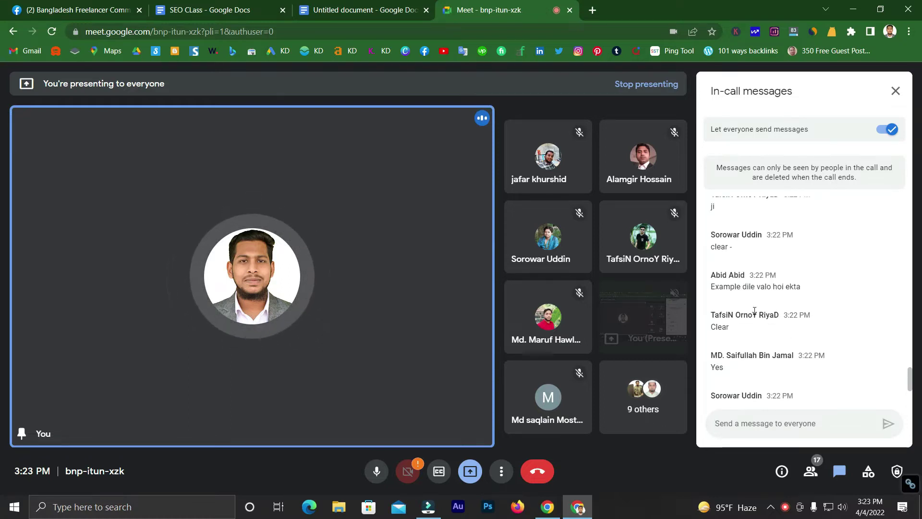
pyautogui.scroll(-2, 766, 308)
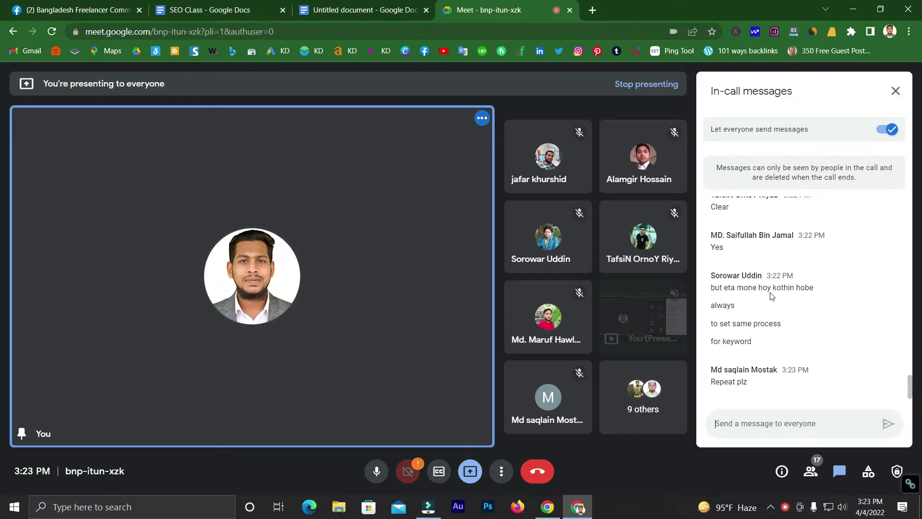
pyautogui.moveTo(713, 287); pyautogui.dragTo(810, 287)
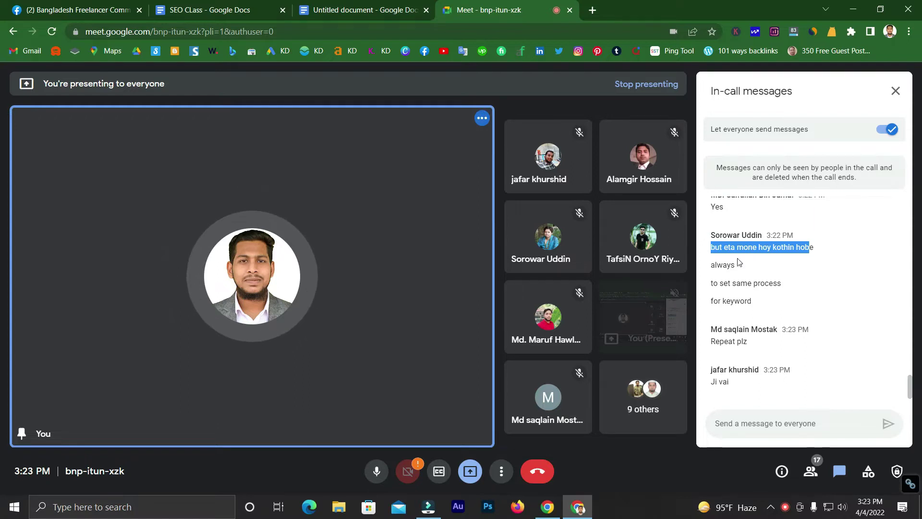
pyautogui.click(716, 262)
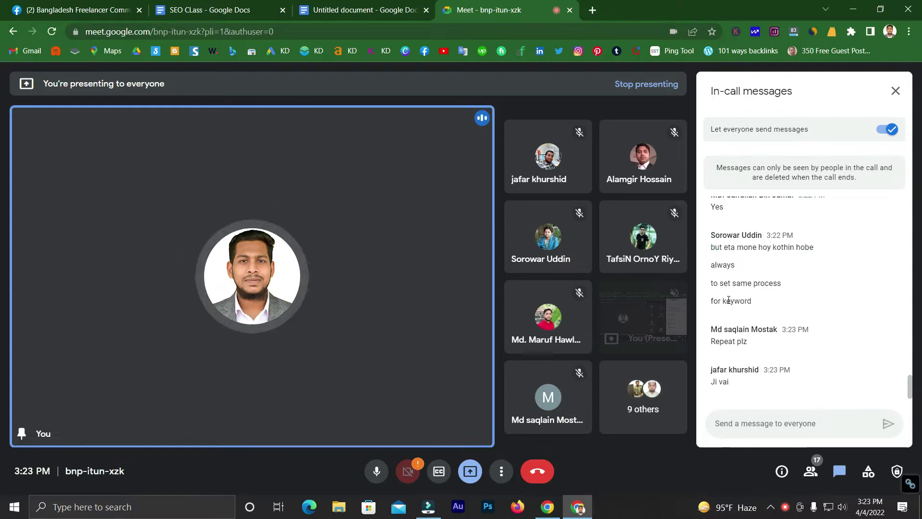
pyautogui.click(730, 431)
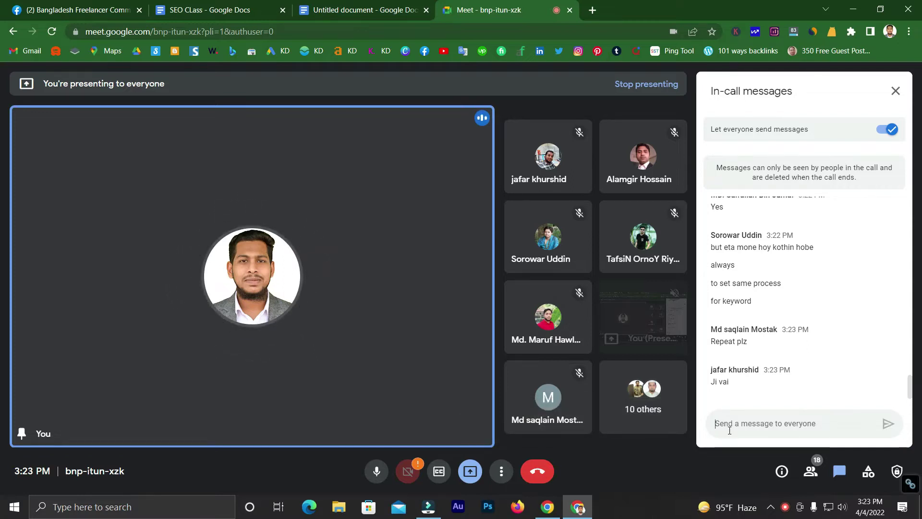
# Step: Glance at the untitled and SEO CLass documents, and return to the Google Meet call to read the participants' replies
pyautogui.click(358, 8)
pyautogui.click(265, 4)
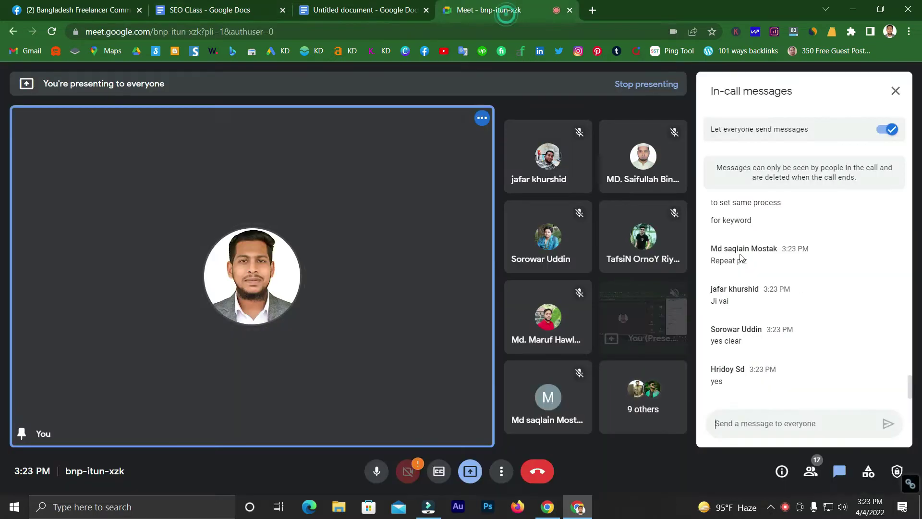
pyautogui.click(512, 7)
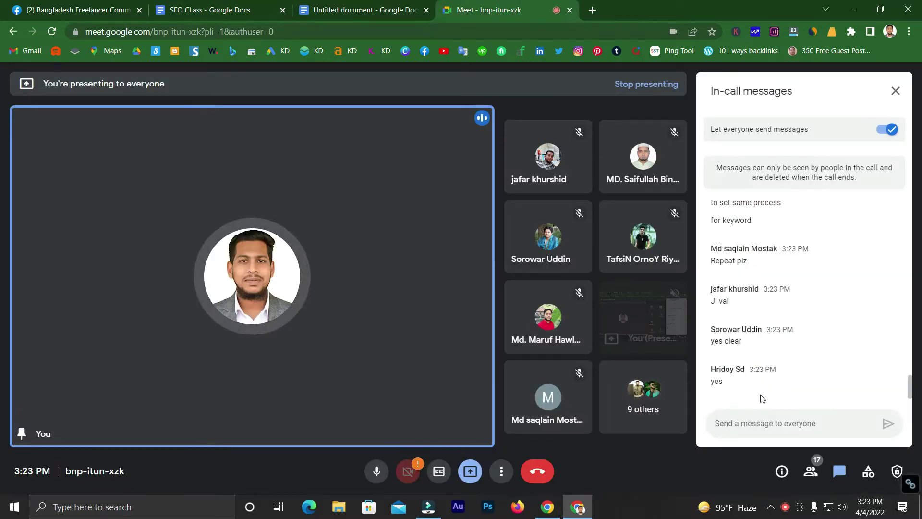
pyautogui.click(756, 425)
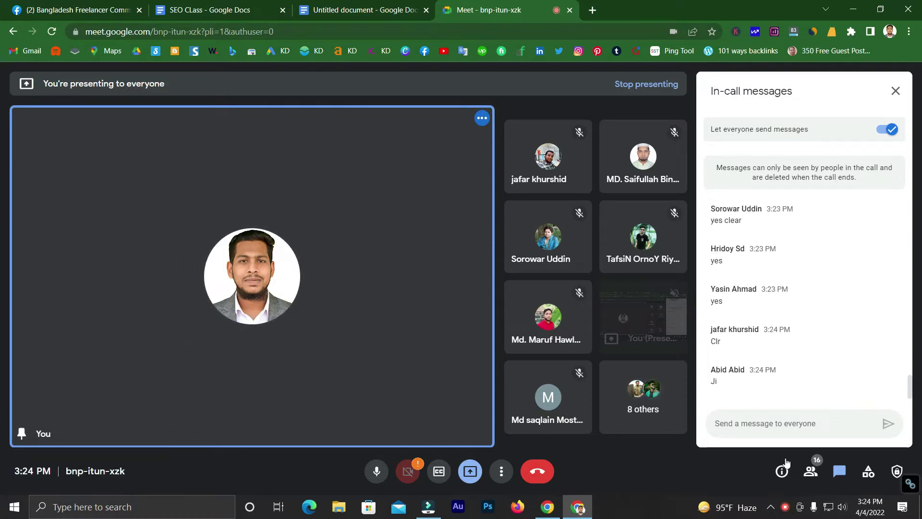
# Step: Open the call's participant list and look through everyone in the meeting down to the last name
pyautogui.click(818, 474)
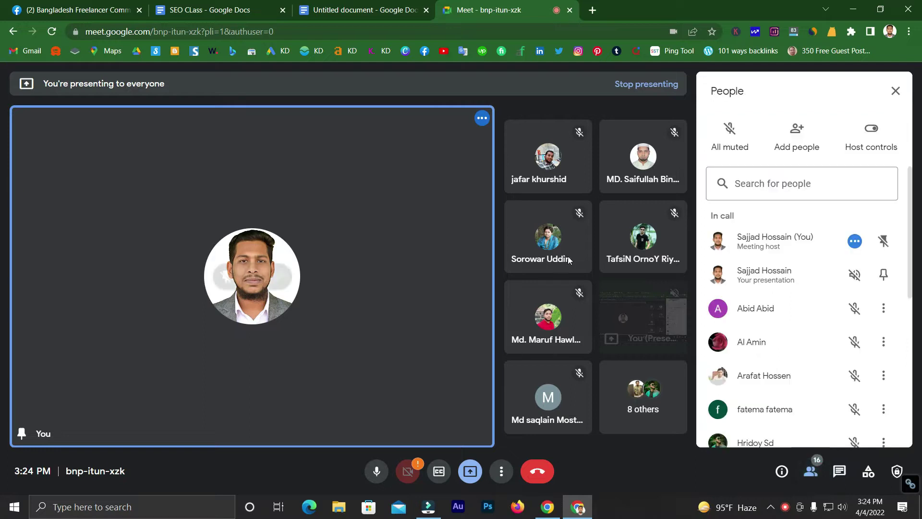
pyautogui.scroll(-1, 806, 308)
pyautogui.scroll(-1, 793, 303)
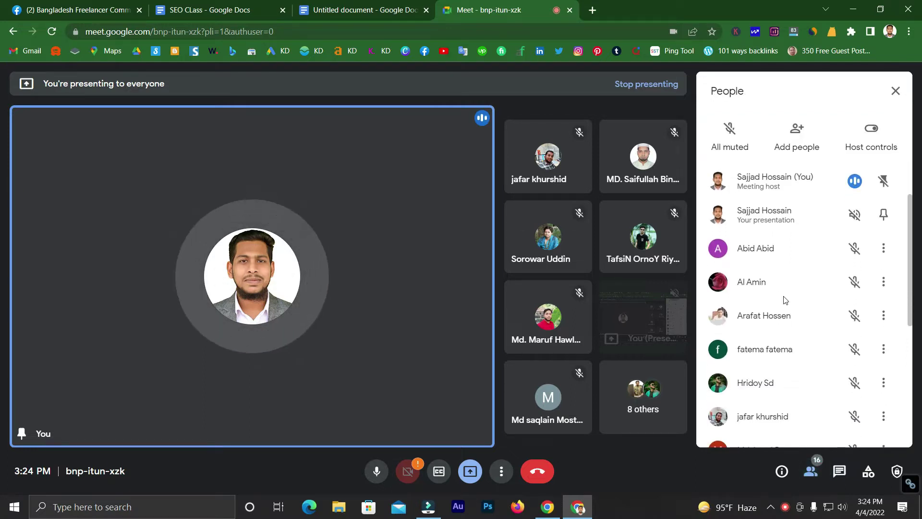
pyautogui.scroll(-1, 782, 322)
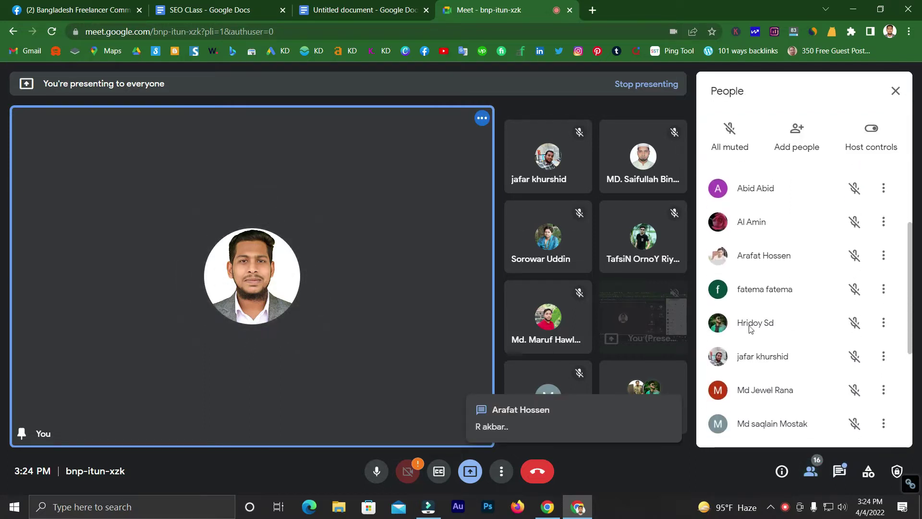
pyautogui.scroll(-1, 751, 330)
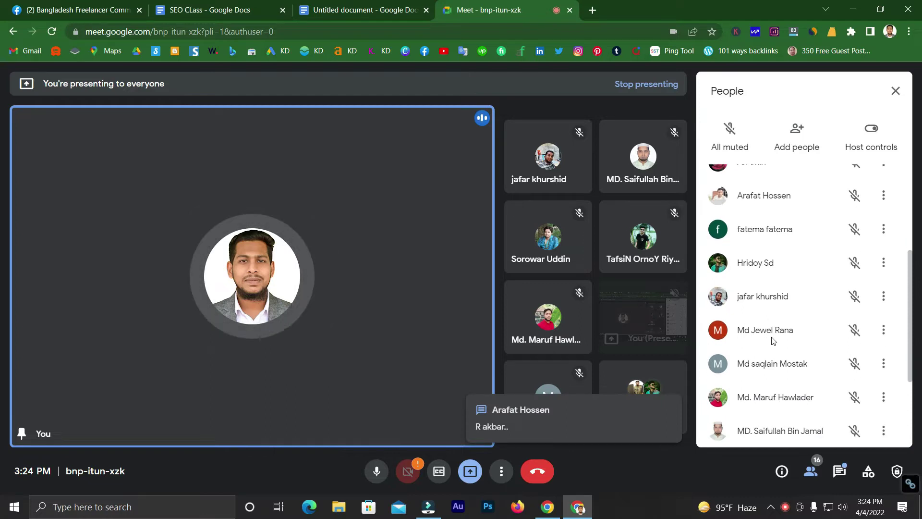
pyautogui.scroll(-1, 778, 336)
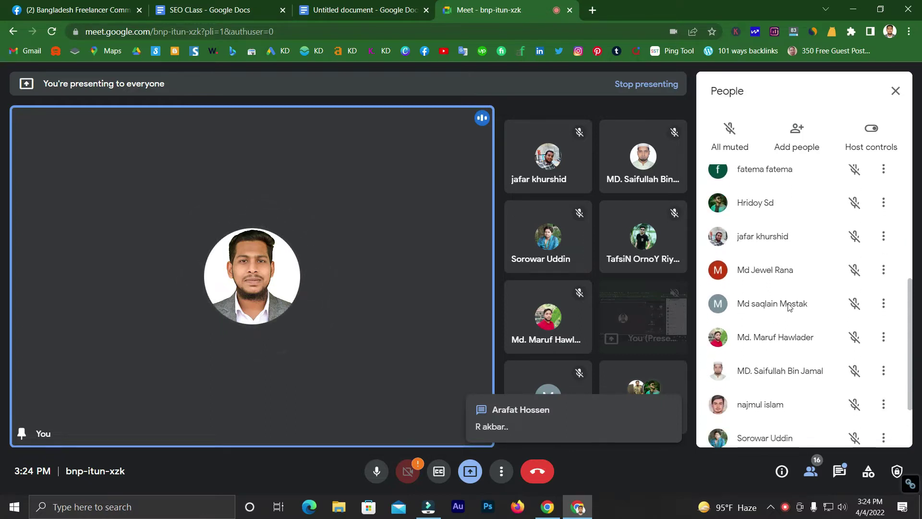
pyautogui.scroll(-1, 790, 308)
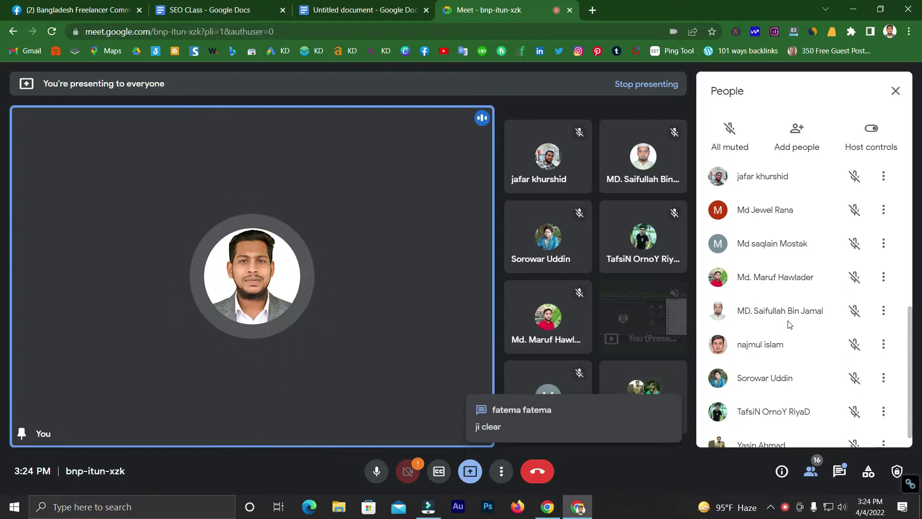
pyautogui.scroll(-1, 786, 336)
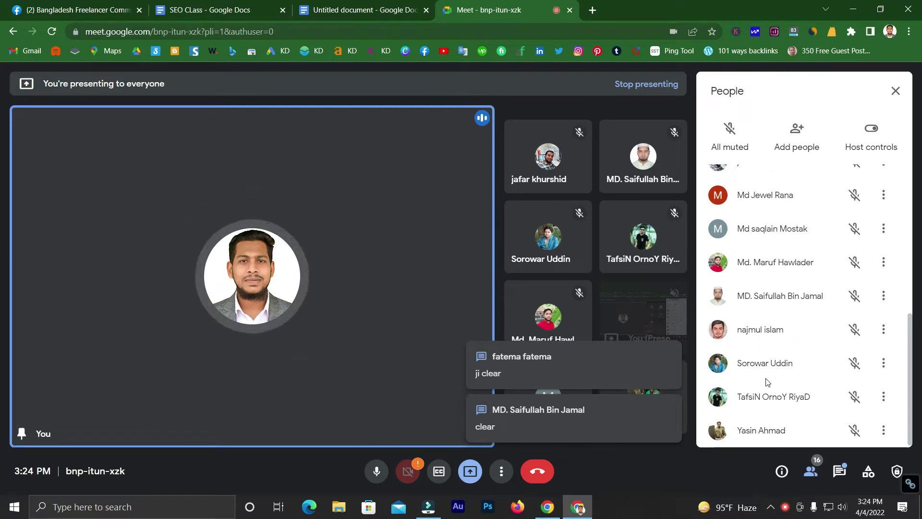
# Step: Switch from the participant list to the in-call messages, and highlight the Title Optimize bullet in the SEO CLass document
pyautogui.click(896, 93)
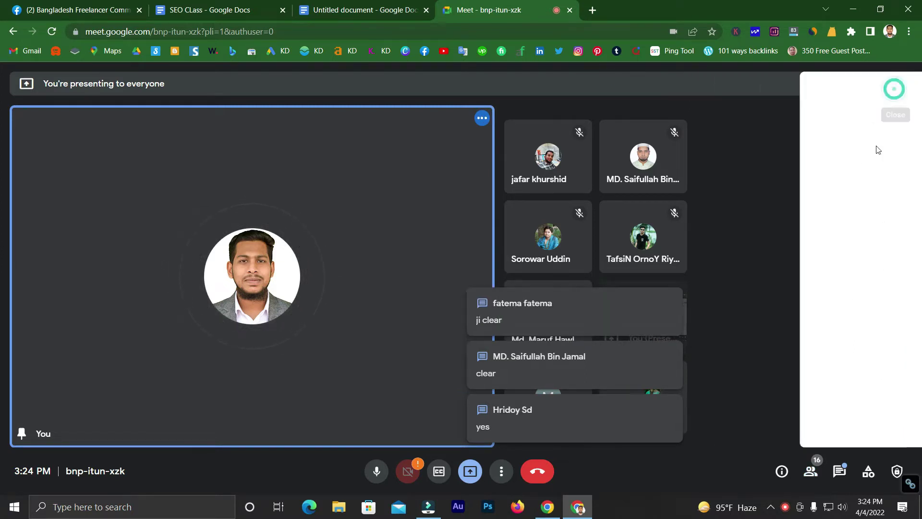
pyautogui.click(834, 464)
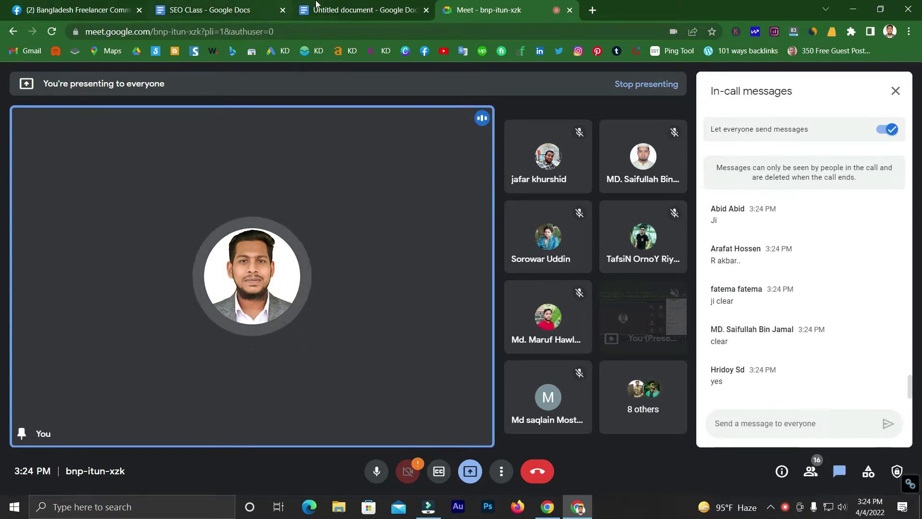
pyautogui.click(216, 9)
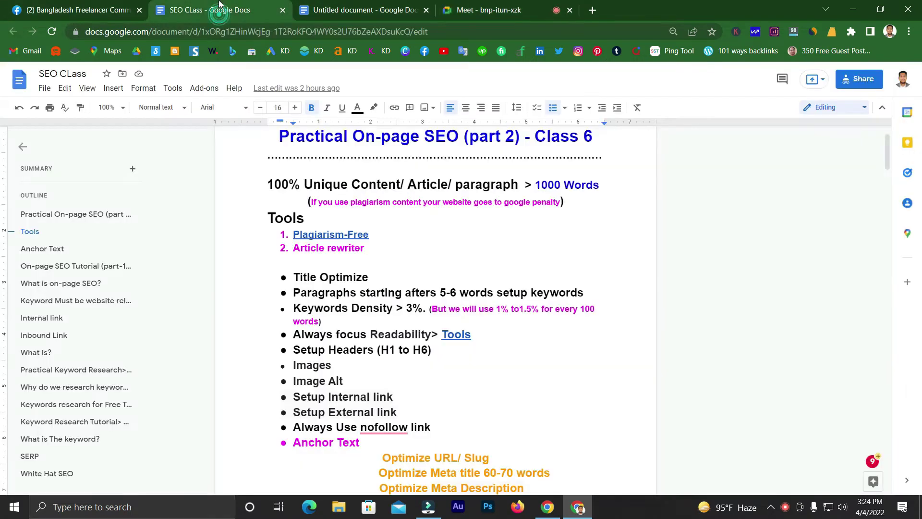
pyautogui.click(350, 336)
pyautogui.click(341, 296)
pyautogui.click(330, 277)
pyautogui.click(303, 293)
pyautogui.moveTo(293, 278); pyautogui.dragTo(368, 277)
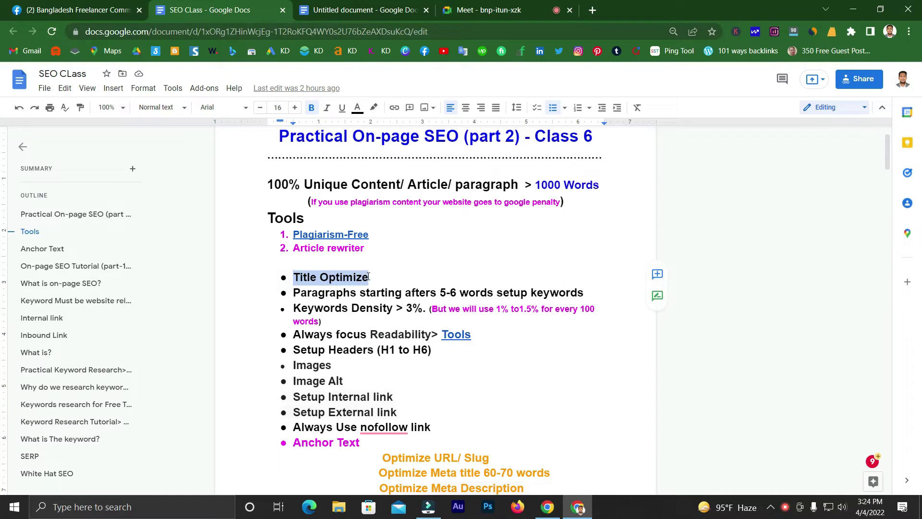
# Step: Point through the bullet on paragraphs and setup keywords word by word, and return to the Google Meet call to read the participants' replies
pyautogui.click(313, 295)
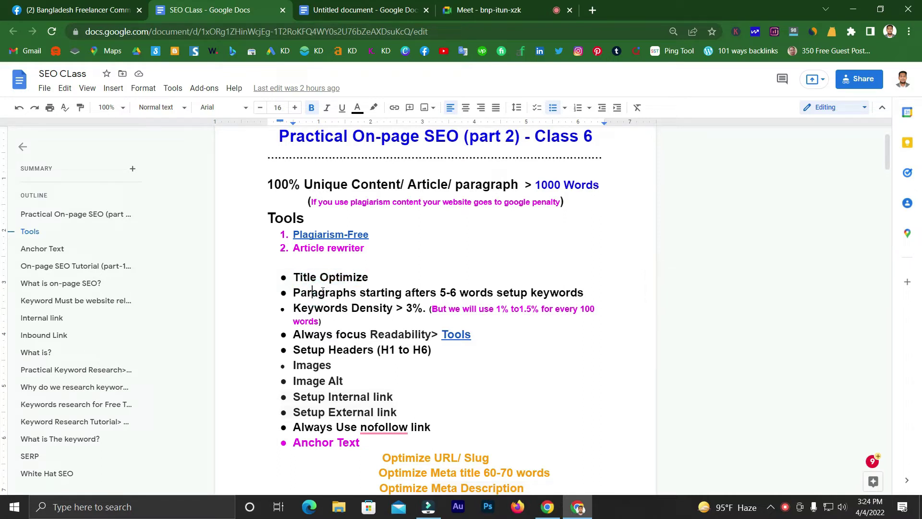
pyautogui.click(373, 291)
pyautogui.click(414, 288)
pyautogui.click(470, 294)
pyautogui.click(504, 292)
pyautogui.click(550, 293)
pyautogui.doubleClick(590, 293)
pyautogui.click(586, 292)
pyautogui.click(522, 292)
pyautogui.click(480, 8)
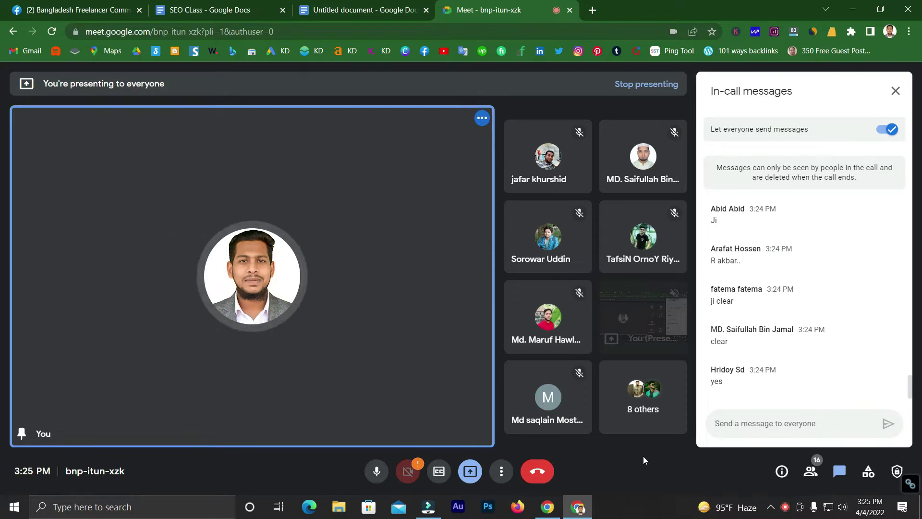
pyautogui.click(798, 378)
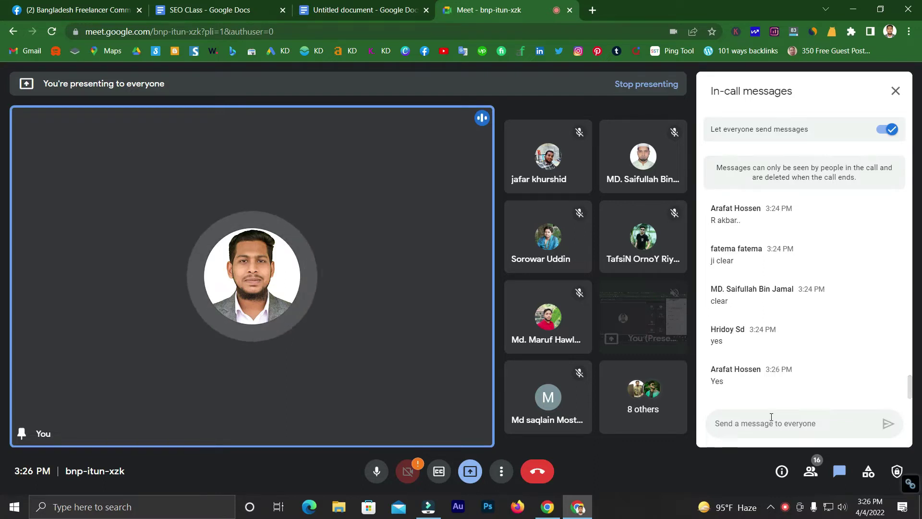
# Step: Return to the SEO CLass document and highlight the 3% value in the Keywords Density bullet
pyautogui.click(188, 7)
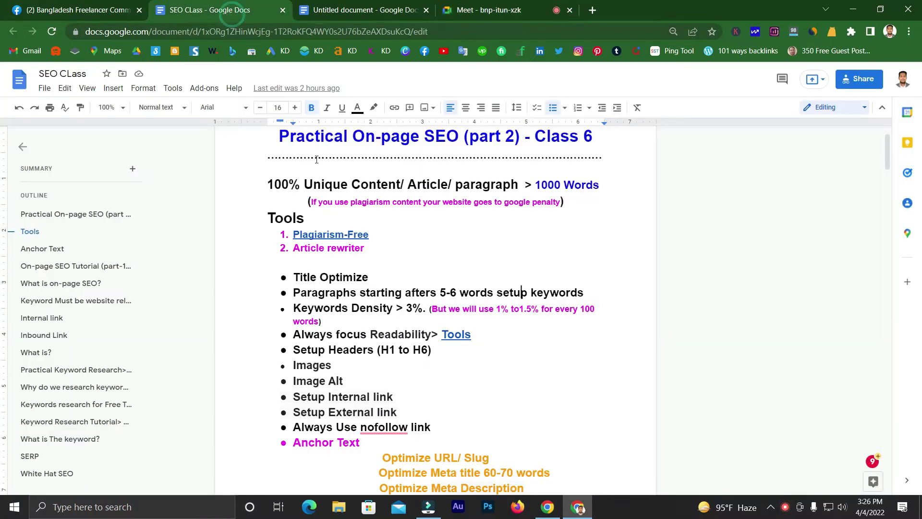
pyautogui.scroll(-2, 333, 229)
pyautogui.scroll(1, 333, 230)
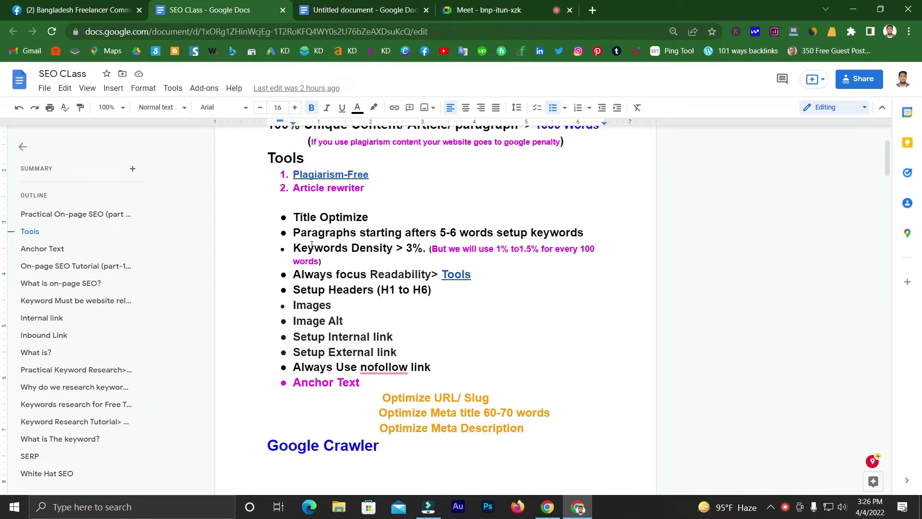
pyautogui.moveTo(404, 247); pyautogui.dragTo(423, 249)
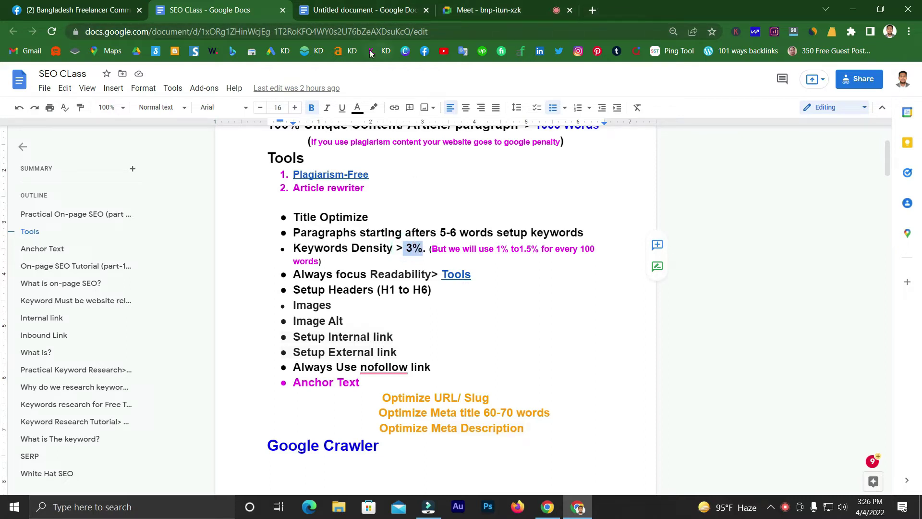
# Step: Switch to the Google Meet call and send everyone a two-line chat message reading "100" and "3%"
pyautogui.click(511, 9)
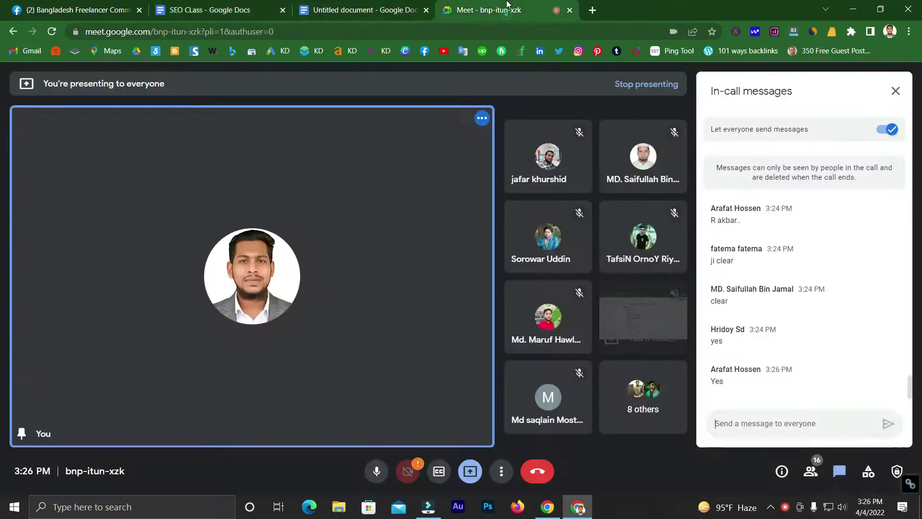
pyautogui.click(755, 423)
pyautogui.write('100')
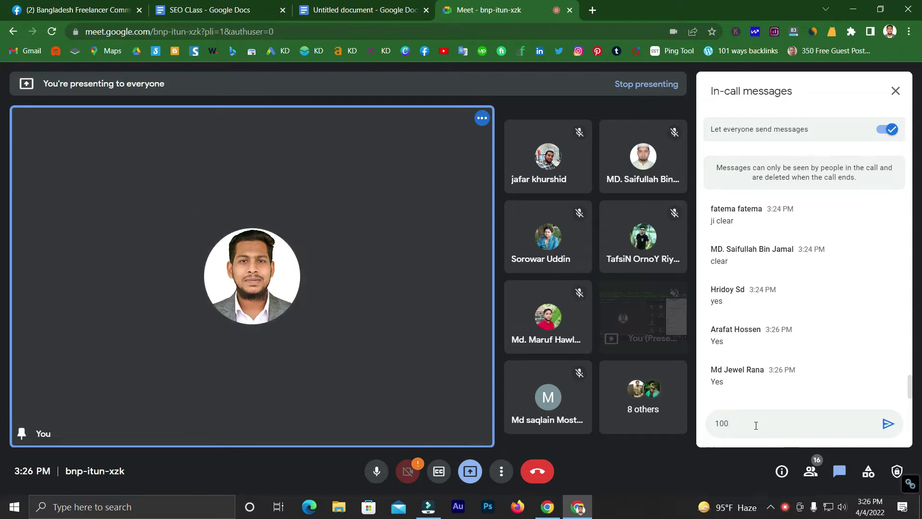
pyautogui.hotkey('shift', 'Return')
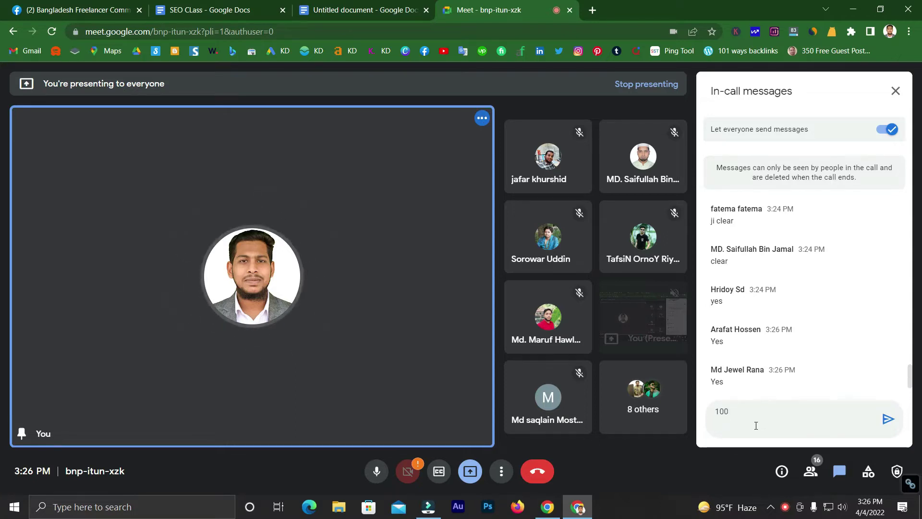
pyautogui.write('3%')
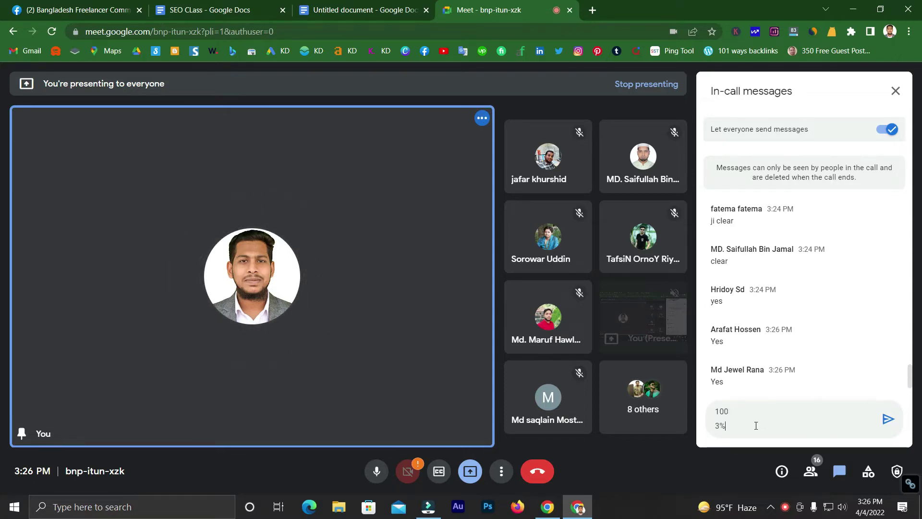
pyautogui.press('Return')
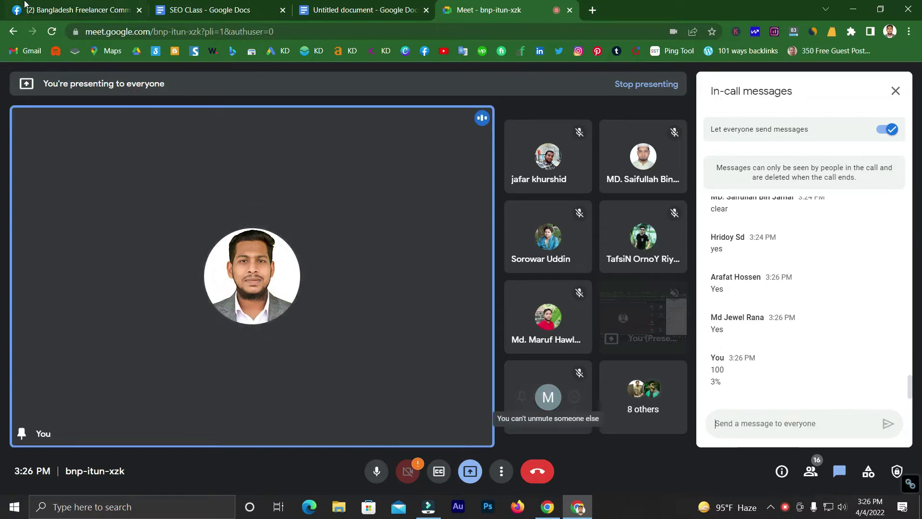
# Step: Look through the SEO CLass document down to the Practical Keyword Research section and come back to the Class 6 heading
pyautogui.click(183, 11)
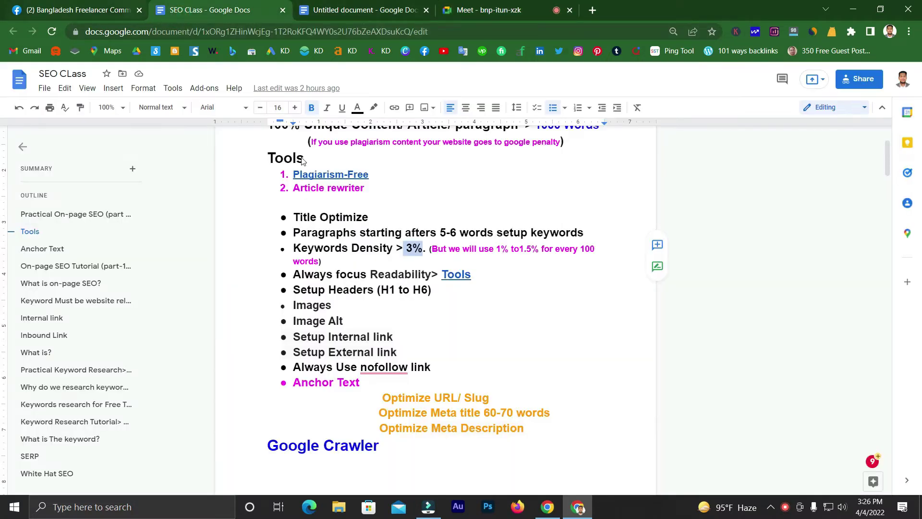
pyautogui.scroll(-20, 375, 268)
pyautogui.scroll(6, 375, 267)
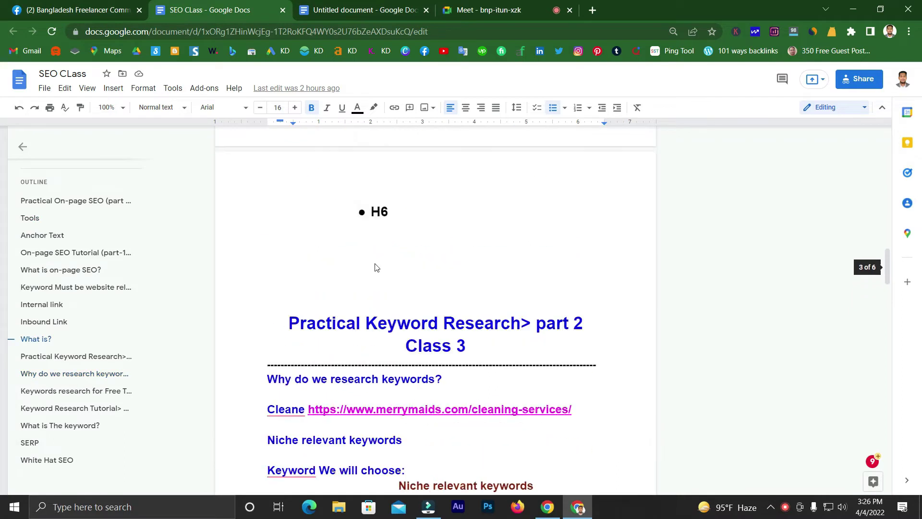
pyautogui.scroll(20, 375, 267)
pyautogui.scroll(3, 567, 279)
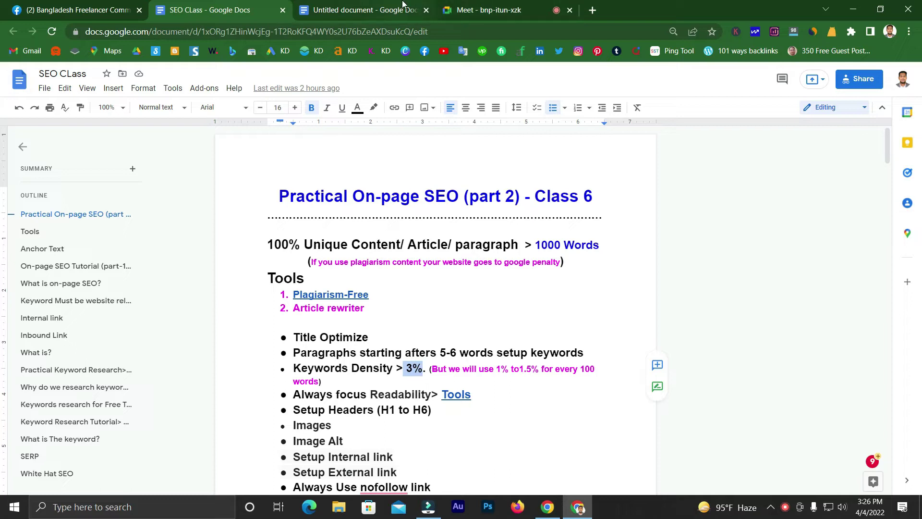
# Step: Return to the Google Meet call, highlight the three participants' latest yes replies one by one, and place the cursor in the message field
pyautogui.click(458, 6)
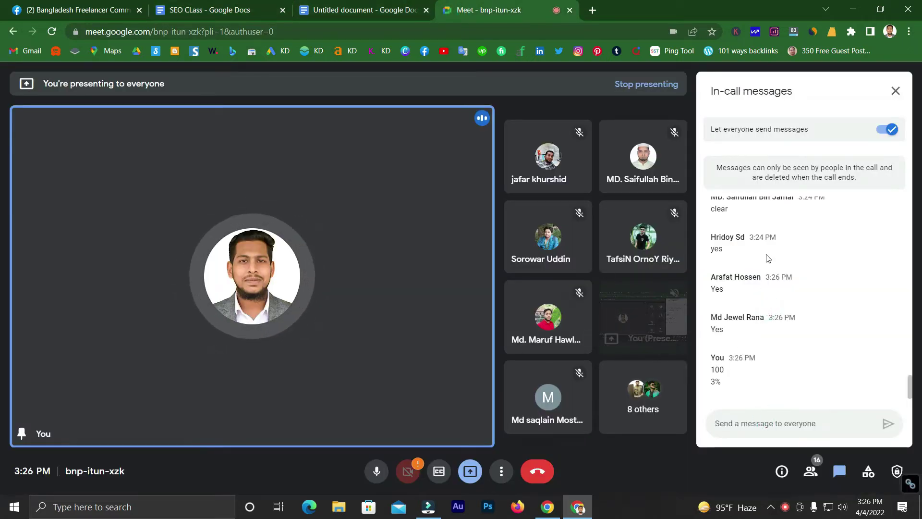
pyautogui.moveTo(734, 237); pyautogui.dragTo(752, 259)
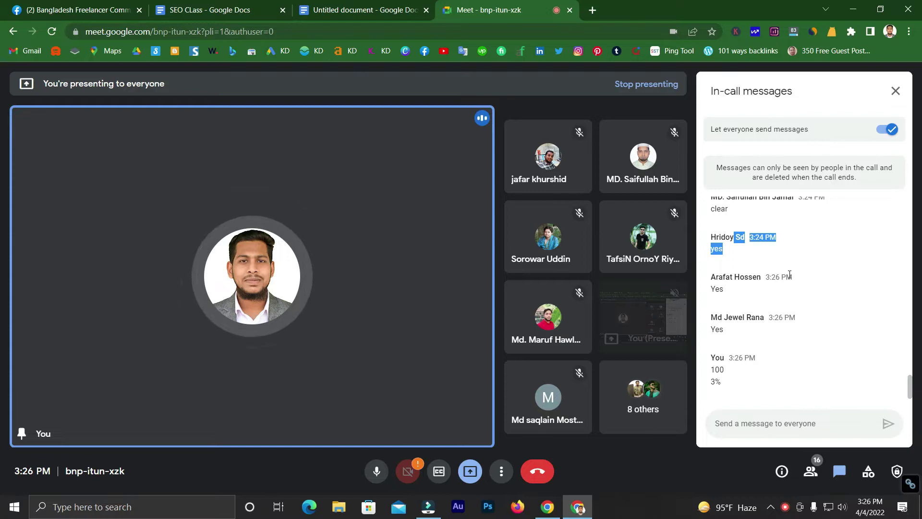
pyautogui.moveTo(770, 277); pyautogui.dragTo(735, 277)
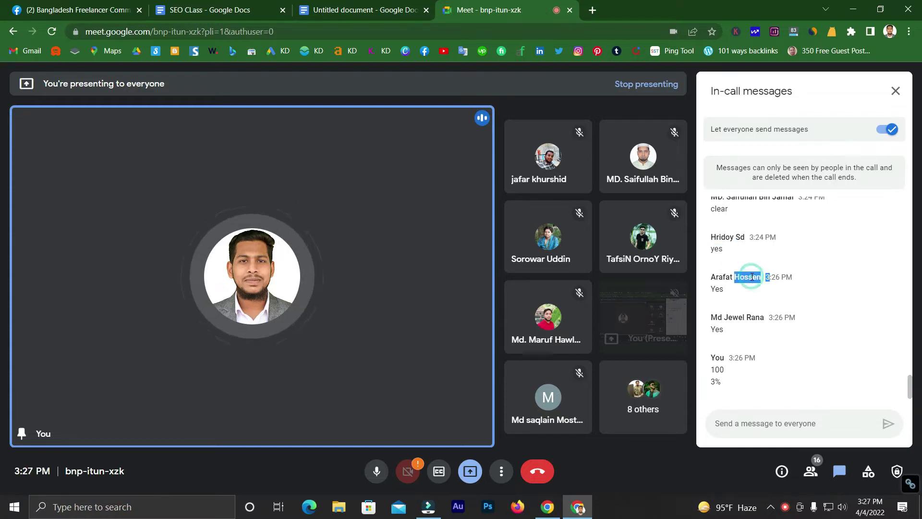
pyautogui.tripleClick(733, 317)
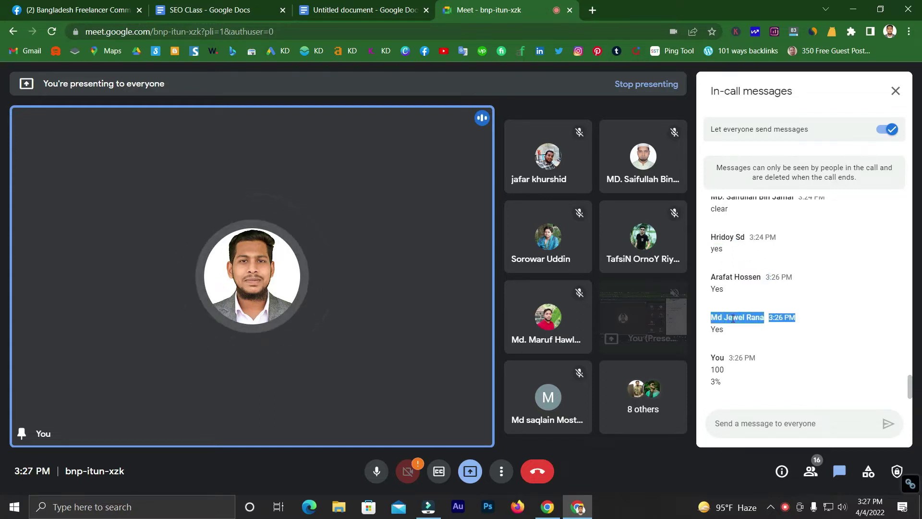
pyautogui.click(752, 421)
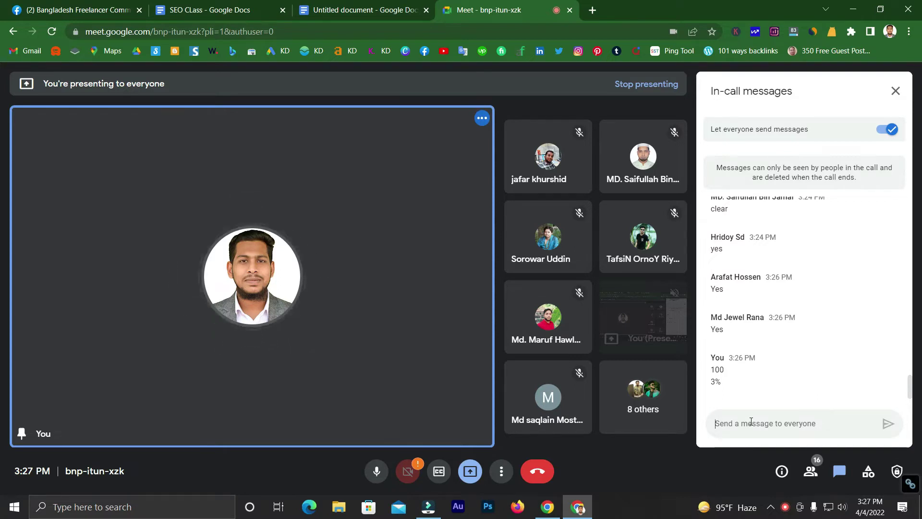
# Step: Check the new in-call replies, and highlight "But we will use 1% to1.5% for every 100 words" in the SEO CLass document
pyautogui.click(812, 382)
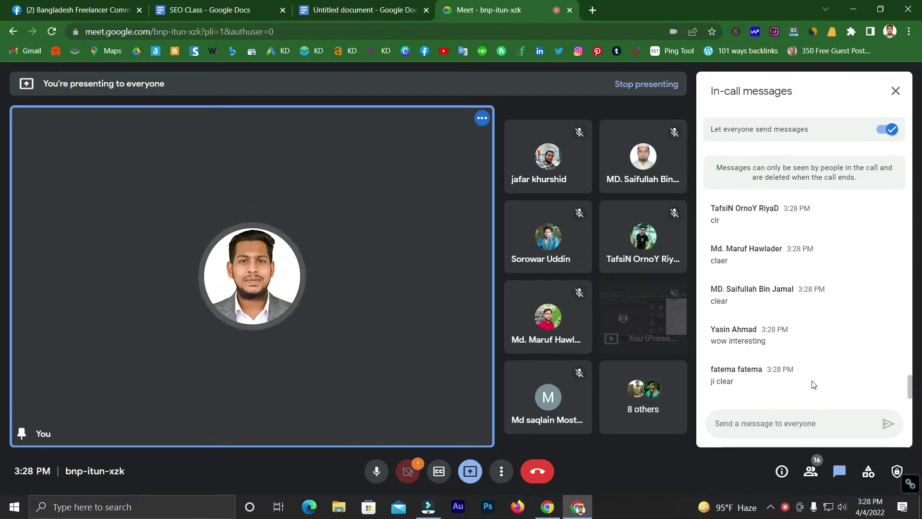
pyautogui.click(238, 5)
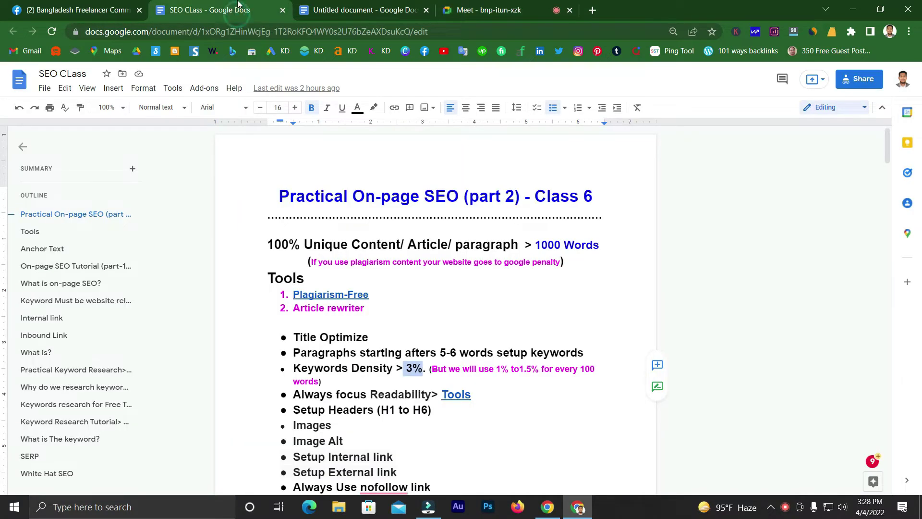
pyautogui.scroll(-3, 438, 250)
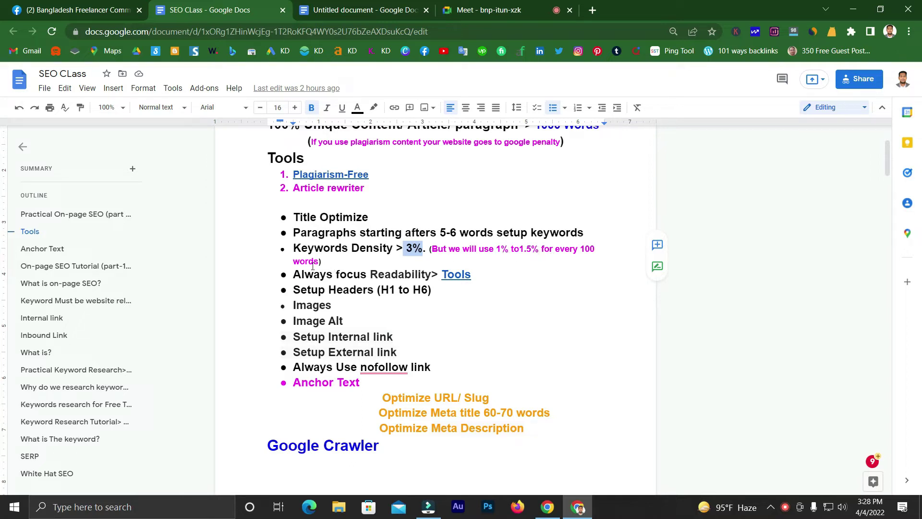
pyautogui.moveTo(314, 262); pyautogui.dragTo(305, 262)
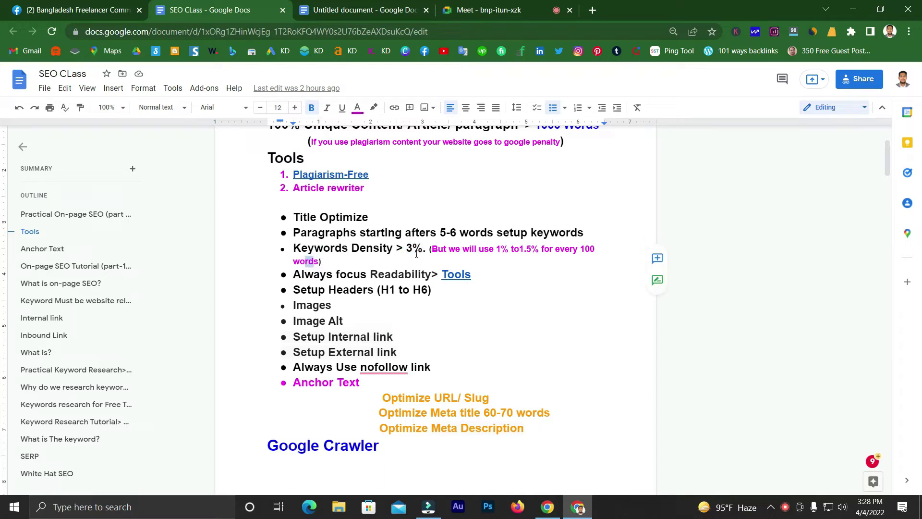
pyautogui.moveTo(431, 248); pyautogui.dragTo(319, 263)
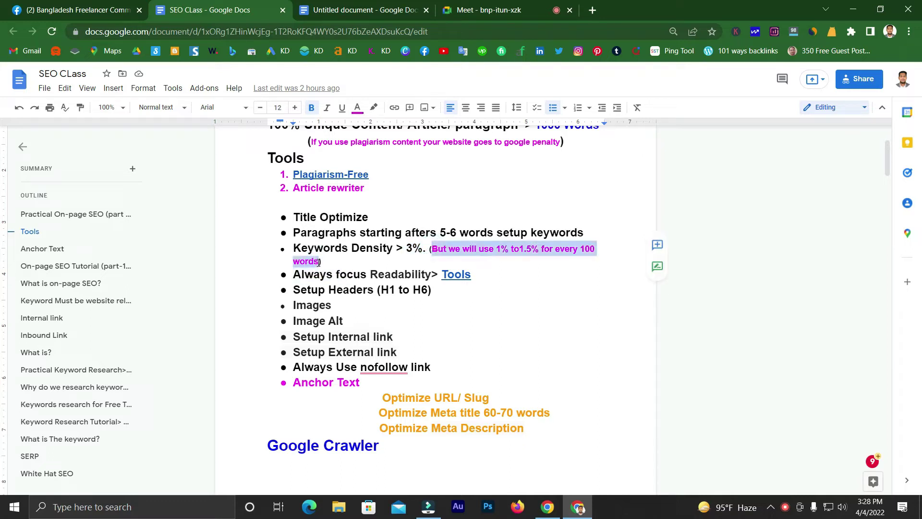
pyautogui.click(486, 253)
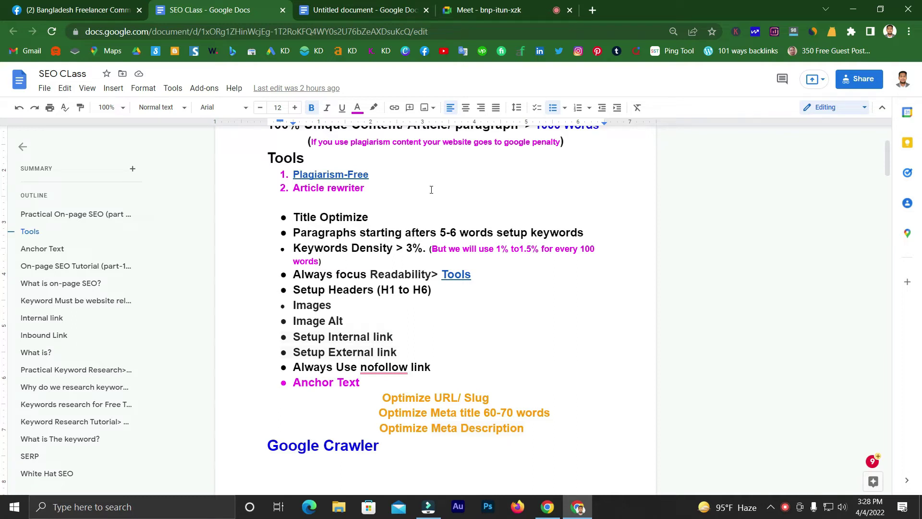
# Step: Highlight the start of "1000 Words" in the unique content line above the Tools heading
pyautogui.scroll(3, 331, 229)
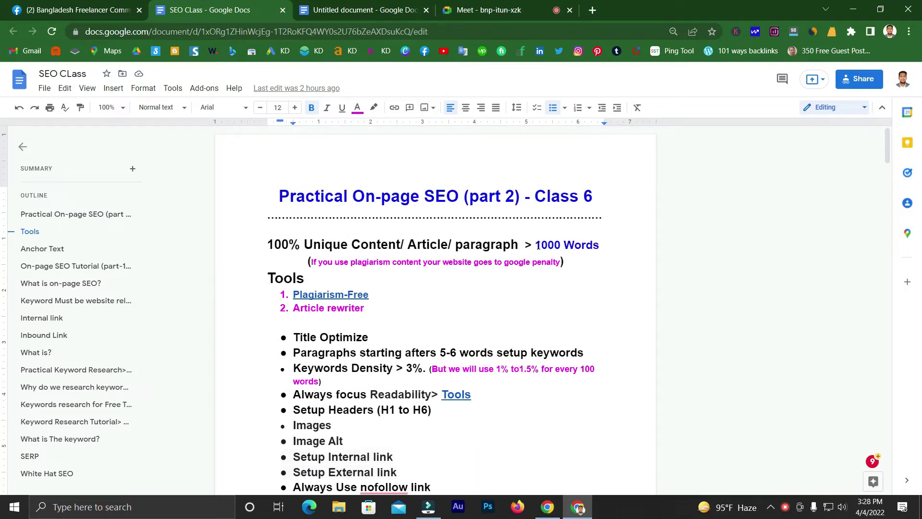
pyautogui.moveTo(537, 245); pyautogui.dragTo(556, 247)
pyautogui.click(382, 354)
pyautogui.scroll(-1, 382, 354)
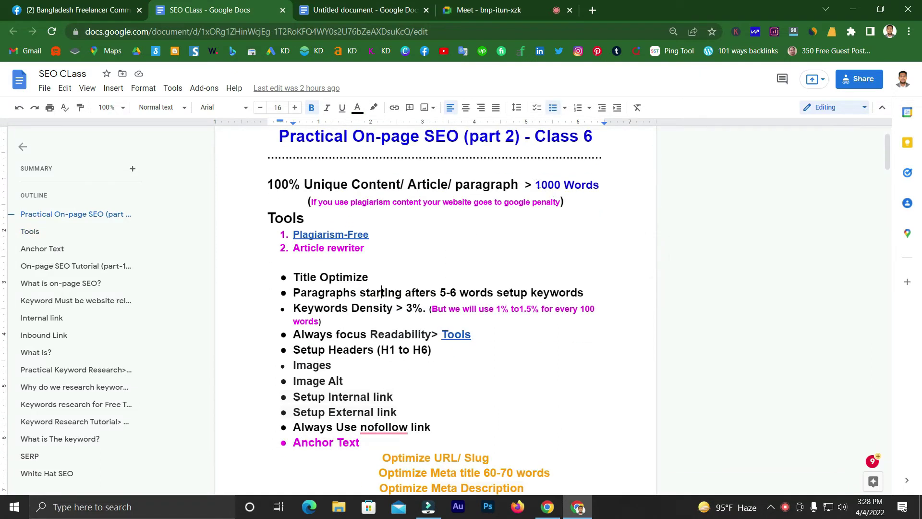
pyautogui.moveTo(537, 184); pyautogui.dragTo(554, 187)
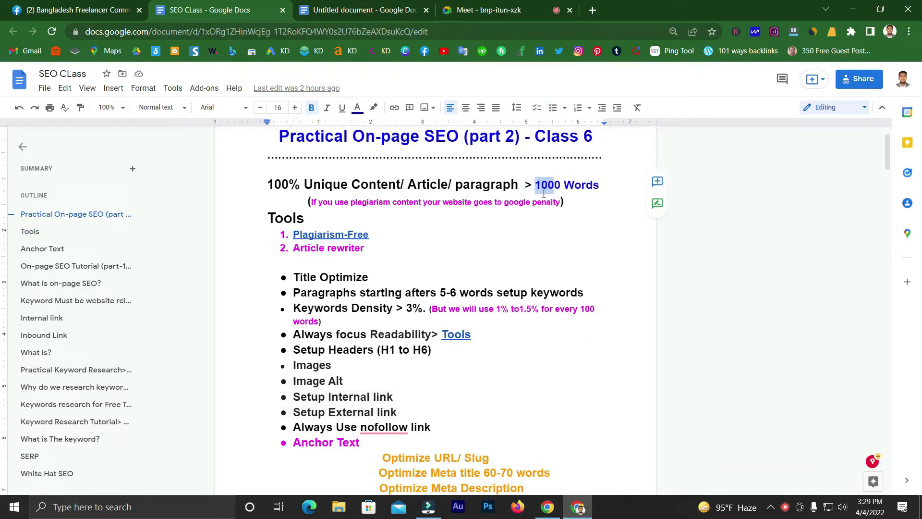
# Step: Point to the paragraph keyword and keyword density bullets, and return to the Google Meet chat to read the newest message
pyautogui.click(383, 297)
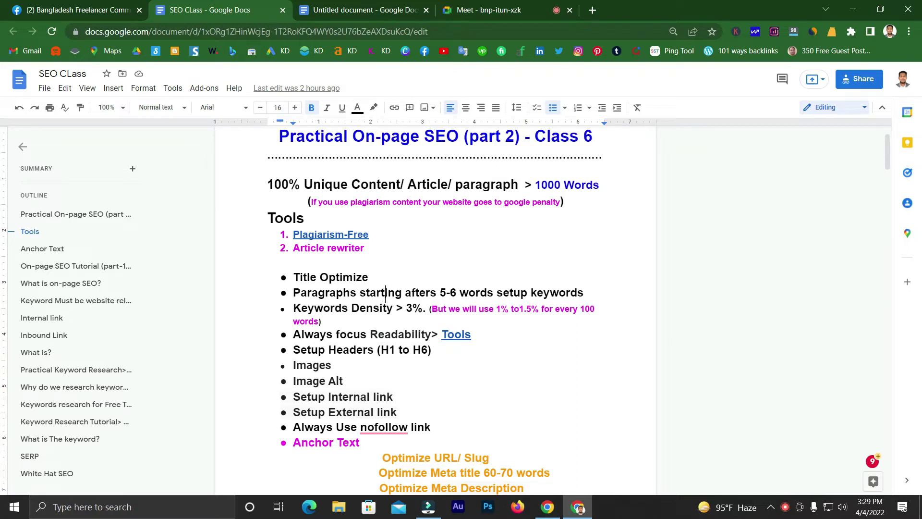
pyautogui.click(385, 299)
pyautogui.doubleClick(500, 313)
pyautogui.click(473, 11)
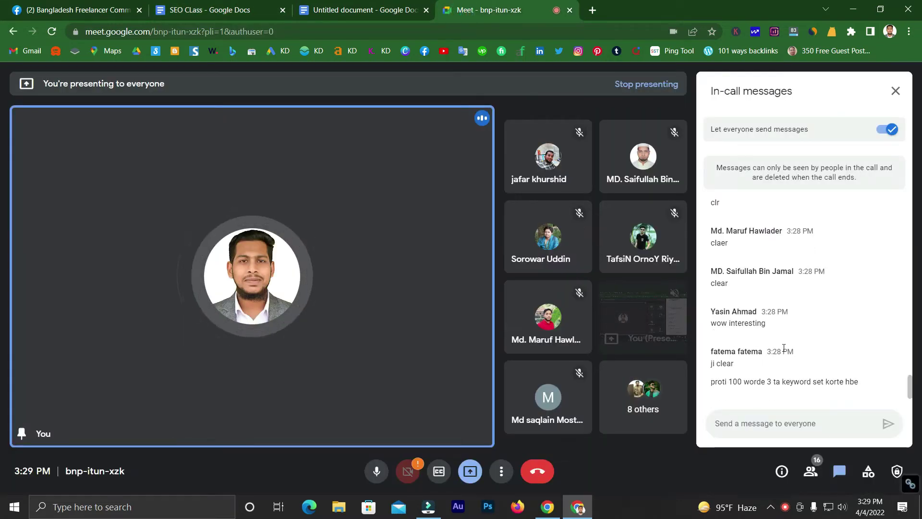
pyautogui.click(747, 422)
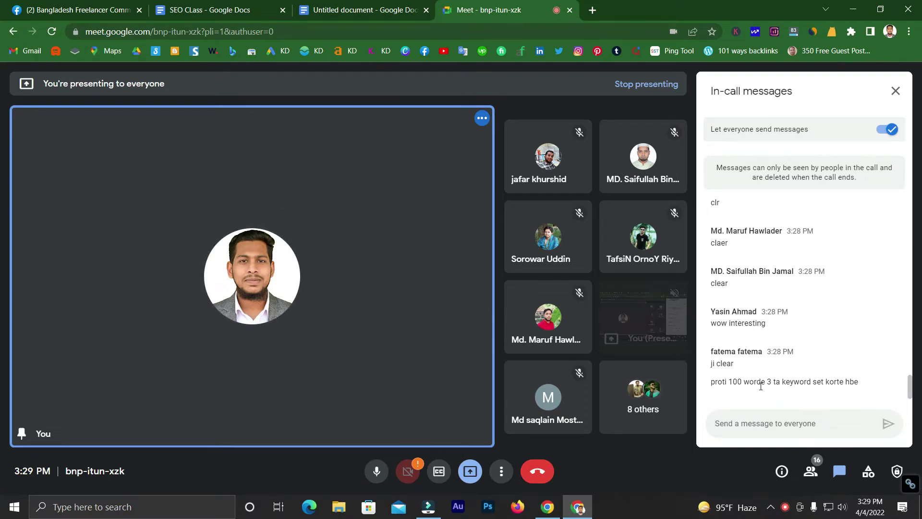
# Step: Highlight the chat message "proti 100 worde 3 ta keyword set korte hbe" in the call, and clear the highlight
pyautogui.moveTo(715, 383); pyautogui.dragTo(846, 381)
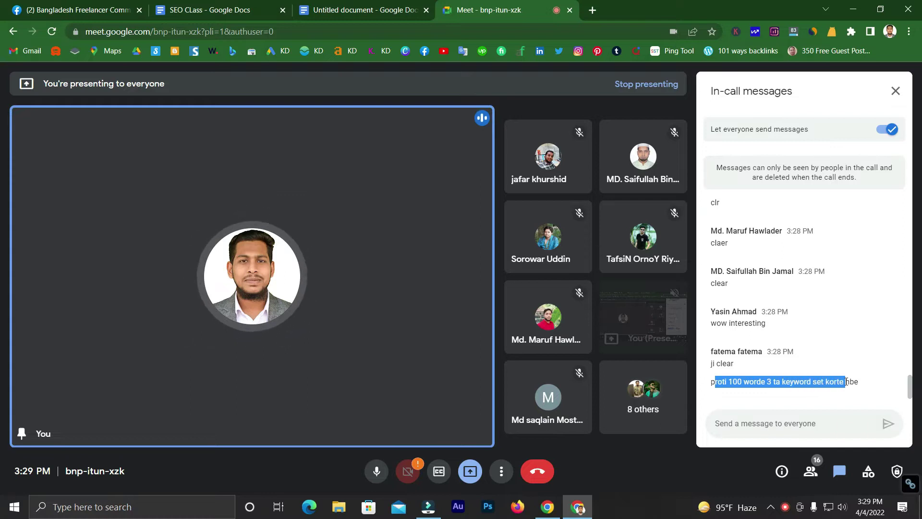
pyautogui.click(811, 378)
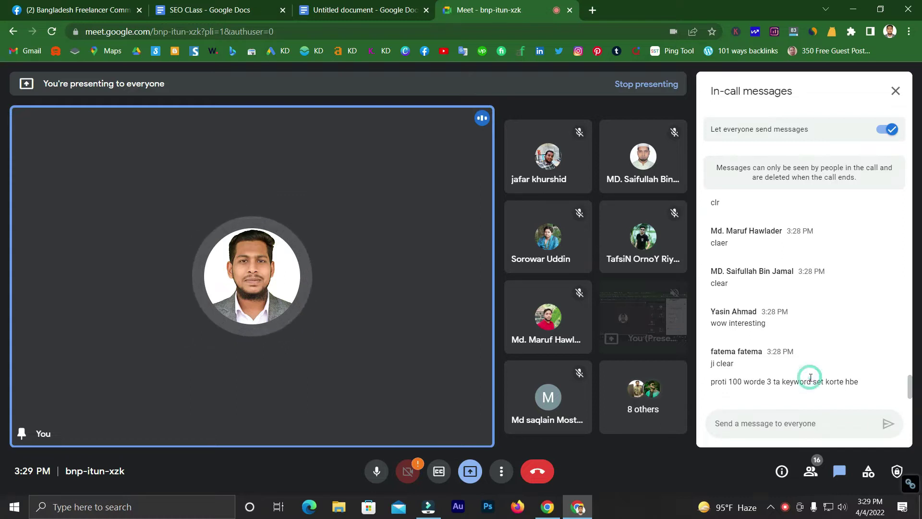
pyautogui.click(743, 416)
pyautogui.click(766, 332)
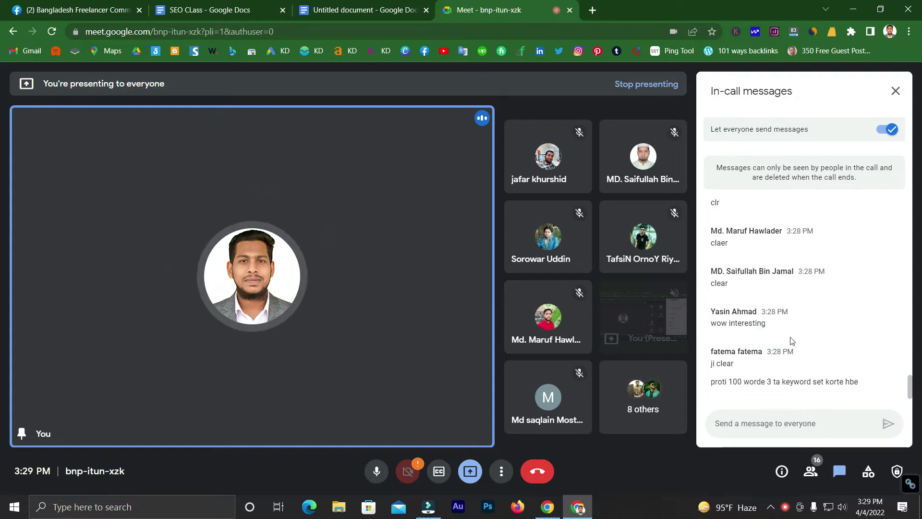
# Step: Point out the 1% keyword density in the SEO CLass document, and highlight 100 and 3 in the newest Meet chat message
pyautogui.click(241, 13)
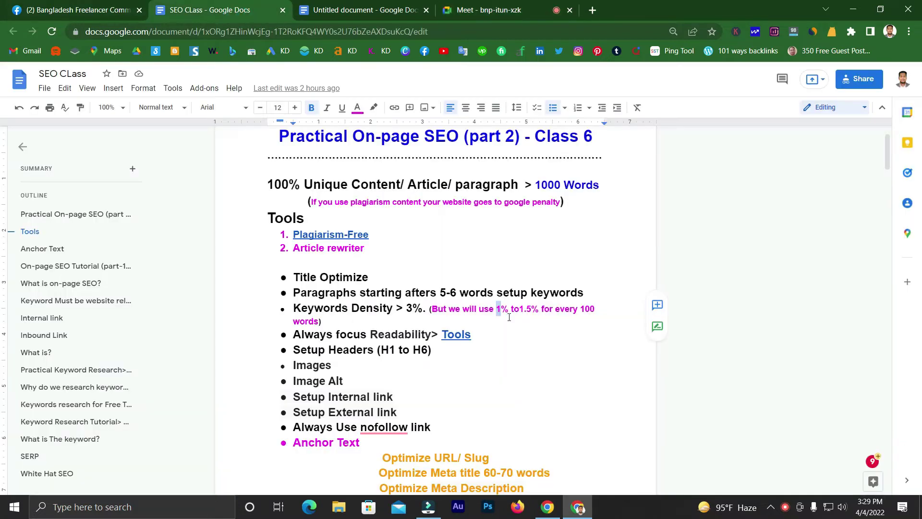
pyautogui.moveTo(503, 311); pyautogui.dragTo(509, 310)
pyautogui.click(485, 10)
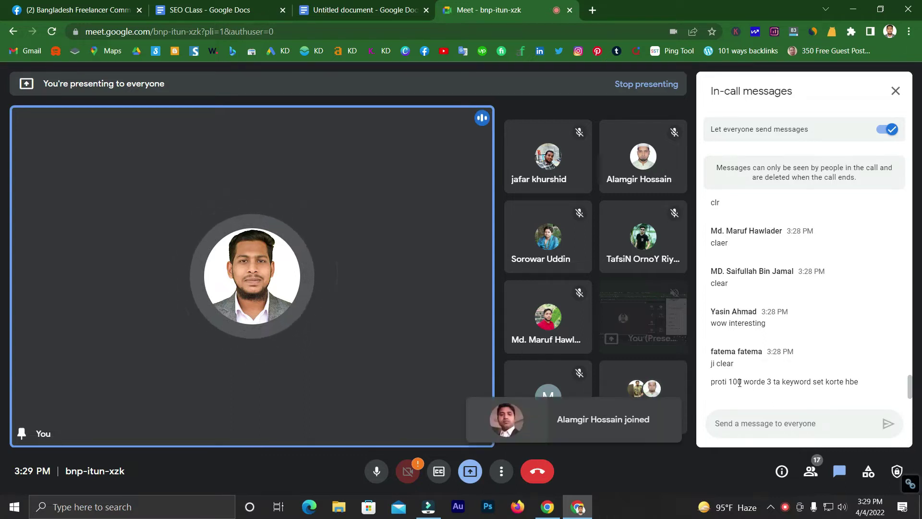
pyautogui.moveTo(744, 381)
pyautogui.mouseDown()
pyautogui.moveTo(725, 382)
pyautogui.moveTo(738, 381)
pyautogui.mouseUp()
pyautogui.click(769, 381)
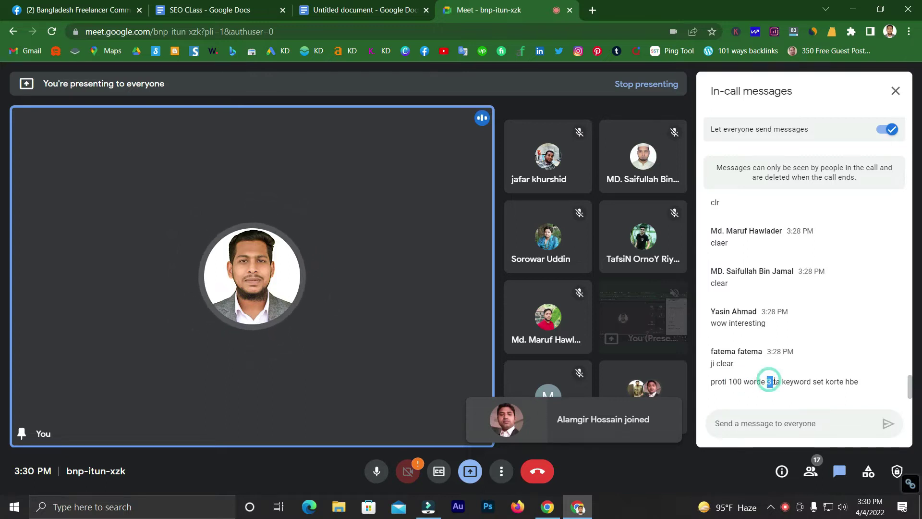
# Step: Check the new replies in the Meet chat, and highlight the question "ekti content e koyta keyword use kora jay ?"
pyautogui.click(732, 431)
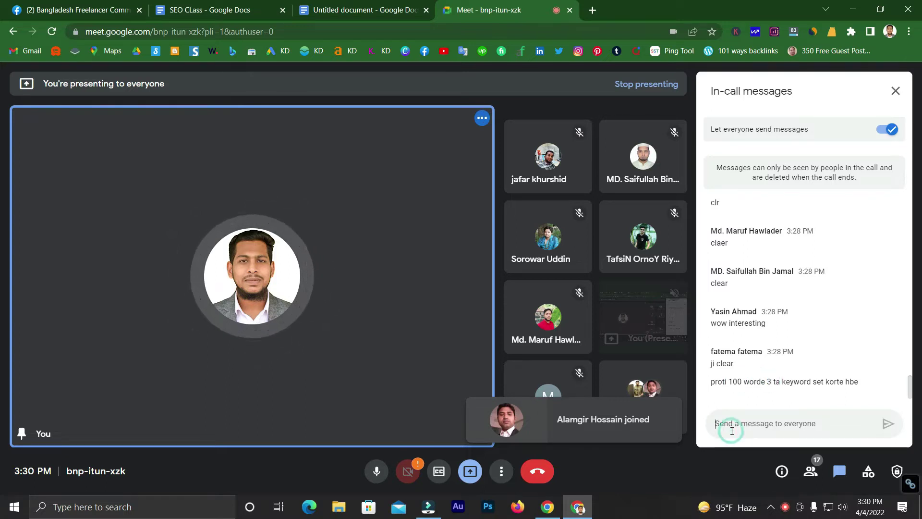
pyautogui.click(184, 11)
pyautogui.click(526, 10)
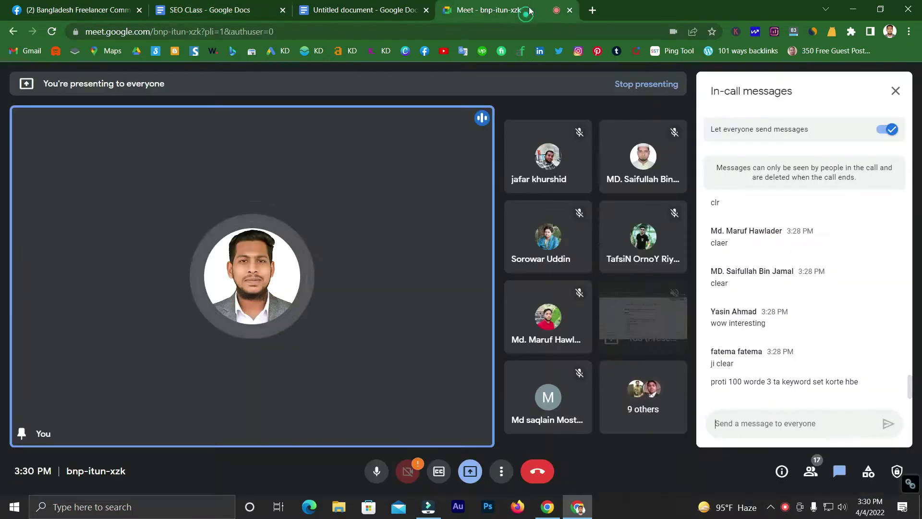
pyautogui.click(749, 426)
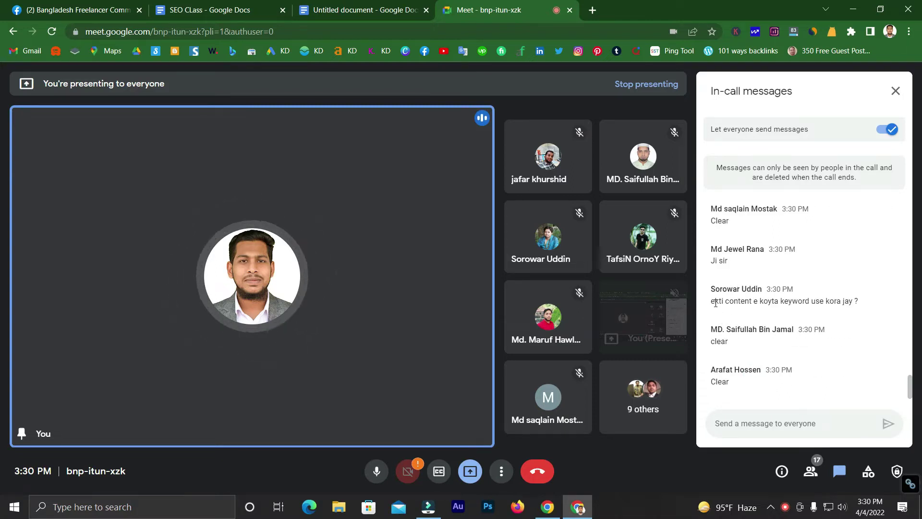
pyautogui.moveTo(715, 301); pyautogui.dragTo(780, 302)
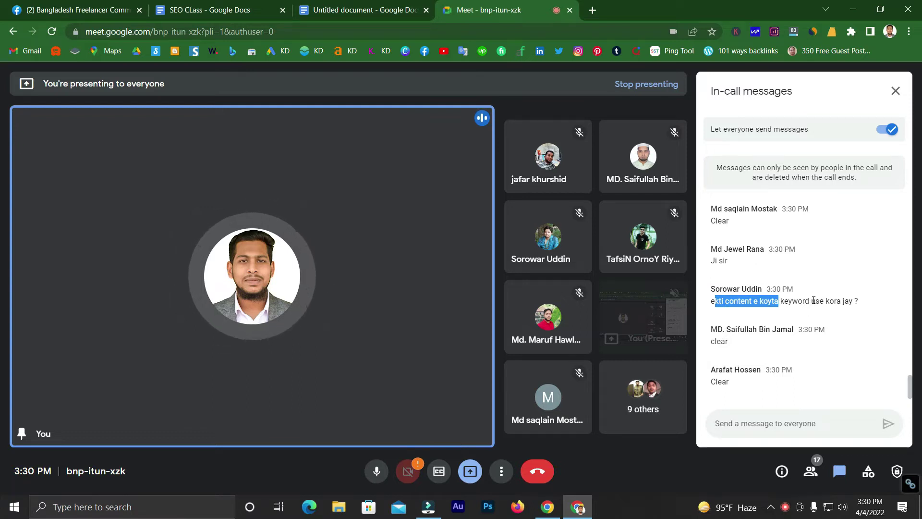
pyautogui.click(812, 300)
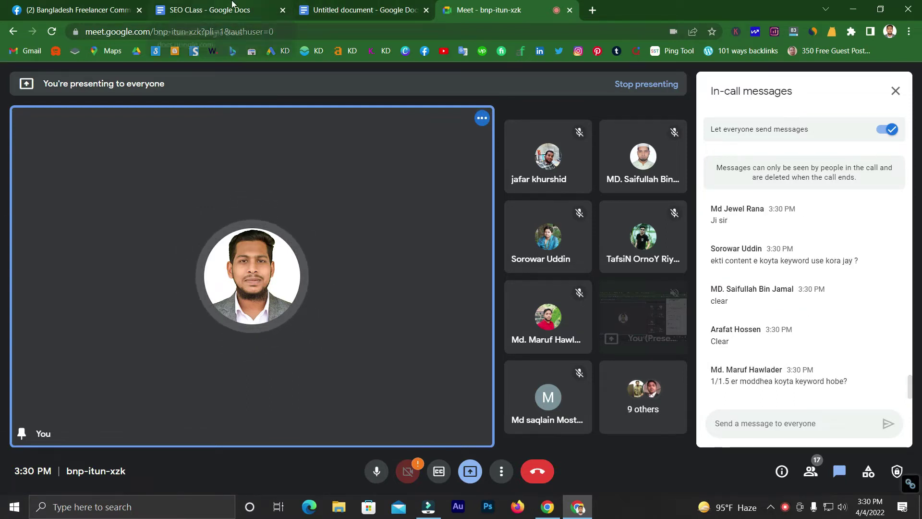
# Step: Highlight the SEO CLass notes from the Practical On-page SEO title to "Always Use nofollow link", and again to "Optimize URL/ Slug"
pyautogui.click(196, 5)
pyautogui.scroll(1, 319, 215)
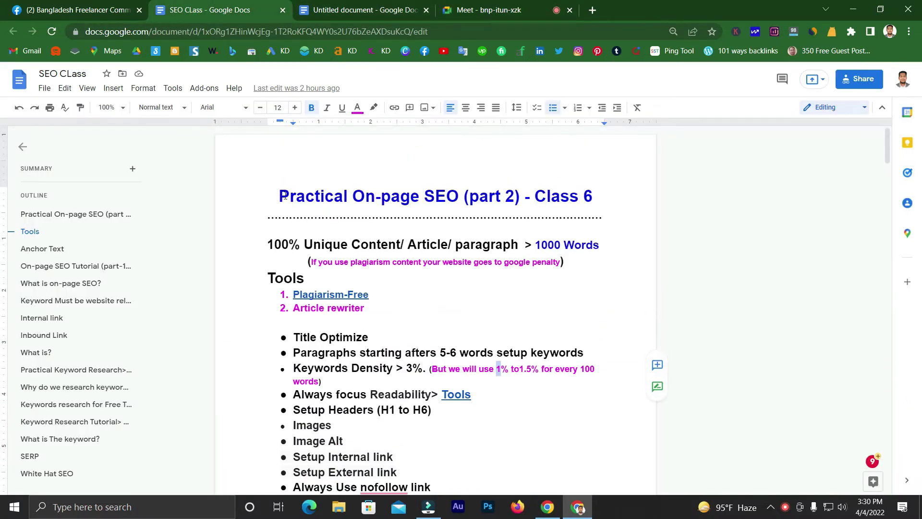
pyautogui.moveTo(281, 191); pyautogui.dragTo(443, 424)
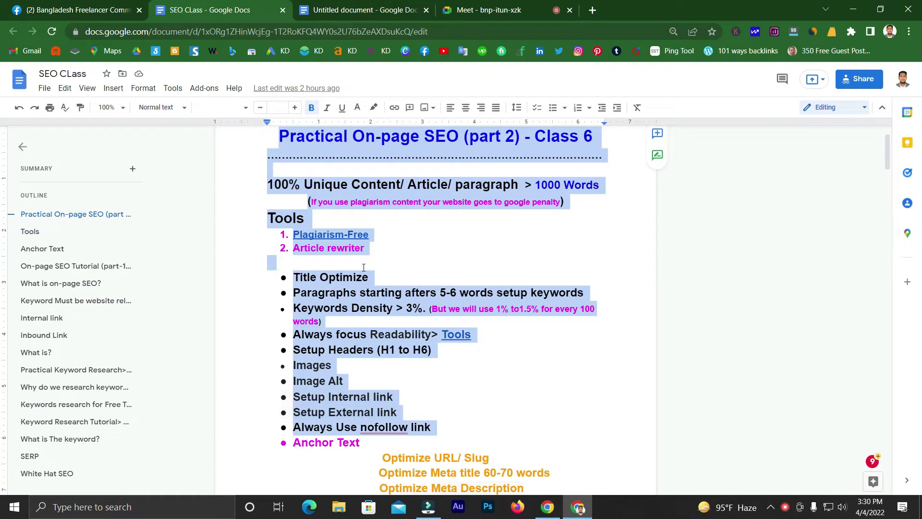
pyautogui.click(497, 214)
pyautogui.scroll(1, 462, 191)
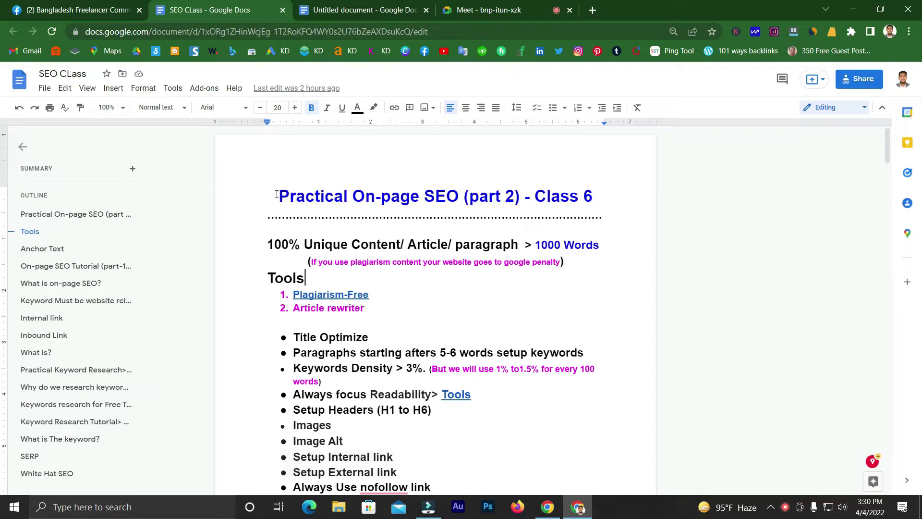
pyautogui.moveTo(275, 193); pyautogui.dragTo(419, 339)
pyautogui.scroll(-3, 365, 313)
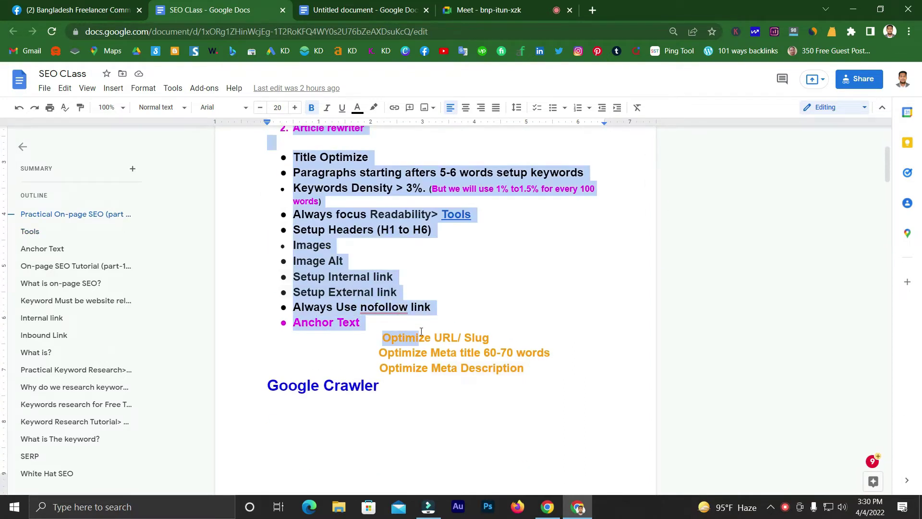
pyautogui.scroll(3, 442, 305)
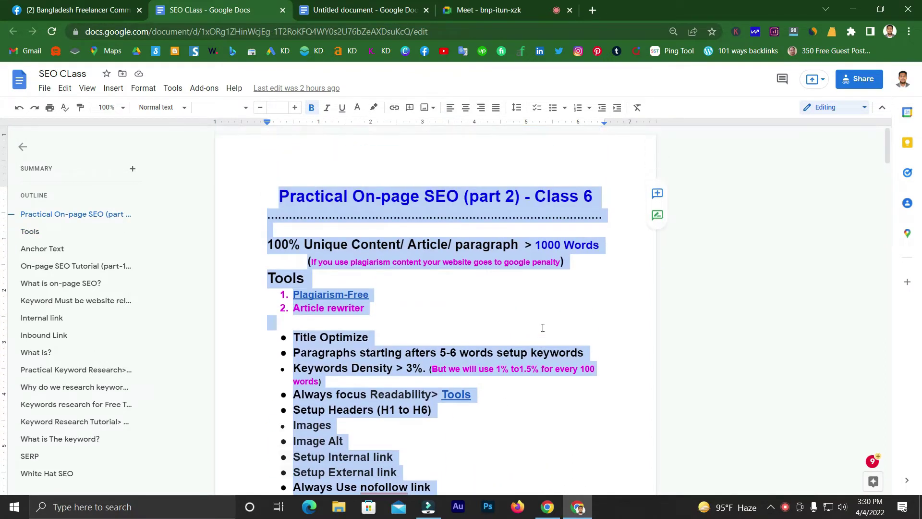
# Step: Capture the screen area around the class notes, and draw red rectangles near "Practical", "setup keywords" and "Anchor Text"
pyautogui.press('Print')
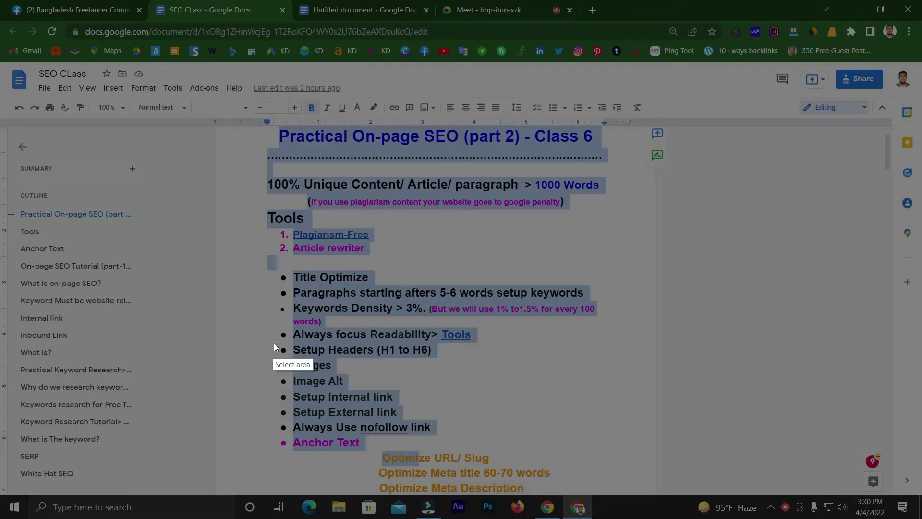
pyautogui.moveTo(164, 56); pyautogui.dragTo(721, 481)
pyautogui.click(730, 427)
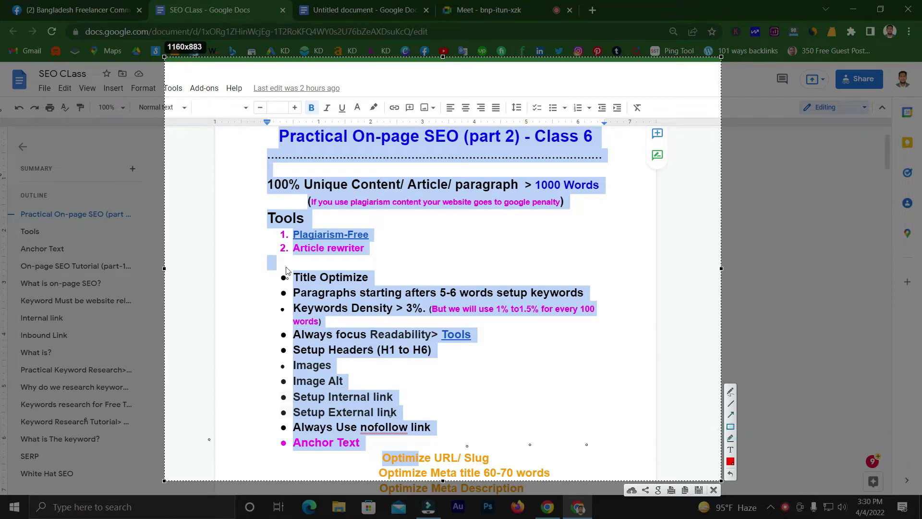
pyautogui.moveTo(271, 127)
pyautogui.mouseDown()
pyautogui.moveTo(298, 145)
pyautogui.moveTo(348, 154)
pyautogui.mouseUp()
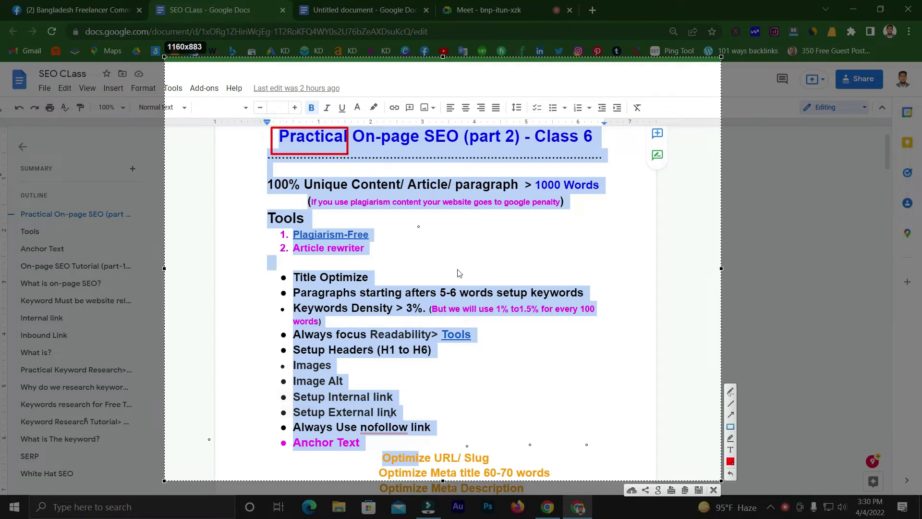
pyautogui.moveTo(524, 324); pyautogui.dragTo(603, 307)
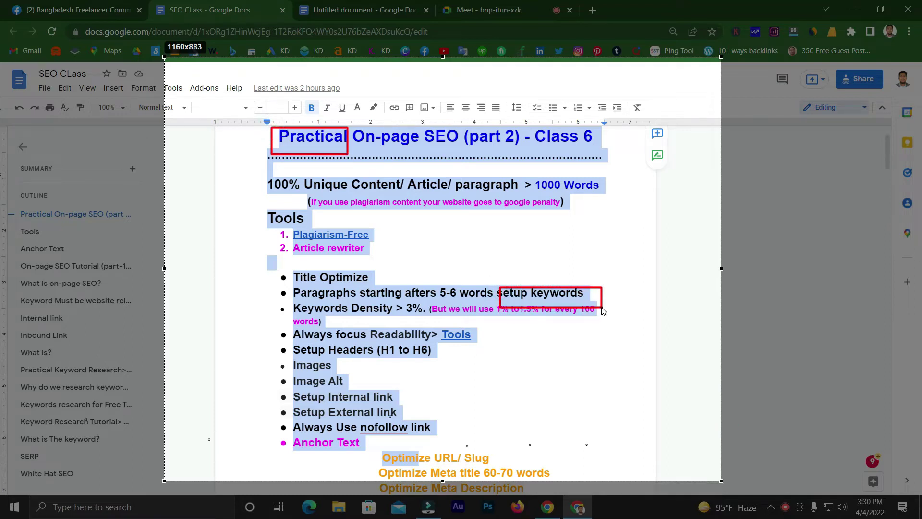
pyautogui.moveTo(284, 435)
pyautogui.mouseDown()
pyautogui.moveTo(361, 463)
pyautogui.moveTo(380, 456)
pyautogui.mouseUp()
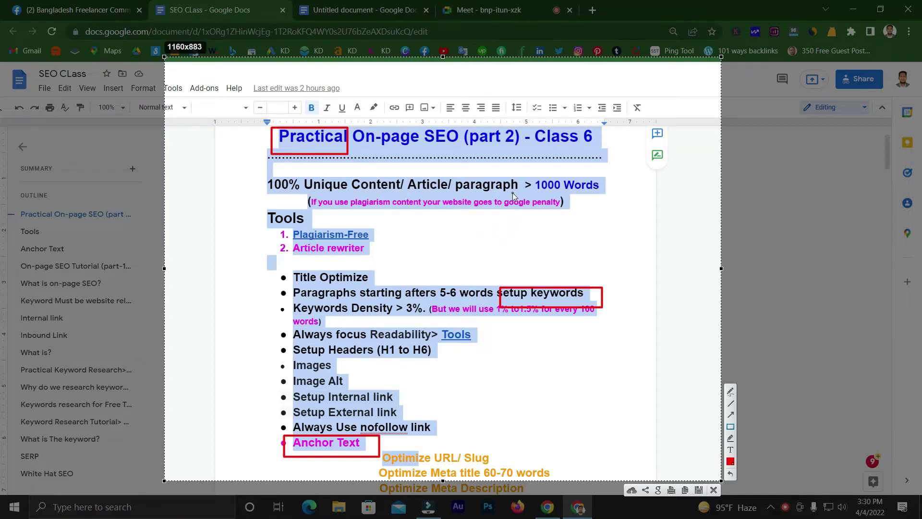
# Step: Draw smaller red rectangles across the unique content, penalty, Article rewriter, Paragraphs and Setup Headers lines, and close the capture without saving
pyautogui.moveTo(512, 193); pyautogui.dragTo(563, 206)
pyautogui.moveTo(311, 172); pyautogui.dragTo(345, 195)
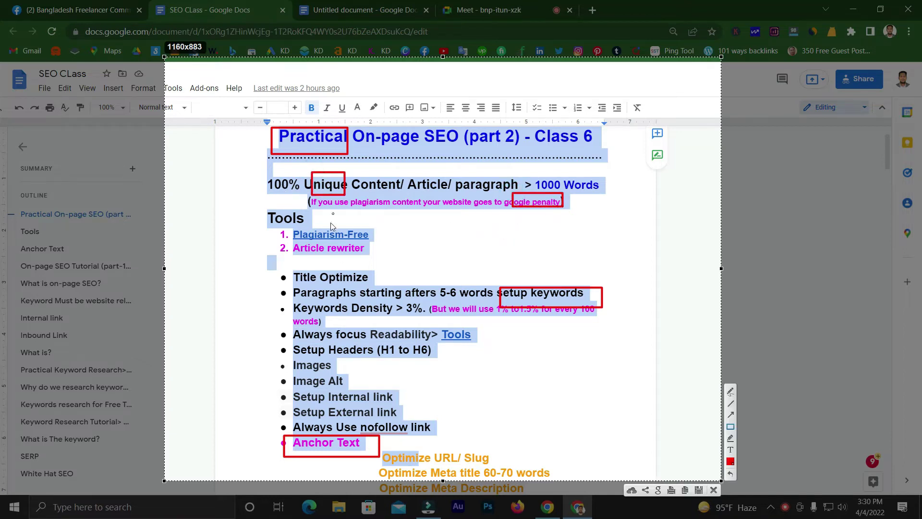
pyautogui.moveTo(301, 244); pyautogui.dragTo(336, 255)
pyautogui.moveTo(303, 288); pyautogui.dragTo(335, 306)
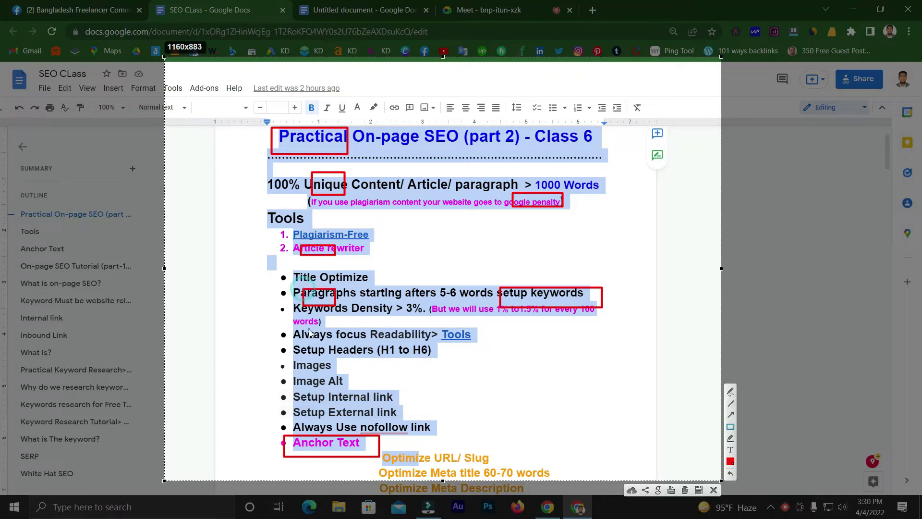
pyautogui.moveTo(304, 336); pyautogui.dragTo(329, 351)
pyautogui.moveTo(393, 336); pyautogui.dragTo(419, 352)
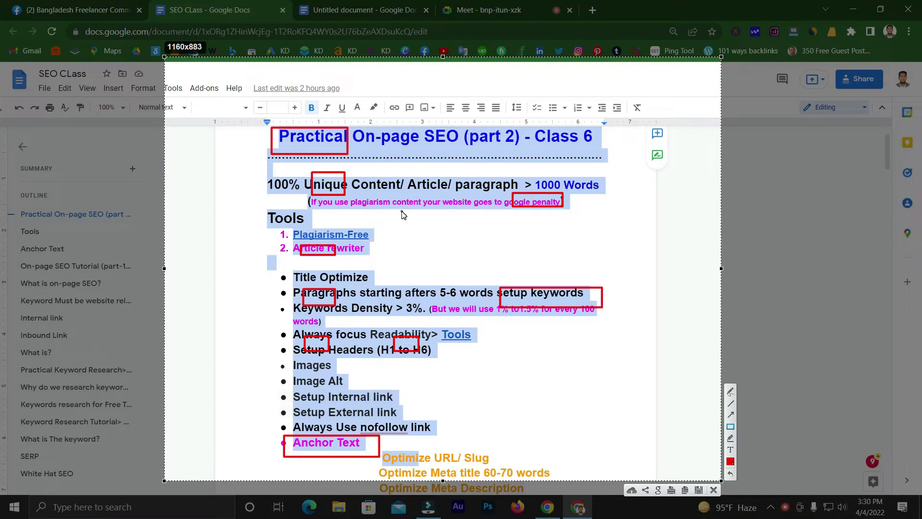
pyautogui.click(713, 490)
# Step: Return to the Google Meet chat, read the participants' latest keyword questions, and highlight "1/1.5" in the one about keyword count
pyautogui.click(485, 9)
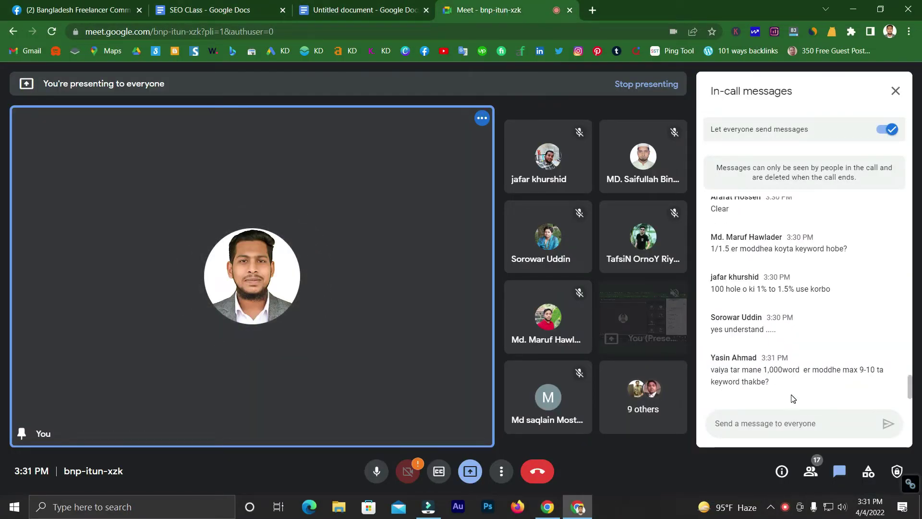
pyautogui.scroll(3, 793, 357)
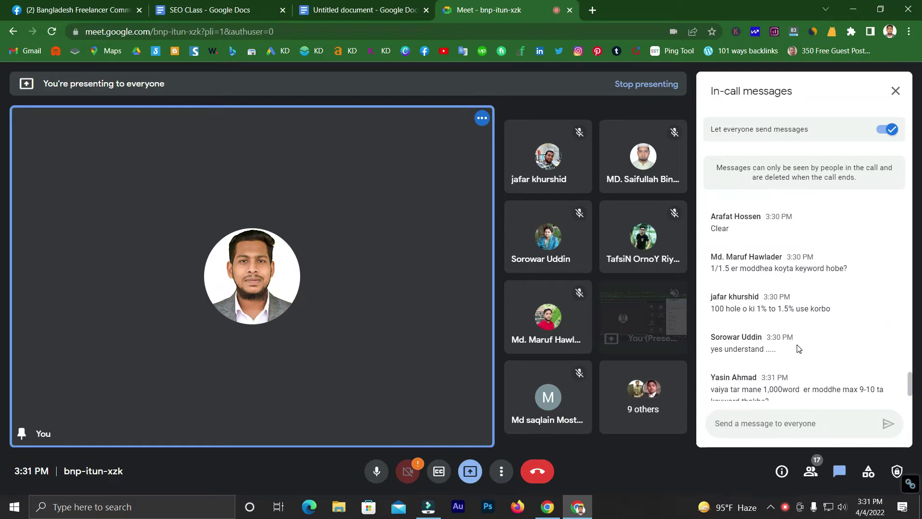
pyautogui.scroll(-3, 799, 348)
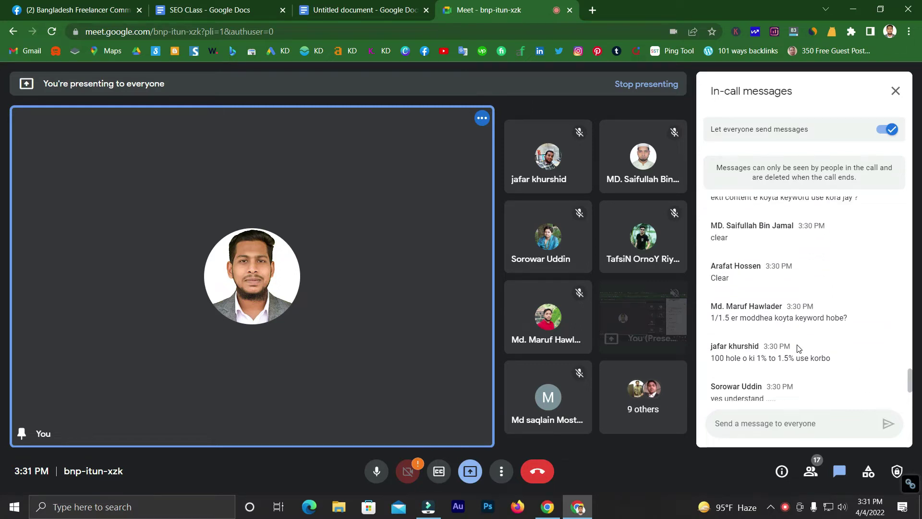
pyautogui.scroll(2, 800, 348)
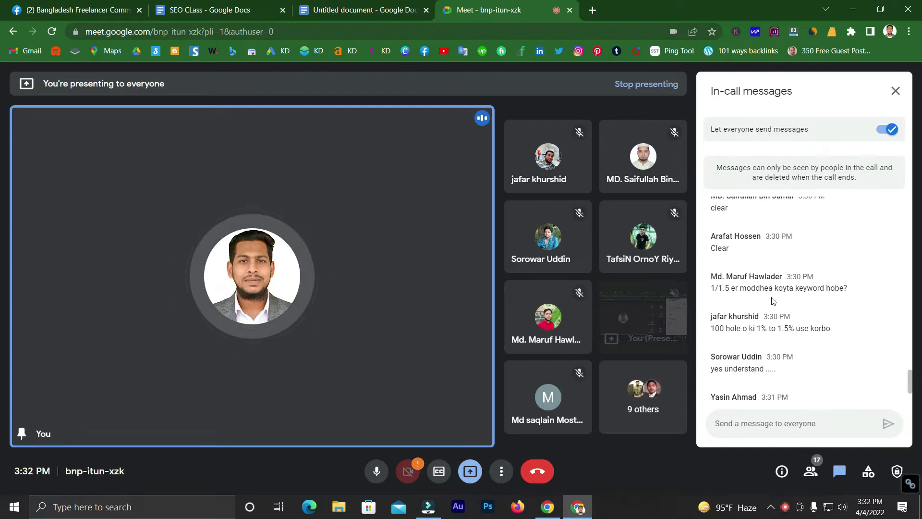
pyautogui.scroll(-1, 803, 291)
pyautogui.scroll(1, 803, 292)
pyautogui.moveTo(730, 288); pyautogui.dragTo(712, 296)
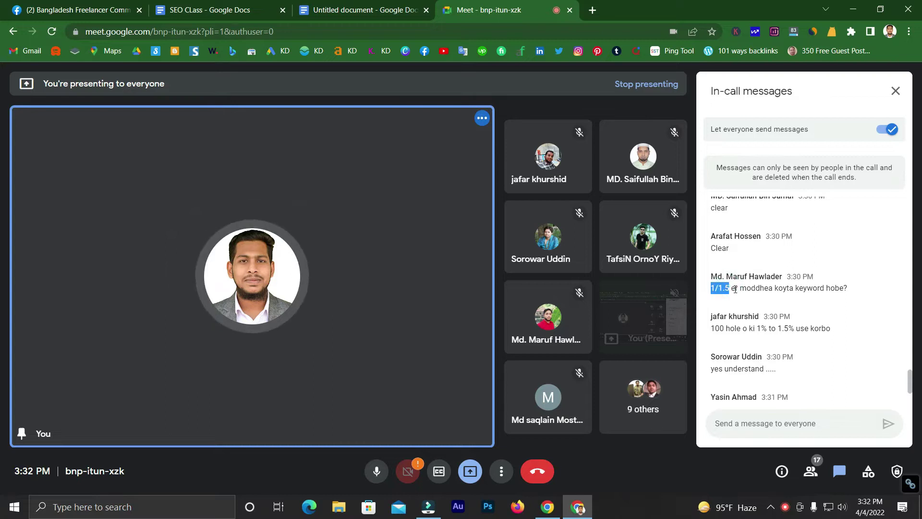
pyautogui.click(730, 289)
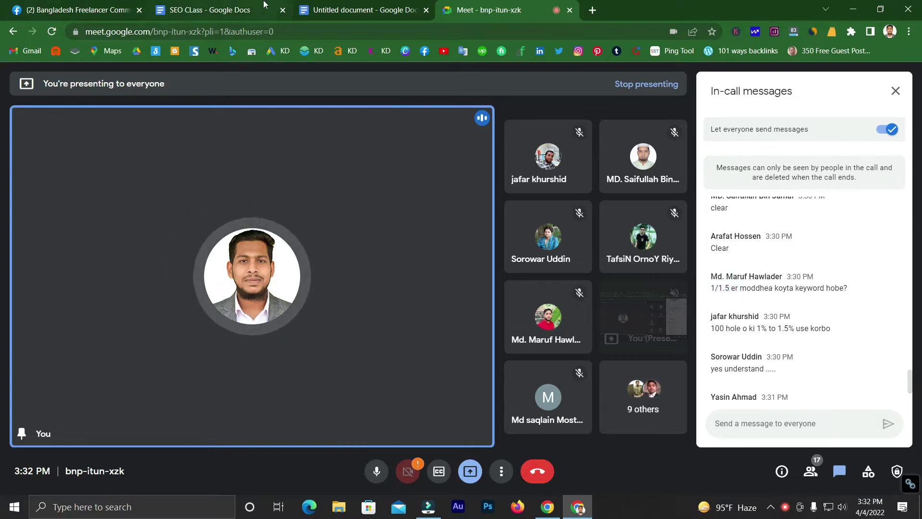
# Step: Return to the SEO CLass document and highlight the notes from the class title to the keyword density line, clearing the selection
pyautogui.click(202, 10)
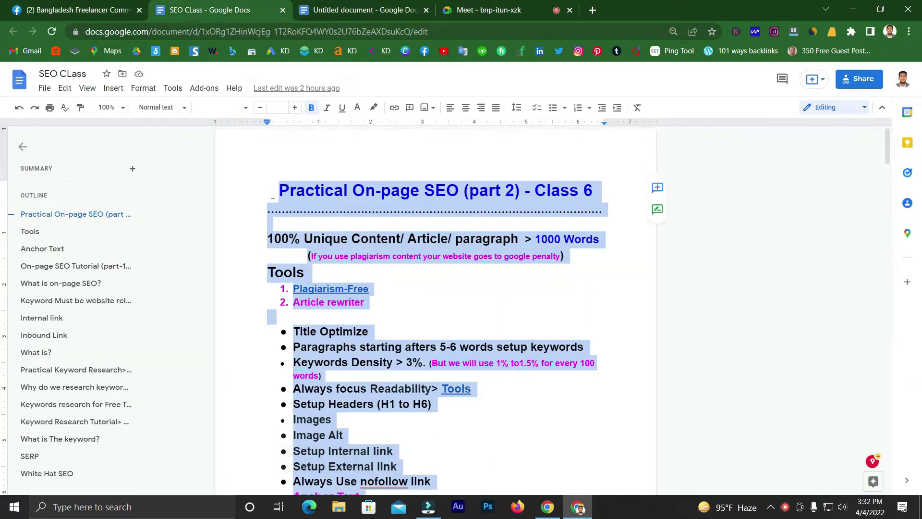
pyautogui.click(311, 204)
pyautogui.scroll(2, 301, 206)
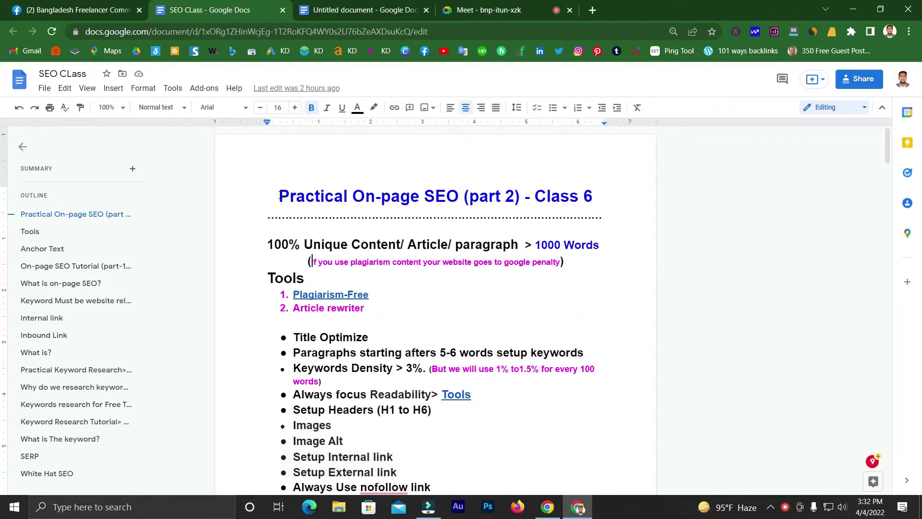
pyautogui.moveTo(280, 195); pyautogui.dragTo(546, 382)
pyautogui.scroll(5, 546, 381)
pyautogui.click(464, 304)
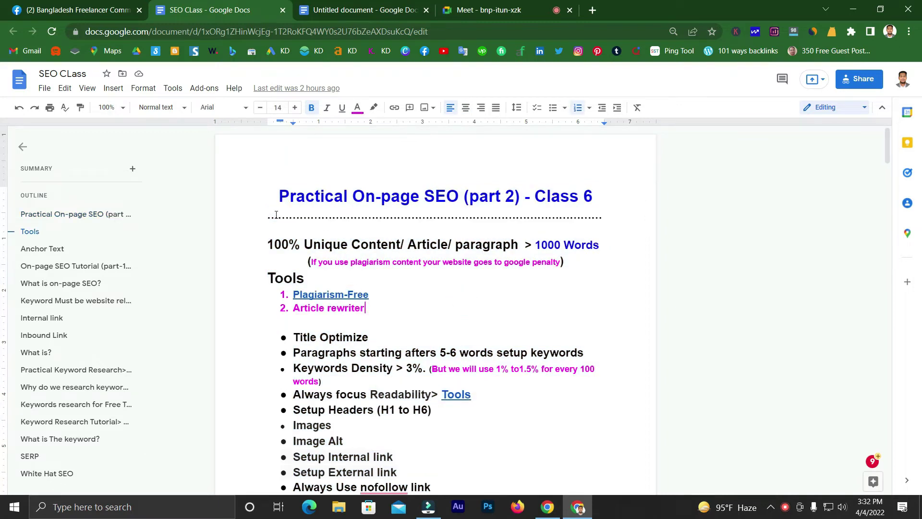
# Step: Highlight the notes from the class title down to the "Optimize Meta title 60-70 words" line, and clear the selection
pyautogui.scroll(-1, 275, 197)
pyautogui.scroll(1, 274, 187)
pyautogui.moveTo(286, 204); pyautogui.dragTo(465, 413)
pyautogui.scroll(-2, 367, 310)
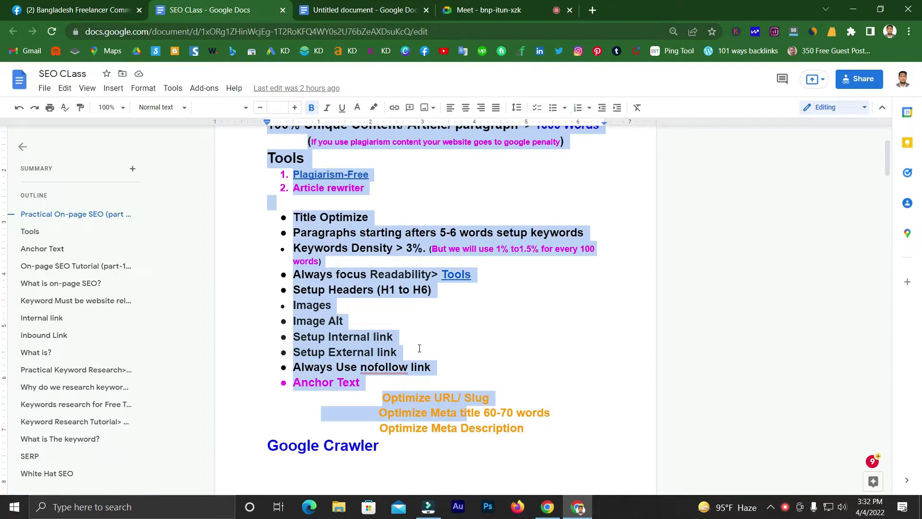
pyautogui.click(380, 289)
pyautogui.scroll(2, 303, 204)
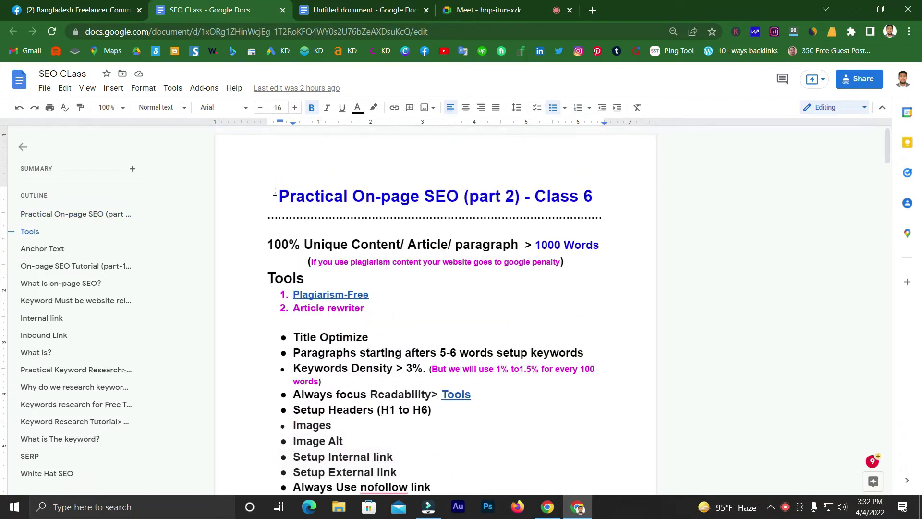
# Step: Highlight the notes from the class title down to the Google Crawler heading, and clear the selection
pyautogui.moveTo(276, 194); pyautogui.dragTo(405, 455)
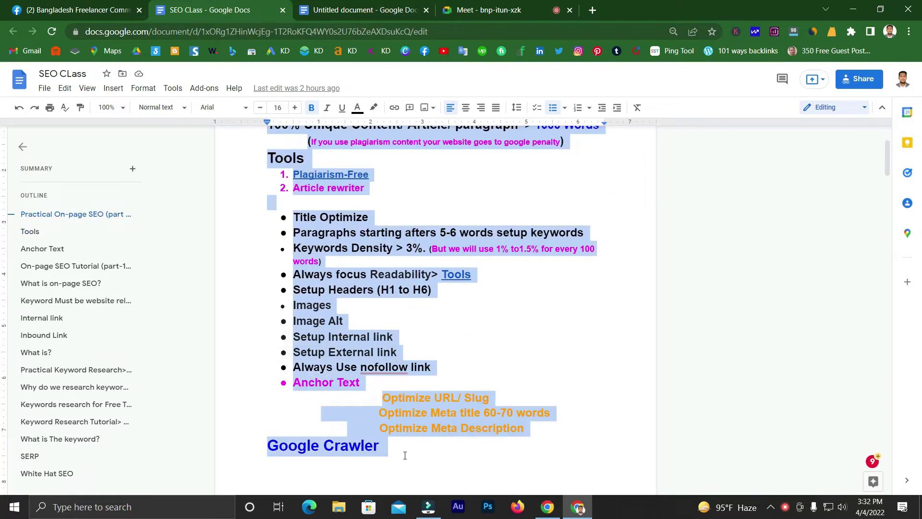
pyautogui.scroll(3, 404, 457)
pyautogui.click(329, 215)
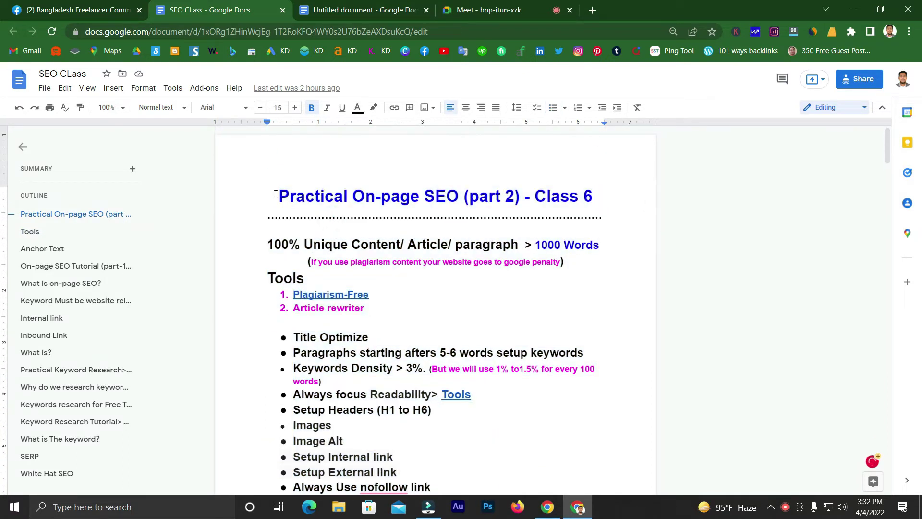
# Step: Highlight "Practical" in the class title and "1% to1.5%" in the keyword density note, and clear the selection
pyautogui.moveTo(275, 194); pyautogui.dragTo(347, 198)
pyautogui.scroll(-1, 332, 234)
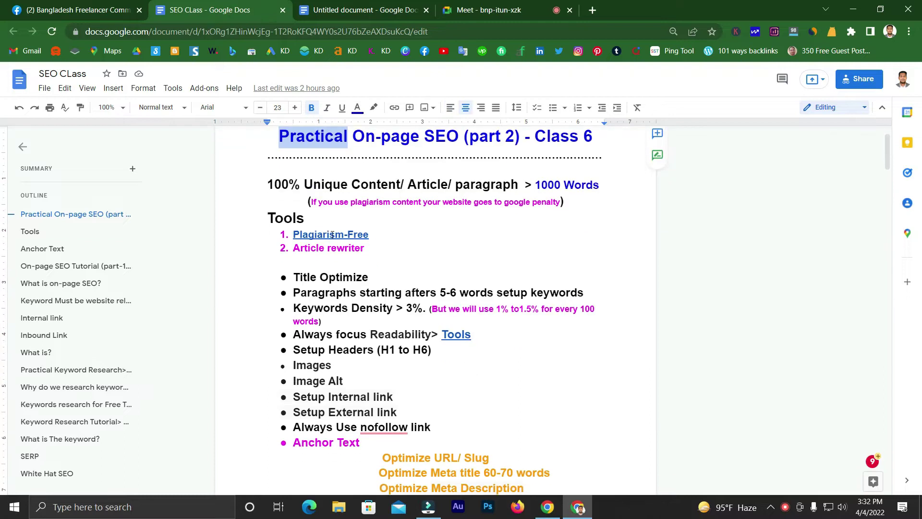
pyautogui.scroll(-1, 332, 235)
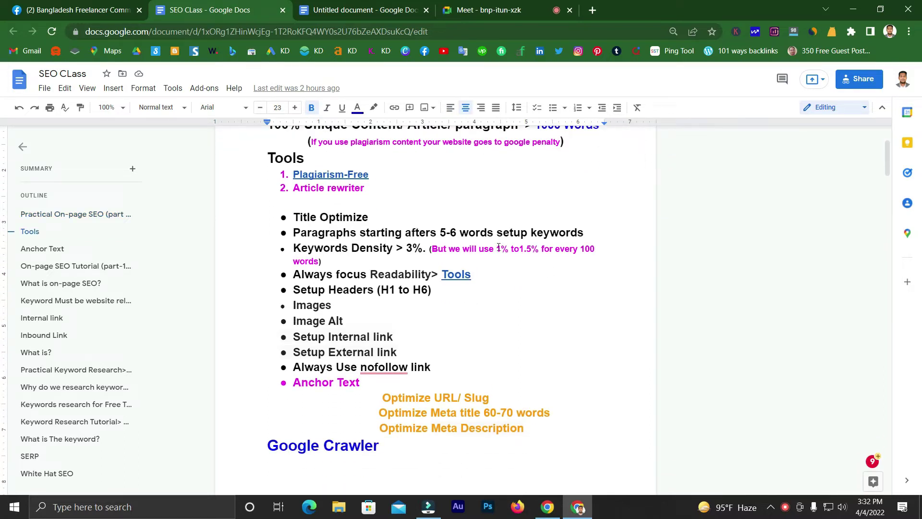
pyautogui.moveTo(497, 248); pyautogui.dragTo(538, 249)
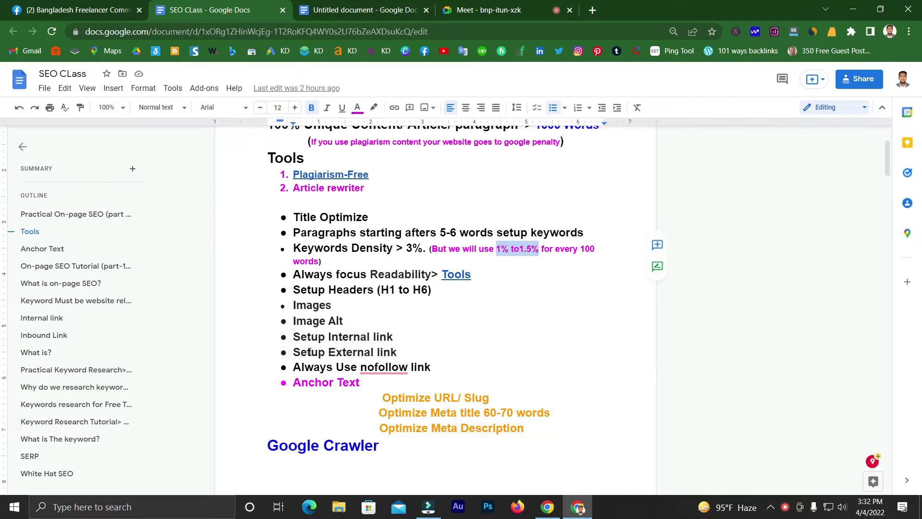
pyautogui.scroll(1, 310, 352)
pyautogui.click(313, 385)
pyautogui.scroll(1, 292, 287)
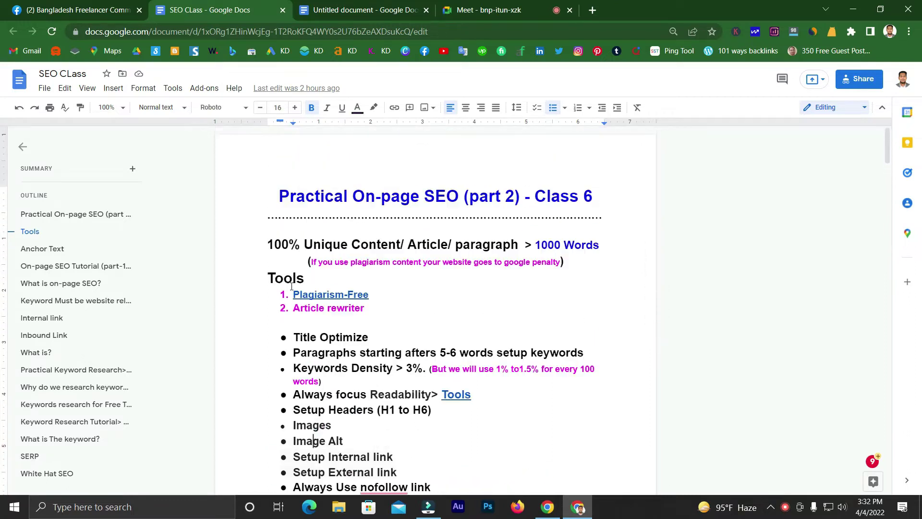
# Step: Highlight the notes from the class title through Anchor Text, and then only "Article/ paragraph" in the unique content line
pyautogui.scroll(-1, 292, 287)
pyautogui.moveTo(280, 136); pyautogui.dragTo(436, 439)
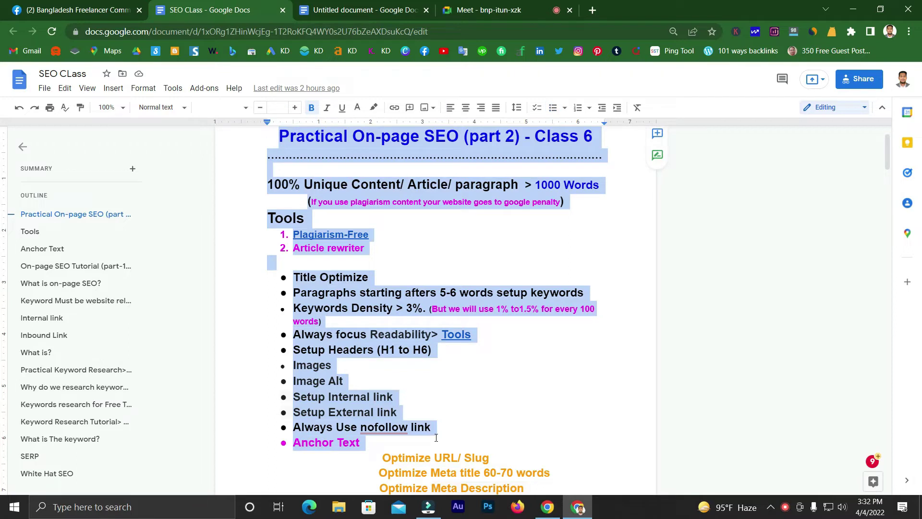
pyautogui.moveTo(408, 185); pyautogui.dragTo(520, 184)
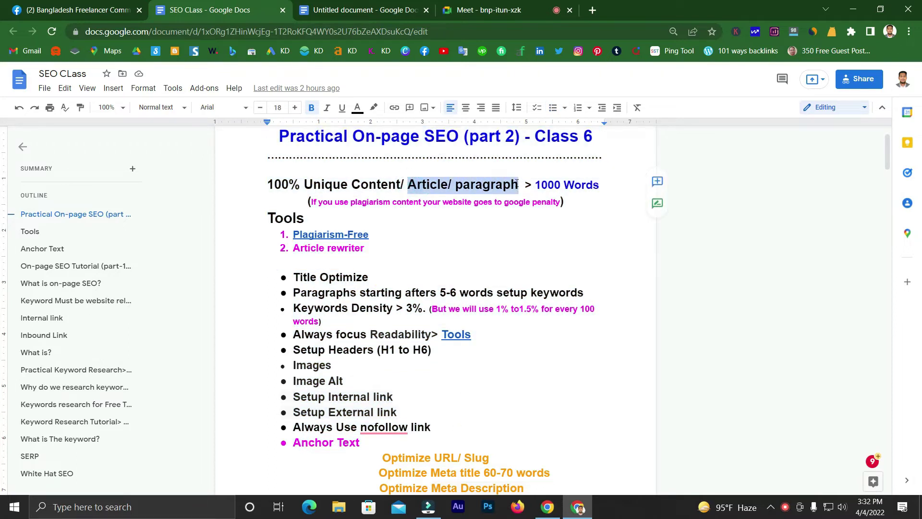
# Step: Switch to the Google Meet chat, highlight the 1% to 1.5% figures in a participant's message, and read the latest replies
pyautogui.click(483, 10)
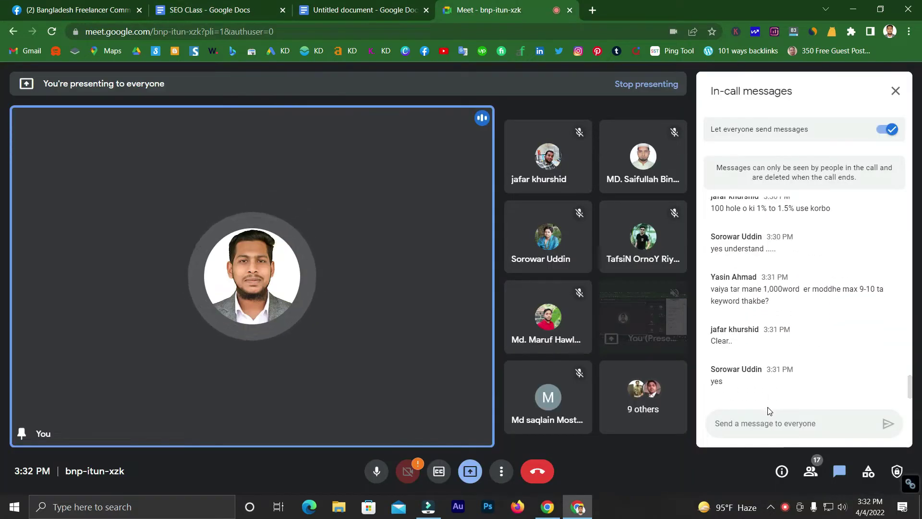
pyautogui.click(761, 425)
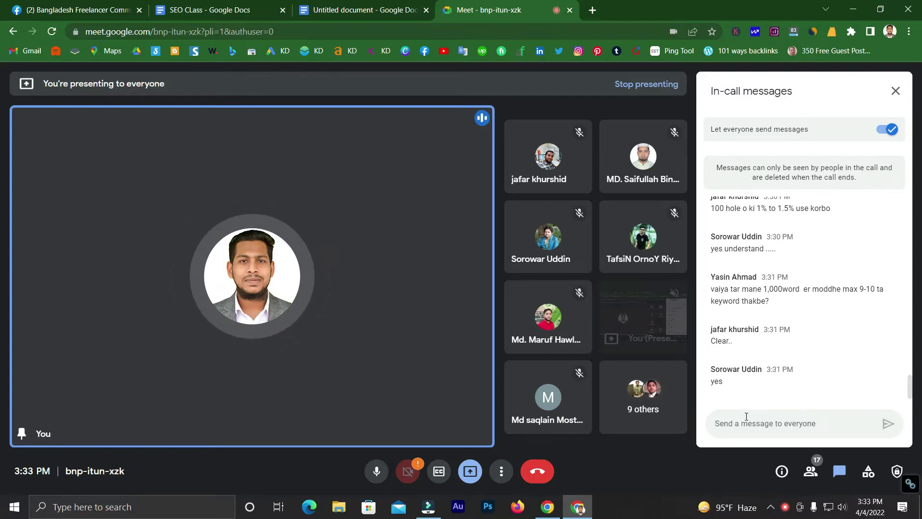
pyautogui.scroll(1, 758, 326)
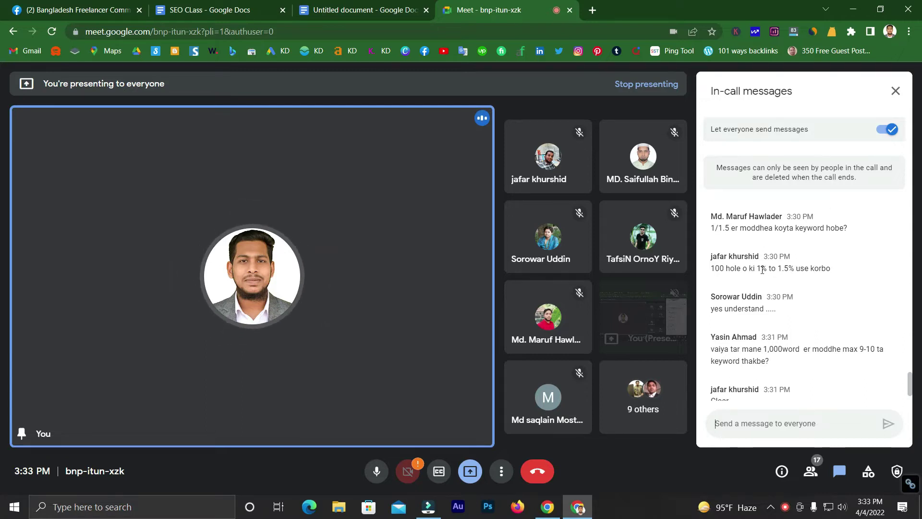
pyautogui.moveTo(759, 269); pyautogui.dragTo(775, 269)
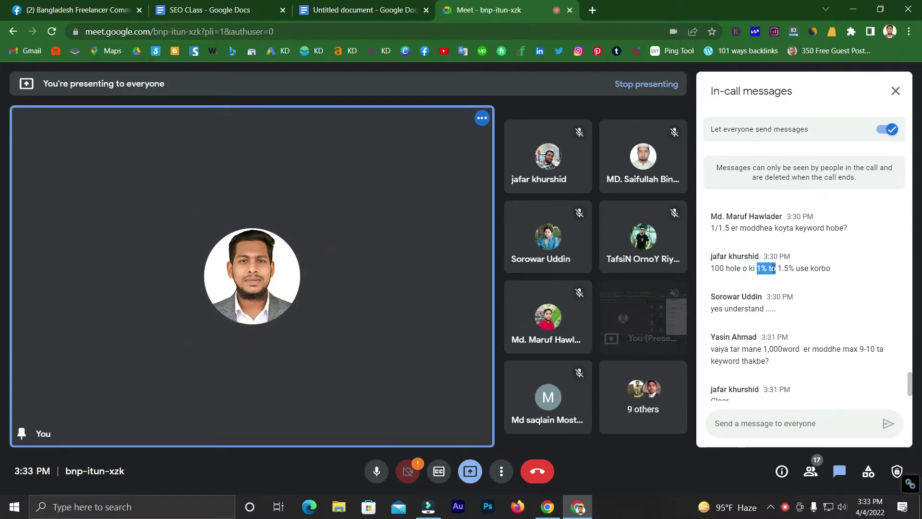
pyautogui.doubleClick(780, 269)
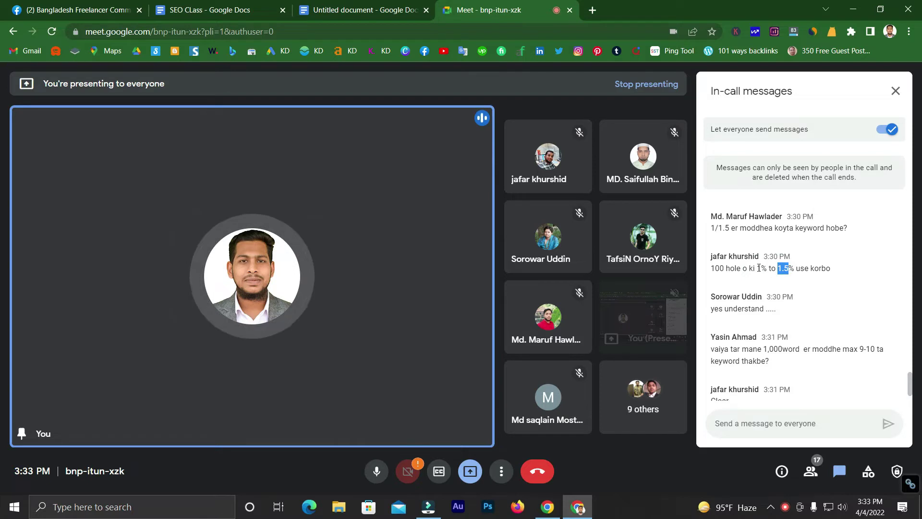
pyautogui.moveTo(759, 268); pyautogui.dragTo(786, 269)
pyautogui.click(778, 270)
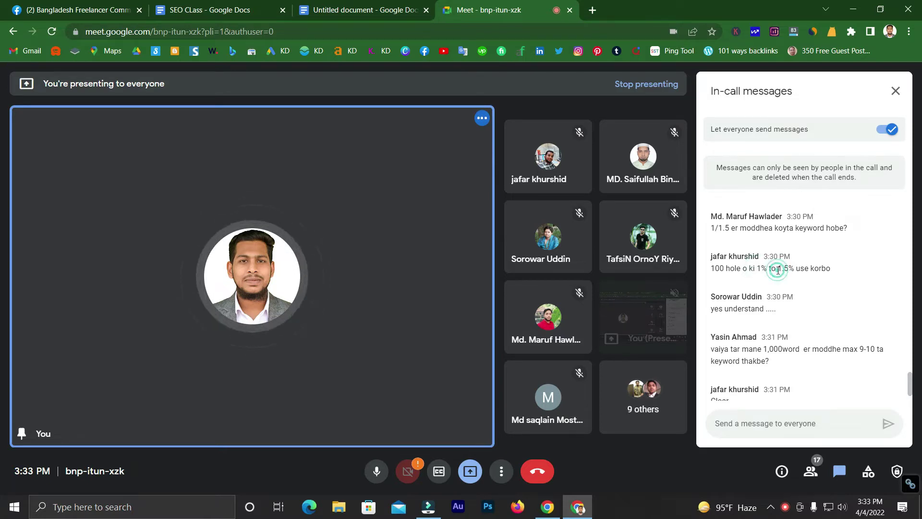
pyautogui.scroll(-1, 778, 271)
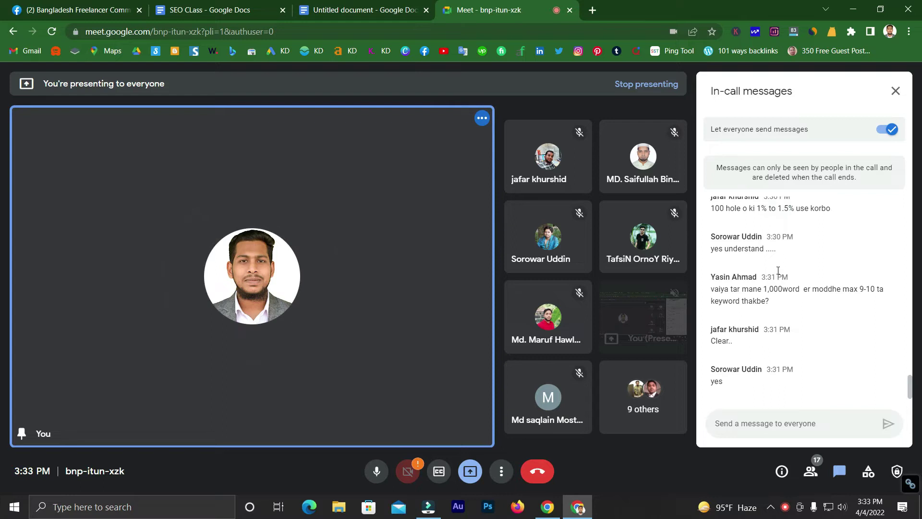
pyautogui.click(736, 422)
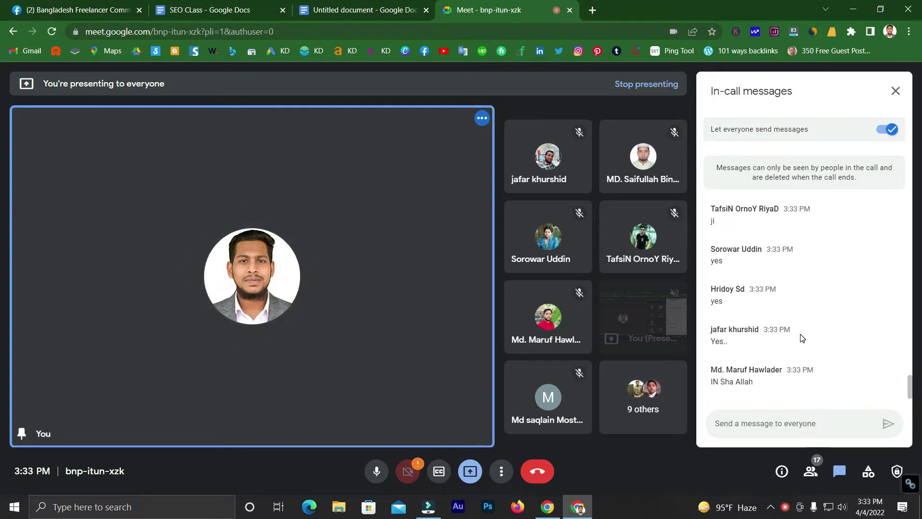
# Step: Return to the SEO CLass document, highlight "Always focus Readability" in the bullet list, and clear the selection
pyautogui.click(210, 10)
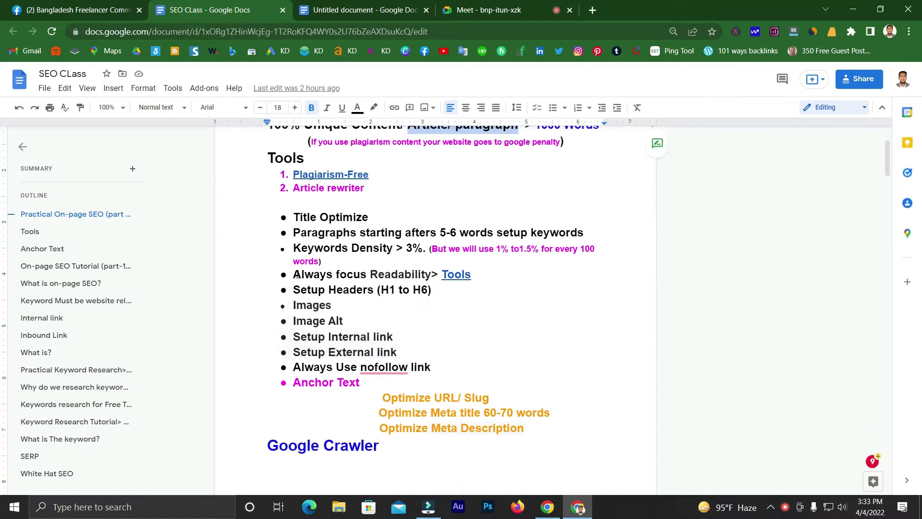
pyautogui.moveTo(297, 274); pyautogui.dragTo(431, 274)
pyautogui.scroll(3, 340, 248)
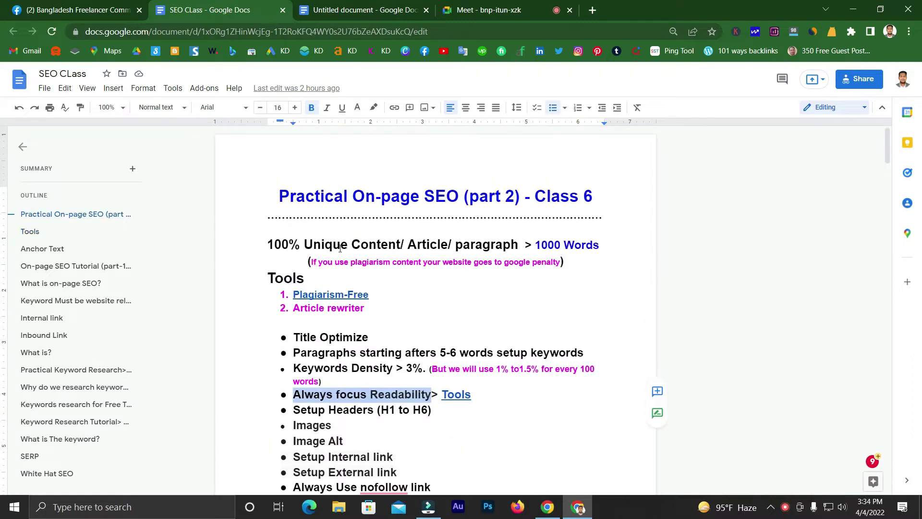
pyautogui.scroll(-3, 340, 248)
pyautogui.click(327, 320)
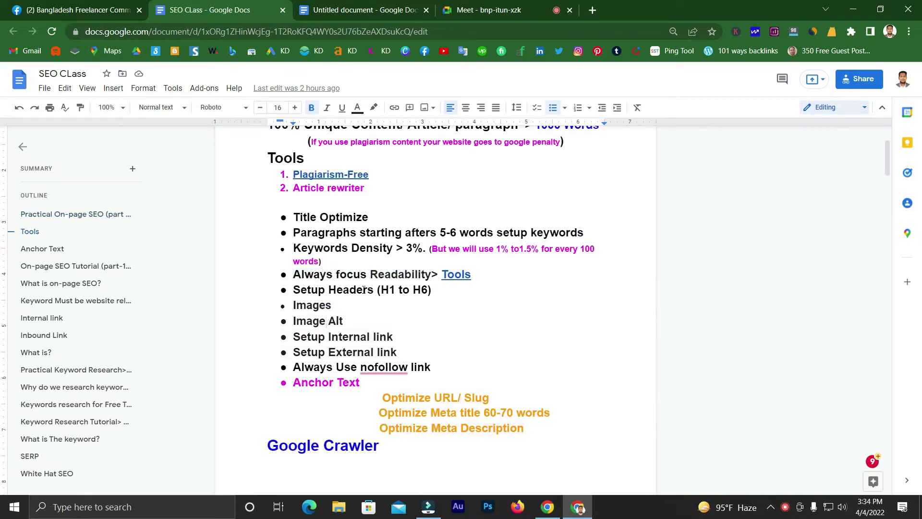
# Step: Highlight the word "Readability" repeatedly in its bullet point to emphasise it, and clear the selection
pyautogui.moveTo(374, 275); pyautogui.dragTo(428, 273)
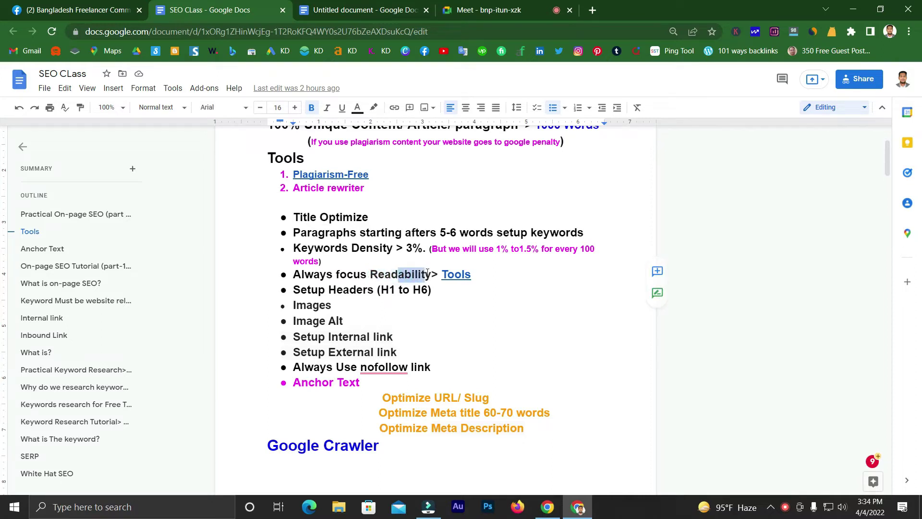
pyautogui.click(391, 279)
pyautogui.click(375, 272)
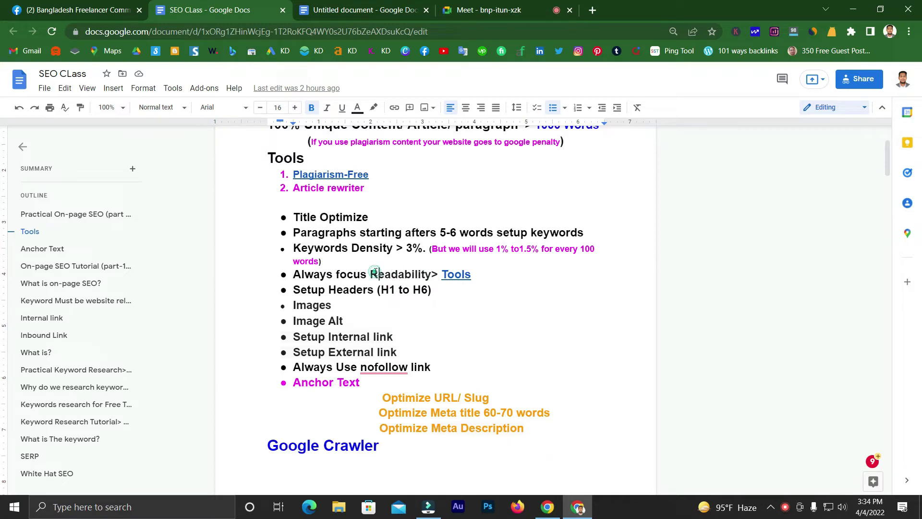
pyautogui.moveTo(376, 273); pyautogui.dragTo(432, 273)
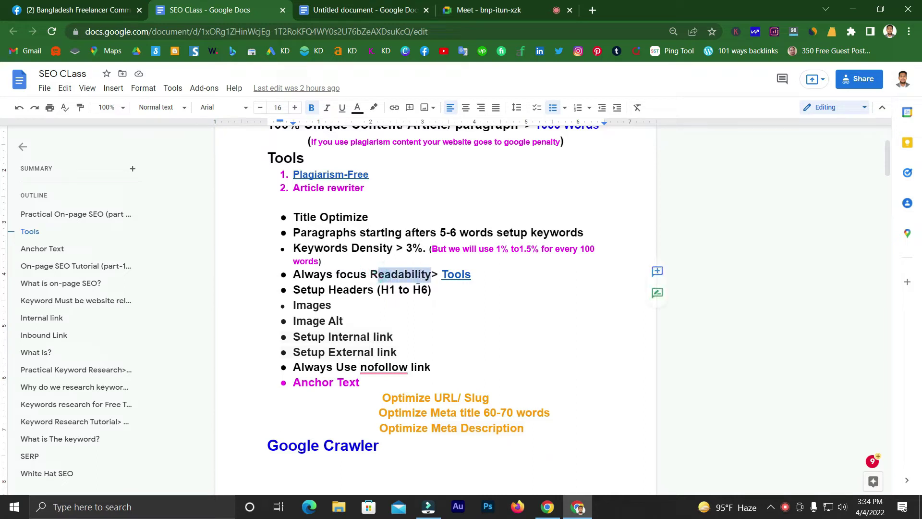
pyautogui.click(372, 279)
pyautogui.click(372, 276)
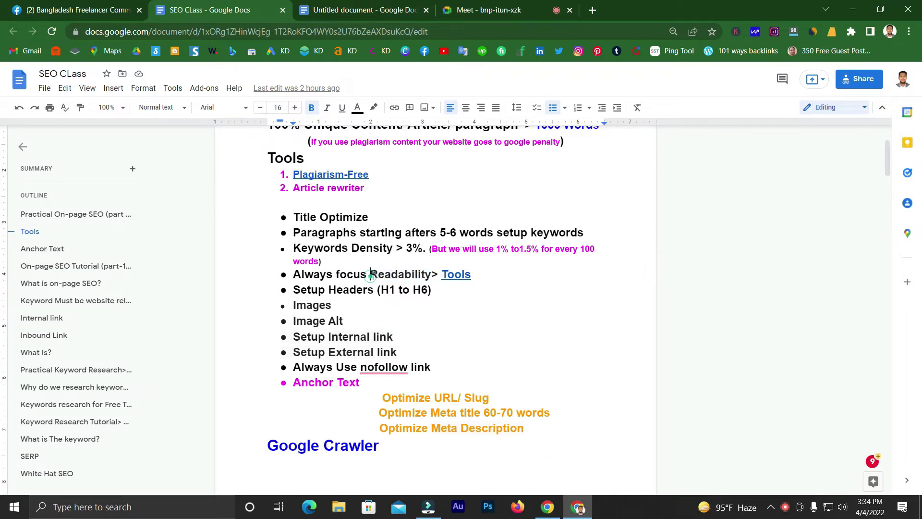
pyautogui.moveTo(371, 276); pyautogui.dragTo(434, 274)
pyautogui.click(331, 287)
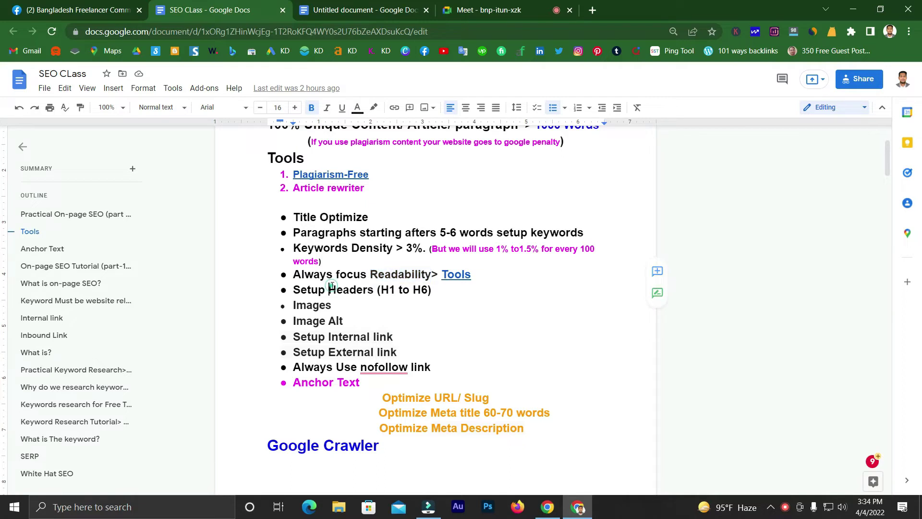
# Step: Highlight the notes from the class title down to the "Optimize Meta Description" line, and clear the selection
pyautogui.scroll(3, 332, 286)
pyautogui.moveTo(281, 190); pyautogui.dragTo(422, 368)
pyautogui.scroll(-3, 335, 276)
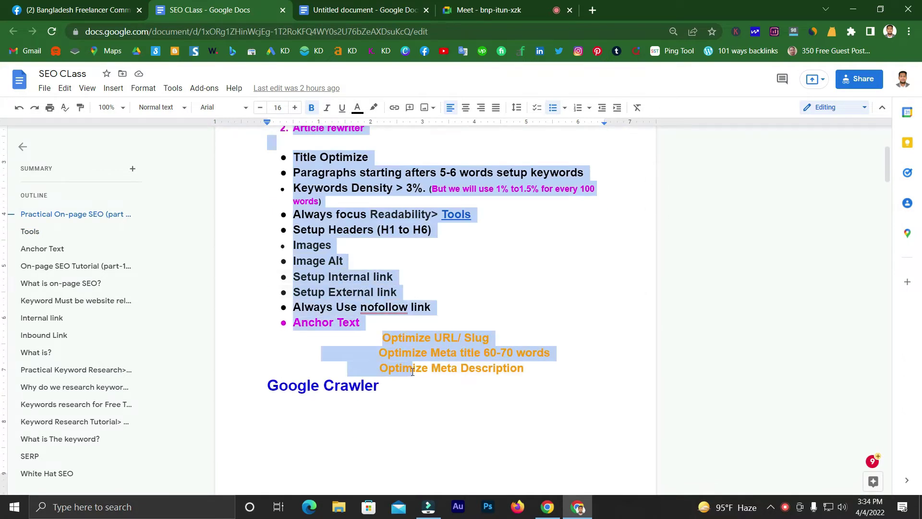
pyautogui.scroll(3, 418, 288)
pyautogui.click(419, 259)
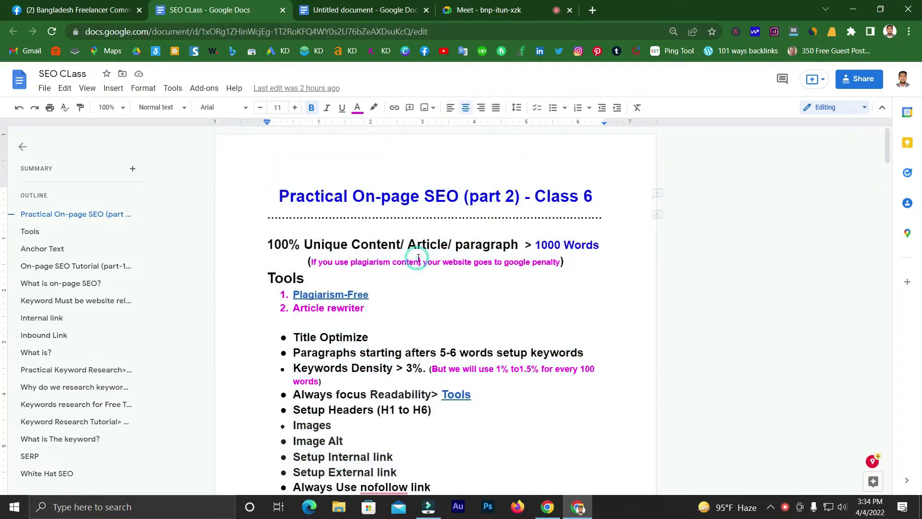
# Step: Check the participants' replies in the Google Meet chat, and highlight the SEO CLass notes from the class title to the Google Crawler heading
pyautogui.click(495, 9)
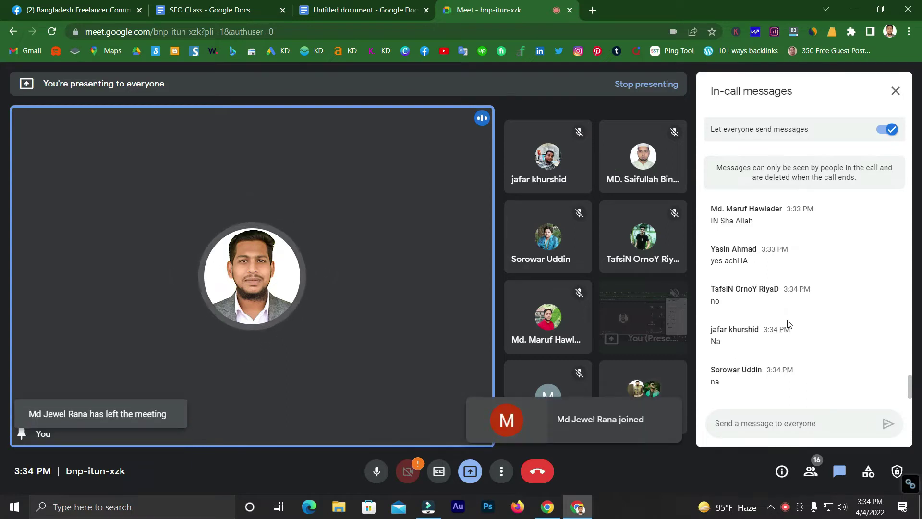
pyautogui.click(230, 5)
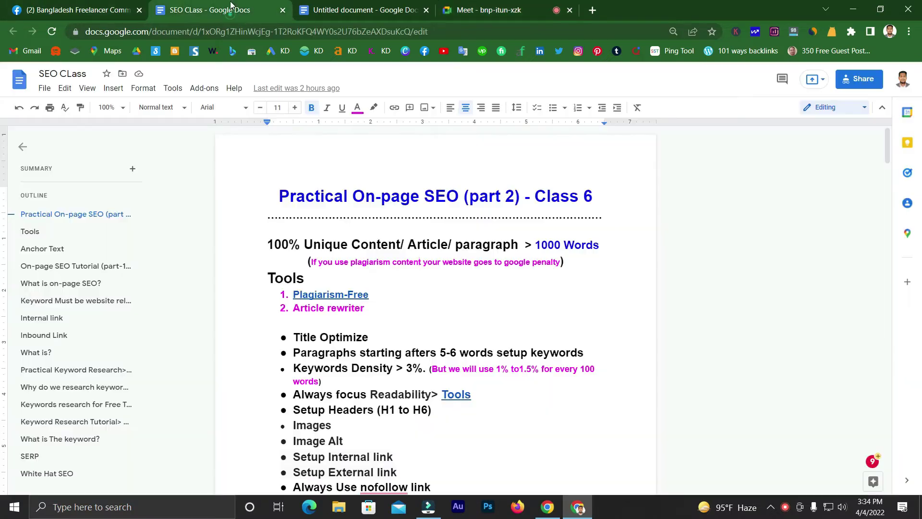
pyautogui.scroll(-2, 338, 283)
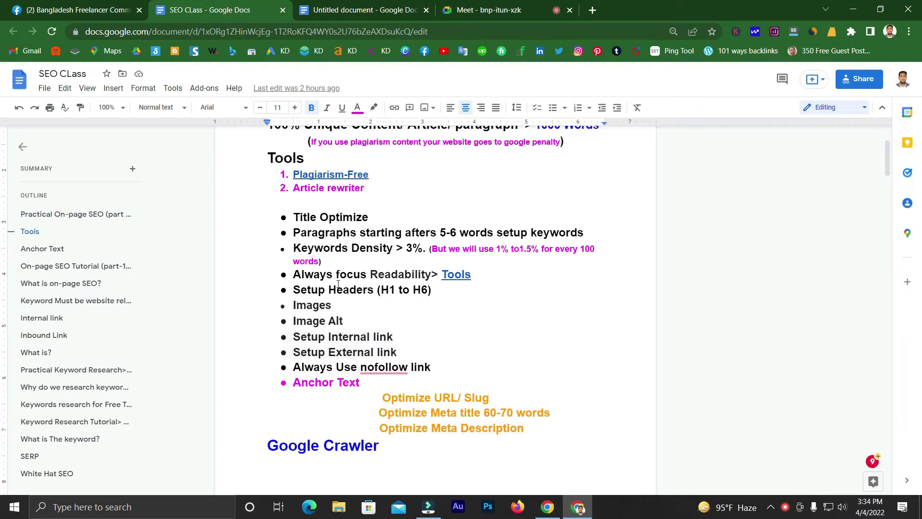
pyautogui.scroll(1, 330, 277)
pyautogui.moveTo(276, 137); pyautogui.dragTo(387, 327)
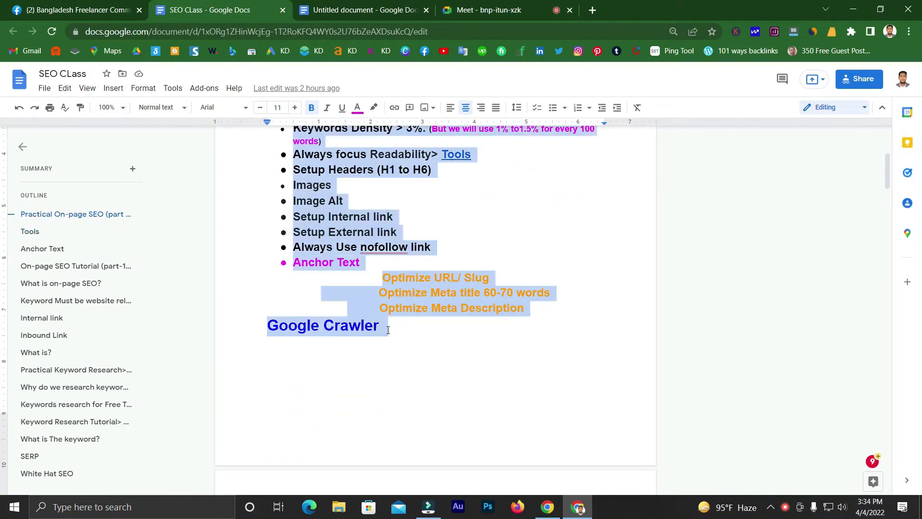
pyautogui.scroll(3, 368, 283)
pyautogui.click(367, 288)
pyautogui.scroll(1, 367, 288)
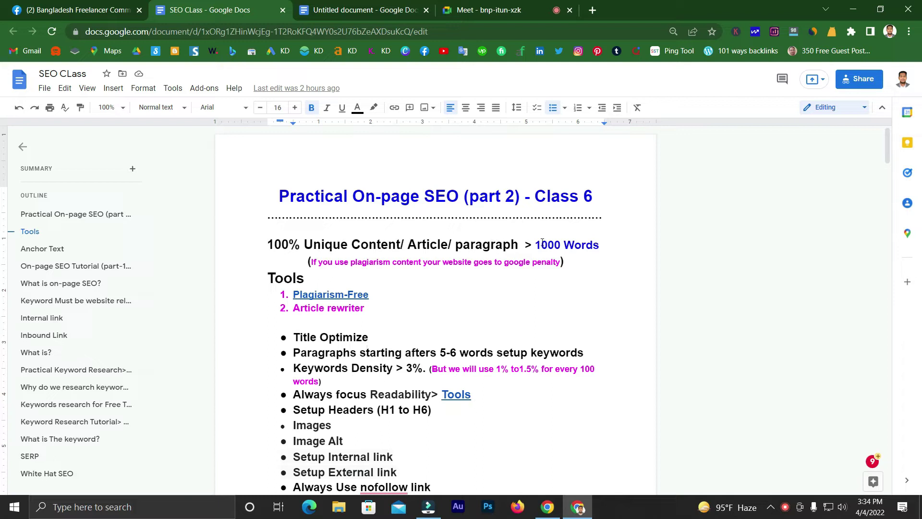
# Step: Highlight the "Paragraphs starting afters 5-6 words setup keywords" bullet, and then its "setup keywords" part
pyautogui.scroll(-1, 570, 246)
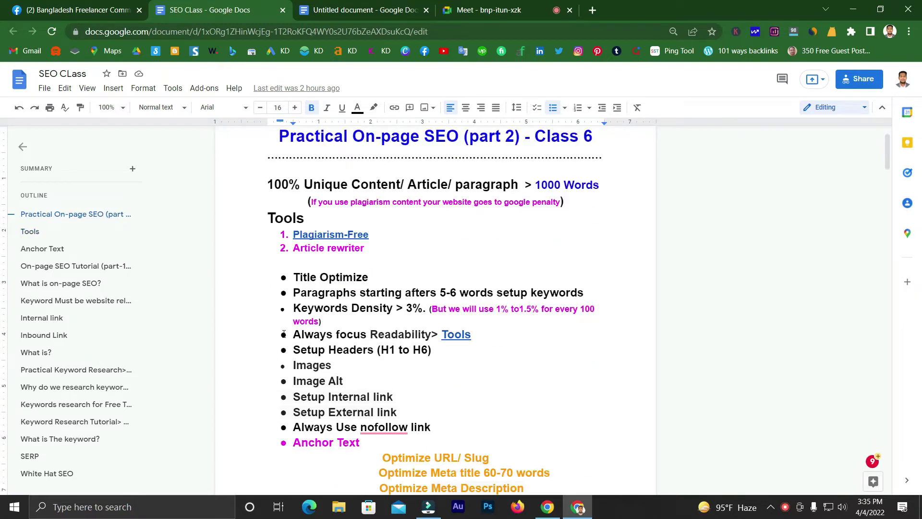
pyautogui.click(309, 297)
pyautogui.moveTo(291, 292); pyautogui.dragTo(584, 293)
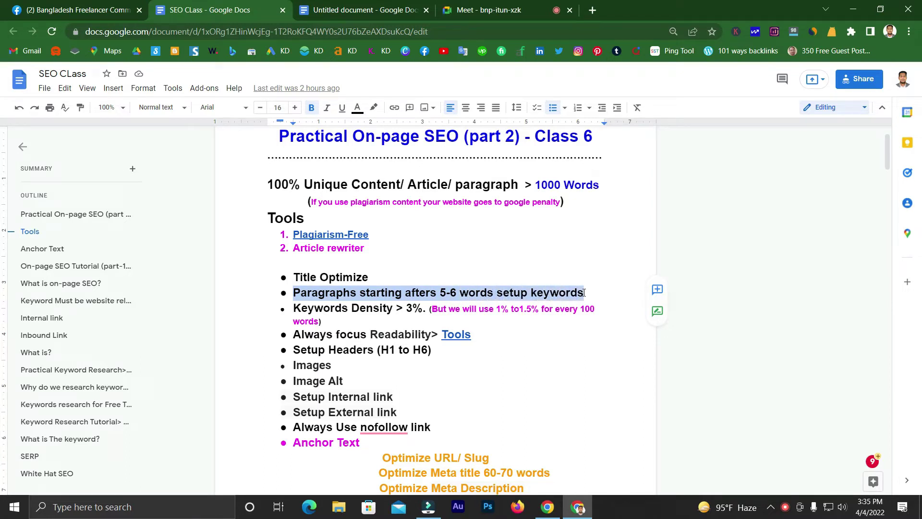
pyautogui.click(451, 294)
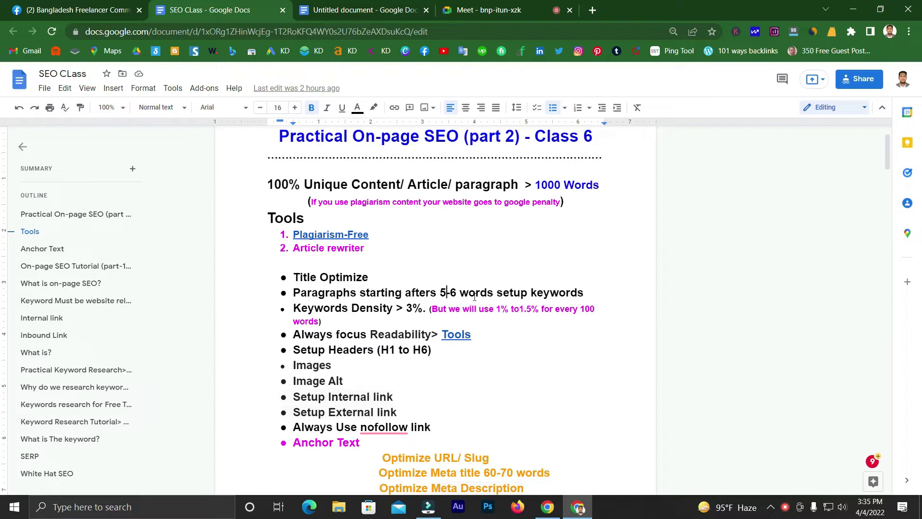
pyautogui.click(494, 291)
pyautogui.moveTo(502, 290); pyautogui.dragTo(570, 291)
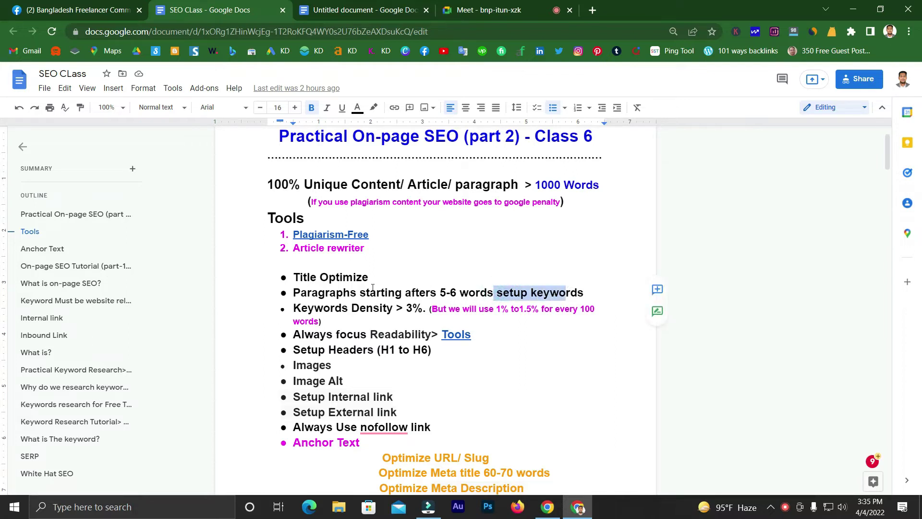
# Step: Replace "starting" with a spaced hyphen in the "Paragraphs starting afters 5-6 words setup keywords" bullet
pyautogui.moveTo(297, 291); pyautogui.dragTo(360, 302)
pyautogui.click(358, 295)
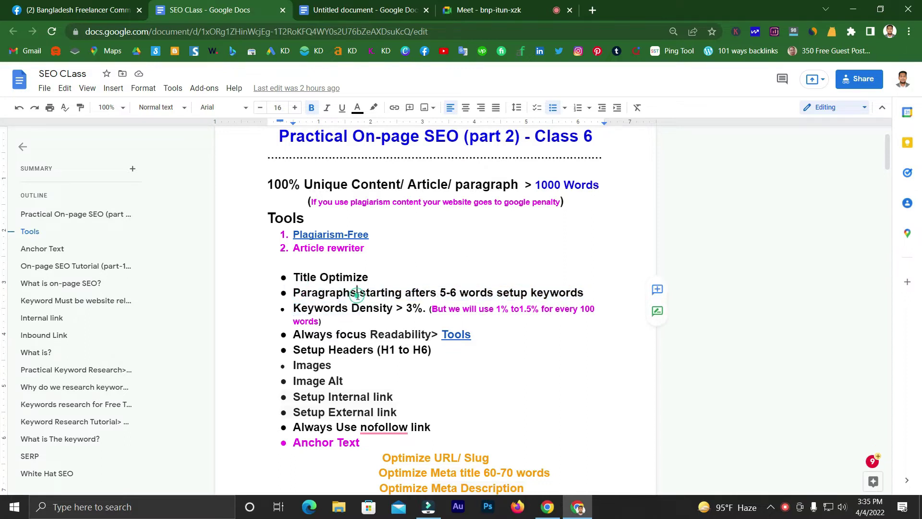
pyautogui.doubleClick(398, 292)
pyautogui.moveTo(359, 292); pyautogui.dragTo(361, 292)
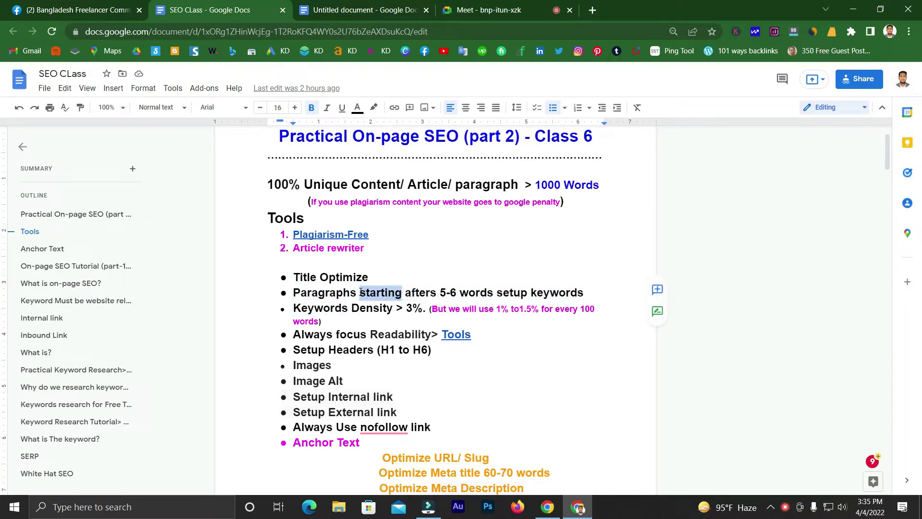
pyautogui.press('BackSpace')
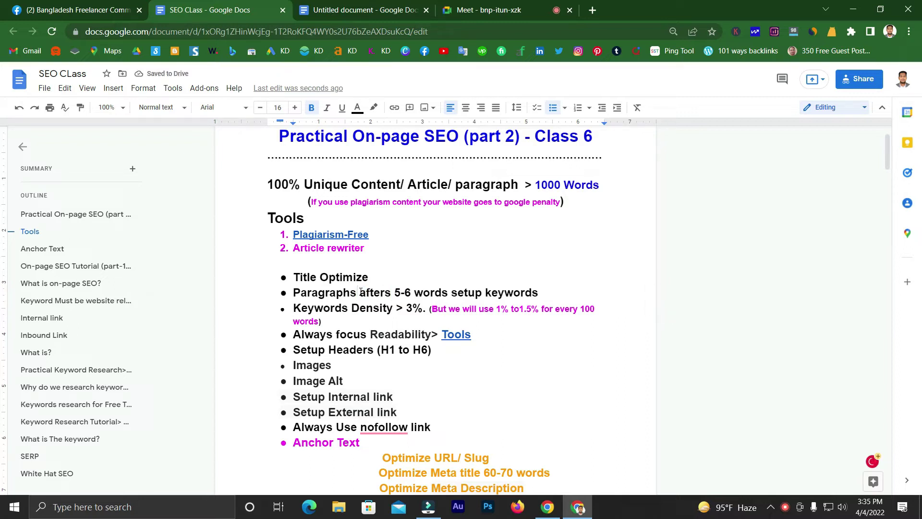
pyautogui.write('-')
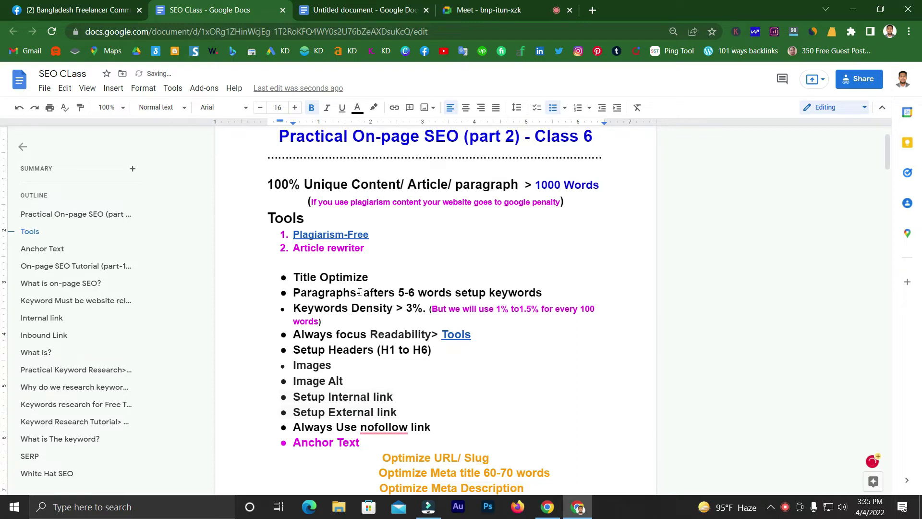
pyautogui.click(359, 292)
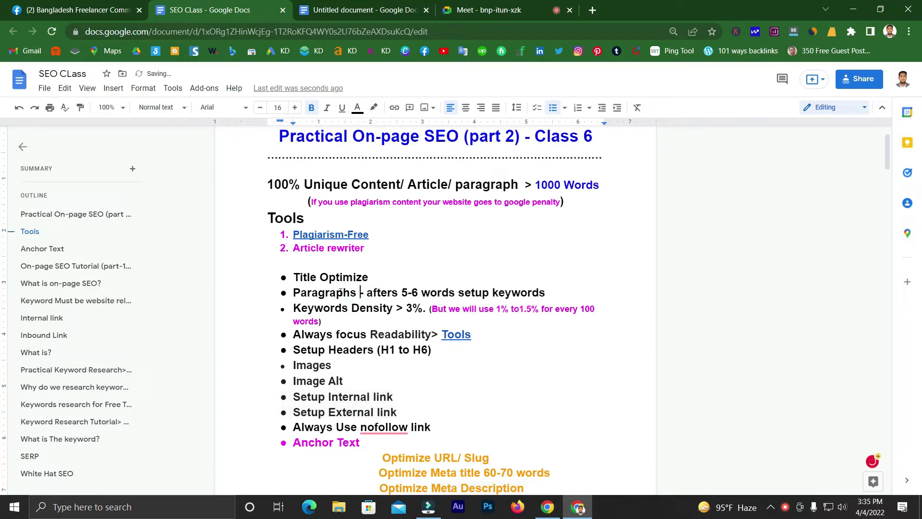
# Step: Replace the word "setup" before "keywords" with a hyphen in the Paragraphs bullet
pyautogui.click(366, 292)
pyautogui.doubleClick(402, 293)
pyautogui.click(402, 292)
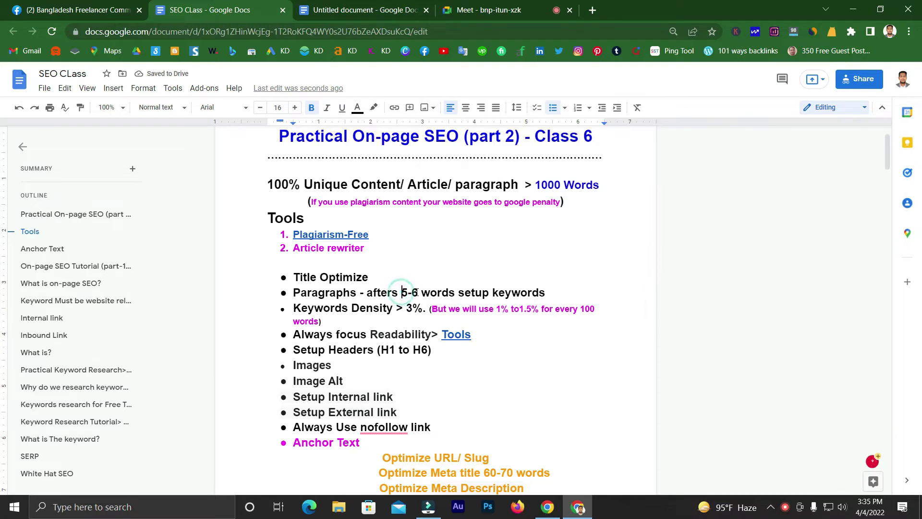
pyautogui.doubleClick(460, 292)
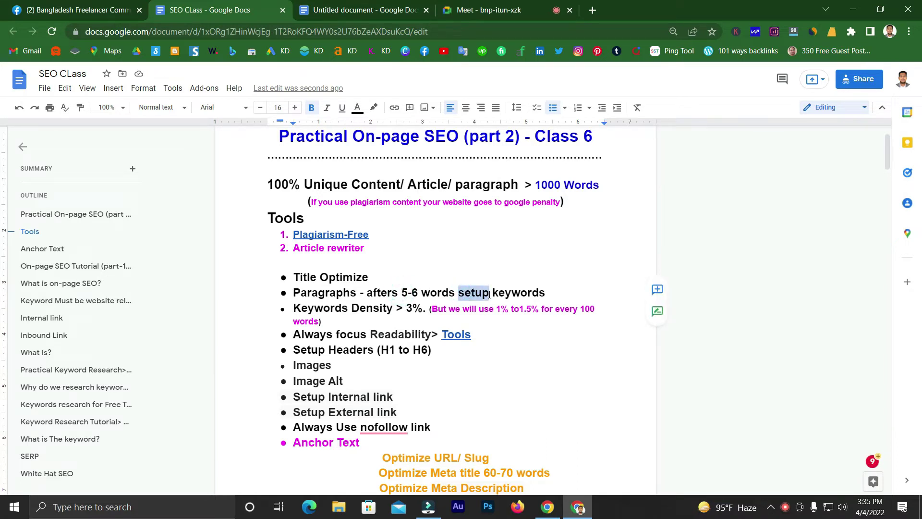
pyautogui.write('-')
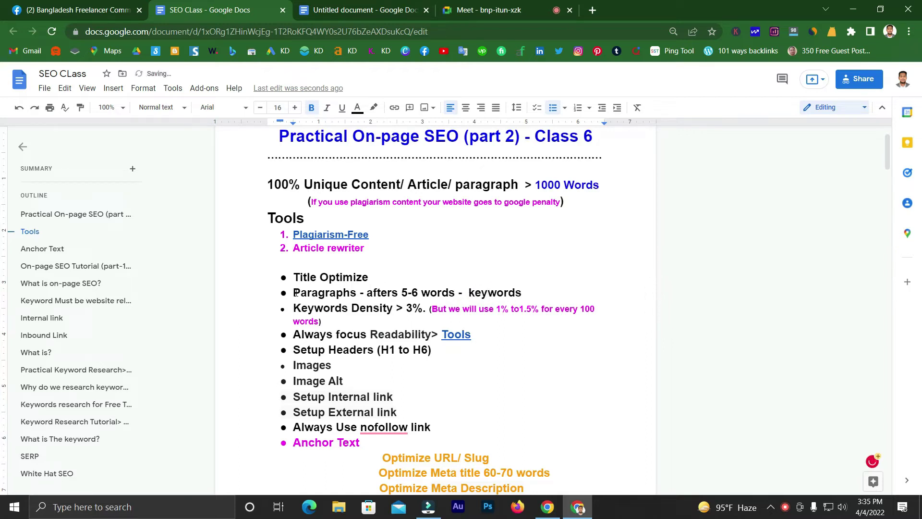
# Step: Highlight parts of the "Paragraphs - afters 5-6 words - keywords" bullet, including "keywords" and the hyphen after "Paragraphs"
pyautogui.moveTo(297, 292); pyautogui.dragTo(387, 293)
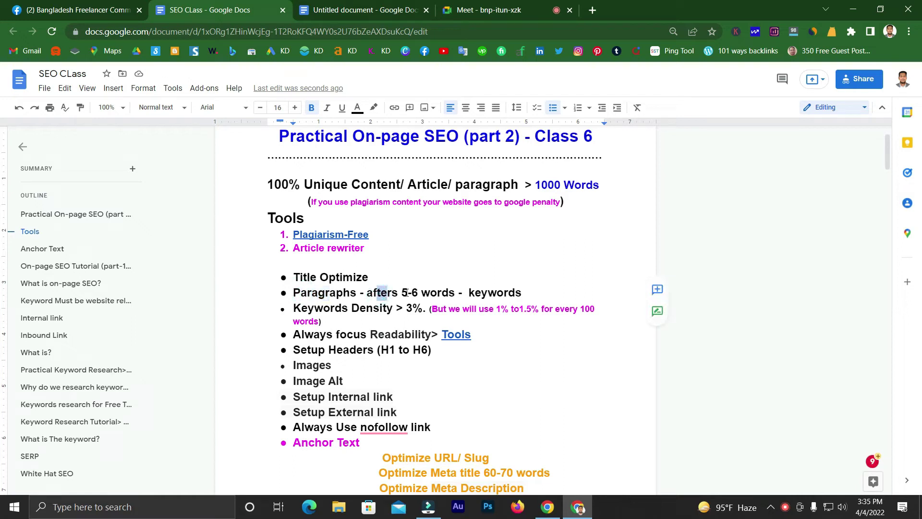
pyautogui.moveTo(458, 292); pyautogui.dragTo(515, 293)
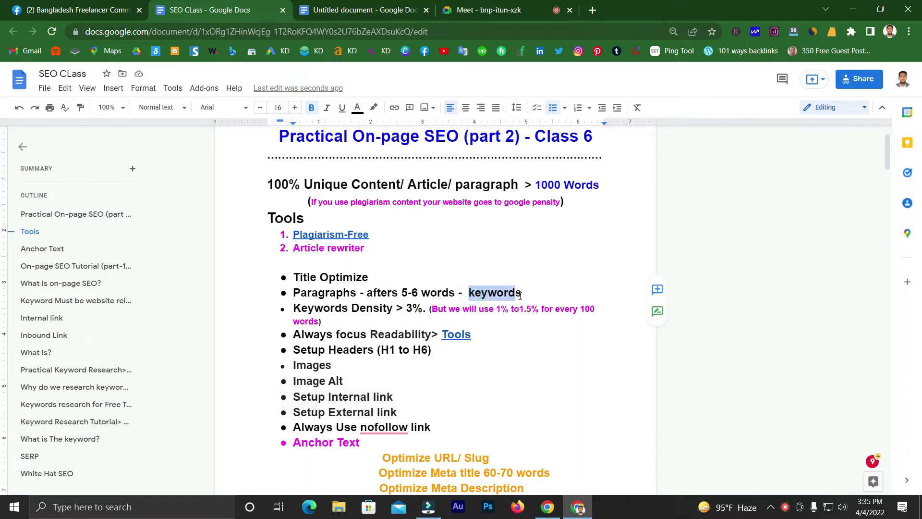
pyautogui.click(431, 303)
pyautogui.click(421, 288)
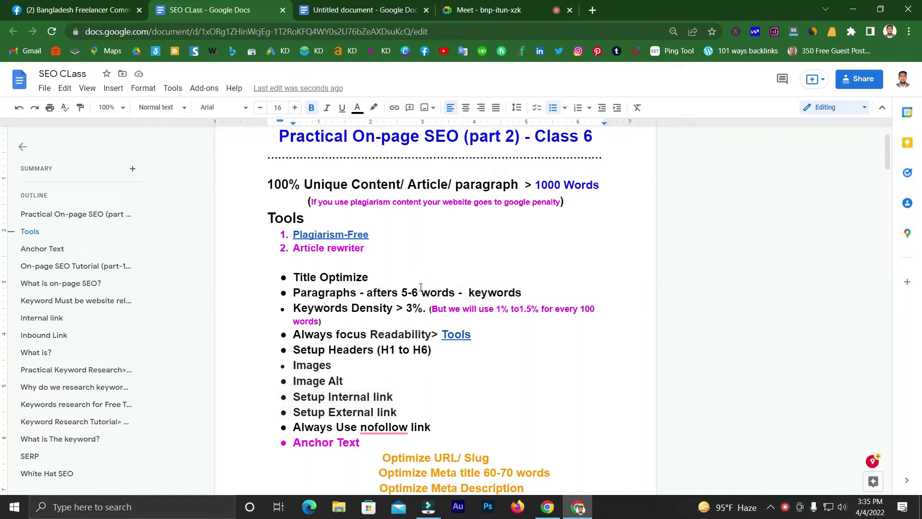
pyautogui.click(359, 288)
pyautogui.click(350, 291)
pyautogui.click(354, 294)
pyautogui.moveTo(360, 292); pyautogui.dragTo(366, 291)
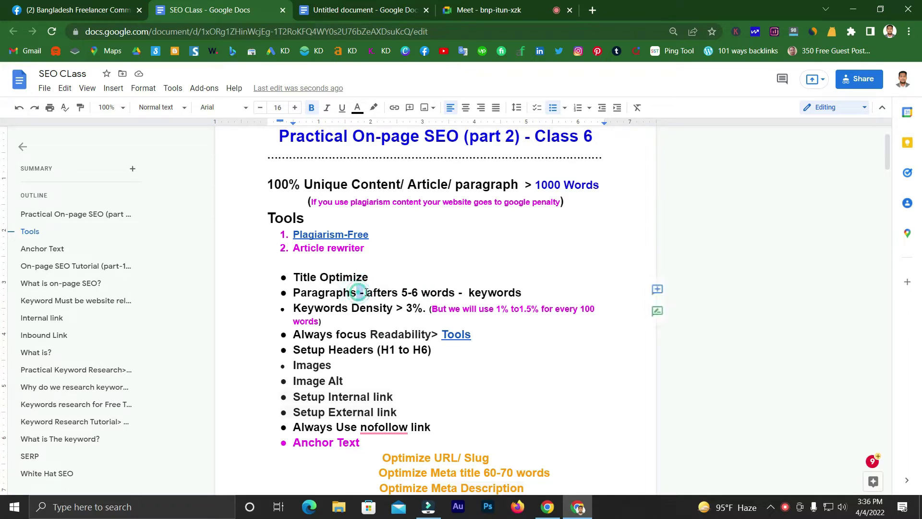
# Step: Undo the hyphen replacements in the Paragraphs bullet to restore "starting" and "setup", and clear the selection
pyautogui.hotkey('ctrl', 'z')
pyautogui.hotkey('ctrl', 'z')
pyautogui.hotkey('ctrl', 'z')
pyautogui.hotkey('ctrl', 'z')
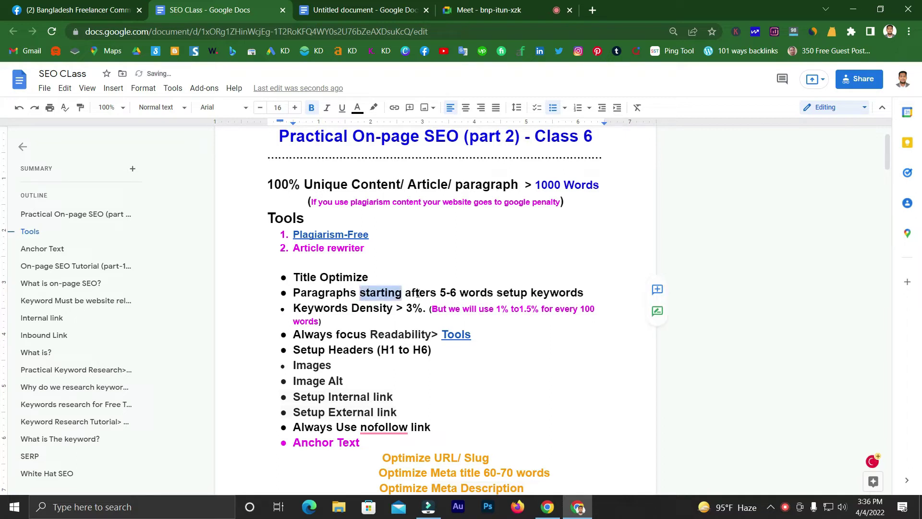
pyautogui.click(417, 294)
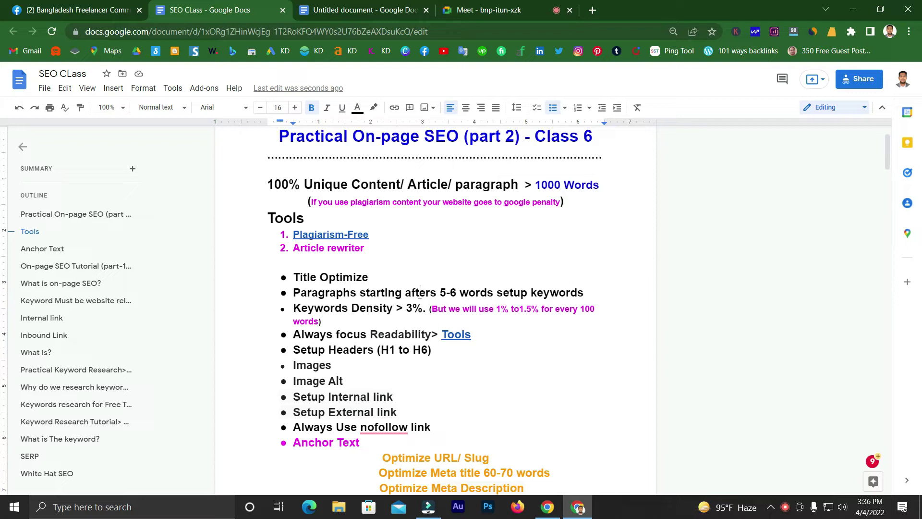
# Step: Switch to Google Meet, admit the participant waiting to join, and read the newest chat messages
pyautogui.click(490, 10)
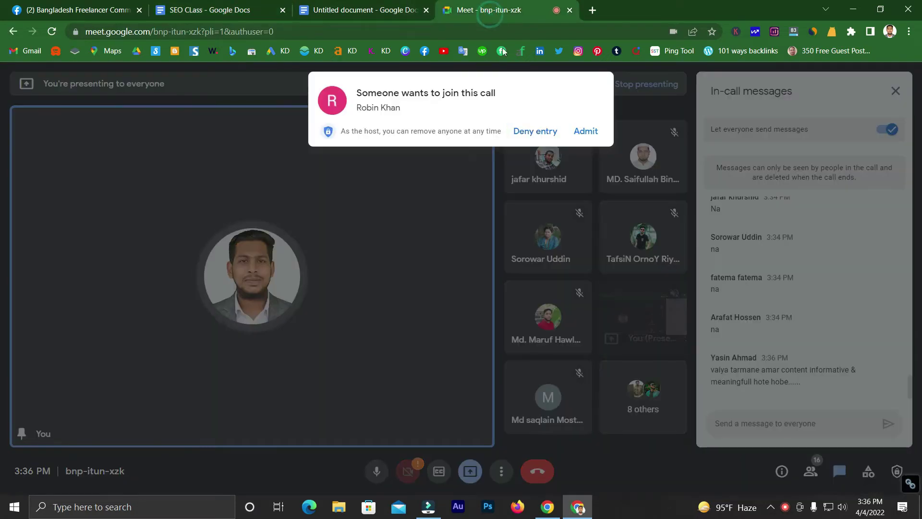
pyautogui.click(586, 132)
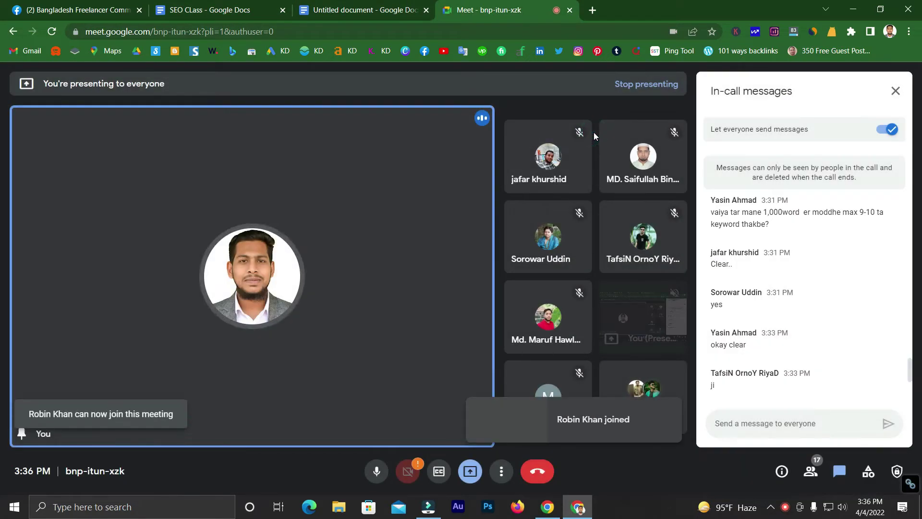
pyautogui.scroll(-1, 779, 376)
pyautogui.scroll(-7, 780, 376)
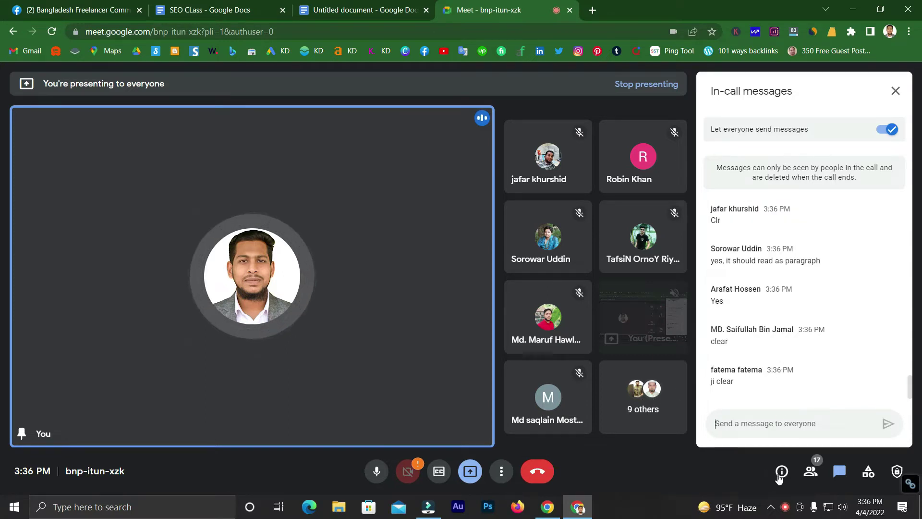
# Step: Review the list of people in the call, and close it
pyautogui.click(811, 472)
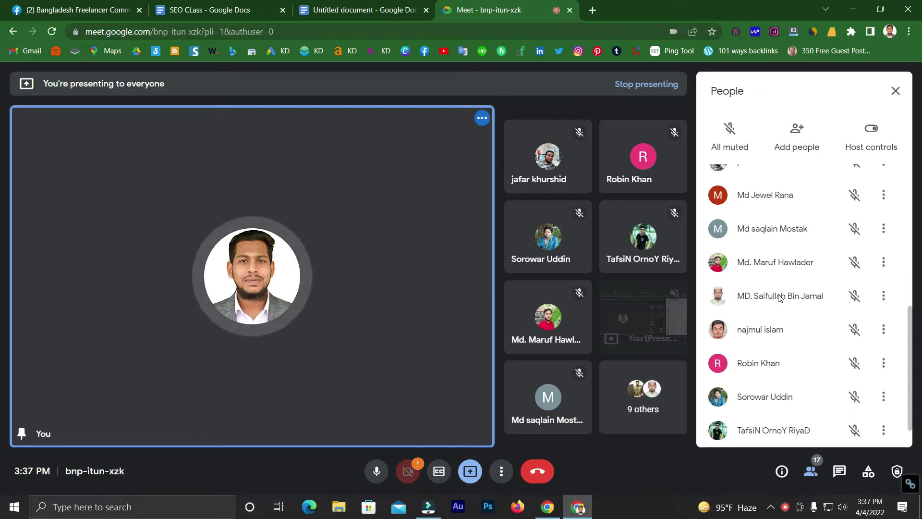
pyautogui.scroll(-1, 752, 340)
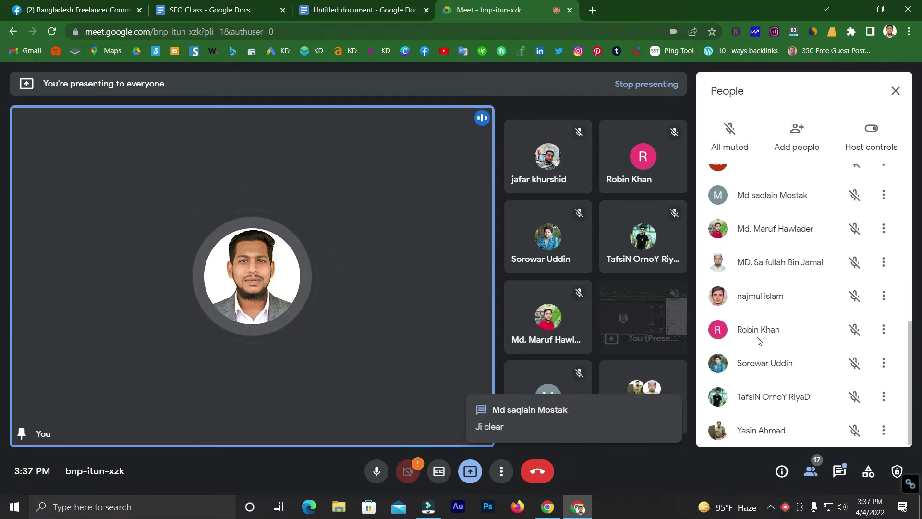
pyautogui.scroll(8, 759, 340)
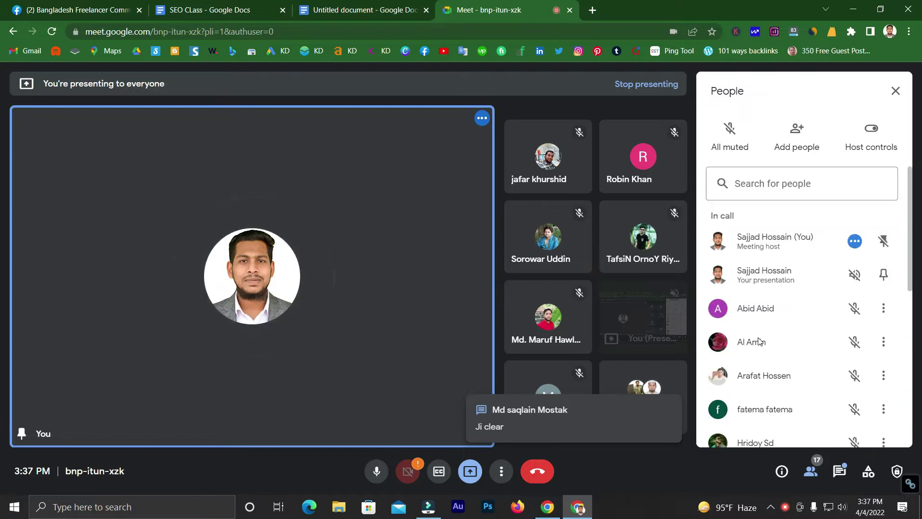
pyautogui.scroll(-3, 766, 312)
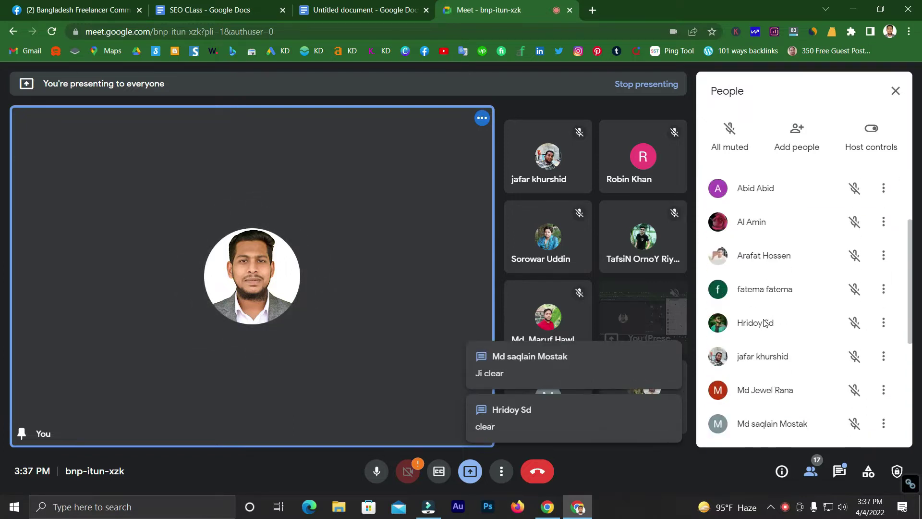
pyautogui.click(896, 90)
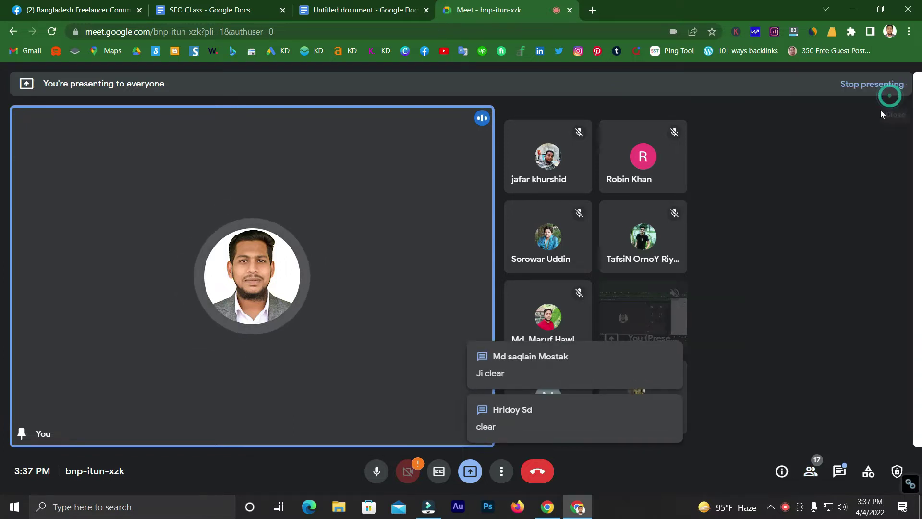
# Step: Reopen the in-call messages and read the participants' latest replies
pyautogui.click(841, 470)
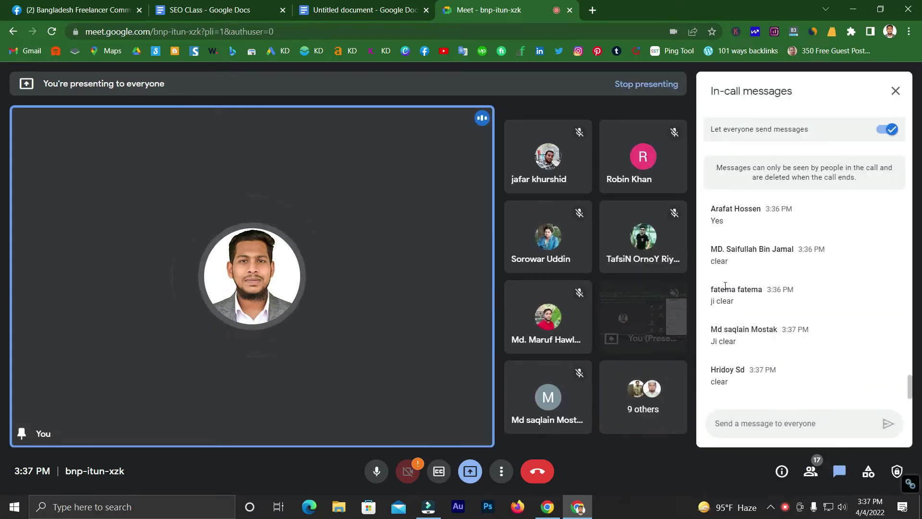
pyautogui.scroll(1, 726, 286)
pyautogui.scroll(-2, 726, 288)
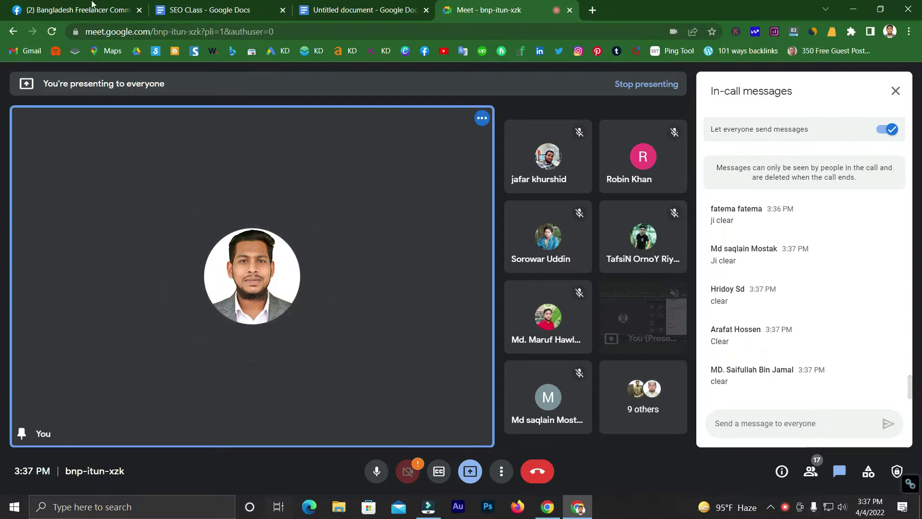
# Step: Return to the SEO CLass notes and highlight "Setup Headers" and "H1 to H6" in the headers bullet
pyautogui.click(184, 14)
pyautogui.scroll(-1, 333, 306)
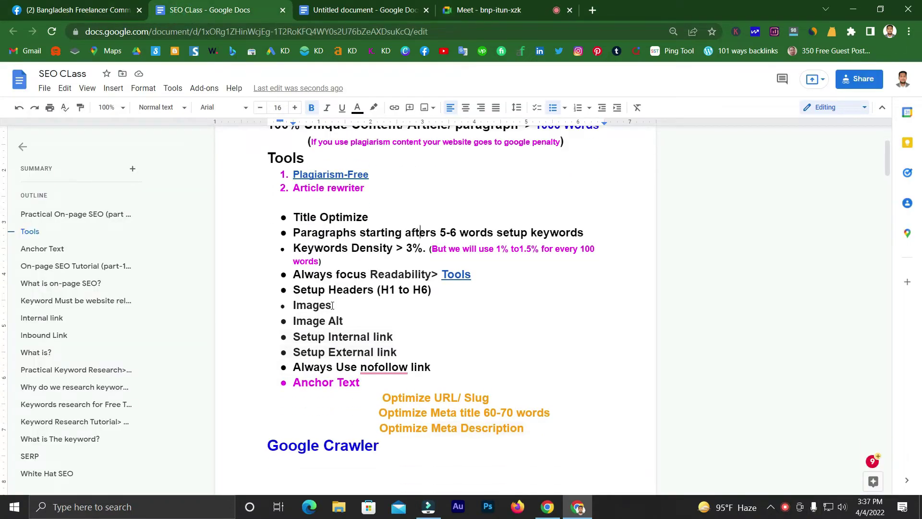
pyautogui.scroll(-2, 328, 278)
pyautogui.scroll(1, 317, 243)
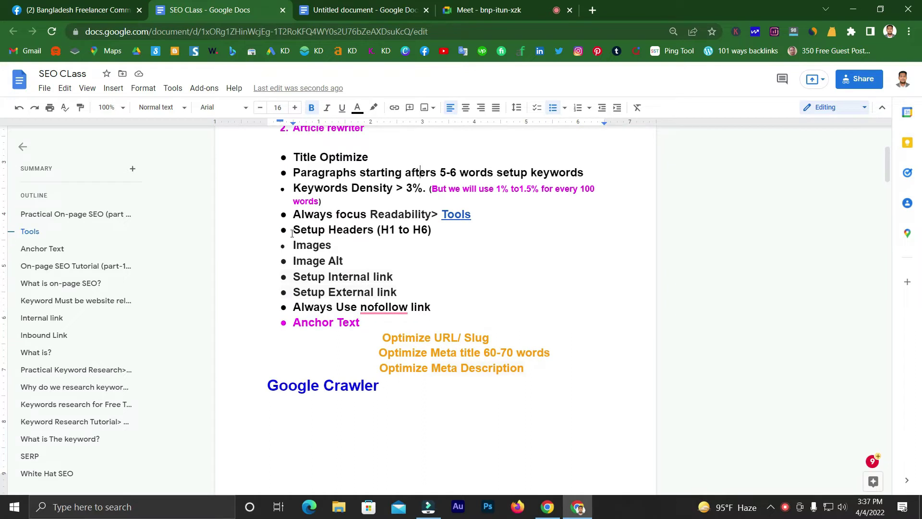
pyautogui.scroll(1, 292, 234)
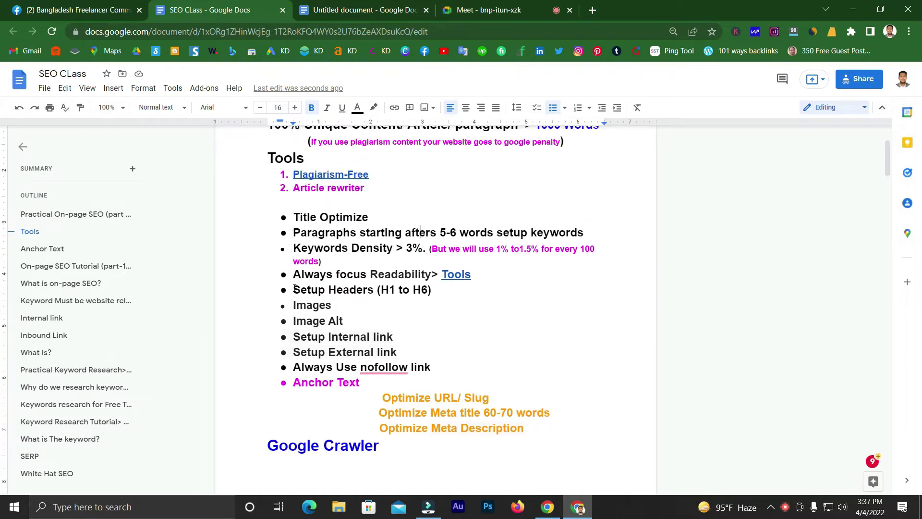
pyautogui.moveTo(294, 288); pyautogui.dragTo(375, 289)
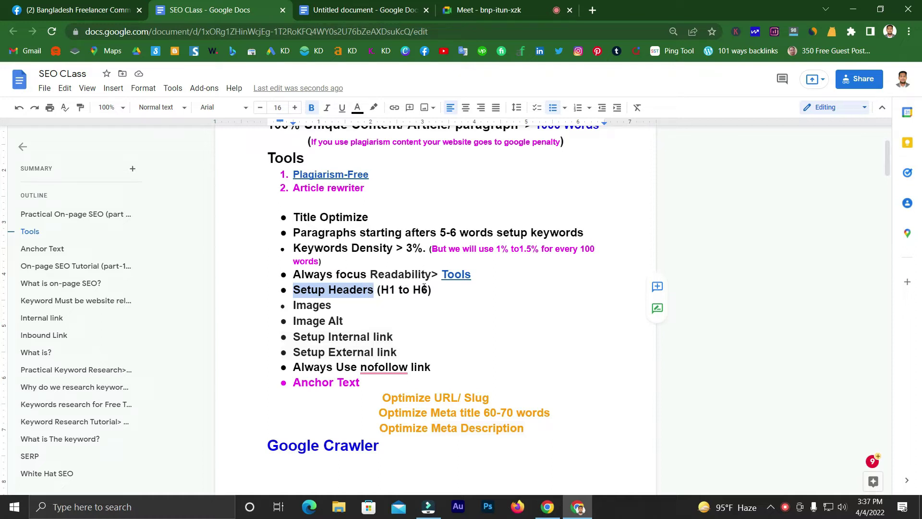
pyautogui.moveTo(427, 289); pyautogui.dragTo(385, 292)
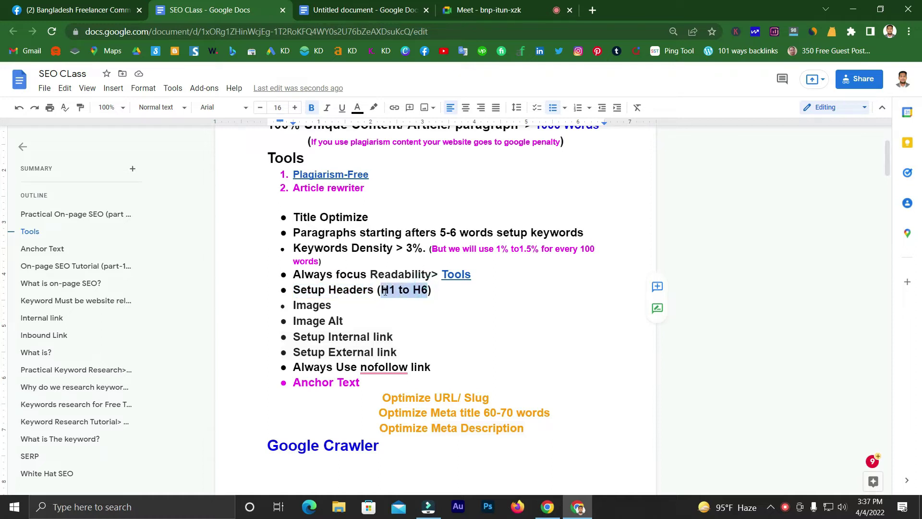
pyautogui.doubleClick(296, 290)
# Step: Switch to the Google Meet chat to follow the participants' replies
pyautogui.click(486, 5)
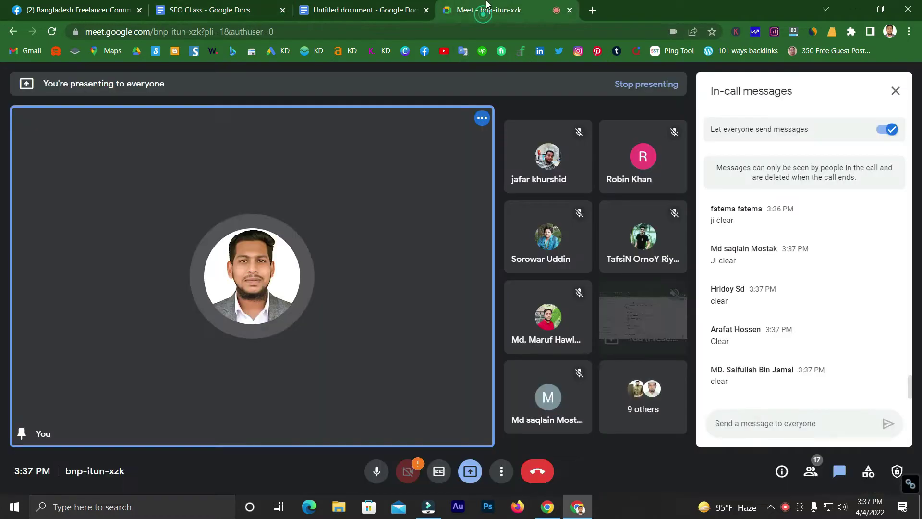
pyautogui.click(732, 422)
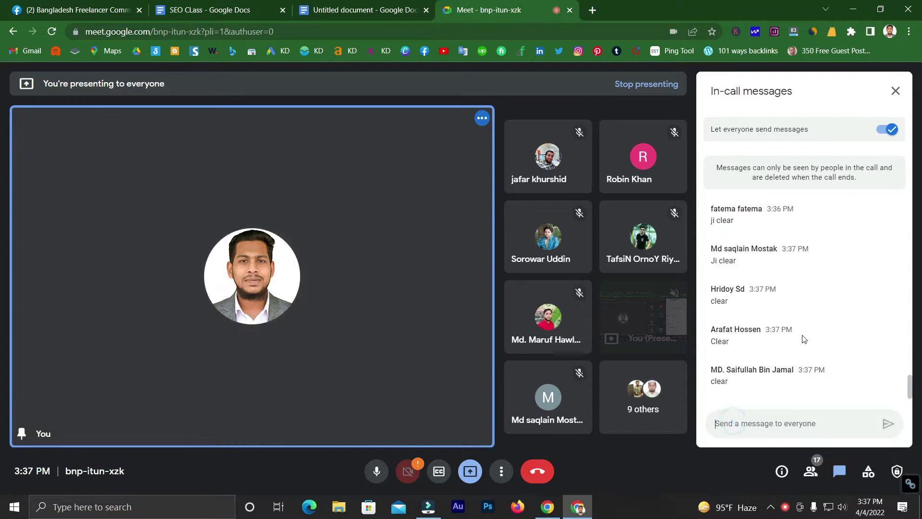
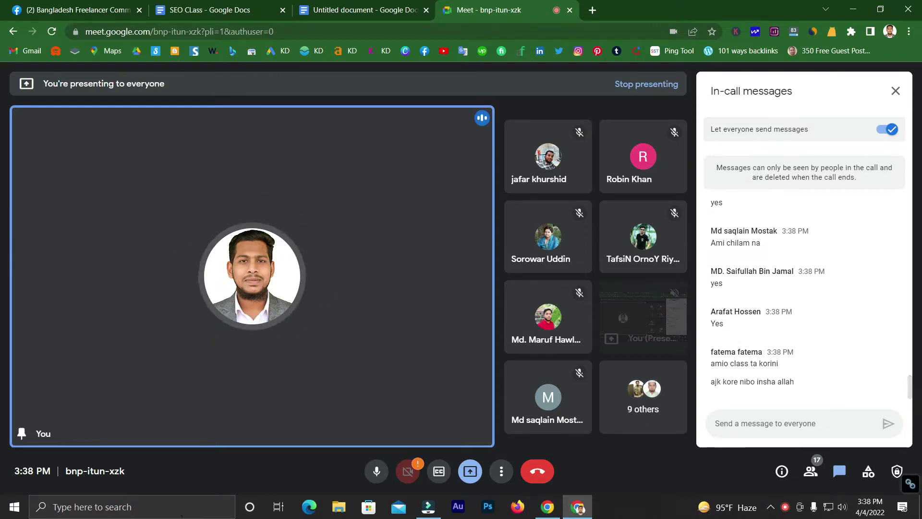
# Step: Open YouTube in a new tab and go to the Intolika IT Institute channel
pyautogui.middleClick(444, 50)
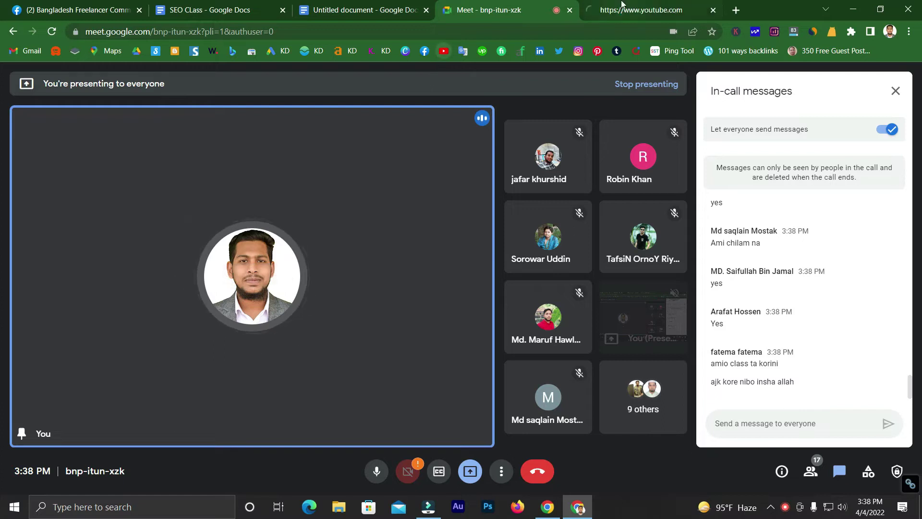
pyautogui.click(622, 8)
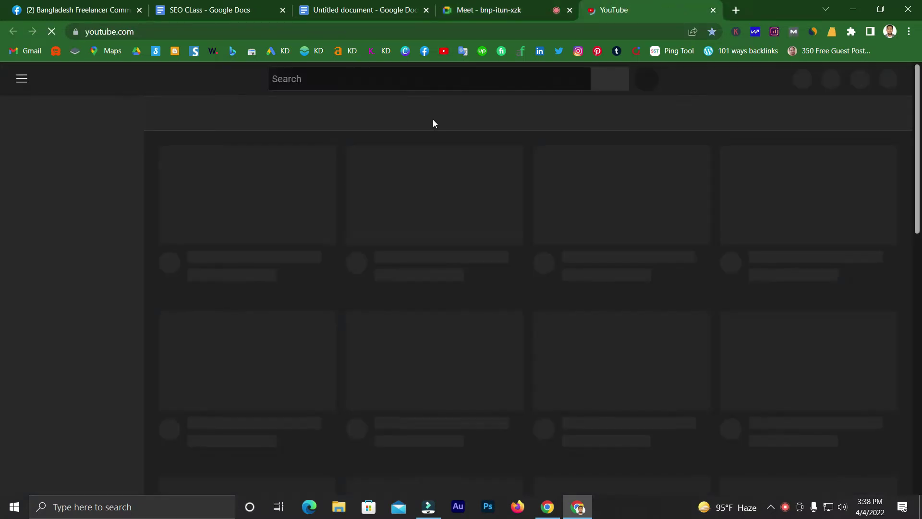
pyautogui.click(375, 77)
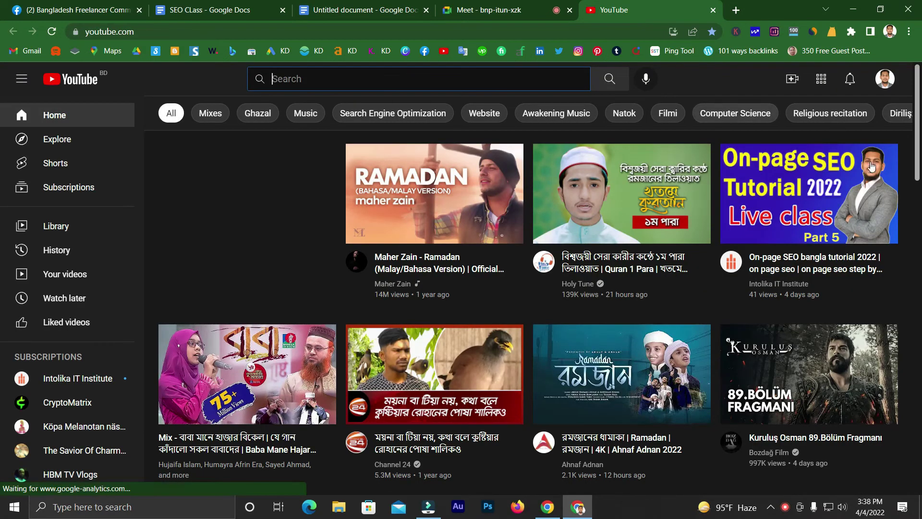
pyautogui.moveTo(765, 171)
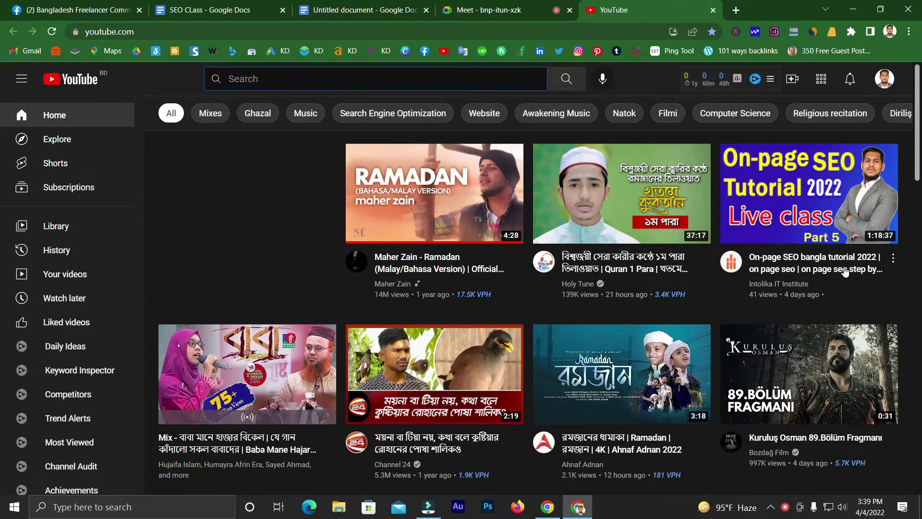
pyautogui.click(782, 284)
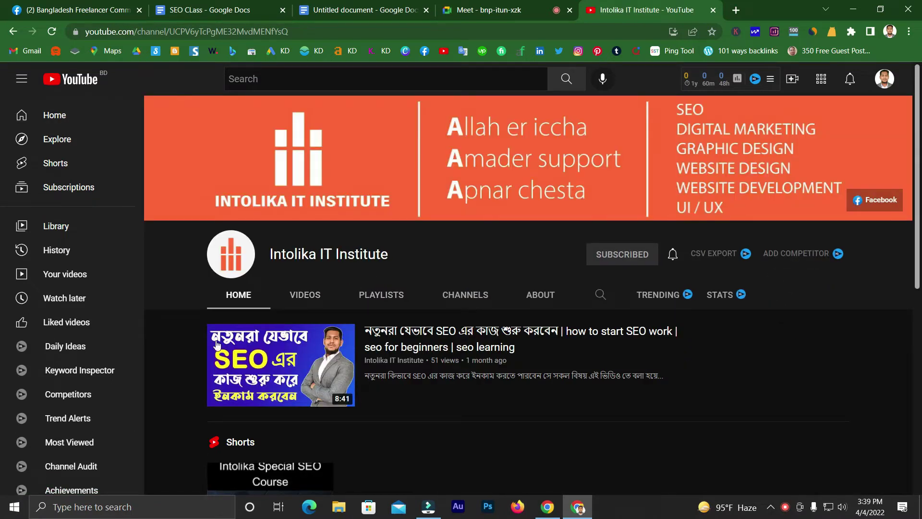
# Step: Look over the channel's home page and its uploaded videos
pyautogui.scroll(-5, 227, 307)
pyautogui.scroll(4, 228, 298)
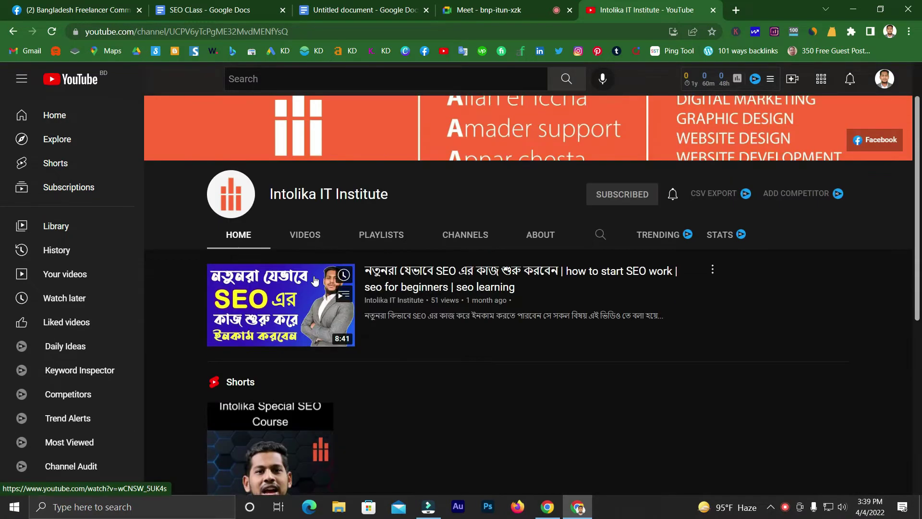
pyautogui.click(325, 236)
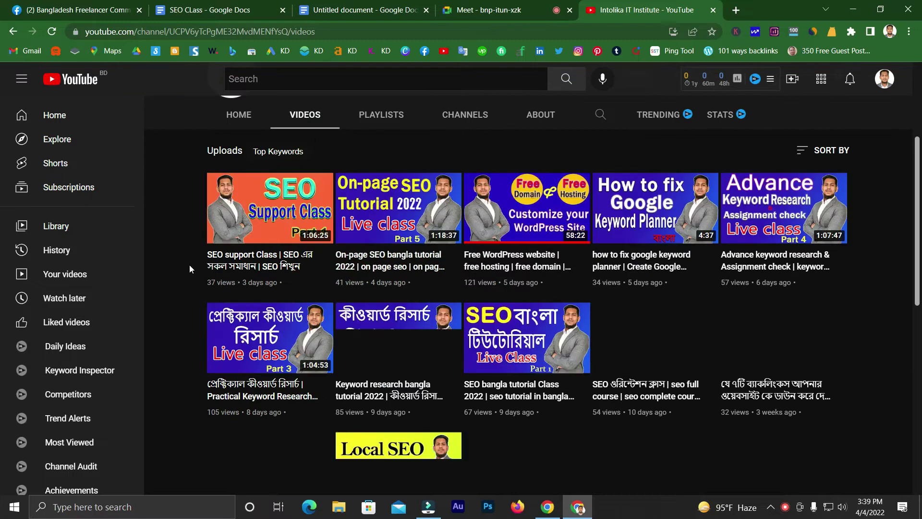
pyautogui.scroll(3, 191, 260)
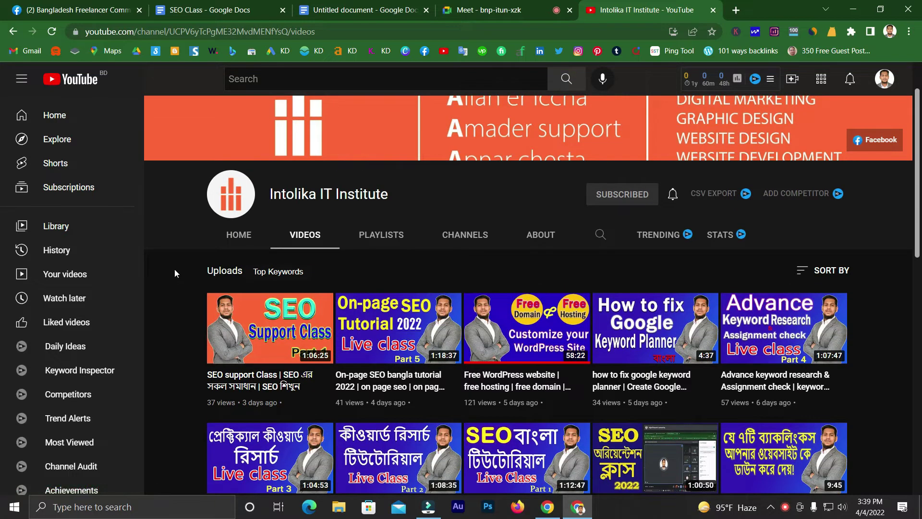
# Step: Browse the channel's created playlists, and close YouTube to return to the Google Meet chat's message box
pyautogui.click(394, 236)
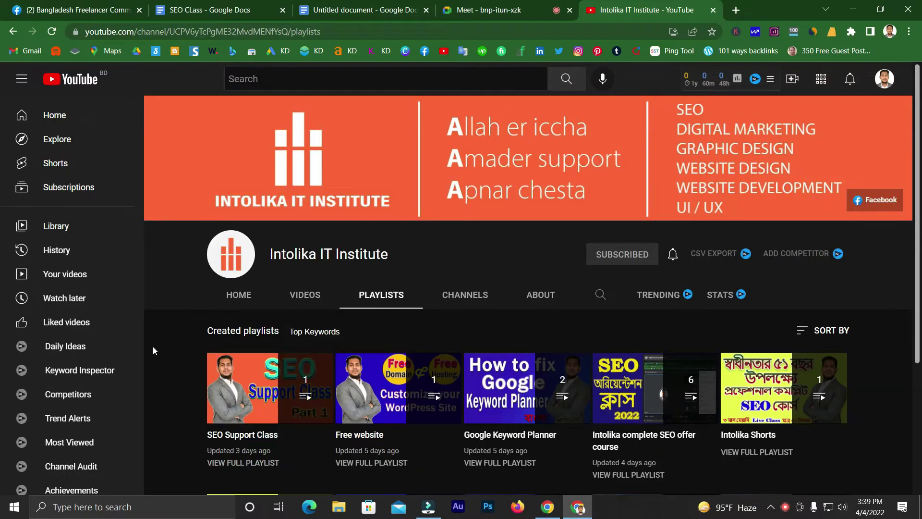
pyautogui.scroll(-2, 182, 308)
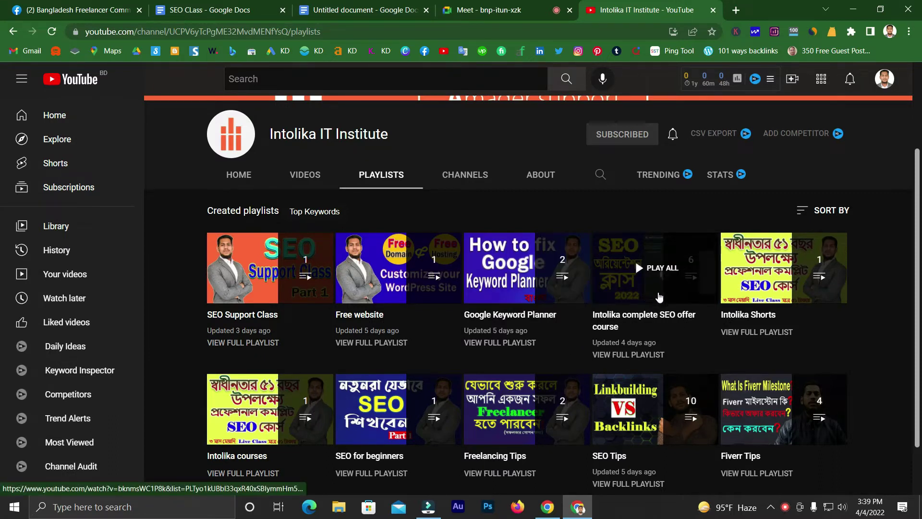
pyautogui.middleClick(650, 2)
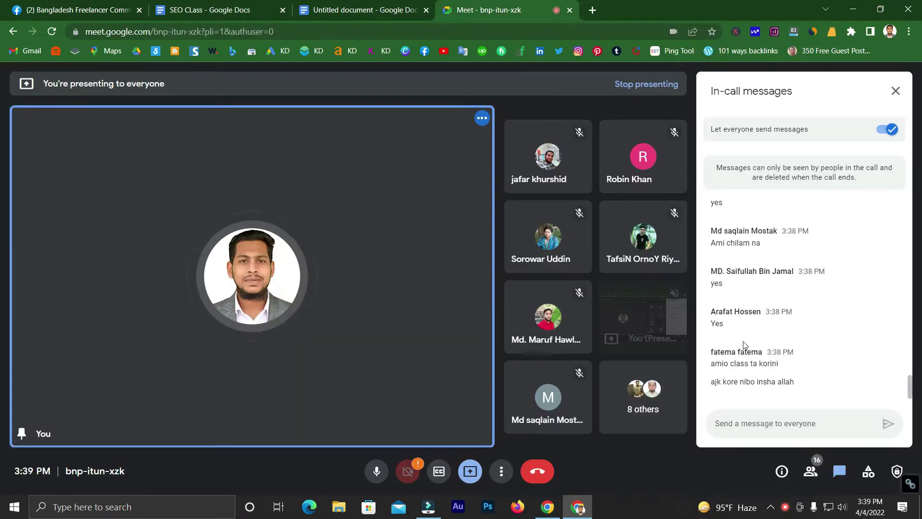
pyautogui.click(747, 424)
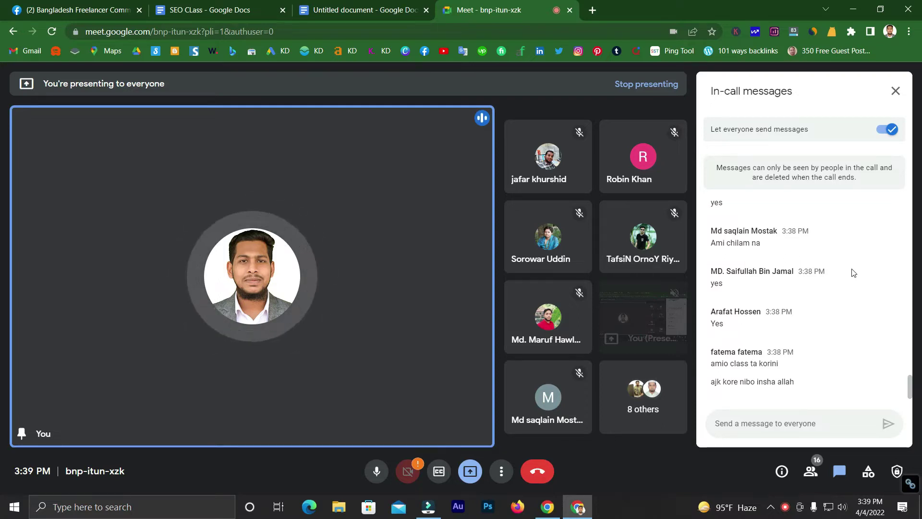
# Step: Return to the SEO CLass notes and highlight the "Images" bullet
pyautogui.click(222, 11)
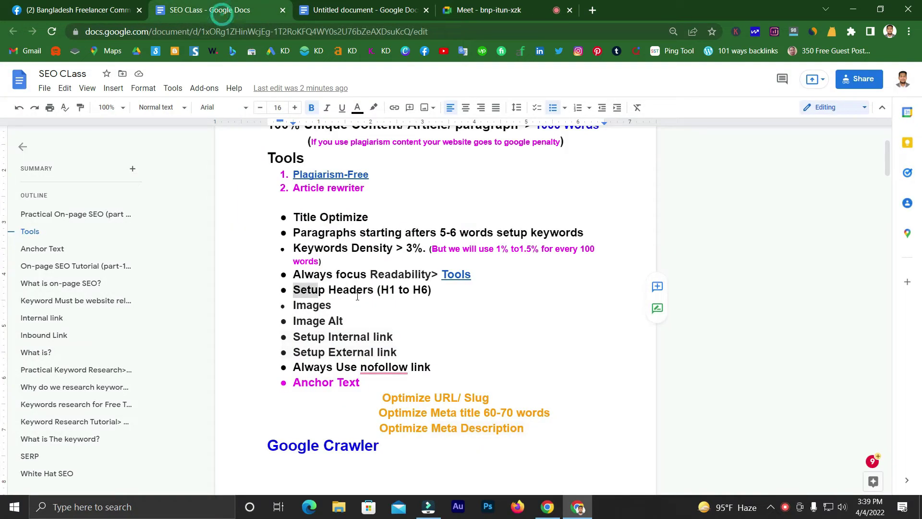
pyautogui.scroll(-1, 306, 262)
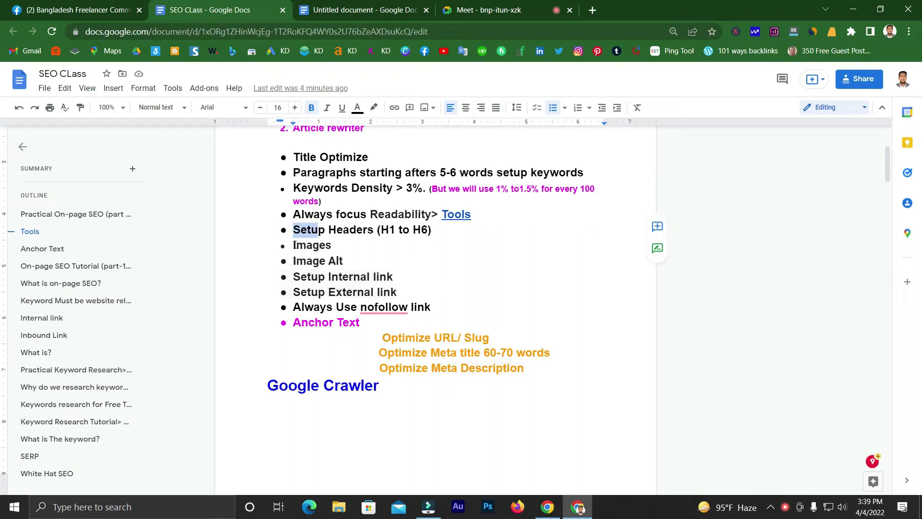
pyautogui.moveTo(295, 245); pyautogui.dragTo(327, 249)
pyautogui.click(331, 246)
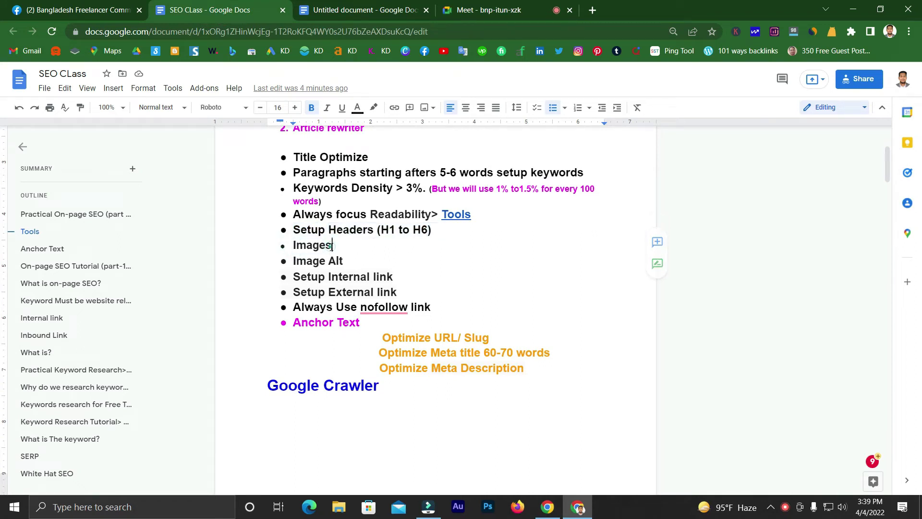
pyautogui.scroll(1, 327, 268)
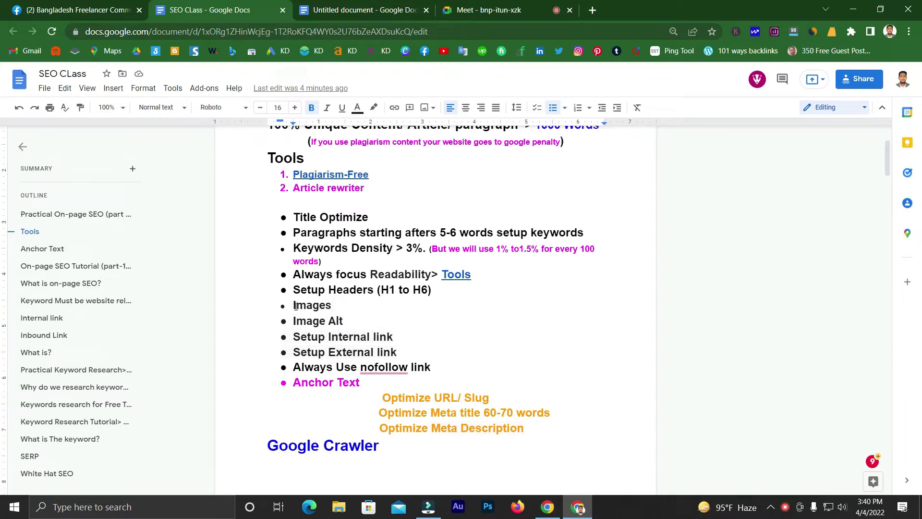
pyautogui.moveTo(295, 305); pyautogui.dragTo(332, 310)
pyautogui.click(331, 305)
pyautogui.click(332, 308)
# Step: Highlight the "Image Alt" bullet in the on-page SEO list
pyautogui.moveTo(294, 321); pyautogui.dragTo(344, 321)
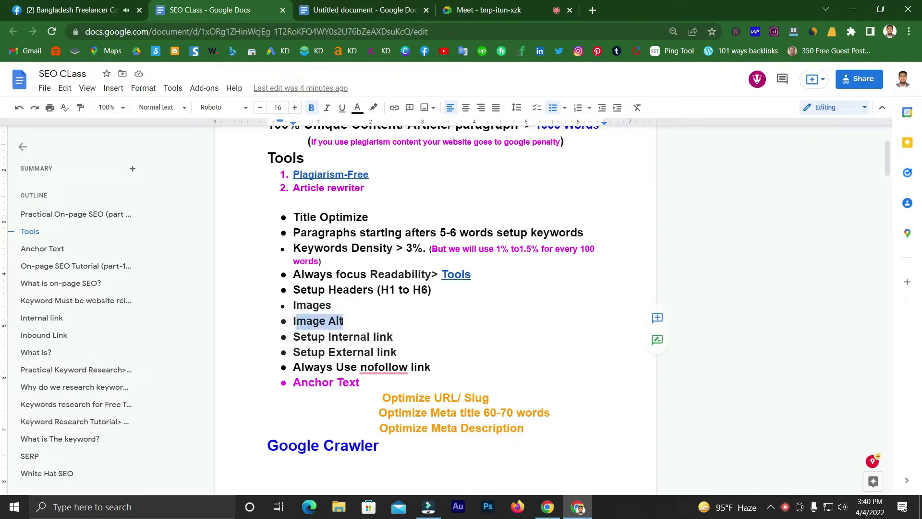
pyautogui.click(320, 321)
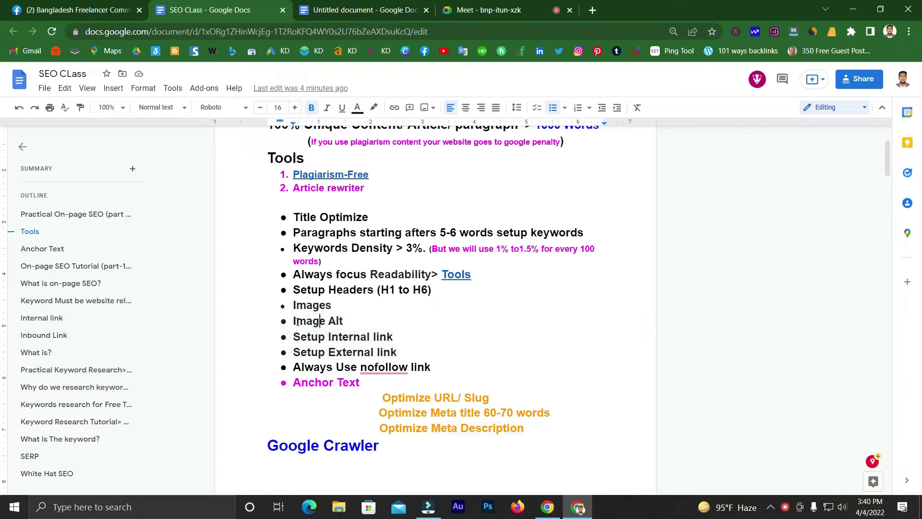
pyautogui.moveTo(294, 322); pyautogui.dragTo(336, 321)
pyautogui.click(337, 320)
# Step: Check the Facebook group chat and the Google Meet messages for new replies, and return to the SEO CLass notes
pyautogui.click(6, 4)
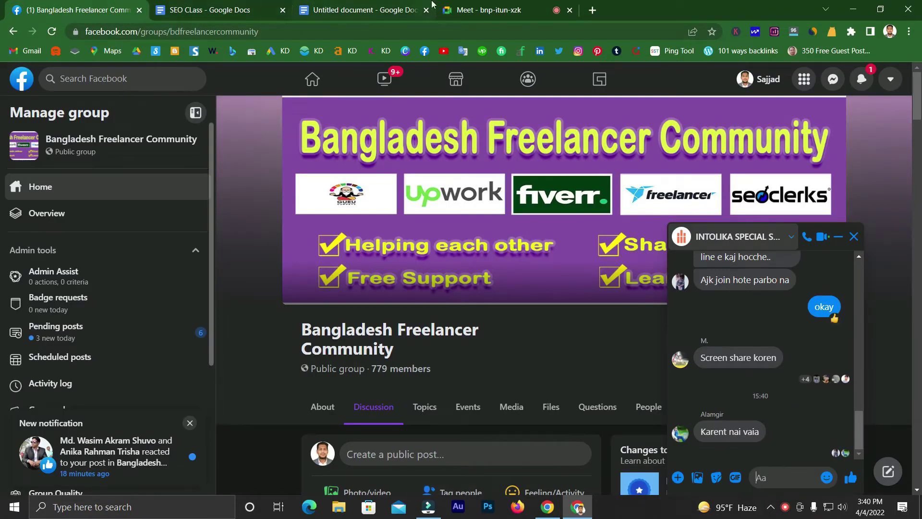
pyautogui.click(548, 5)
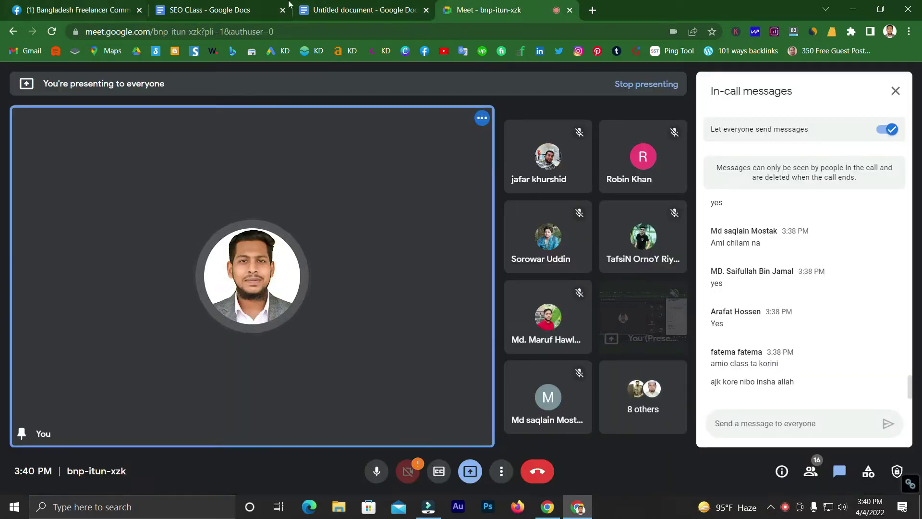
pyautogui.click(221, 9)
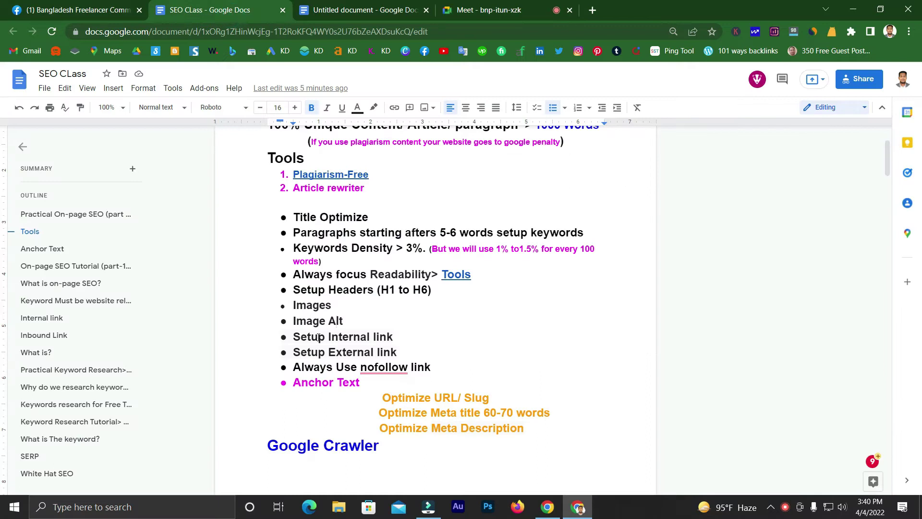
# Step: Highlight "Image" in the "Image Alt" bullet, and place the cursor at the end of that line
pyautogui.moveTo(294, 322); pyautogui.dragTo(320, 319)
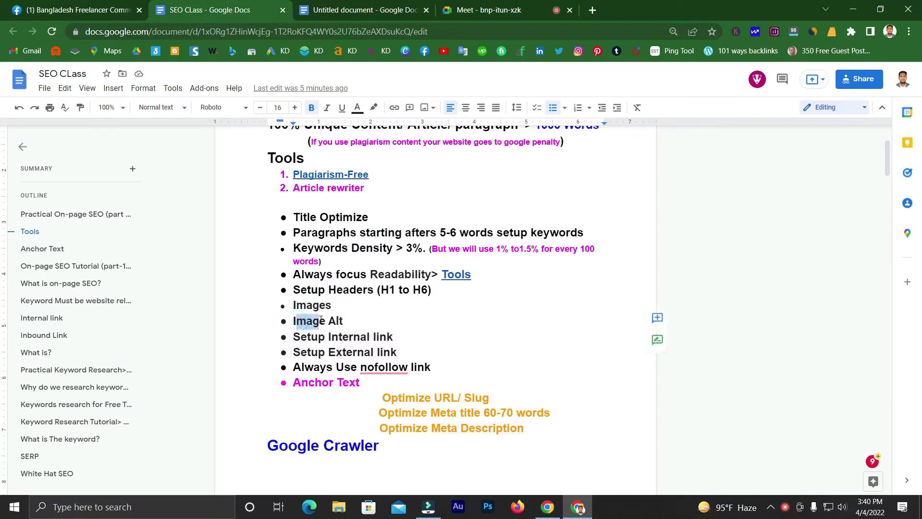
pyautogui.click(323, 319)
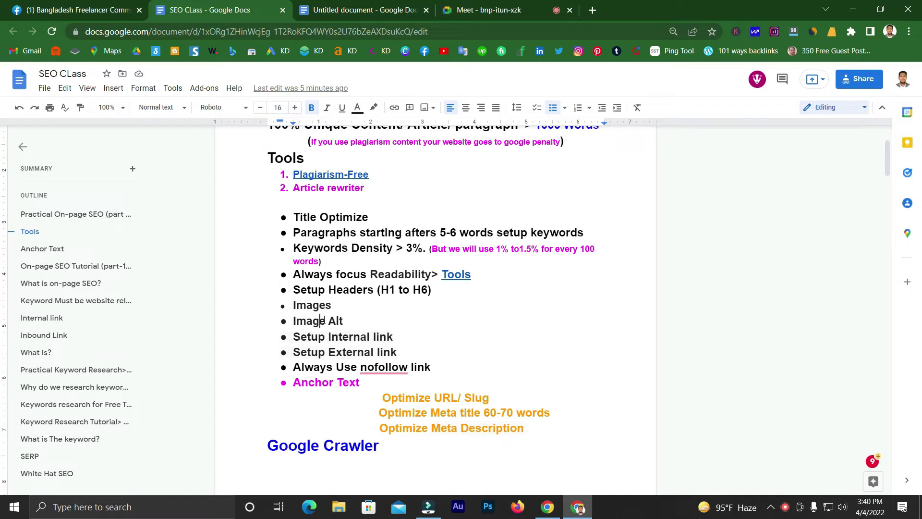
pyautogui.click(363, 317)
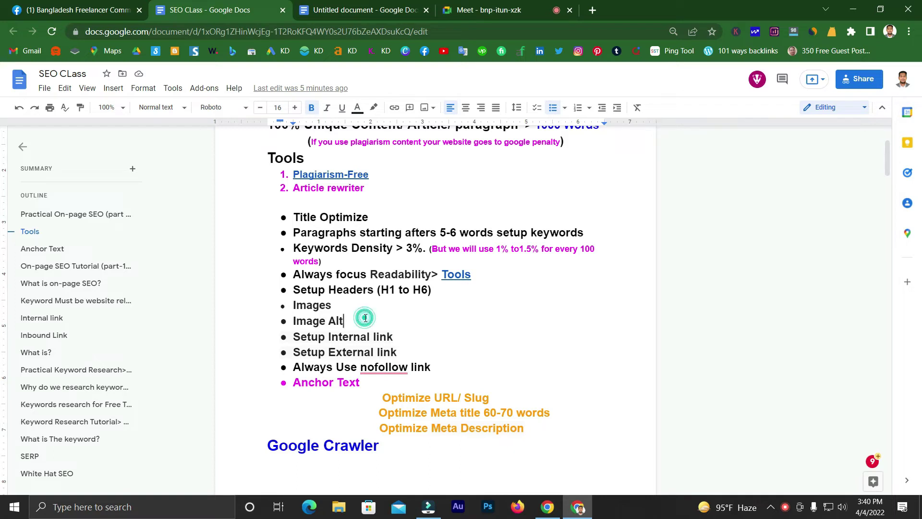
pyautogui.click(328, 319)
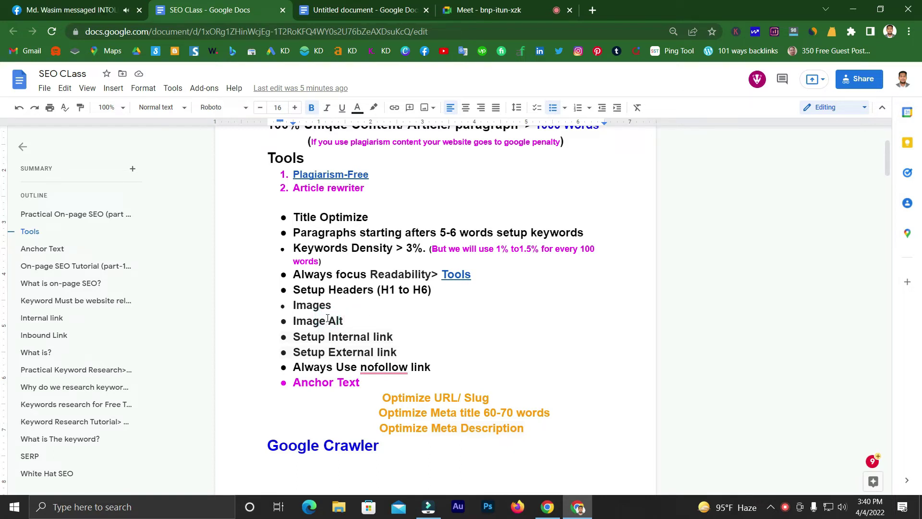
pyautogui.click(350, 323)
pyautogui.click(357, 323)
# Step: Point out the "Setup Internal link" bullet, and highlight "External link" in the bullet below it
pyautogui.scroll(-2, 360, 321)
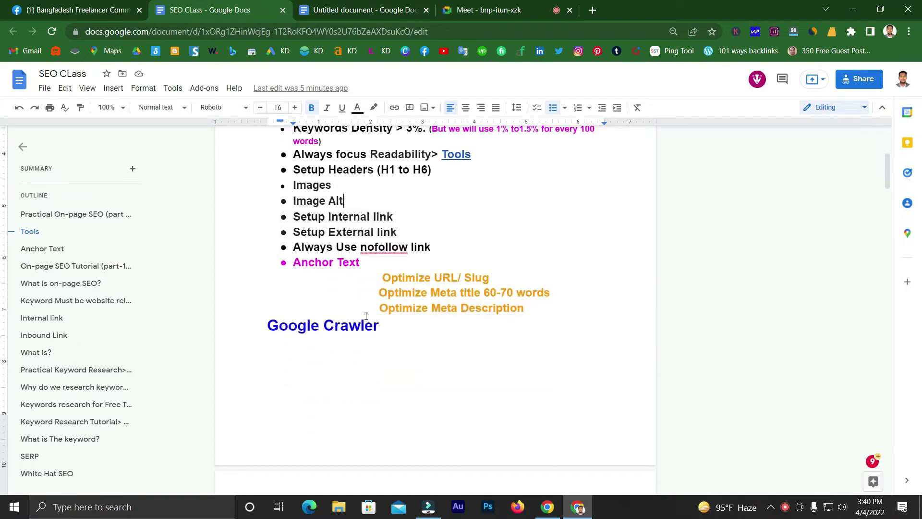
pyautogui.scroll(1, 365, 317)
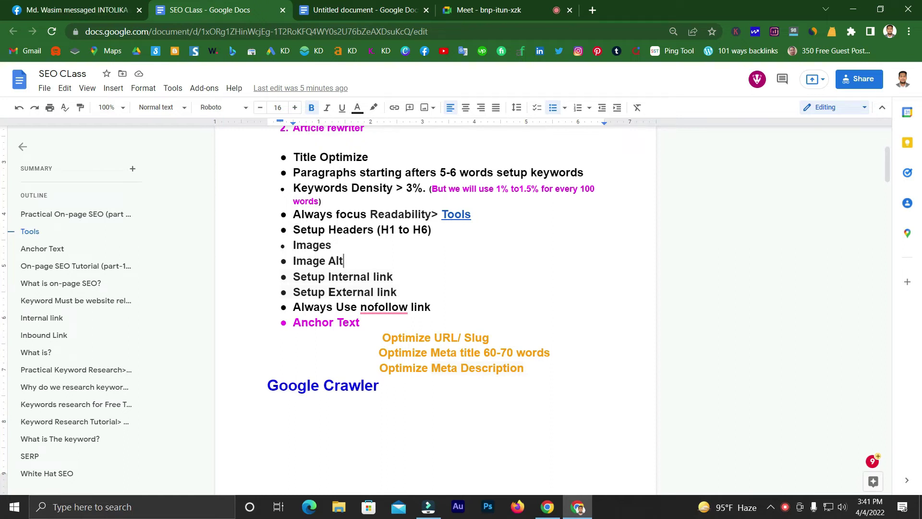
pyautogui.click(293, 277)
pyautogui.moveTo(328, 277); pyautogui.dragTo(401, 292)
pyautogui.click(349, 278)
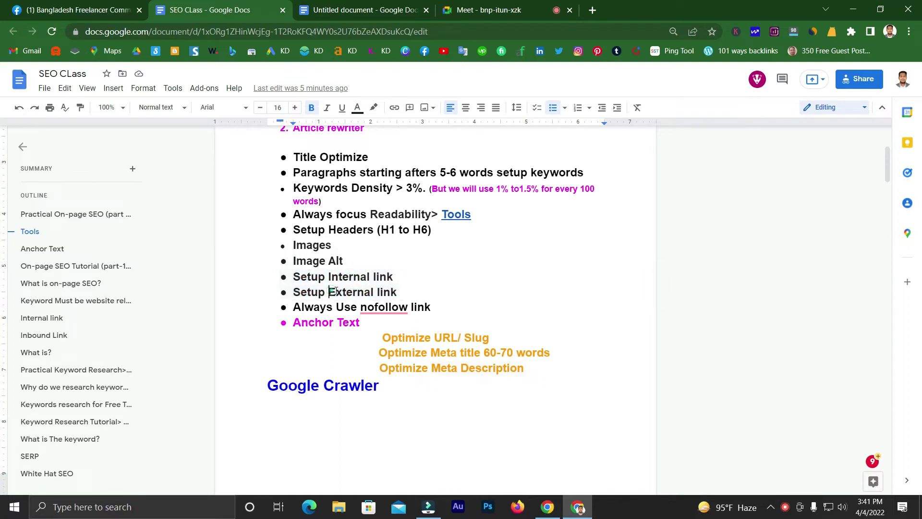
pyautogui.moveTo(329, 292); pyautogui.dragTo(396, 292)
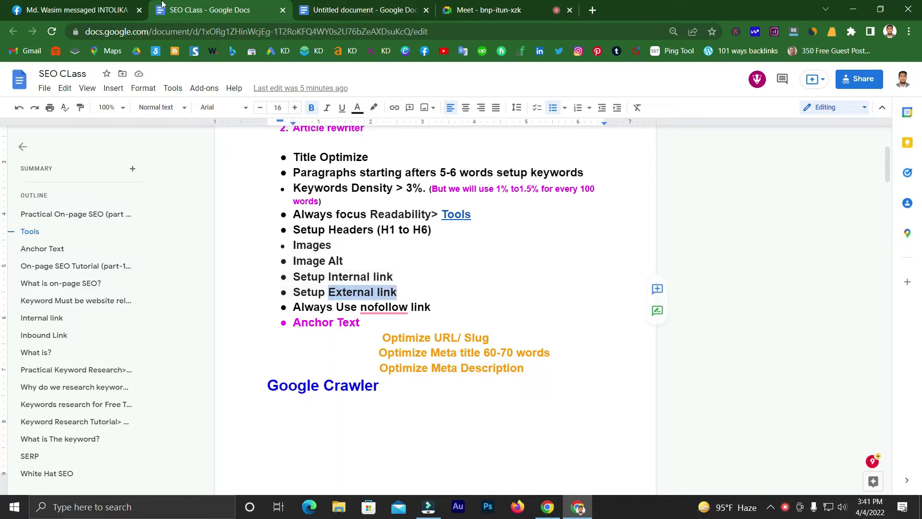
# Step: Switch to Facebook and read through the recent messages in the class group chat
pyautogui.click(117, 7)
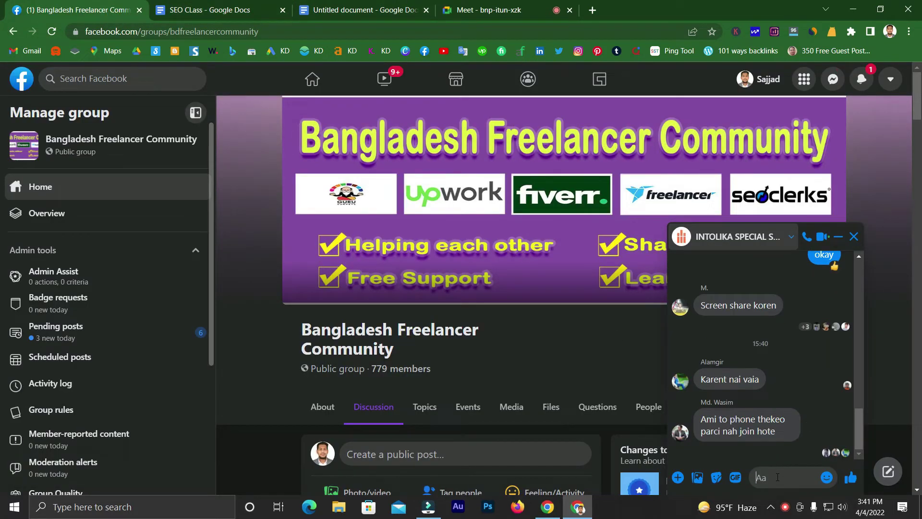
pyautogui.scroll(4, 756, 356)
pyautogui.scroll(-4, 757, 361)
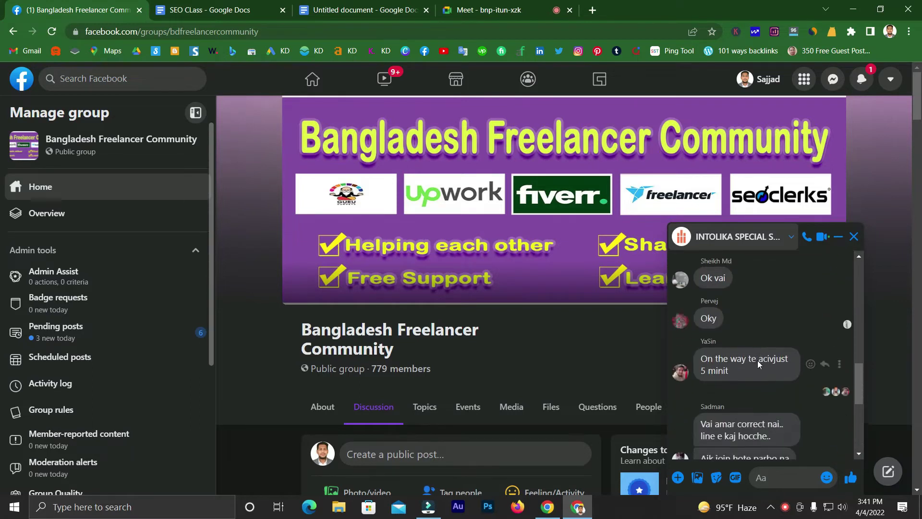
# Step: Switch to Google Meet, show the meeting details, and copy the joining info
pyautogui.click(496, 5)
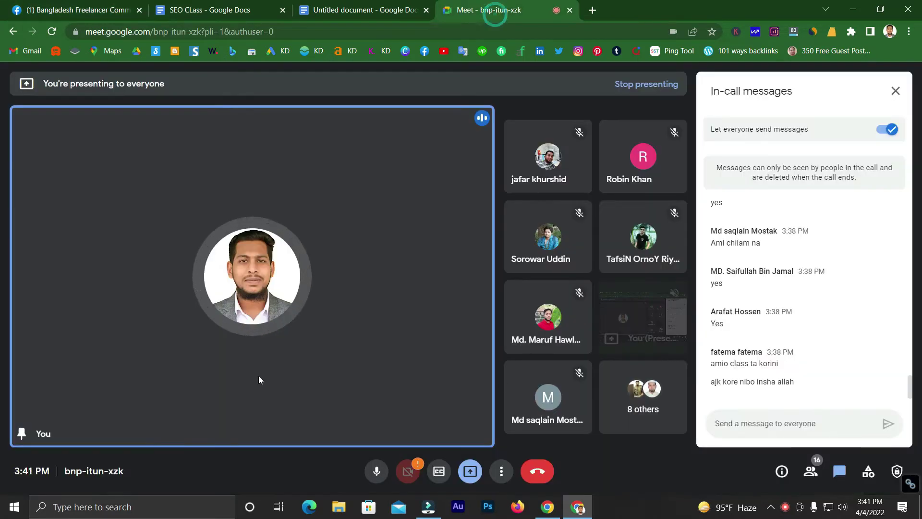
pyautogui.click(784, 478)
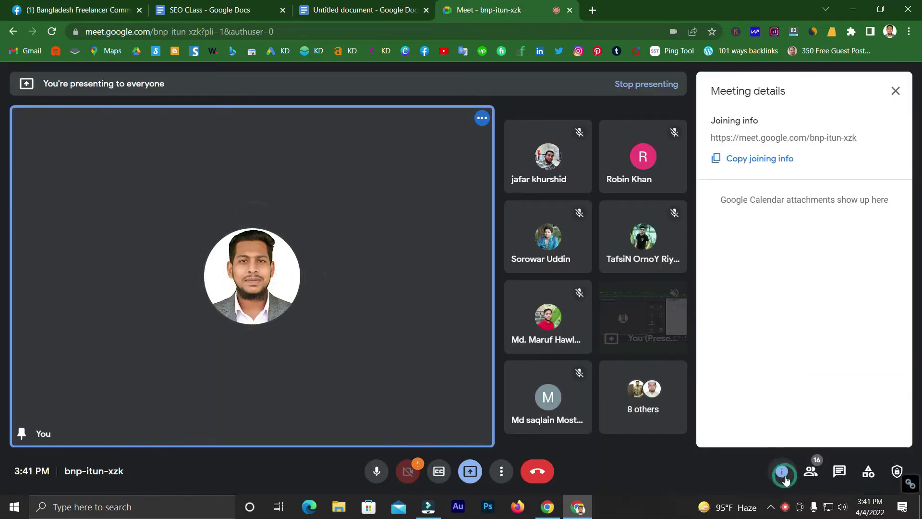
pyautogui.click(771, 159)
# Step: Send the copied meeting link in the Facebook class group chat, and return to Google Meet
pyautogui.click(54, 5)
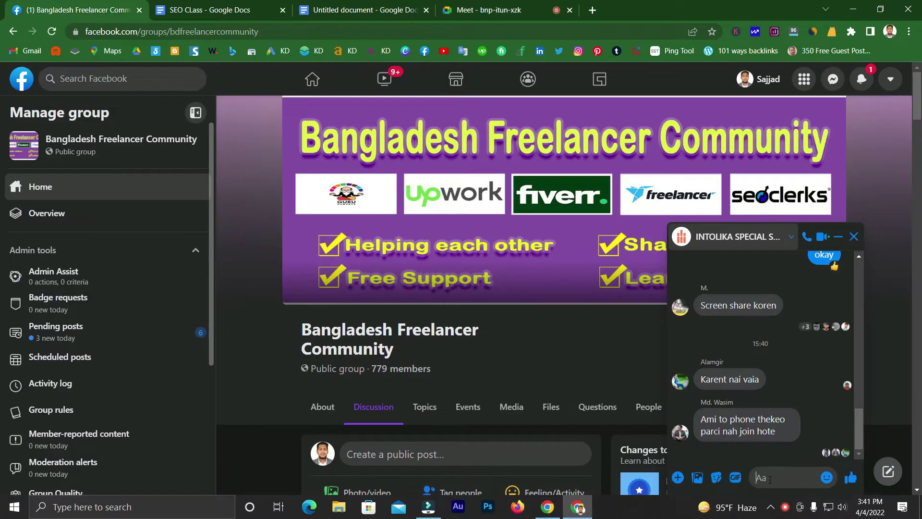
pyautogui.hotkey('ctrl', 'v')
pyautogui.press('Return')
pyautogui.click(447, 6)
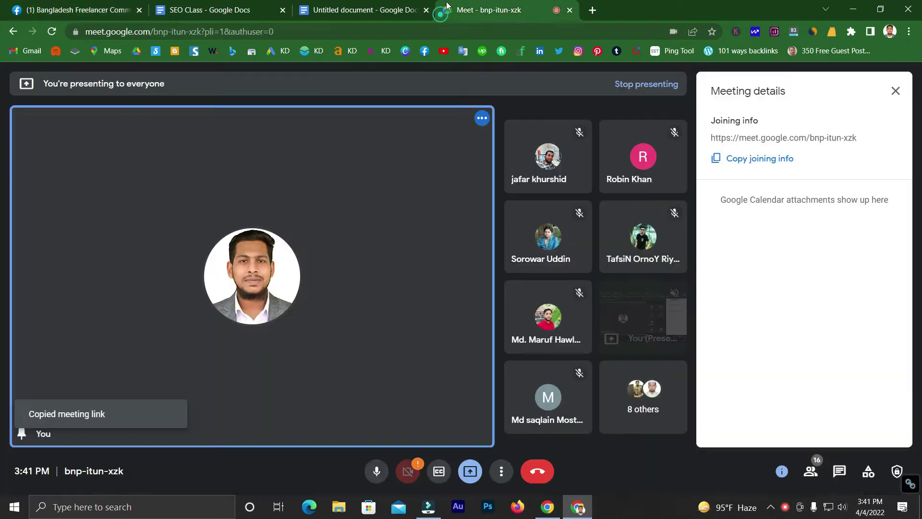
# Step: Close the meeting details, show the in-call messages, and return to the "Setup Internal link" bullet in the SEO CLass document
pyautogui.click(895, 91)
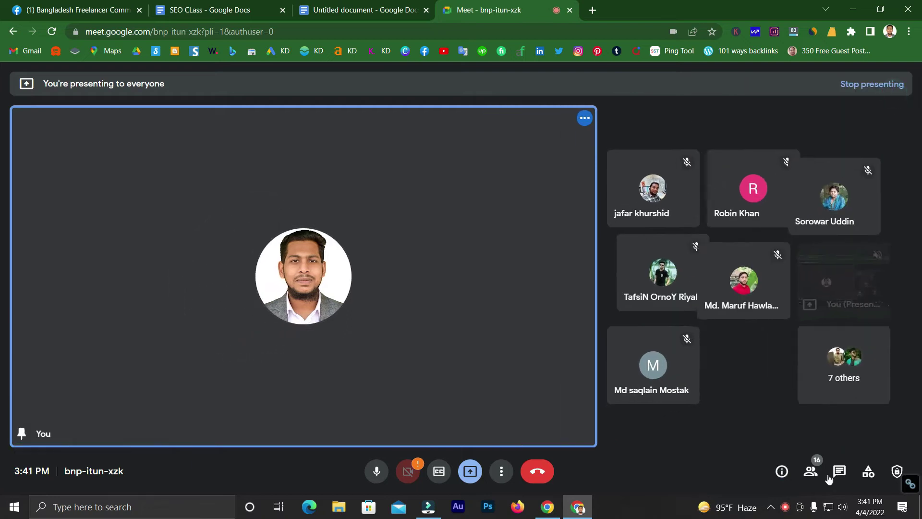
pyautogui.click(837, 472)
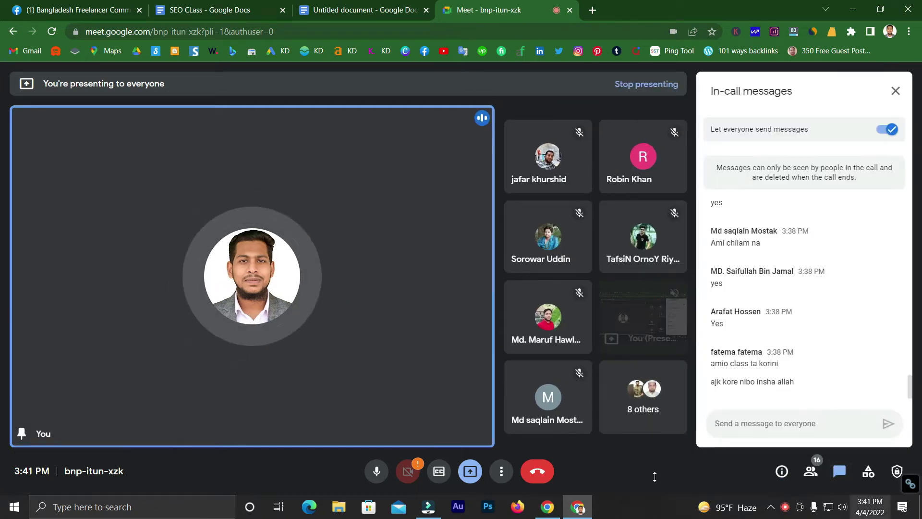
pyautogui.click(205, 7)
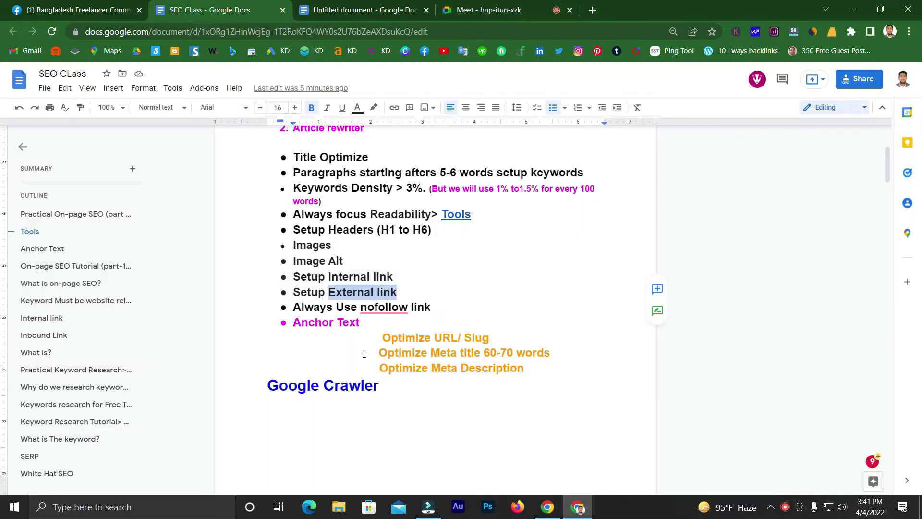
pyautogui.click(345, 280)
# Step: Check the latest messages in the Google Meet call and in the Facebook class group chat
pyautogui.click(485, 10)
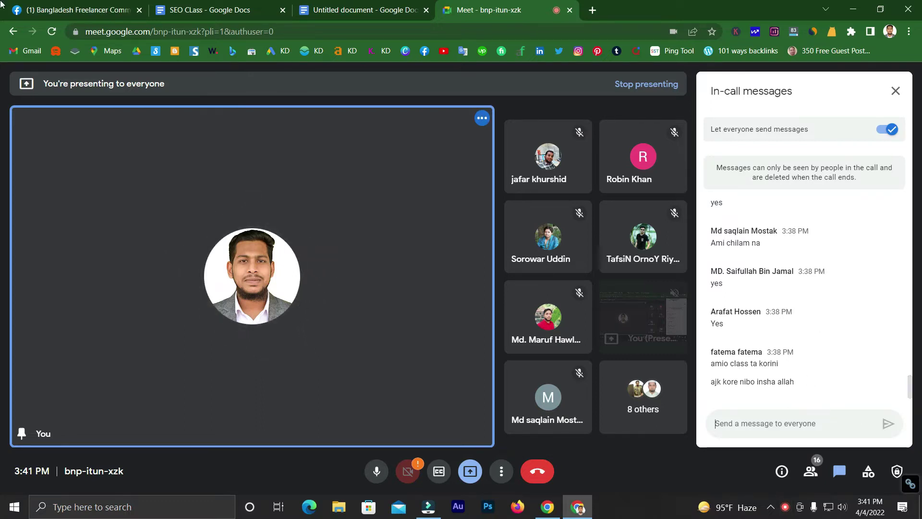
pyautogui.click(27, 6)
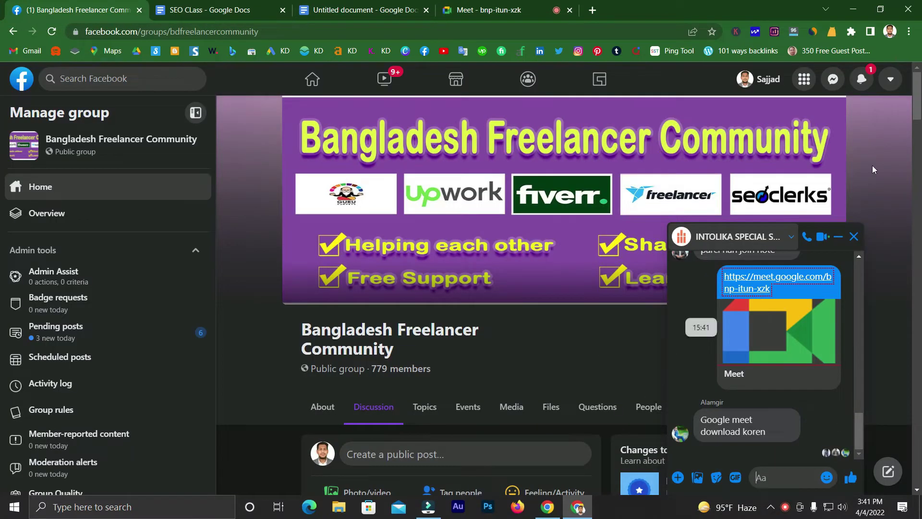
pyautogui.click(468, 9)
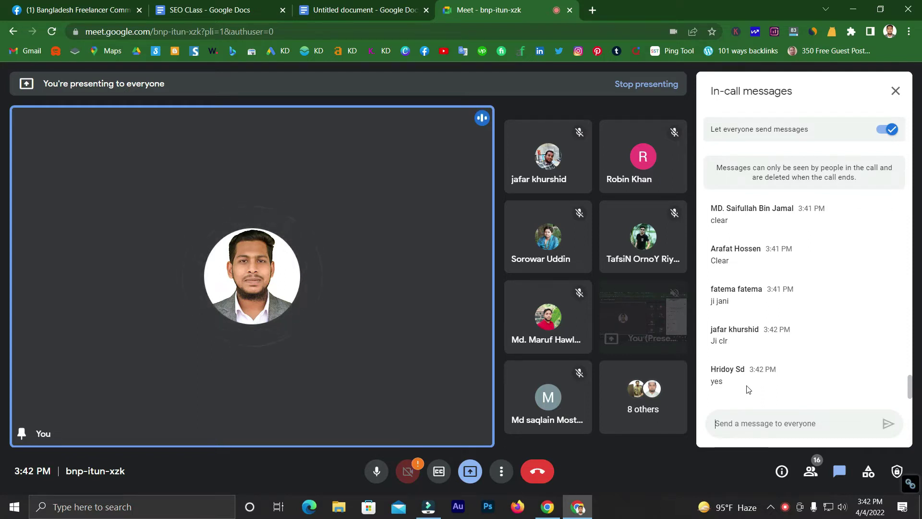
# Step: Switch to the SEO CLass document, point out the "Setup Internal link" bullet, and highlight "External link" in the bullet below it
pyautogui.click(262, 10)
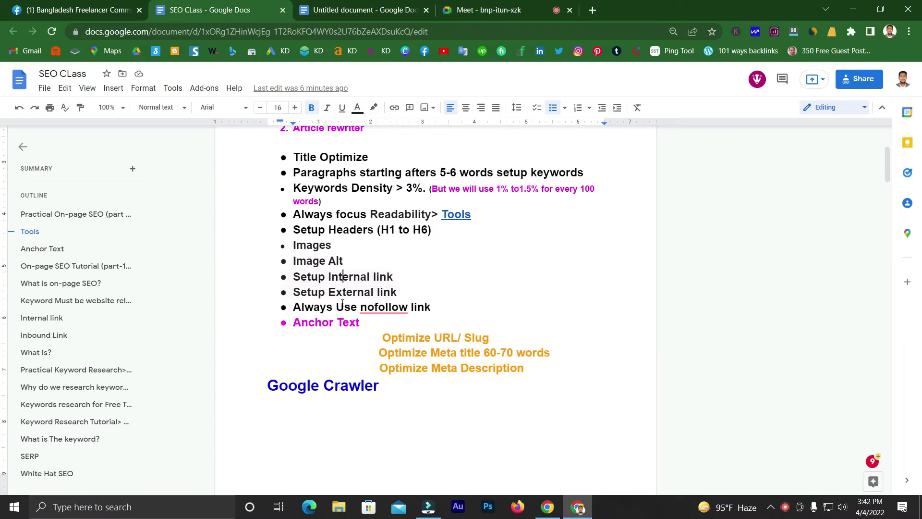
pyautogui.click(391, 293)
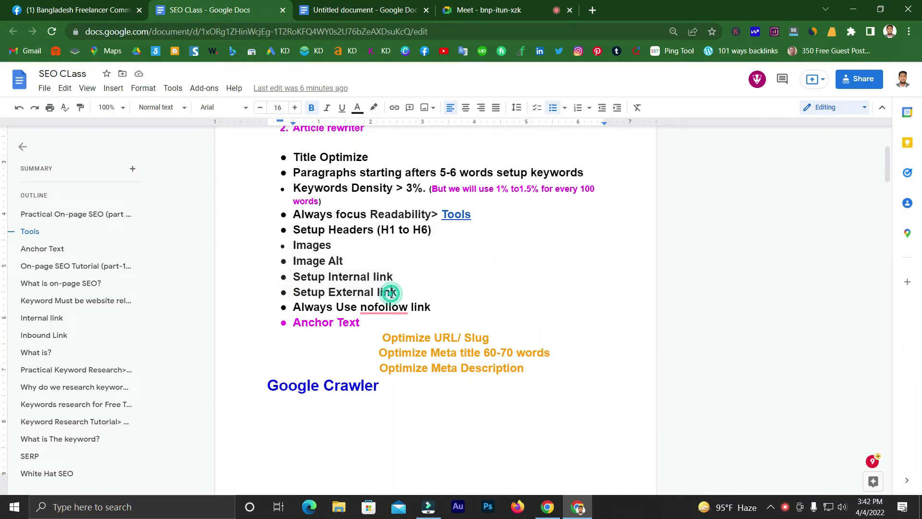
pyautogui.scroll(-1, 295, 276)
pyautogui.scroll(1, 294, 269)
pyautogui.moveTo(396, 313)
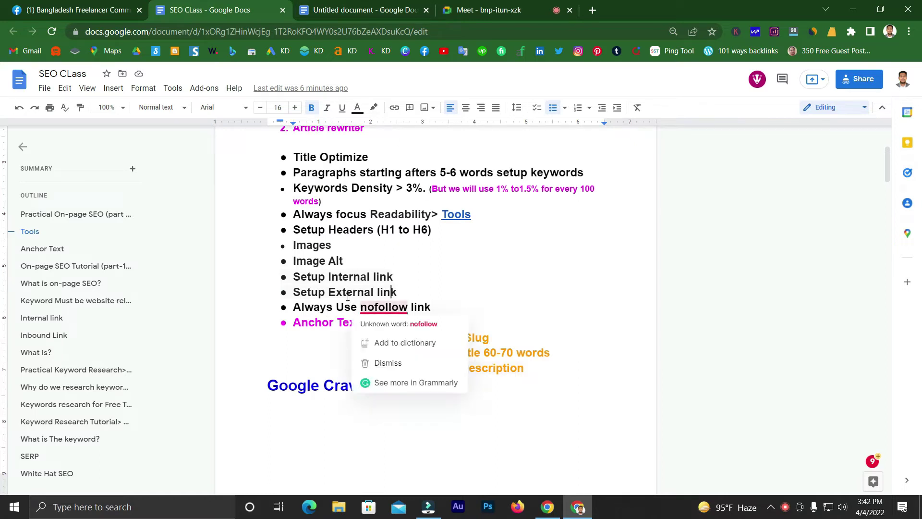
pyautogui.click(330, 276)
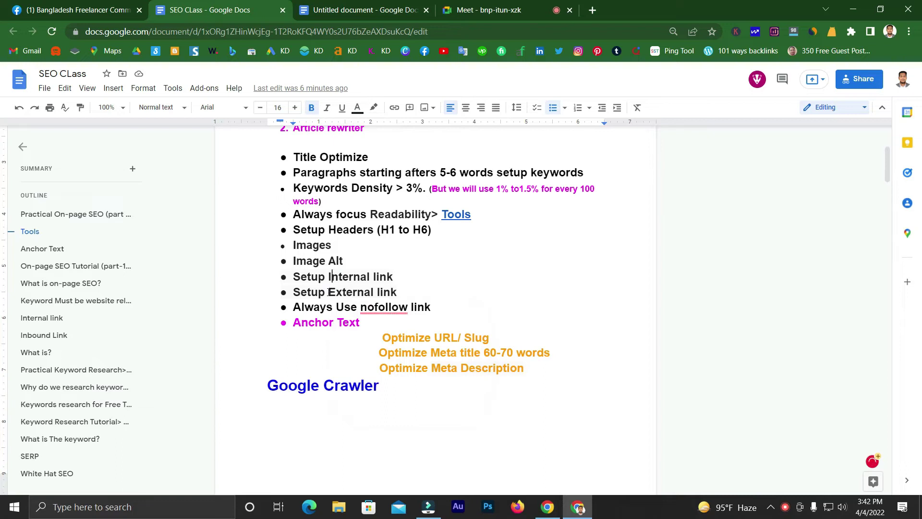
pyautogui.moveTo(328, 292); pyautogui.dragTo(396, 294)
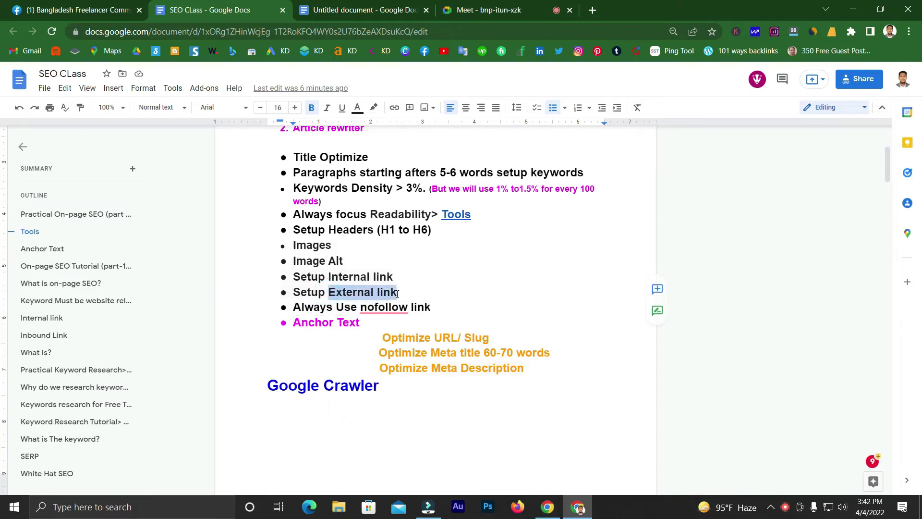
pyautogui.click(317, 291)
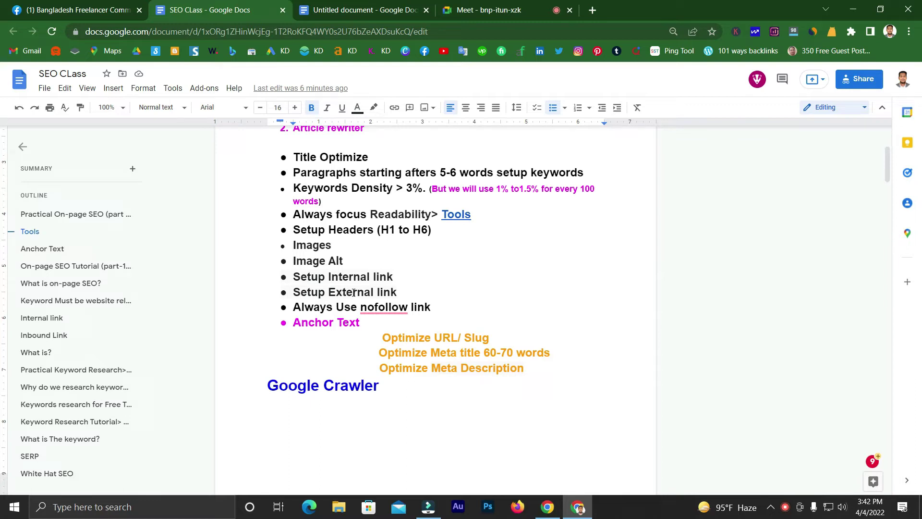
# Step: Check the in-call messages in Google Meet, and dismiss the Grammarly alert for "nofollow" in the SEO CLass document
pyautogui.click(477, 7)
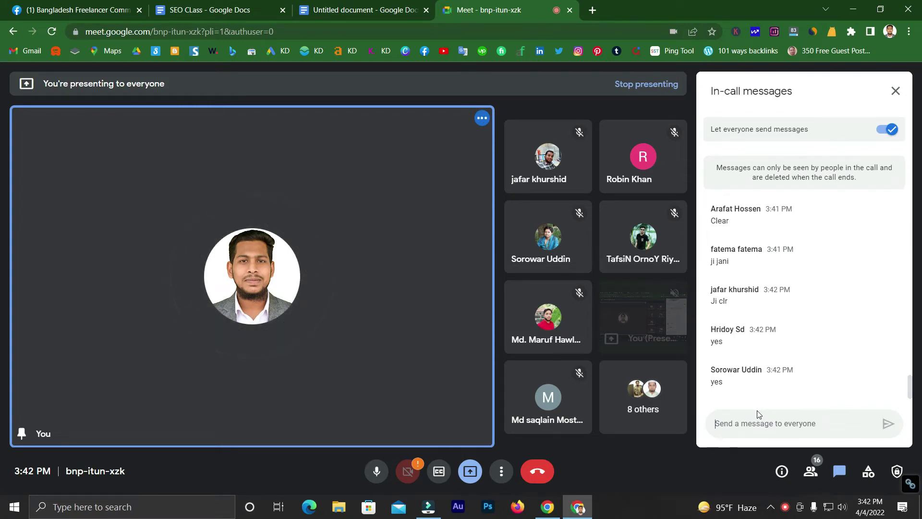
pyautogui.click(408, 9)
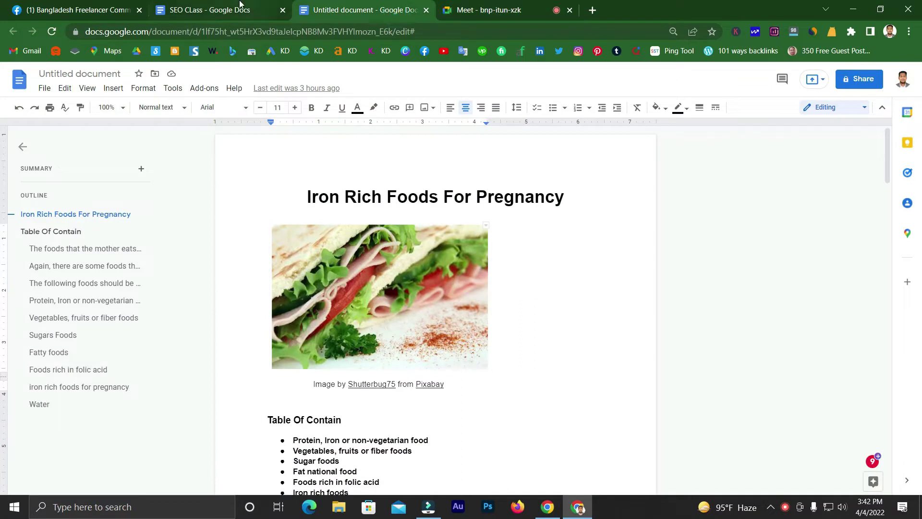
pyautogui.click(241, 10)
pyautogui.moveTo(387, 308)
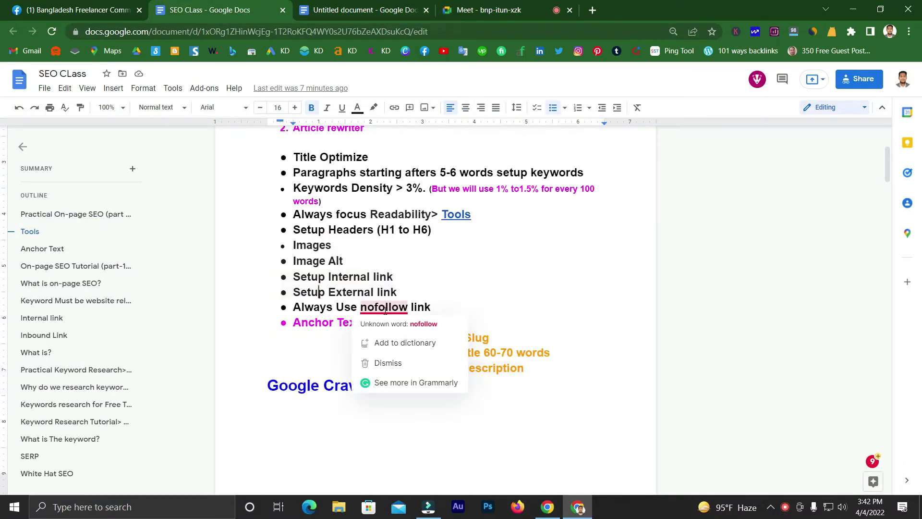
pyautogui.click(392, 362)
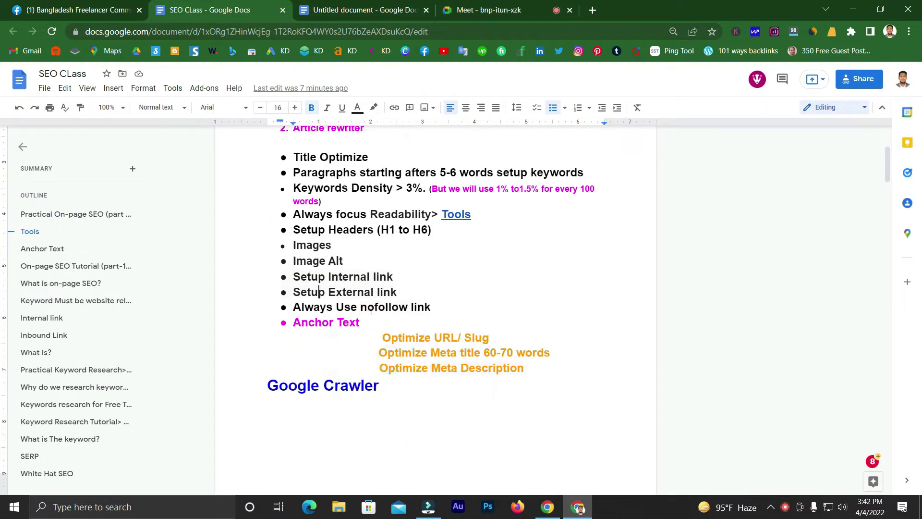
# Step: Highlight "nofollow" in the "Always Use nofollow link" bullet, and check the participants' replies in Google Meet before returning to the notes
pyautogui.moveTo(360, 308); pyautogui.dragTo(432, 305)
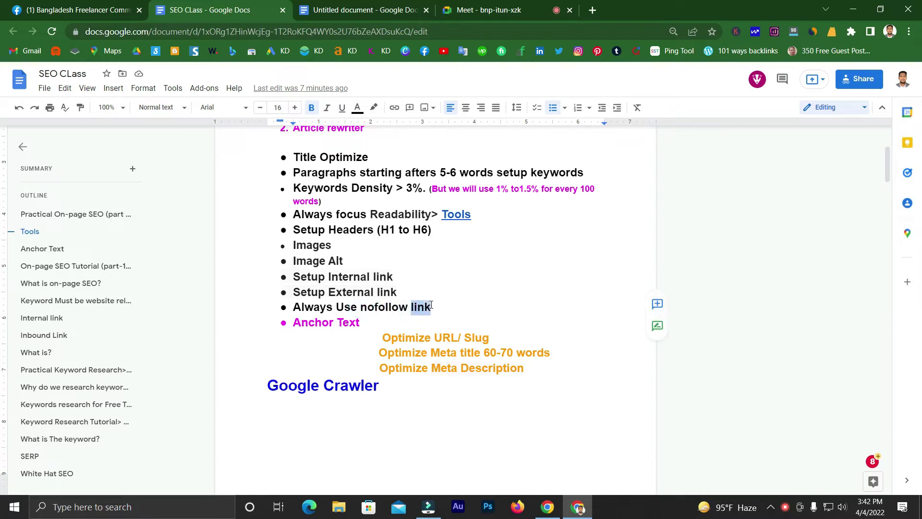
pyautogui.moveTo(360, 308); pyautogui.dragTo(407, 302)
pyautogui.click(477, 6)
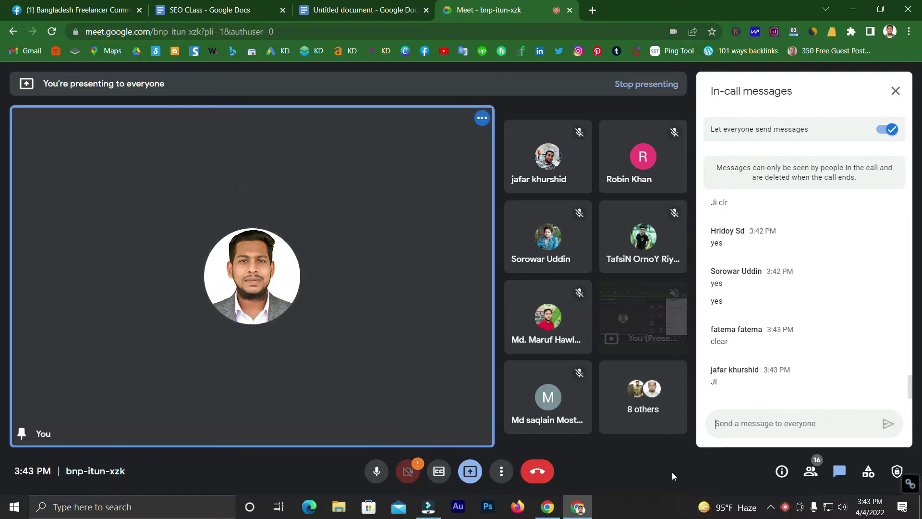
pyautogui.click(273, 4)
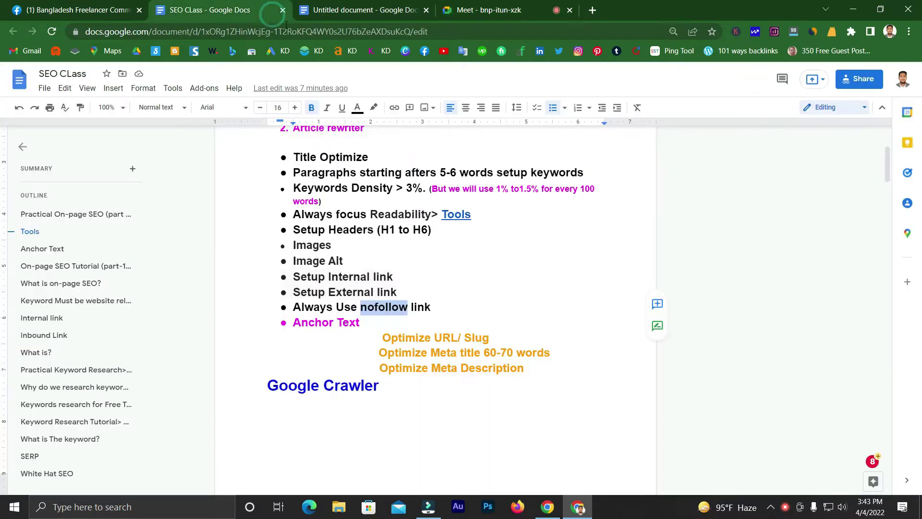
pyautogui.click(384, 316)
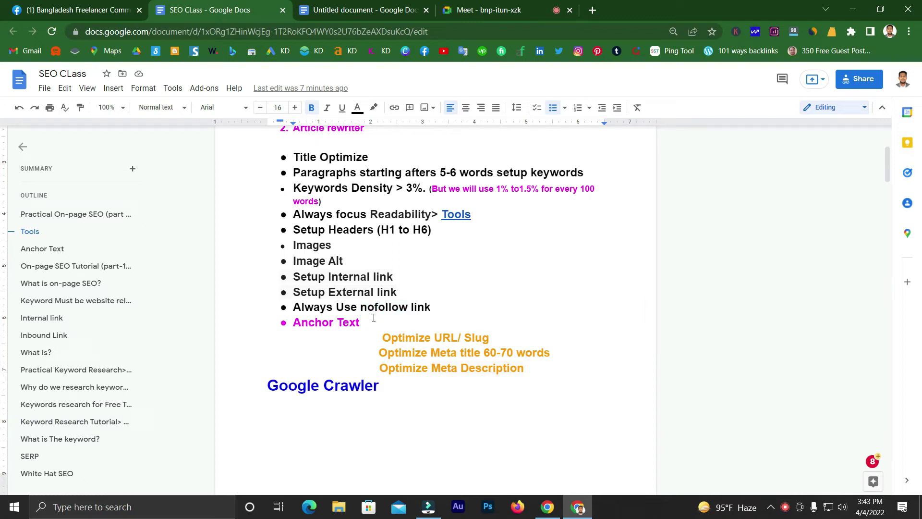
# Step: Highlight the "Setup External link" bullet, and emphasize the words "nofollow", "Use" and "Always" in the bullet below it
pyautogui.moveTo(336, 308); pyautogui.dragTo(398, 295)
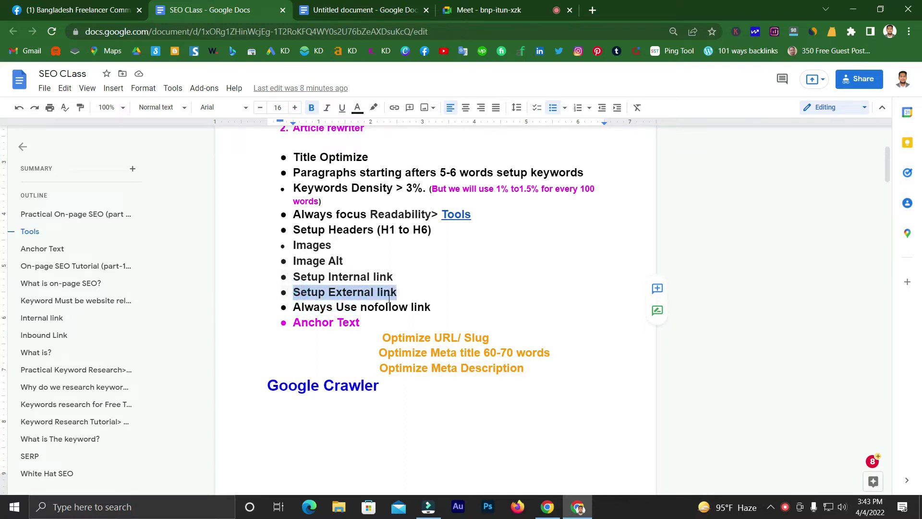
pyautogui.click(379, 311)
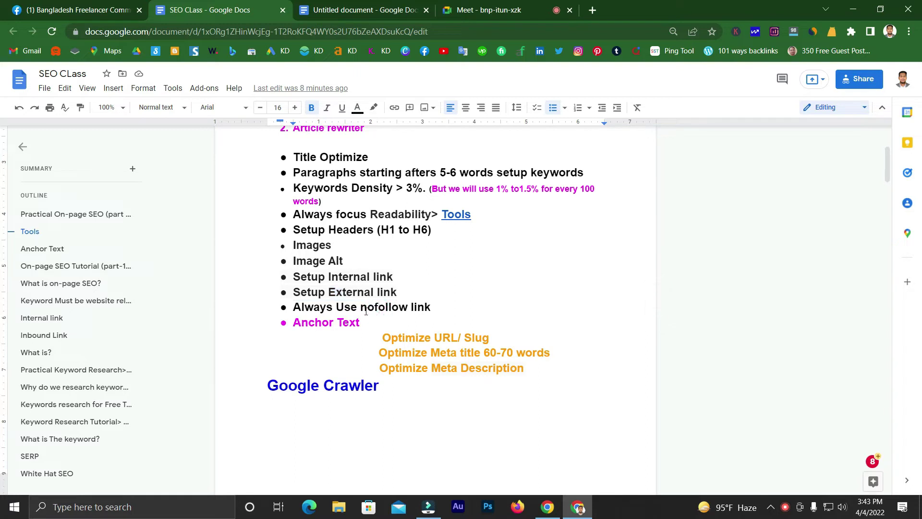
pyautogui.moveTo(361, 310); pyautogui.dragTo(400, 310)
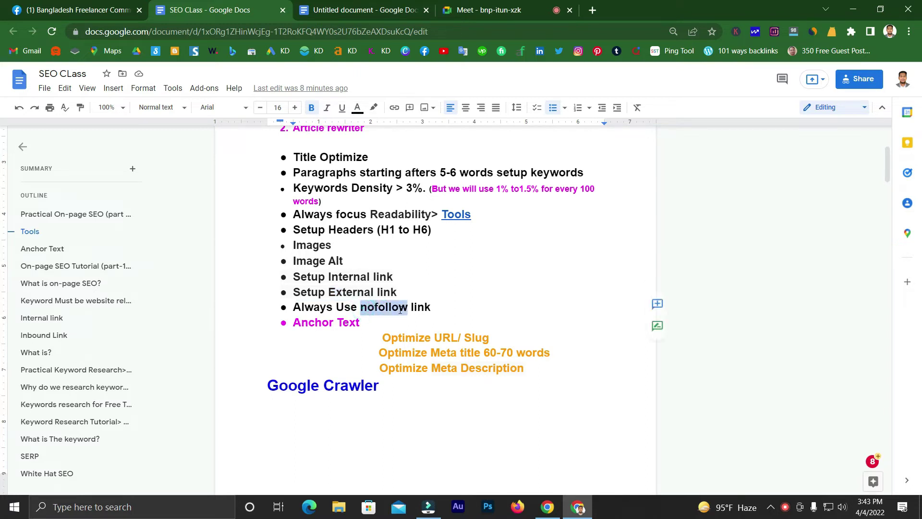
pyautogui.doubleClick(339, 307)
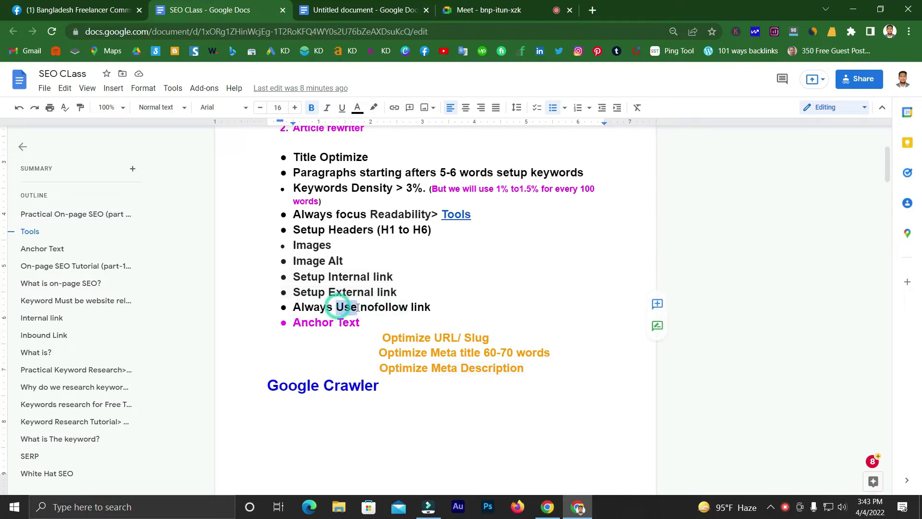
pyautogui.moveTo(334, 307); pyautogui.dragTo(305, 306)
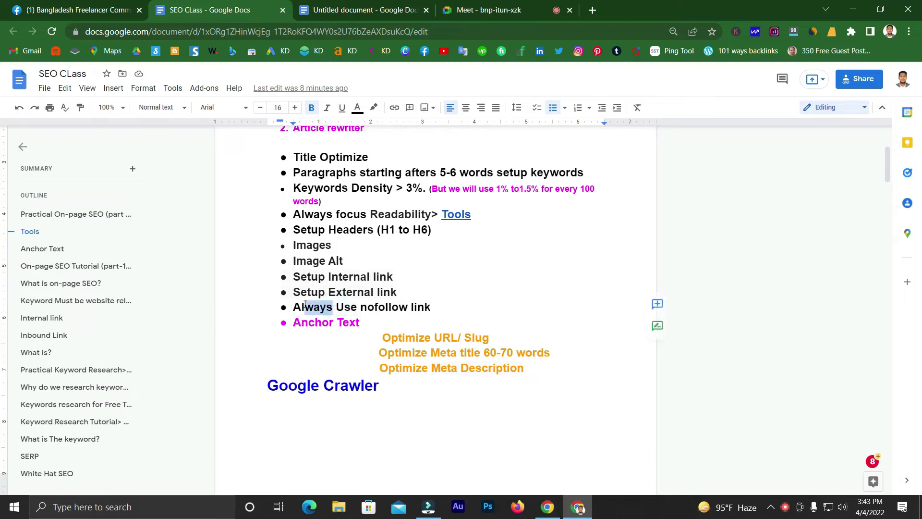
pyautogui.click(344, 292)
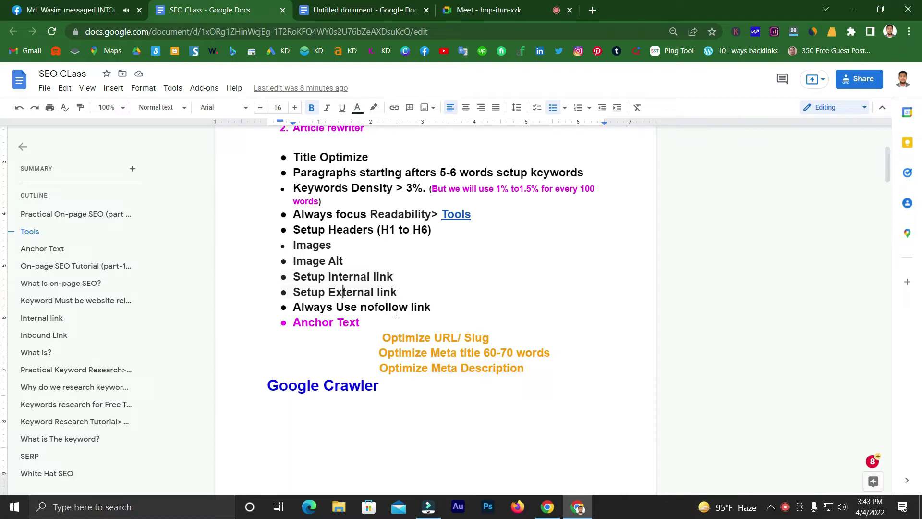
# Step: Check the newest message in the Facebook class group chat, and read through the participants' replies in the Google Meet in-call messages
pyautogui.click(122, 5)
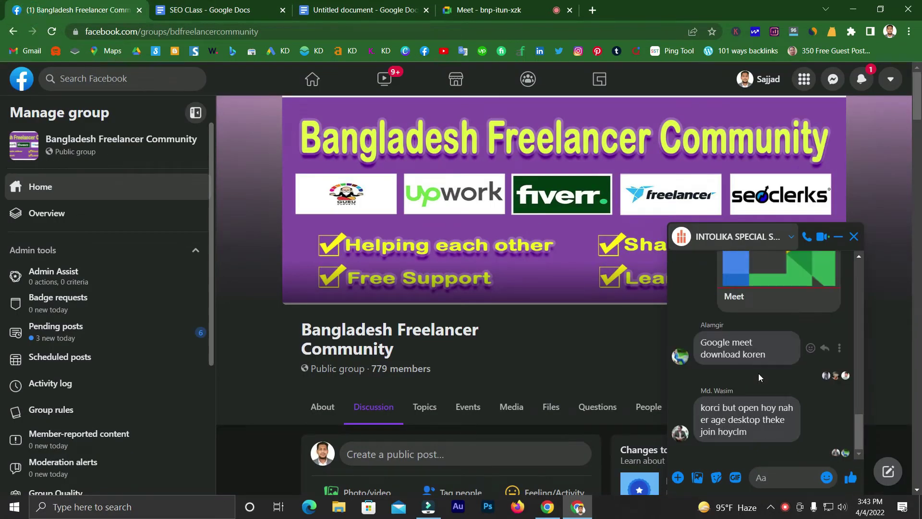
pyautogui.click(485, 10)
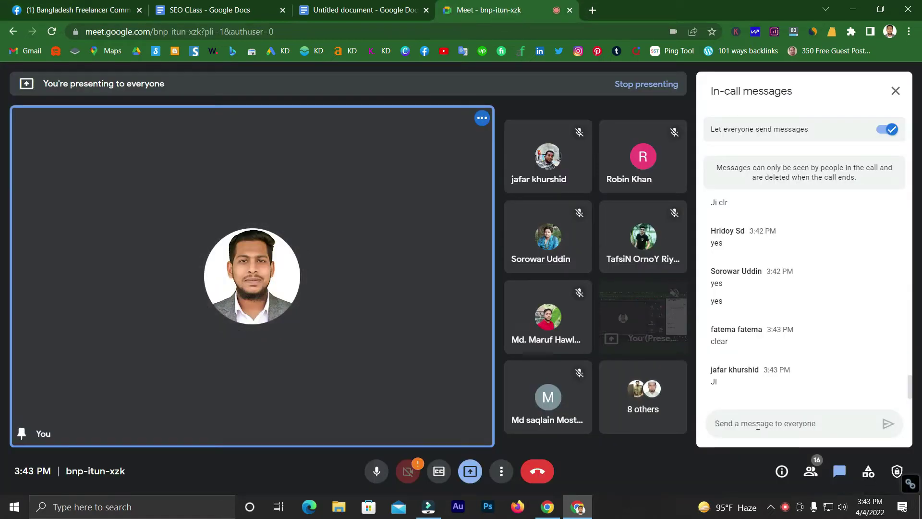
pyautogui.click(758, 426)
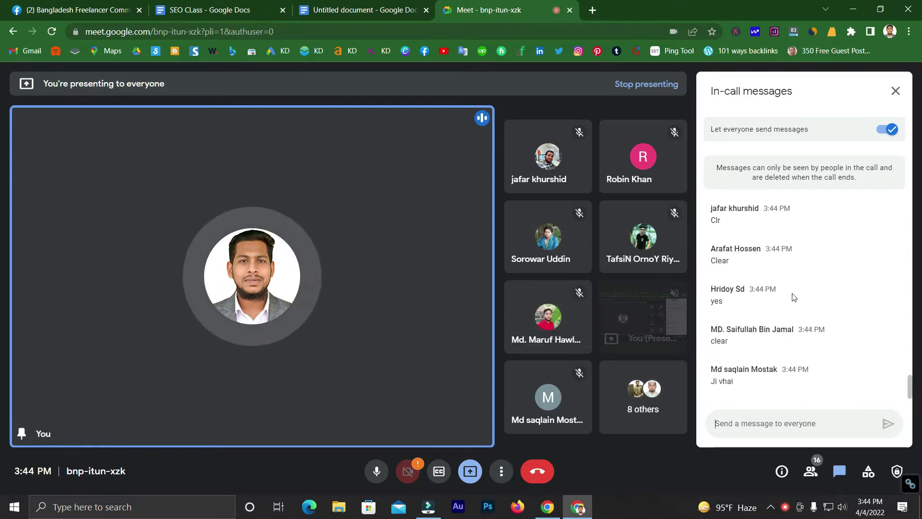
pyautogui.scroll(3, 817, 312)
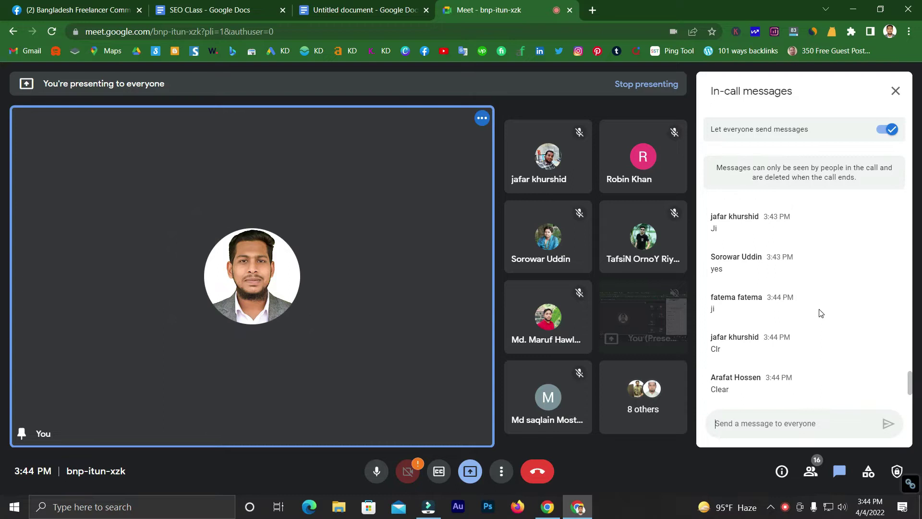
pyautogui.scroll(-5, 821, 313)
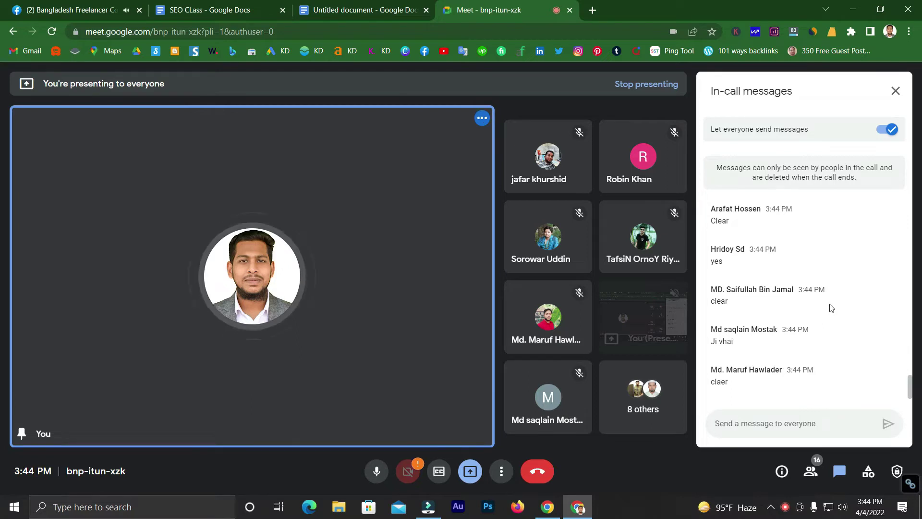
pyautogui.scroll(3, 829, 310)
pyautogui.scroll(1, 832, 307)
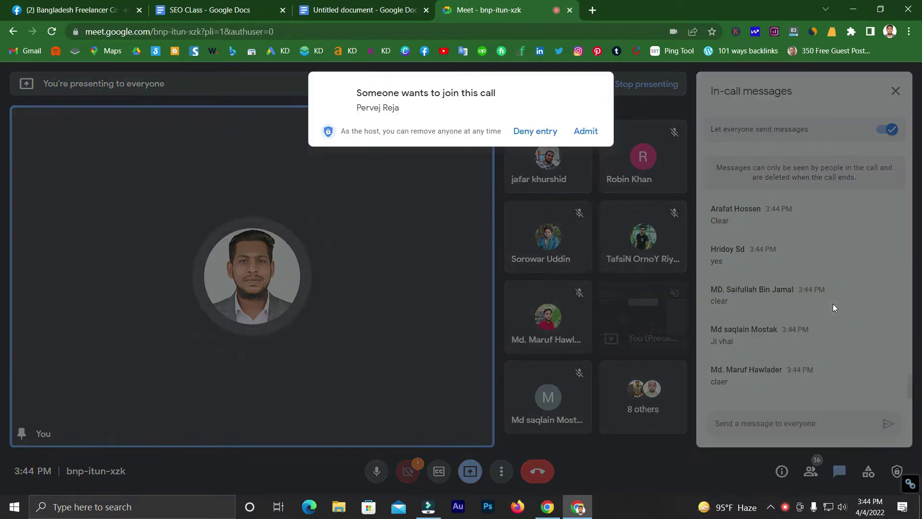
# Step: Admit the waiting participant to the call, and return to the link and anchor text bullets in the SEO CLass document
pyautogui.click(586, 131)
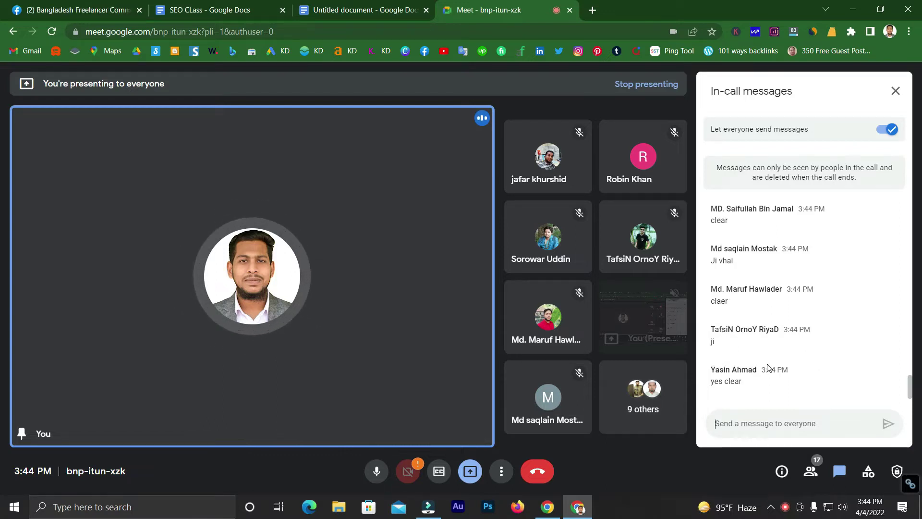
pyautogui.click(210, 6)
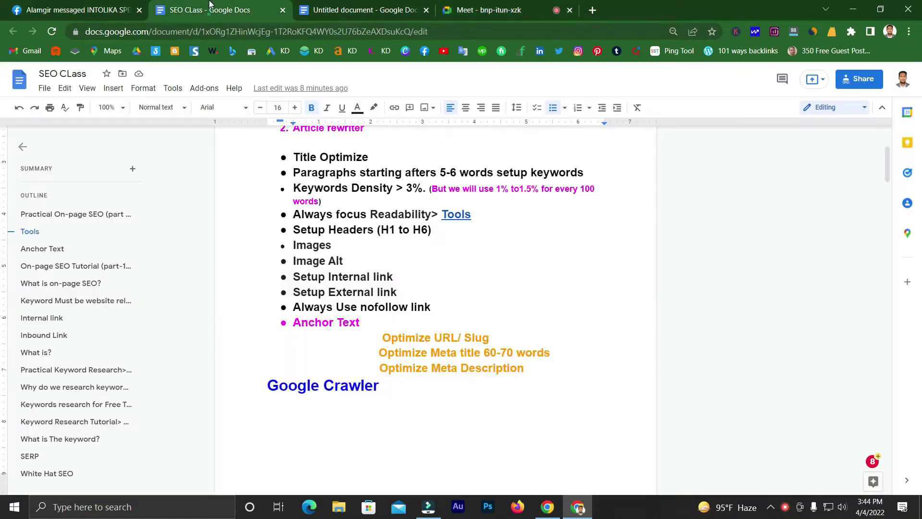
pyautogui.scroll(-1, 356, 269)
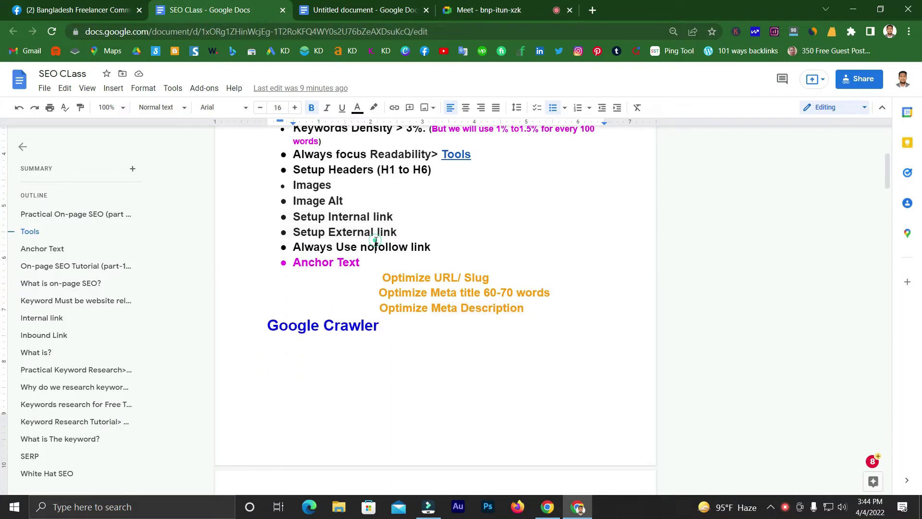
# Step: Highlight parts of the nofollow, "Anchor Text", "Setup Internal link" and "Setup External link" bullets in turn while explaining them
pyautogui.moveTo(365, 244); pyautogui.dragTo(361, 245)
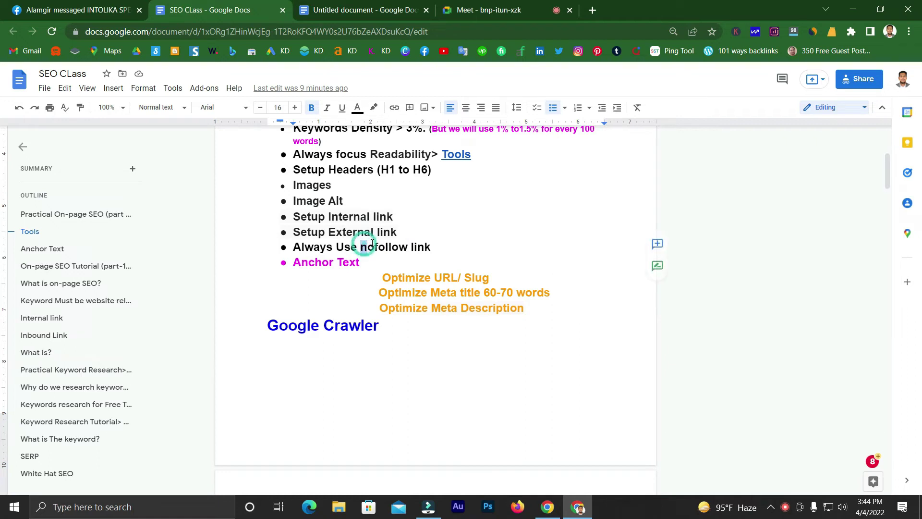
pyautogui.moveTo(296, 264); pyautogui.dragTo(362, 260)
pyautogui.click(340, 263)
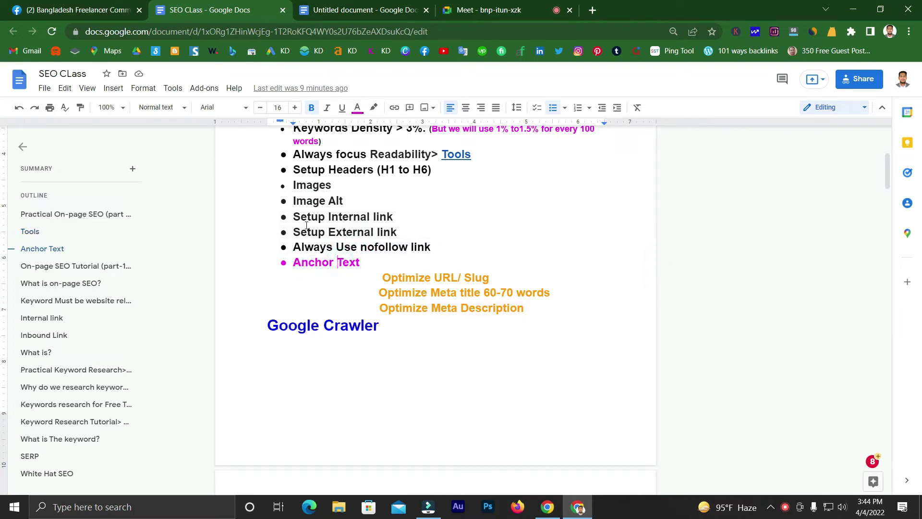
pyautogui.moveTo(320, 219); pyautogui.dragTo(361, 219)
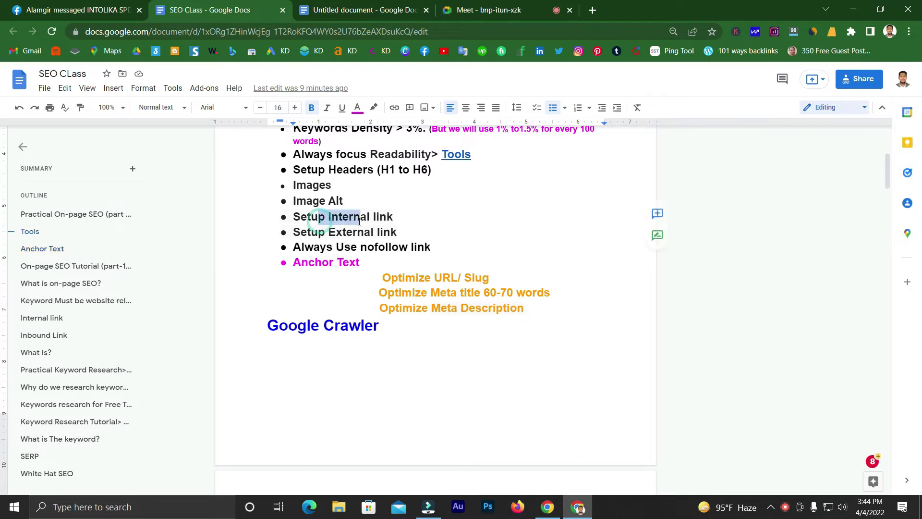
pyautogui.moveTo(292, 263); pyautogui.dragTo(362, 262)
pyautogui.click(356, 244)
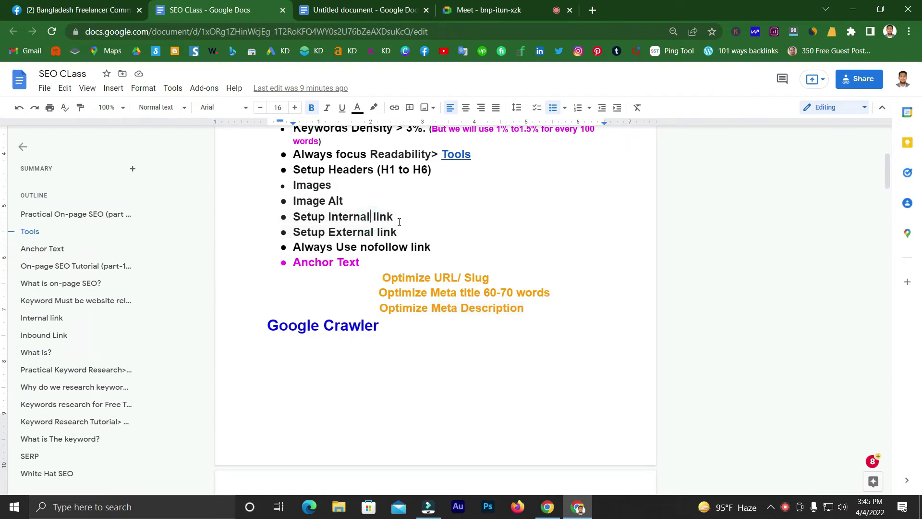
pyautogui.moveTo(398, 231); pyautogui.dragTo(296, 232)
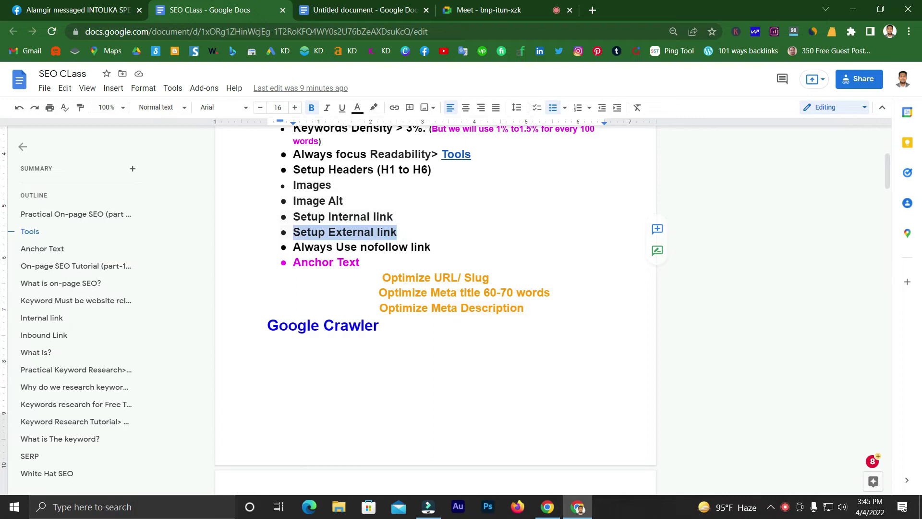
pyautogui.click(308, 263)
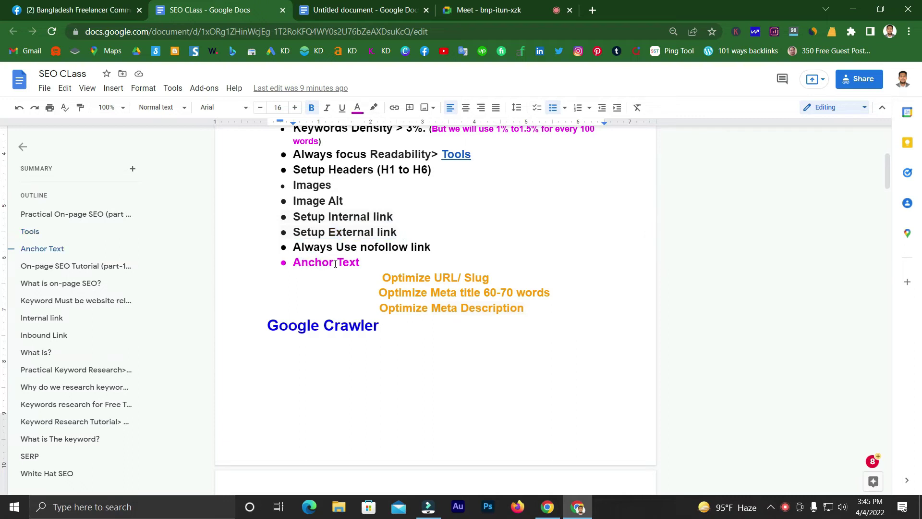
pyautogui.click(364, 260)
# Step: Admit the waiting participant to the Google Meet call, and check the newest messages in the Facebook class group chat
pyautogui.click(502, 12)
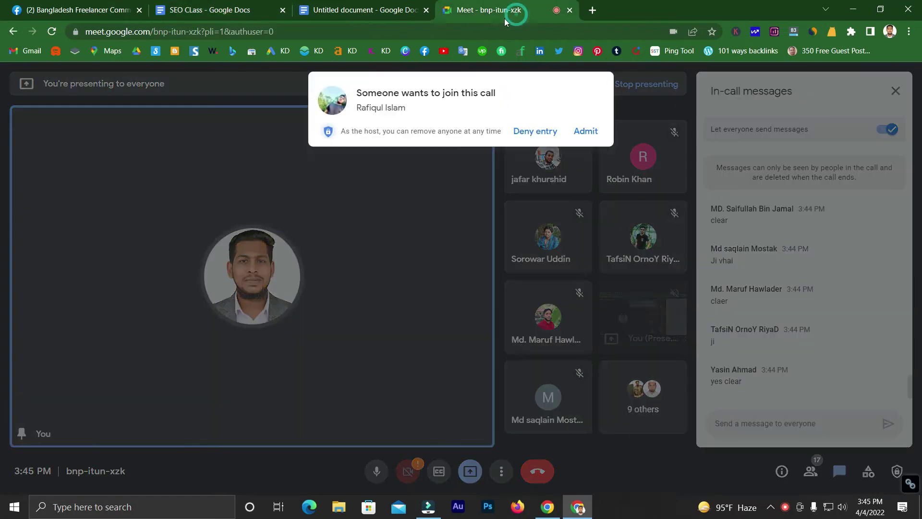
pyautogui.click(585, 131)
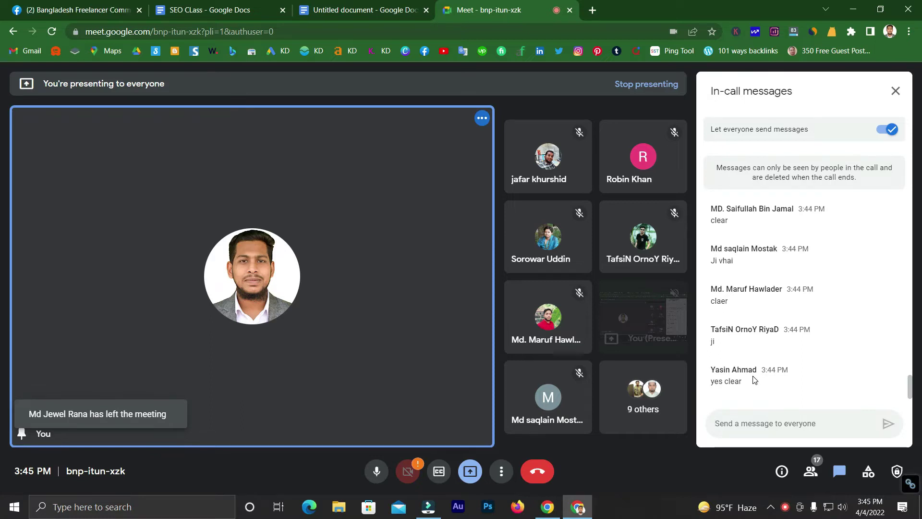
pyautogui.click(48, 10)
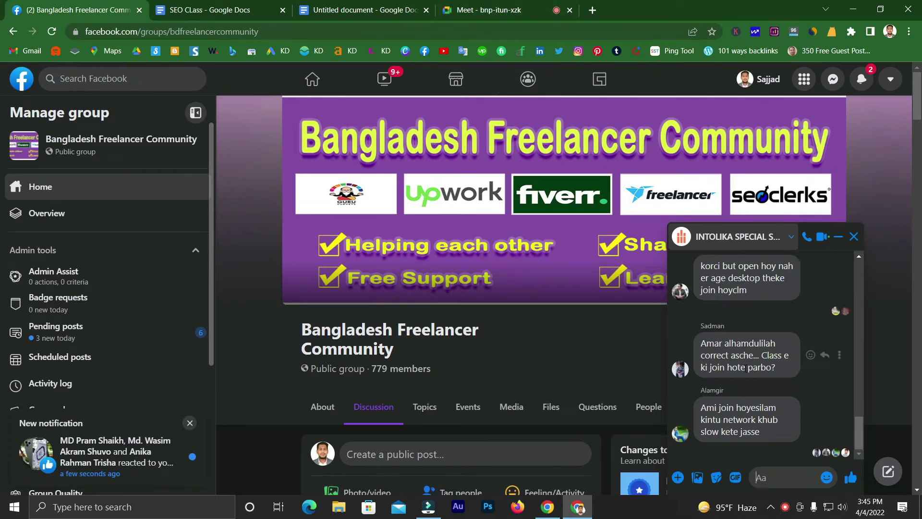
pyautogui.scroll(2, 745, 368)
pyautogui.click(468, 4)
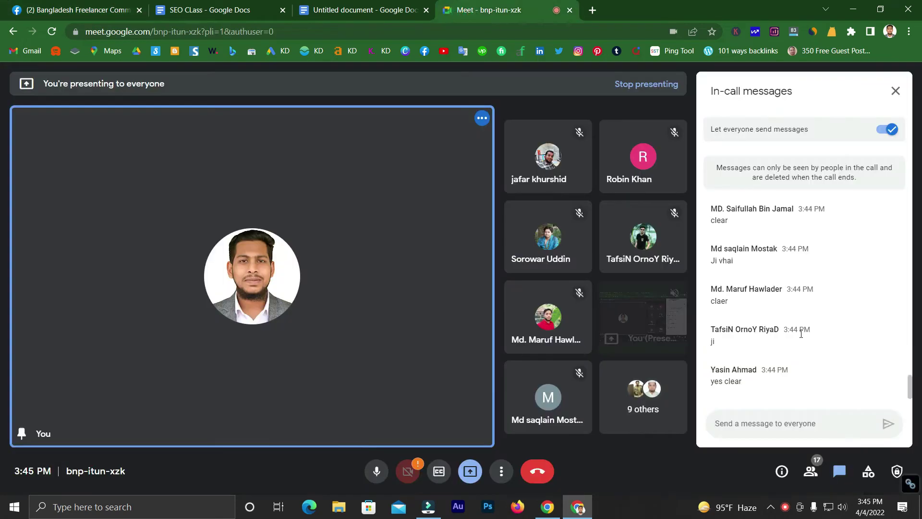
# Step: Look through the list of people in the call, and mute the newly admitted participant for everyone
pyautogui.click(811, 471)
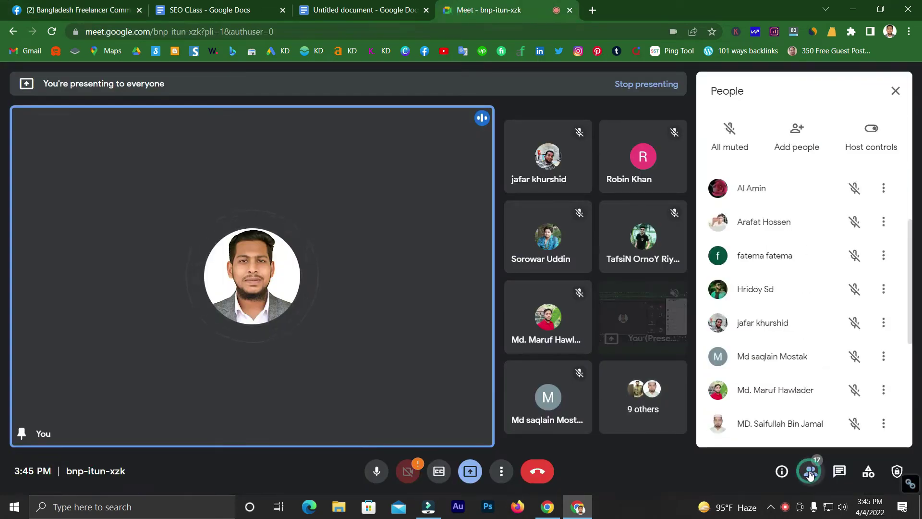
pyautogui.scroll(-5, 801, 269)
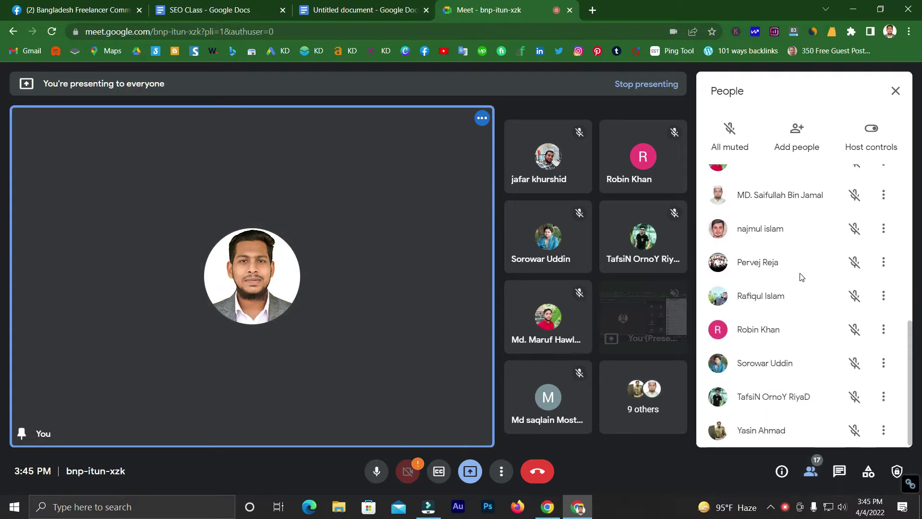
pyautogui.scroll(3, 801, 274)
pyautogui.scroll(4, 800, 281)
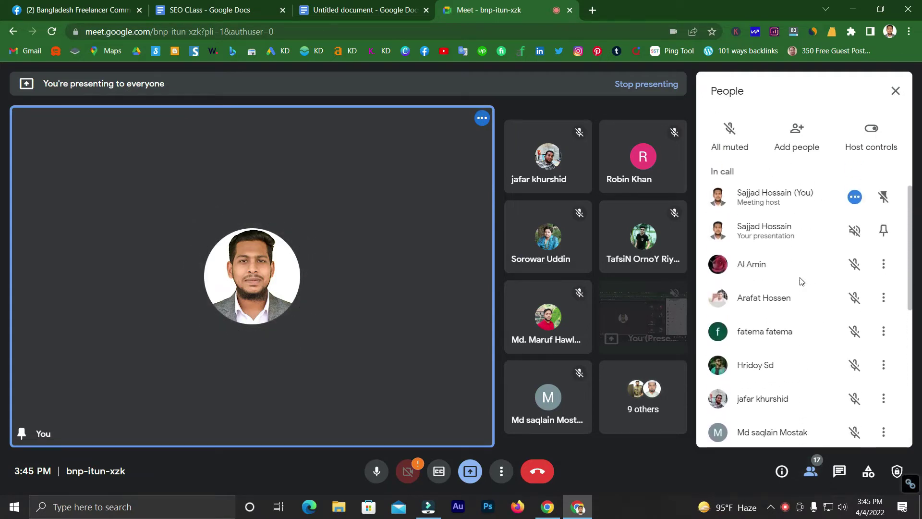
pyautogui.scroll(-6, 801, 281)
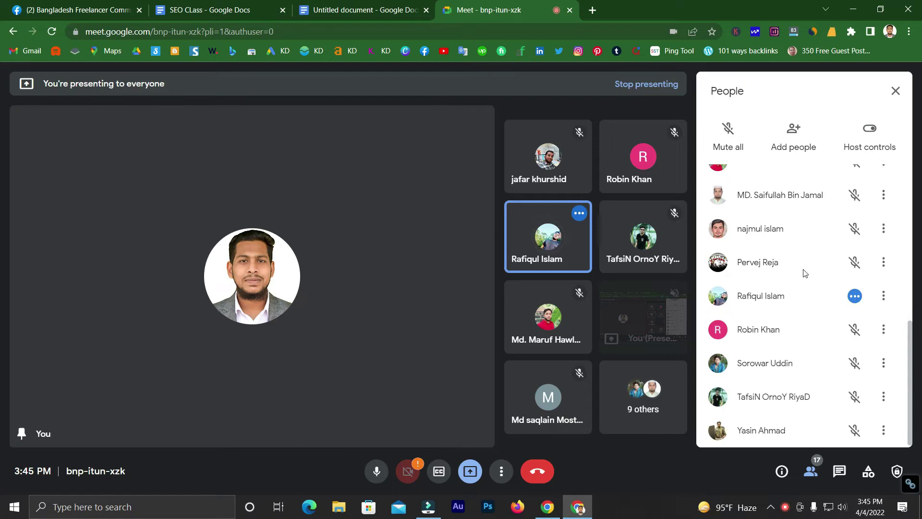
pyautogui.click(550, 237)
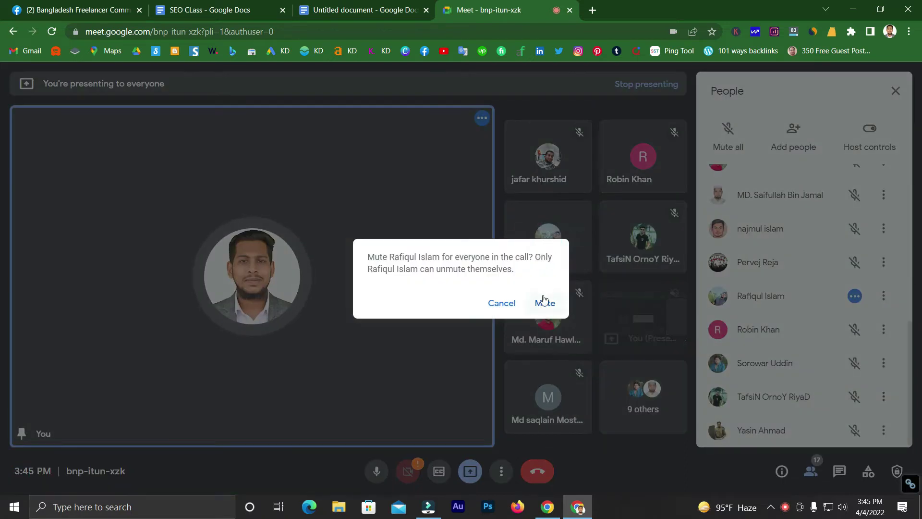
pyautogui.click(543, 303)
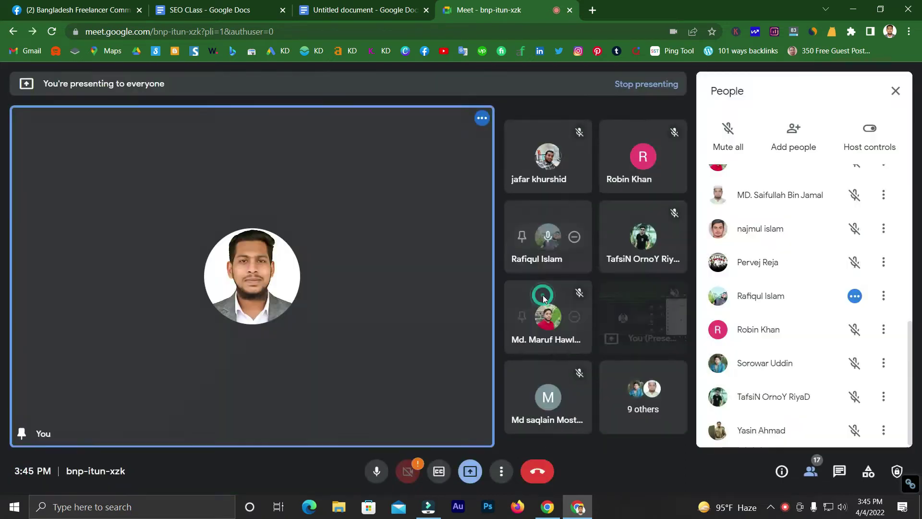
# Step: Close the participant list, and reopen the in-call messages to read the participants' replies
pyautogui.click(895, 90)
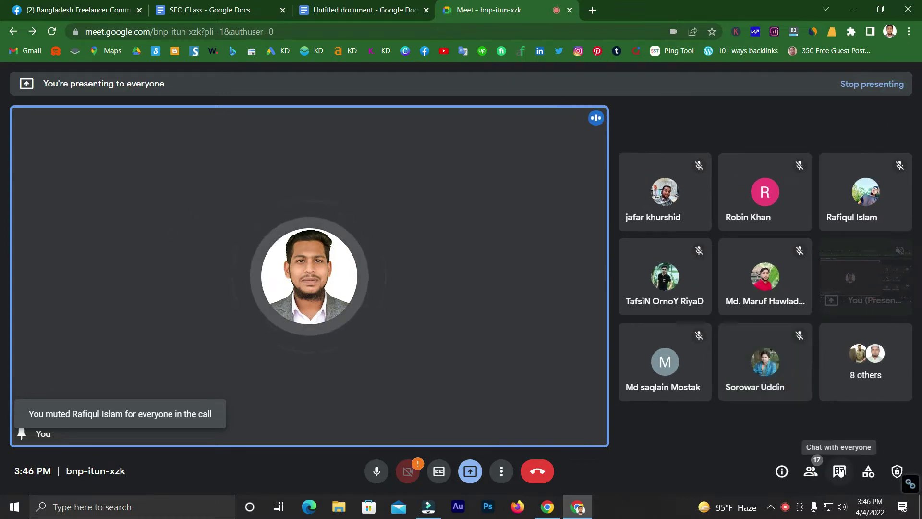
pyautogui.click(839, 472)
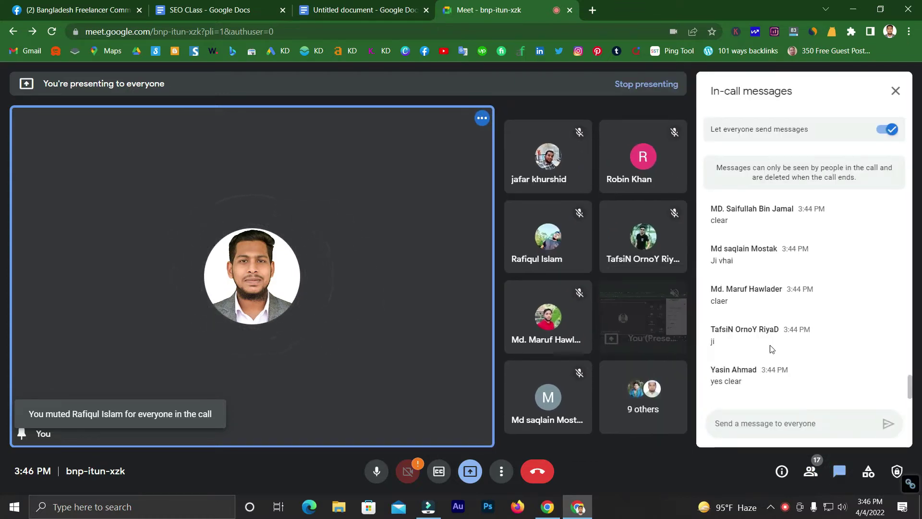
pyautogui.click(750, 428)
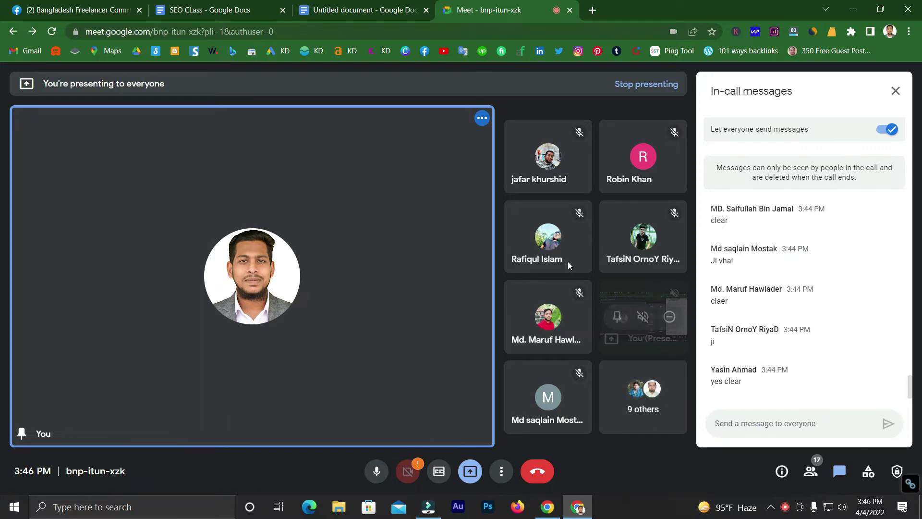
pyautogui.moveTo(554, 237)
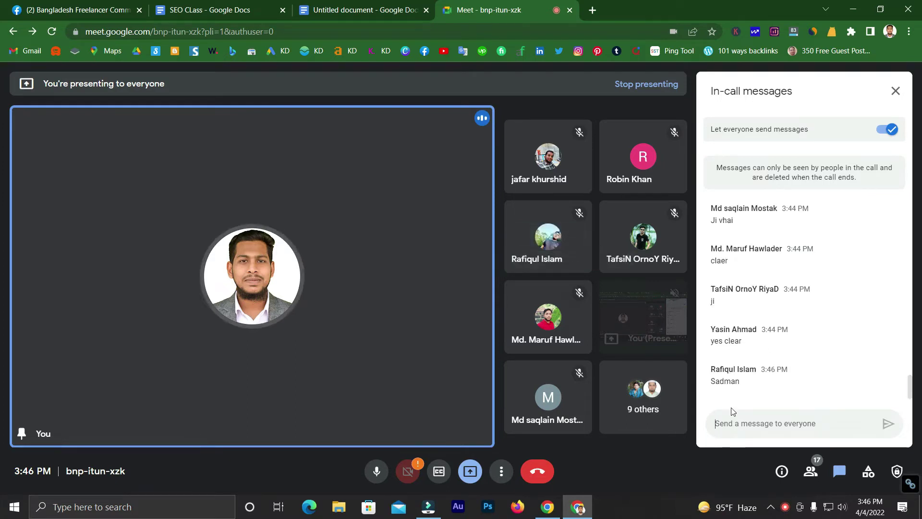
pyautogui.click(730, 426)
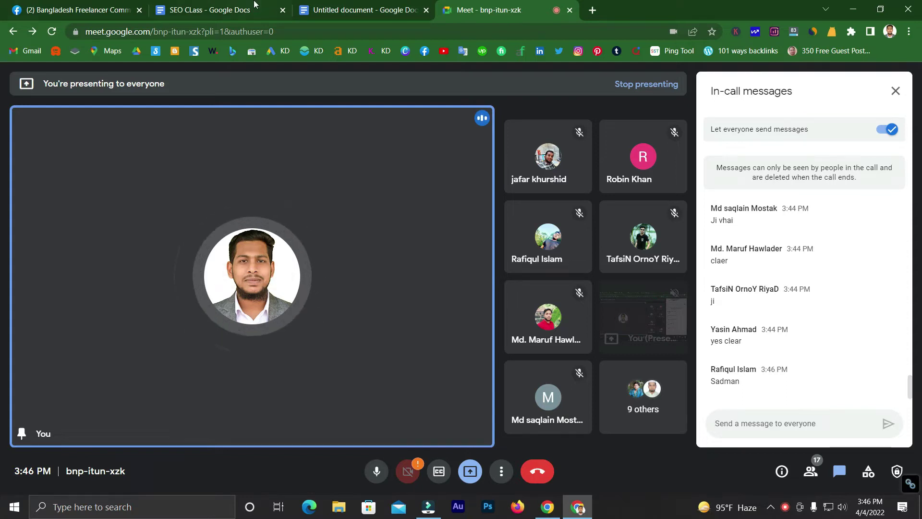
# Step: Return to the SEO CLass document, and highlight the "Optimize URL/ Slug" and "Optimize Meta title 60-70 words" lines
pyautogui.click(238, 6)
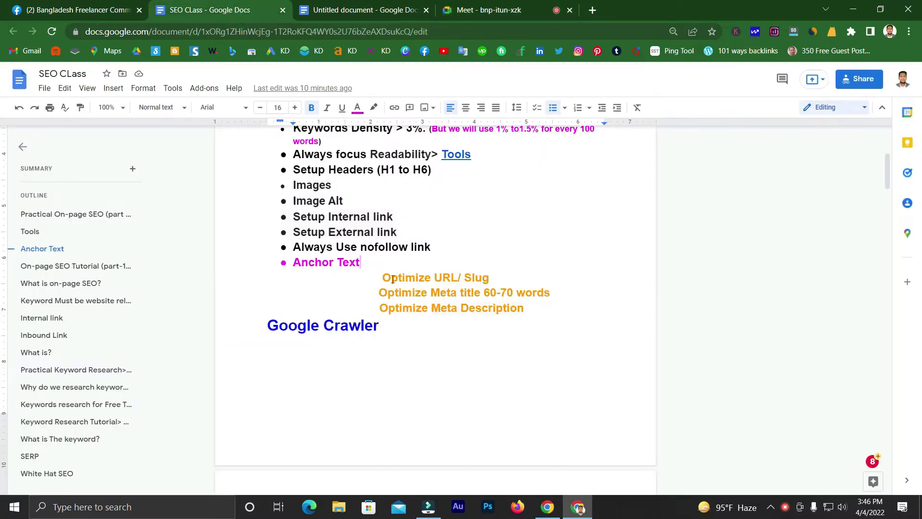
pyautogui.moveTo(384, 278); pyautogui.dragTo(483, 277)
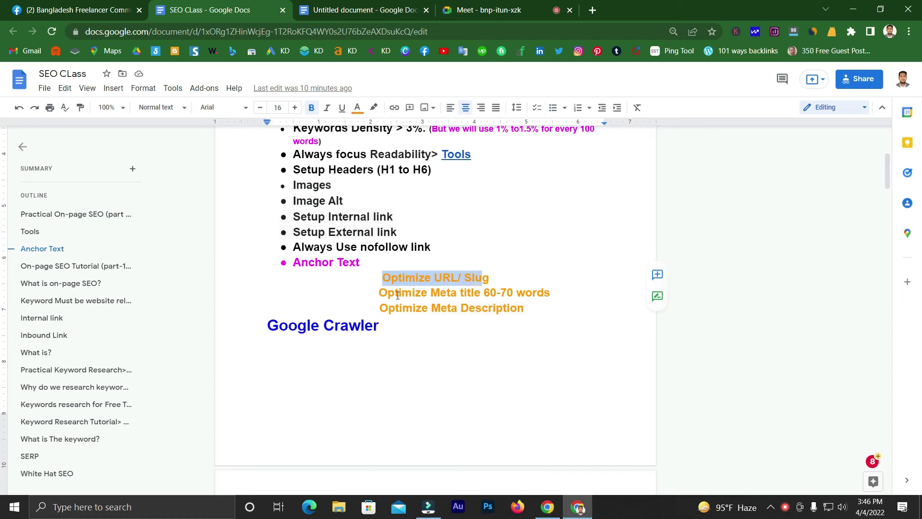
pyautogui.click(392, 294)
pyautogui.moveTo(392, 294); pyautogui.dragTo(490, 295)
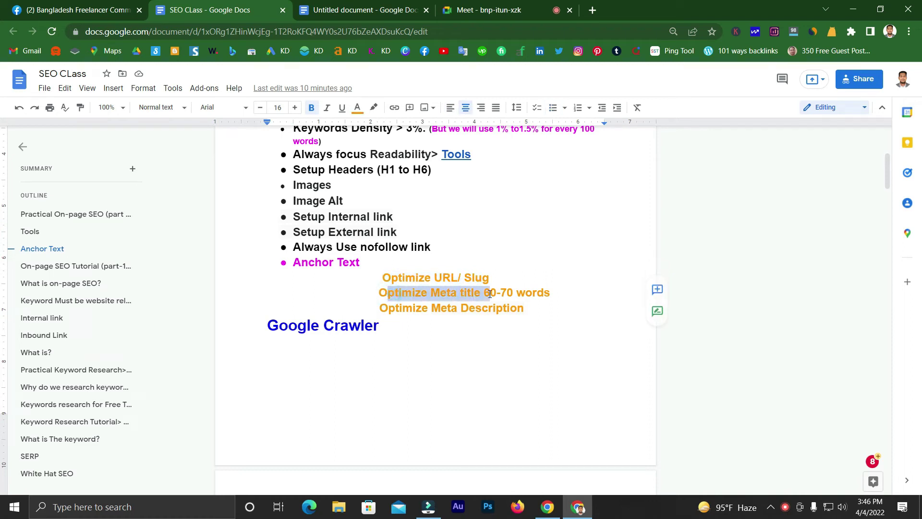
pyautogui.click(490, 295)
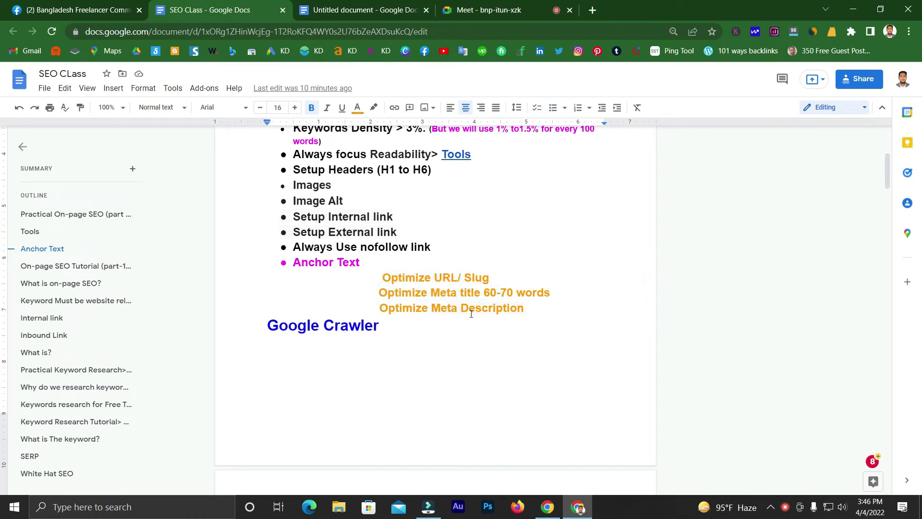
# Step: Try left alignment on the "Optimize URL/ Slug" line, and restore its centred alignment
pyautogui.click(383, 277)
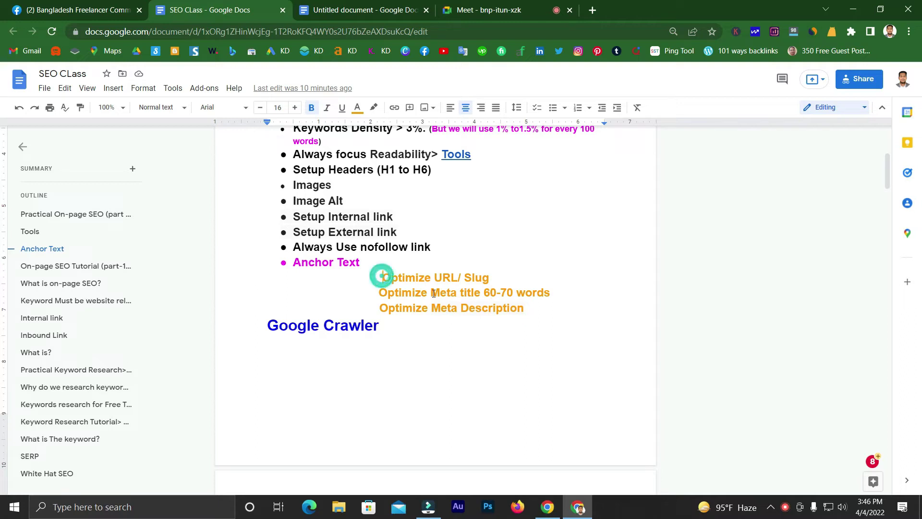
pyautogui.hotkey('ctrl', 'shift', 'l')
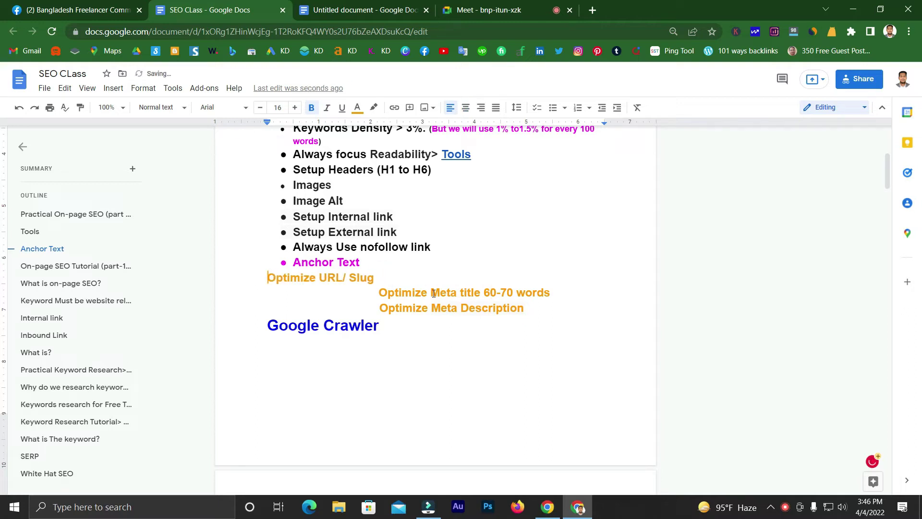
pyautogui.hotkey('ctrl', 'shift', 'e')
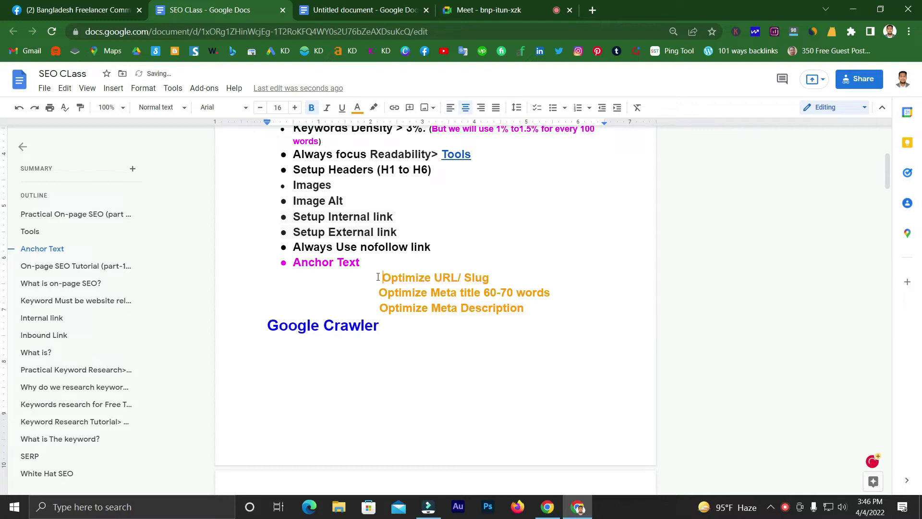
# Step: Highlight the three orange lines on optimizing URL/slug, meta title and meta description, and check the in-call messages in Google Meet
pyautogui.moveTo(390, 278); pyautogui.dragTo(522, 308)
pyautogui.click(451, 308)
pyautogui.moveTo(382, 278); pyautogui.dragTo(536, 312)
pyautogui.click(480, 296)
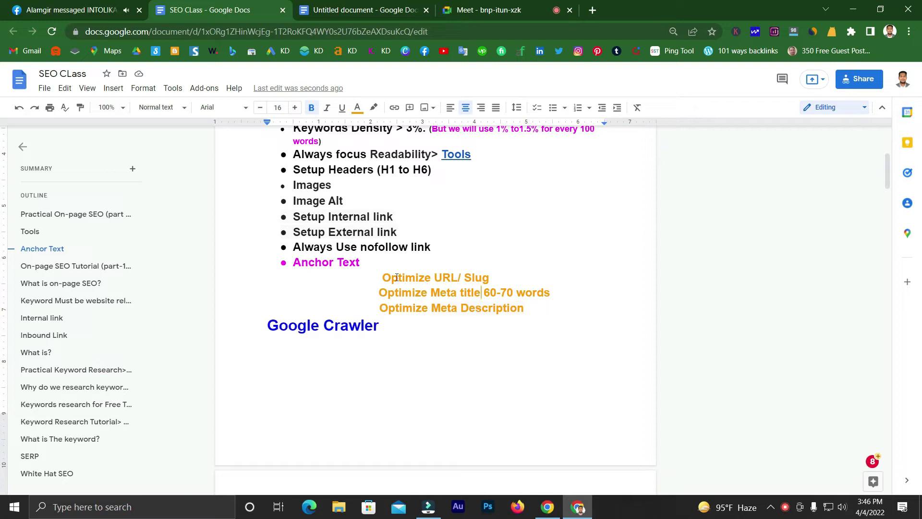
pyautogui.moveTo(383, 278); pyautogui.dragTo(516, 314)
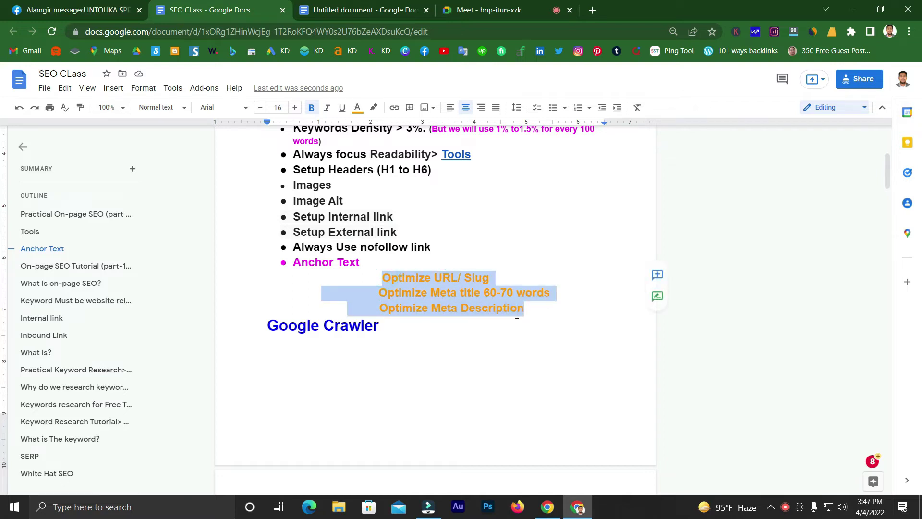
pyautogui.click(523, 4)
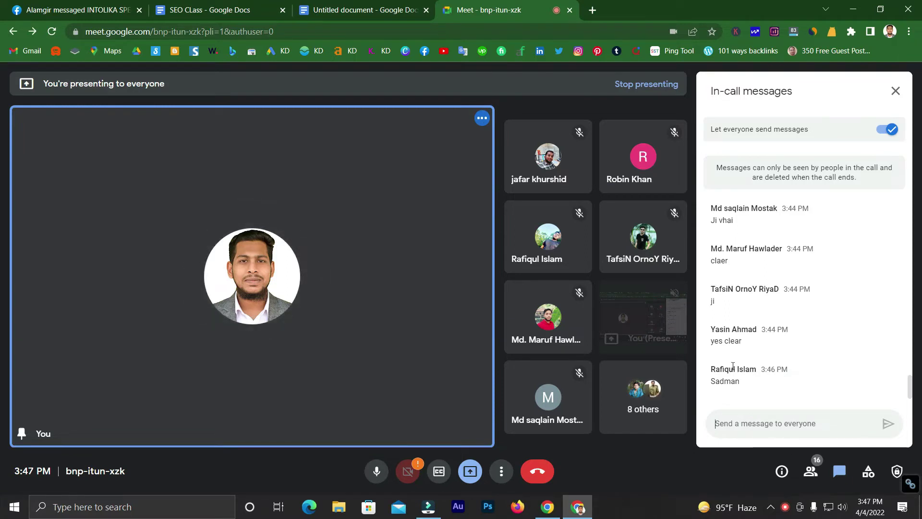
# Step: Back in the SEO CLass document, select the notes from the "100% Unique Content/ Article/ paragraph" line through the "Anchor Text" bullet
pyautogui.click(187, 5)
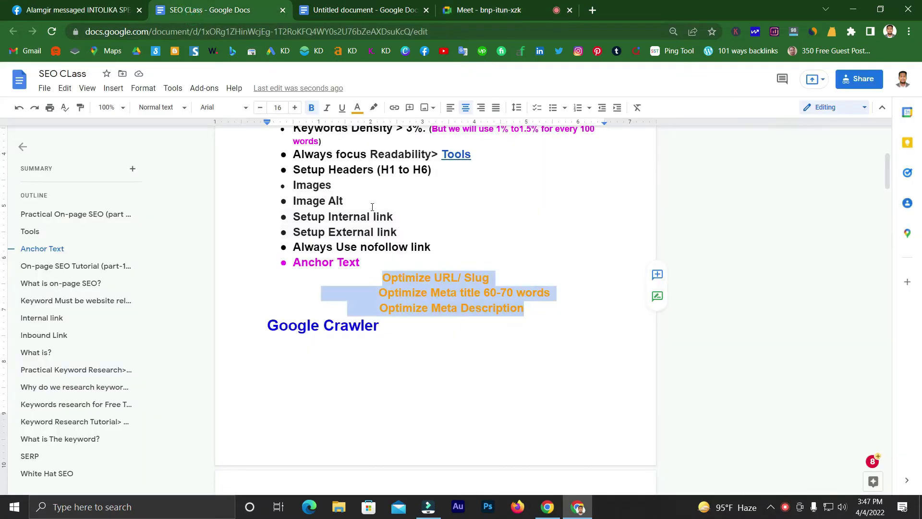
pyautogui.scroll(5, 382, 314)
pyautogui.click(270, 246)
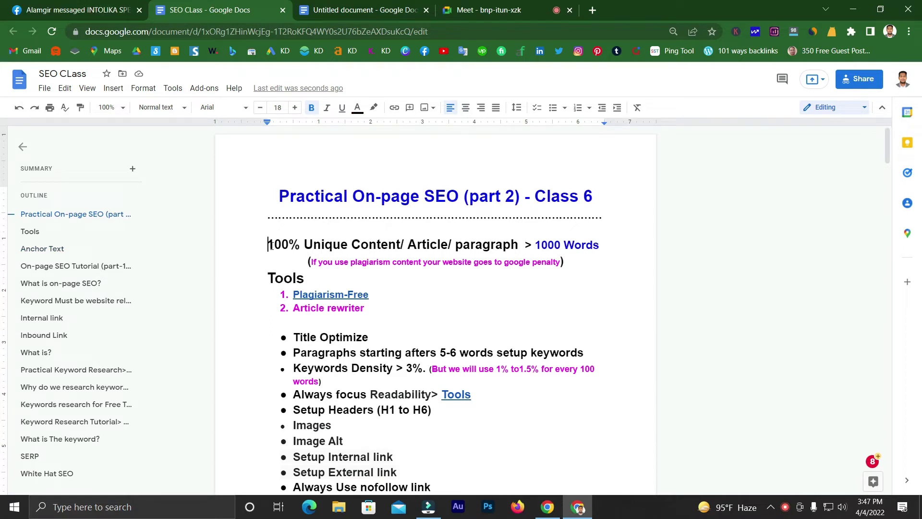
pyautogui.tripleClick(272, 245)
pyautogui.scroll(-1, 283, 263)
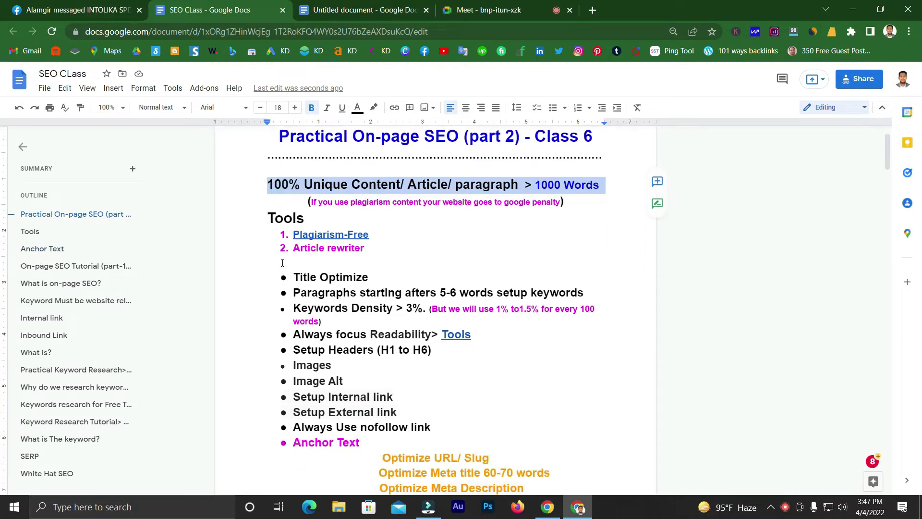
pyautogui.scroll(-3, 282, 263)
pyautogui.keyDown('shift'); pyautogui.click(348, 262); pyautogui.keyUp('shift')
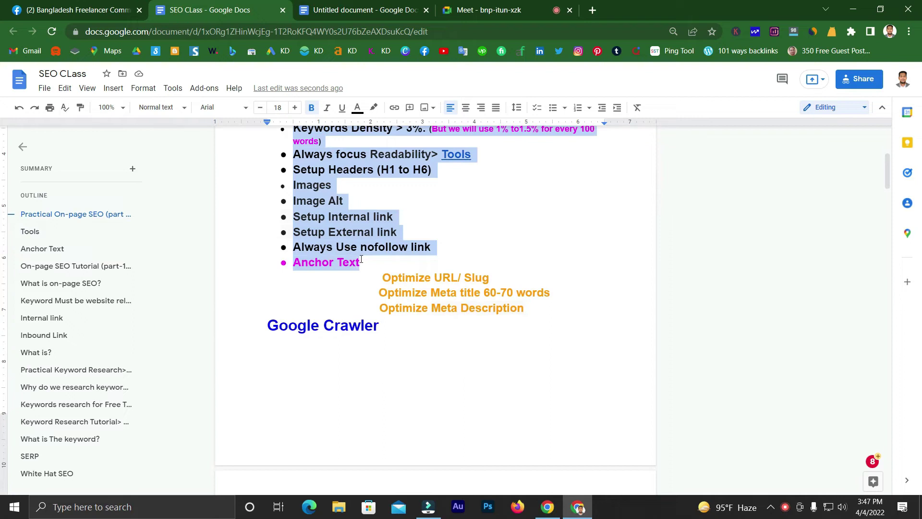
# Step: Clear the selection in the Practical On-page SEO notes, and check the in-call messages in Google Meet
pyautogui.scroll(4, 362, 259)
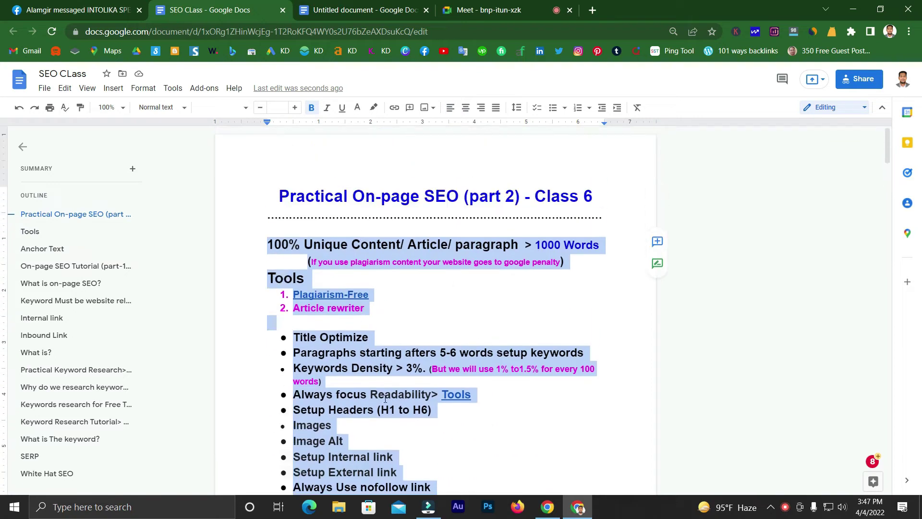
pyautogui.click(403, 291)
pyautogui.click(479, 12)
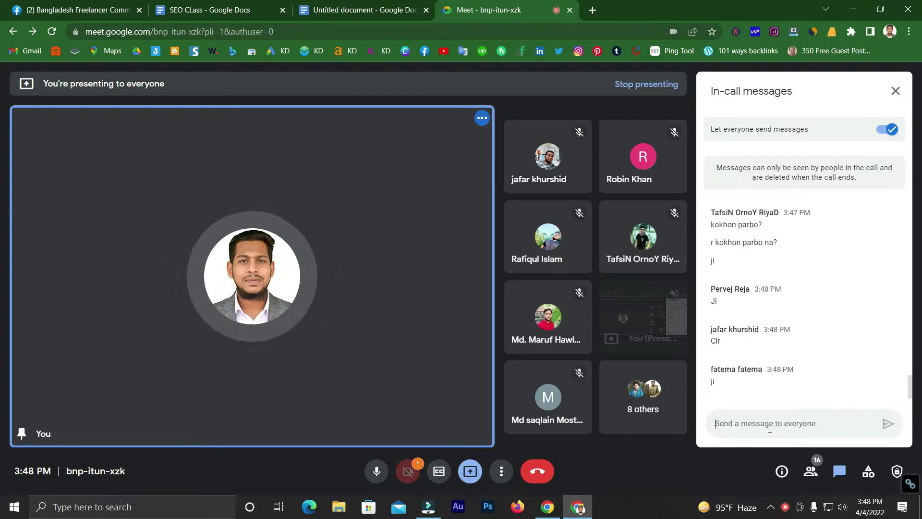
# Step: Switch to the Bangladesh Freelancer Community page on Facebook, close the open group chat, and return to the Google Meet call
pyautogui.click(62, 5)
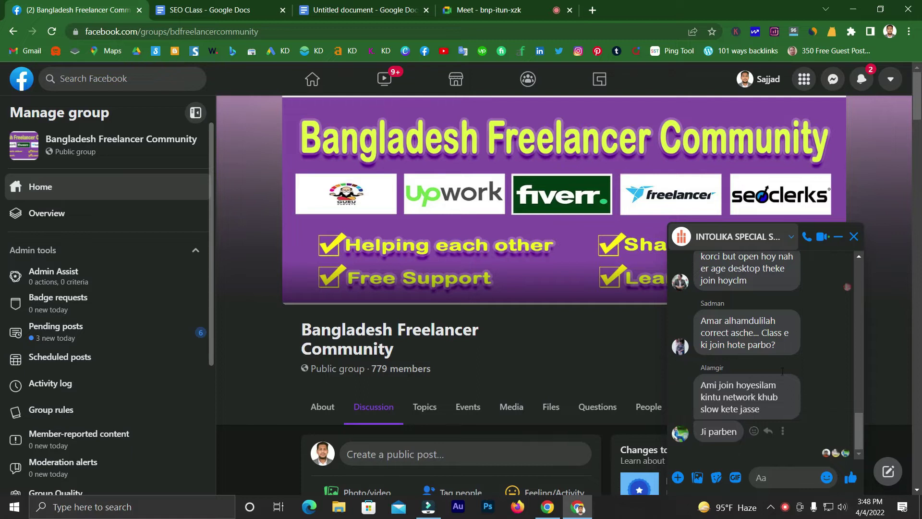
pyautogui.click(853, 238)
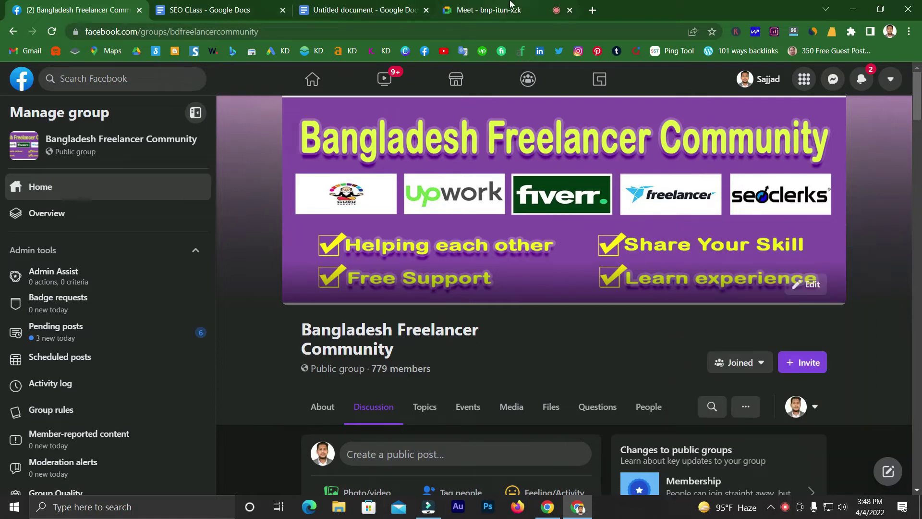
pyautogui.click(495, 10)
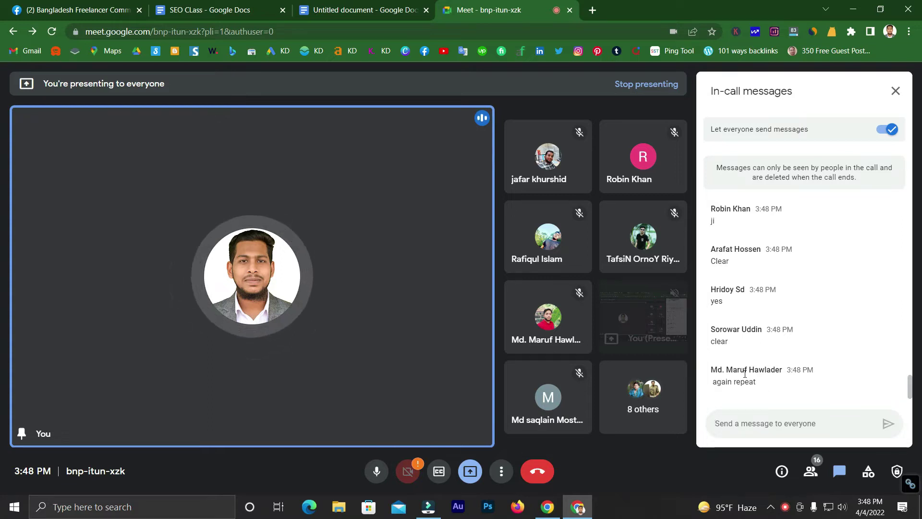
# Step: Switch to the SEO CLass document, and repeatedly highlight the orange lines from "Optimize URL/ Slug" through "Optimize Meta Description", ending with nothing selected
pyautogui.click(216, 9)
pyautogui.scroll(-5, 371, 235)
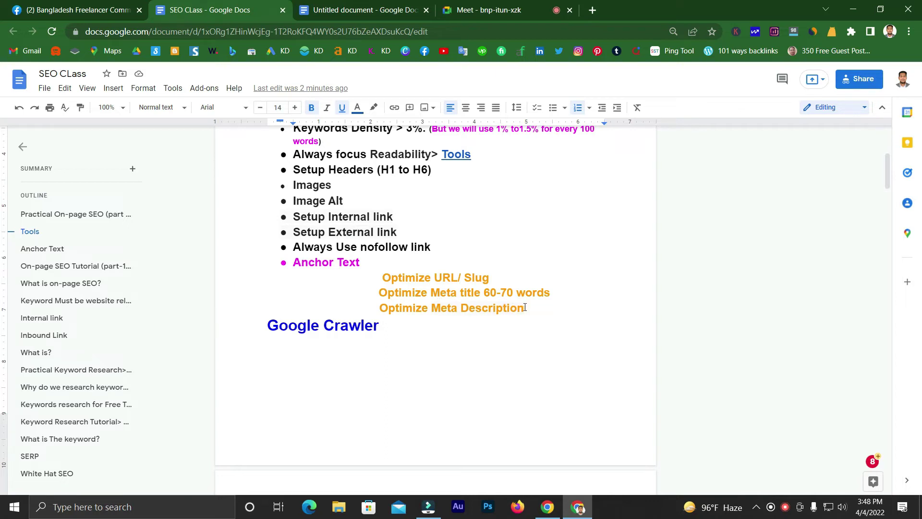
pyautogui.moveTo(520, 308); pyautogui.dragTo(397, 277)
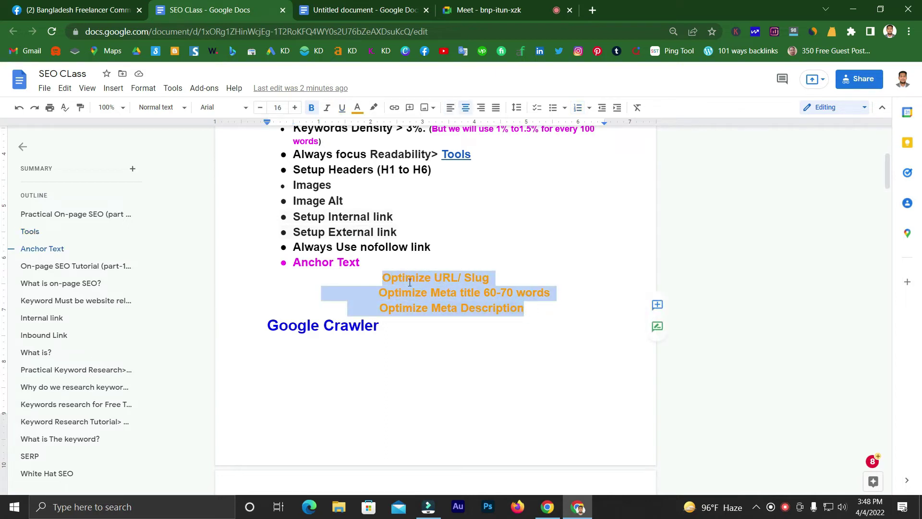
pyautogui.click(410, 283)
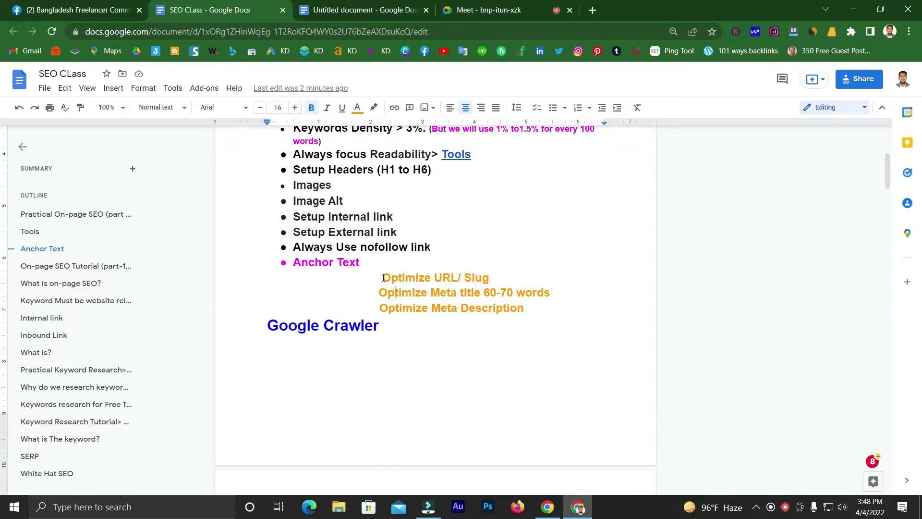
pyautogui.moveTo(382, 278); pyautogui.dragTo(525, 308)
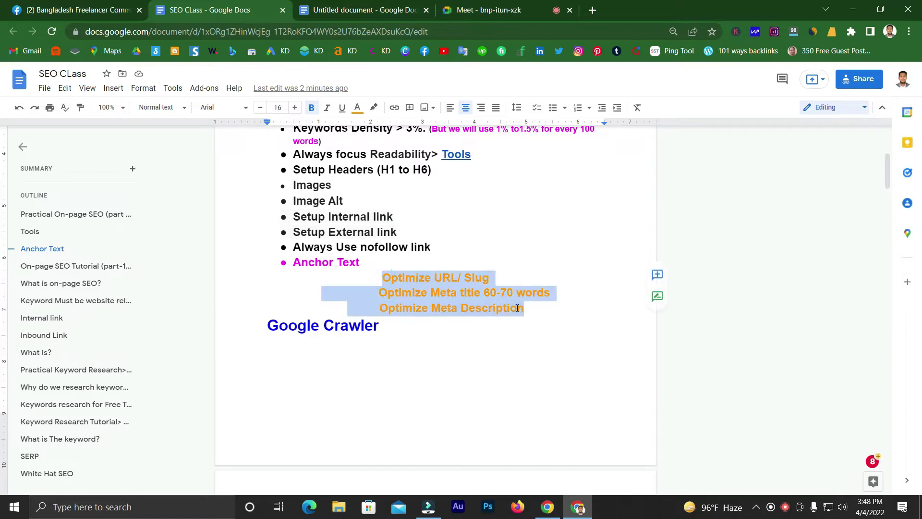
pyautogui.click(447, 291)
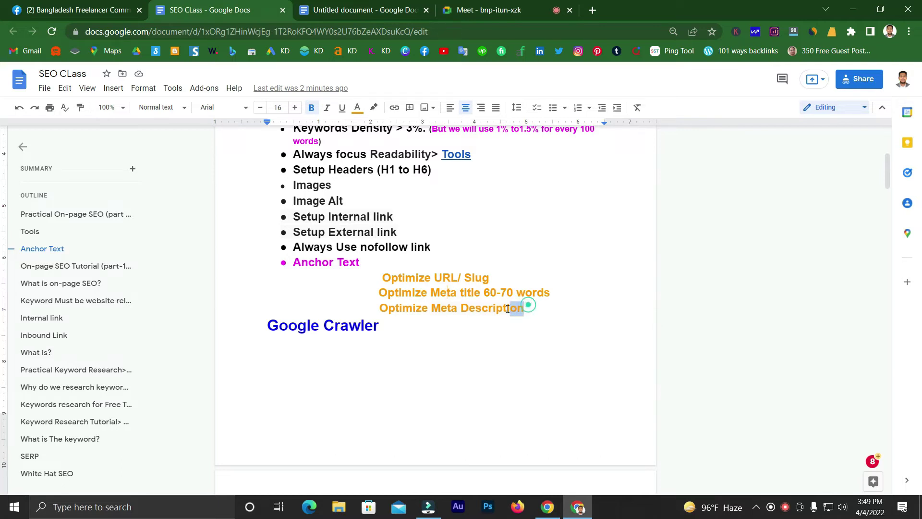
pyautogui.moveTo(528, 306); pyautogui.dragTo(387, 272)
pyautogui.click(411, 312)
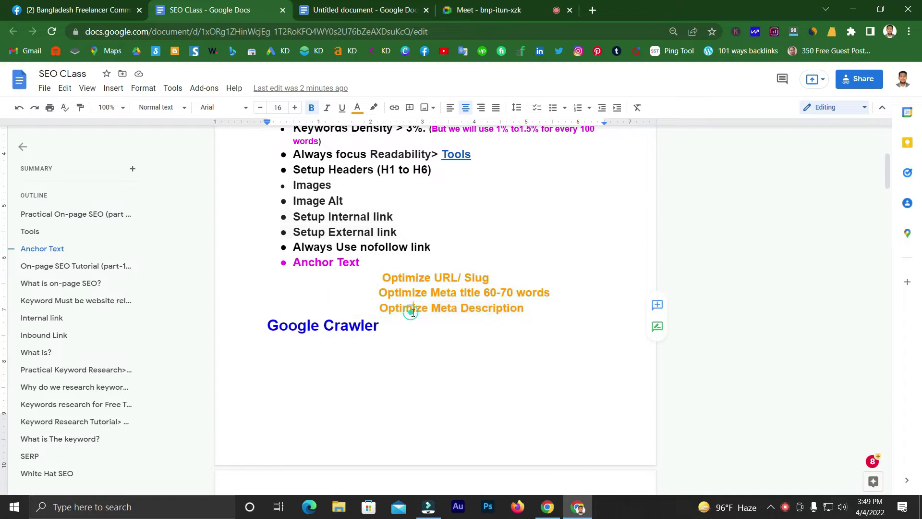
# Step: Highlight the opening notes from the "100% Unique Content/ Article/ paragraph" line through the Tools list, and clear the selection
pyautogui.scroll(1, 355, 284)
pyautogui.click(366, 325)
pyautogui.moveTo(342, 323); pyautogui.dragTo(261, 249)
pyautogui.click(393, 281)
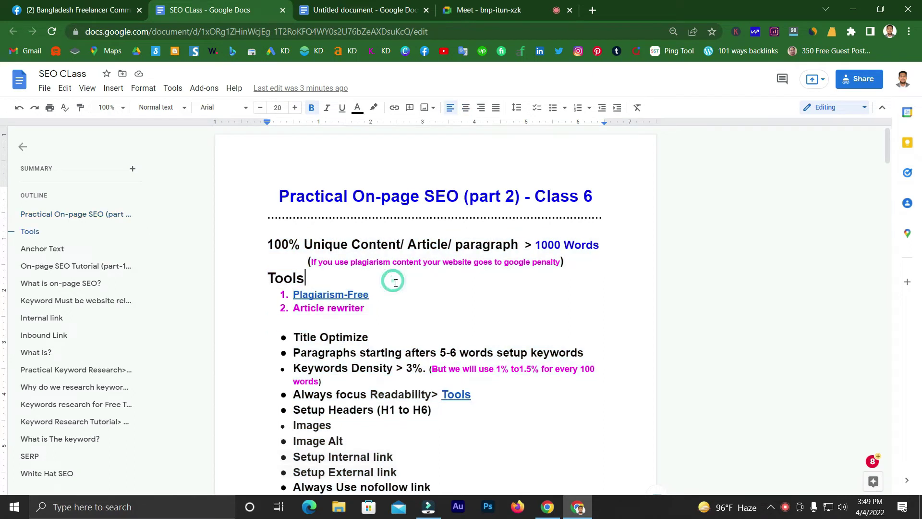
pyautogui.scroll(-3, 384, 280)
pyautogui.scroll(4, 397, 300)
# Step: Return to Google Meet and read the participants' latest replies in the in-call messages
pyautogui.click(515, 6)
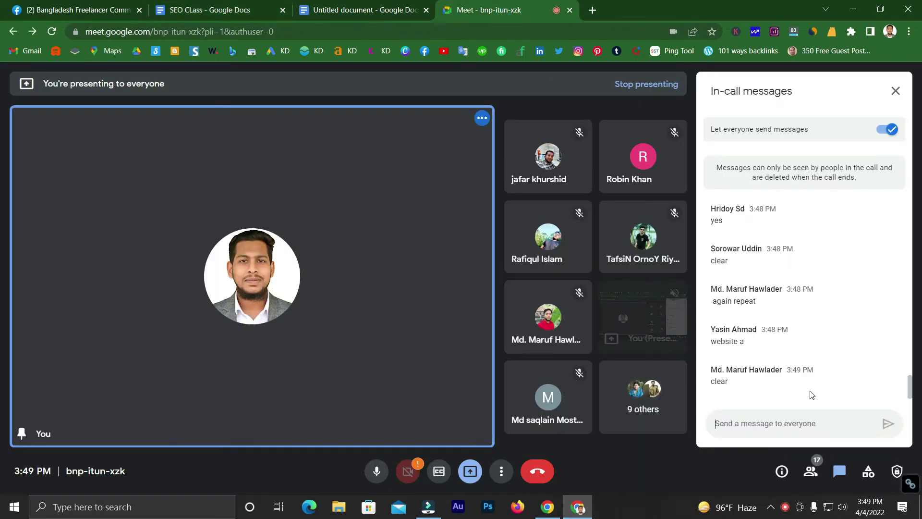
pyautogui.click(775, 427)
pyautogui.click(4, 4)
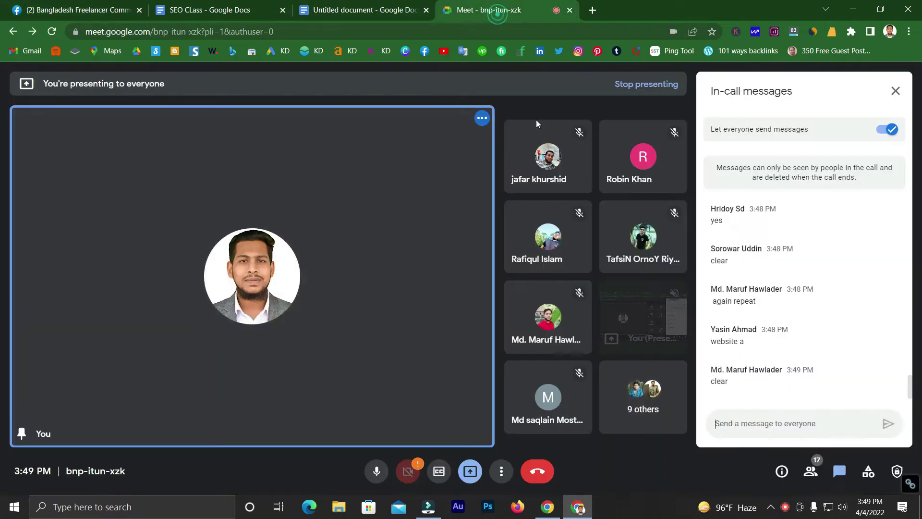
pyautogui.click(494, 7)
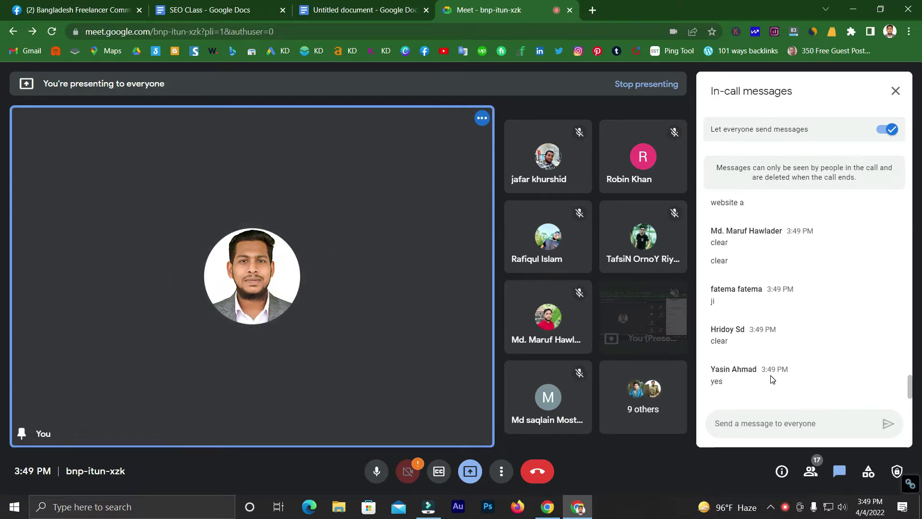
pyautogui.scroll(3, 759, 373)
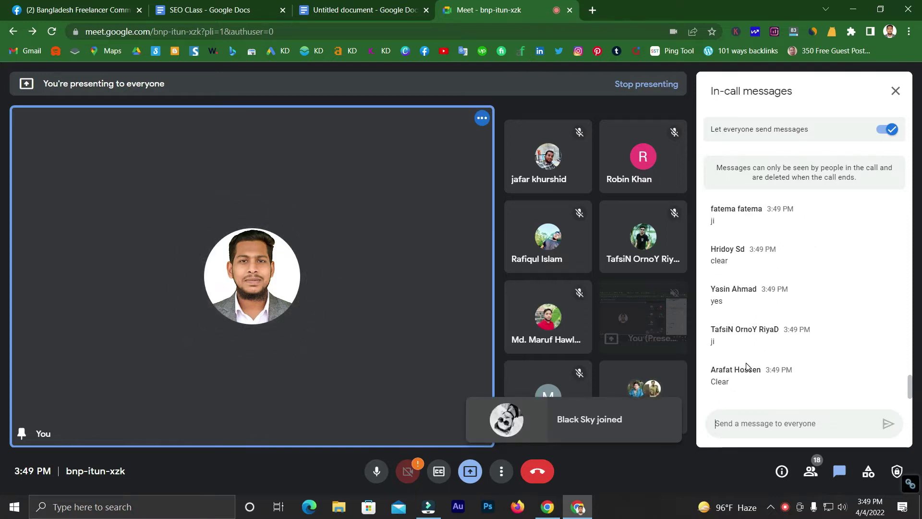
# Step: Open the meeting's participant list and look through everyone who is in the call
pyautogui.click(810, 472)
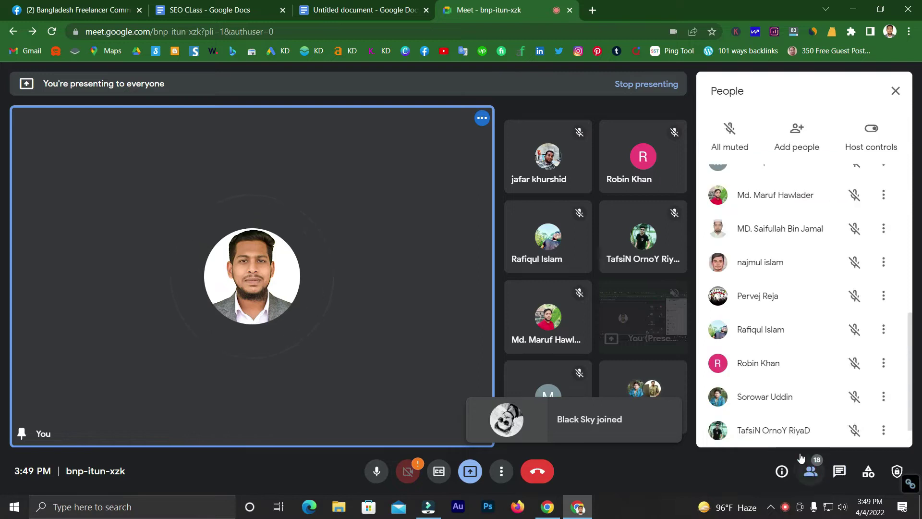
pyautogui.scroll(-2, 757, 288)
pyautogui.scroll(5, 758, 291)
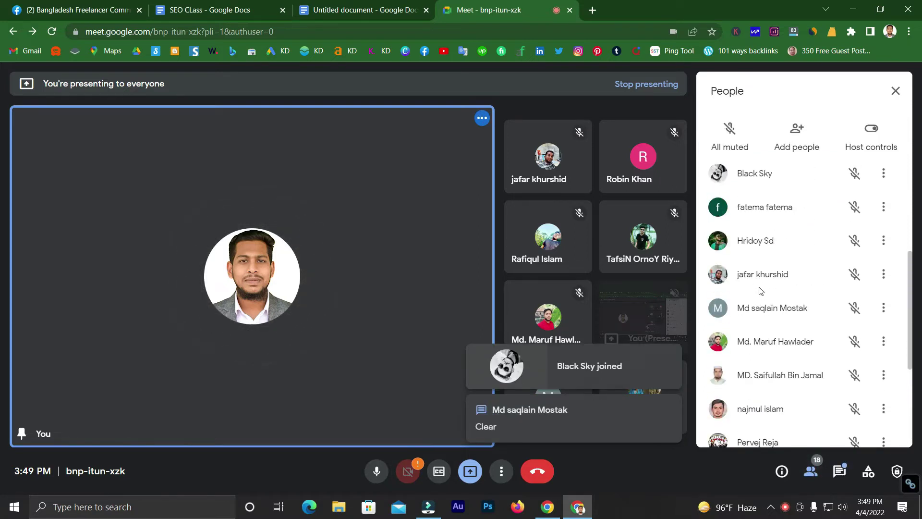
pyautogui.scroll(-10, 775, 284)
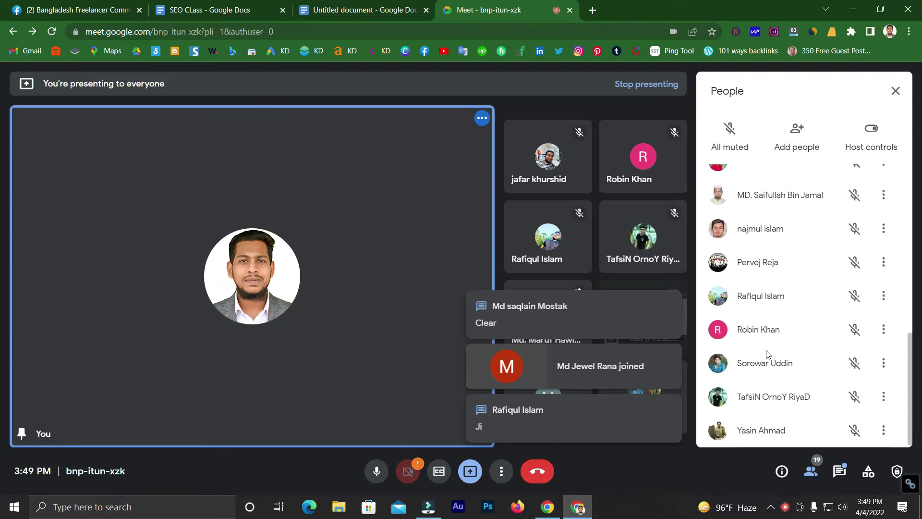
pyautogui.scroll(5, 746, 357)
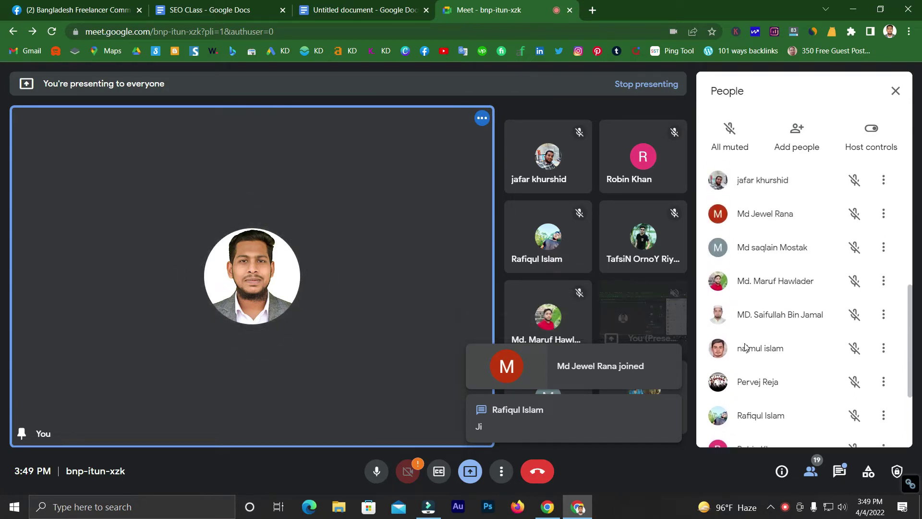
pyautogui.scroll(5, 746, 346)
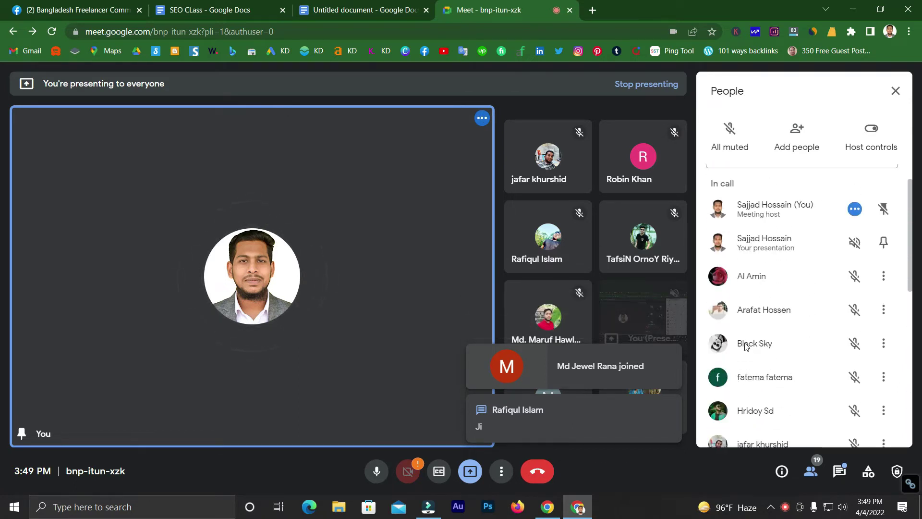
# Step: Reopen the in-call messages and read back through the participants' earlier replies
pyautogui.click(839, 471)
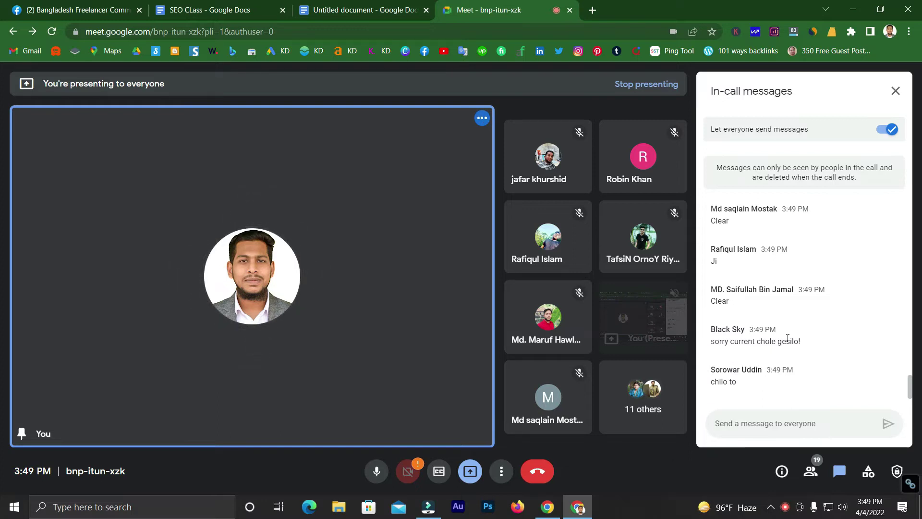
pyautogui.scroll(1, 790, 337)
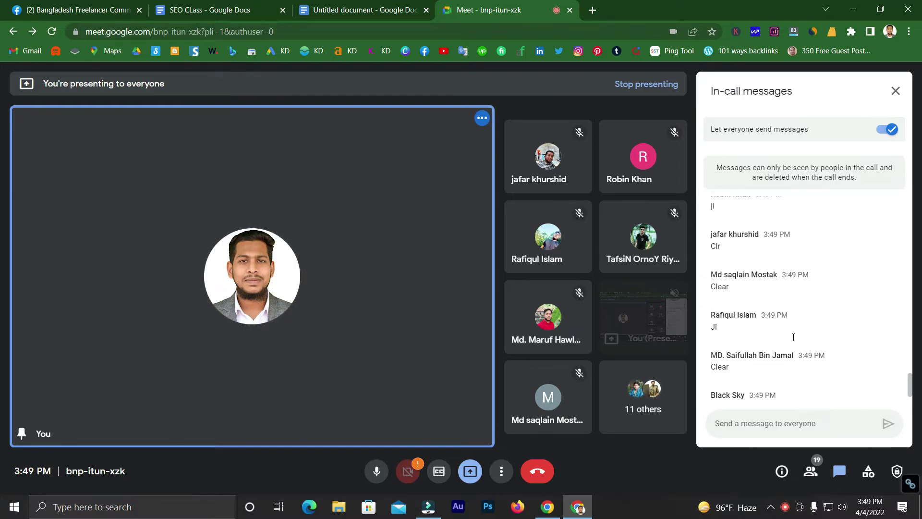
pyautogui.scroll(2, 793, 337)
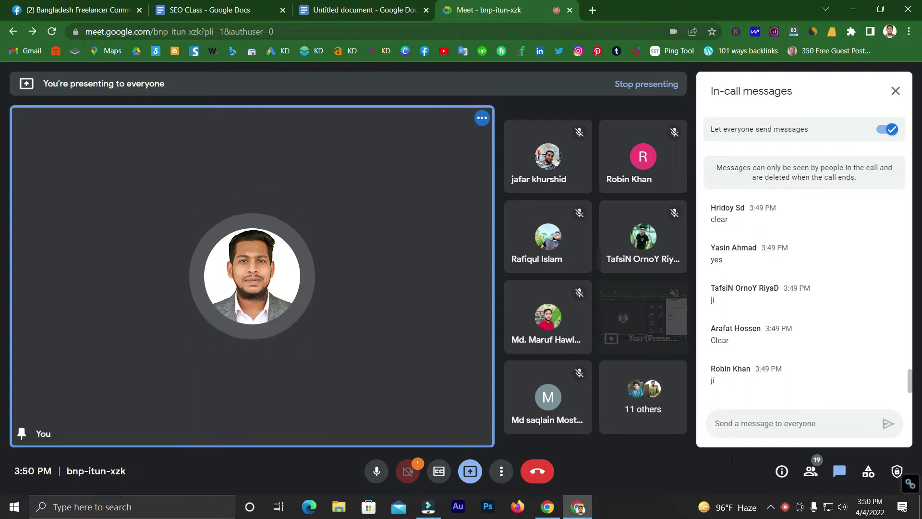
# Step: In the SEO CLass document, highlight the notes from the "100% Unique Content" line through the "Anchor Text" bullet, and clear the selection
pyautogui.click(202, 5)
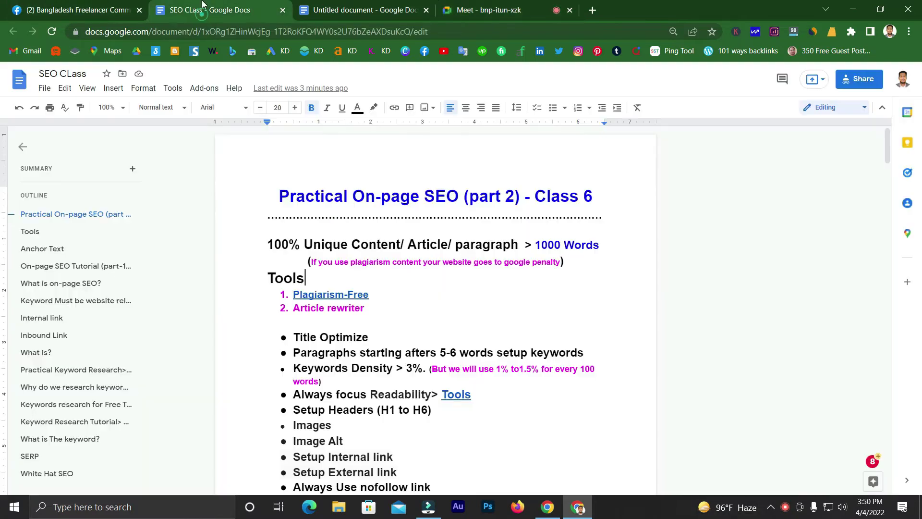
pyautogui.moveTo(268, 249); pyautogui.dragTo(355, 264)
pyautogui.scroll(-5, 289, 284)
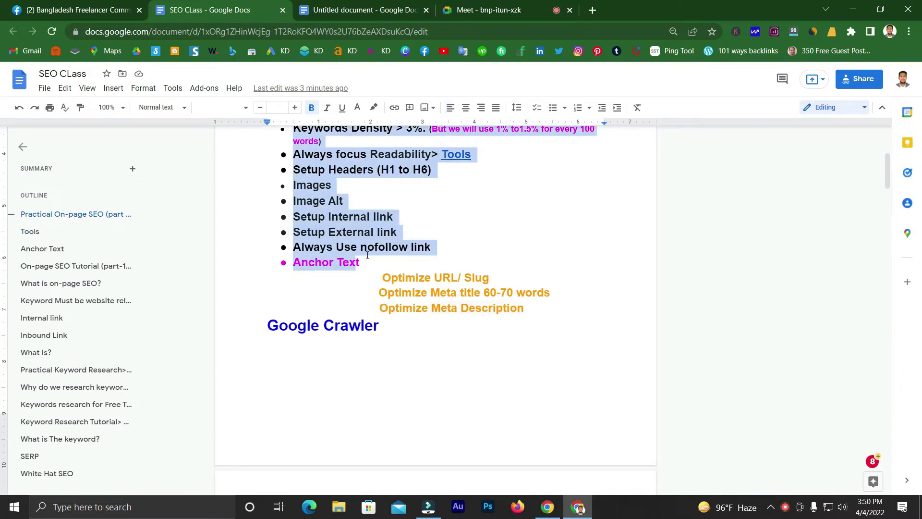
pyautogui.click(367, 232)
# Step: Check the Google Meet messages, and look through the whole "Iron Rich Foods For Pregnancy" article in the untitled Google Docs document
pyautogui.click(533, 13)
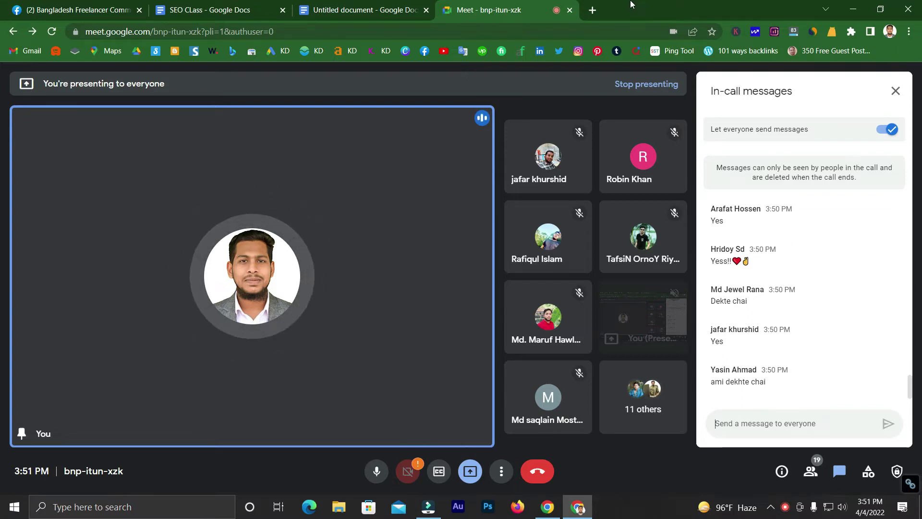
pyautogui.click(406, 5)
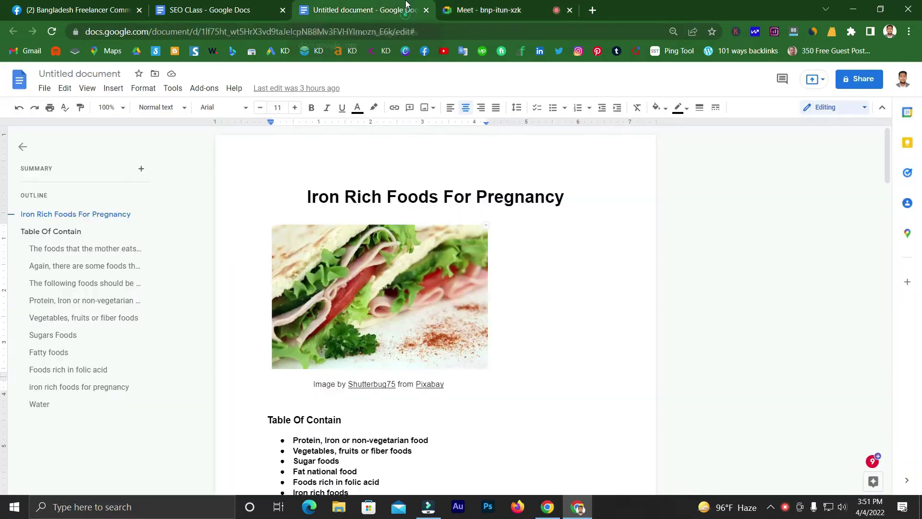
pyautogui.scroll(-20, 280, 199)
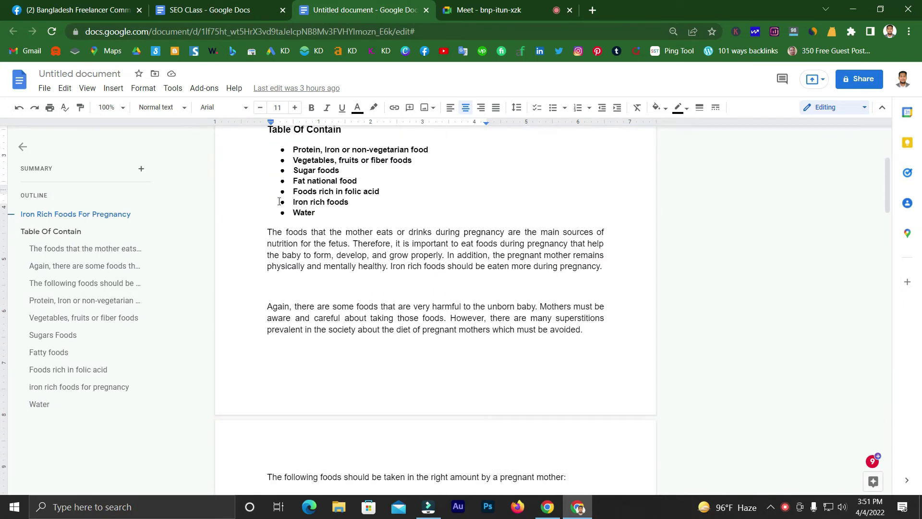
pyautogui.scroll(-15, 280, 200)
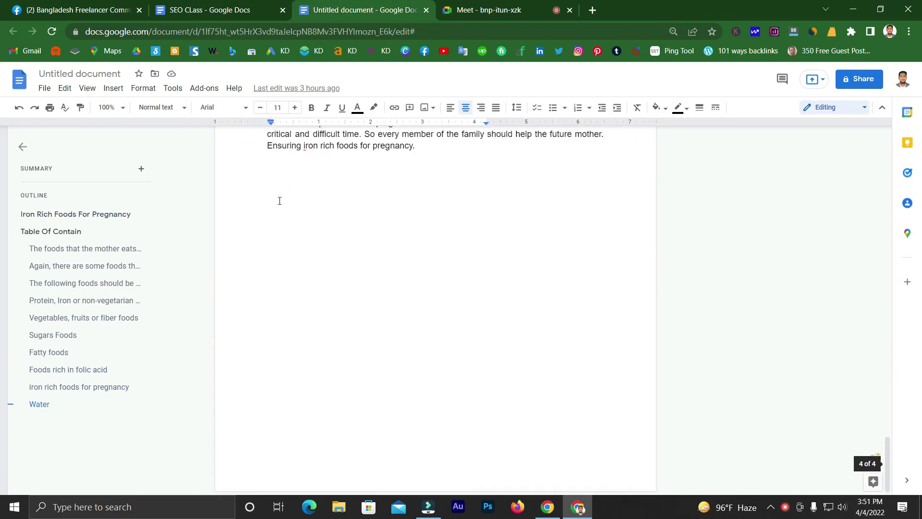
pyautogui.scroll(20, 280, 200)
pyautogui.scroll(15, 280, 200)
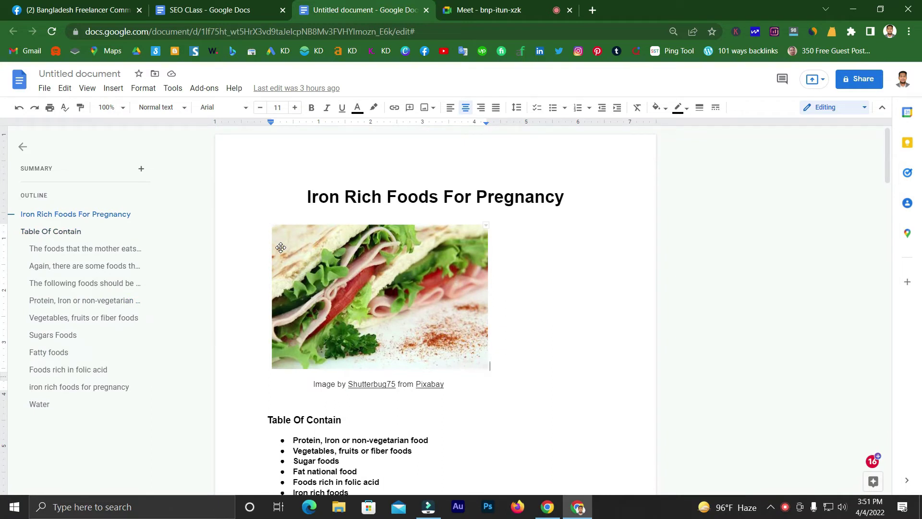
# Step: Return to the start of the "Practical On-page SEO (part 2) - Class 6" notes in SEO CLass, and switch to Google Meet
pyautogui.click(202, 10)
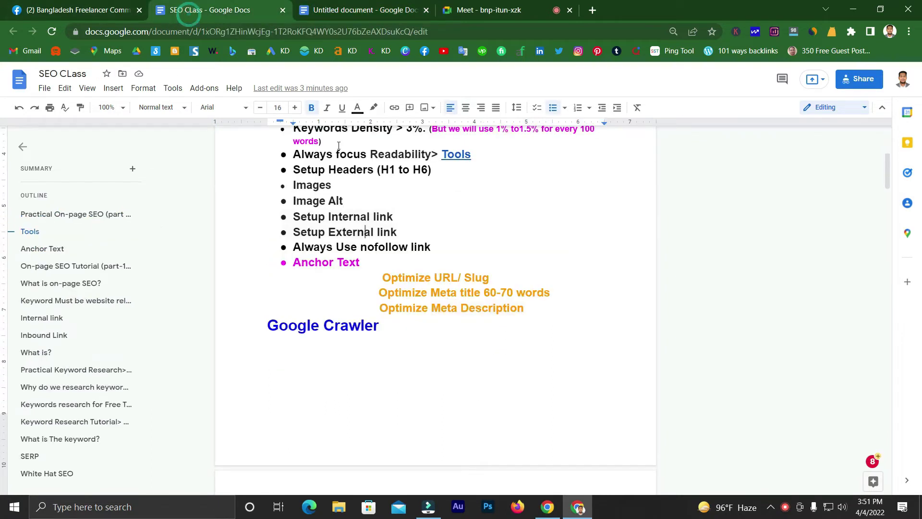
pyautogui.scroll(2, 353, 243)
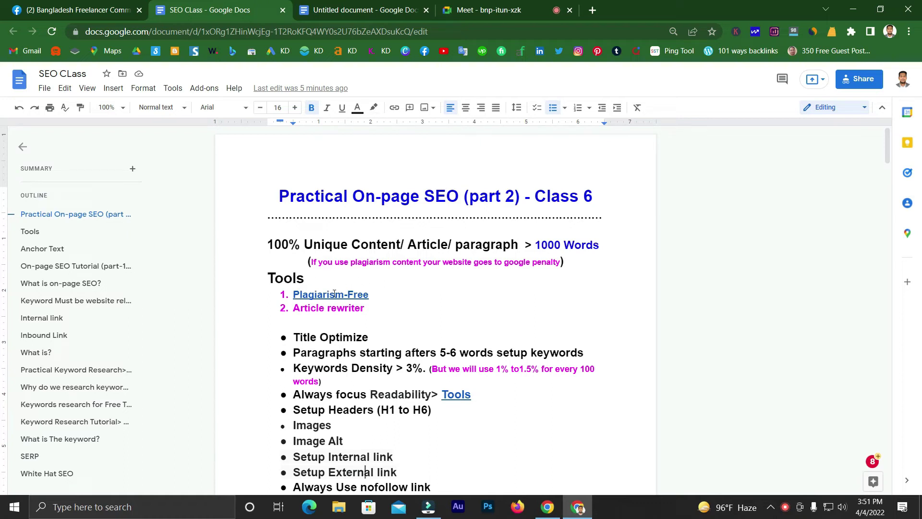
pyautogui.click(475, 10)
# Step: Reopen the untitled document with the "Iron Rich Foods For Pregnancy" article, and look through it to the closing "Water" section
pyautogui.click(343, 4)
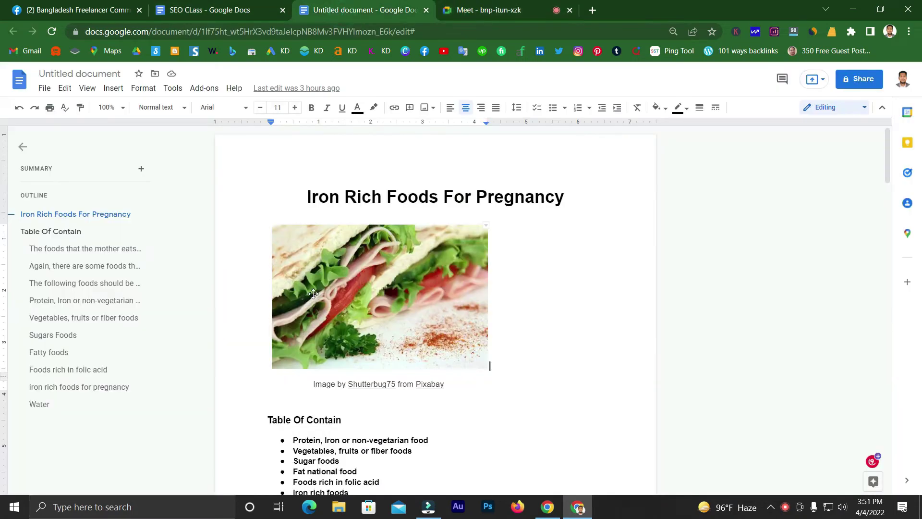
pyautogui.scroll(-15, 293, 292)
pyautogui.scroll(-18, 293, 291)
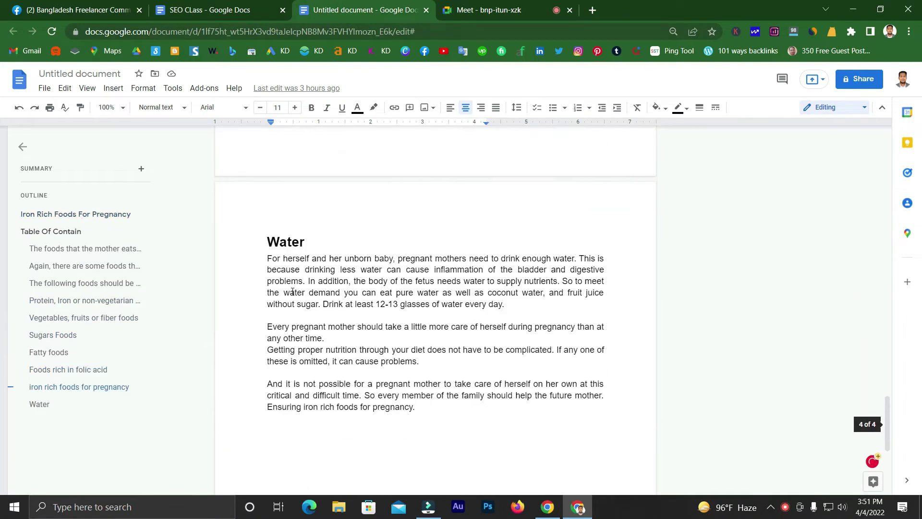
# Step: Select the article text in the untitled document from the "Table Of Contain" heading through the final paragraph of the "Water" section
pyautogui.scroll(9, 293, 291)
pyautogui.scroll(20, 293, 291)
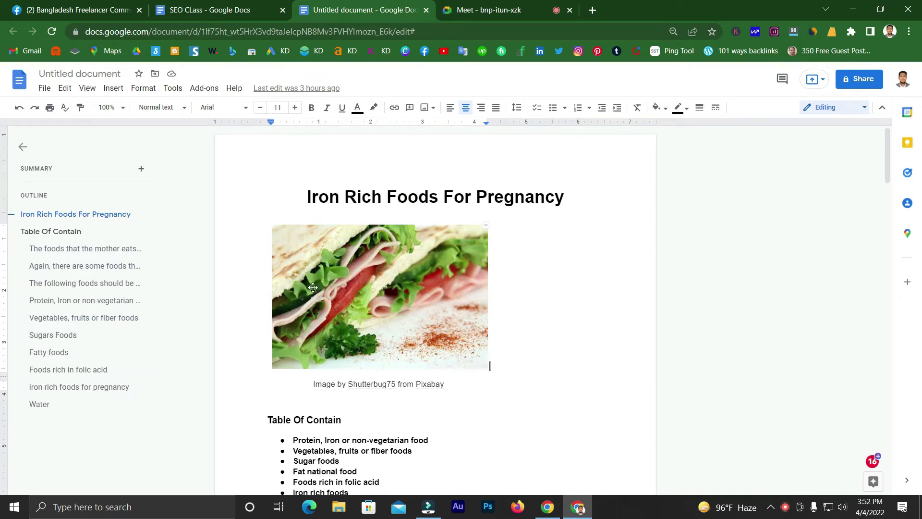
pyautogui.scroll(-4, 308, 274)
pyautogui.scroll(2, 310, 270)
pyautogui.scroll(-3, 287, 235)
pyautogui.scroll(-1, 288, 235)
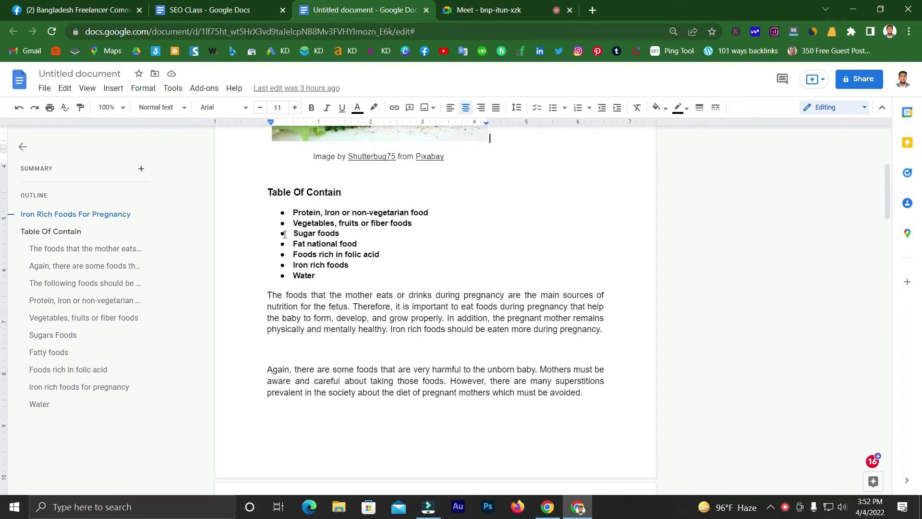
pyautogui.scroll(2, 274, 234)
pyautogui.scroll(-1, 262, 231)
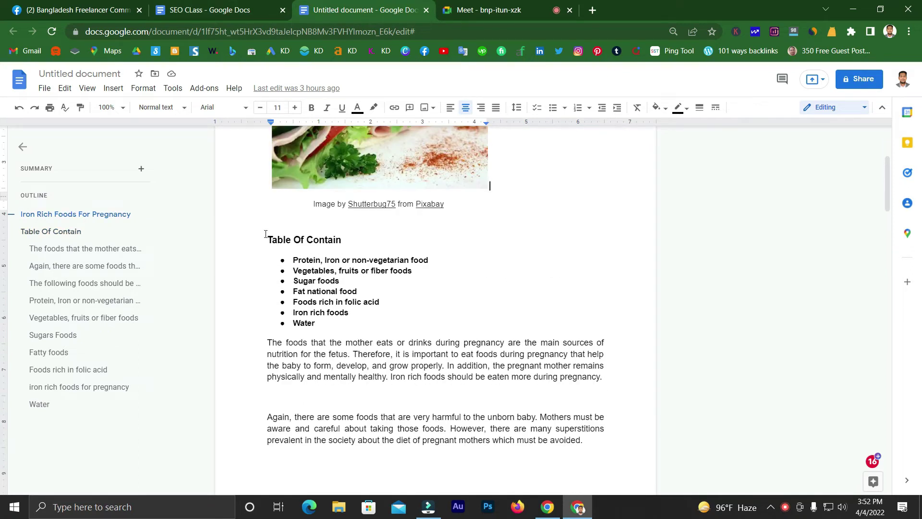
pyautogui.click(265, 233)
pyautogui.scroll(-10, 272, 234)
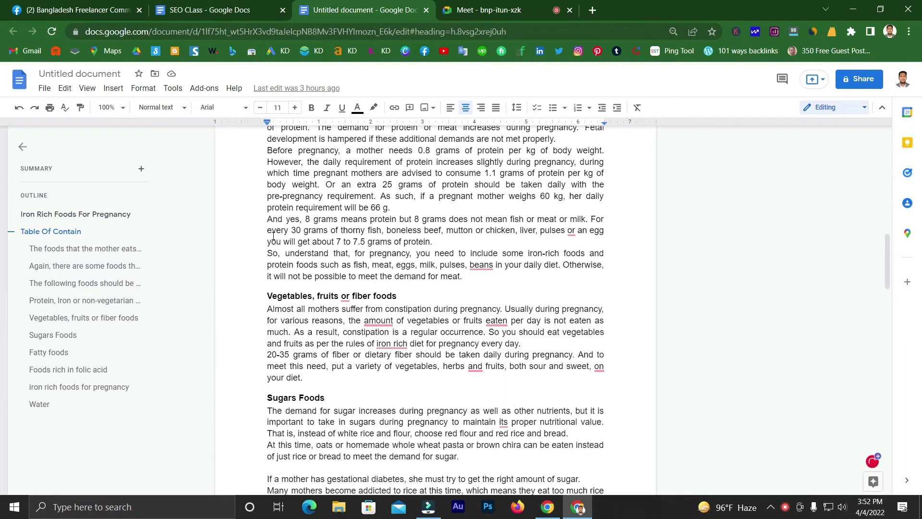
pyautogui.scroll(-15, 273, 236)
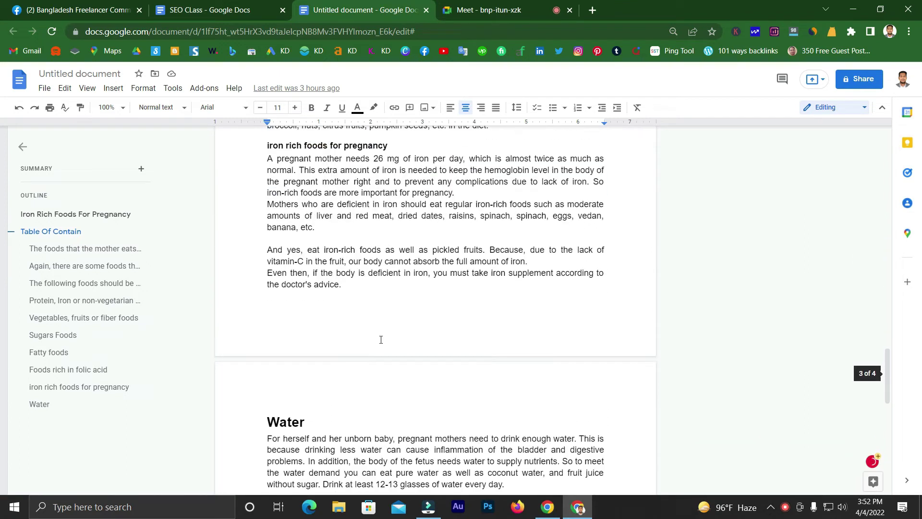
pyautogui.moveTo(381, 340); pyautogui.dragTo(420, 285)
pyautogui.scroll(-6, 392, 358)
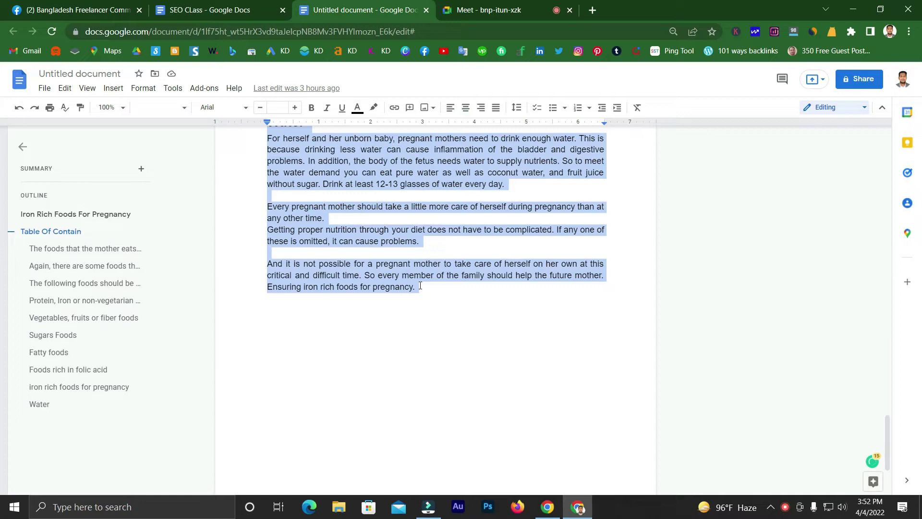
# Step: Open the Plagiarism-Free tool linked in the SEO CLass document, and look over the Dupli Checker page and its text entry area
pyautogui.click(254, 7)
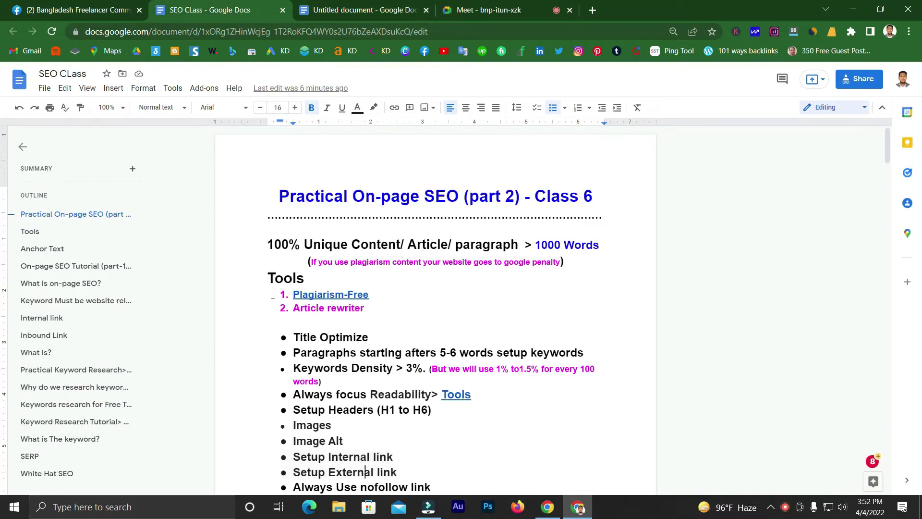
pyautogui.click(313, 294)
pyautogui.click(336, 311)
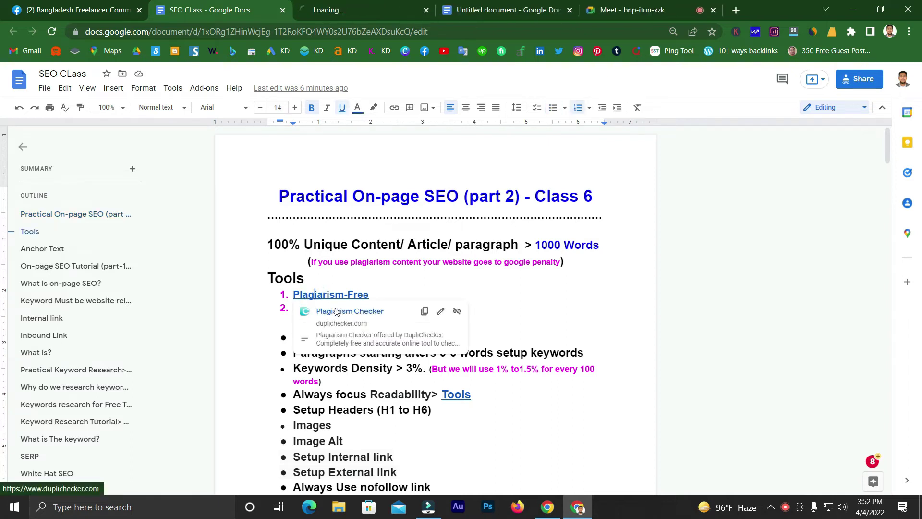
pyautogui.click(348, 5)
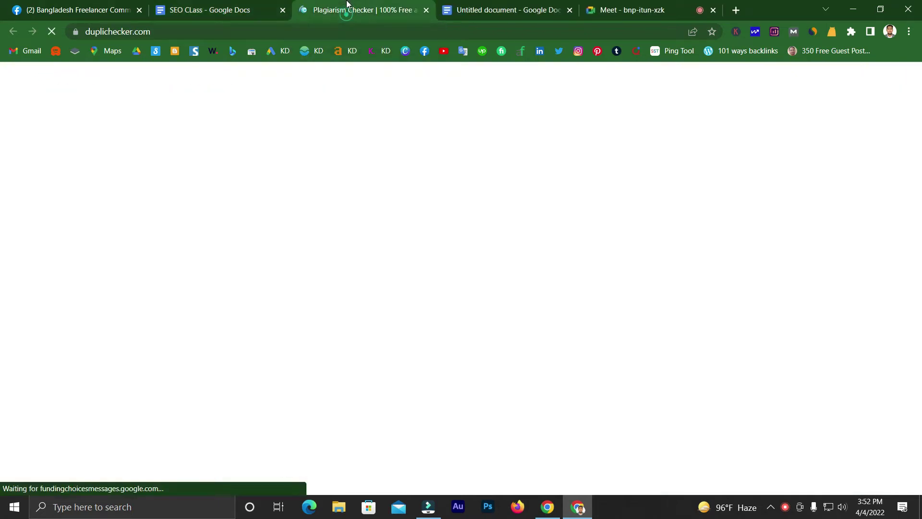
pyautogui.scroll(-5, 353, 209)
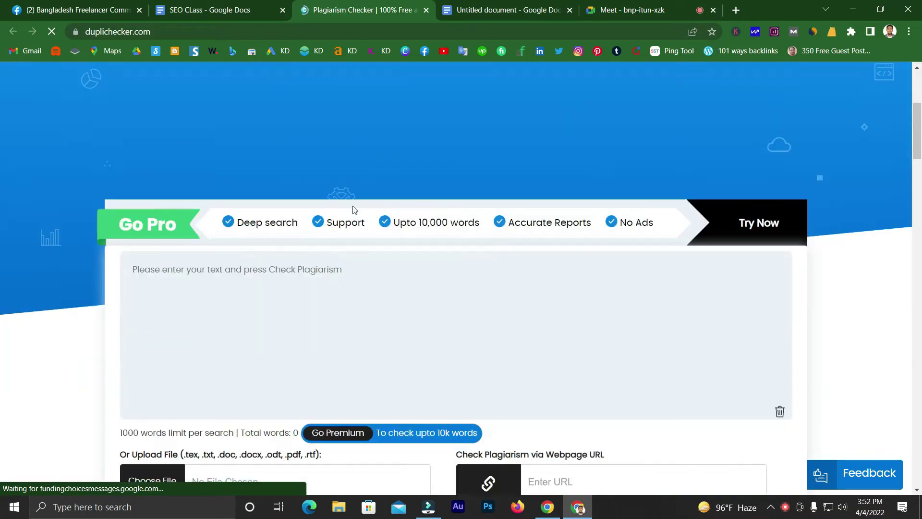
pyautogui.scroll(-4, 353, 210)
pyautogui.click(317, 177)
pyautogui.scroll(9, 318, 177)
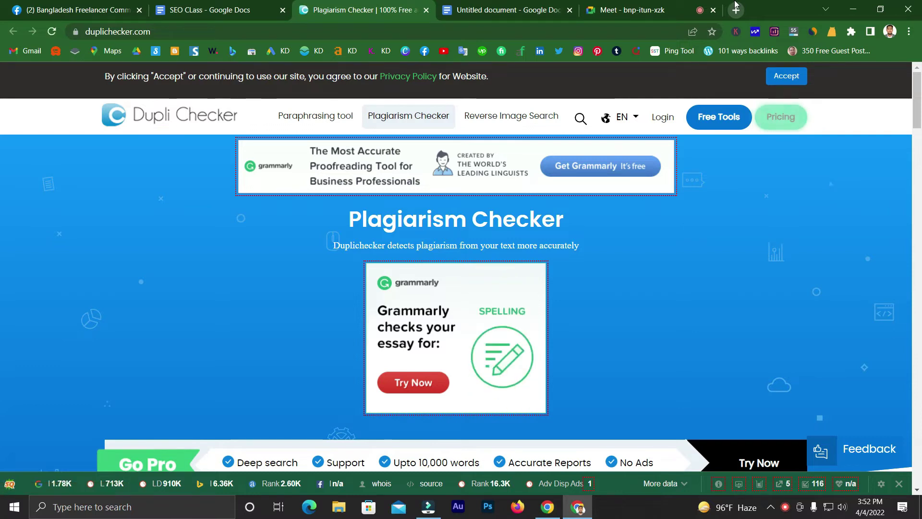
# Step: Search Google for "word counter online" in a new browser tab
pyautogui.click(735, 9)
pyautogui.write('wor')
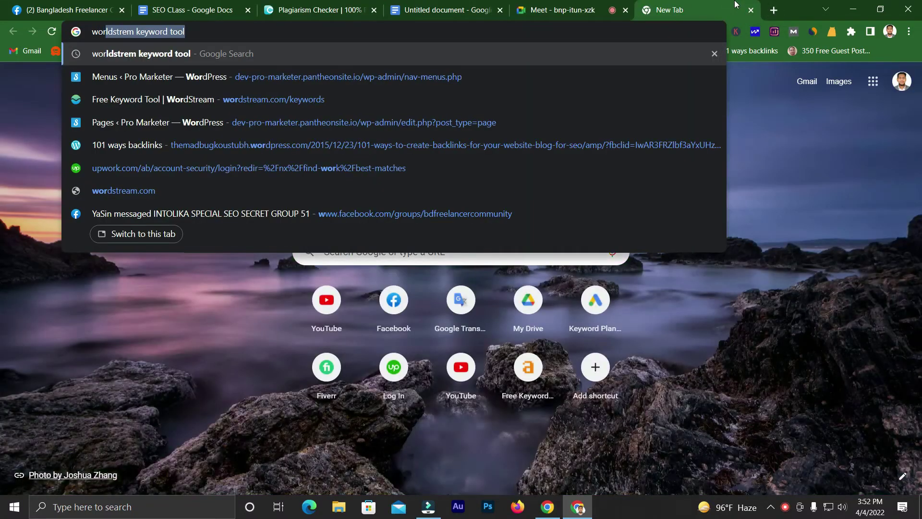
pyautogui.write('d')
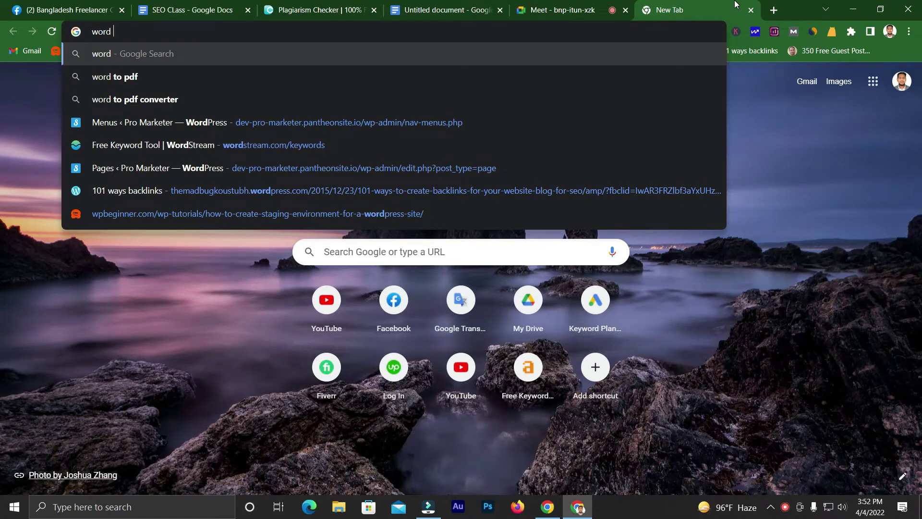
pyautogui.write(' counter')
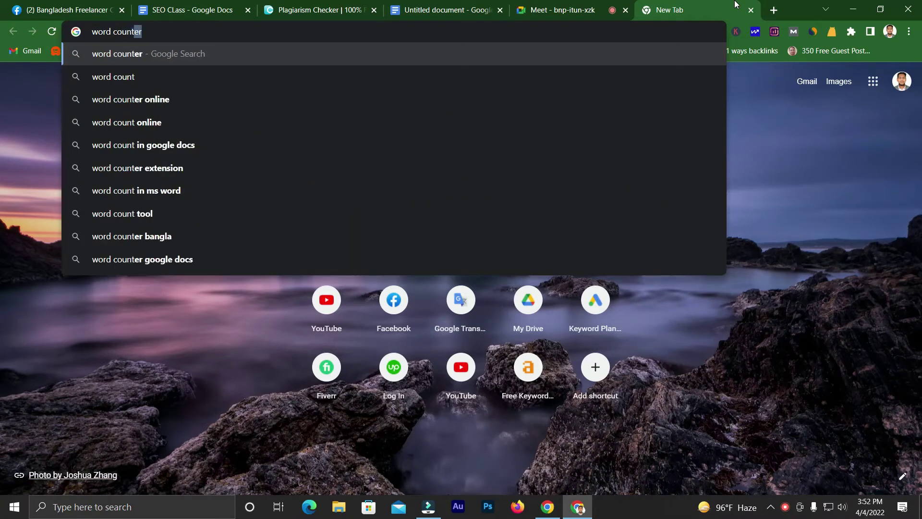
pyautogui.click(155, 77)
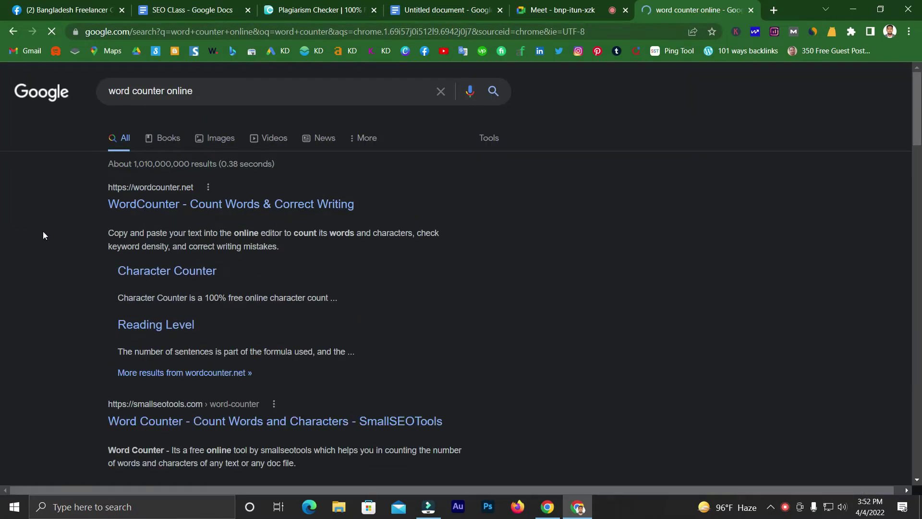
# Step: Open WordCounter from the search results, paste the copied article into its editor and check the word and character counts
pyautogui.middleClick(160, 204)
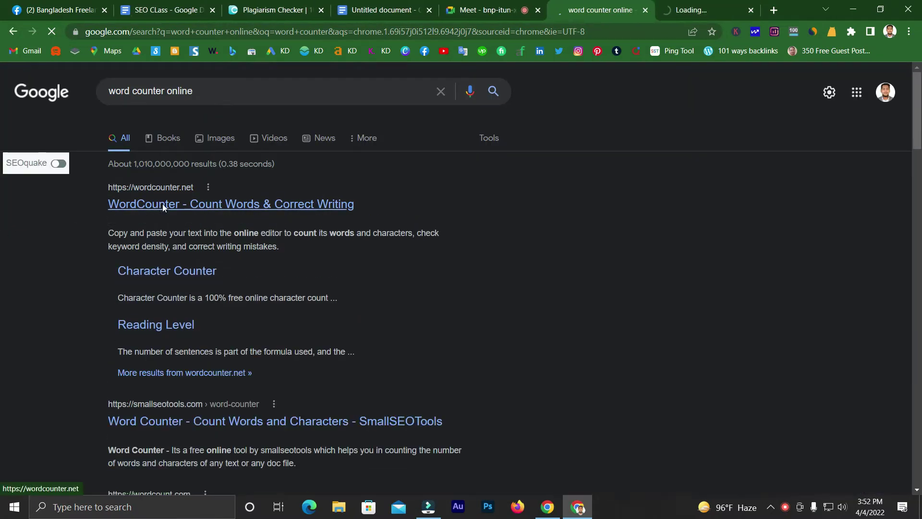
pyautogui.click(728, 4)
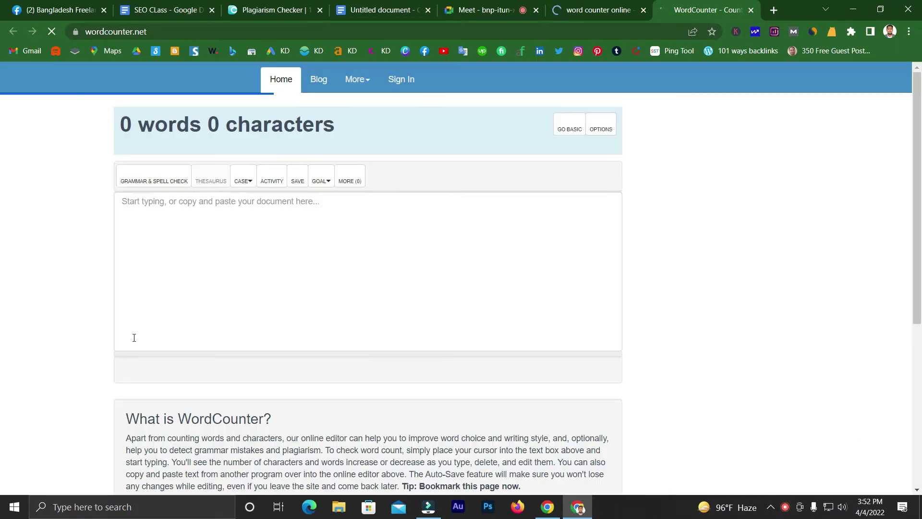
pyautogui.click(173, 215)
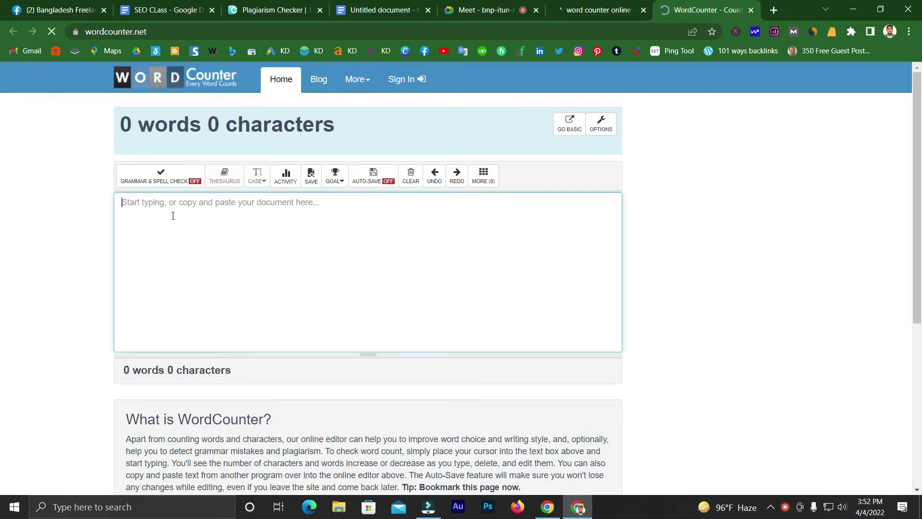
pyautogui.hotkey('ctrl', 'v')
pyautogui.scroll(-20, 86, 315)
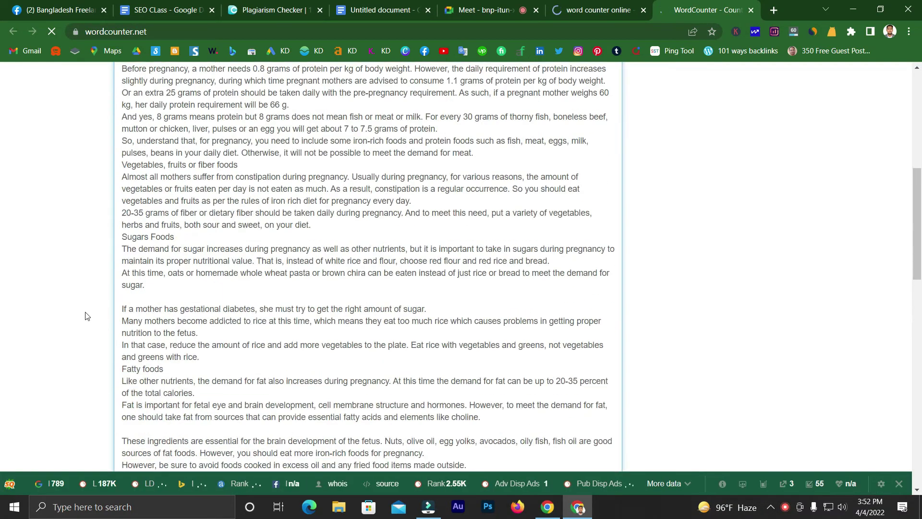
pyautogui.scroll(2, 86, 315)
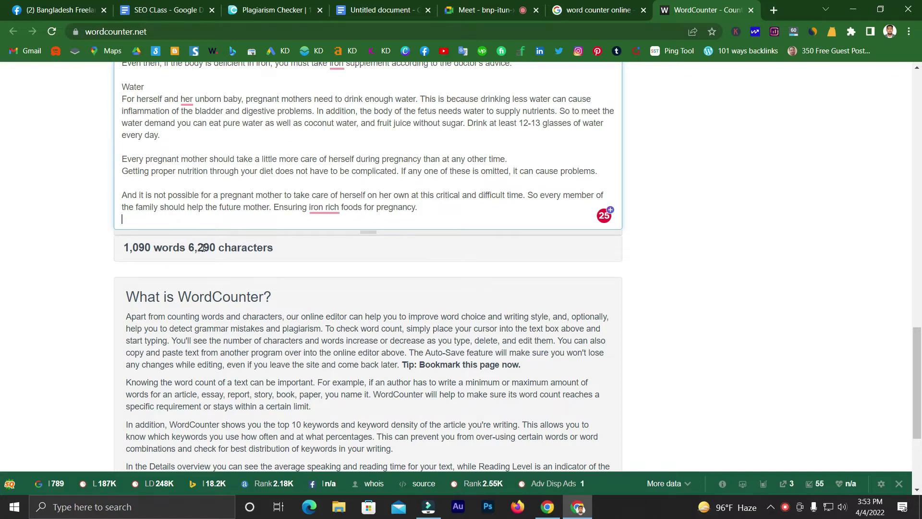
pyautogui.scroll(20, 207, 246)
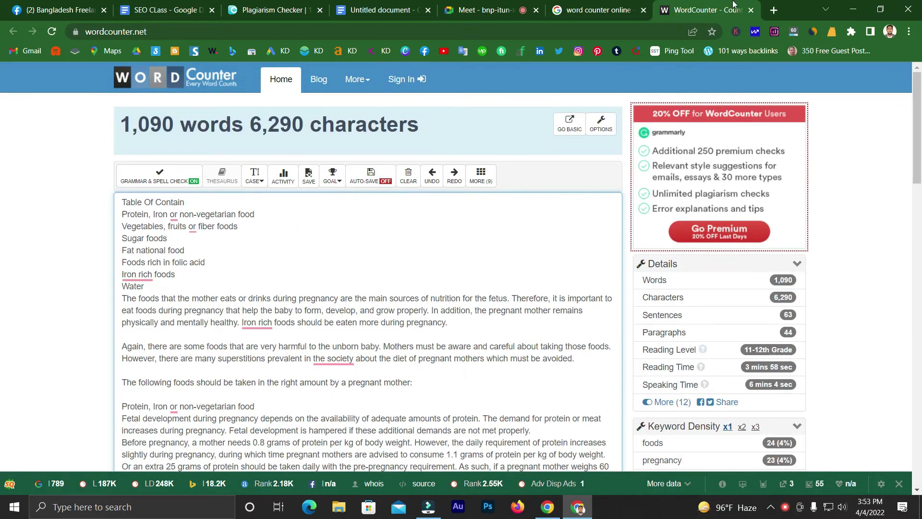
# Step: Close the WordCounter and search results pages, then paste the copied article into Dupli Checker's plagiarism text box
pyautogui.hotkey('ctrl', 'w')
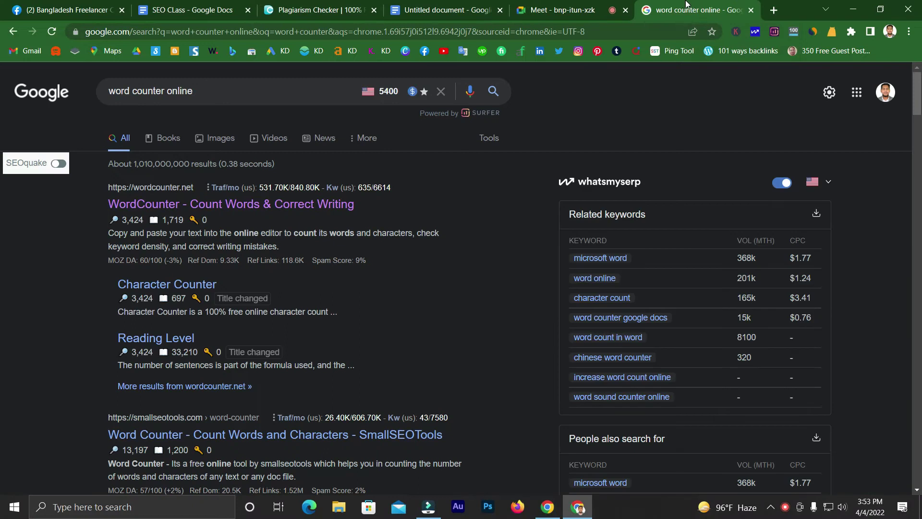
pyautogui.hotkey('ctrl', 'w')
pyautogui.click(361, 9)
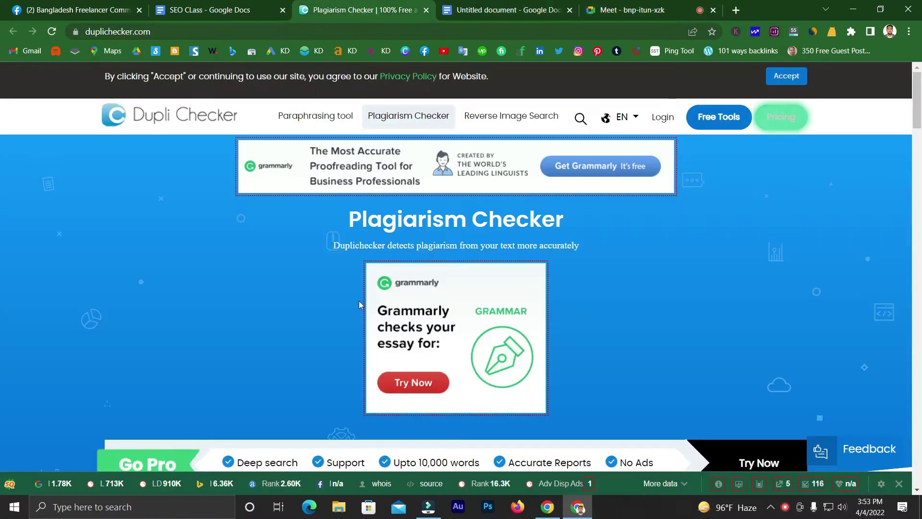
pyautogui.scroll(-5, 358, 300)
pyautogui.scroll(-2, 318, 301)
pyautogui.click(217, 160)
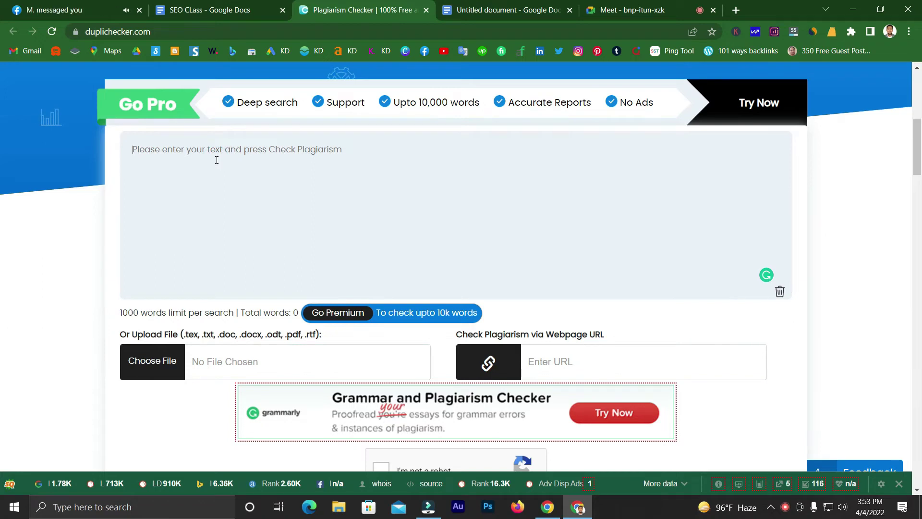
pyautogui.hotkey('ctrl', 'v')
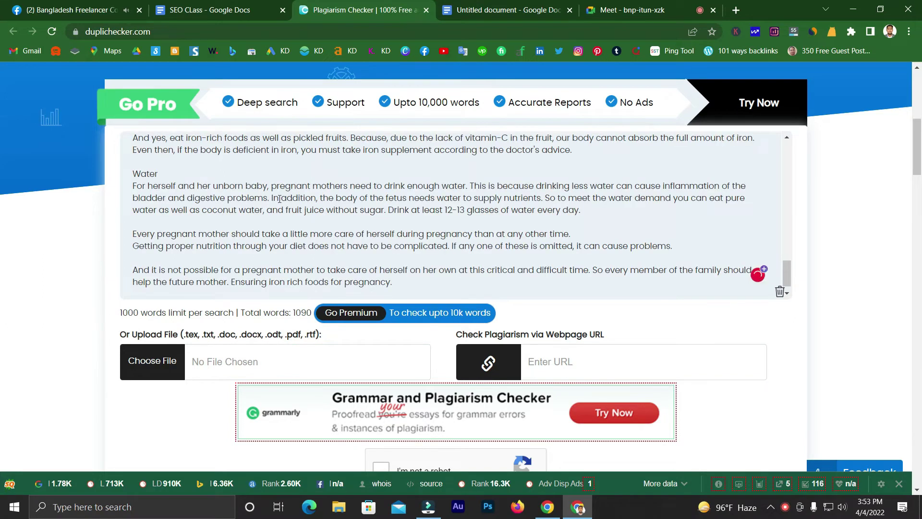
pyautogui.scroll(-1, 284, 208)
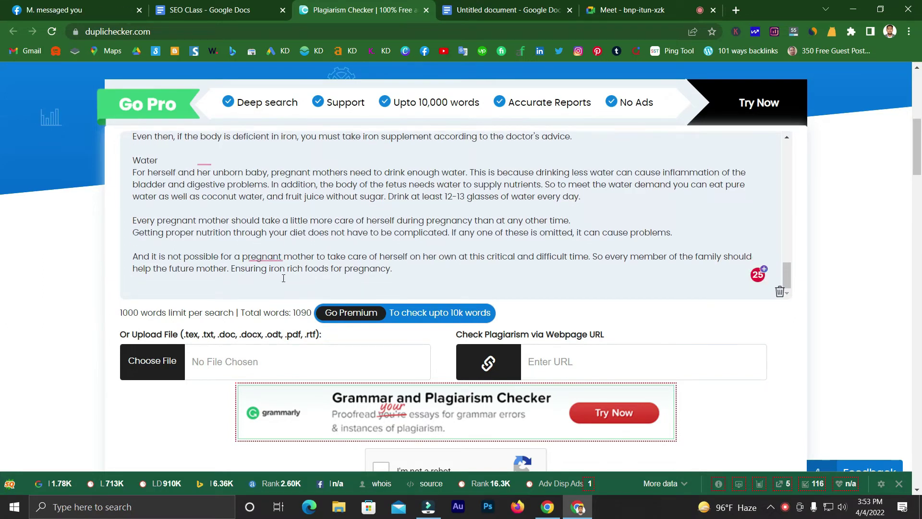
pyautogui.scroll(-1, 295, 314)
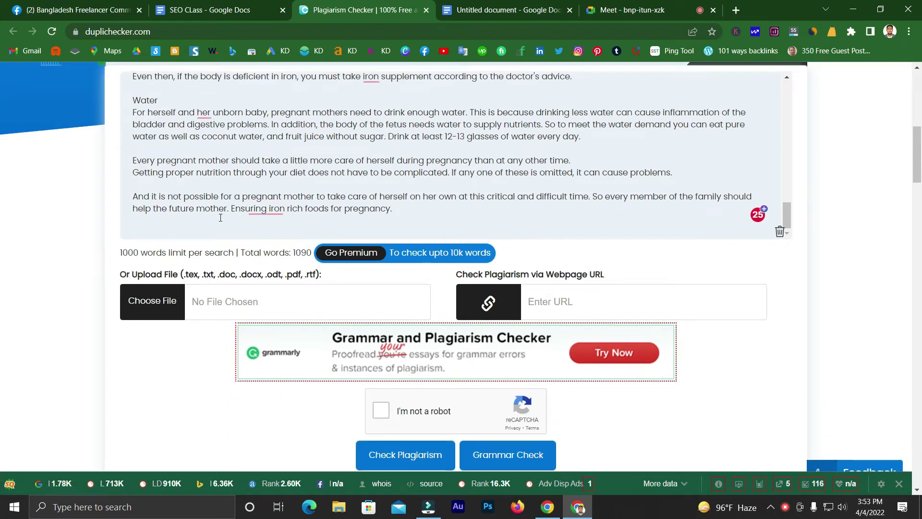
pyautogui.press('BackSpace')
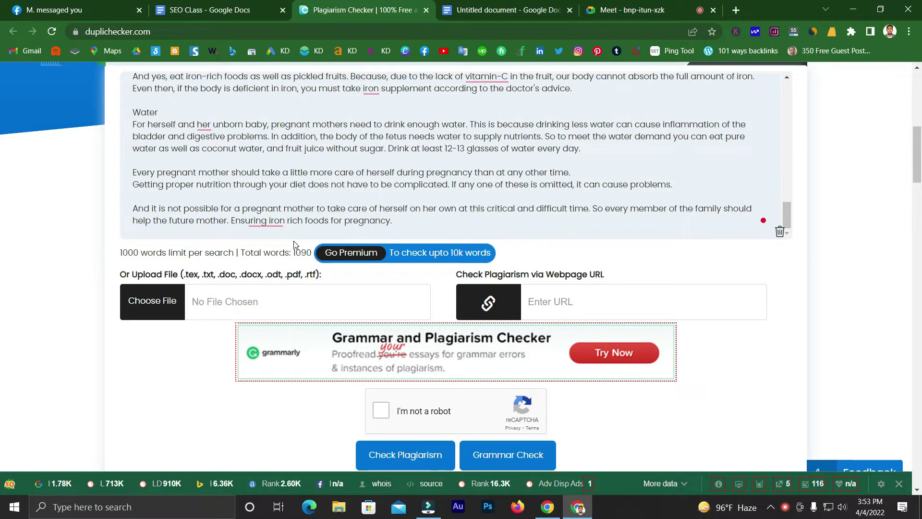
# Step: Try to run the plagiarism check on the full article after the robot verification, and choose to reduce the words
pyautogui.scroll(-1, 304, 283)
pyautogui.click(379, 350)
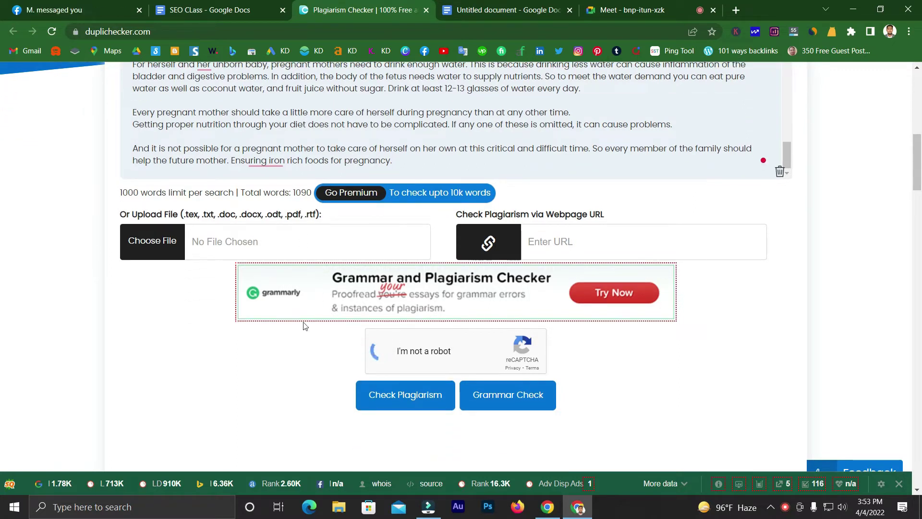
pyautogui.click(403, 398)
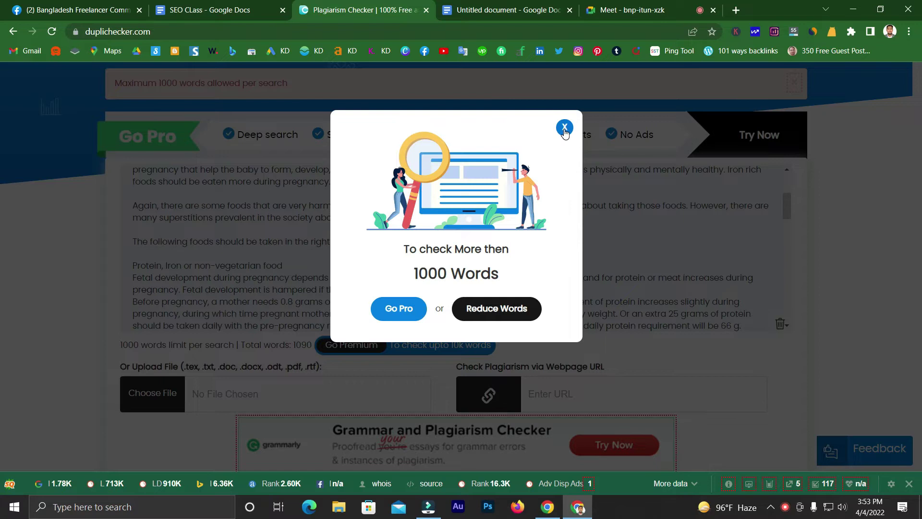
pyautogui.click(477, 309)
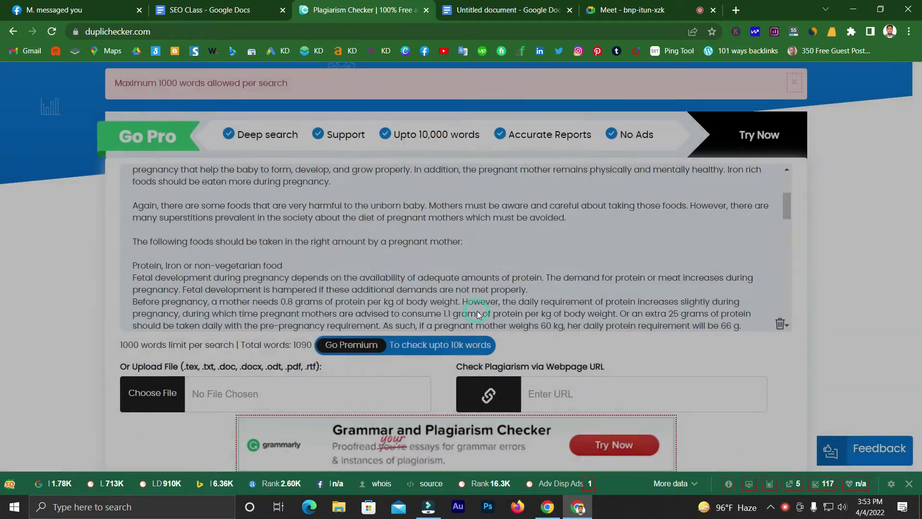
# Step: Shorten the pasted article to 1000 words by deleting the closing paragraphs and the Water section's last sentence about 12-13 glasses
pyautogui.scroll(-8, 311, 275)
pyautogui.scroll(-5, 311, 275)
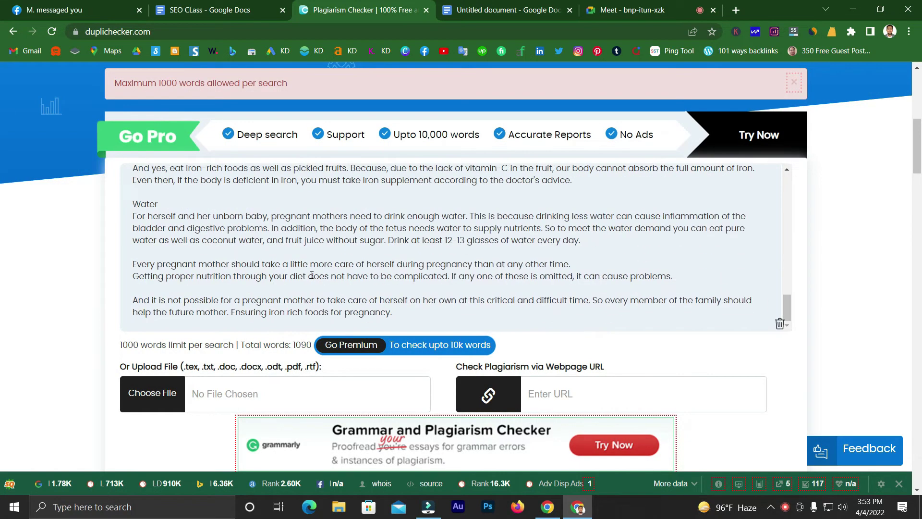
pyautogui.moveTo(399, 313); pyautogui.dragTo(673, 307)
pyautogui.press('BackSpace')
pyautogui.press('BackSpace')
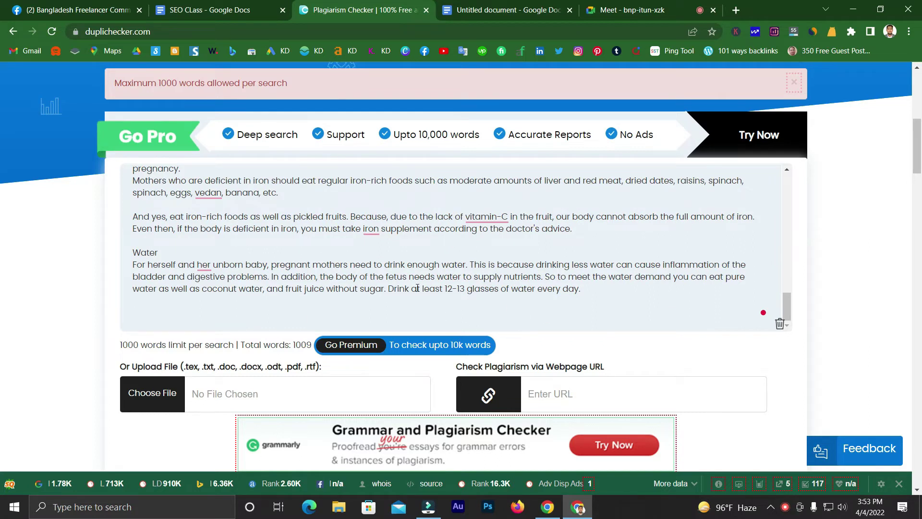
pyautogui.moveTo(387, 287); pyautogui.dragTo(652, 324)
pyautogui.press('BackSpace')
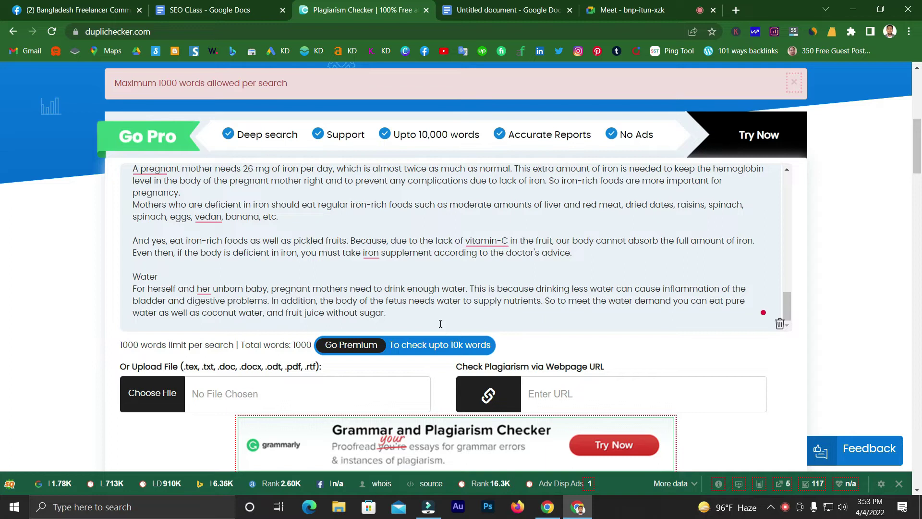
# Step: Complete the robot verification and run the plagiarism check on the shortened article
pyautogui.scroll(-4, 96, 353)
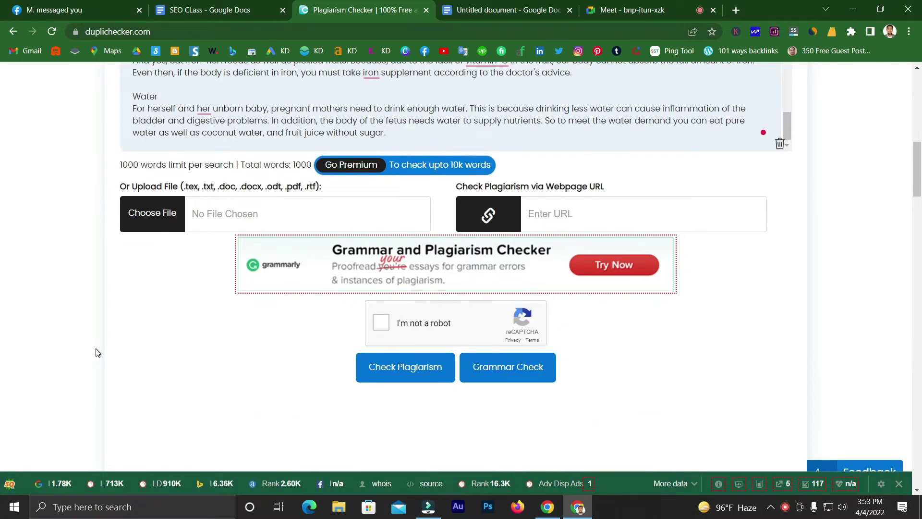
pyautogui.scroll(1, 95, 351)
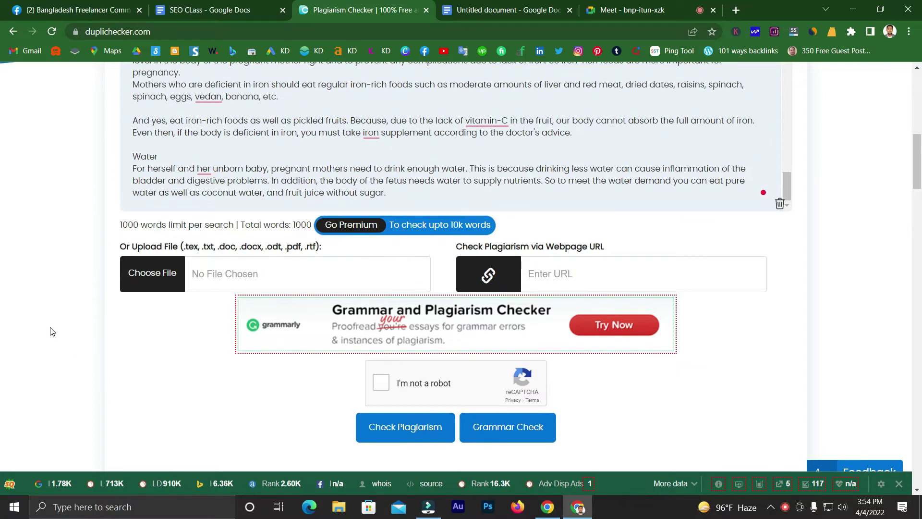
pyautogui.click(384, 385)
pyautogui.click(392, 431)
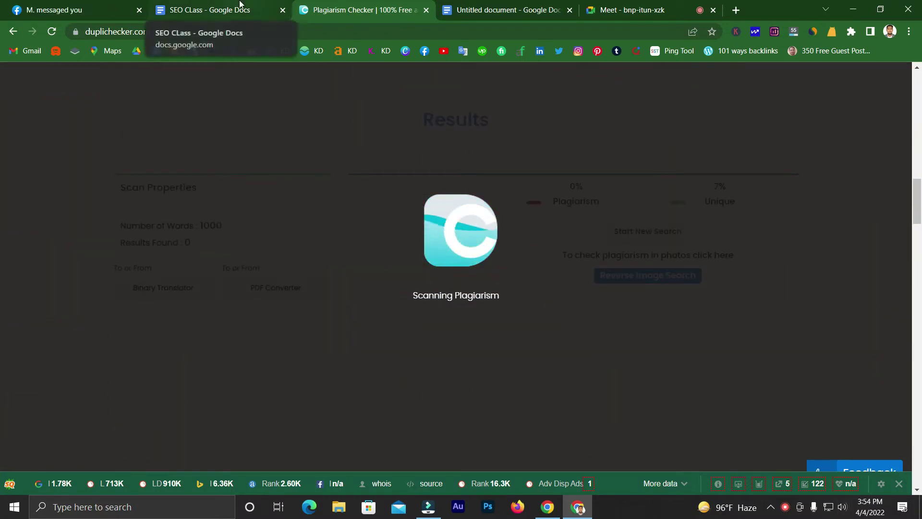
# Step: Close the one-to-one chat on the Facebook group page and return to the plagiarism checker
pyautogui.click(6, 6)
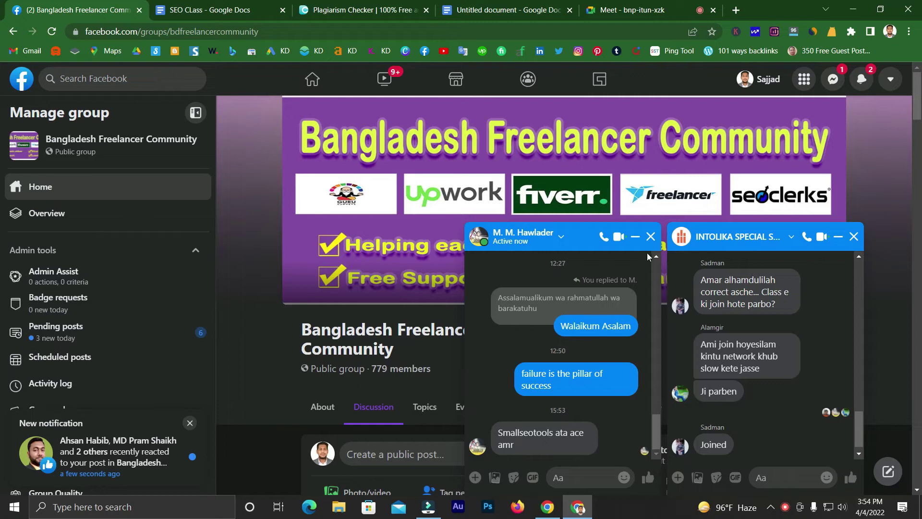
pyautogui.click(649, 238)
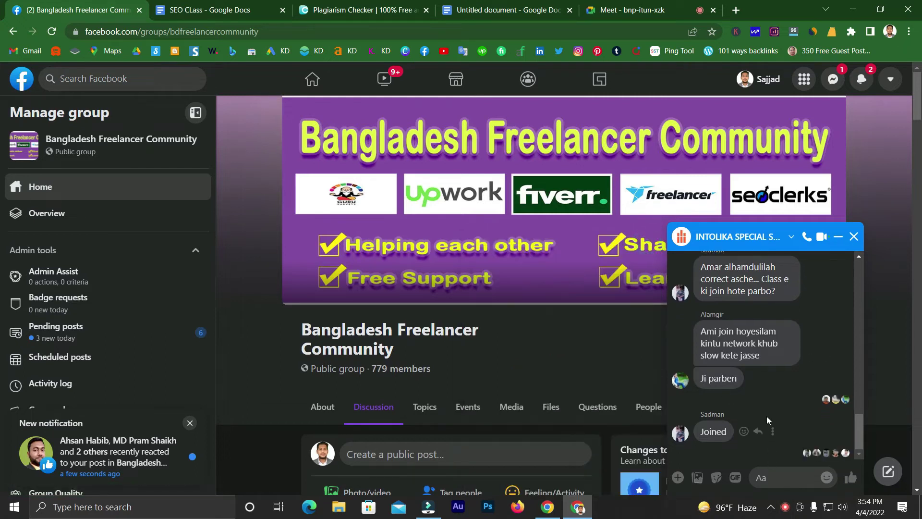
pyautogui.click(382, 4)
# Step: Look at the SEO CLass notes and the Meet in-call messages, then check the progress of the plagiarism scan
pyautogui.click(228, 9)
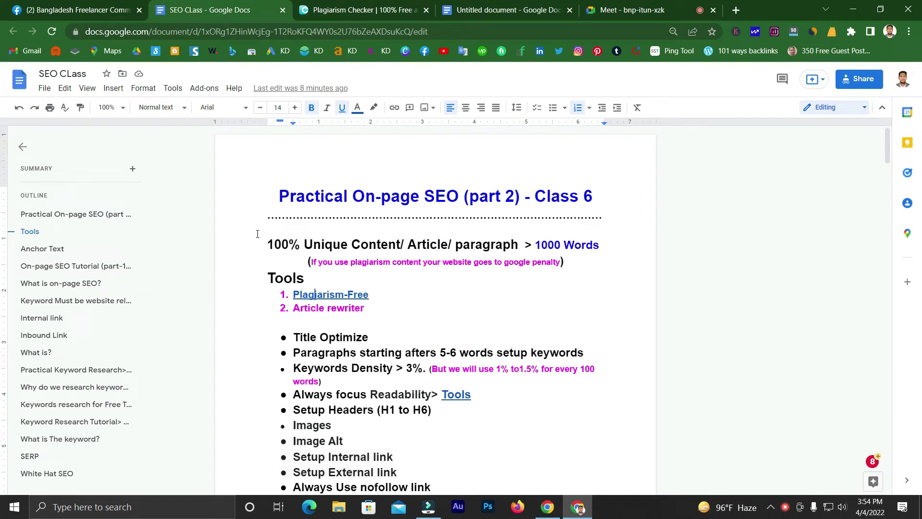
pyautogui.click(624, 10)
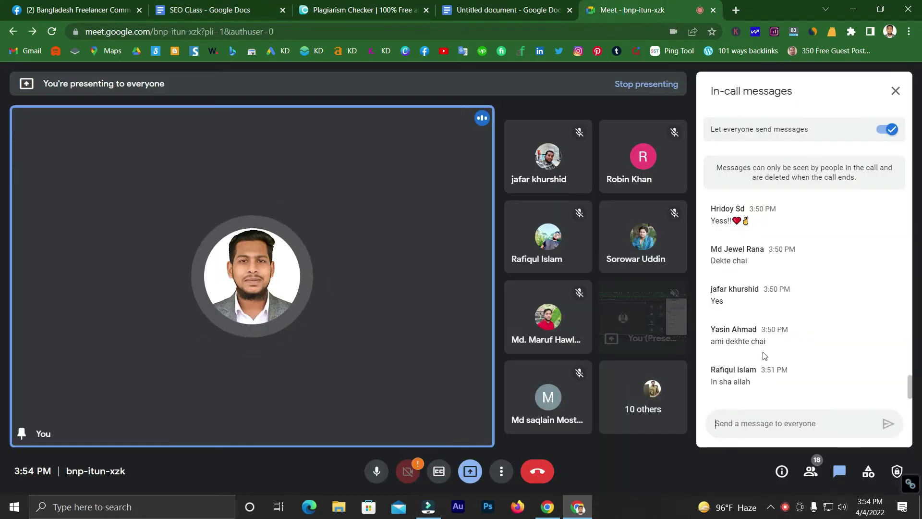
pyautogui.click(241, 10)
pyautogui.click(388, 6)
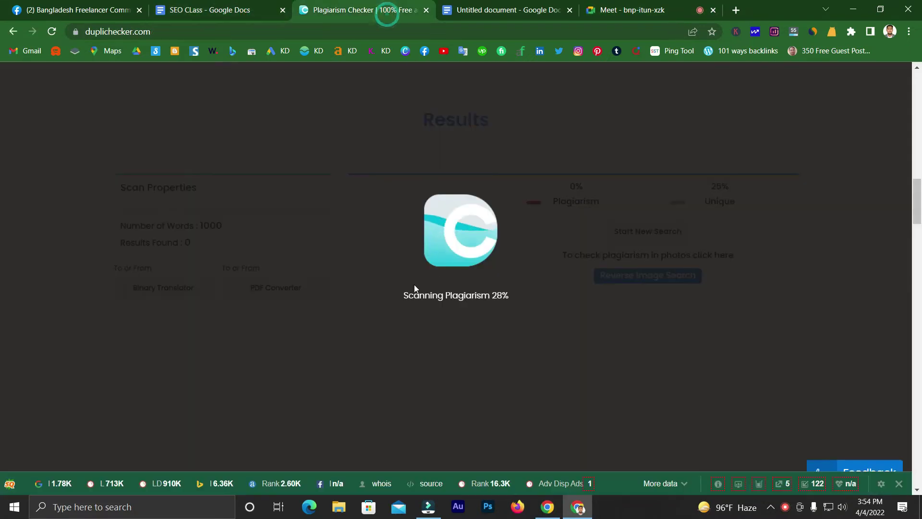
# Step: Switch to the untitled article document, go back to its title "Iron Rich Foods For Pregnancy" and clear the text selection
pyautogui.click(489, 5)
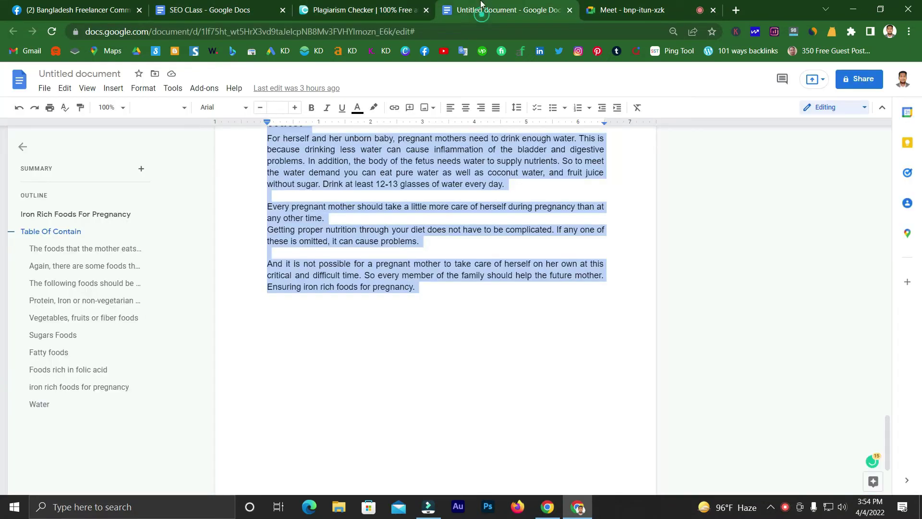
pyautogui.scroll(15, 360, 227)
pyautogui.scroll(10, 362, 228)
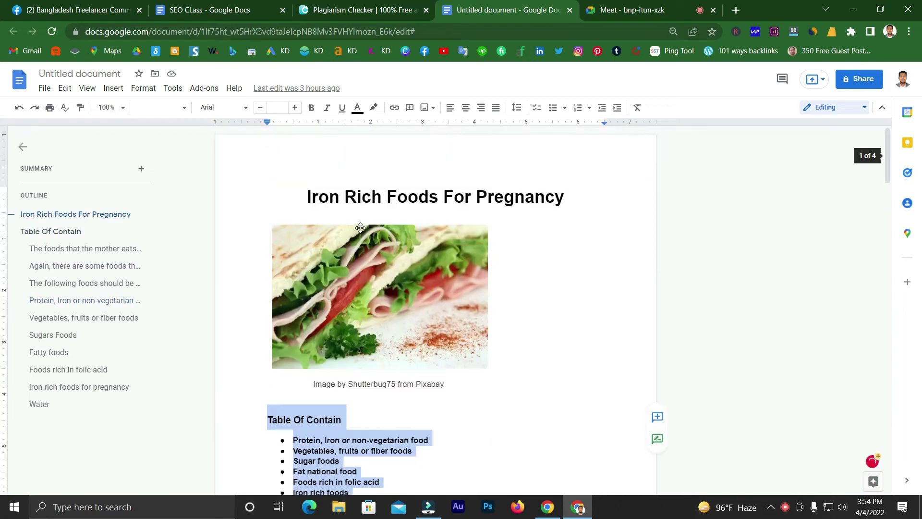
pyautogui.click(378, 195)
# Step: Return to the SEO CLass document and point out the "Article rewriter" and "Title Optimize" items by selecting their text
pyautogui.click(231, 10)
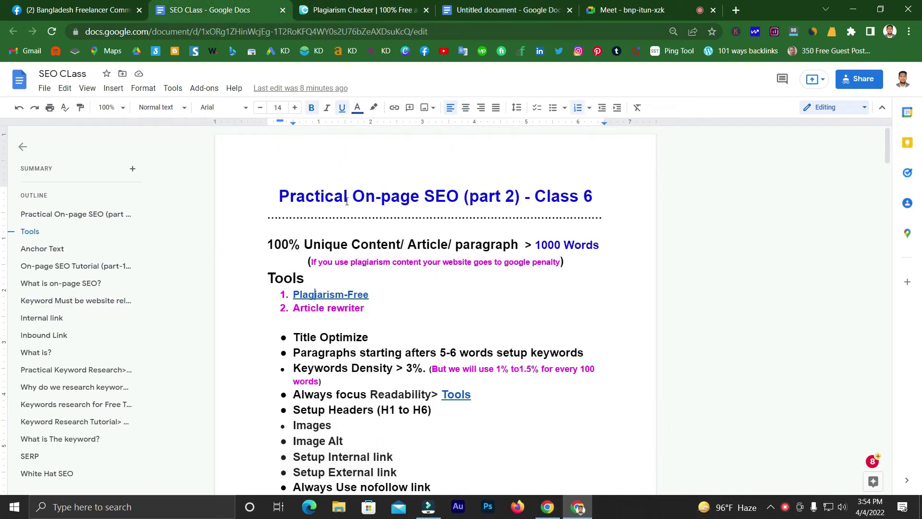
pyautogui.scroll(-1, 298, 246)
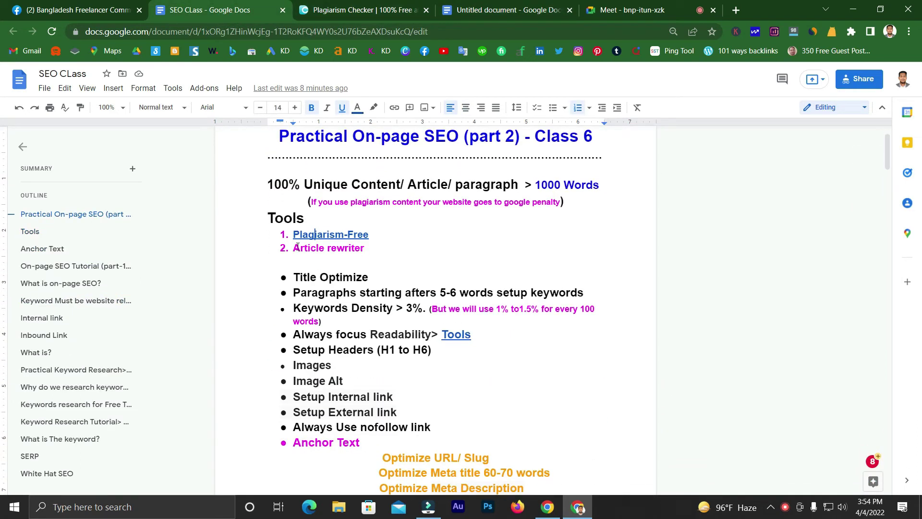
pyautogui.moveTo(294, 248); pyautogui.dragTo(353, 250)
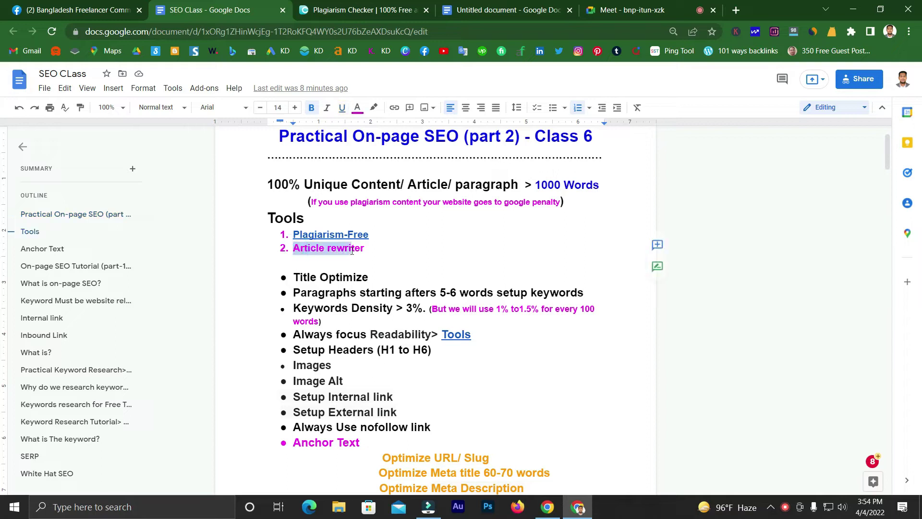
pyautogui.click(318, 276)
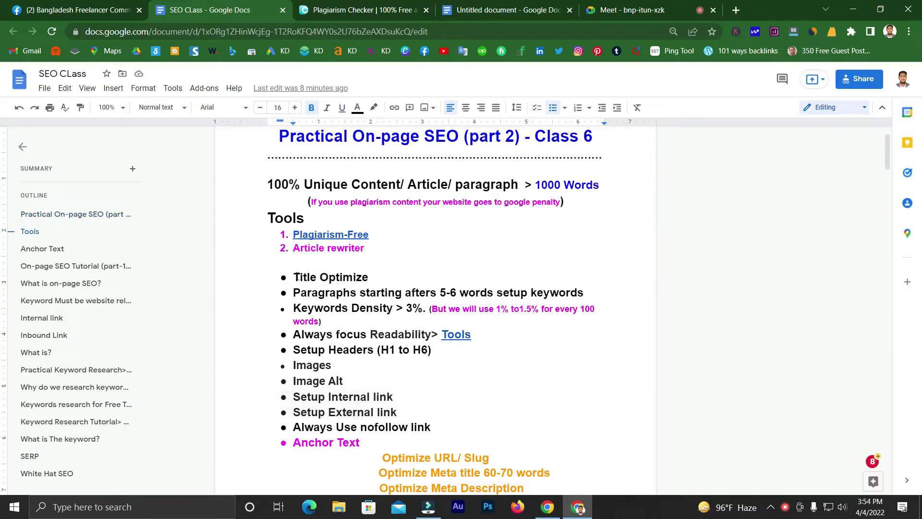
pyautogui.moveTo(297, 278); pyautogui.dragTo(363, 281)
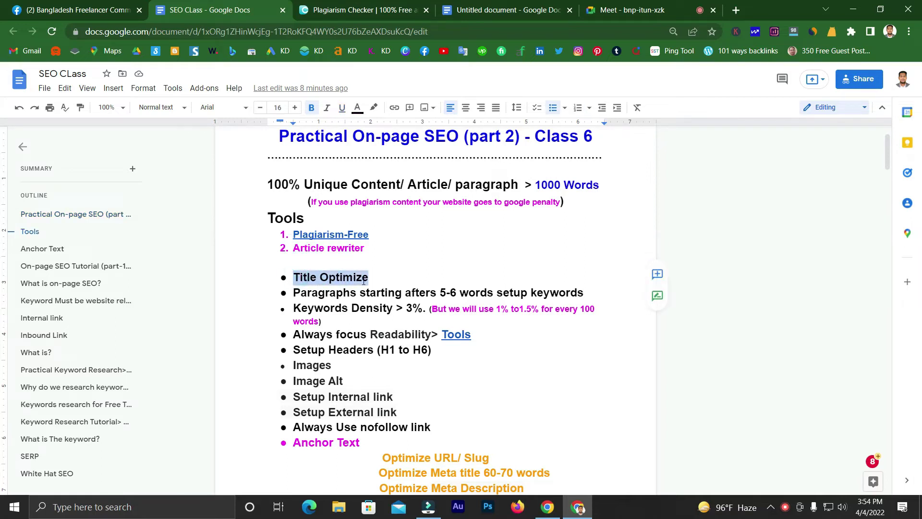
pyautogui.click(321, 294)
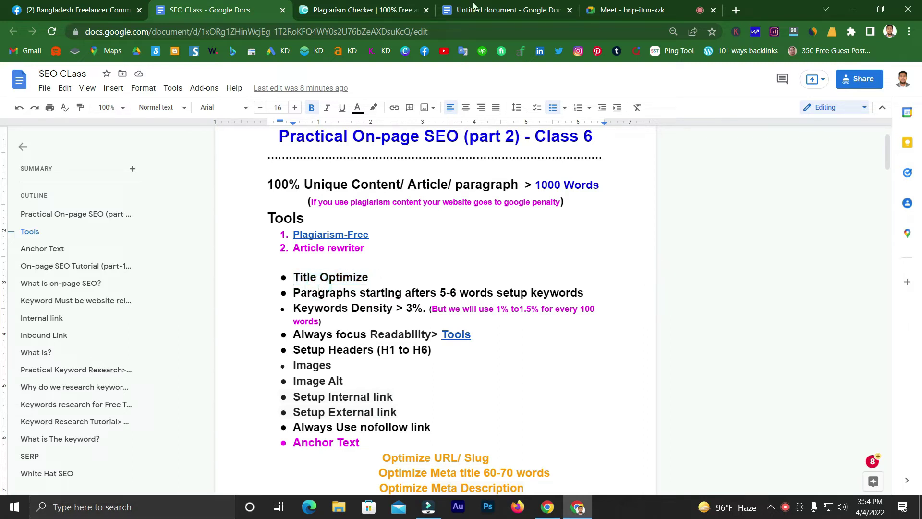
# Step: Switch to the untitled article document and point out its title "Iron Rich Foods For Pregnancy" by selecting it
pyautogui.click(510, 9)
pyautogui.click(383, 197)
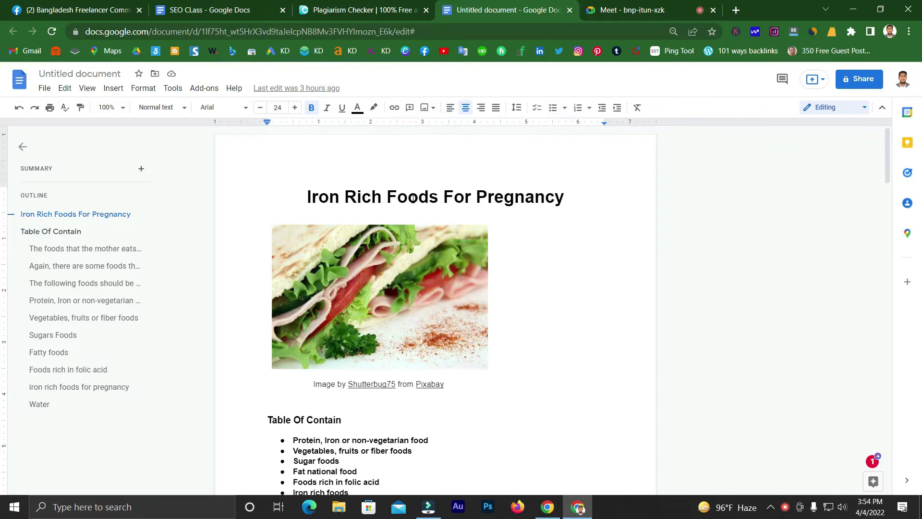
pyautogui.click(466, 196)
pyautogui.moveTo(310, 194); pyautogui.dragTo(542, 208)
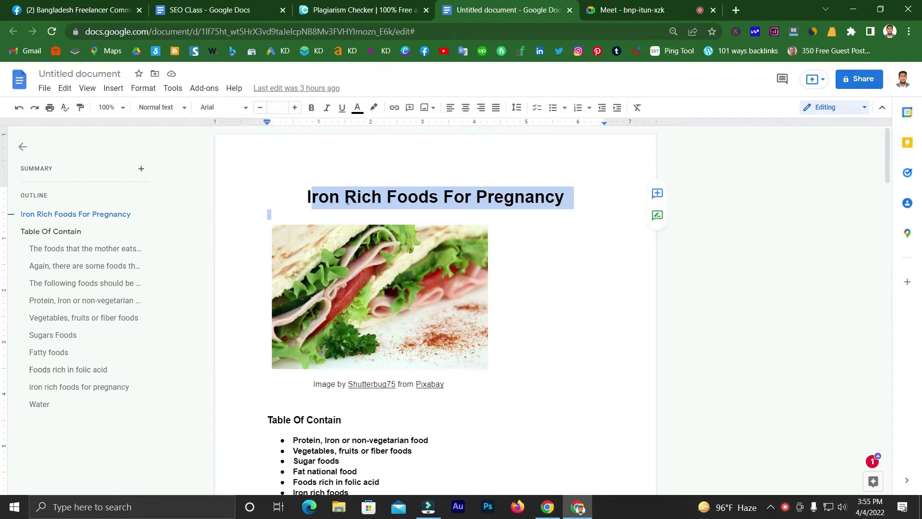
pyautogui.click(308, 197)
pyautogui.moveTo(308, 196); pyautogui.dragTo(562, 198)
pyautogui.click(556, 197)
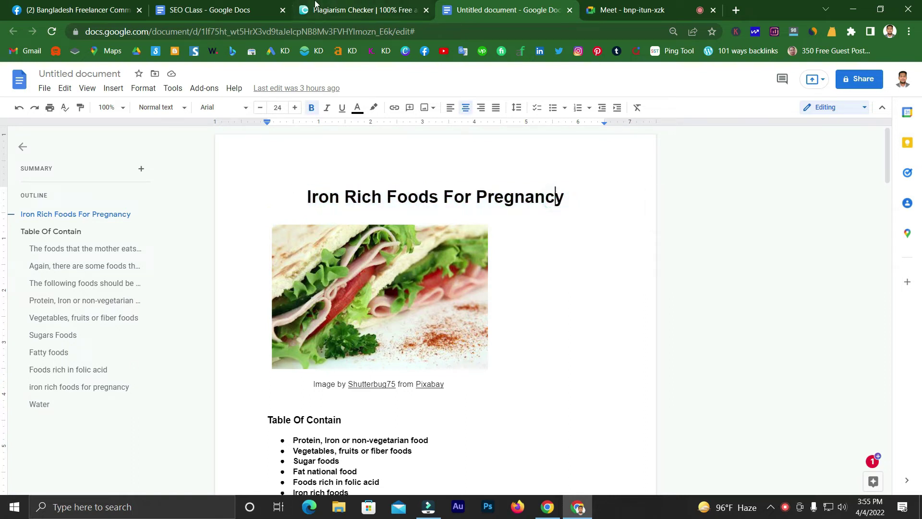
# Step: Check the paragraph keyword rule in the SEO CLass checklist, then point out the first sentence of the article's opening paragraph
pyautogui.click(240, 9)
pyautogui.scroll(-2, 317, 216)
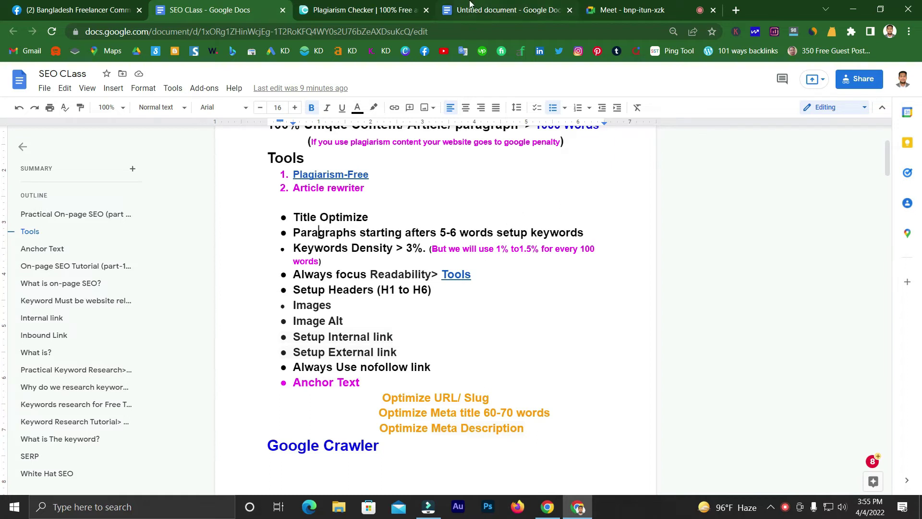
pyautogui.click(502, 9)
pyautogui.scroll(-3, 352, 379)
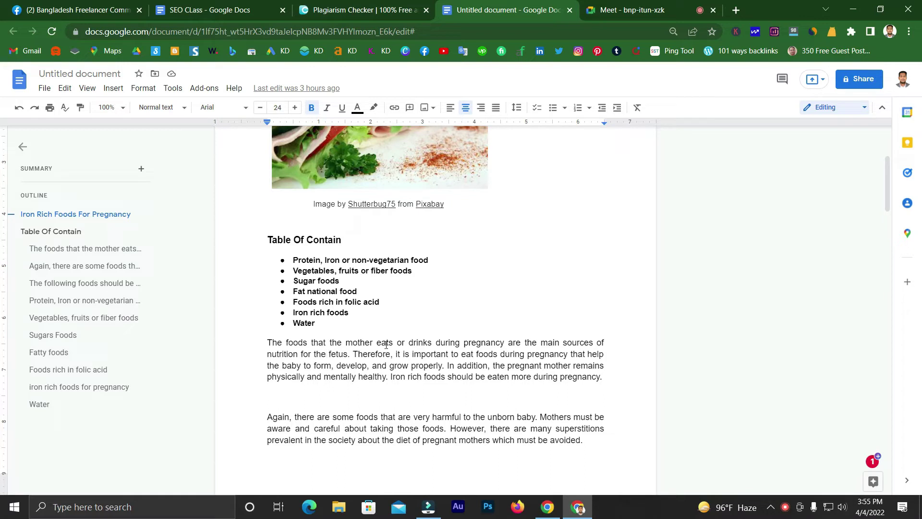
pyautogui.click(293, 341)
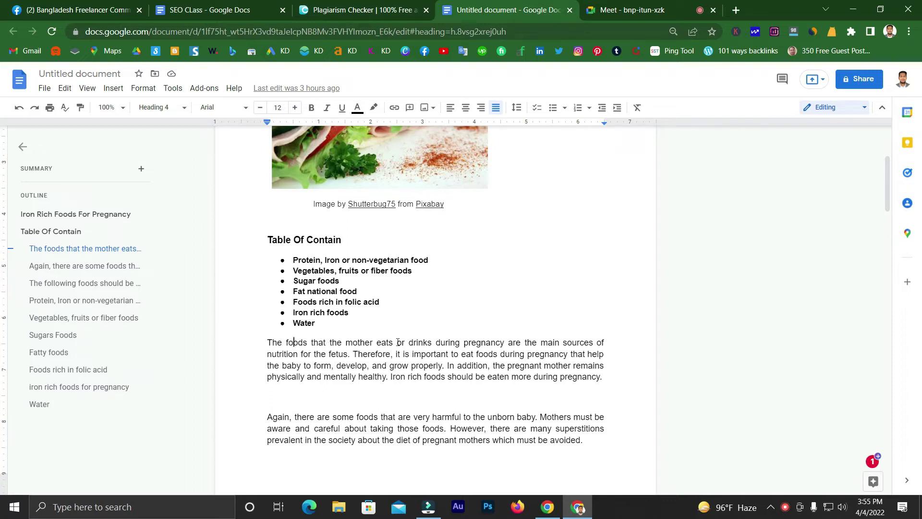
pyautogui.click(433, 344)
pyautogui.click(349, 354)
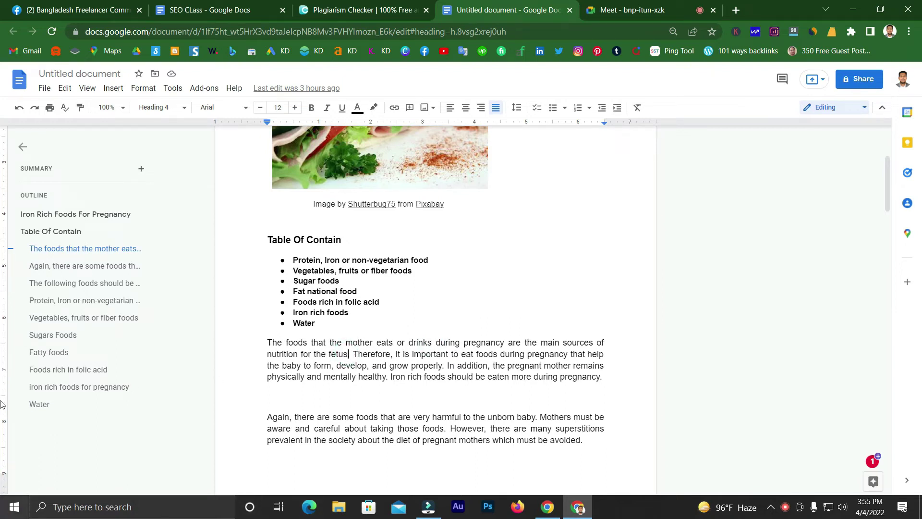
pyautogui.click(350, 354)
pyautogui.click(351, 355)
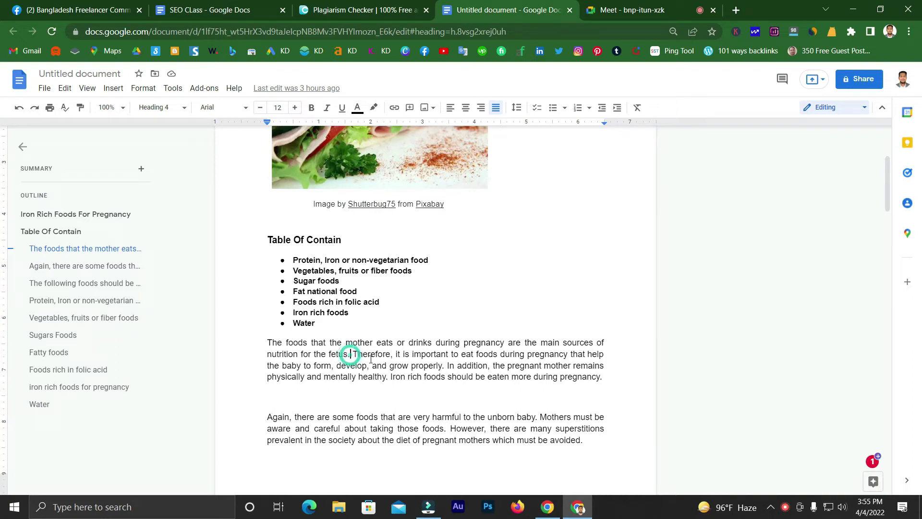
pyautogui.moveTo(350, 354); pyautogui.dragTo(268, 345)
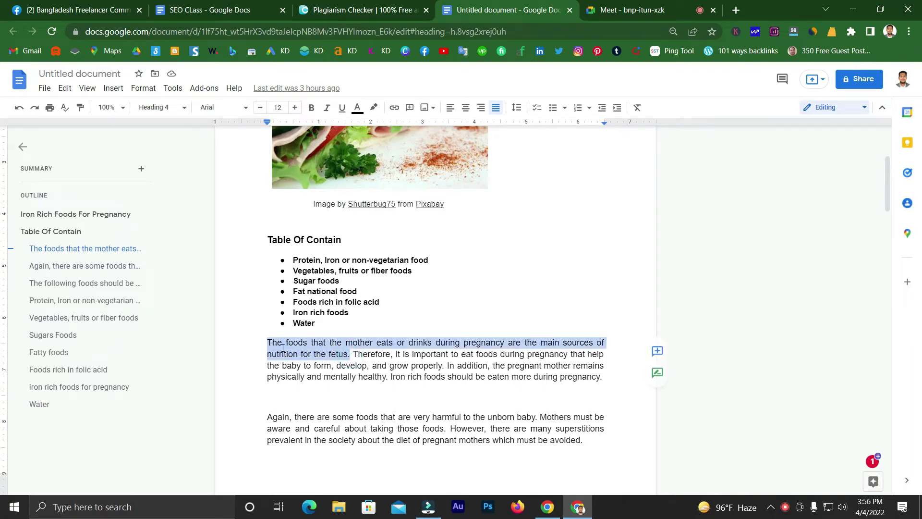
pyautogui.click(384, 363)
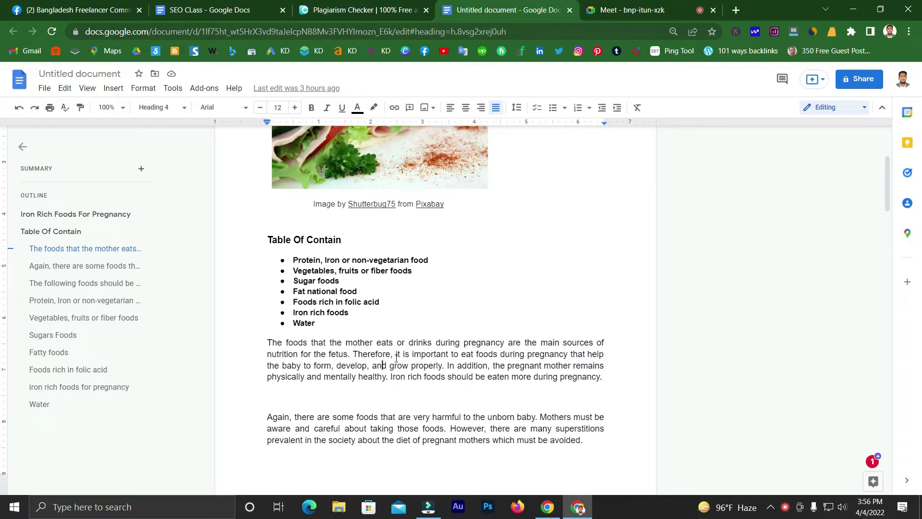
# Step: Copy the opening paragraph's first sentence from the article and translate it from English to Bengali in Google Translate
pyautogui.moveTo(347, 354); pyautogui.dragTo(264, 344)
pyautogui.hotkey('ctrl', 'c')
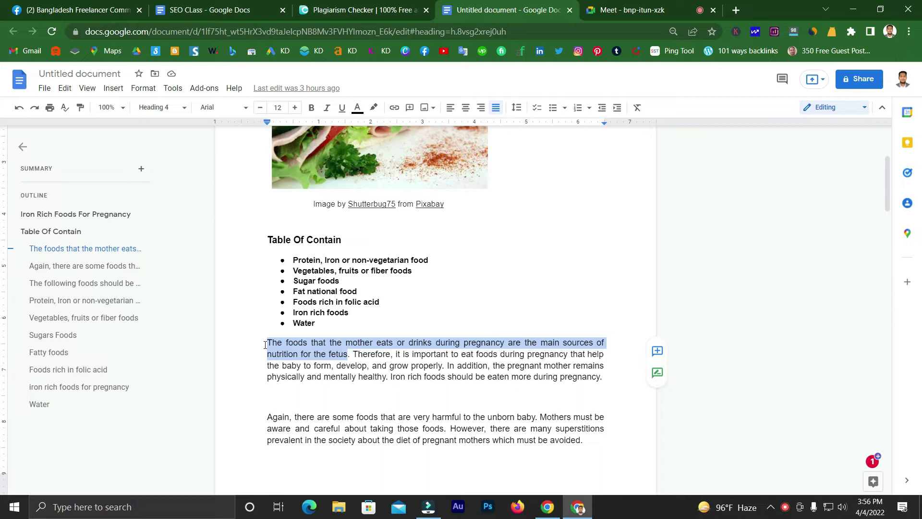
pyautogui.middleClick(463, 51)
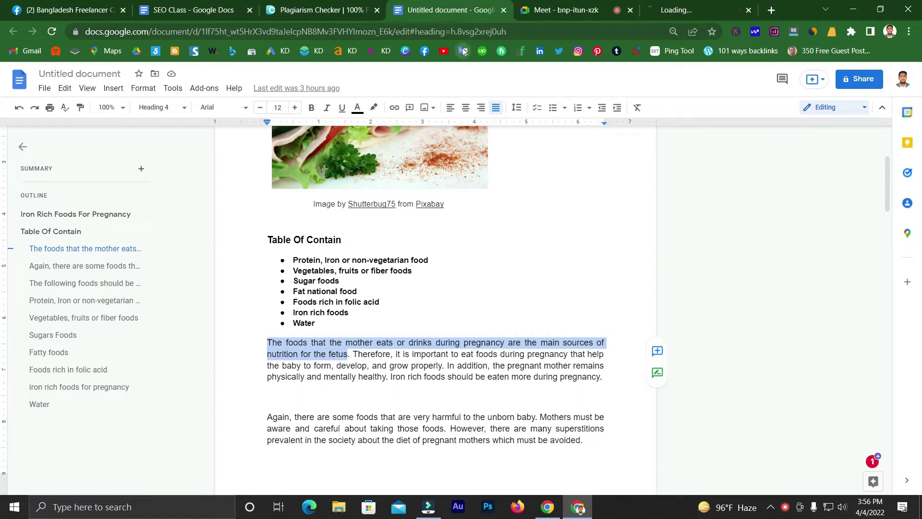
pyautogui.click(375, 357)
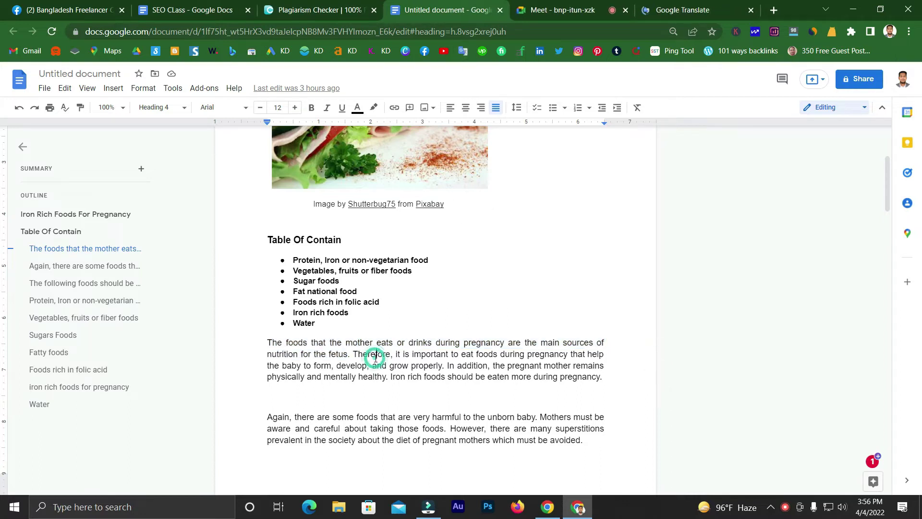
pyautogui.click(710, 8)
pyautogui.click(260, 163)
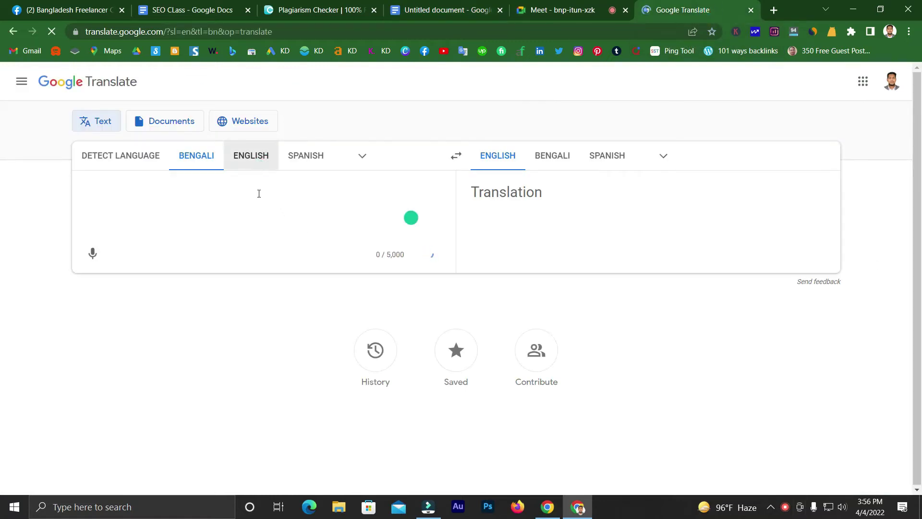
pyautogui.click(259, 194)
pyautogui.hotkey('ctrl', 'v')
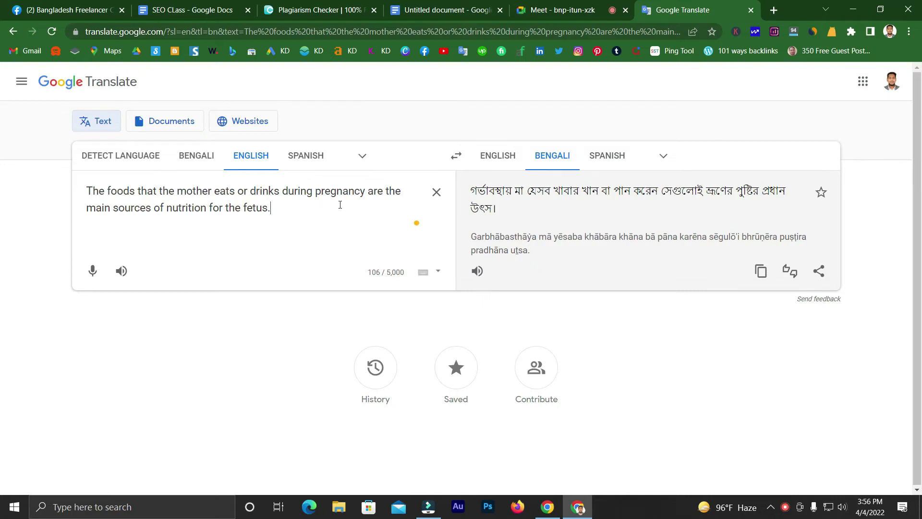
# Step: Look at the plagiarism checker results and the title of the article document, and return to Google Translate
pyautogui.click(333, 5)
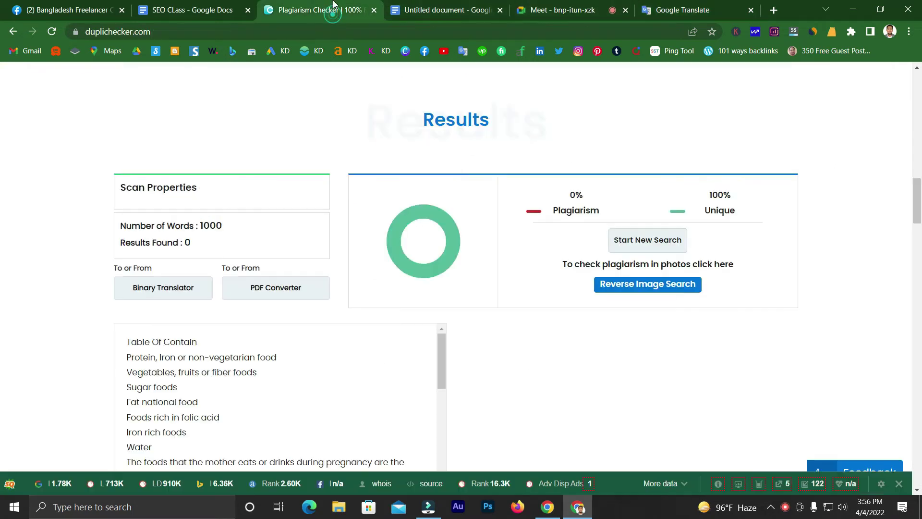
pyautogui.click(441, 7)
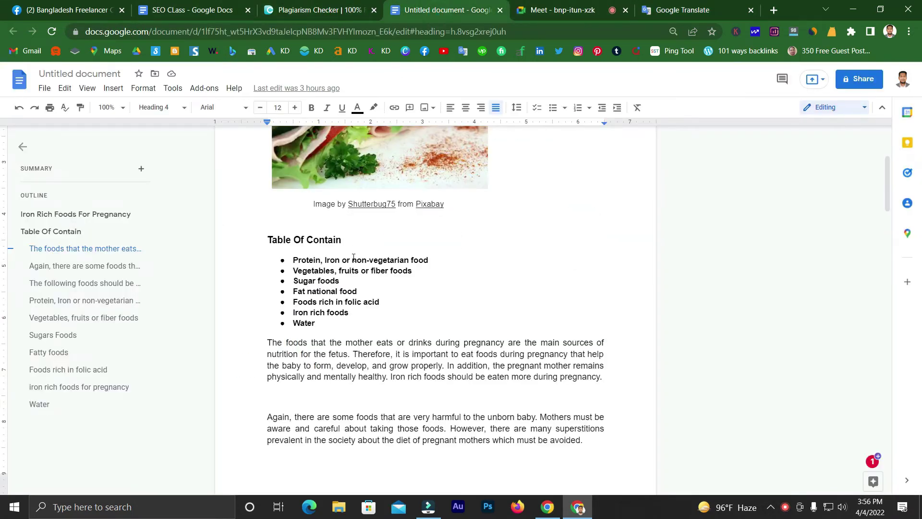
pyautogui.scroll(4, 353, 258)
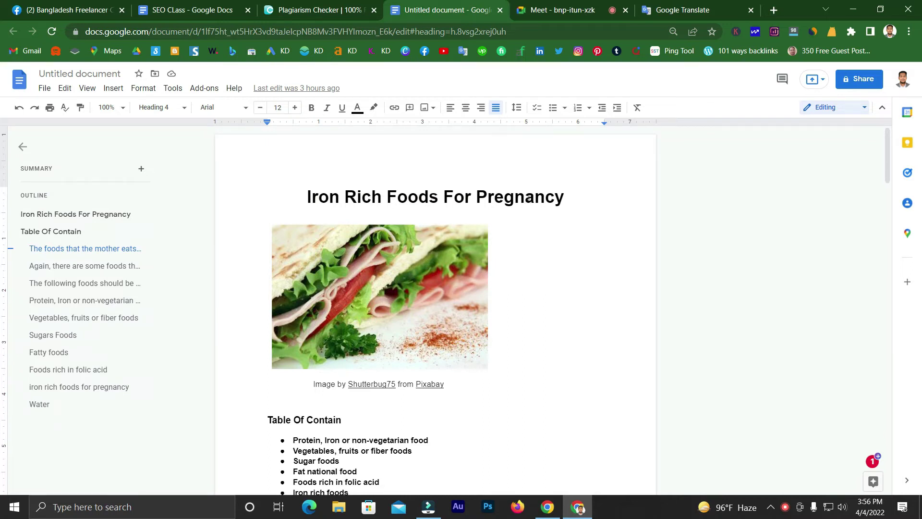
pyautogui.click(710, 6)
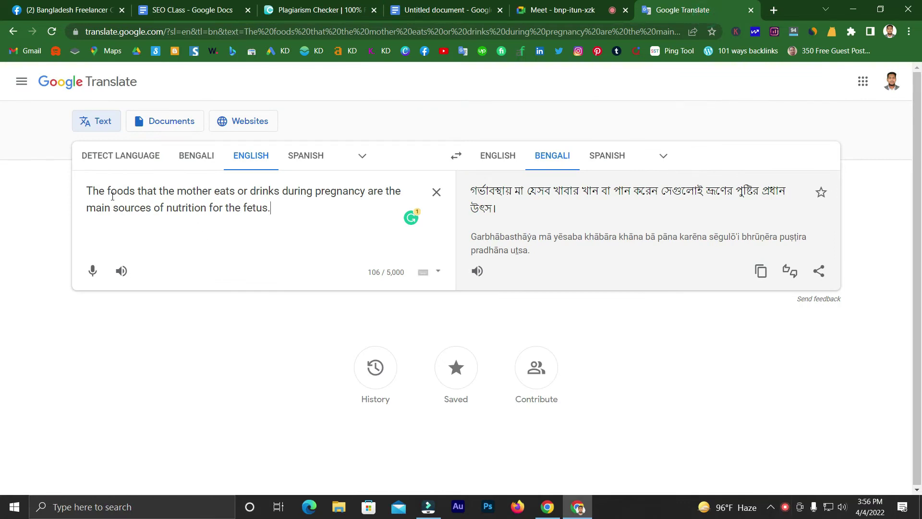
# Step: Compare the English sentence with its Bengali translation by selecting each text, and clear the selection
pyautogui.moveTo(504, 209); pyautogui.dragTo(484, 200)
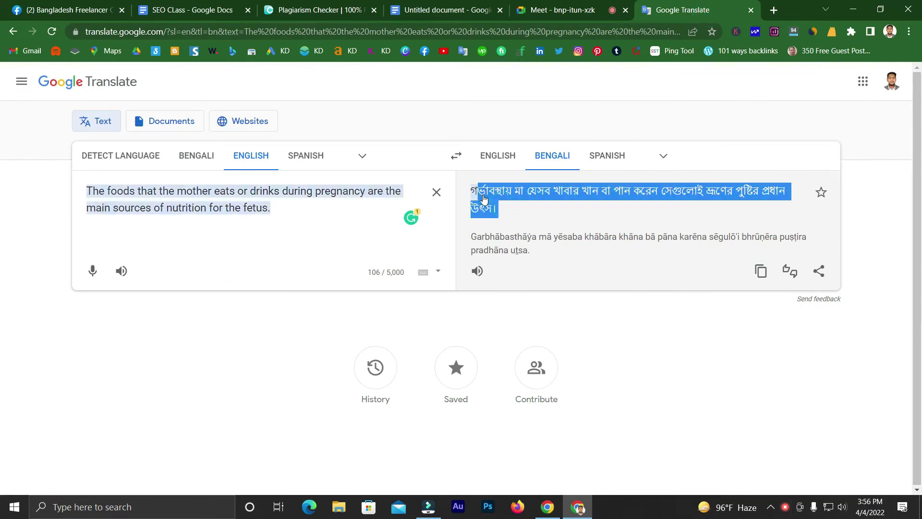
pyautogui.moveTo(280, 209); pyautogui.dragTo(82, 199)
pyautogui.click(190, 197)
pyautogui.click(278, 215)
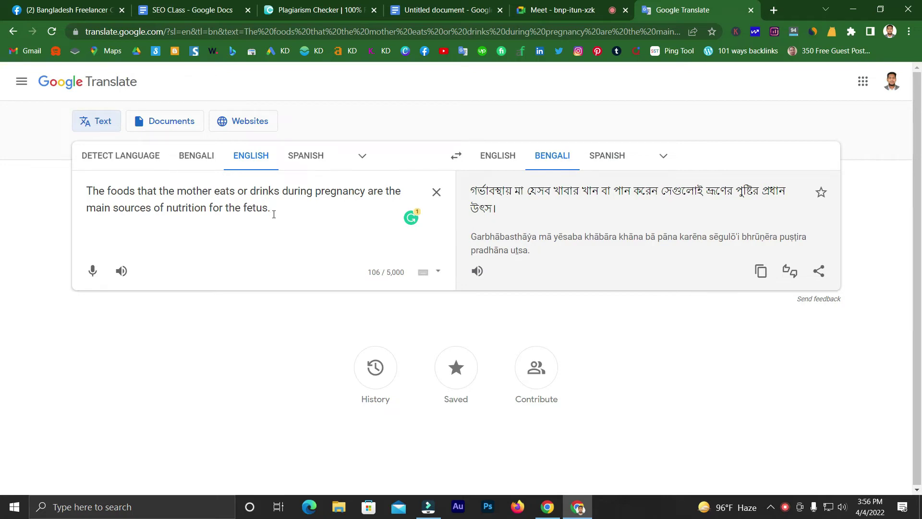
pyautogui.tripleClick(480, 198)
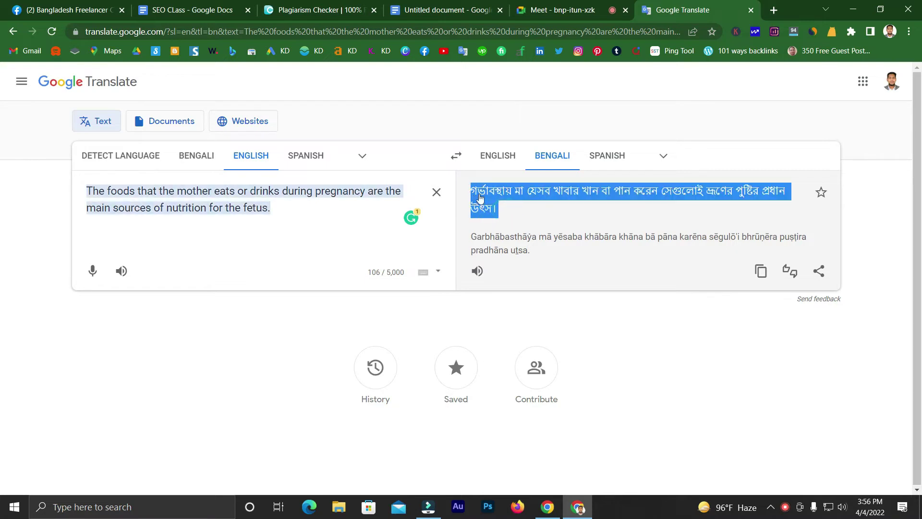
pyautogui.click(507, 211)
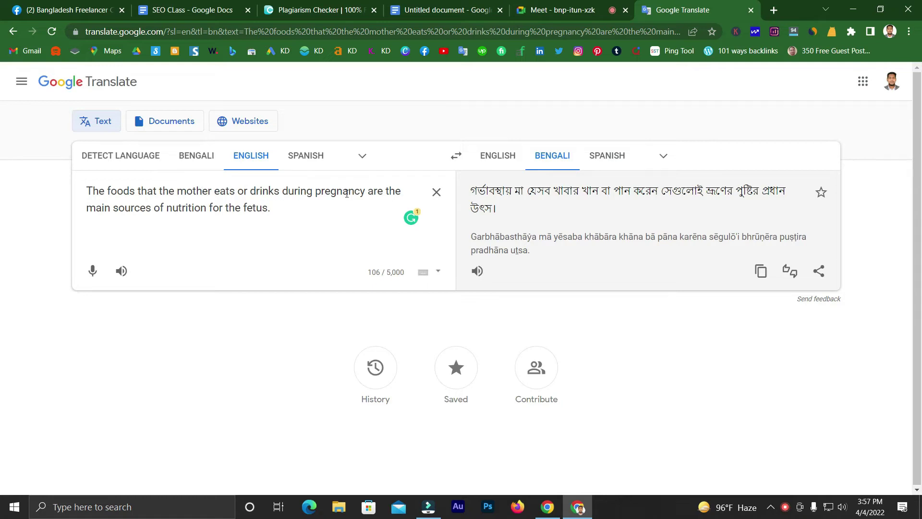
# Step: Insert "there" after "pregnancy" in the English sentence, and paste the article's title "Iron Rich Foods For Pregnancy" after "are"
pyautogui.click(366, 191)
pyautogui.write('there')
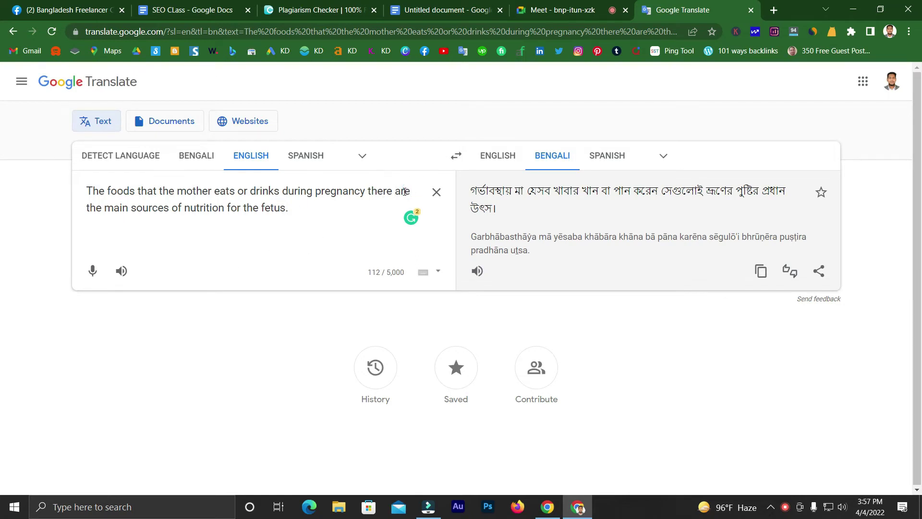
pyautogui.click(428, 10)
pyautogui.moveTo(306, 195); pyautogui.dragTo(572, 195)
pyautogui.hotkey('ctrl', 'c')
pyautogui.click(682, 10)
pyautogui.hotkey('ctrl', 'v')
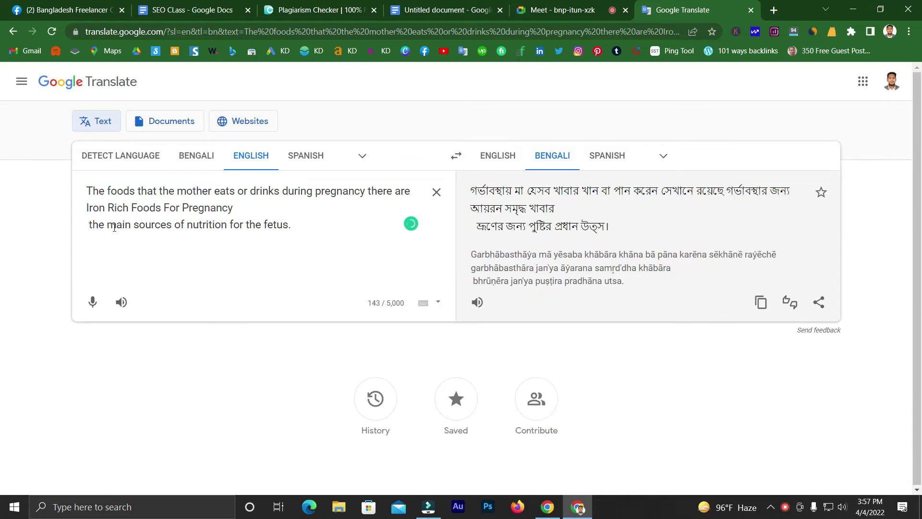
# Step: Remove the line break after the pasted keyword, add "which are" before "the main sources", and select the whole text
pyautogui.press('BackSpace')
pyautogui.press('BackSpace')
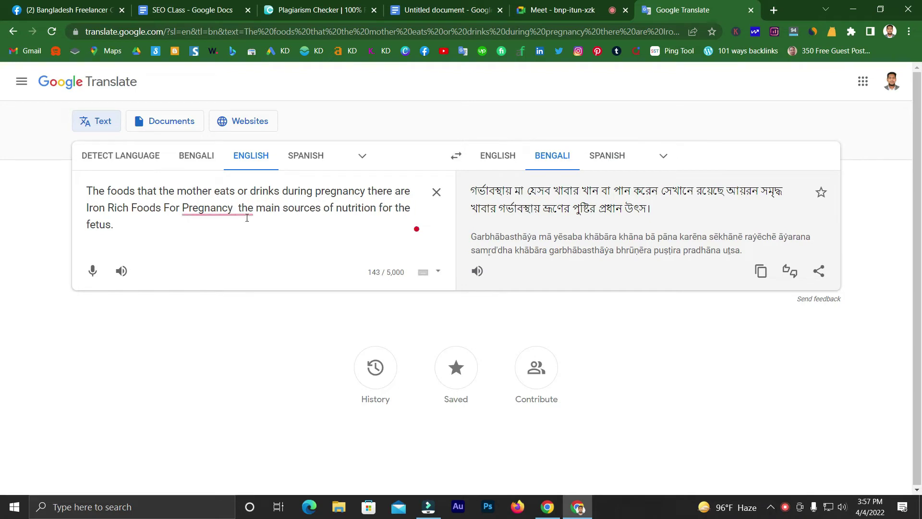
pyautogui.write('which ')
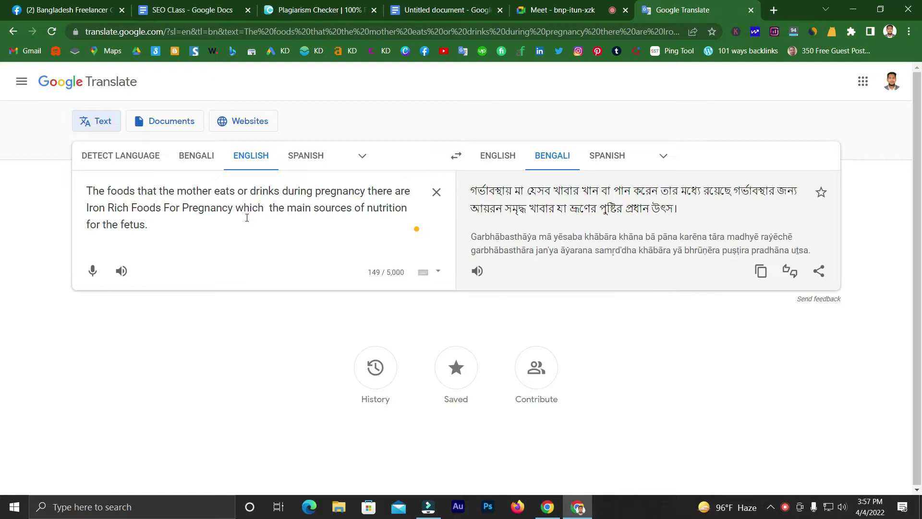
pyautogui.write('are')
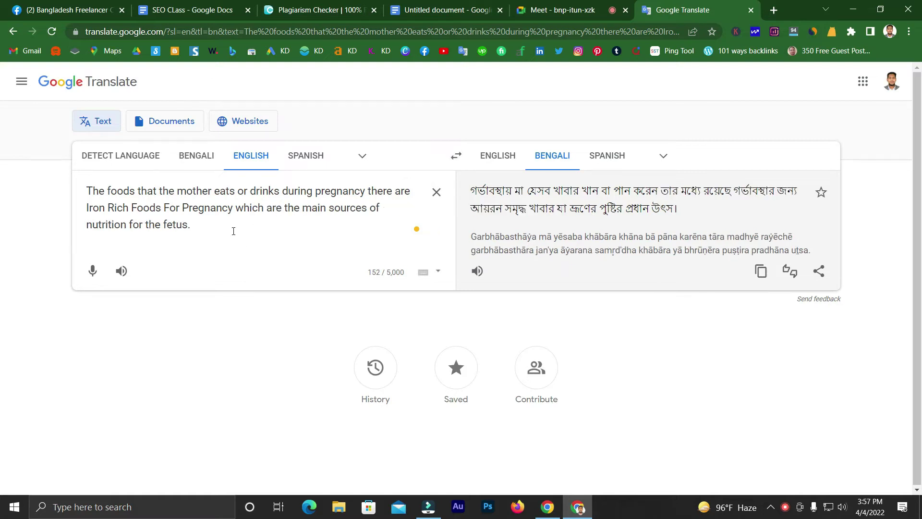
pyautogui.click(234, 231)
pyautogui.hotkey('ctrl', 'a')
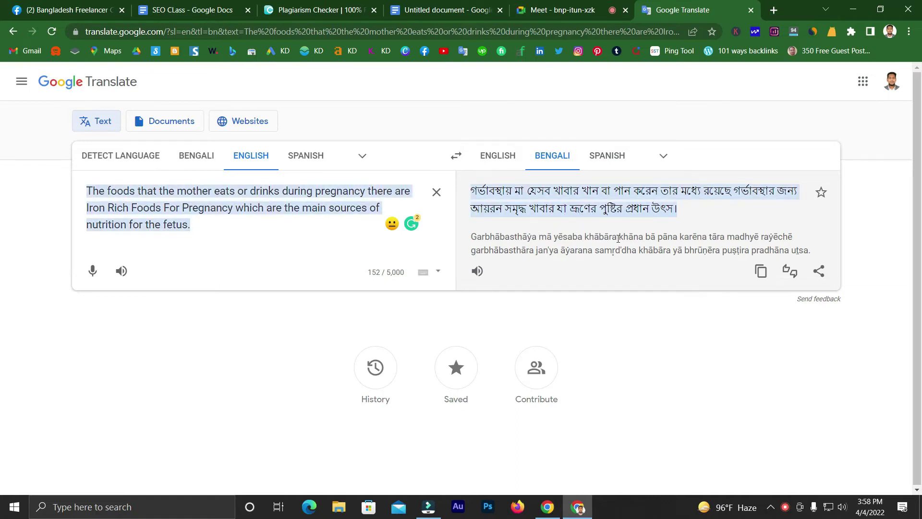
# Step: Copy the original first sentence from the article again and translate it to Bengali in a second Google Translate tab
pyautogui.click(454, 6)
pyautogui.scroll(-5, 281, 293)
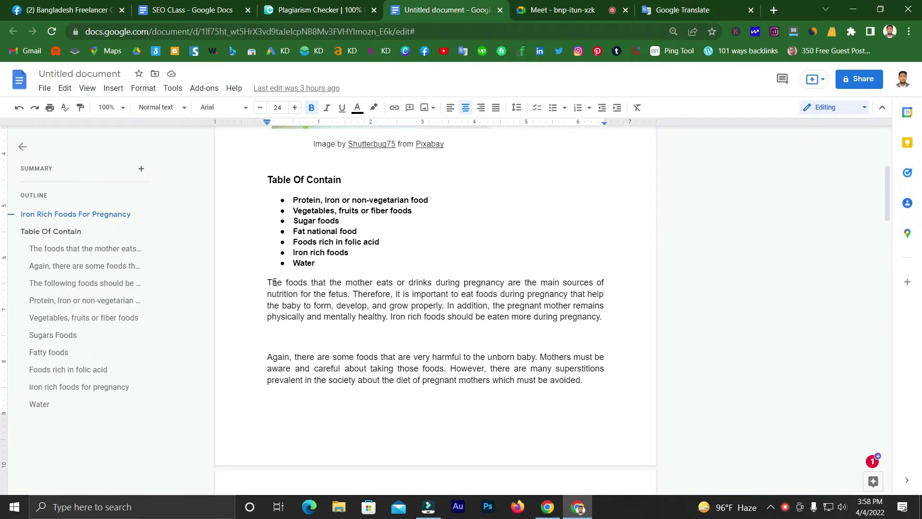
pyautogui.moveTo(268, 283); pyautogui.dragTo(351, 295)
pyautogui.hotkey('ctrl', 'c')
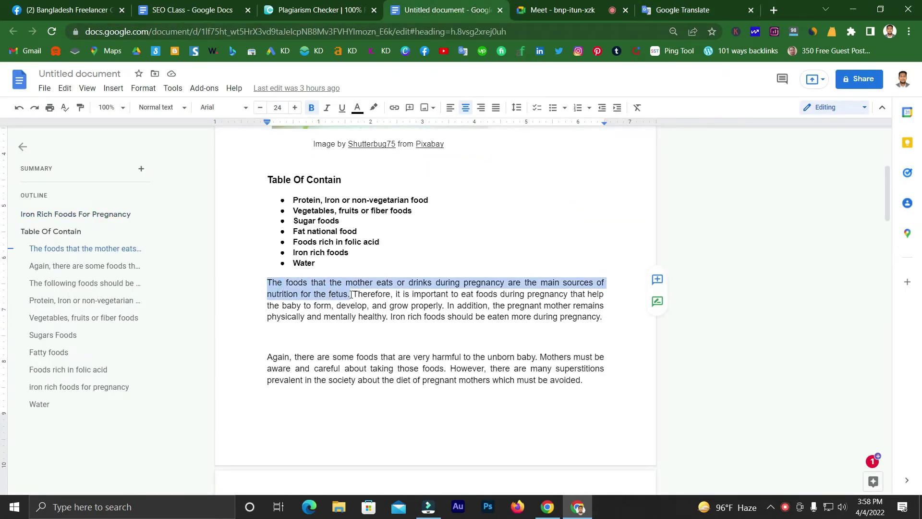
pyautogui.click(677, 11)
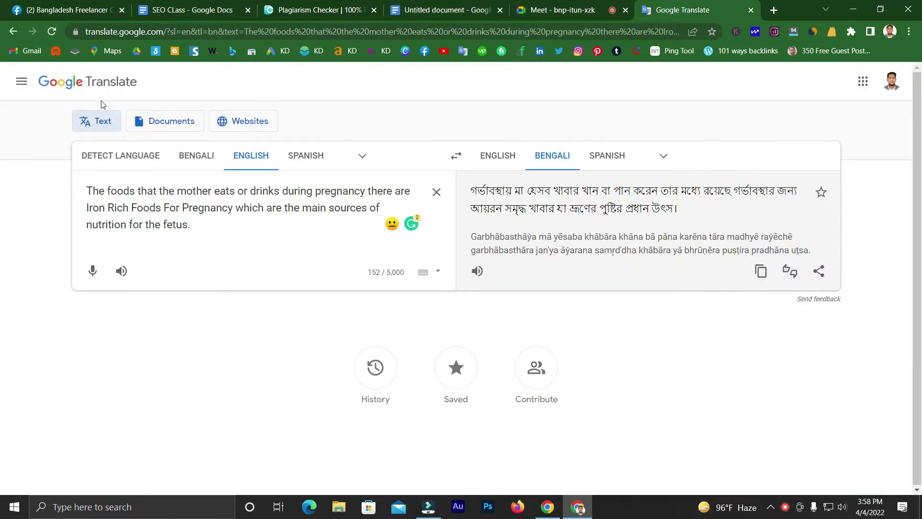
pyautogui.middleClick(98, 84)
pyautogui.click(699, 7)
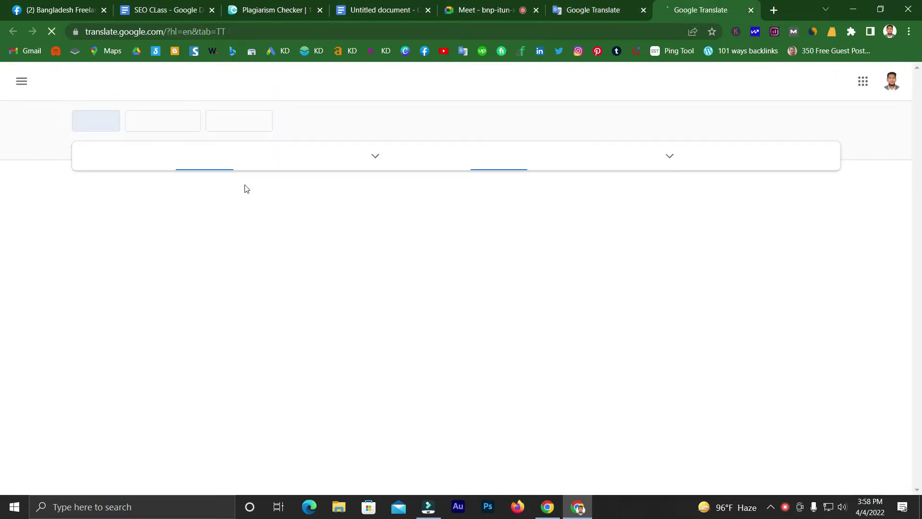
pyautogui.click(229, 235)
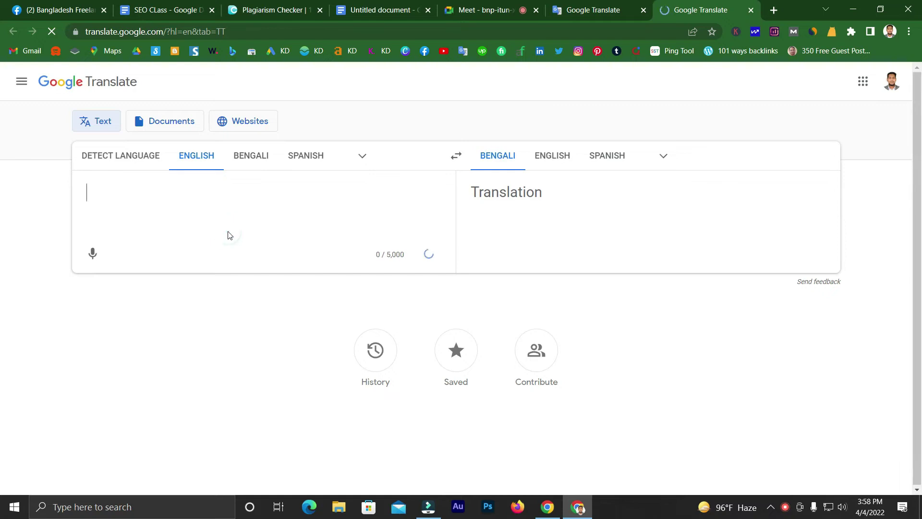
pyautogui.hotkey('ctrl', 'v')
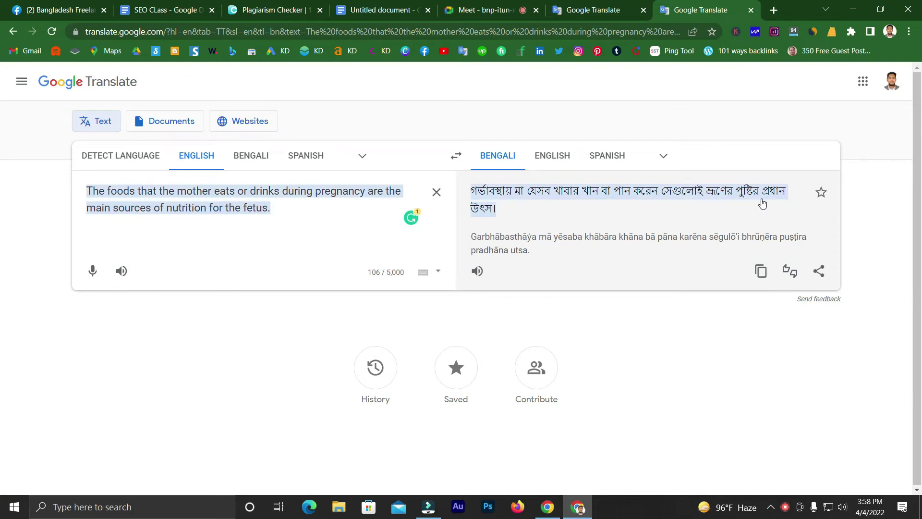
# Step: Compare the Bengali translations of the keyword-added sentence and the original sentence across the two Google Translate tabs
pyautogui.click(623, 4)
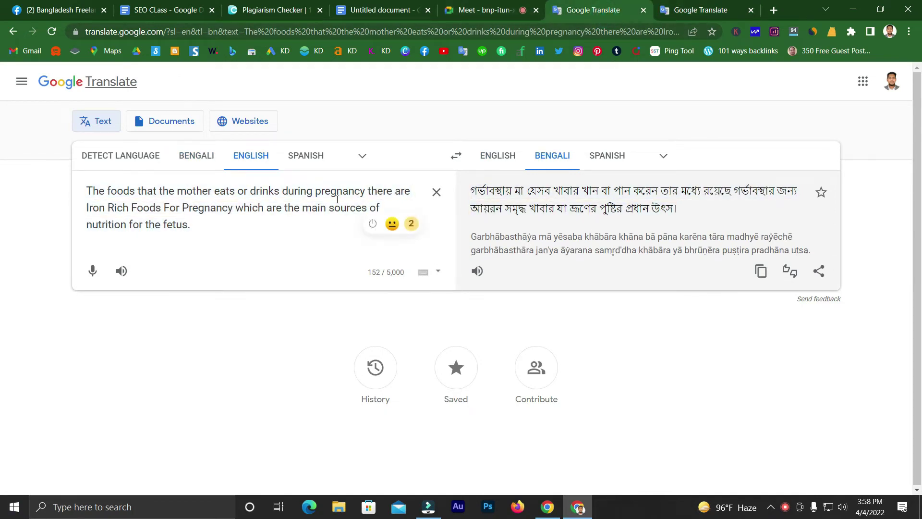
pyautogui.click(226, 221)
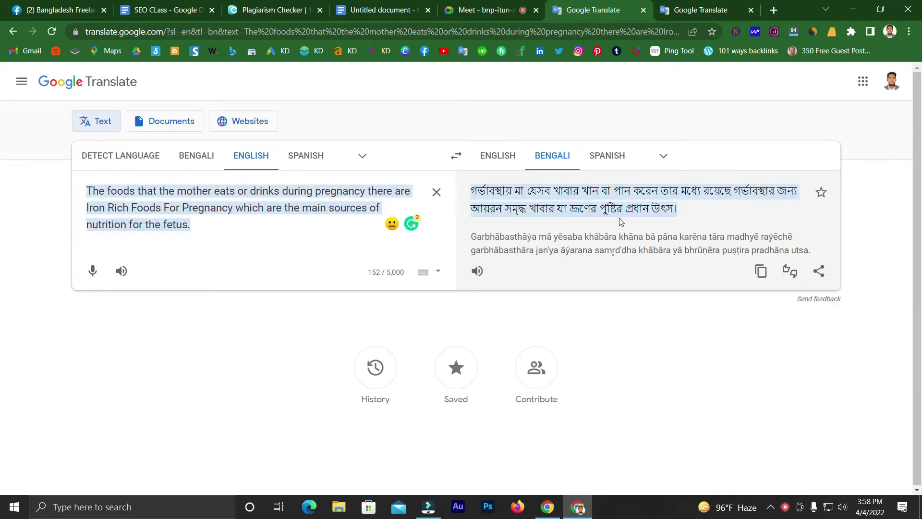
pyautogui.click(661, 7)
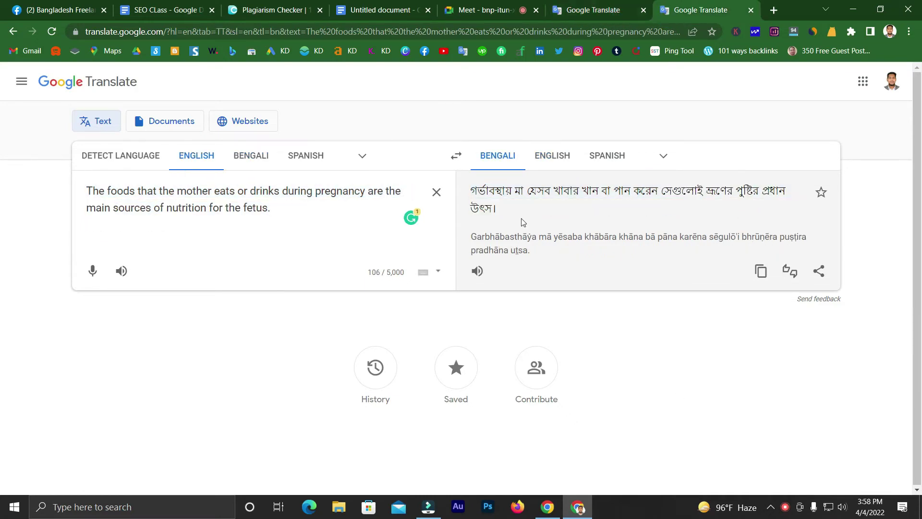
pyautogui.click(615, 9)
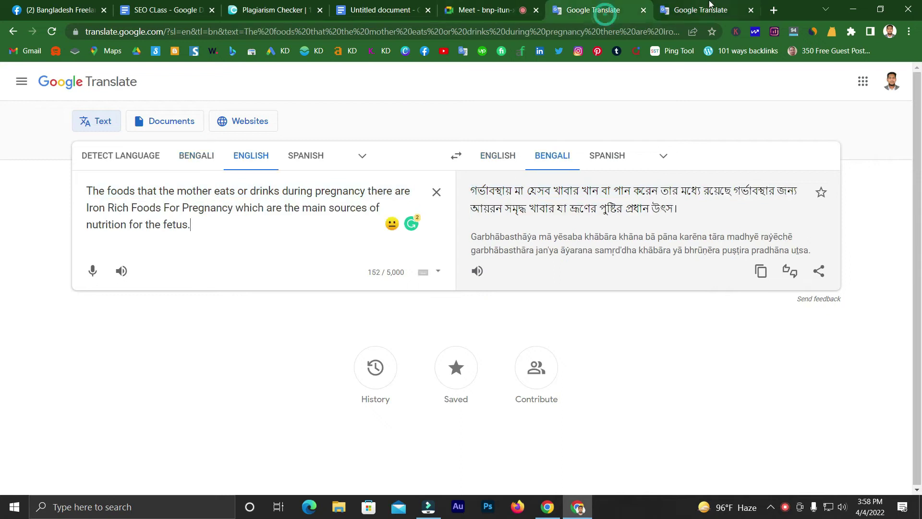
pyautogui.click(710, 15)
pyautogui.click(635, 6)
pyautogui.click(612, 209)
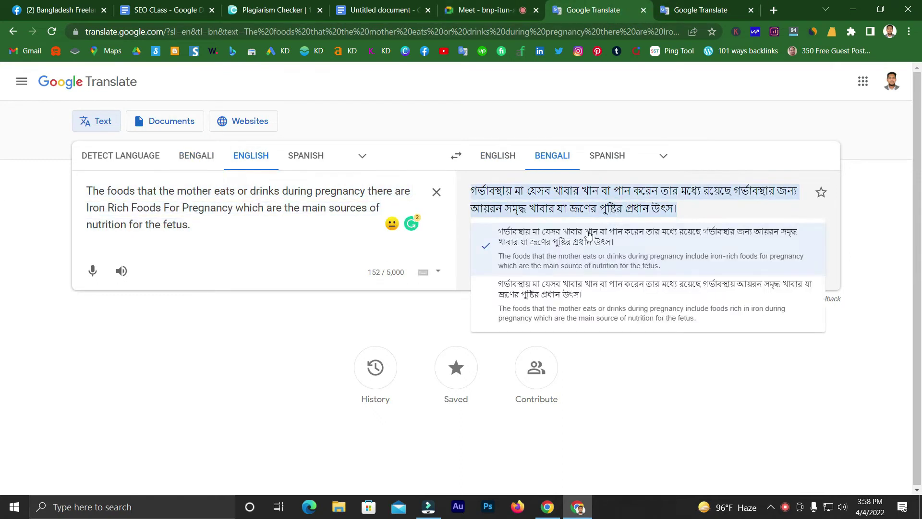
pyautogui.click(659, 396)
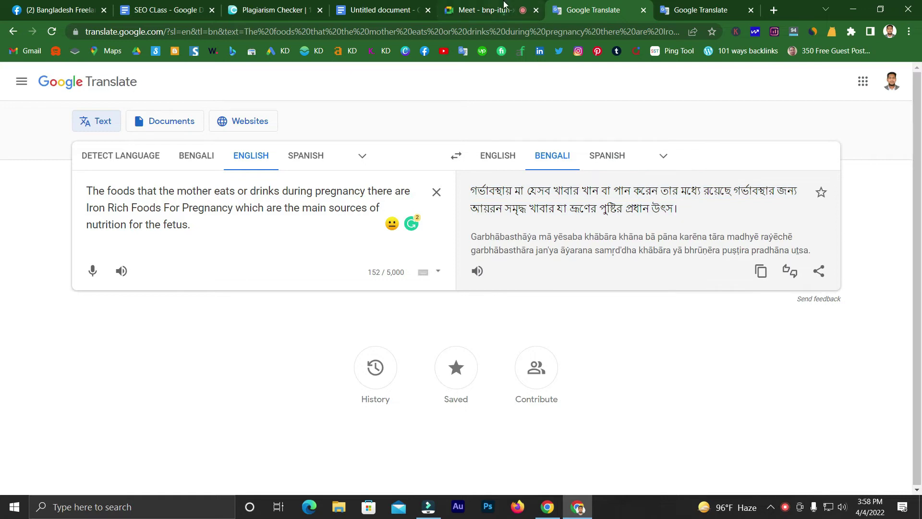
# Step: Switch to Google Meet and read the participants' latest replies in the in-call messages
pyautogui.click(485, 10)
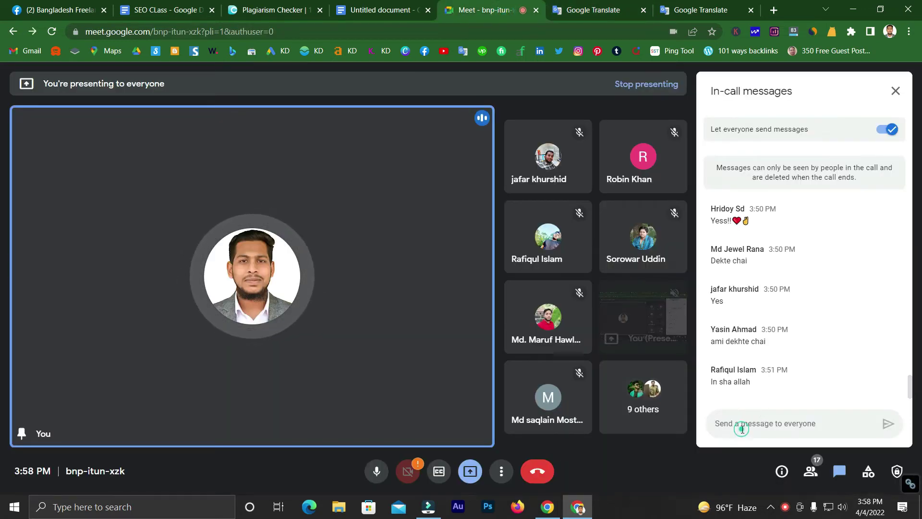
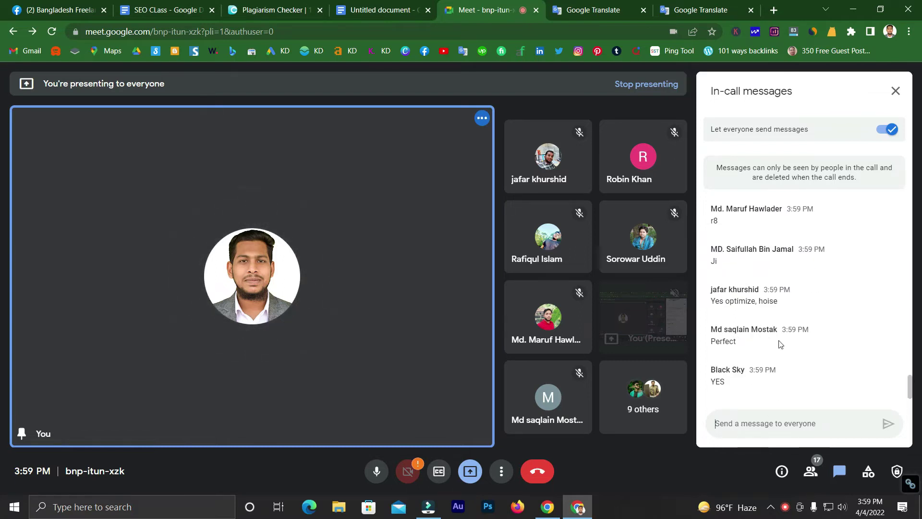
pyautogui.scroll(1, 779, 340)
pyautogui.scroll(-1, 779, 339)
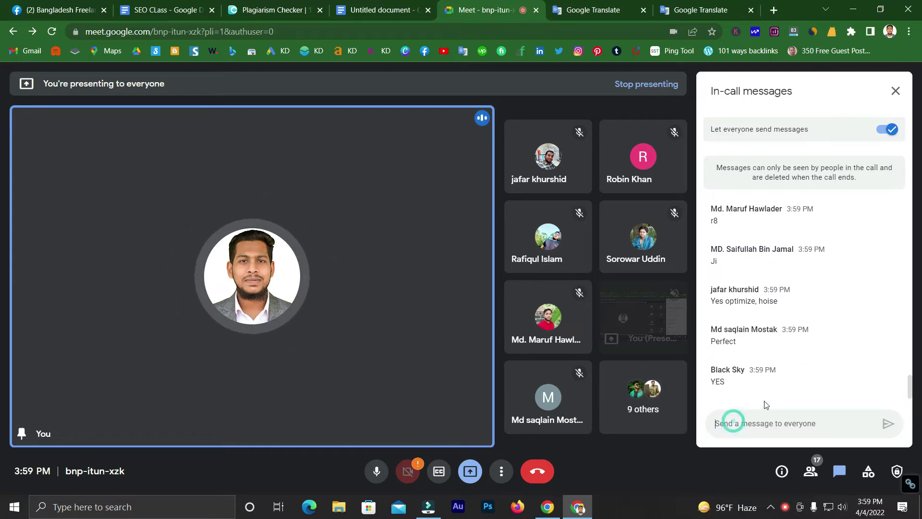
# Step: Review the edited sentence's Bengali translation again against the original sentence in the article and the second Google Translate tab
pyautogui.click(624, 7)
pyautogui.click(711, 6)
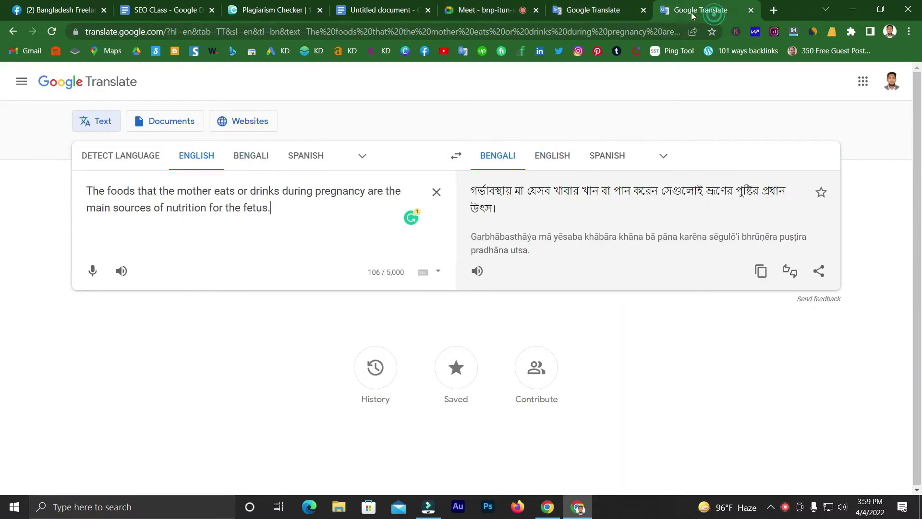
pyautogui.click(567, 5)
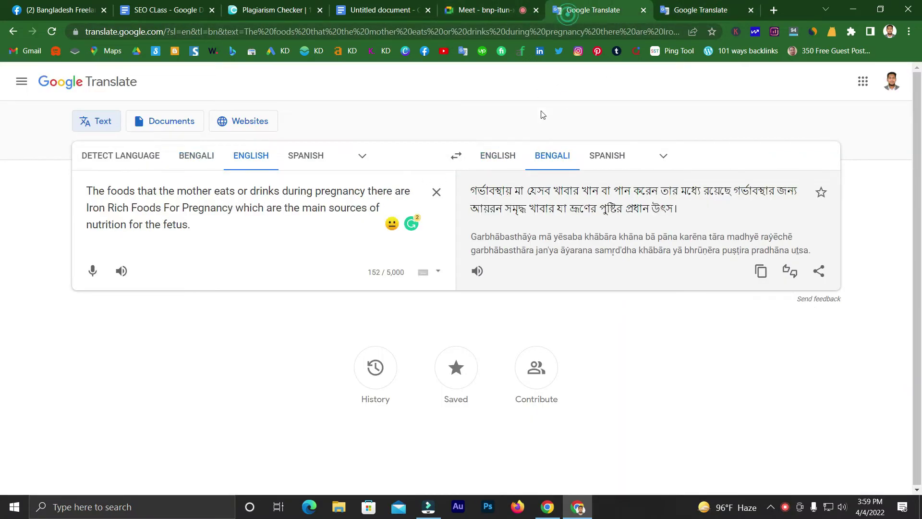
pyautogui.click(685, 214)
pyautogui.moveTo(685, 214); pyautogui.dragTo(475, 184)
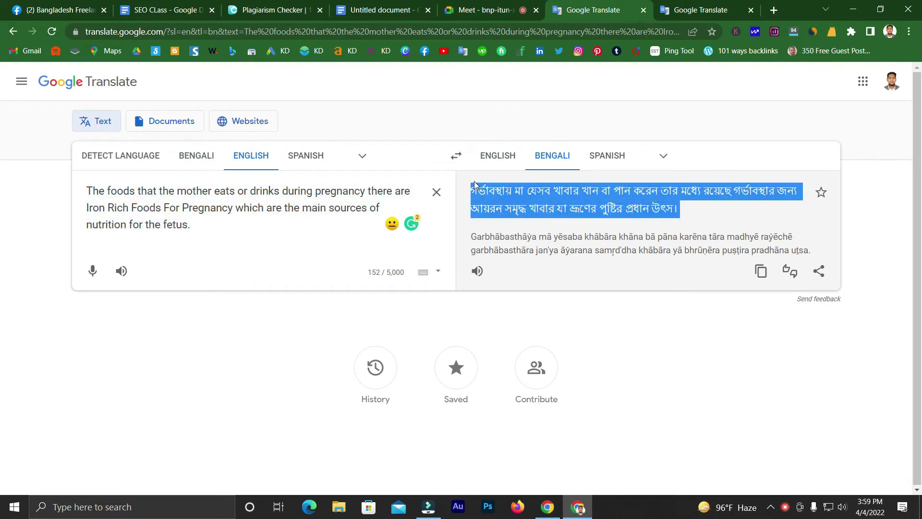
pyautogui.click(485, 125)
pyautogui.click(365, 10)
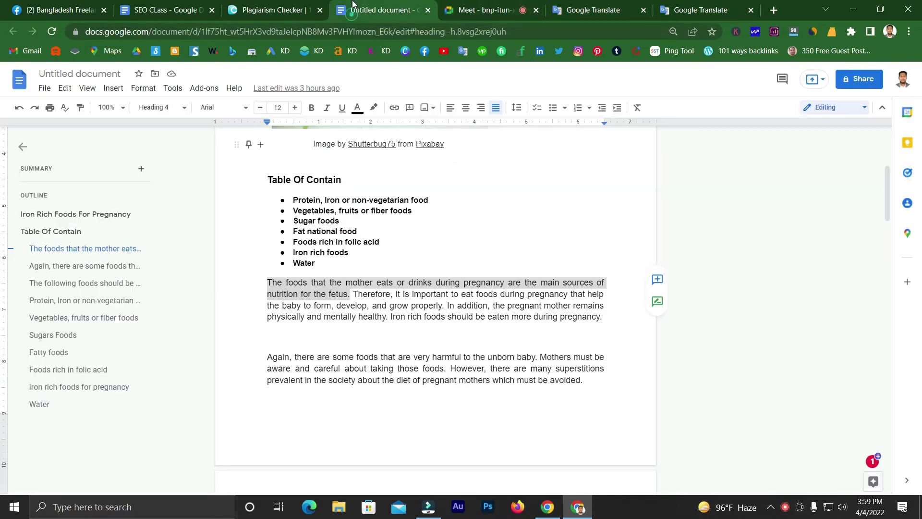
pyautogui.click(687, 9)
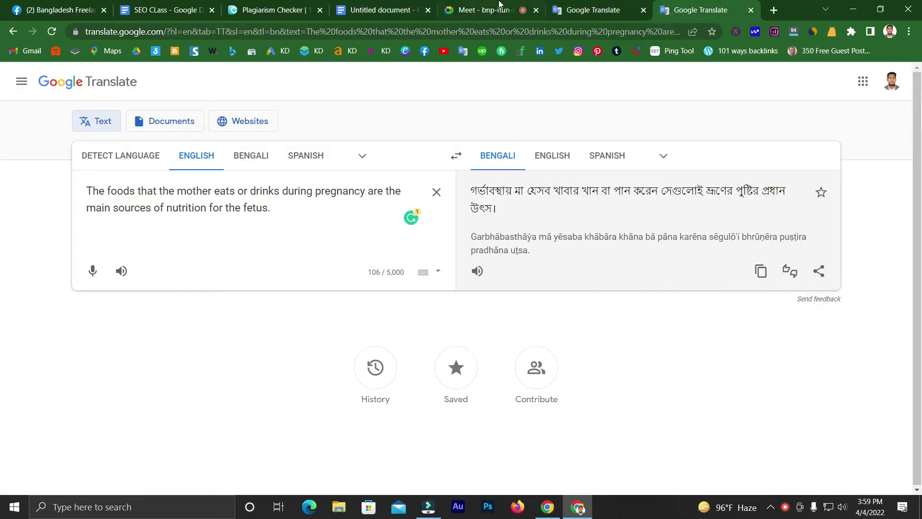
# Step: Copy the edited English sentence from Google Translate and replace the article's selected first sentence with it in Google Docs
pyautogui.click(579, 10)
pyautogui.moveTo(176, 217); pyautogui.dragTo(76, 183)
pyautogui.hotkey('ctrl', 'c')
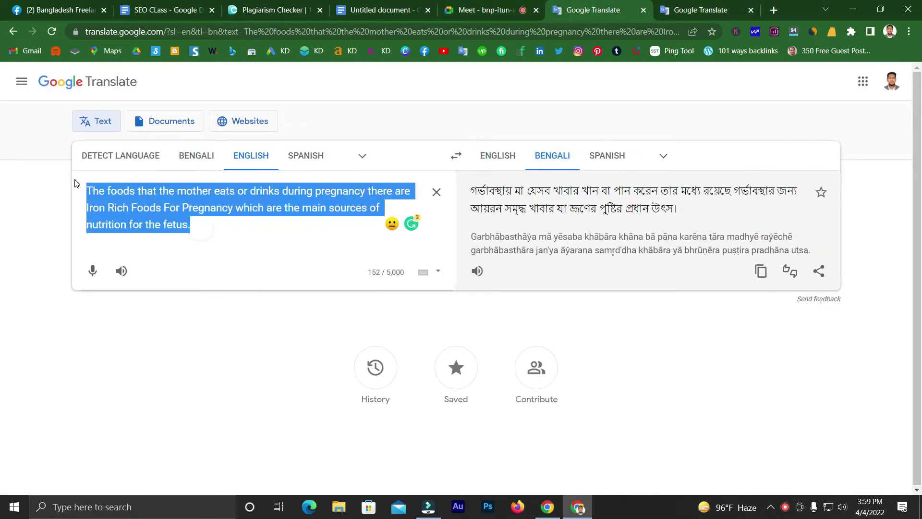
pyautogui.click(413, 10)
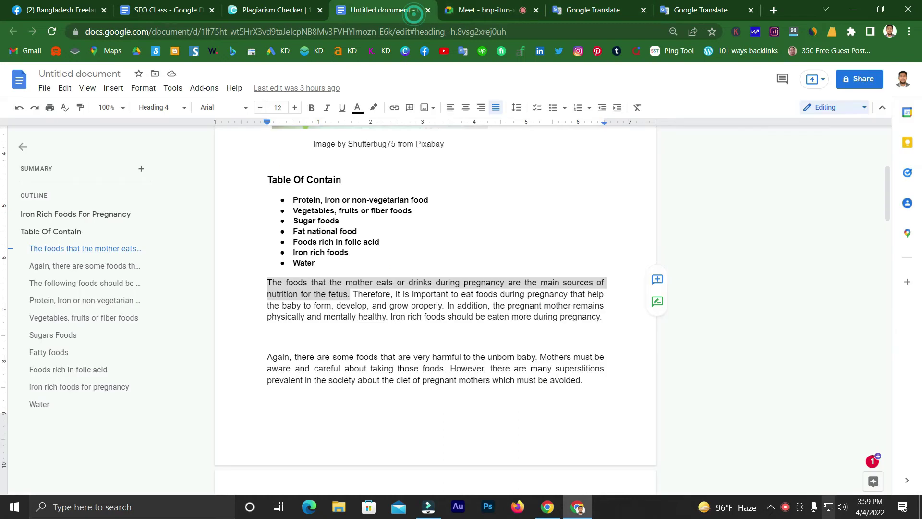
pyautogui.hotkey('ctrl', 'v')
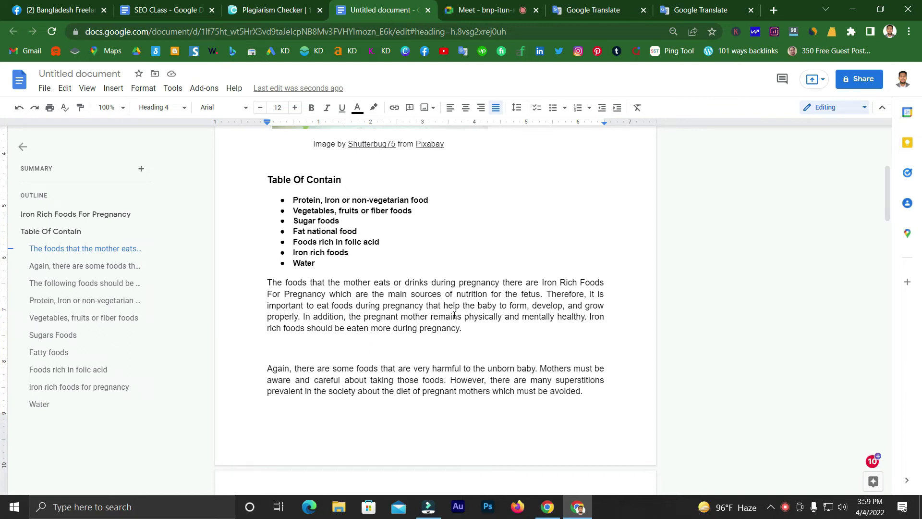
# Step: Look through the article from its title to the food sections, and check the Google Meet call
pyautogui.scroll(6, 455, 315)
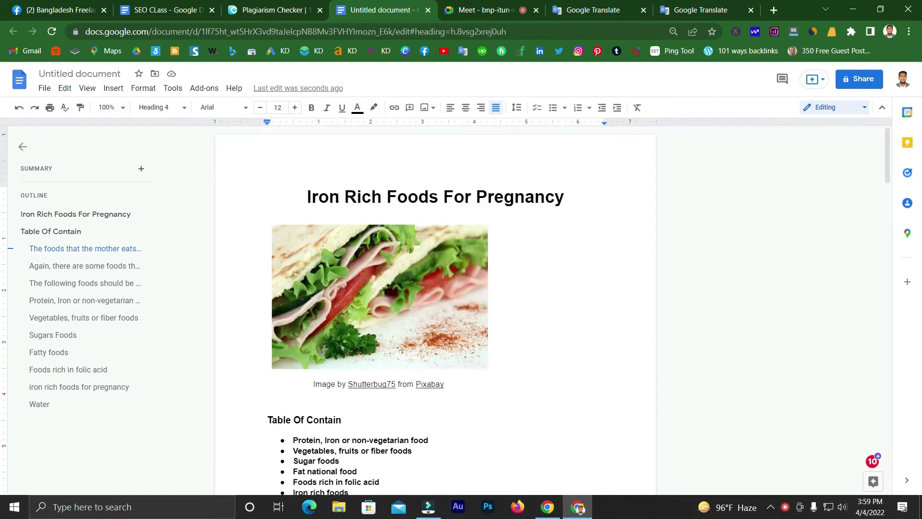
pyautogui.scroll(-12, 435, 209)
pyautogui.scroll(-15, 351, 212)
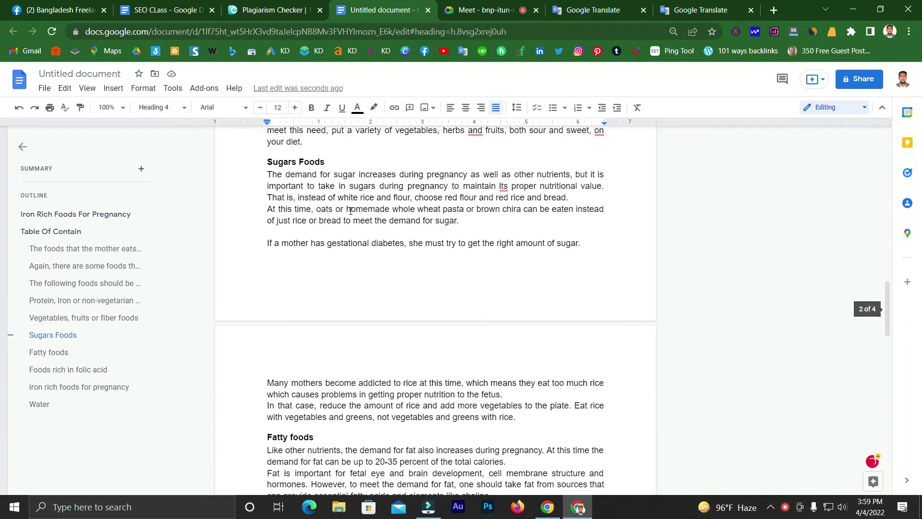
pyautogui.scroll(20, 350, 211)
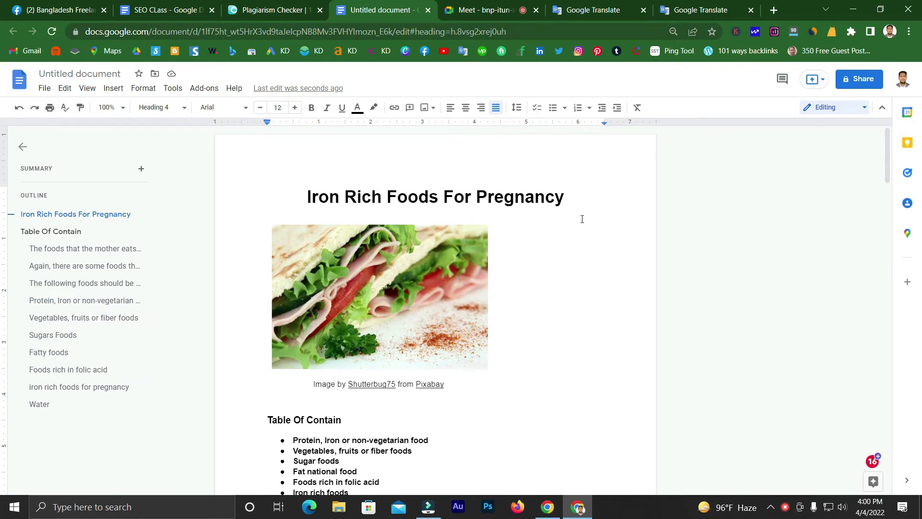
pyautogui.click(485, 10)
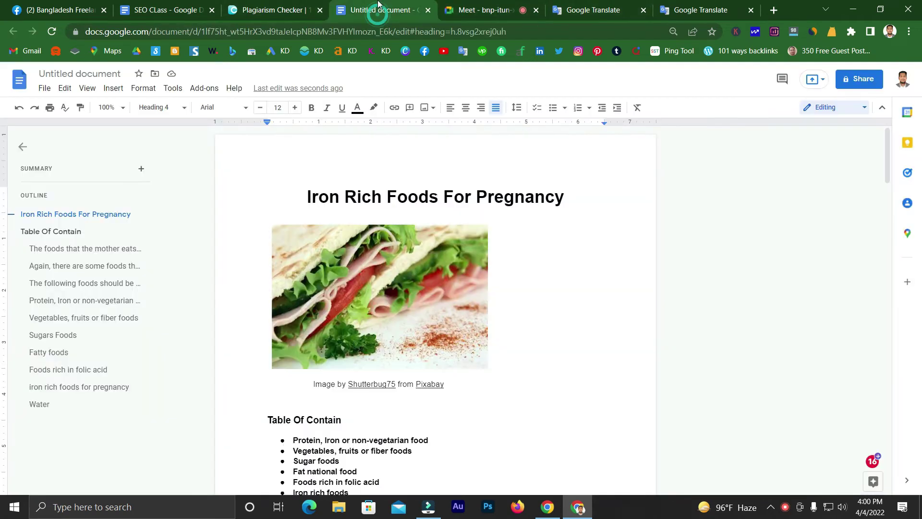
# Step: Copy the article's title in Google Docs and search the document for "Iron Rich Foods For Pregnancy"
pyautogui.click(380, 6)
pyautogui.tripleClick(371, 194)
pyautogui.hotkey('ctrl', 'c')
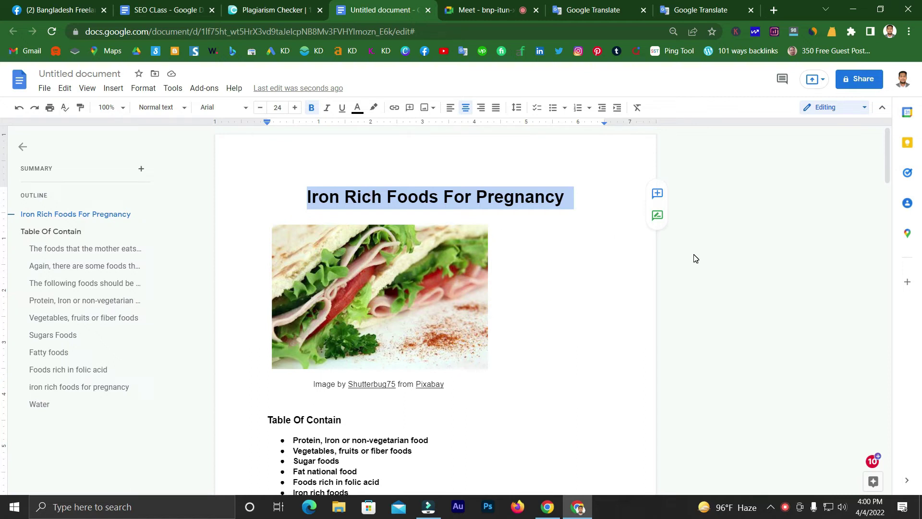
pyautogui.hotkey('ctrl', 'f')
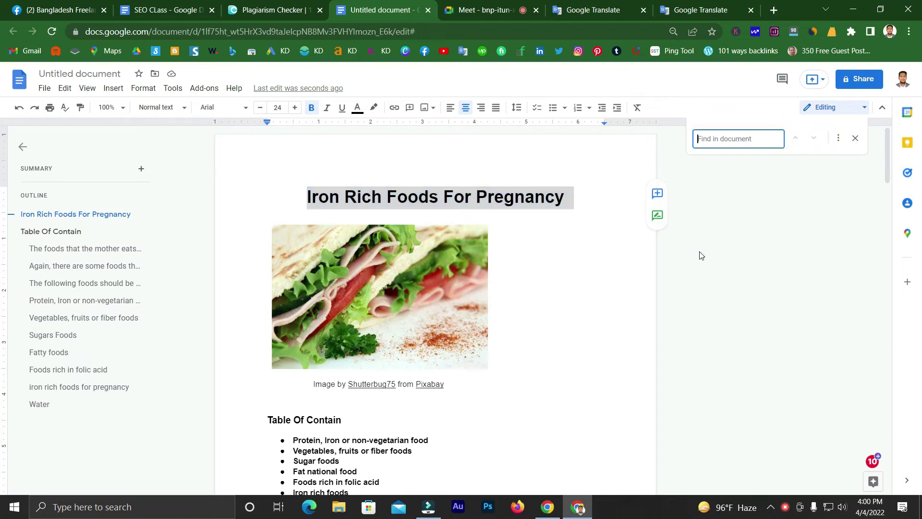
pyautogui.click(711, 140)
pyautogui.click(711, 139)
pyautogui.hotkey('ctrl', 'v')
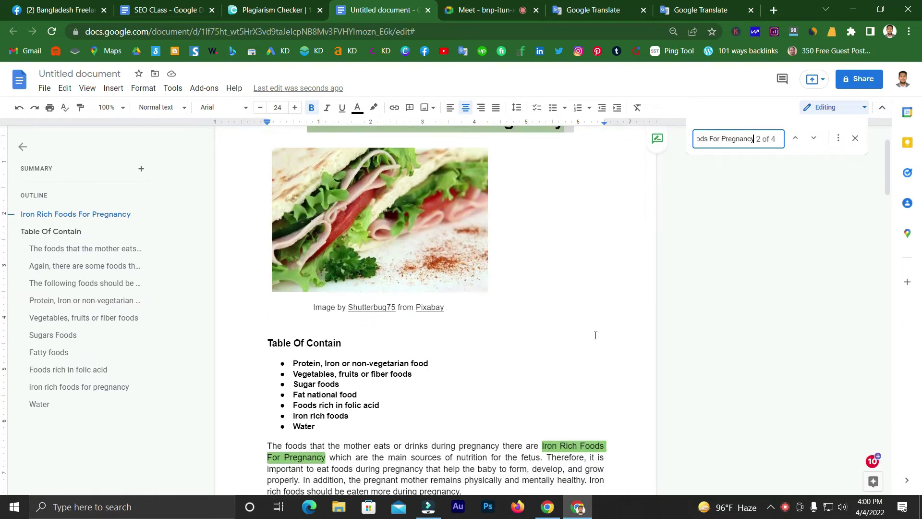
pyautogui.scroll(2, 596, 336)
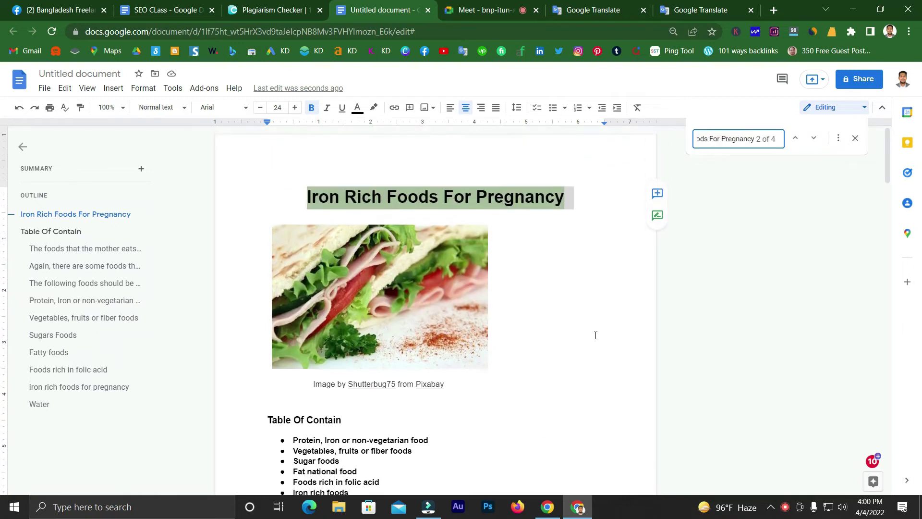
# Step: Reselect the title keyword in the document search and check its match count
pyautogui.tripleClick(726, 139)
pyautogui.click(727, 138)
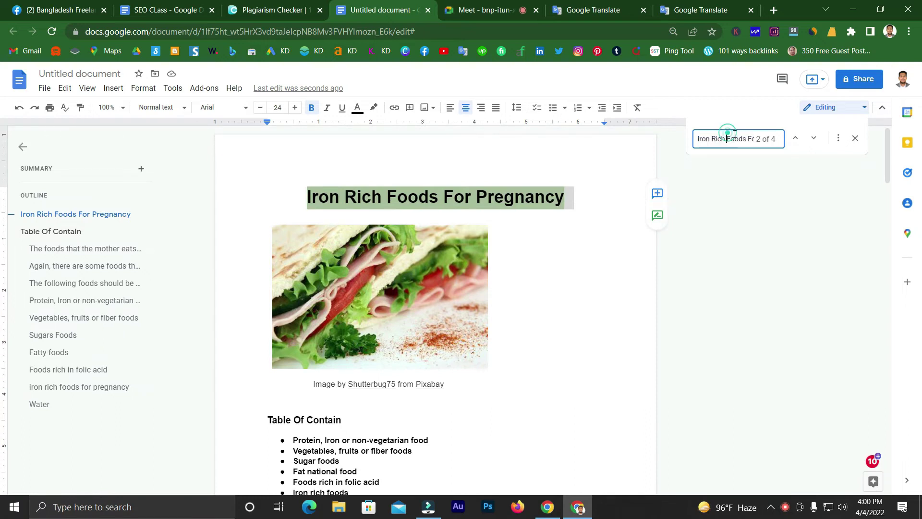
pyautogui.doubleClick(772, 139)
pyautogui.hotkey('ctrl', 'f')
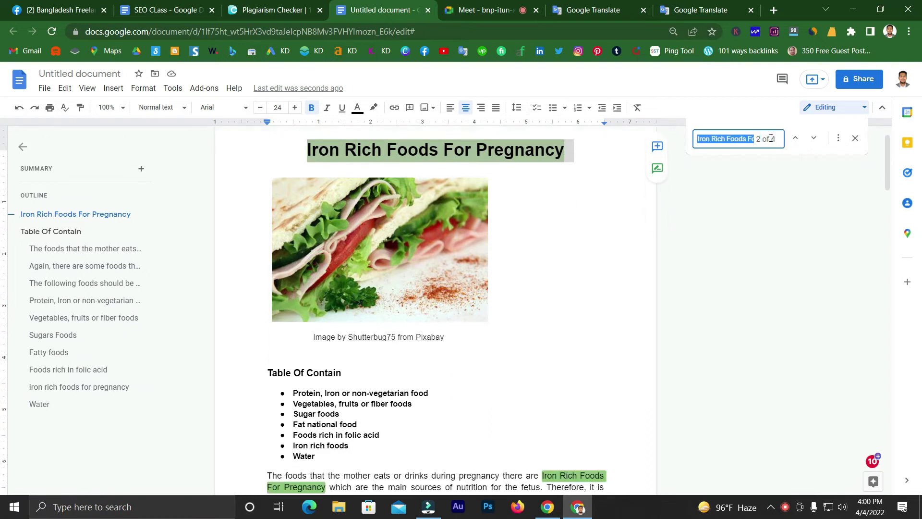
pyautogui.doubleClick(772, 138)
pyautogui.click(752, 171)
pyautogui.click(742, 138)
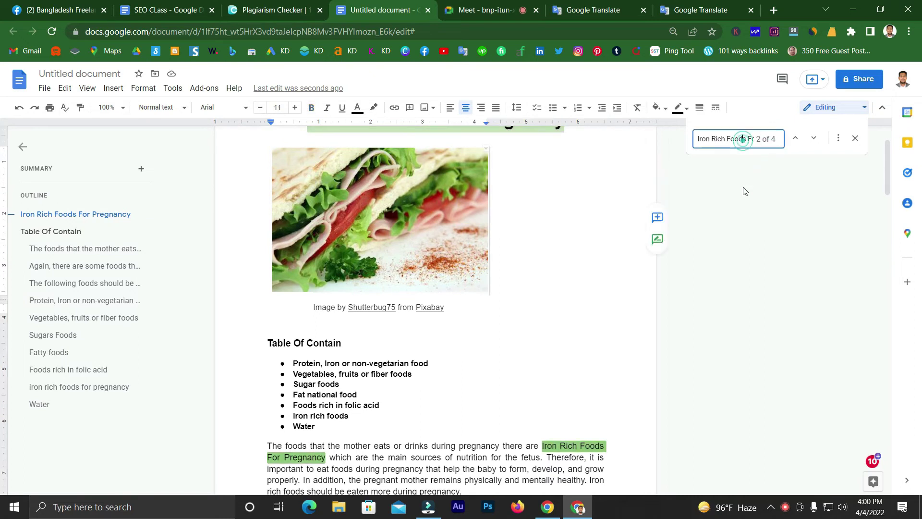
# Step: Examine where the title keyword is highlighted, from the first paragraph down to the "iron rich foods for pregnancy" section
pyautogui.scroll(-4, 435, 312)
pyautogui.click(546, 264)
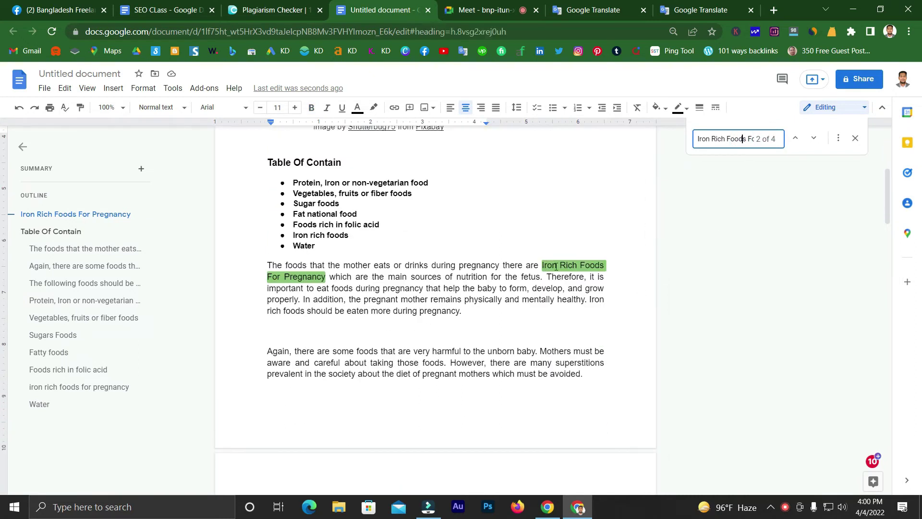
pyautogui.click(323, 276)
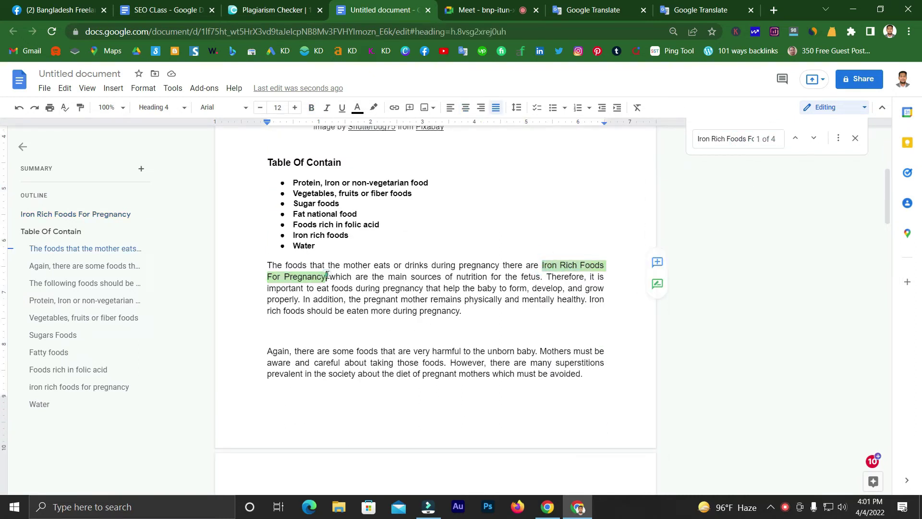
pyautogui.click(727, 244)
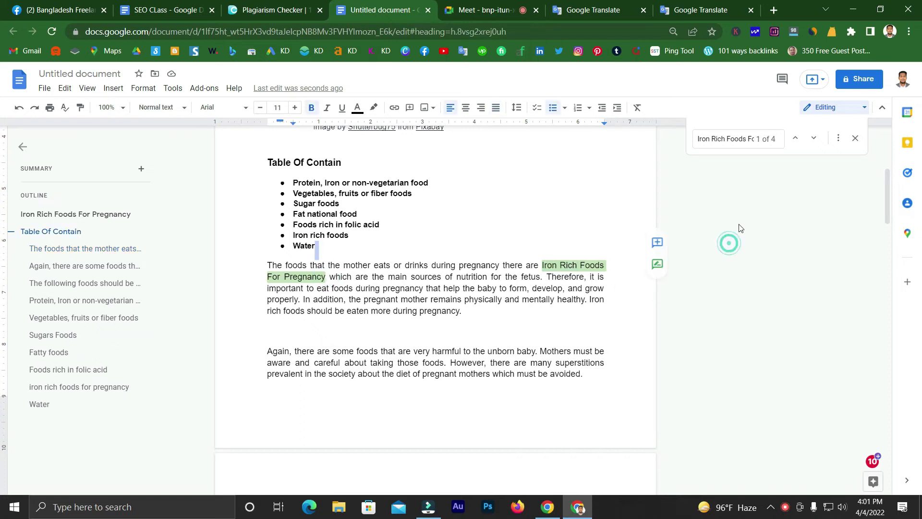
pyautogui.click(729, 139)
pyautogui.scroll(-10, 472, 258)
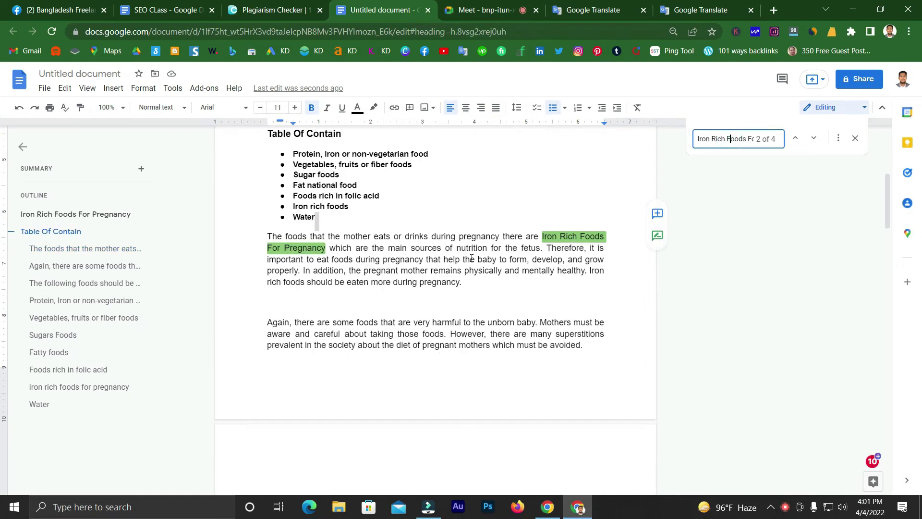
pyautogui.scroll(-13, 472, 258)
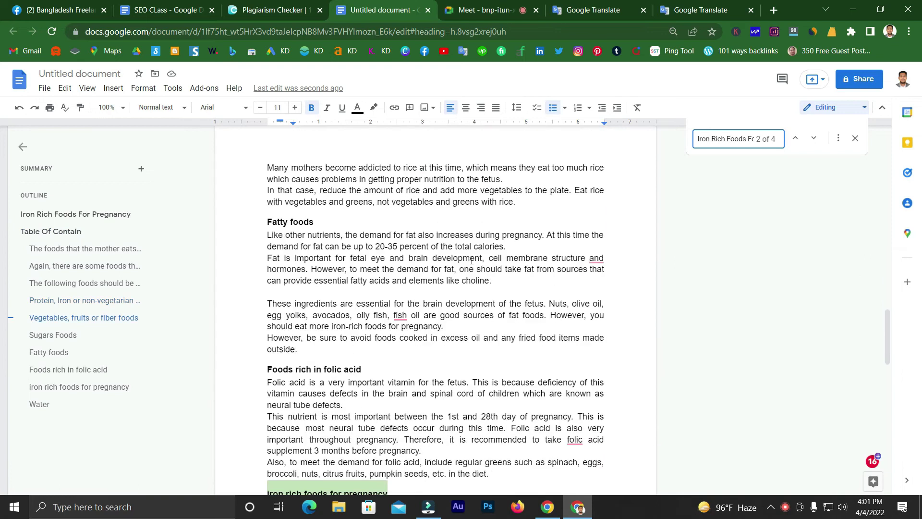
pyautogui.scroll(4, 261, 261)
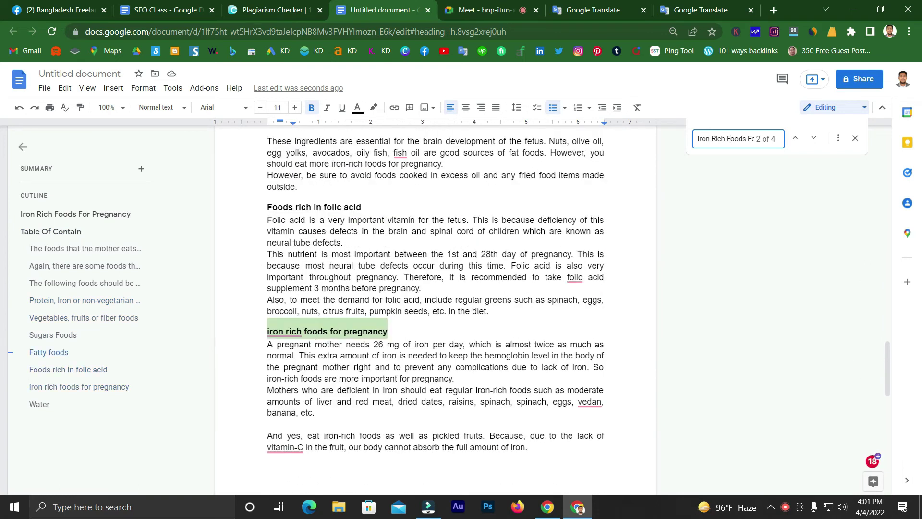
pyautogui.scroll(-3, 455, 300)
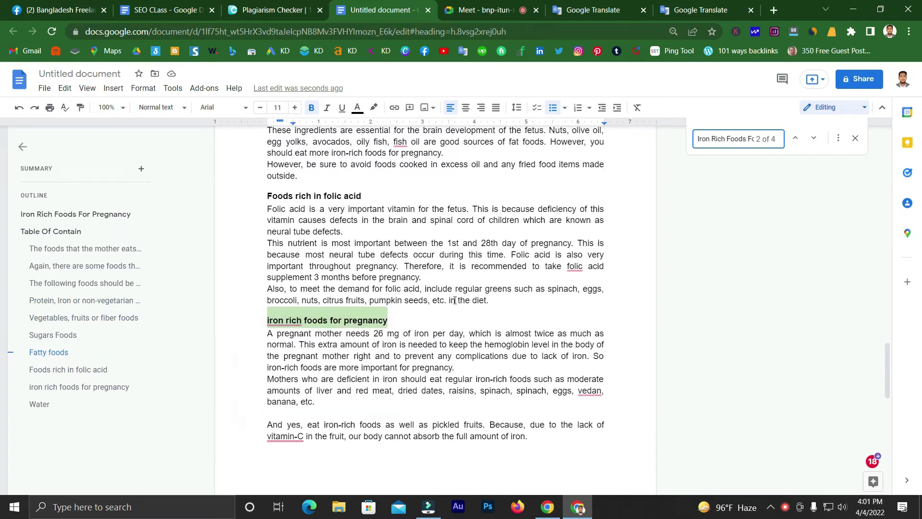
# Step: Examine the highlighted title keyword matches from the article's title down to the closing sentence after the Water section
pyautogui.scroll(-11, 457, 302)
pyautogui.scroll(3, 442, 298)
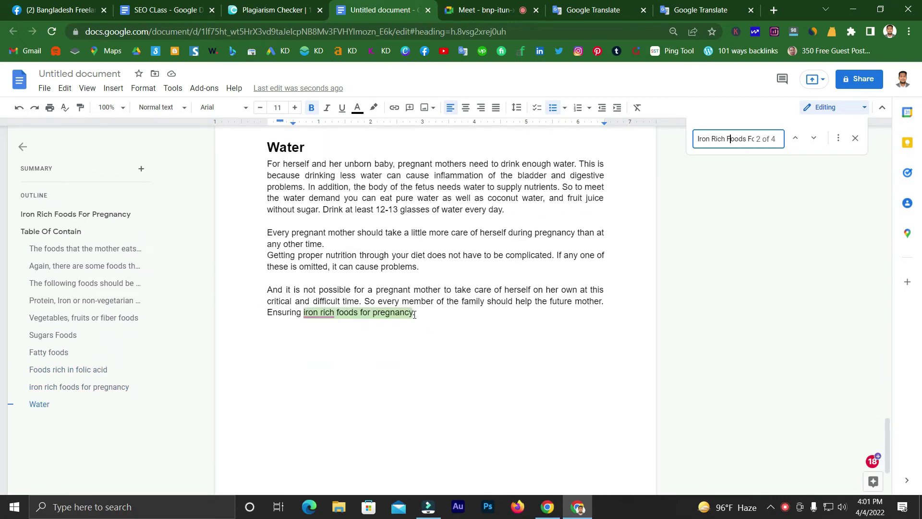
pyautogui.scroll(20, 443, 321)
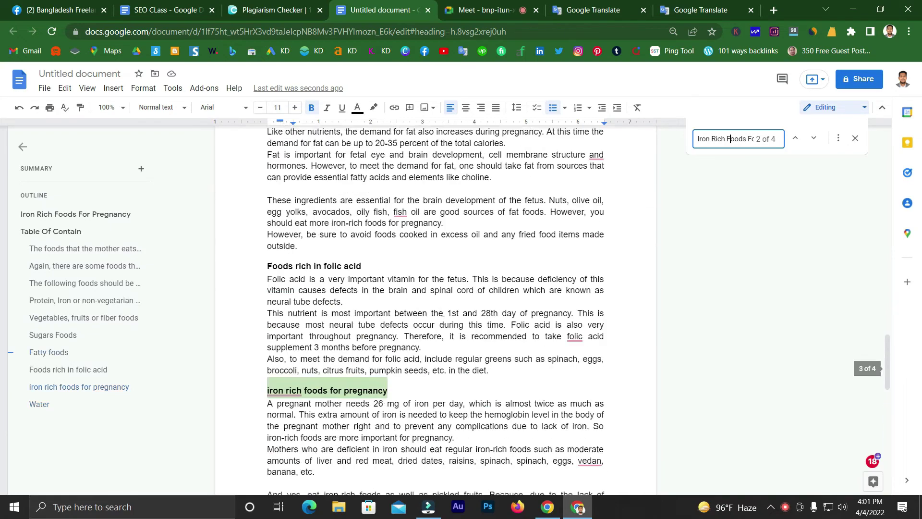
pyautogui.scroll(15, 443, 321)
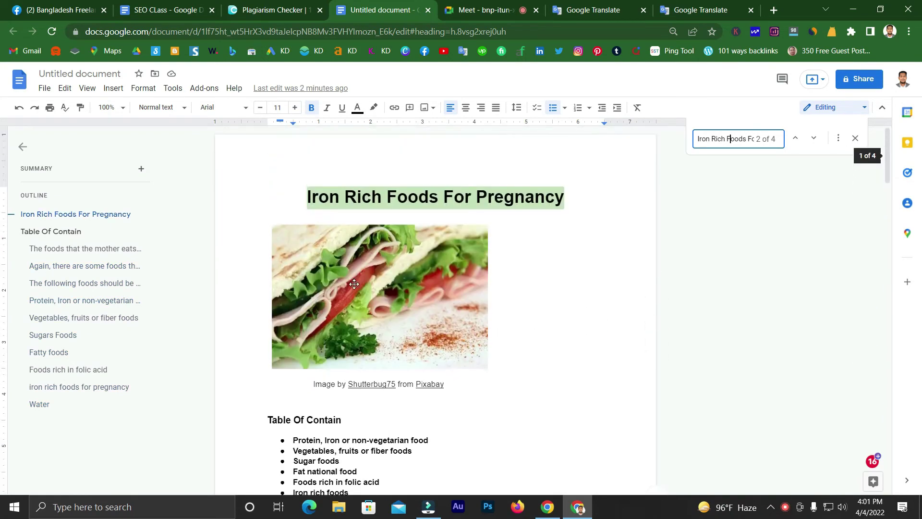
pyautogui.scroll(-20, 354, 283)
pyautogui.scroll(-10, 354, 288)
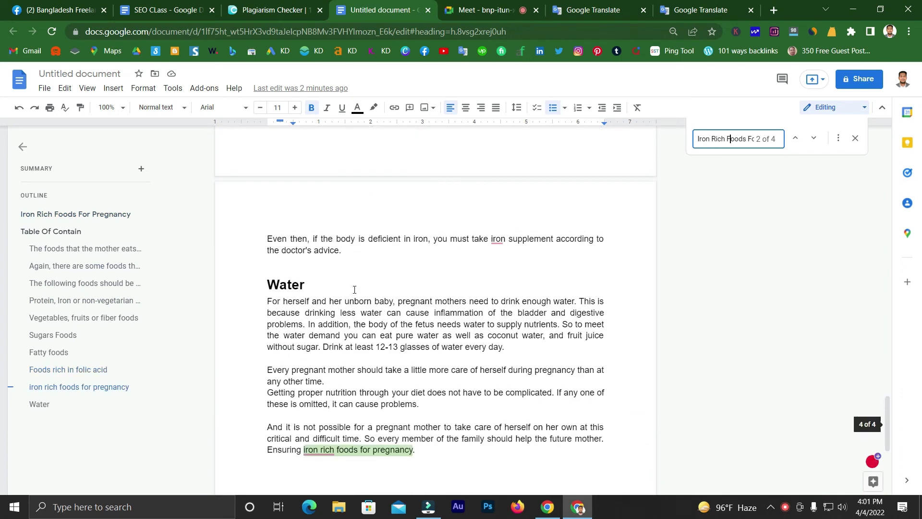
pyautogui.scroll(20, 355, 290)
pyautogui.scroll(8, 355, 290)
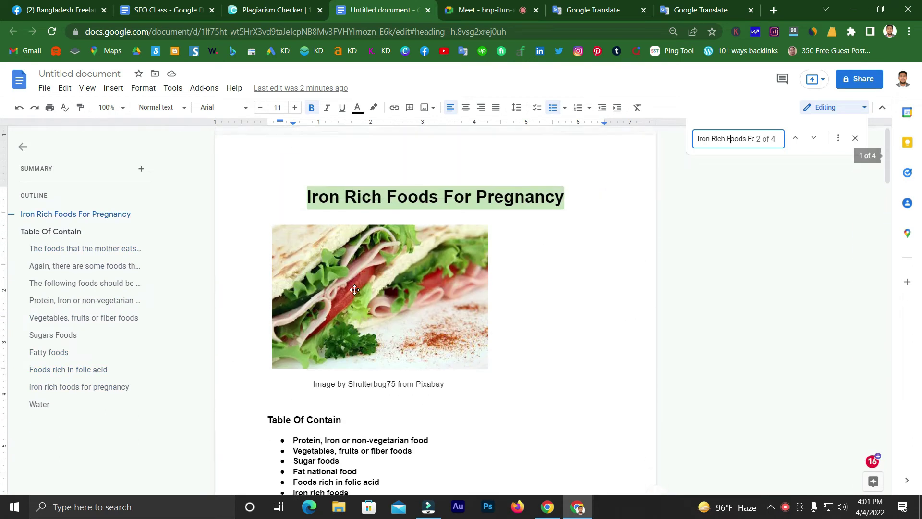
pyautogui.scroll(-11, 393, 284)
pyautogui.scroll(3, 393, 283)
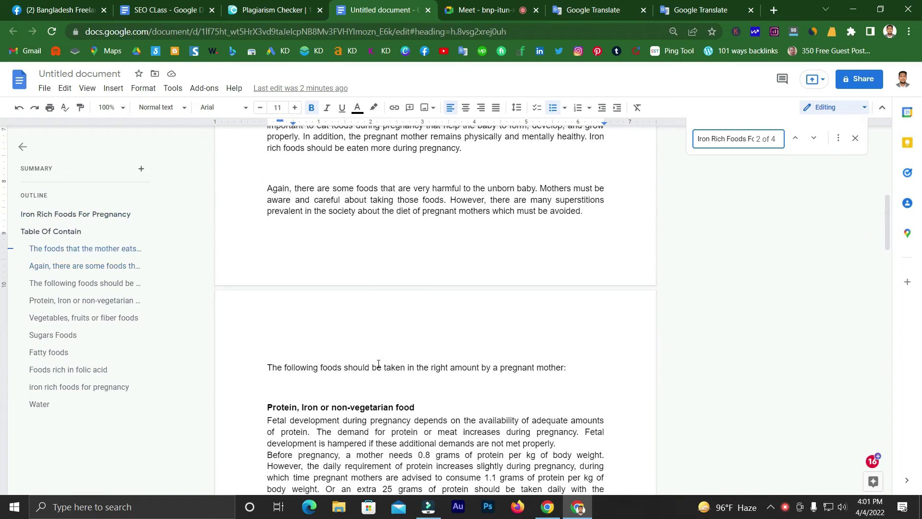
pyautogui.click(796, 138)
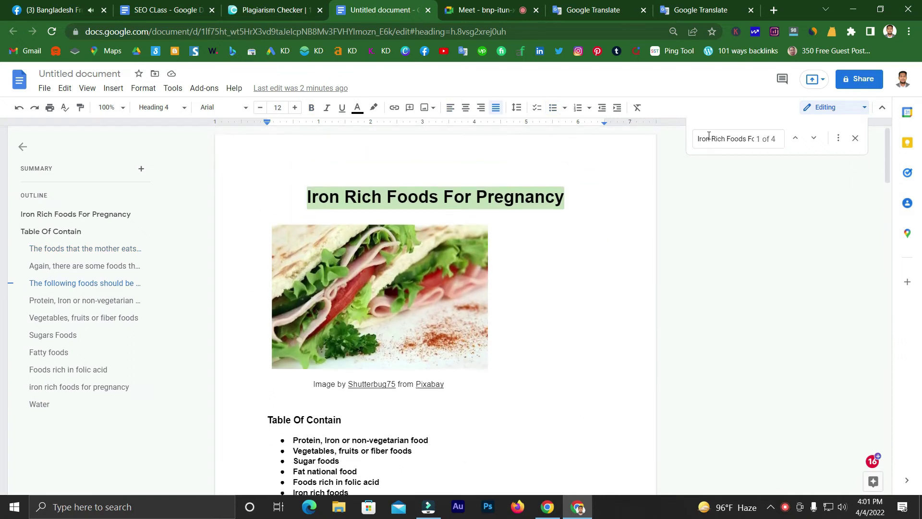
# Step: Clear the full title keyword from the document search and search for "iron rich" instead
pyautogui.moveTo(699, 139); pyautogui.dragTo(761, 138)
pyautogui.press('BackSpace')
pyautogui.press('BackSpace')
pyautogui.press('BackSpace')
pyautogui.press('BackSpace')
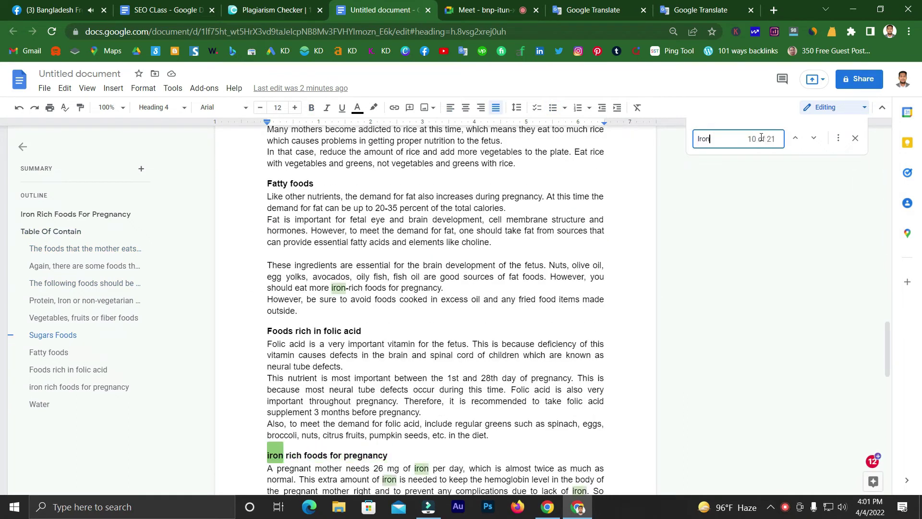
pyautogui.scroll(20, 523, 233)
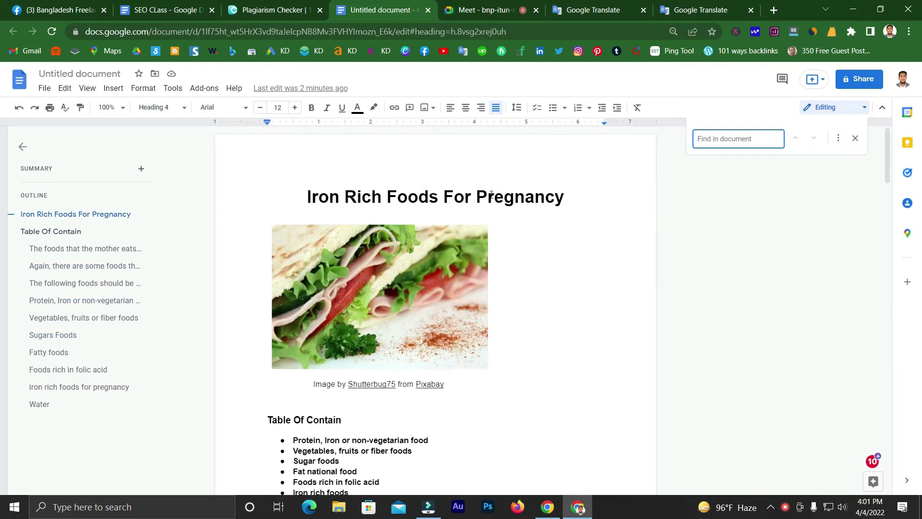
pyautogui.click(715, 139)
pyautogui.write('ir')
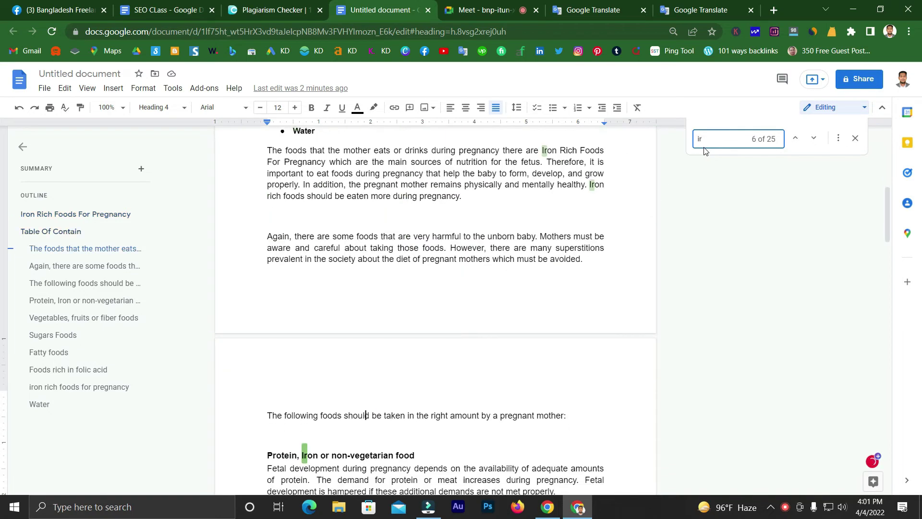
pyautogui.write('on rich')
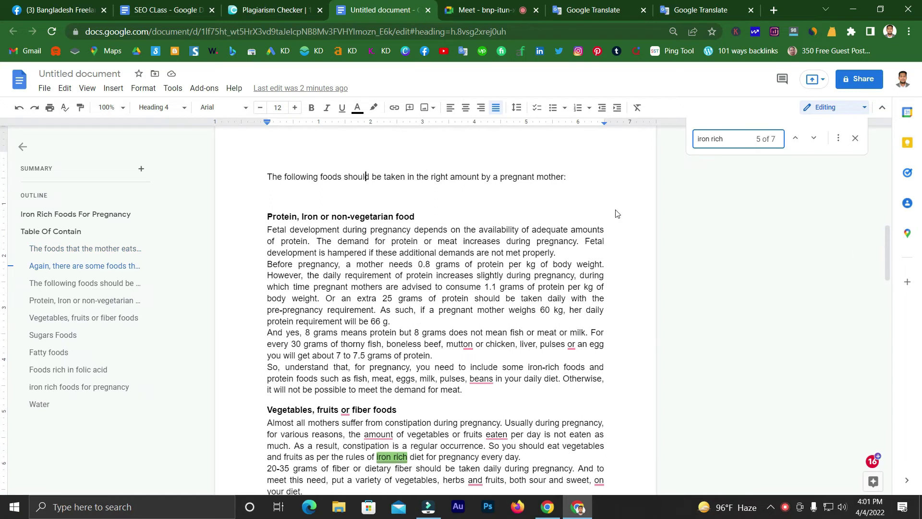
# Step: Check the "iron rich" matches from the title through the first paragraph to the "Vegetables, fruits or fiber foods" section
pyautogui.scroll(12, 512, 232)
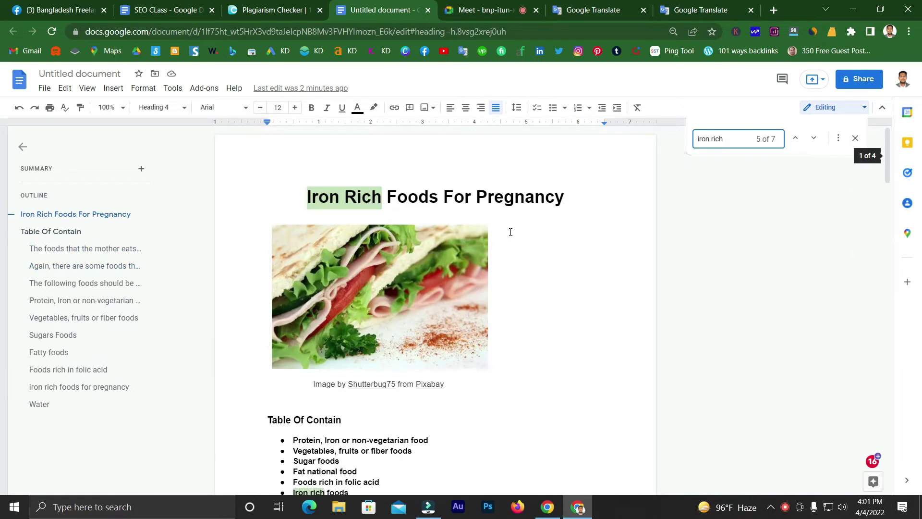
pyautogui.scroll(-5, 379, 270)
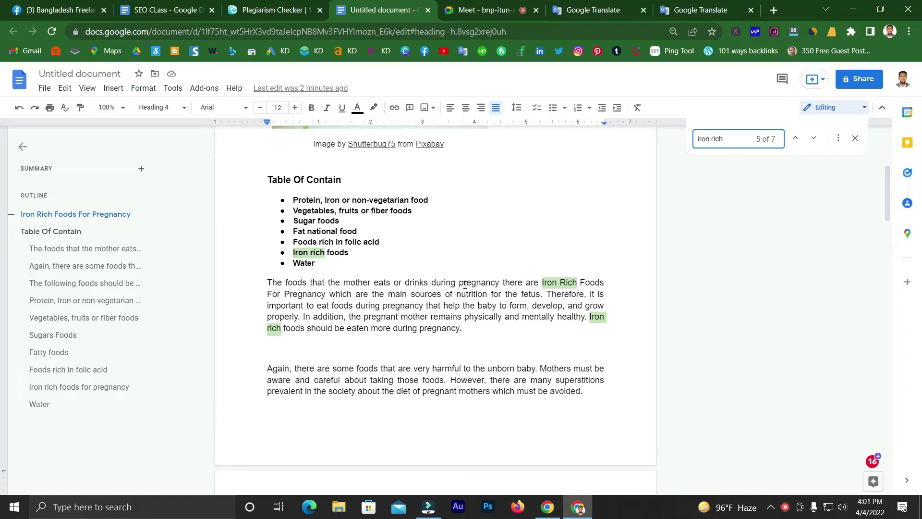
pyautogui.scroll(-1, 465, 285)
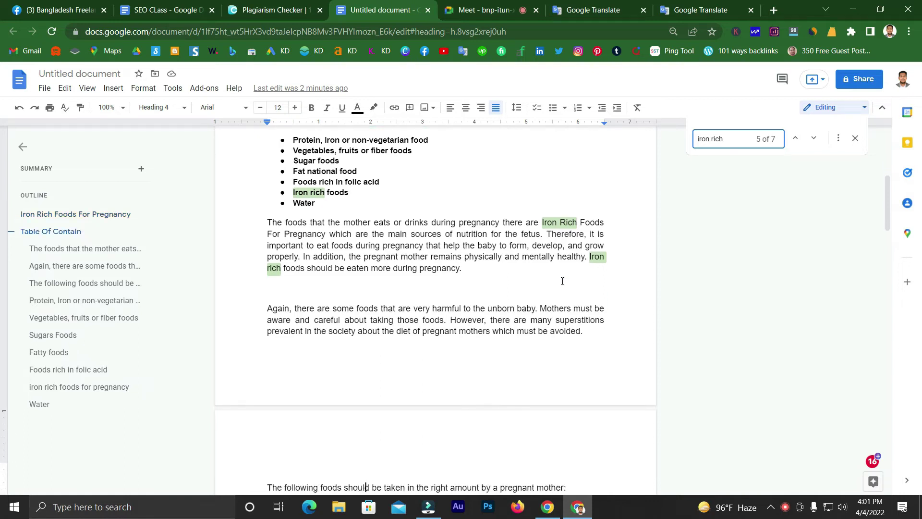
pyautogui.scroll(-2, 471, 223)
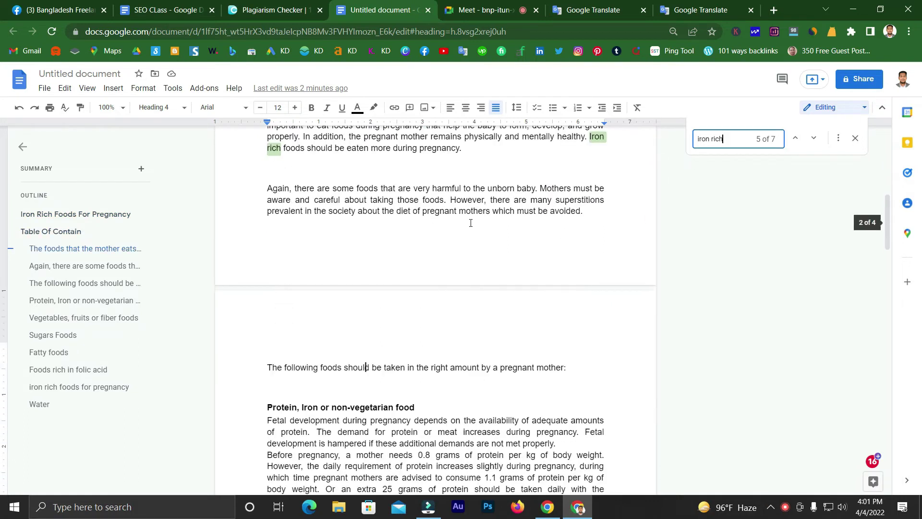
pyautogui.scroll(-5, 471, 223)
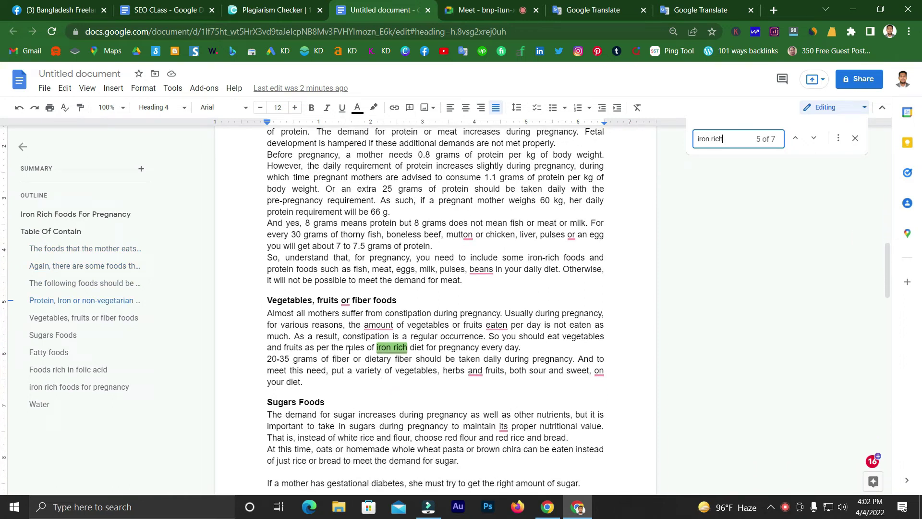
pyautogui.moveTo(378, 347)
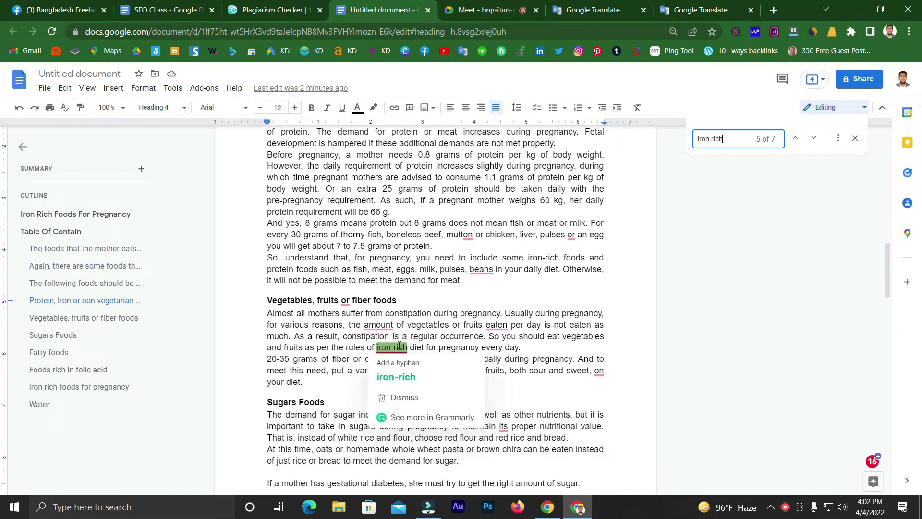
pyautogui.click(554, 346)
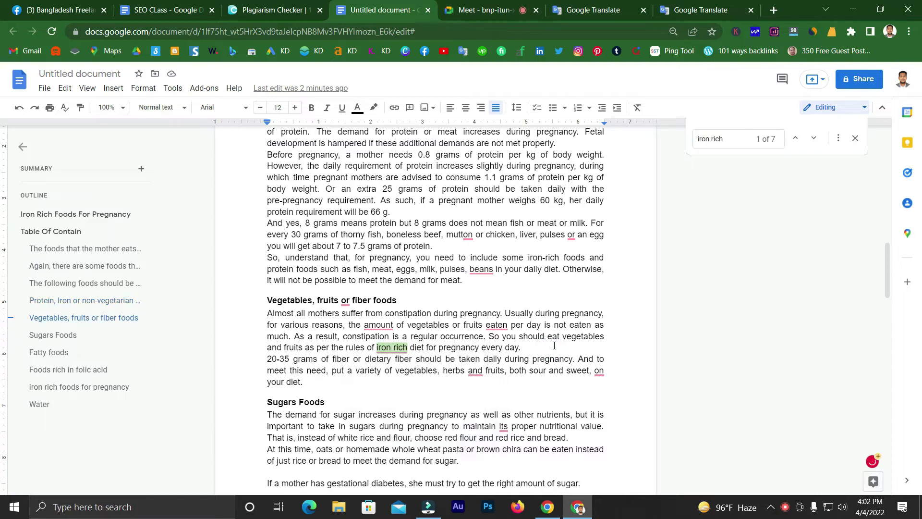
# Step: Point out the word "diet" after "iron rich" in the vegetables section, and the whole sentence containing it
pyautogui.click(411, 347)
pyautogui.moveTo(410, 347); pyautogui.dragTo(422, 347)
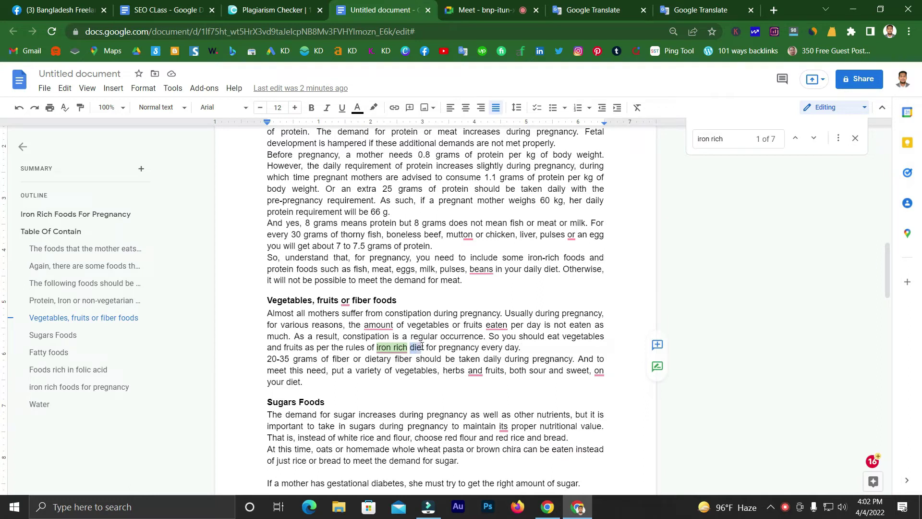
pyautogui.moveTo(391, 348)
pyautogui.click(736, 262)
pyautogui.moveTo(489, 337); pyautogui.dragTo(521, 348)
pyautogui.click(681, 244)
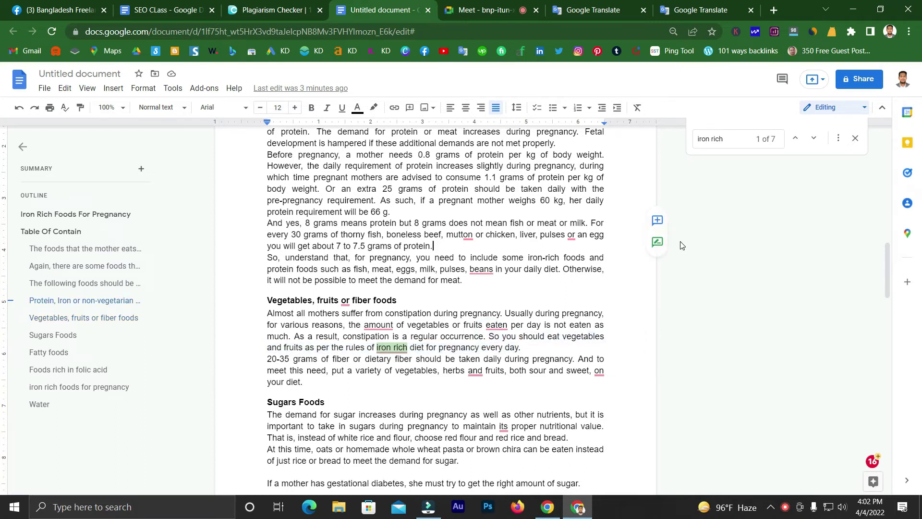
# Step: Search Google in a new browser tab for "iron rich foods for regnancy" and skim the results
pyautogui.click(773, 9)
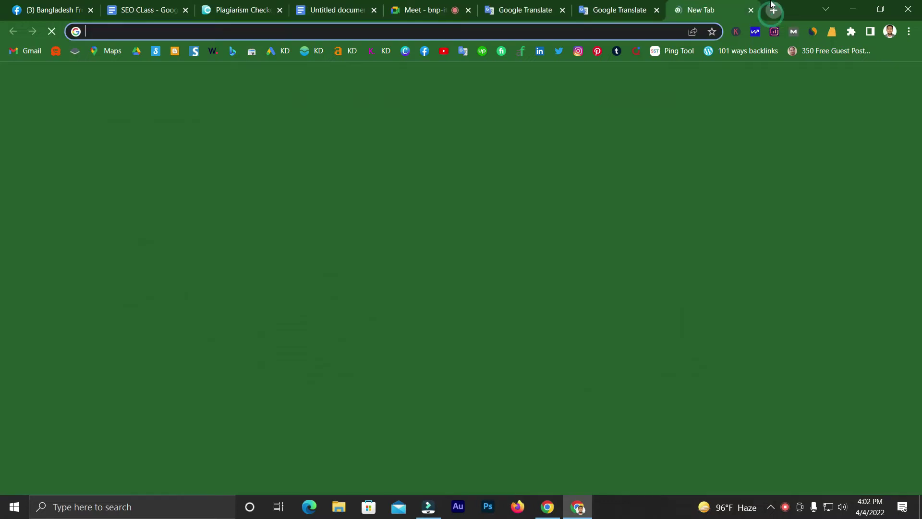
pyautogui.write('iron rich ')
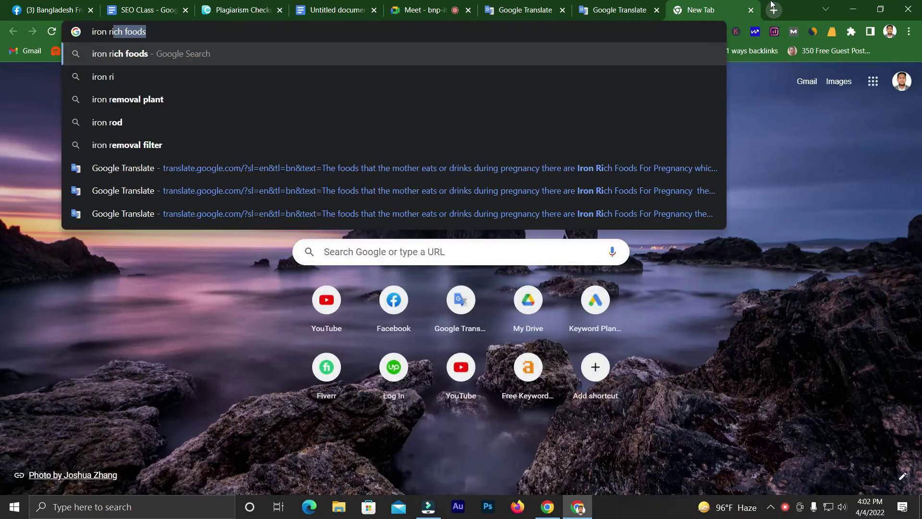
pyautogui.write('food')
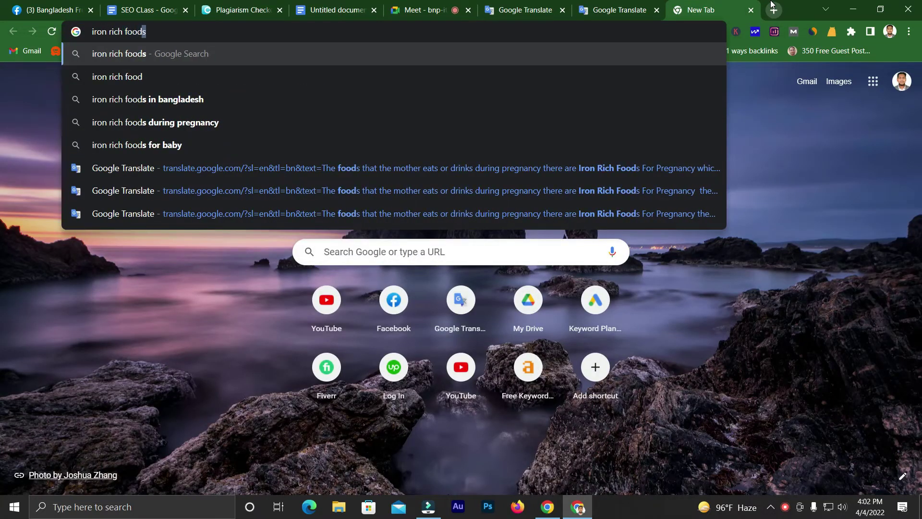
pyautogui.write('s for ')
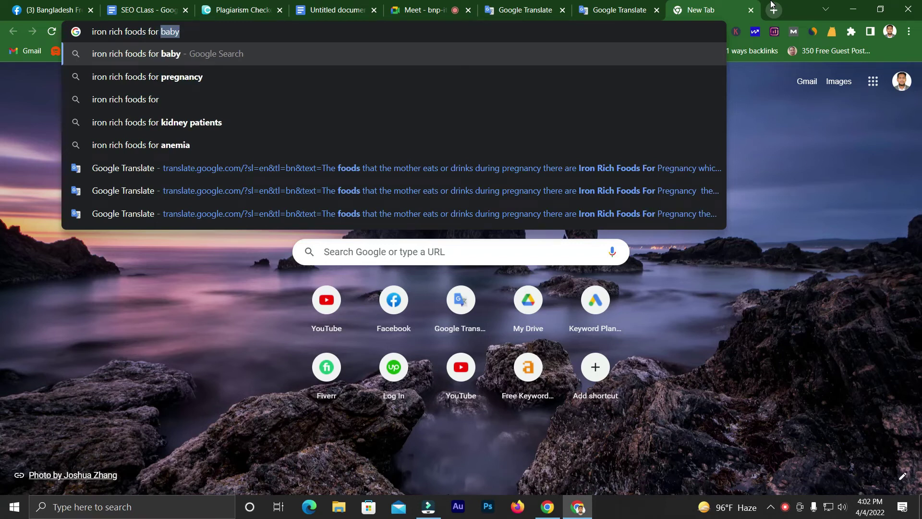
pyautogui.write('regnancy')
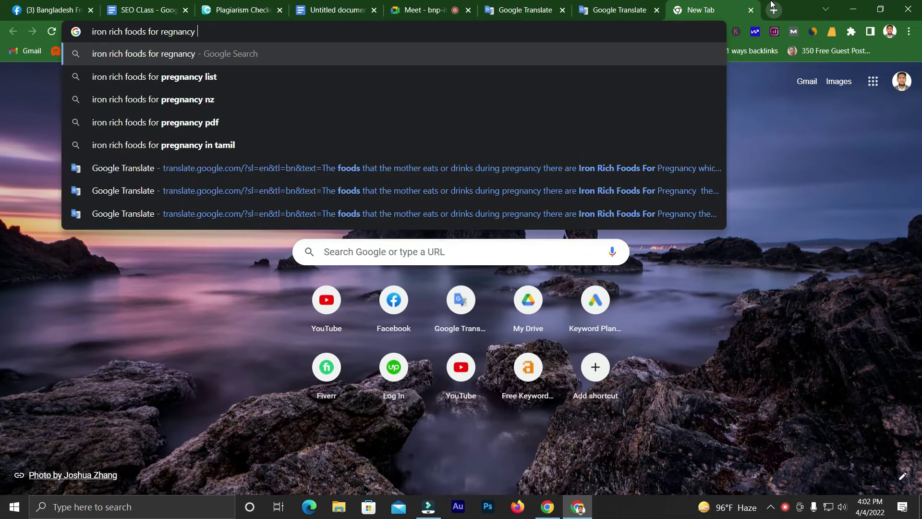
pyautogui.press('Return')
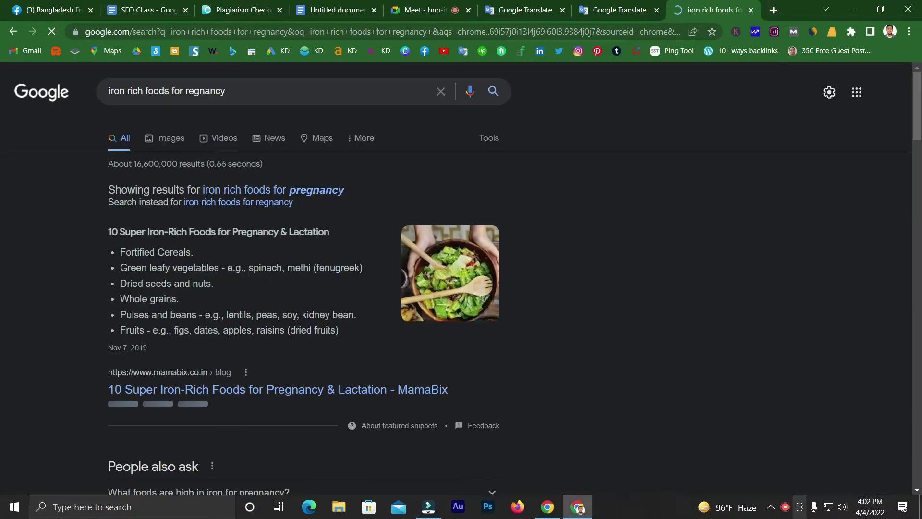
pyautogui.scroll(-10, 88, 247)
pyautogui.scroll(7, 88, 246)
pyautogui.scroll(3, 88, 246)
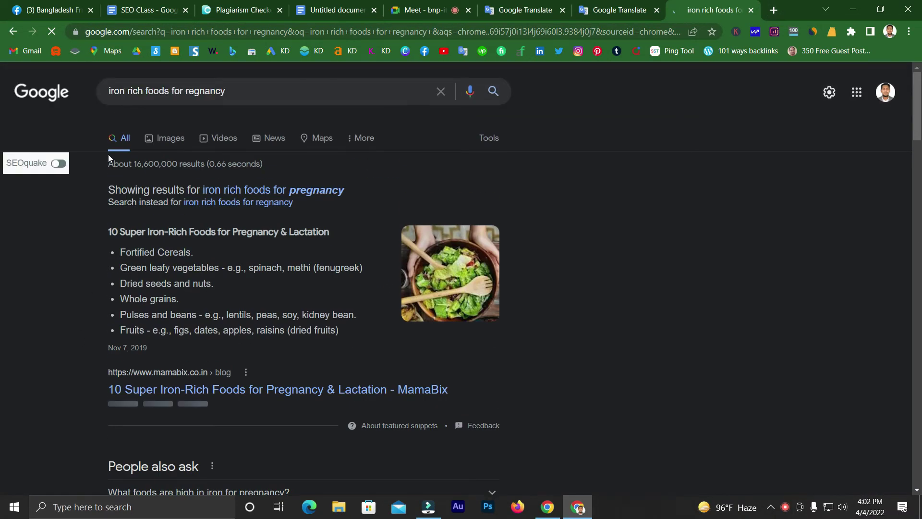
# Step: Replace "foods" with "diet" in the Google query and search for "iron rich diet for pregnancy"
pyautogui.doubleClick(165, 92)
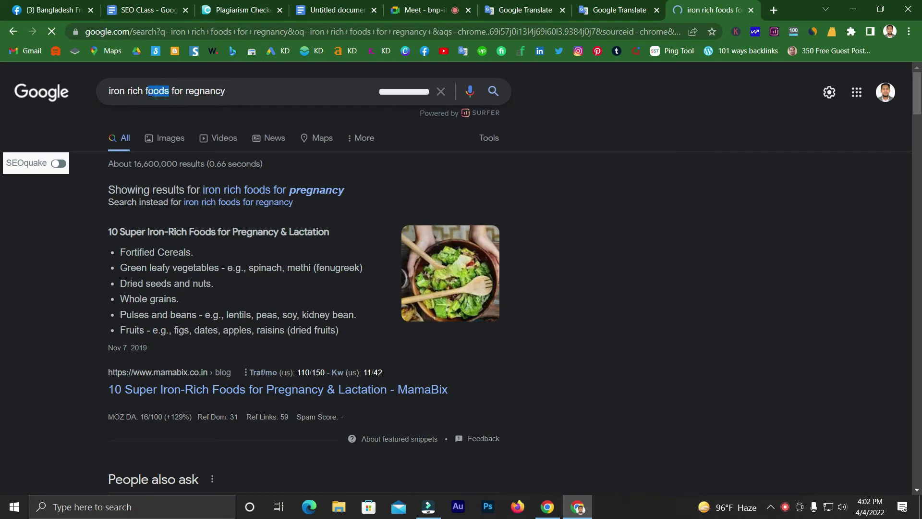
pyautogui.press('BackSpace')
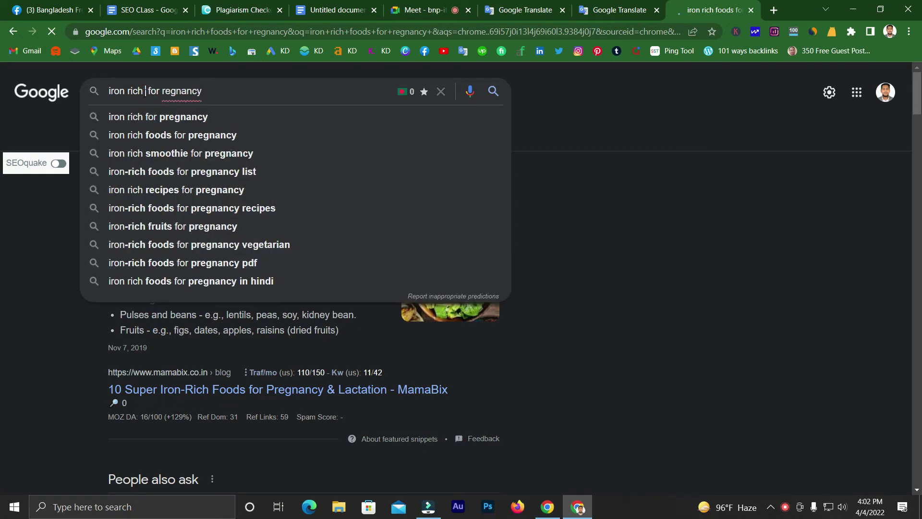
pyautogui.write('diet')
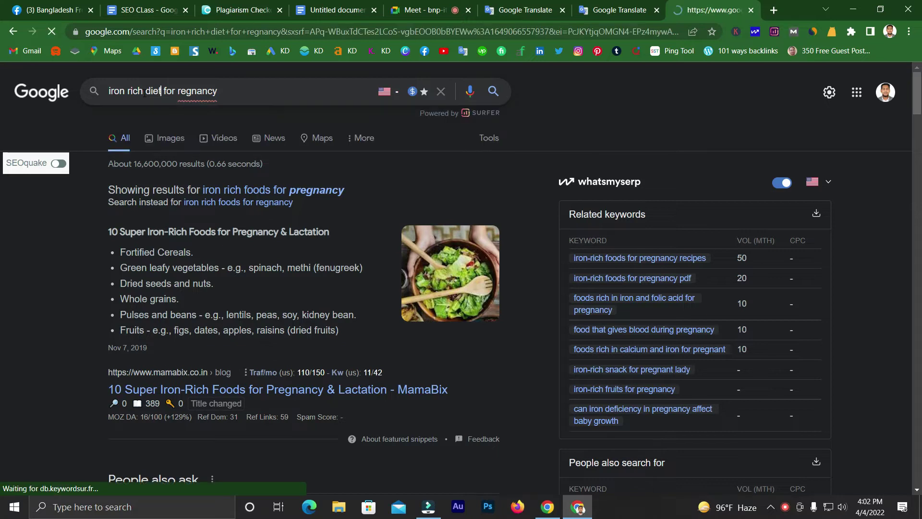
pyautogui.click(282, 190)
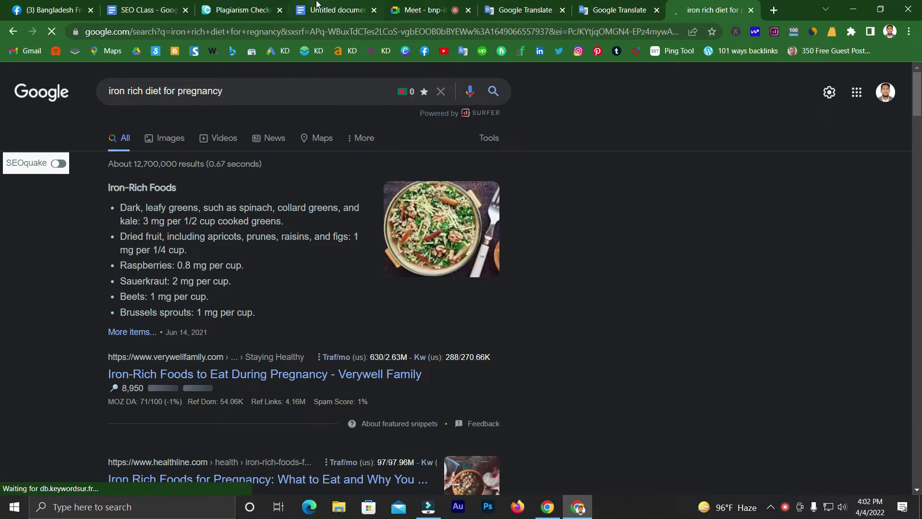
# Step: Copy the article's sentence "So you should eat vegetables and fruits... every day." and translate it into Bengali in Google Translate
pyautogui.click(336, 9)
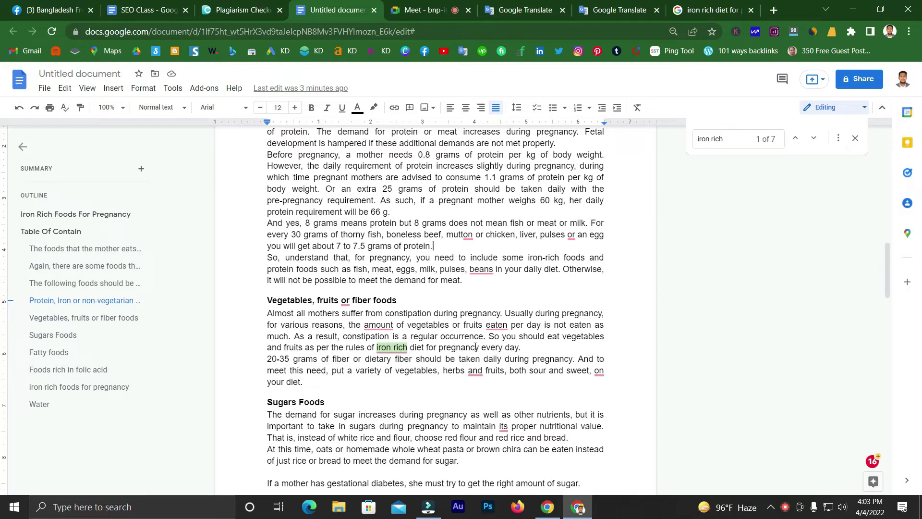
pyautogui.moveTo(489, 338); pyautogui.dragTo(521, 345)
pyautogui.hotkey('ctrl', 'c')
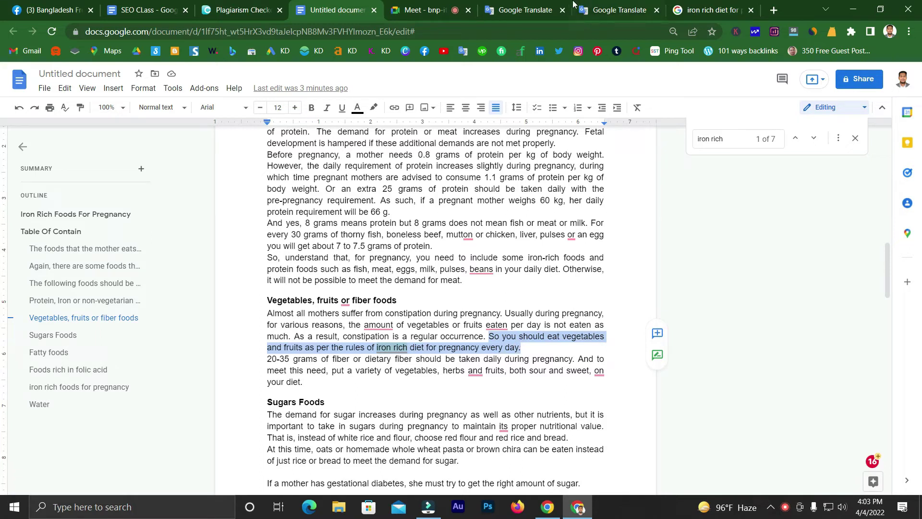
pyautogui.click(543, 9)
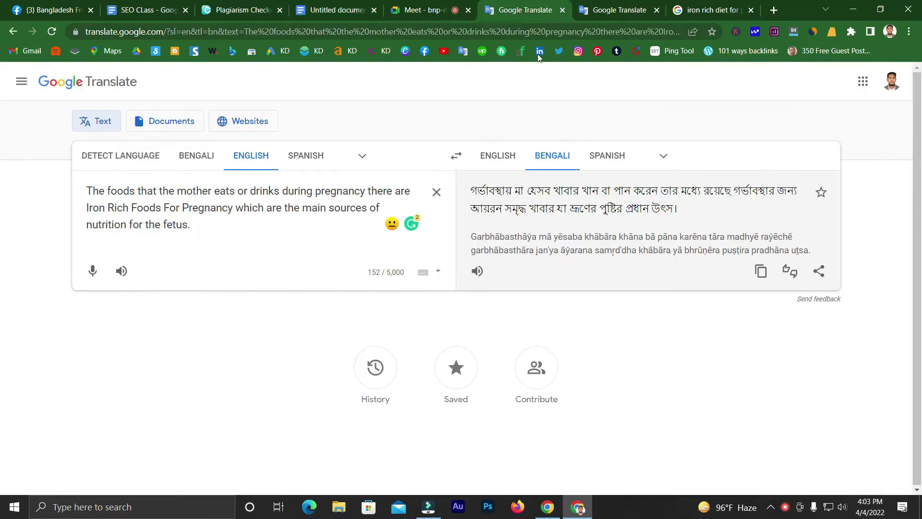
pyautogui.click(435, 192)
pyautogui.hotkey('ctrl', 'v')
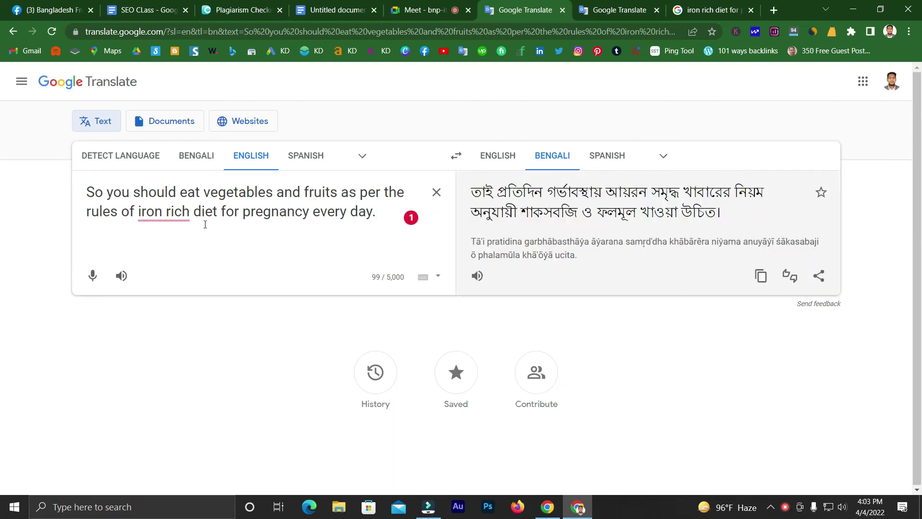
# Step: Return to the article and review the vegetables section and the sugar and fatty foods sections after it
pyautogui.moveTo(173, 211)
pyautogui.click(166, 272)
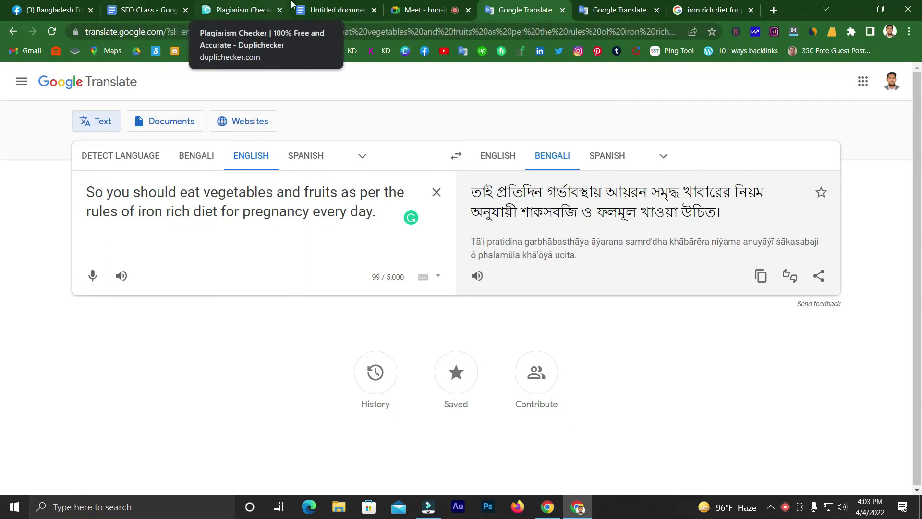
pyautogui.click(347, 4)
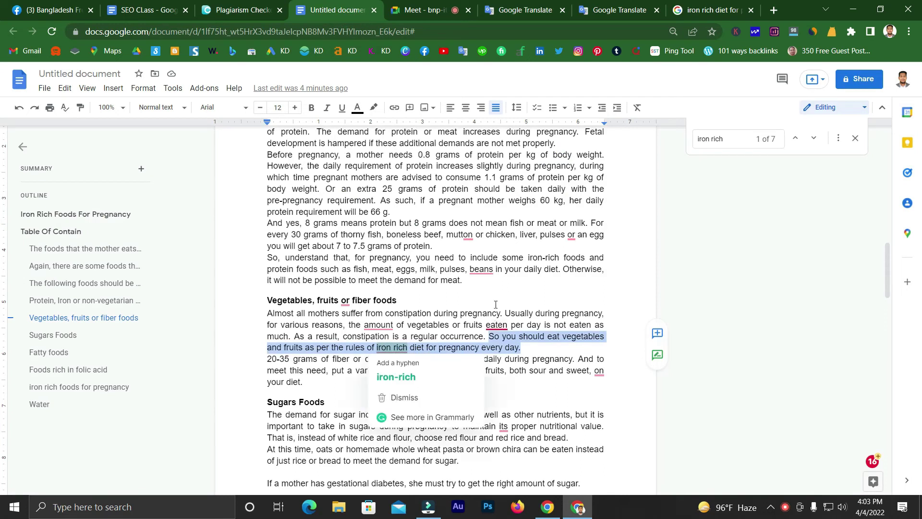
pyautogui.click(485, 288)
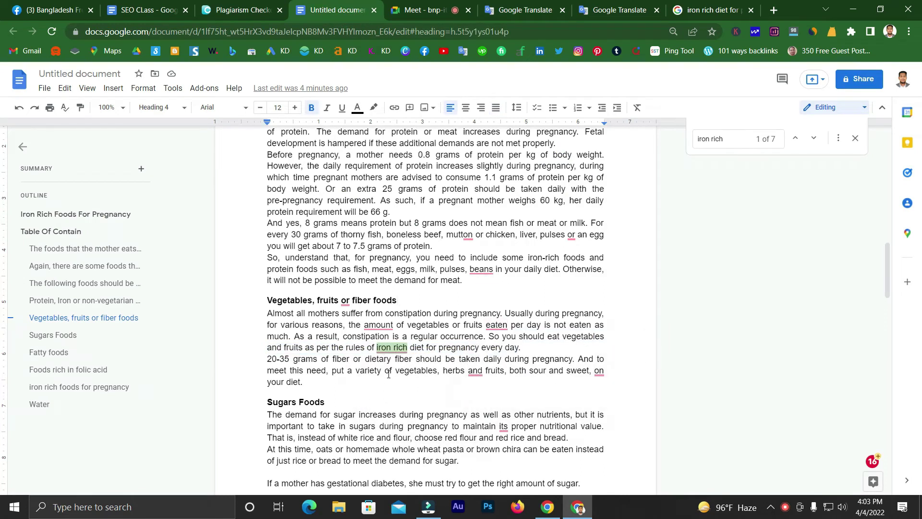
pyautogui.scroll(-1, 388, 374)
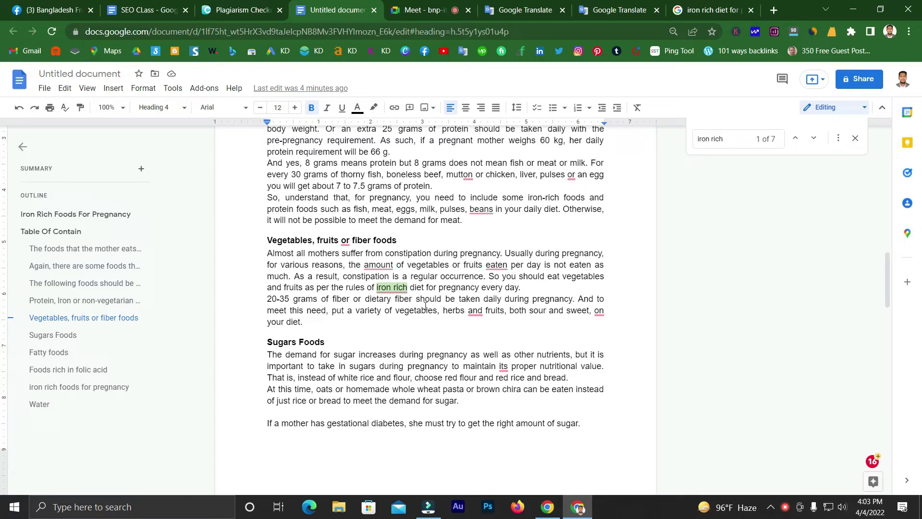
pyautogui.scroll(-5, 437, 311)
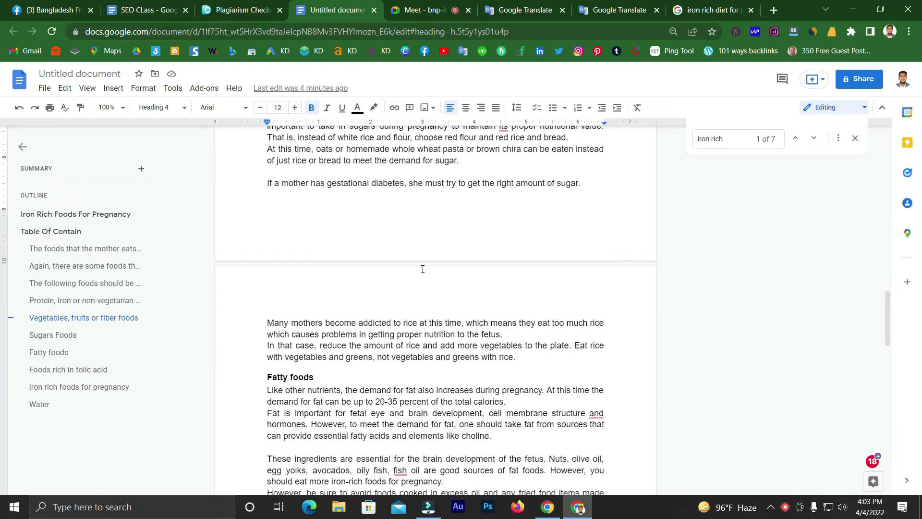
pyautogui.scroll(6, 423, 269)
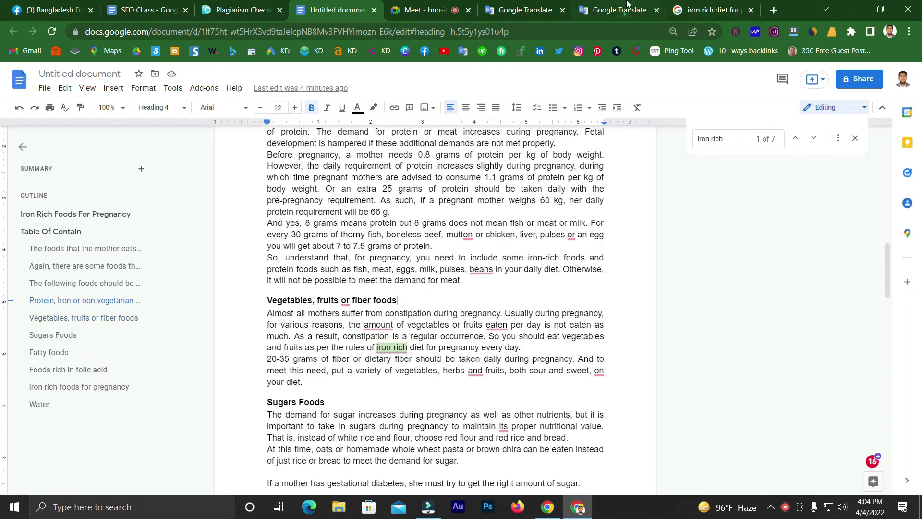
# Step: Look up the word "diet" from the translated sentence in Google Translate
pyautogui.click(627, 5)
pyautogui.click(502, 10)
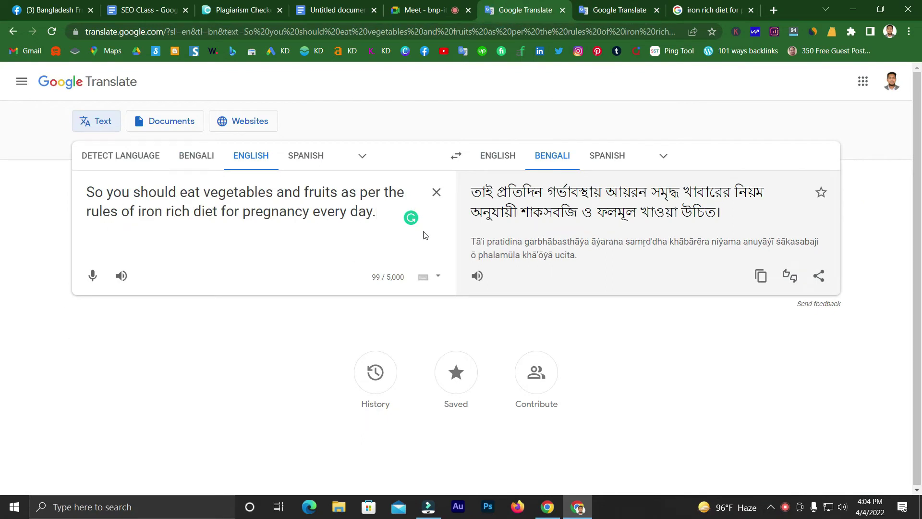
pyautogui.hotkey('ctrl', 'a')
pyautogui.moveTo(216, 212); pyautogui.dragTo(198, 214)
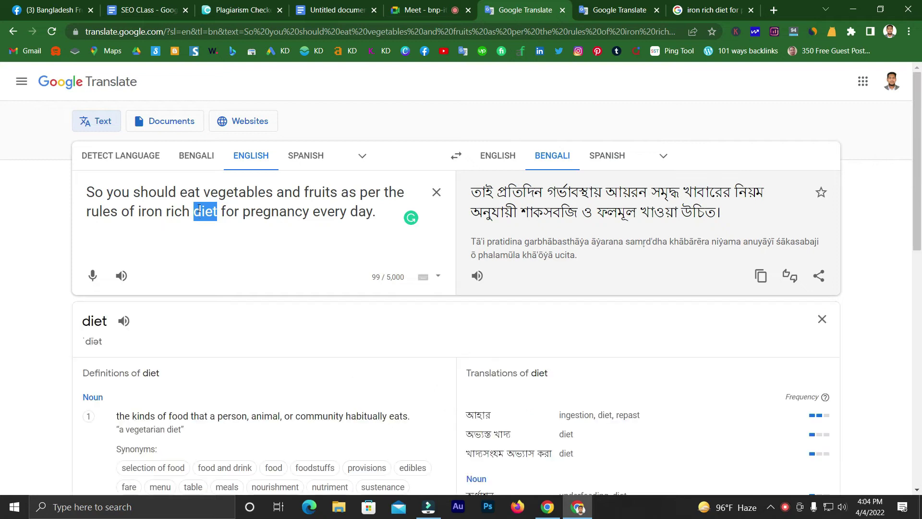
# Step: Compare the word "diet" in the translated sentence with "Foods" in the article title, highlighting each word
pyautogui.click(345, 5)
pyautogui.scroll(10, 443, 299)
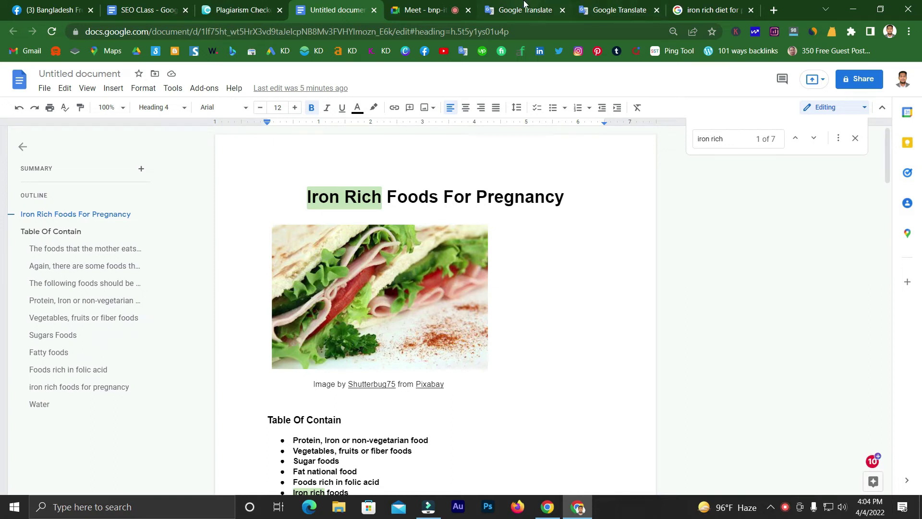
pyautogui.click(523, 9)
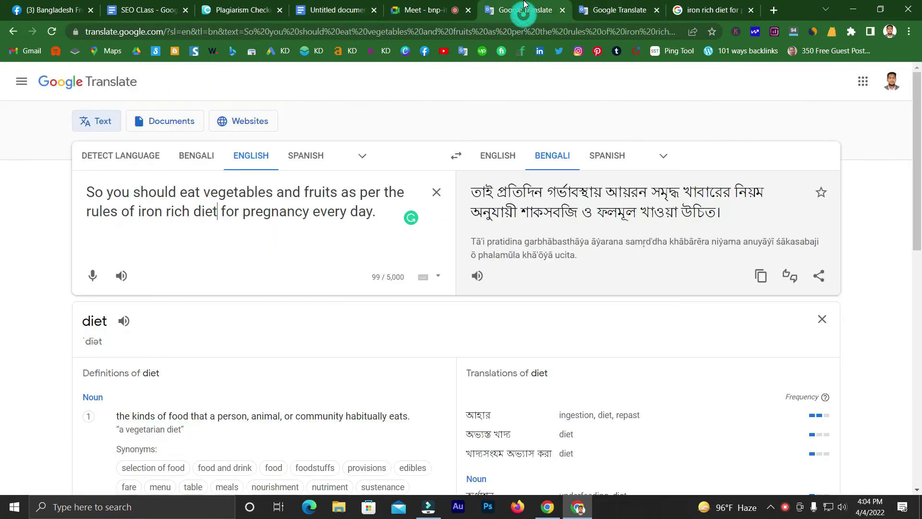
pyautogui.click(218, 212)
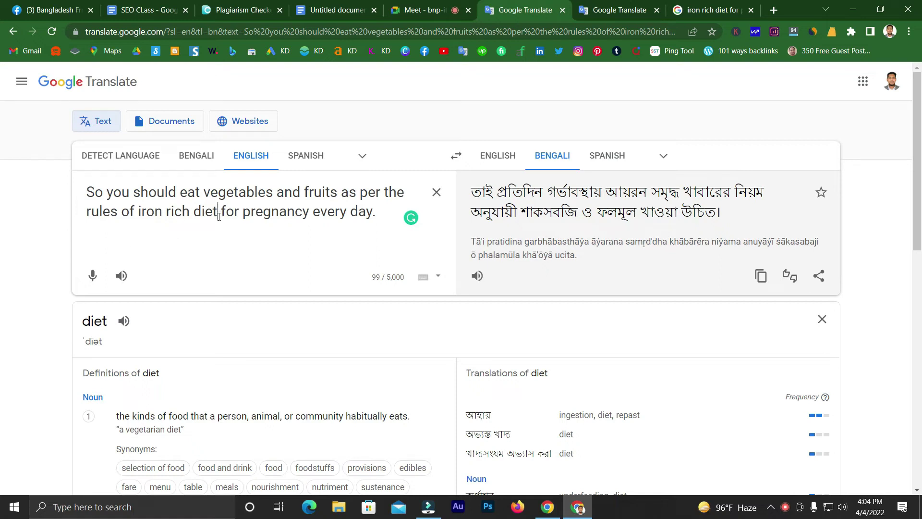
pyautogui.doubleClick(217, 211)
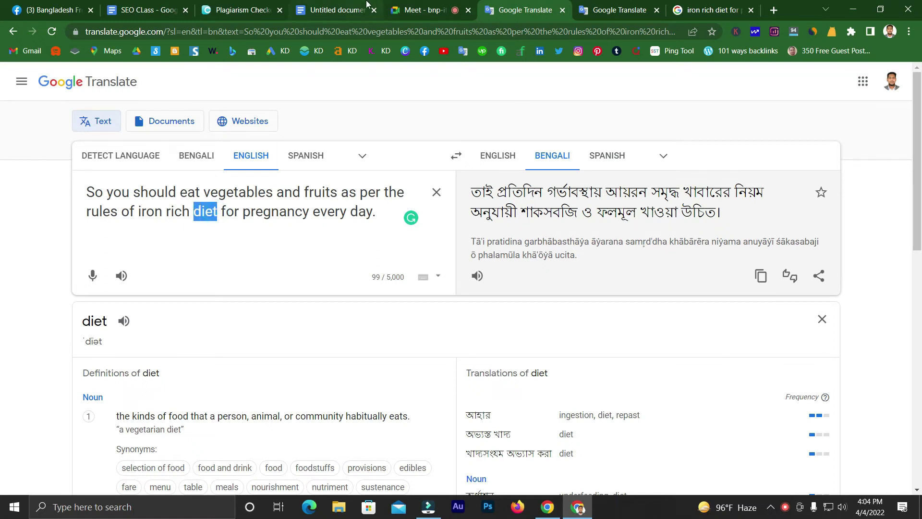
pyautogui.click(367, 4)
pyautogui.moveTo(435, 193); pyautogui.dragTo(388, 197)
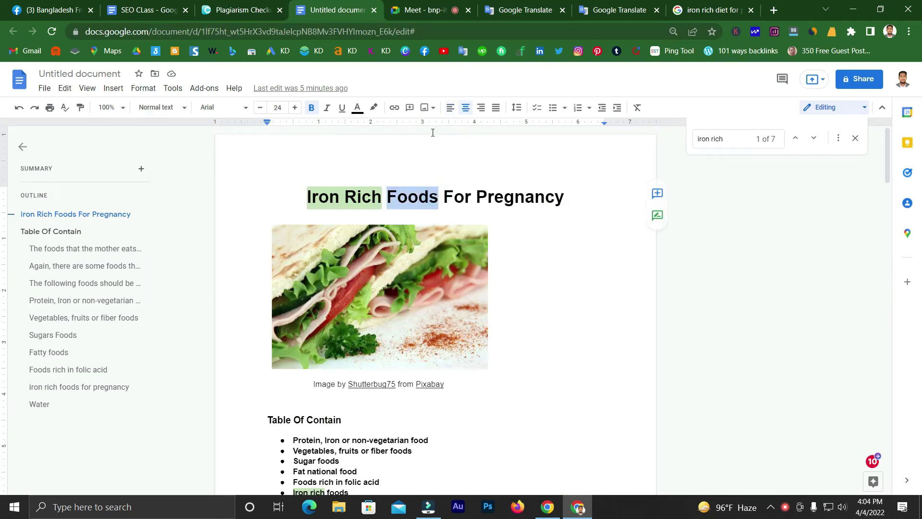
# Step: Copy the whole English sentence into the second Google Translate page, replacing its text, to translate it into Bengali
pyautogui.click(620, 10)
pyautogui.click(538, 10)
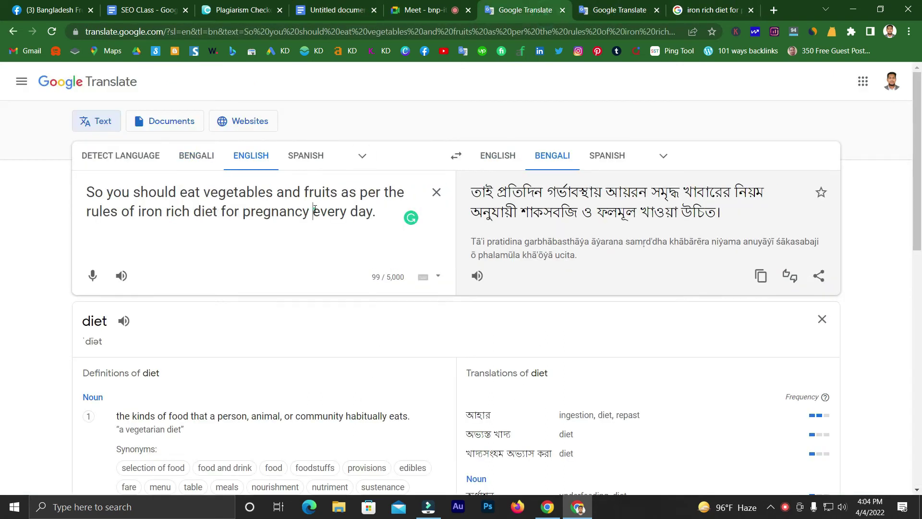
pyautogui.hotkey('ctrl', 'a')
pyautogui.hotkey('ctrl', 'c')
pyautogui.click(631, 5)
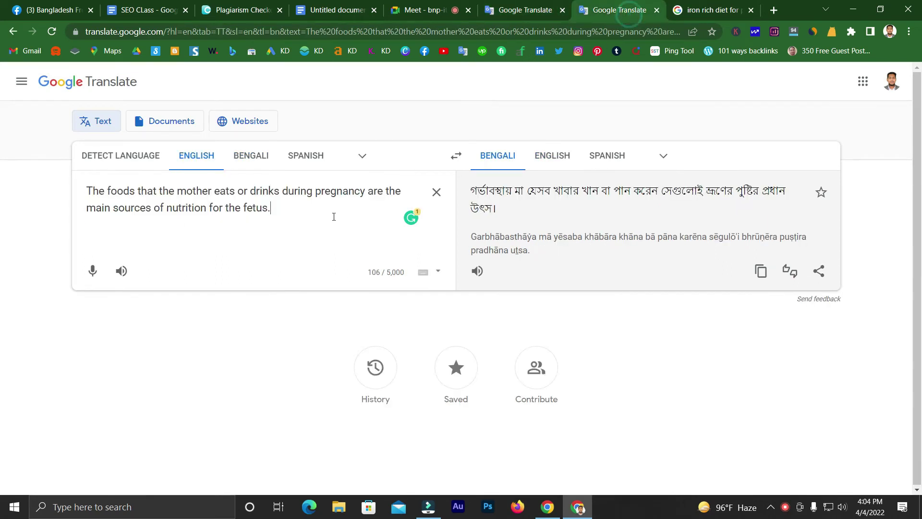
pyautogui.hotkey('ctrl', 'a')
pyautogui.hotkey('ctrl', 'v')
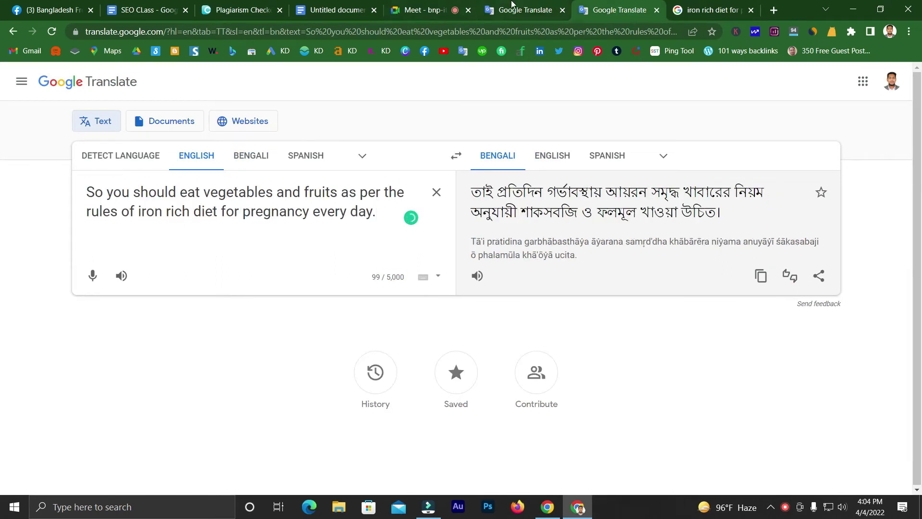
# Step: Point out "diet" in the first Google Translate page and read the sentence's Bengali translation
pyautogui.click(519, 6)
pyautogui.moveTo(216, 211); pyautogui.dragTo(194, 211)
pyautogui.click(278, 211)
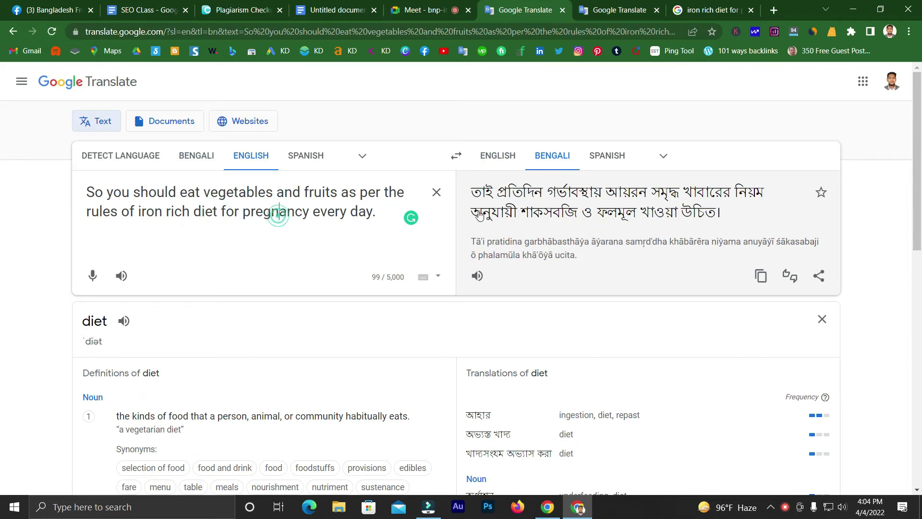
pyautogui.hotkey('ctrl', 'a')
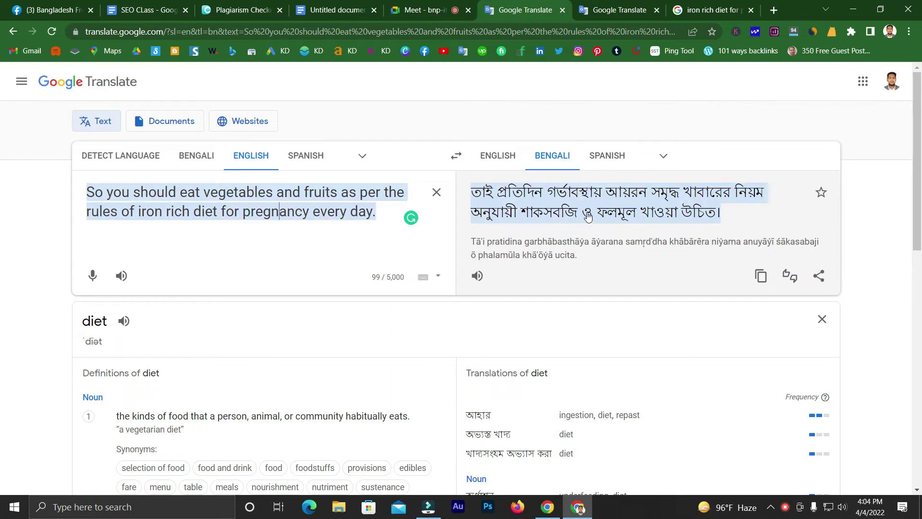
pyautogui.click(627, 214)
# Step: Replace "diet" with "foods" in the sentence on the second Google Translate page
pyautogui.click(613, 10)
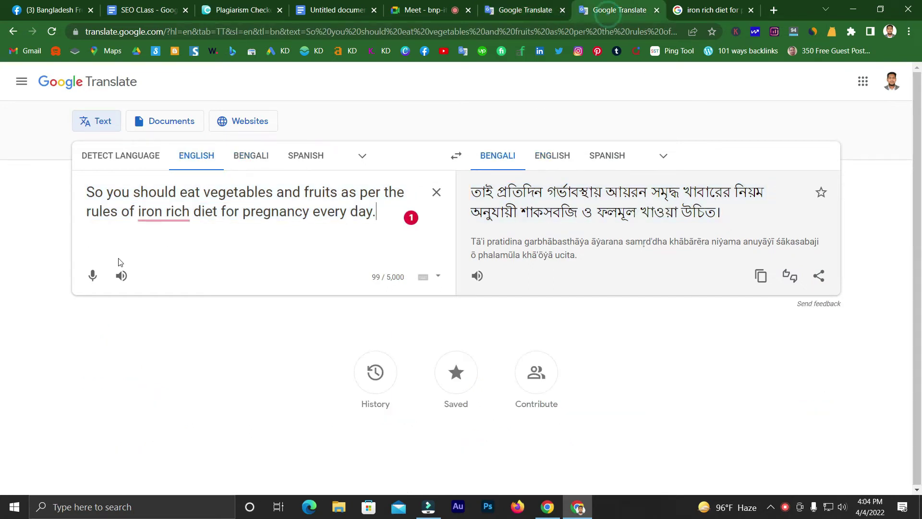
pyautogui.click(163, 212)
pyautogui.moveTo(217, 212); pyautogui.dragTo(197, 214)
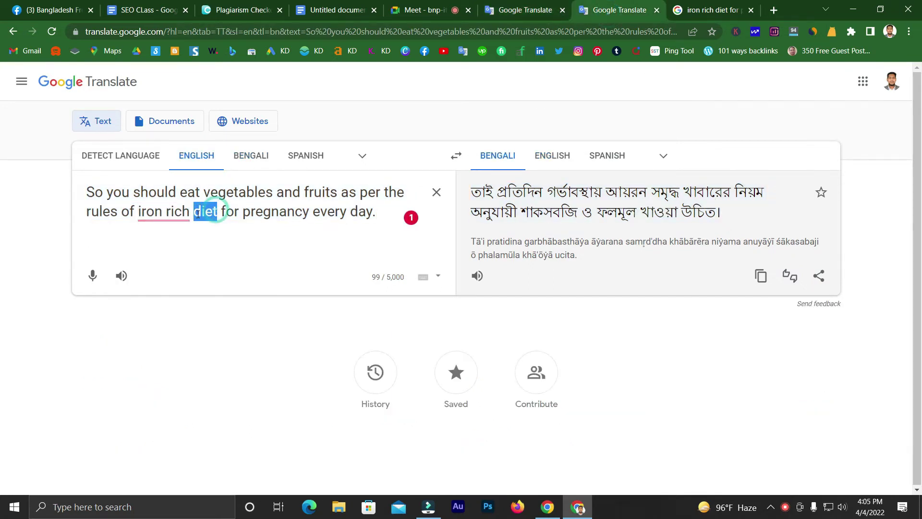
pyautogui.write('foods')
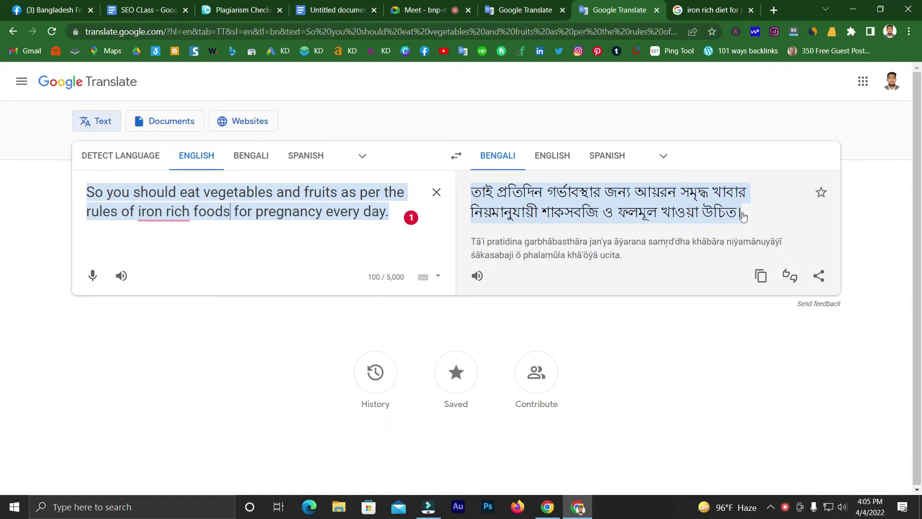
# Step: Swap the first Google Translate page to Bengali-to-English and add the Bengali translation of the "foods" version below the existing text
pyautogui.moveTo(757, 214); pyautogui.dragTo(474, 191)
pyautogui.hotkey('ctrl', 'c')
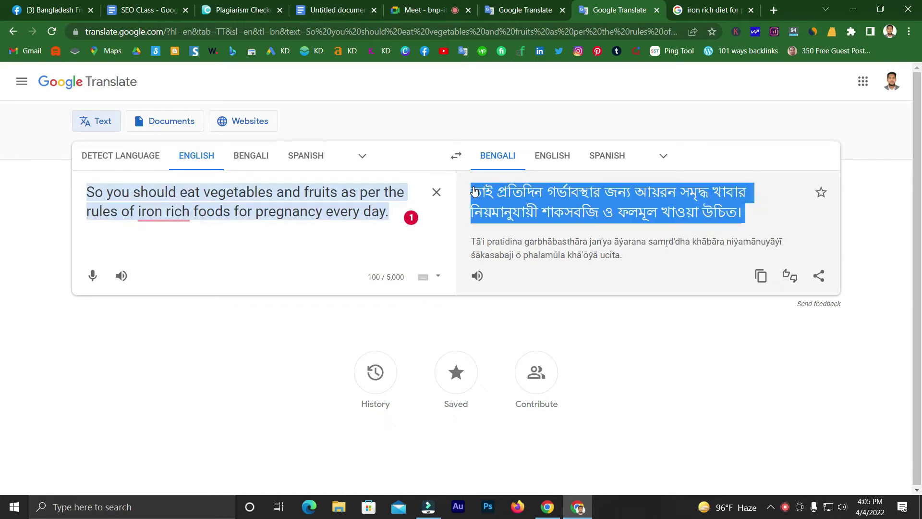
pyautogui.click(524, 9)
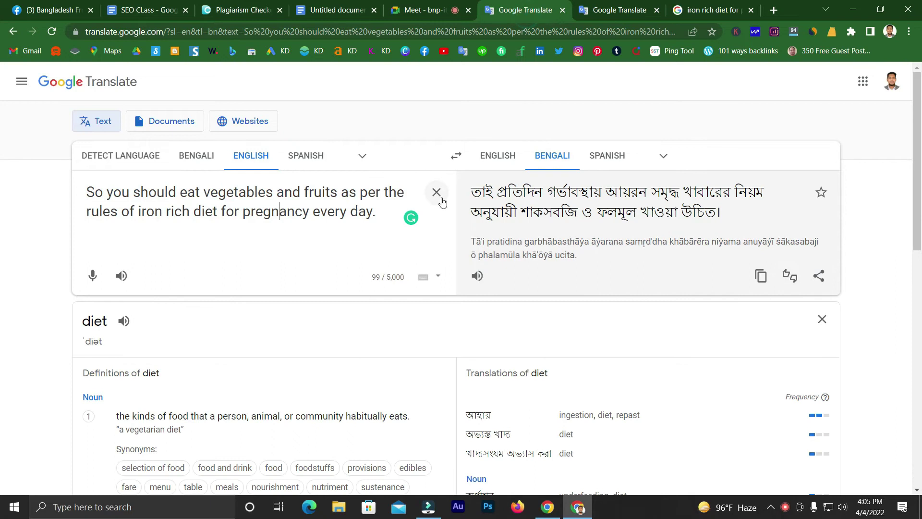
pyautogui.click(457, 156)
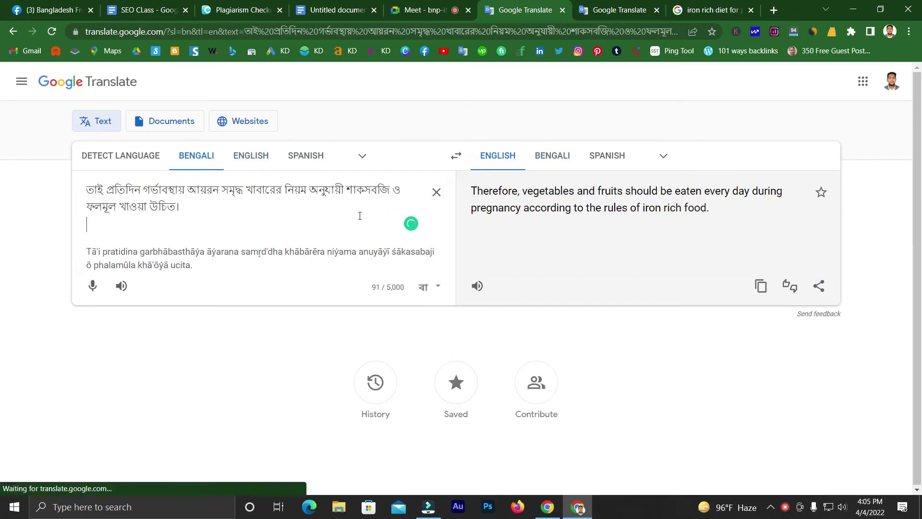
pyautogui.press('Return')
pyautogui.hotkey('ctrl', 'v')
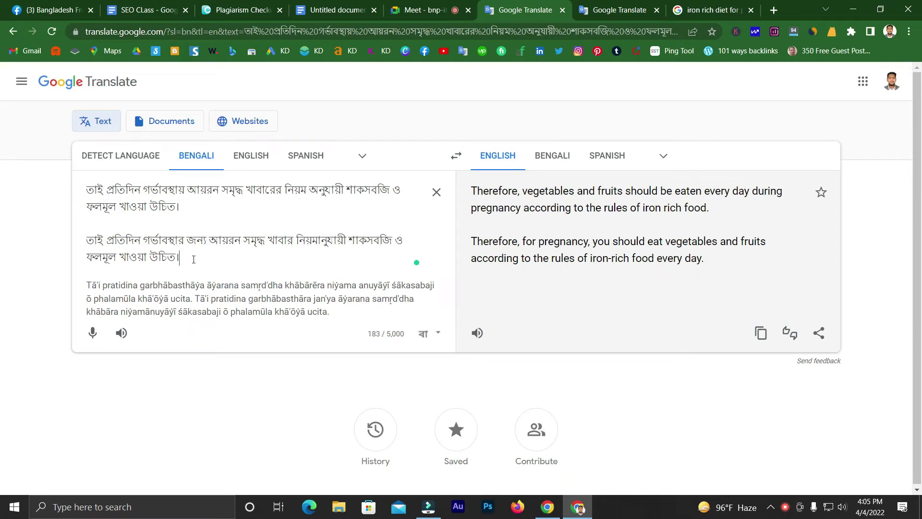
# Step: Switch to the Google Meet call and read the participants' newest chat replies
pyautogui.click(413, 10)
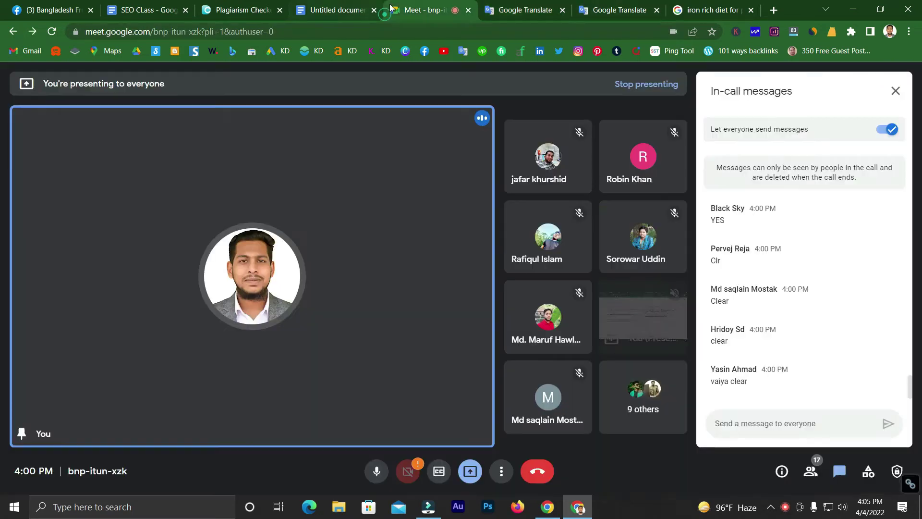
pyautogui.scroll(-2, 791, 336)
pyautogui.click(735, 428)
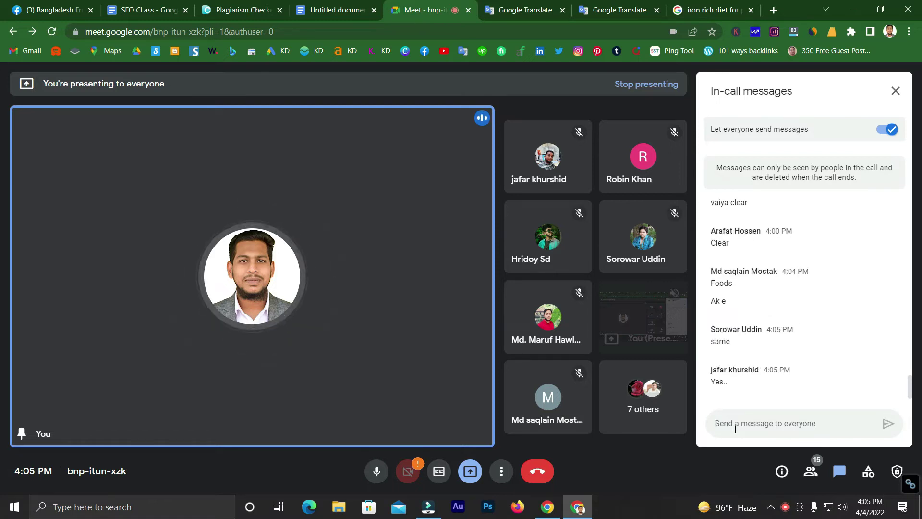
pyautogui.click(735, 429)
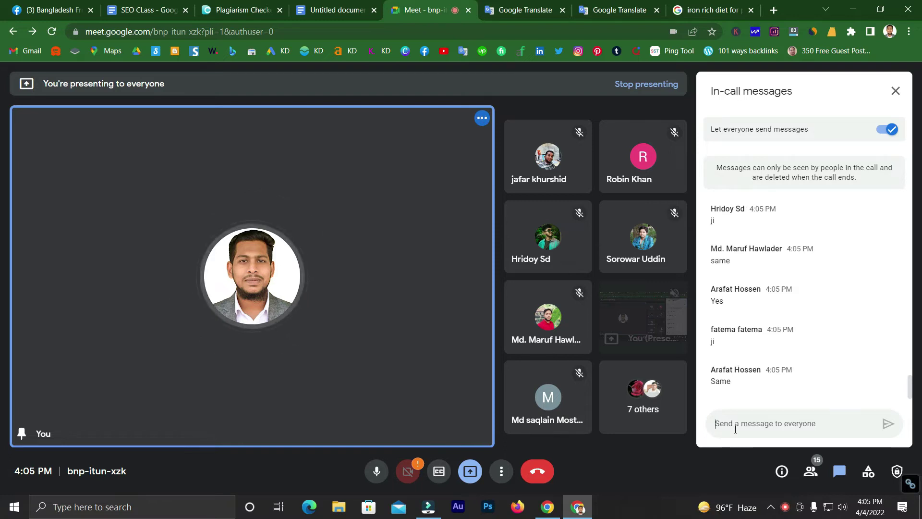
# Step: Undo the replacement of "diet" with "foods" in the second Google Translate page's sentence
pyautogui.click(528, 10)
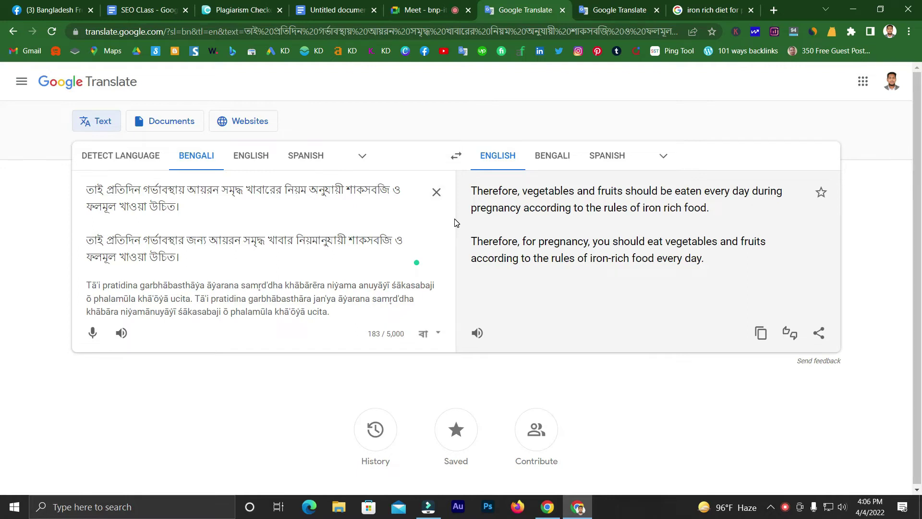
pyautogui.click(619, 10)
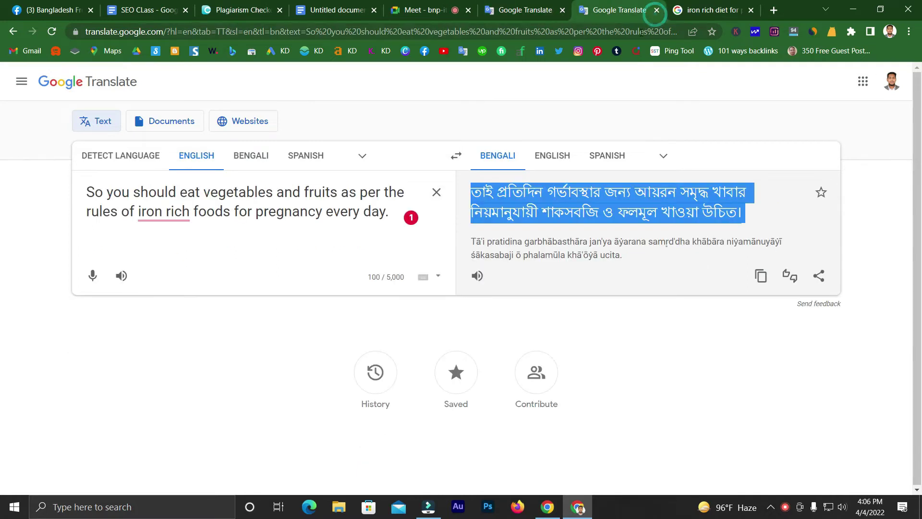
pyautogui.click(200, 216)
pyautogui.doubleClick(217, 216)
pyautogui.click(219, 227)
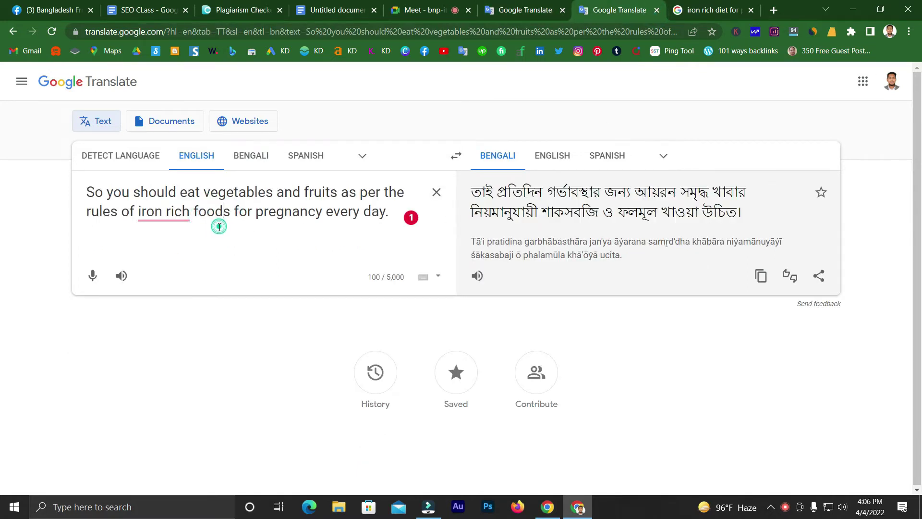
pyautogui.hotkey('ctrl', 'z')
pyautogui.hotkey('ctrl', 'z')
pyautogui.hotkey('ctrl', 'z')
pyautogui.hotkey('ctrl', 'z')
pyautogui.hotkey('ctrl', 'z')
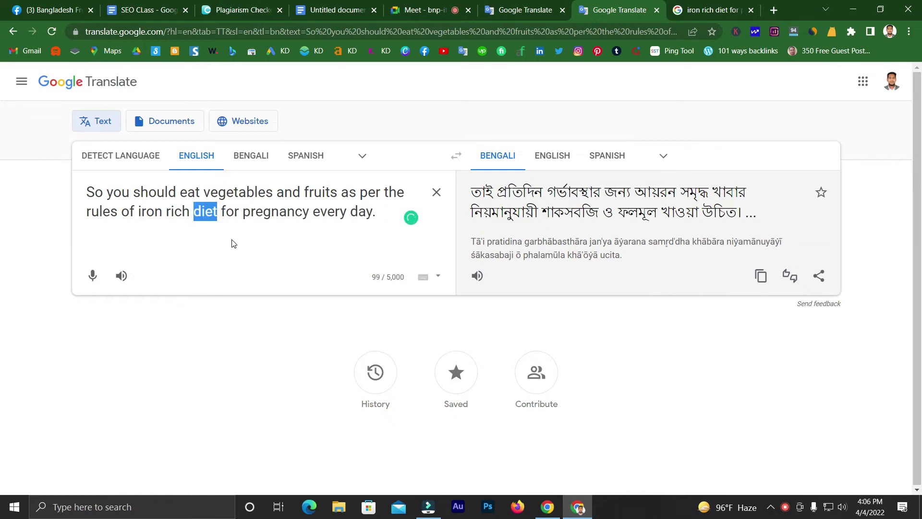
# Step: Change "diet" to "foods" again in the English sentence to show the Bengali translation of that variation
pyautogui.click(207, 212)
pyautogui.doubleClick(206, 212)
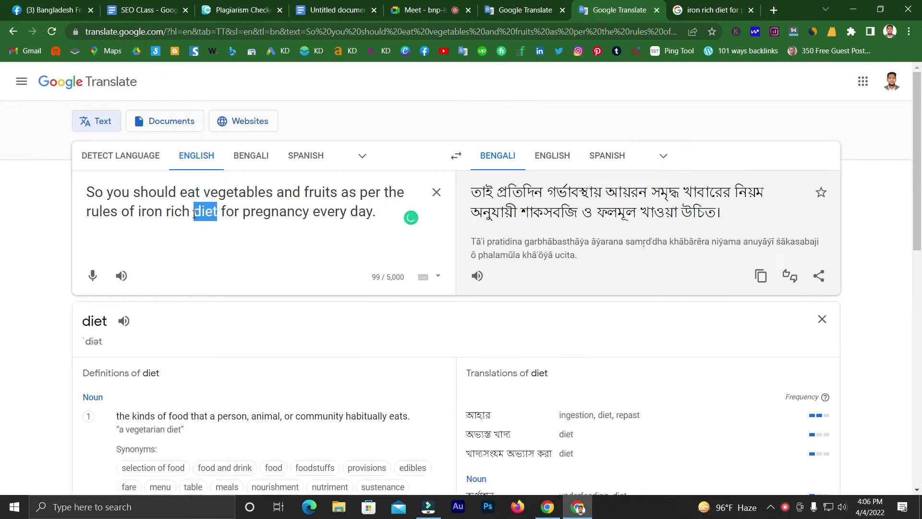
pyautogui.write('f')
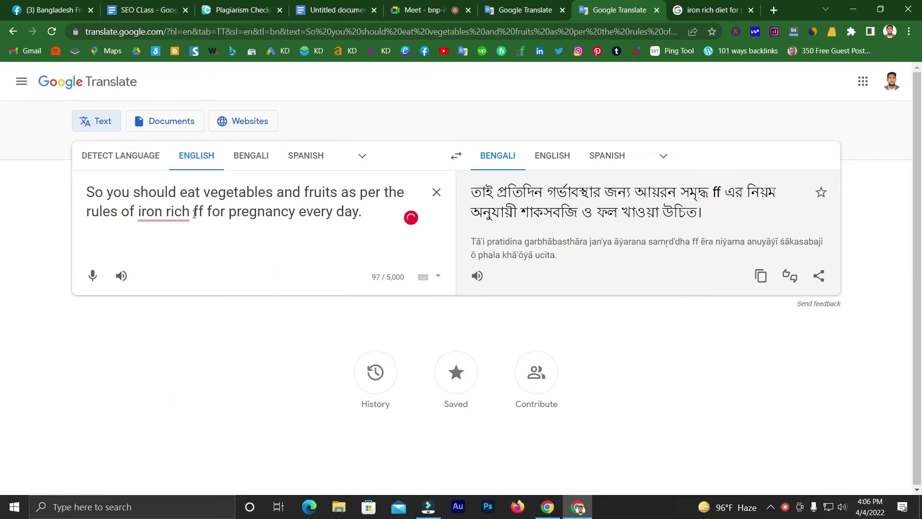
pyautogui.write('oods')
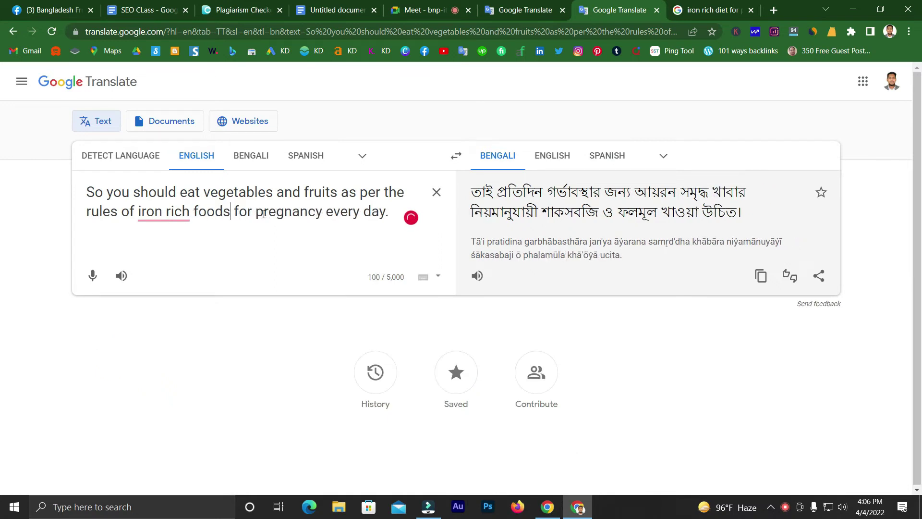
# Step: Switch to the pregnancy article in Google Docs and replace "diet" with "foods" after "iron rich" in the Vegetables, fruits or fiber foods section
pyautogui.hotkey('ctrl', 'a')
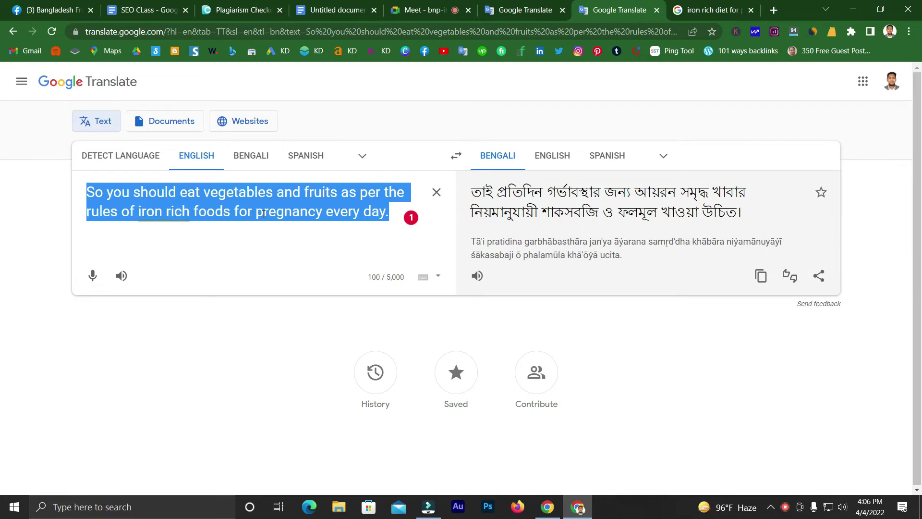
pyautogui.click(336, 10)
pyautogui.scroll(-10, 314, 244)
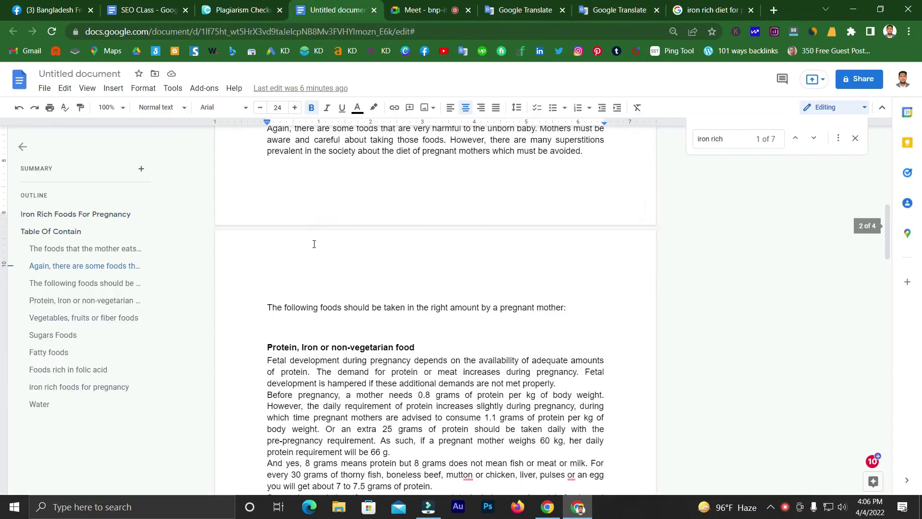
pyautogui.scroll(-20, 314, 244)
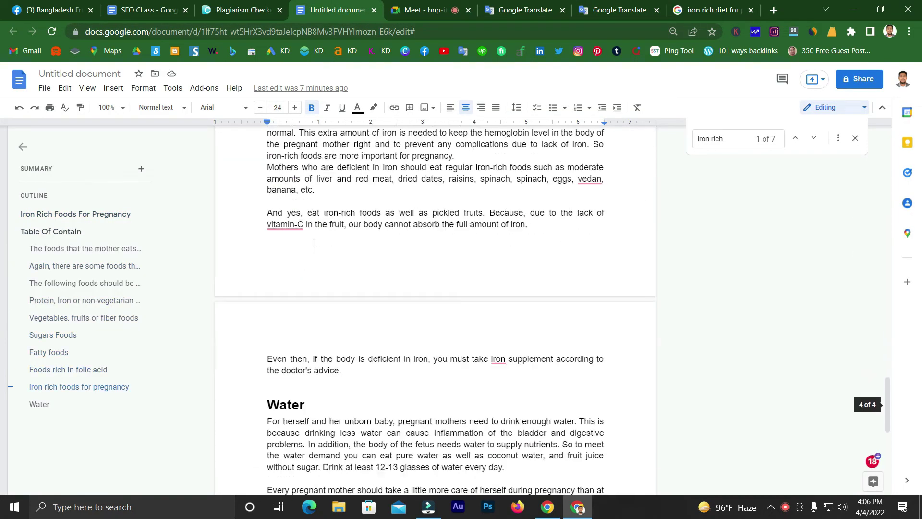
pyautogui.scroll(15, 315, 244)
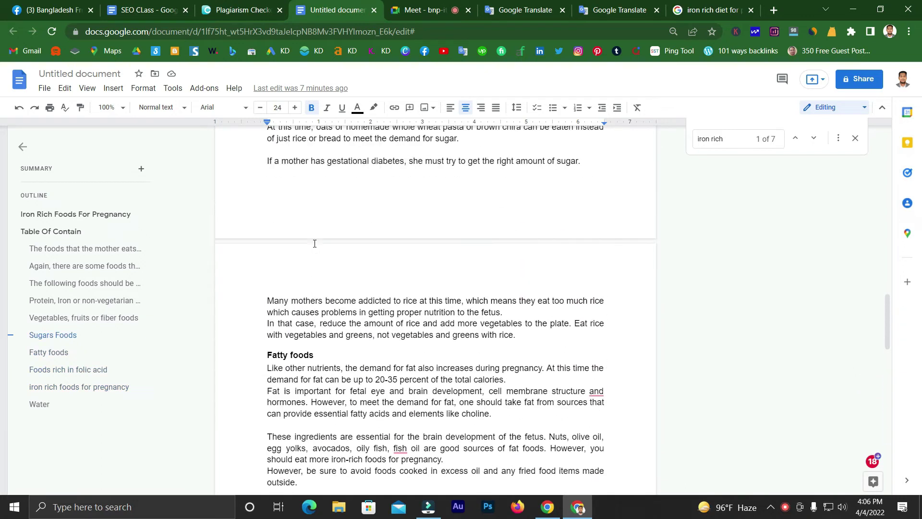
pyautogui.scroll(5, 315, 243)
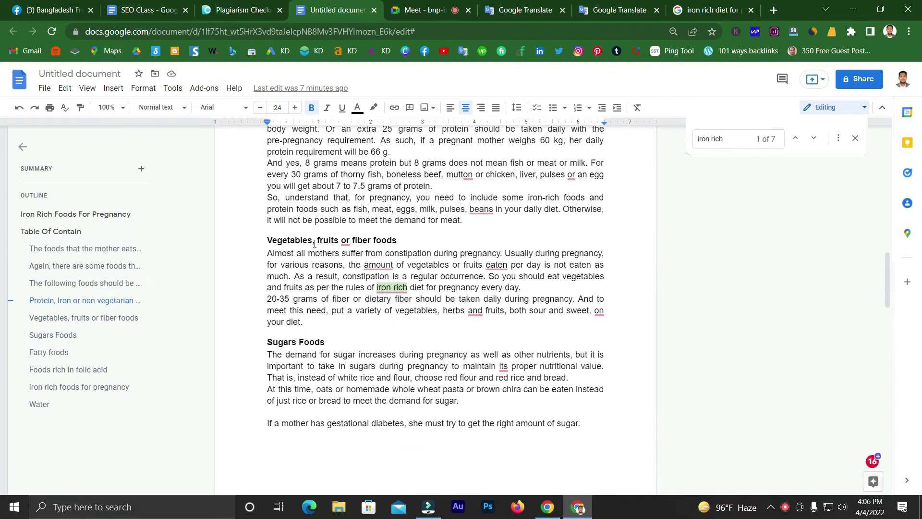
pyautogui.scroll(4, 315, 244)
pyautogui.scroll(3, 316, 243)
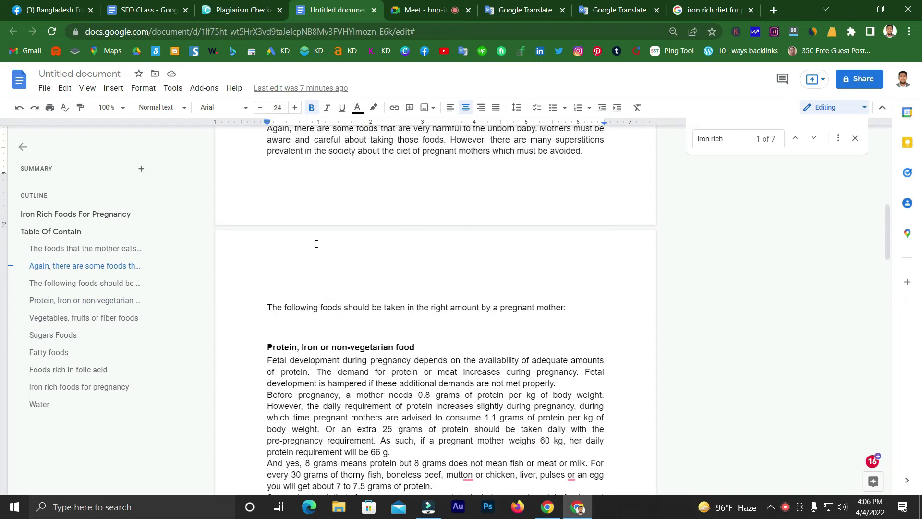
pyautogui.scroll(-6, 336, 264)
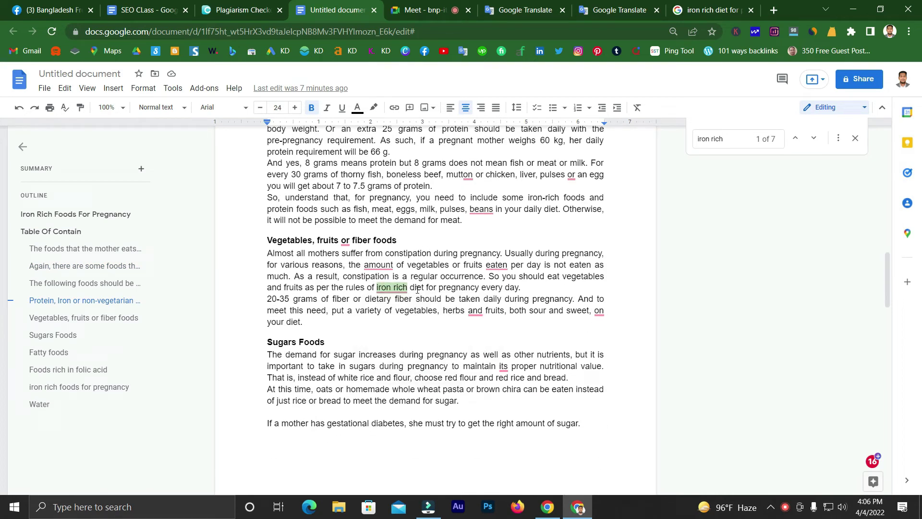
pyautogui.doubleClick(416, 287)
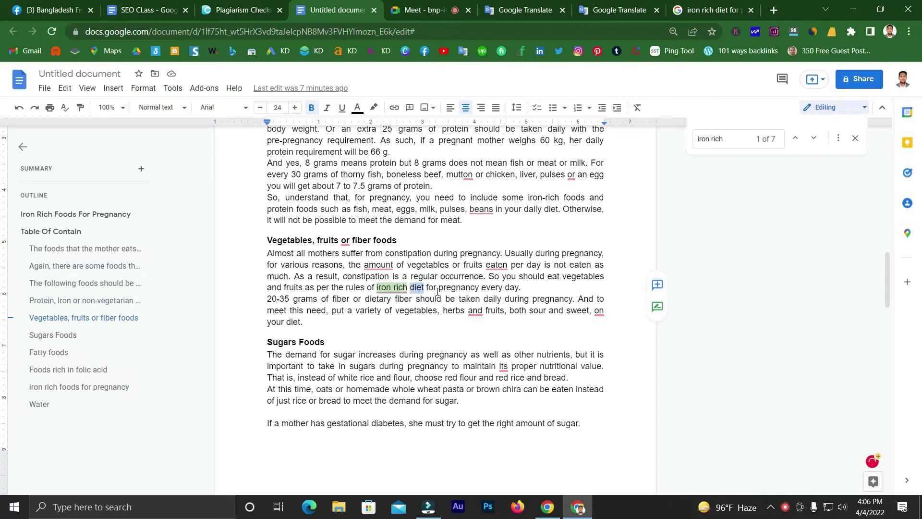
pyautogui.write('foods')
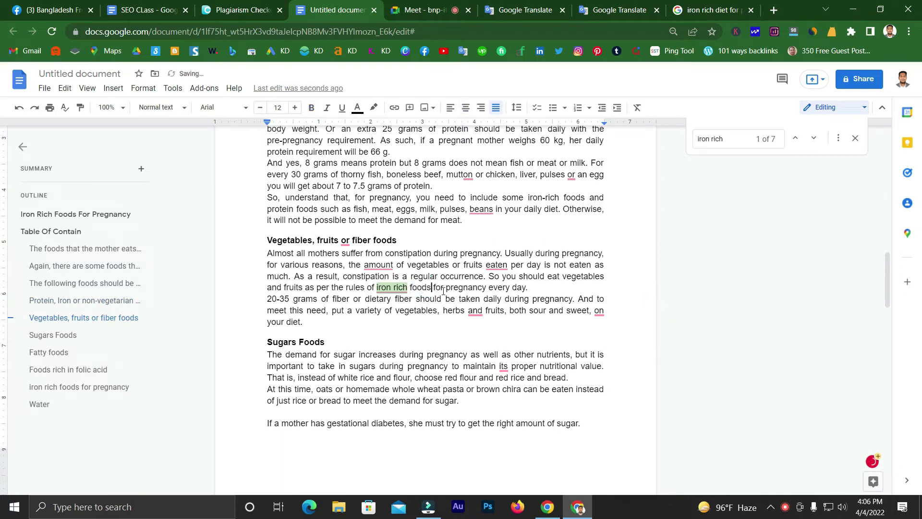
# Step: Read the participants' newest chat replies in the Google Meet call and return to the article document
pyautogui.click(396, 4)
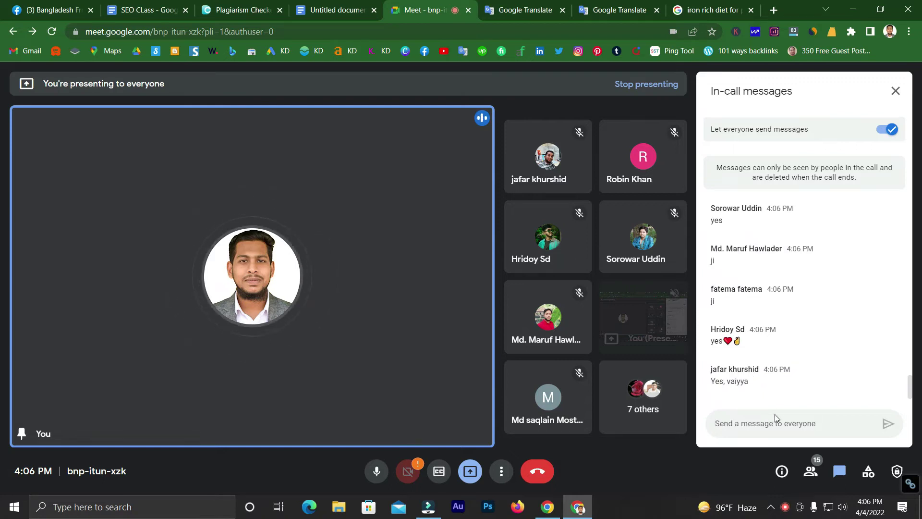
pyautogui.click(337, 10)
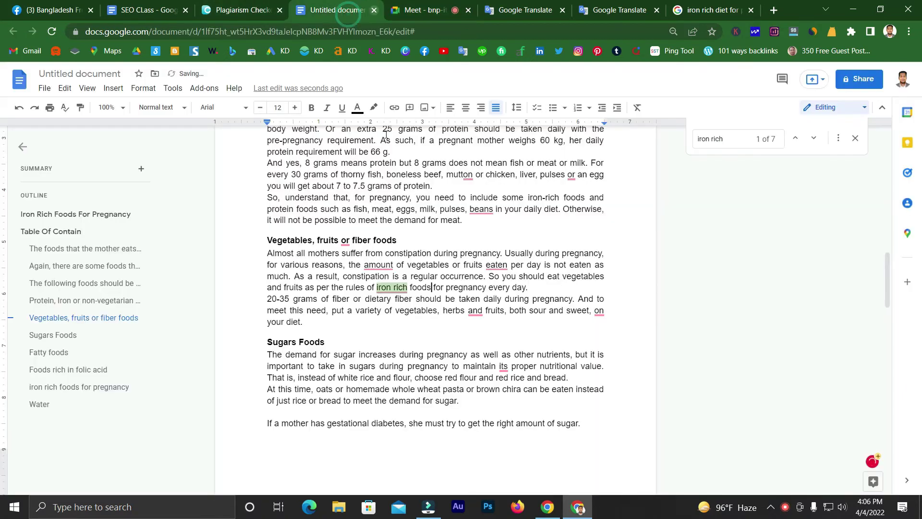
# Step: Examine the "iron rich" search matches in the article's body, covering the Fatty foods, folic acid, iron and Water sections
pyautogui.scroll(-4, 363, 211)
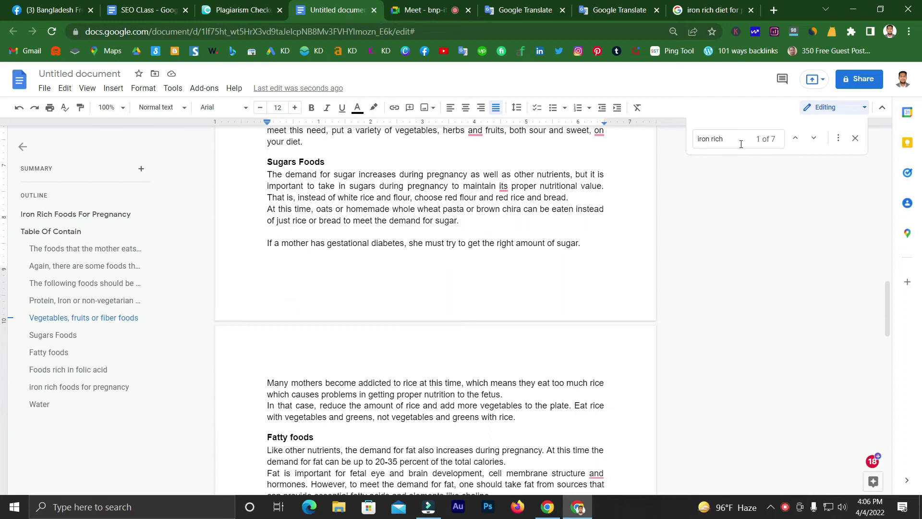
pyautogui.click(740, 144)
pyautogui.scroll(-2, 468, 254)
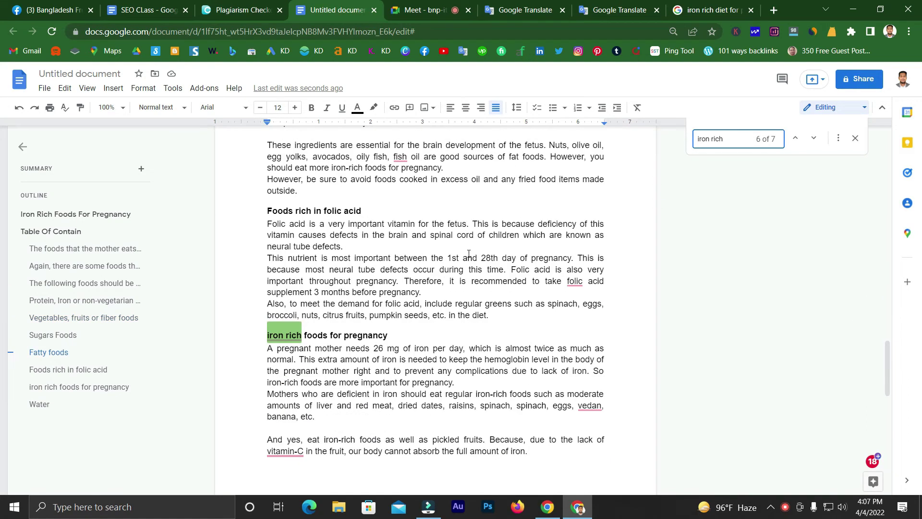
pyautogui.scroll(-1, 467, 255)
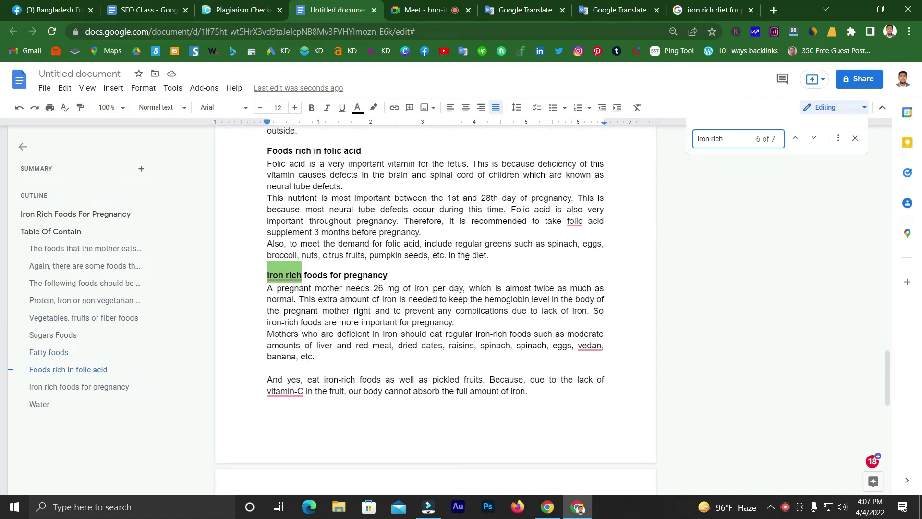
pyautogui.scroll(-1, 467, 255)
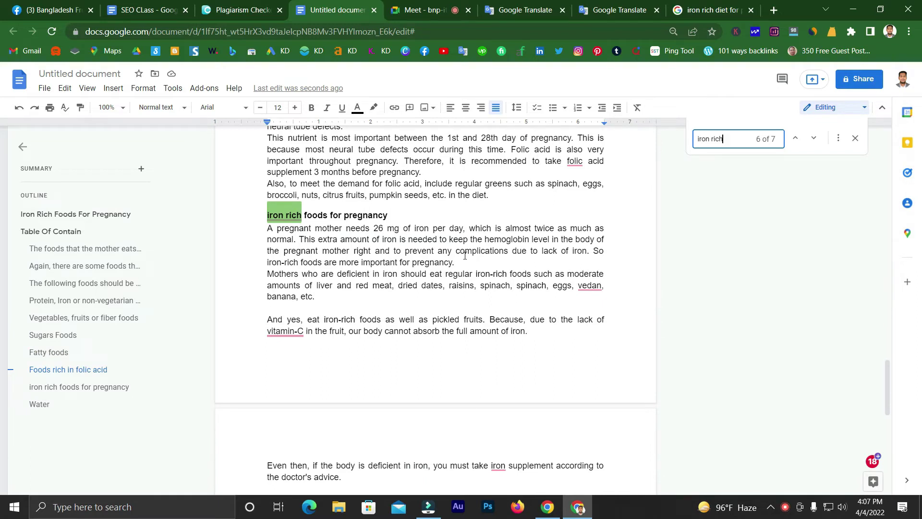
pyautogui.scroll(3, 298, 294)
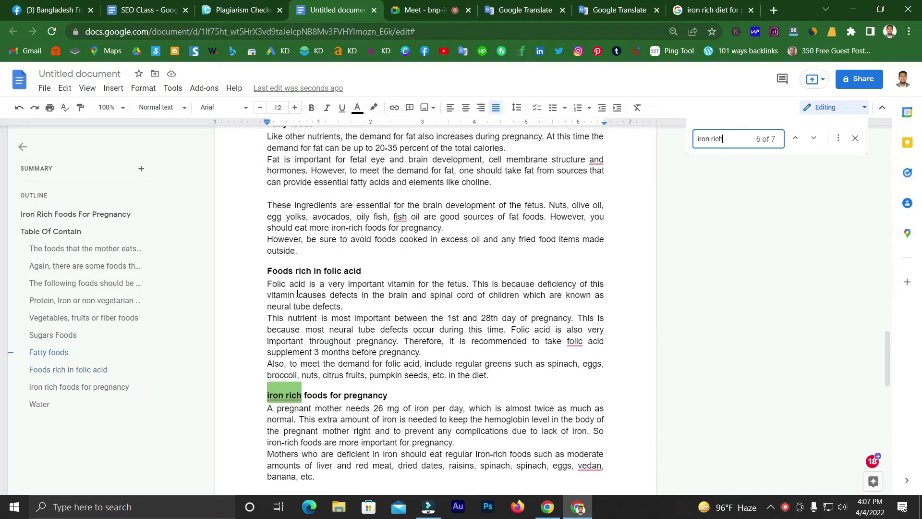
pyautogui.scroll(-11, 339, 245)
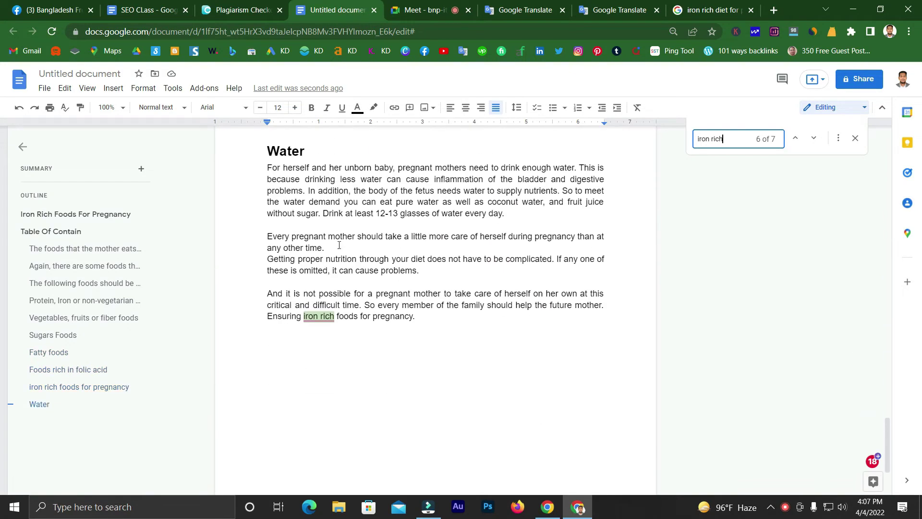
pyautogui.scroll(10, 339, 245)
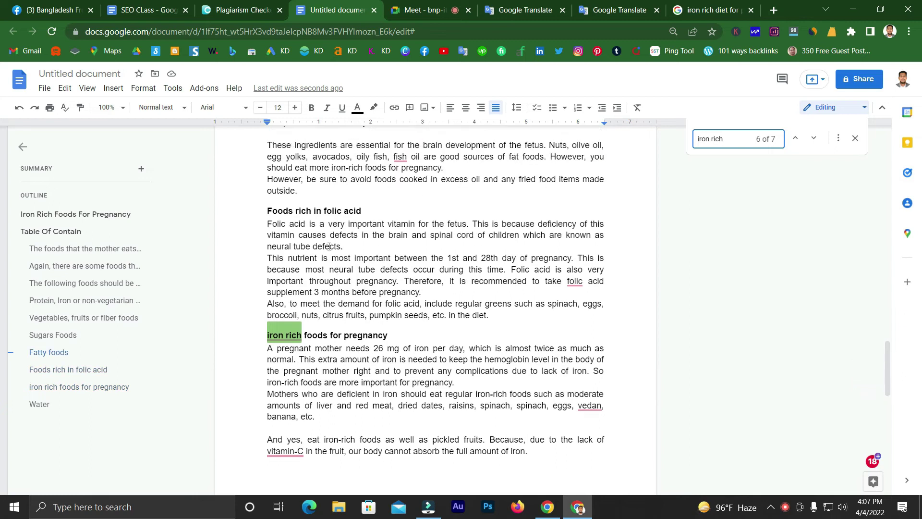
pyautogui.scroll(5, 329, 246)
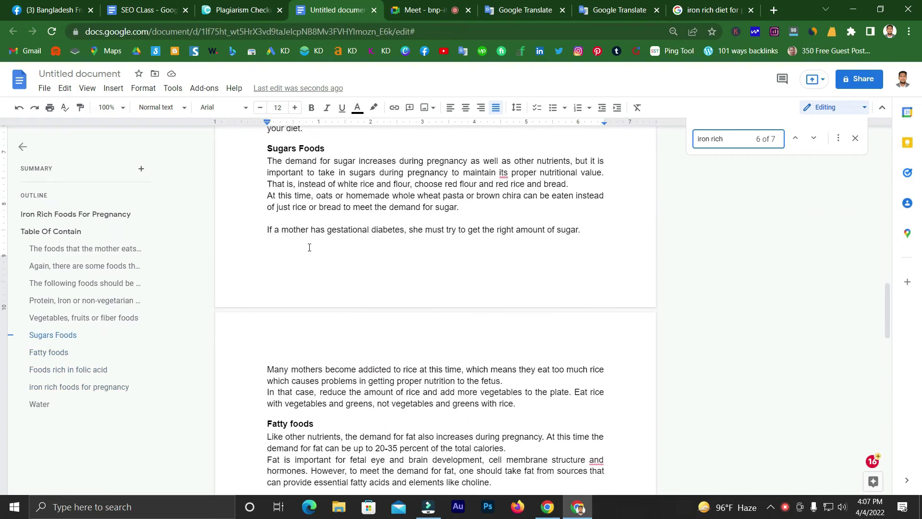
pyautogui.scroll(4, 309, 247)
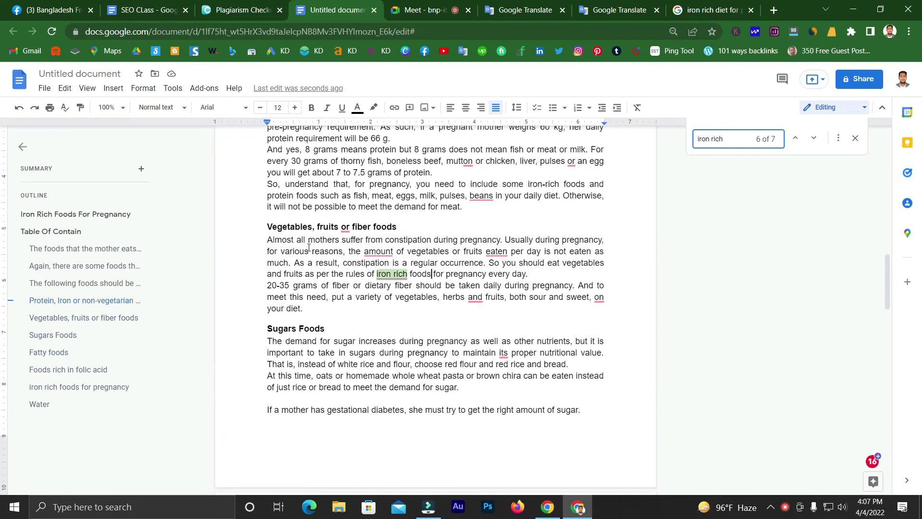
pyautogui.scroll(3, 309, 248)
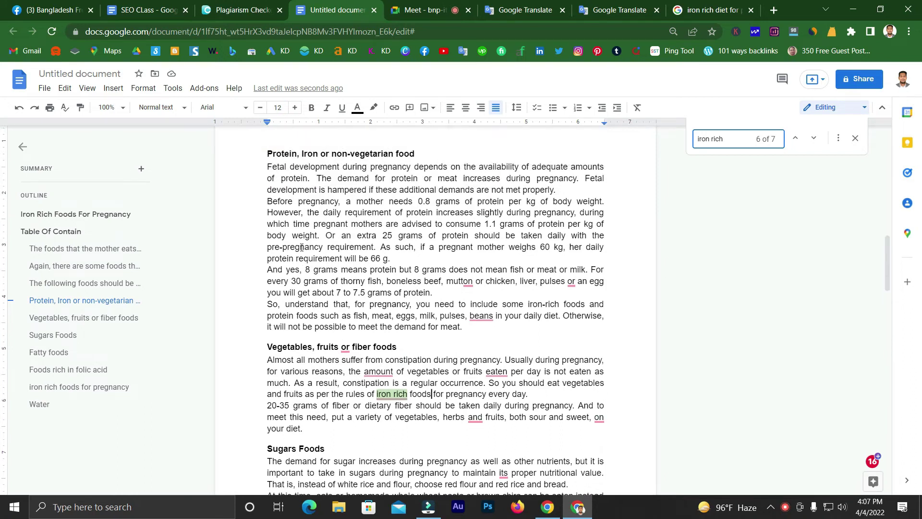
# Step: Review the keyword placement from the Vegetables, fruits or fiber foods section down to the closing sentence under Water
pyautogui.scroll(-1, 364, 356)
pyautogui.click(362, 336)
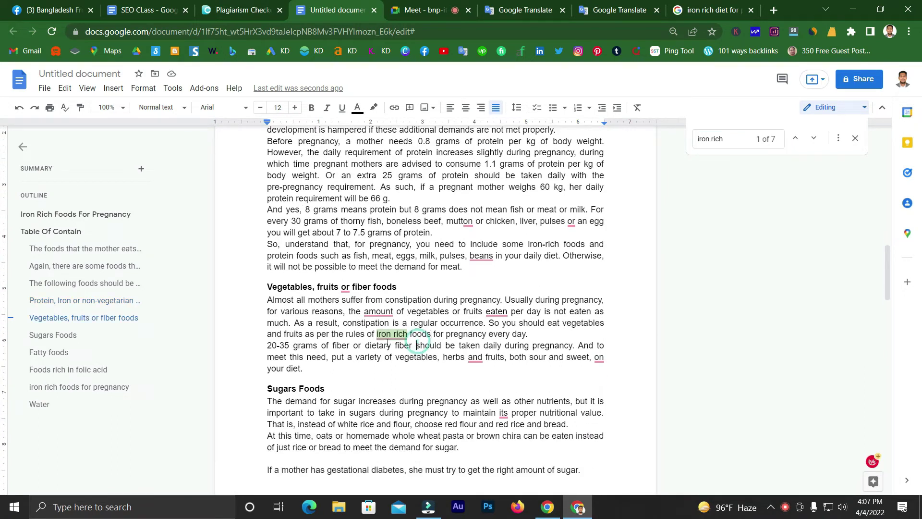
pyautogui.scroll(-4, 362, 312)
pyautogui.scroll(-3, 421, 285)
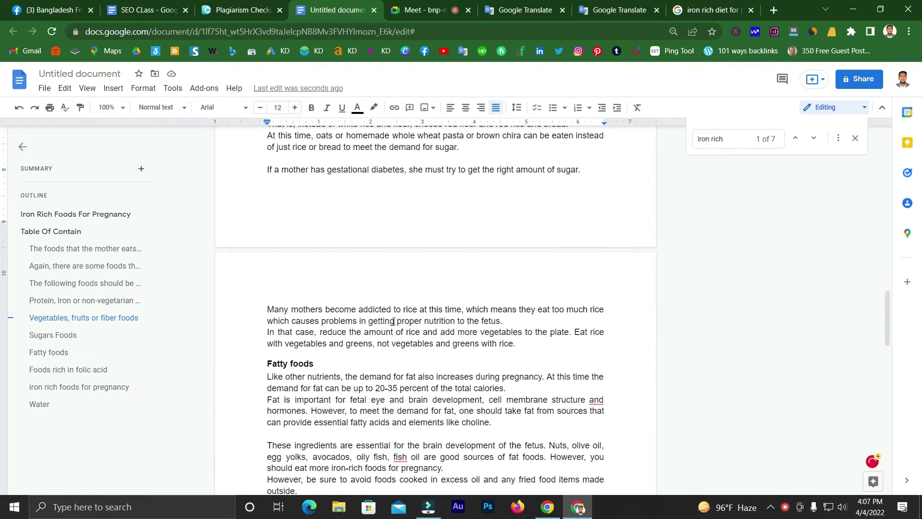
pyautogui.scroll(2, 285, 204)
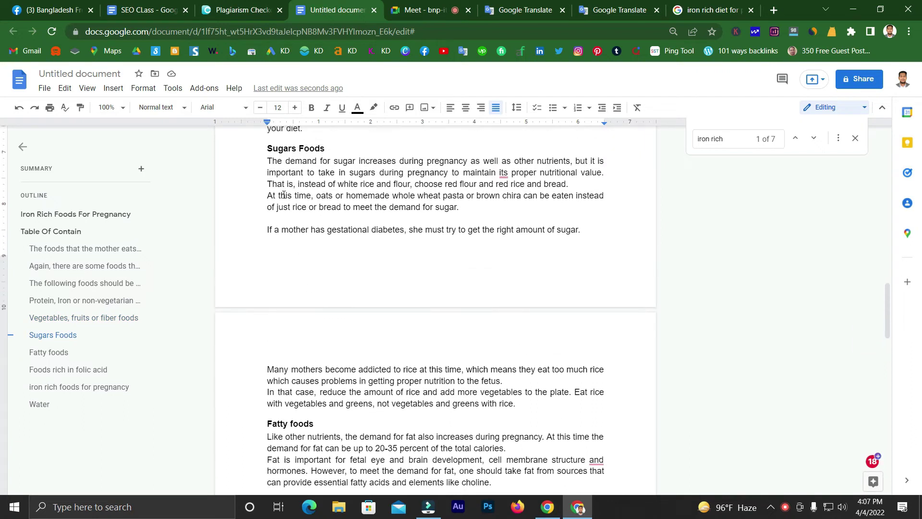
pyautogui.scroll(-3, 295, 193)
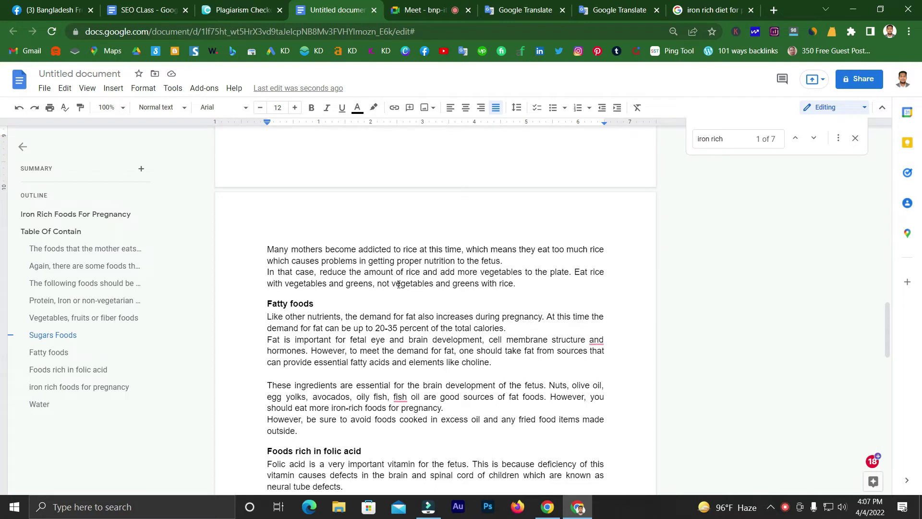
pyautogui.scroll(-4, 399, 284)
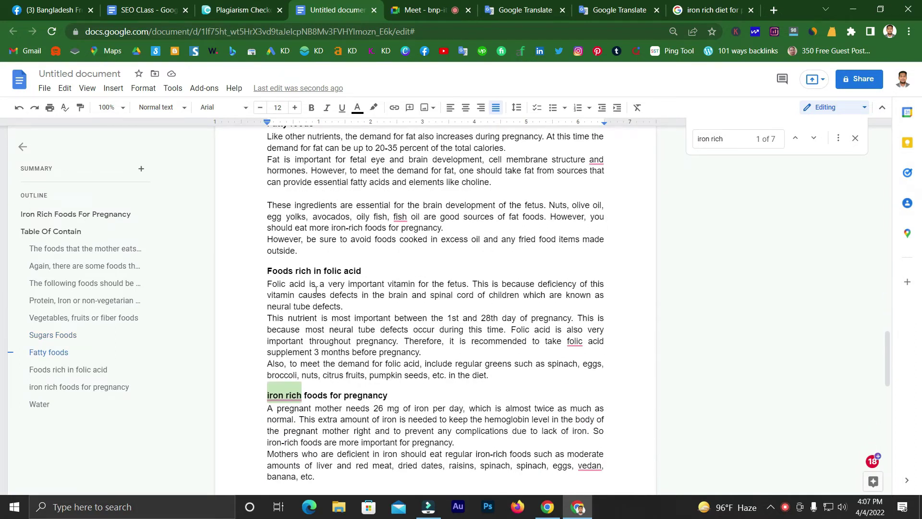
pyautogui.scroll(-7, 317, 291)
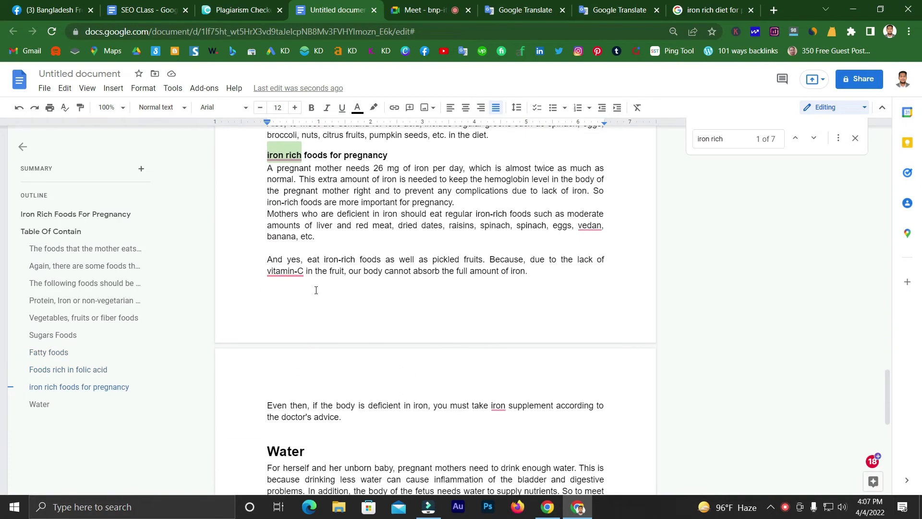
pyautogui.scroll(-3, 318, 291)
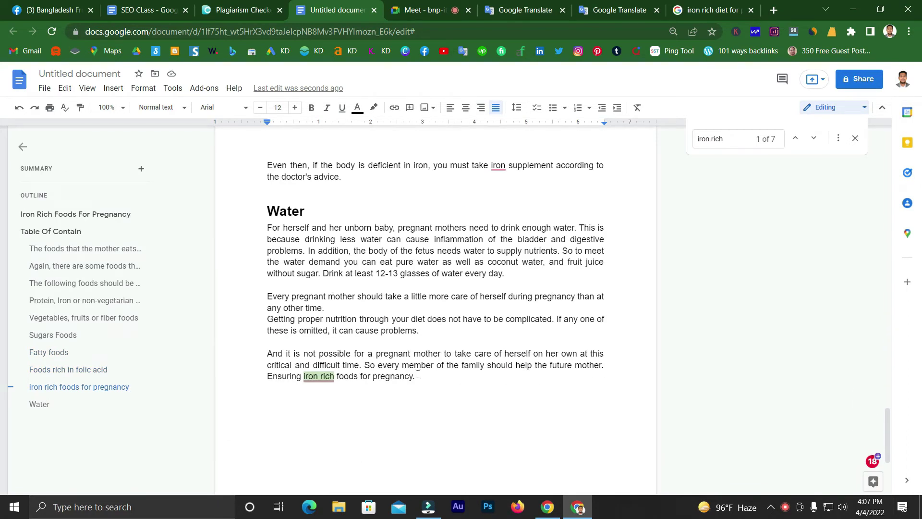
pyautogui.click(471, 383)
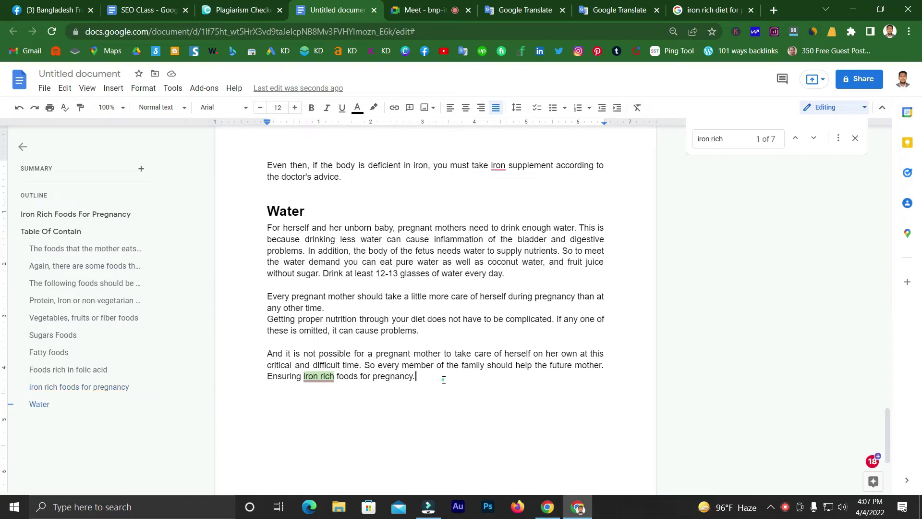
# Step: Review the keyword spread from the article's end back up to the introduction and the Table Of Contain list
pyautogui.scroll(8, 296, 393)
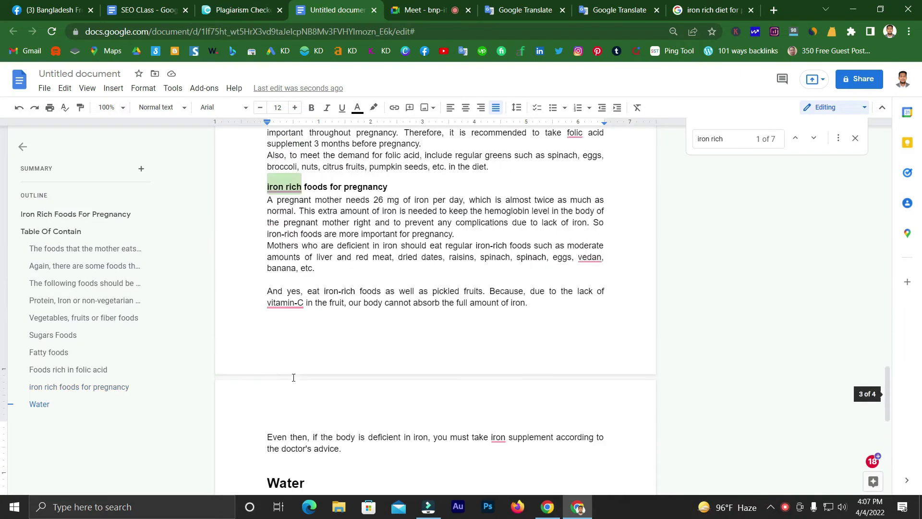
pyautogui.scroll(5, 336, 323)
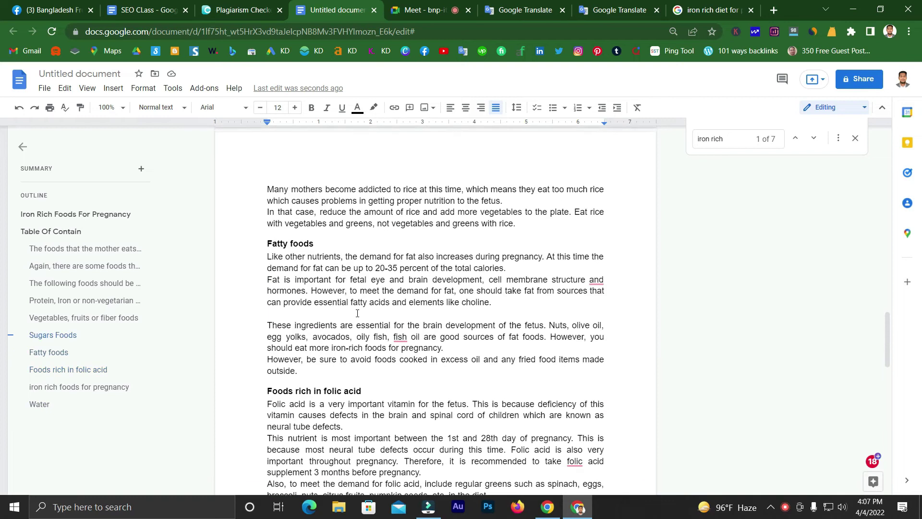
pyautogui.click(400, 336)
pyautogui.scroll(20, 350, 310)
pyautogui.scroll(-5, 296, 294)
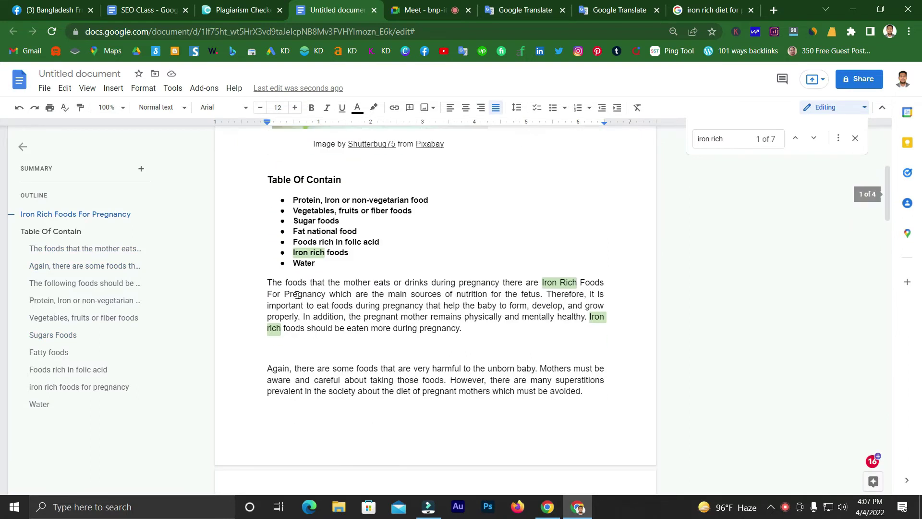
pyautogui.scroll(-9, 308, 288)
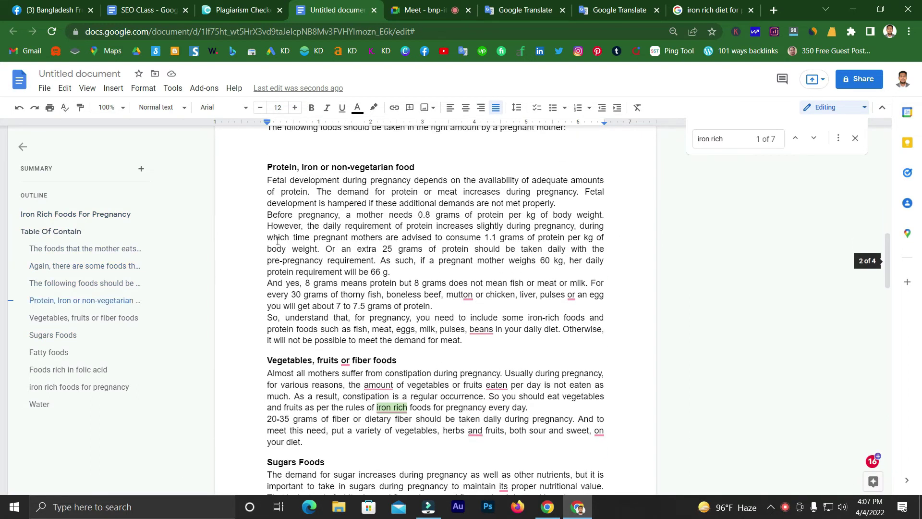
pyautogui.scroll(9, 361, 212)
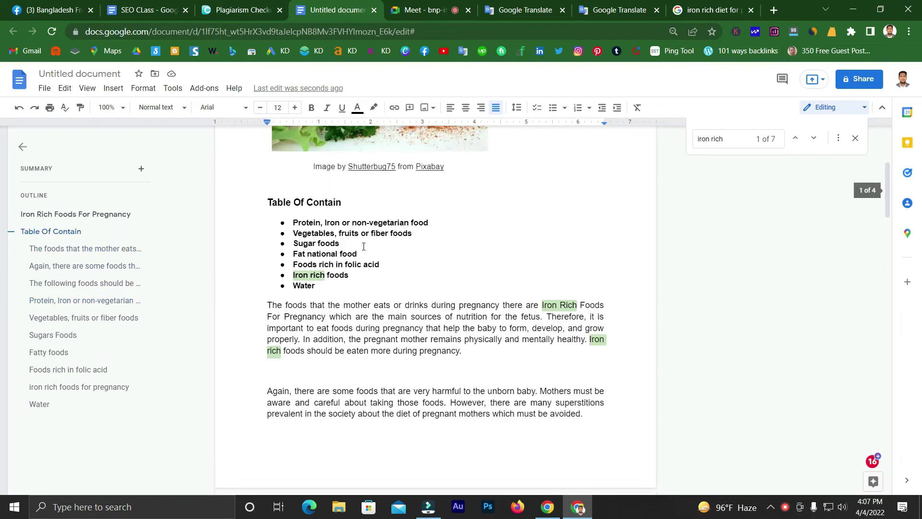
pyautogui.scroll(-2, 433, 249)
pyautogui.scroll(2, 433, 252)
pyautogui.scroll(1, 433, 251)
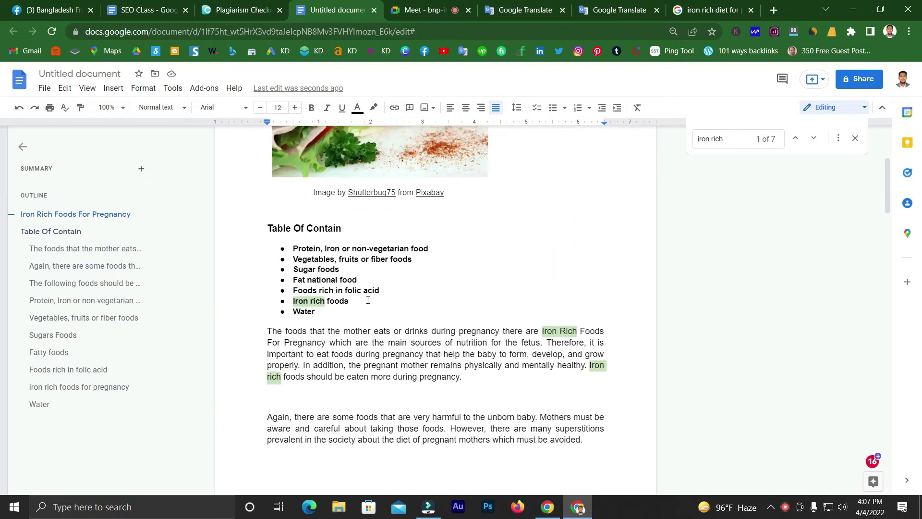
# Step: Review the article's text and keyword use from the Table Of Contain list down to the Sugars Foods section
pyautogui.scroll(-2, 427, 264)
pyautogui.scroll(3, 374, 283)
pyautogui.scroll(-5, 406, 296)
pyautogui.scroll(-6, 406, 296)
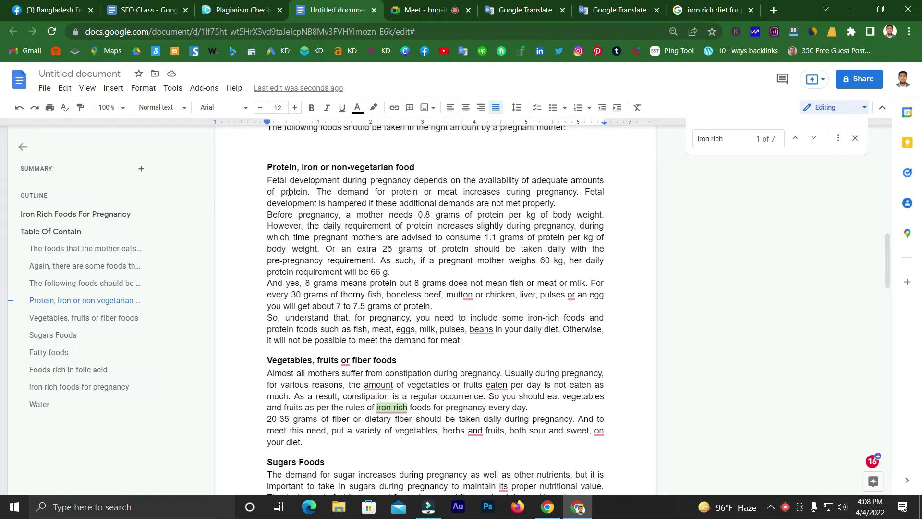
pyautogui.click(308, 185)
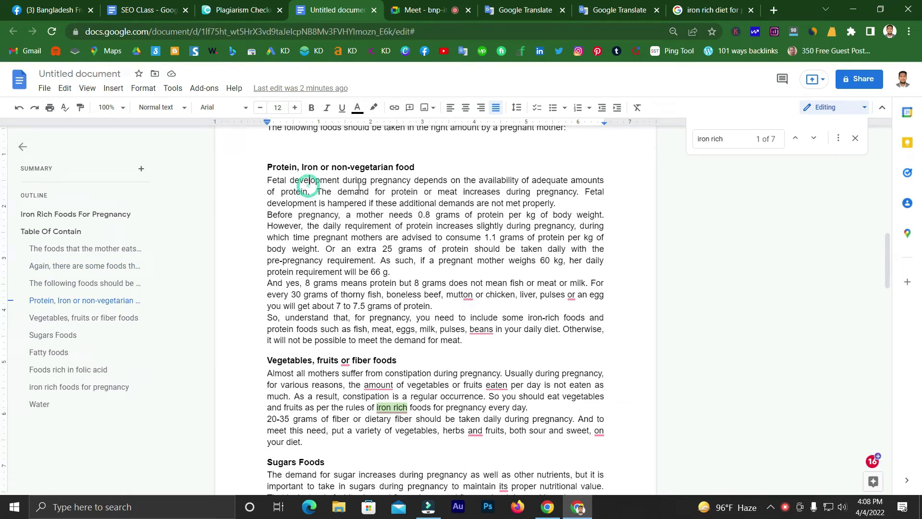
pyautogui.click(475, 189)
pyautogui.click(537, 193)
pyautogui.scroll(-3, 444, 191)
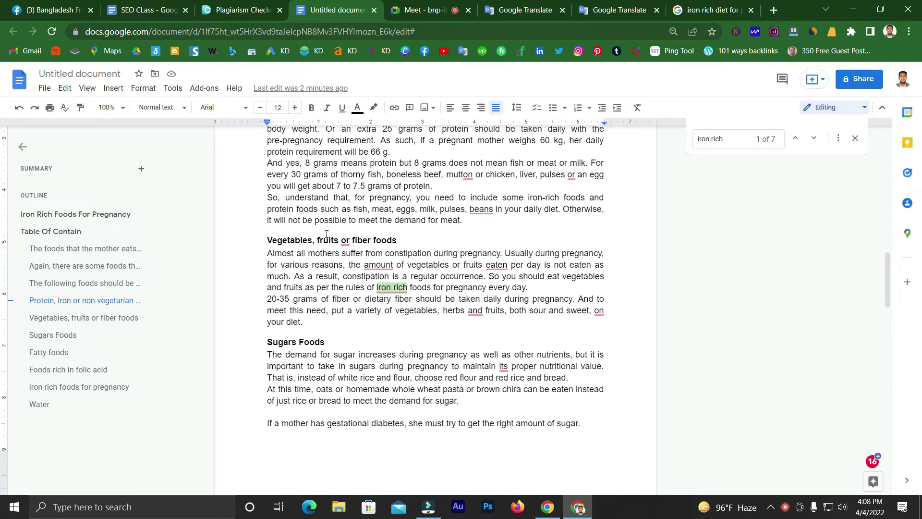
pyautogui.click(315, 265)
pyautogui.scroll(-4, 426, 280)
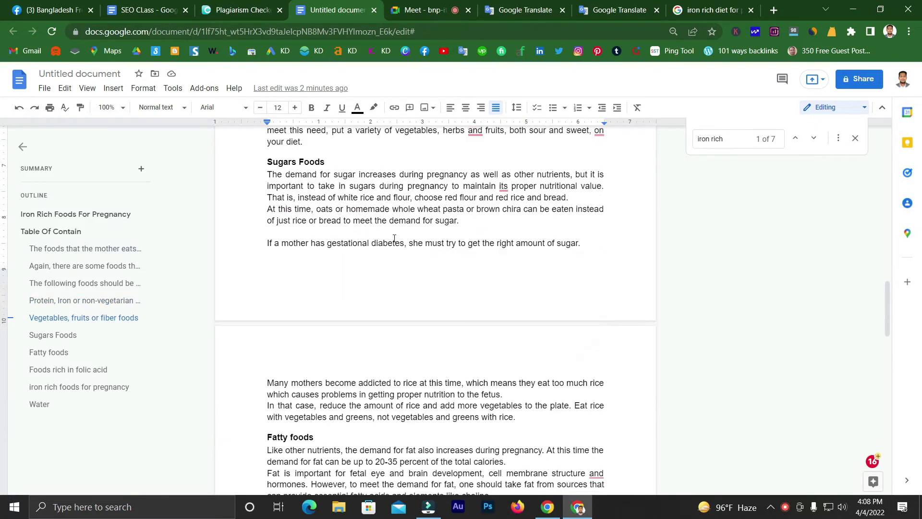
pyautogui.scroll(1, 394, 238)
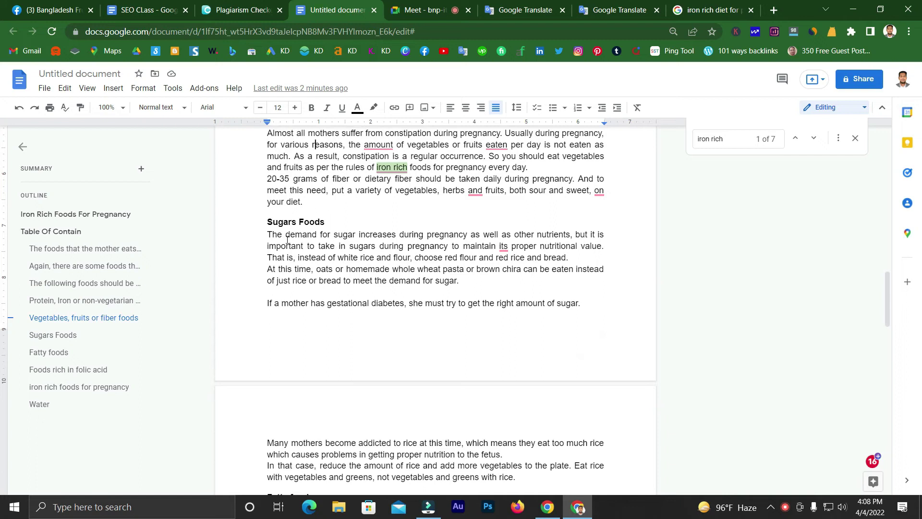
pyautogui.scroll(-1, 287, 239)
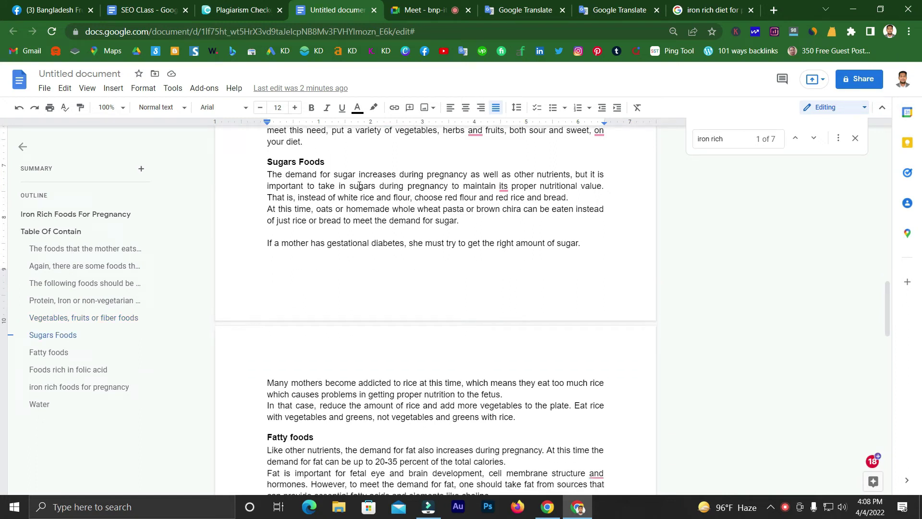
# Step: Review the article from the Sugars Foods section through Fatty foods, folic acid and iron to the end of the Water section
pyautogui.click(295, 202)
pyautogui.scroll(-4, 401, 205)
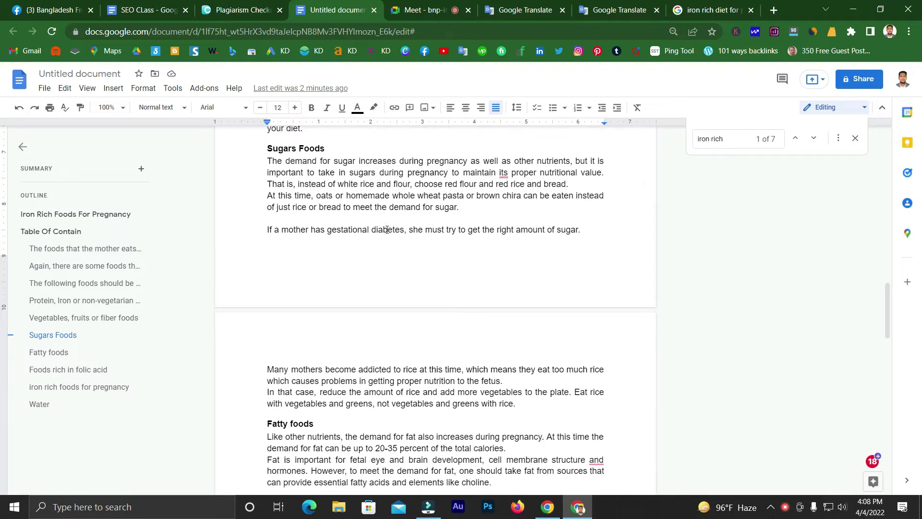
pyautogui.scroll(-1, 343, 233)
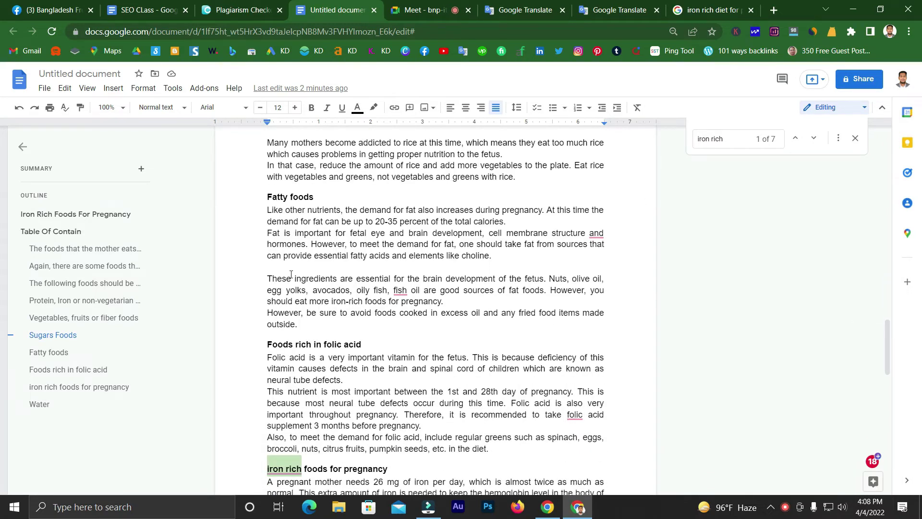
pyautogui.scroll(-2, 291, 280)
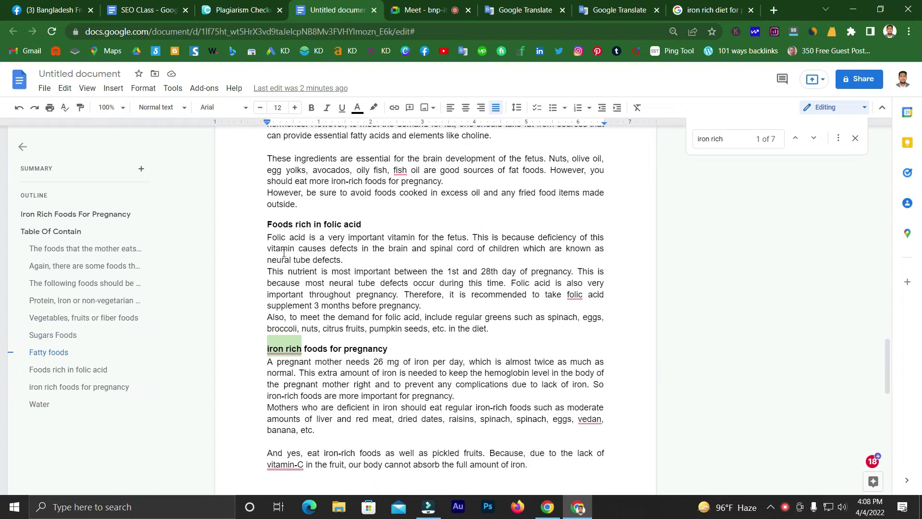
pyautogui.scroll(-2, 284, 253)
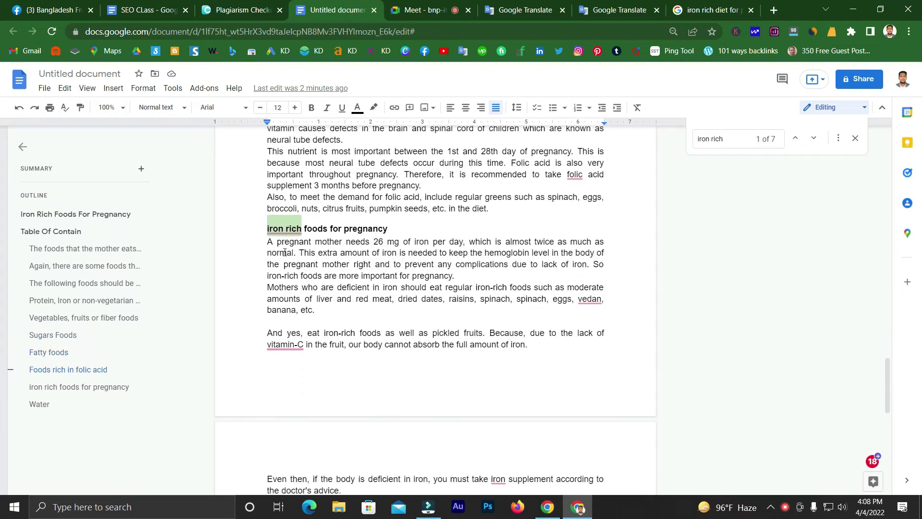
pyautogui.scroll(-2, 286, 254)
pyautogui.scroll(-4, 286, 254)
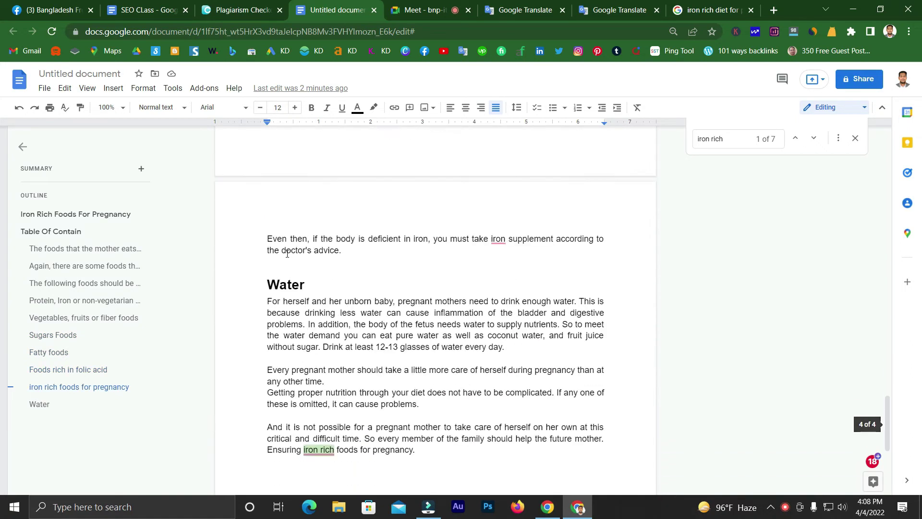
pyautogui.scroll(-3, 287, 254)
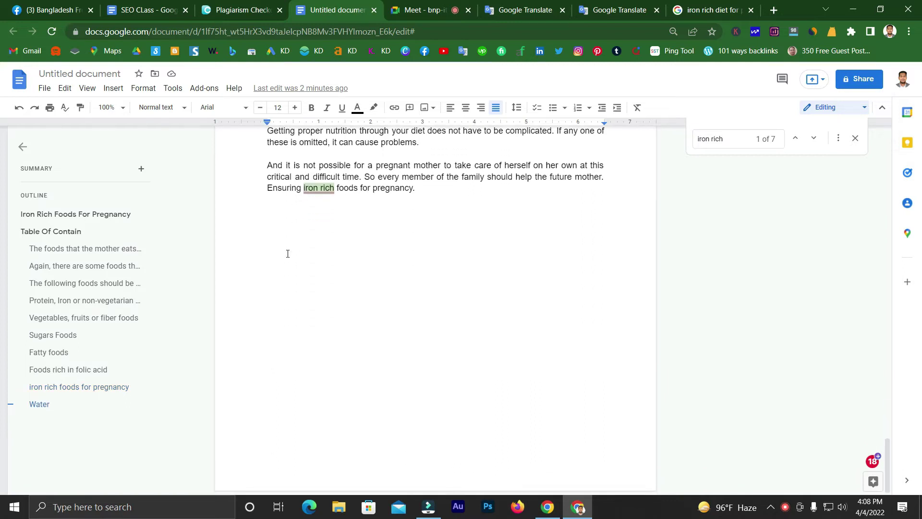
# Step: Search the document for "in that" instead of "iron rich", and clear the search term
pyautogui.scroll(10, 288, 253)
pyautogui.tripleClick(737, 137)
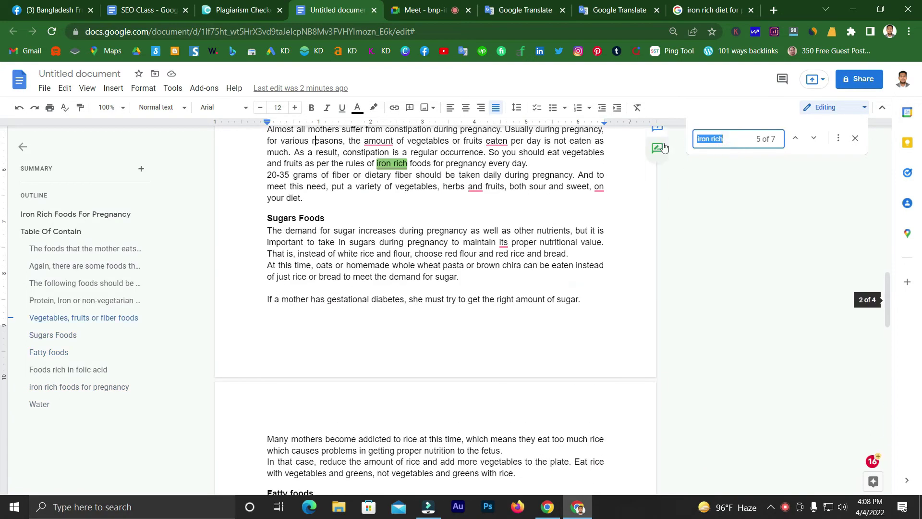
pyautogui.press('BackSpace')
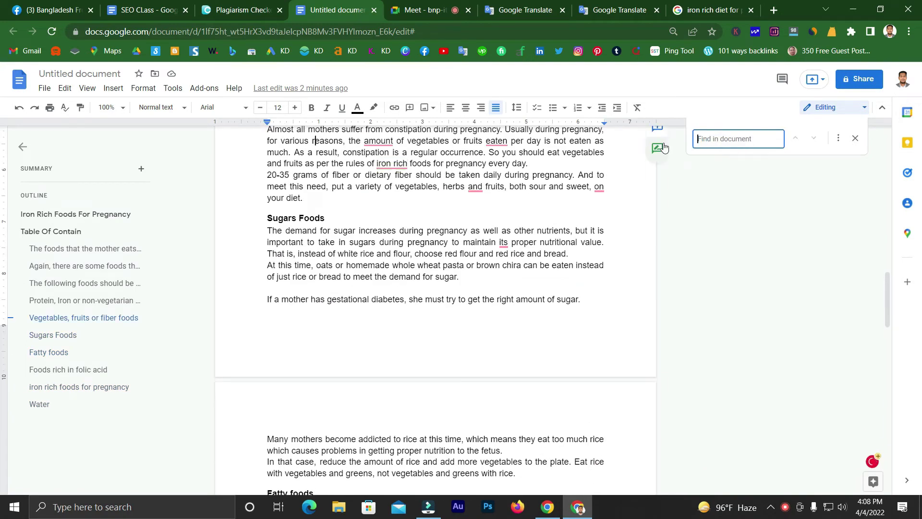
pyautogui.write('i that')
pyautogui.press('BackSpace')
pyautogui.press('BackSpace')
pyautogui.press('BackSpace')
pyautogui.press('BackSpace')
pyautogui.press('BackSpace')
pyautogui.write('in that')
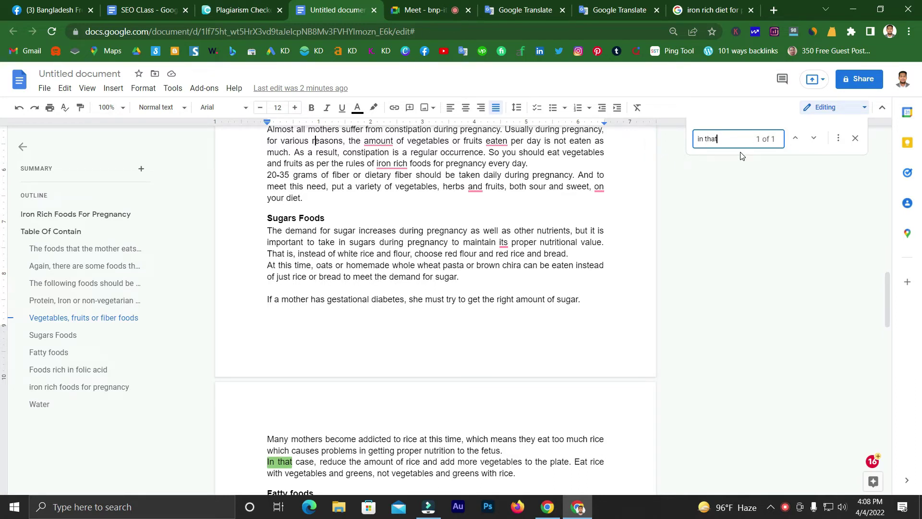
pyautogui.tripleClick(725, 139)
pyautogui.press('BackSpace')
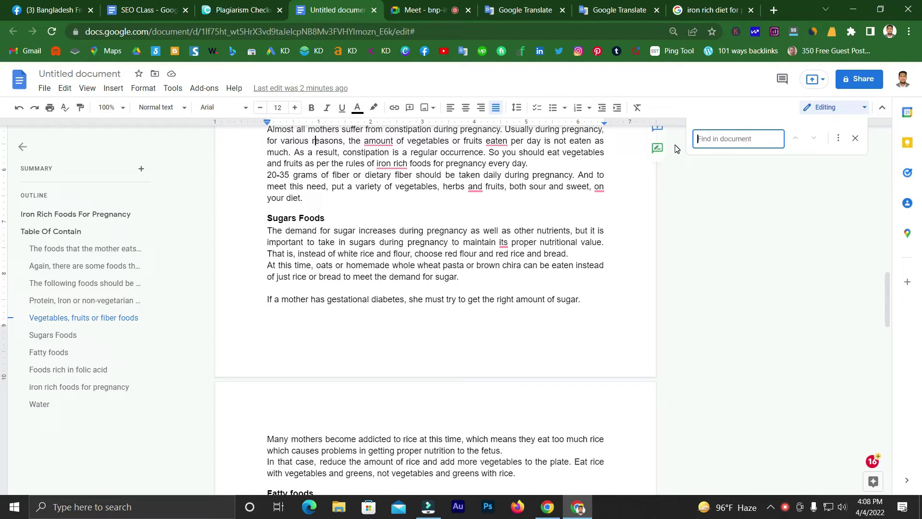
# Step: Examine the two sentences of the "In that case" paragraph about rice and vegetables above the Fatty foods heading
pyautogui.scroll(-4, 457, 206)
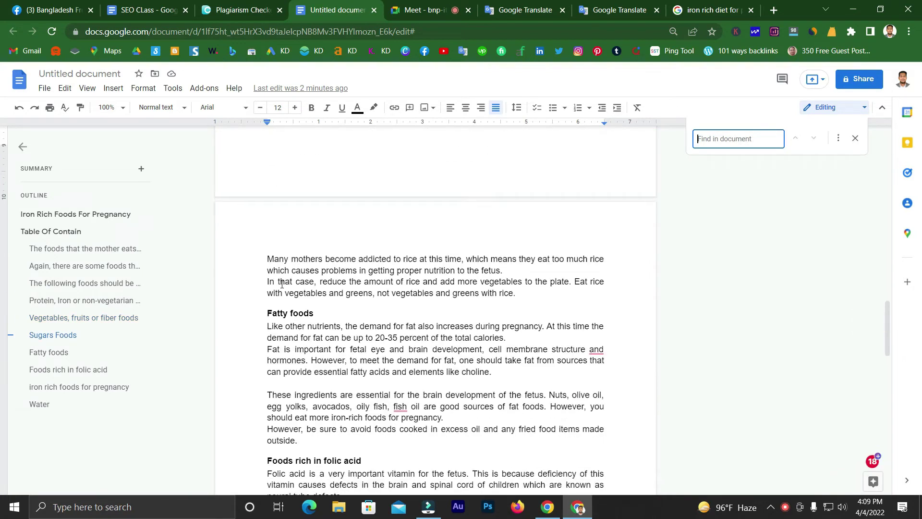
pyautogui.moveTo(319, 282); pyautogui.dragTo(515, 294)
pyautogui.click(370, 282)
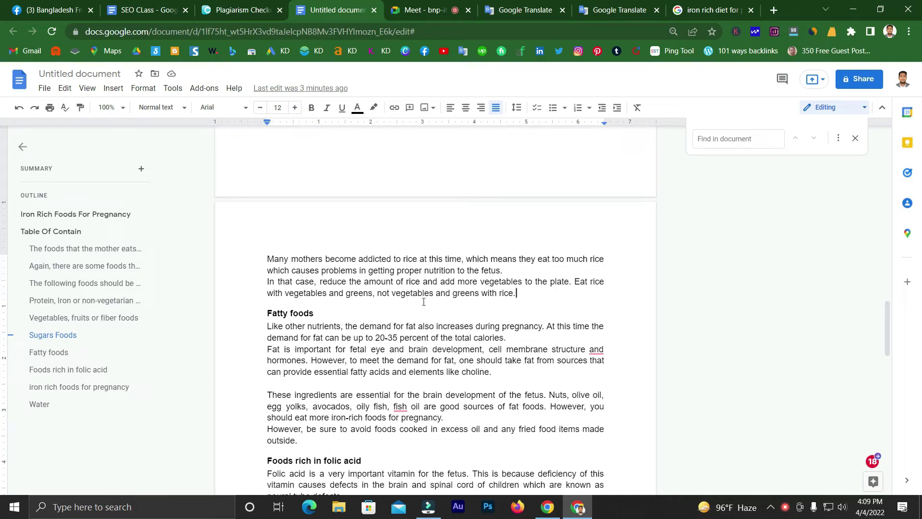
pyautogui.moveTo(320, 282); pyautogui.dragTo(336, 283)
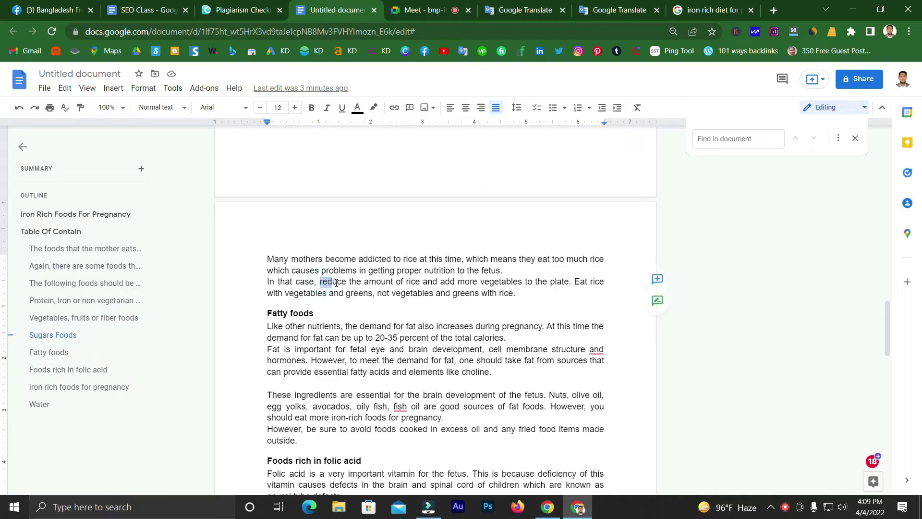
pyautogui.click(364, 282)
pyautogui.moveTo(569, 282); pyautogui.dragTo(501, 285)
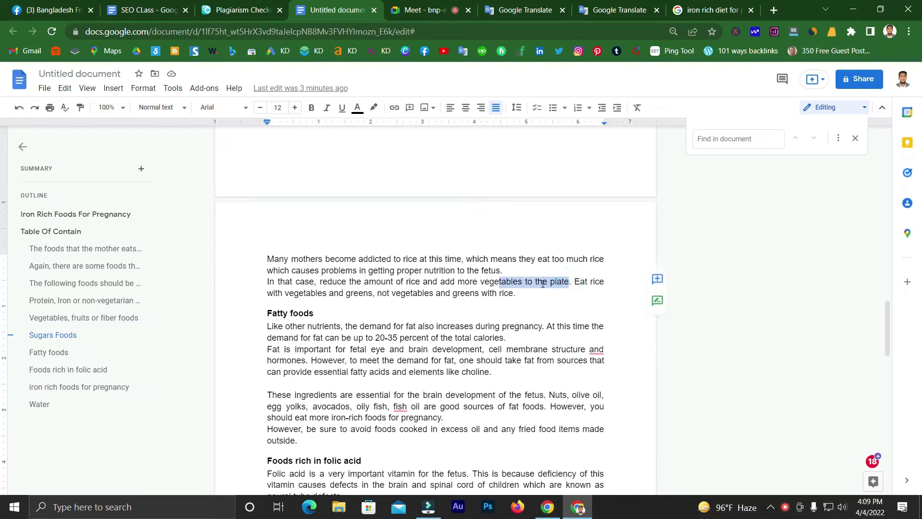
pyautogui.click(588, 283)
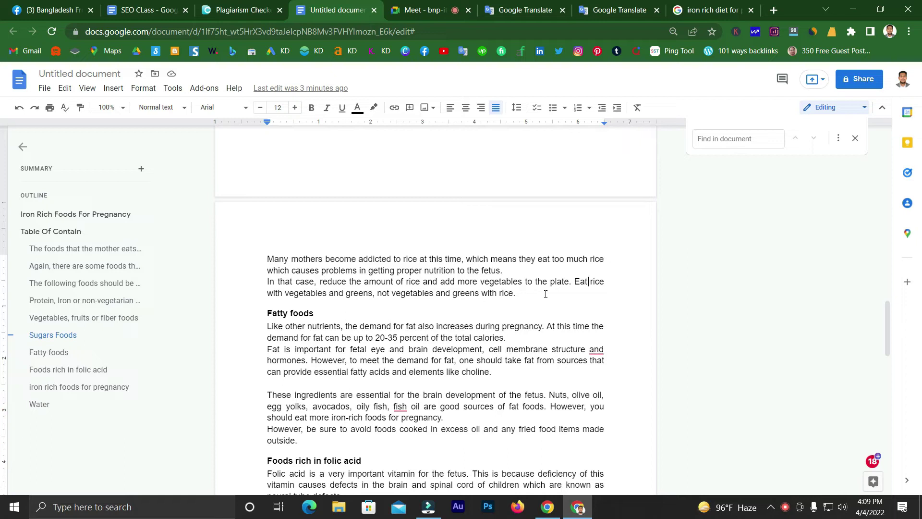
pyautogui.tripleClick(573, 282)
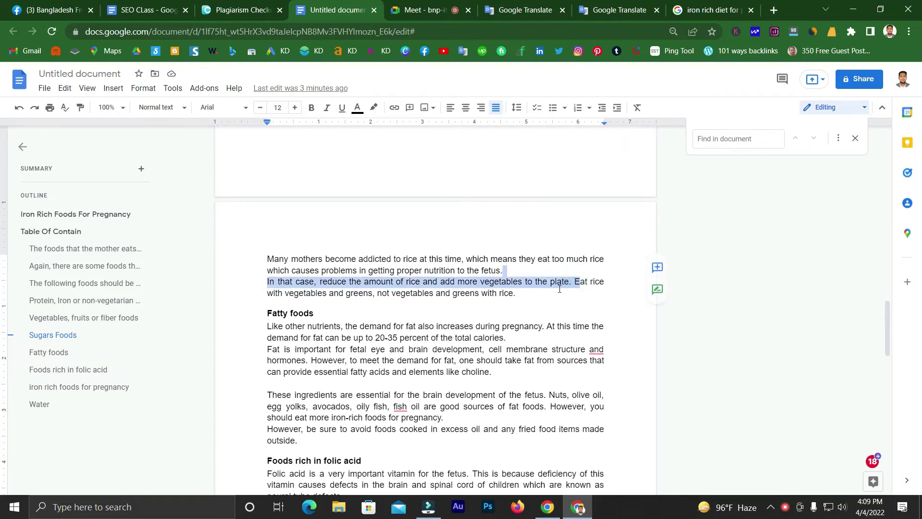
pyautogui.click(559, 288)
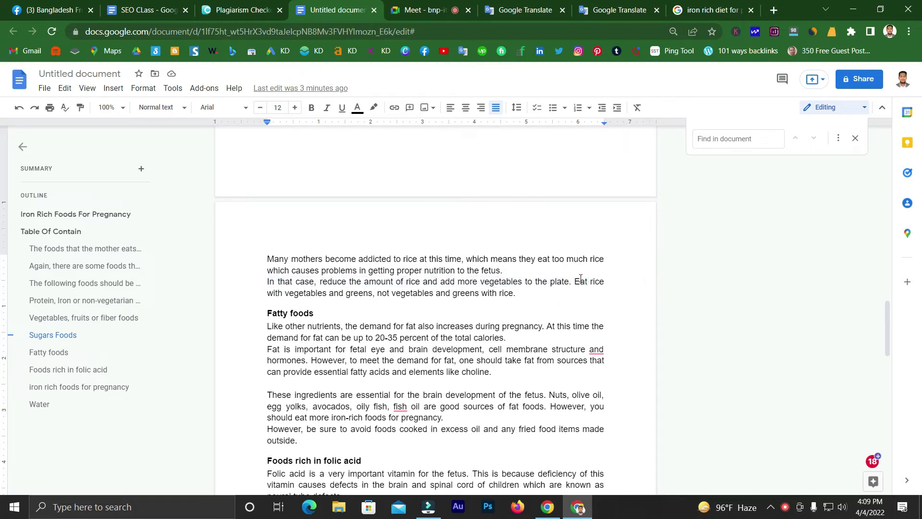
pyautogui.moveTo(575, 282); pyautogui.dragTo(582, 281)
pyautogui.click(581, 282)
# Step: Copy the "In that case" paragraph about rice and vegetables and translate it from English to Bengali in Google Translate
pyautogui.moveTo(267, 281)
pyautogui.mouseDown()
pyautogui.moveTo(516, 294)
pyautogui.moveTo(283, 291)
pyautogui.moveTo(257, 282)
pyautogui.mouseUp()
pyautogui.hotkey('ctrl', 'c')
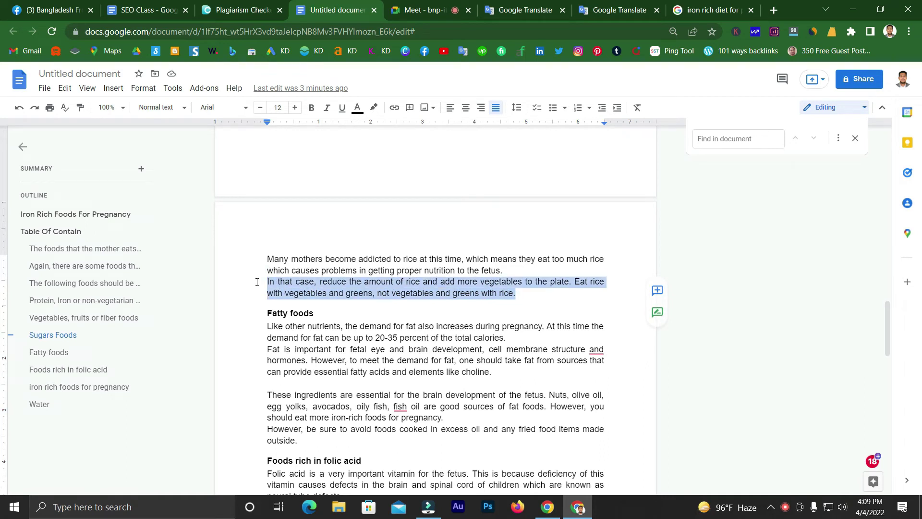
pyautogui.click(548, 11)
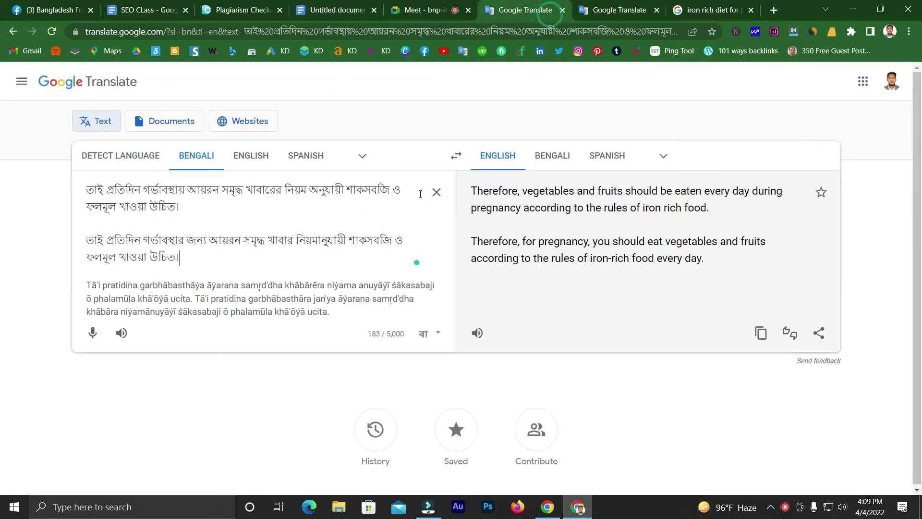
pyautogui.click(436, 192)
pyautogui.click(290, 198)
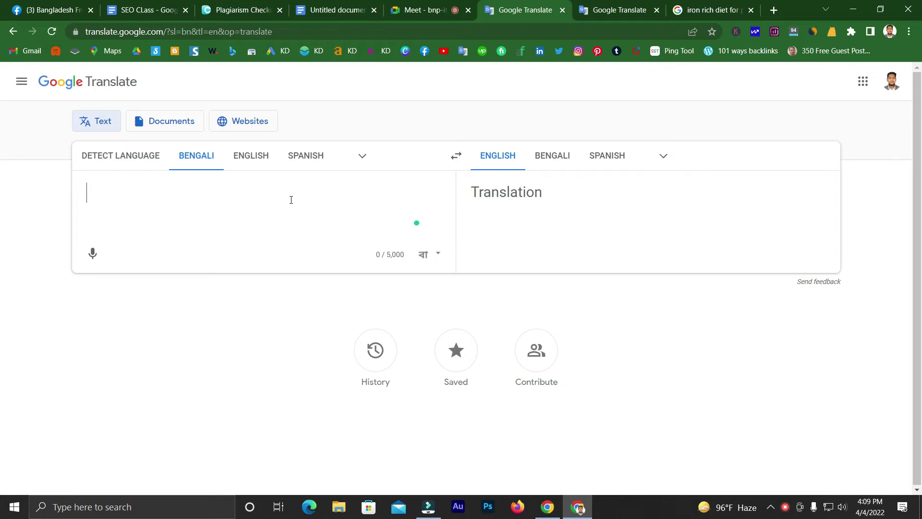
pyautogui.hotkey('ctrl', 'v')
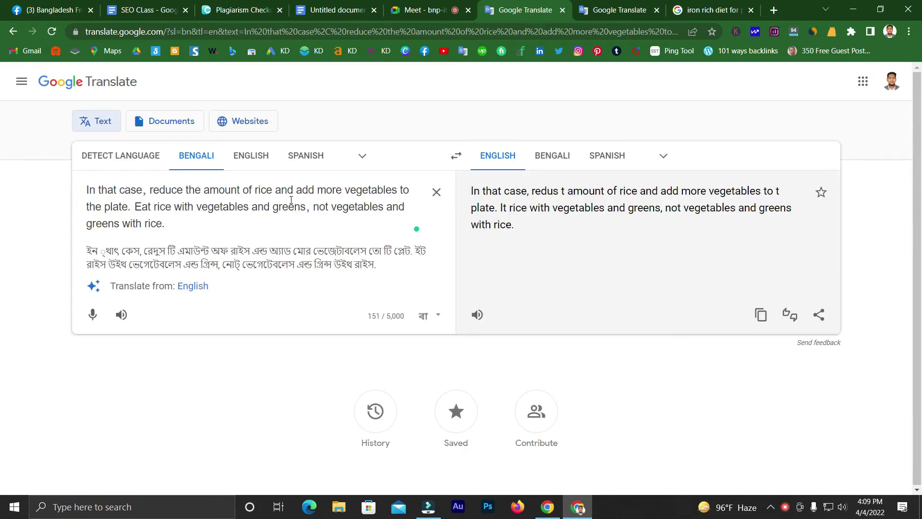
pyautogui.click(251, 155)
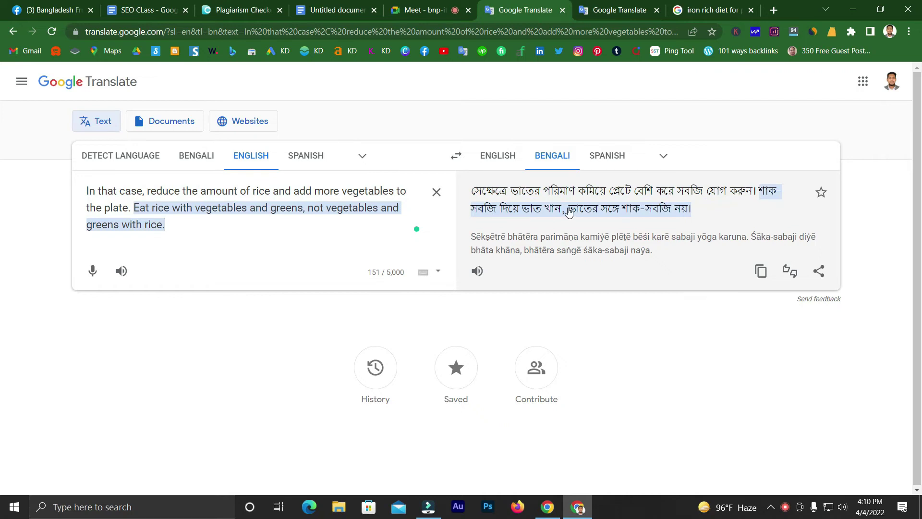
# Step: Inspect the alternative Bengali translations of the paragraph's first sentence and keep the current one
pyautogui.click(708, 211)
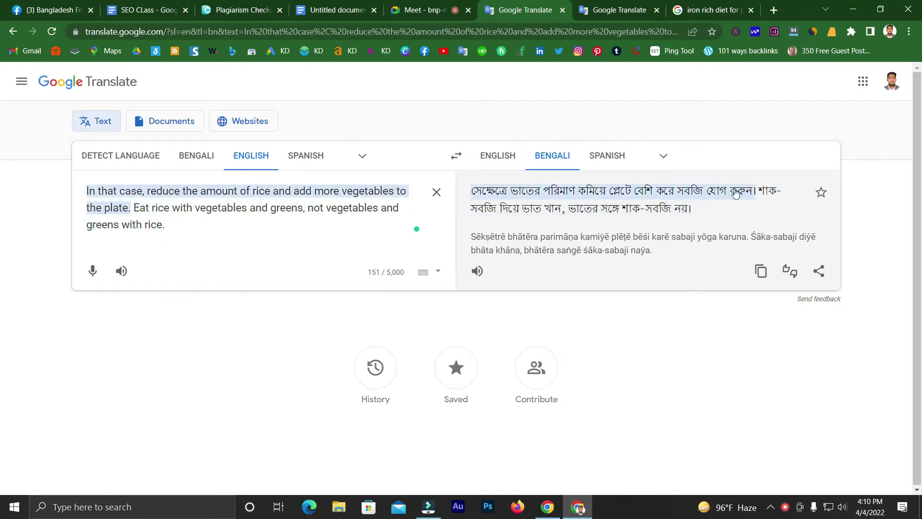
pyautogui.click(757, 191)
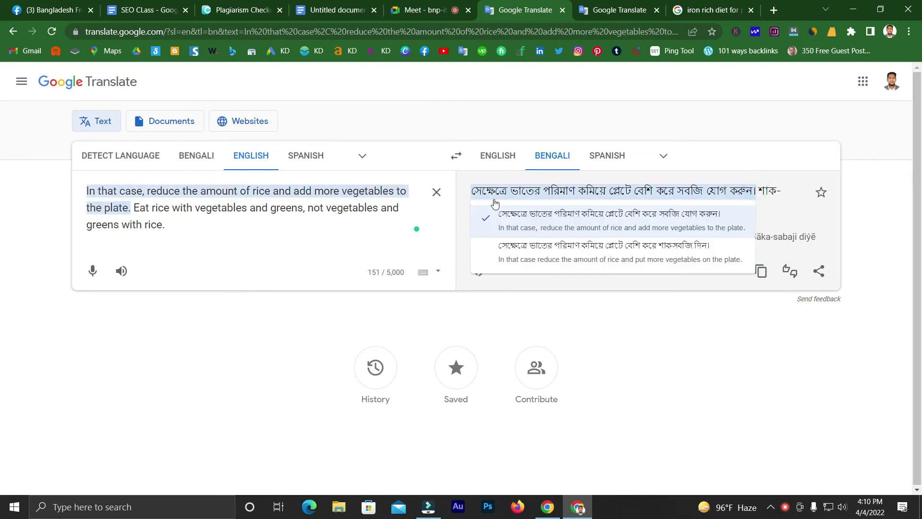
pyautogui.click(451, 206)
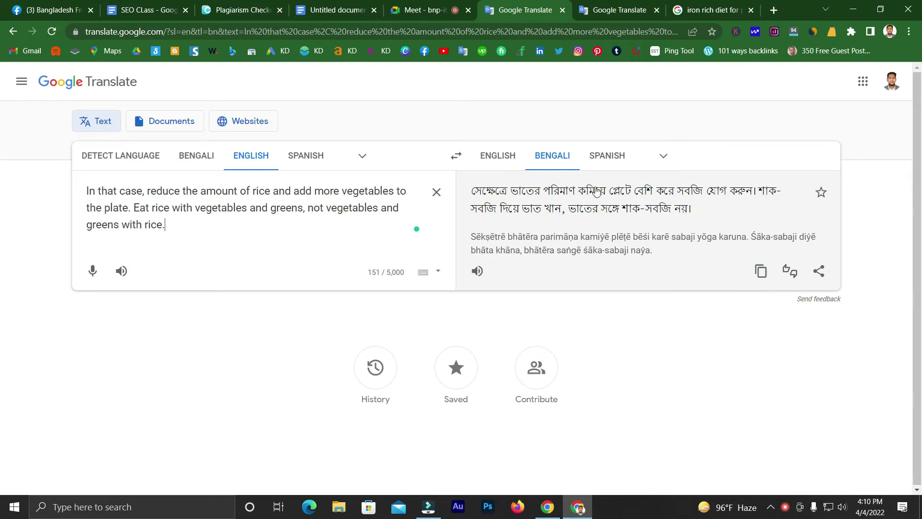
# Step: Read the participants' chat replies in the Google Meet call, check the article's copied paragraph, and return to Google Translate
pyautogui.click(423, 9)
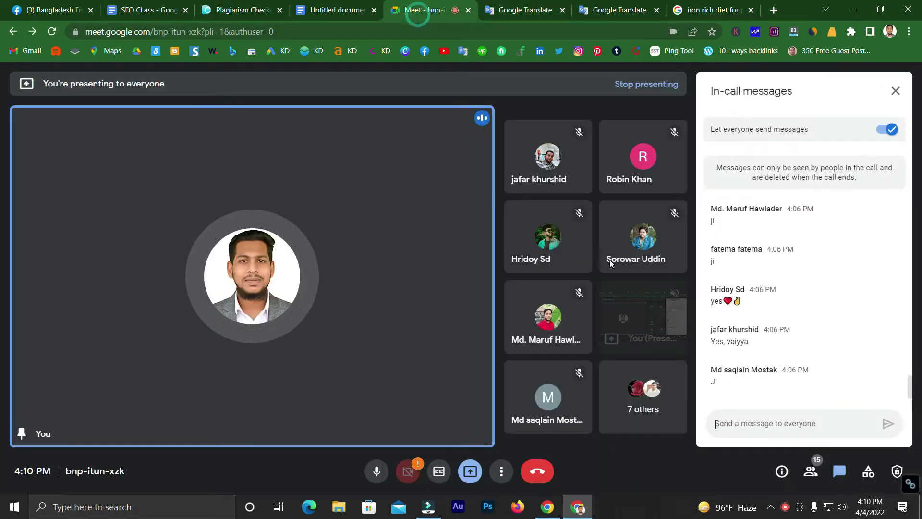
pyautogui.click(752, 416)
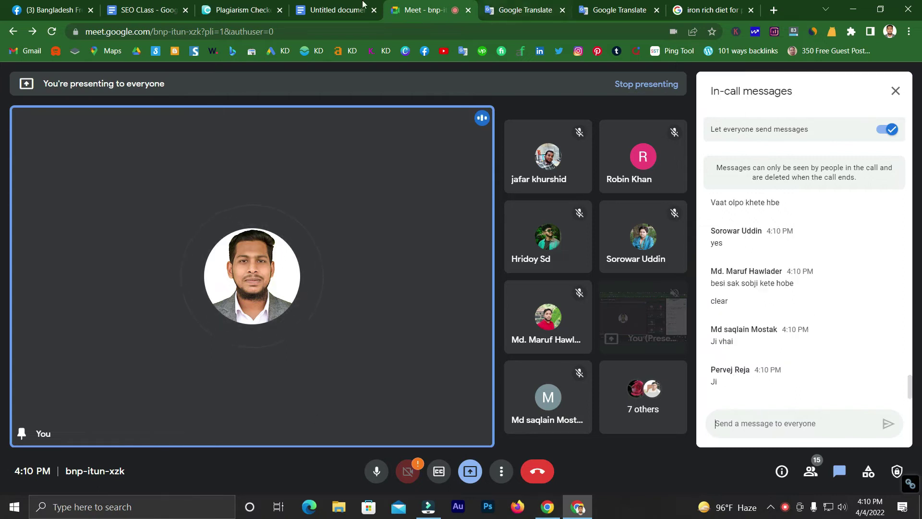
pyautogui.click(323, 5)
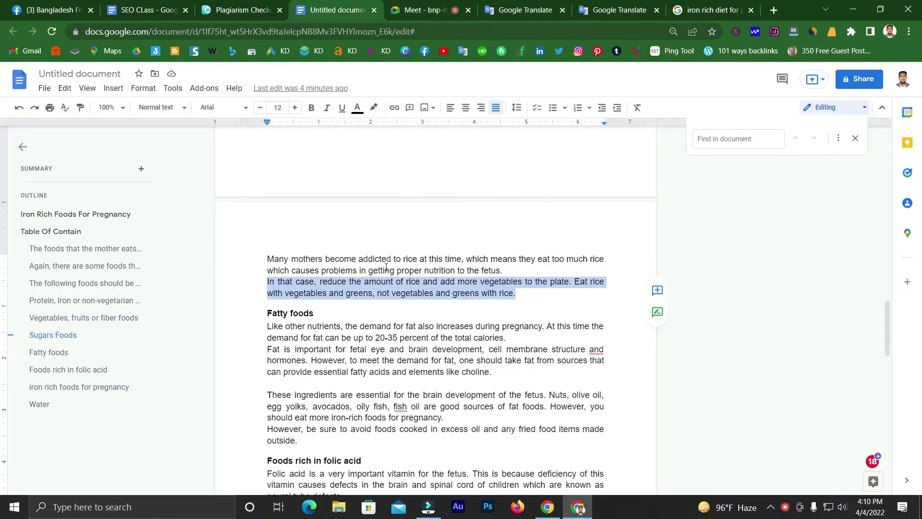
pyautogui.click(524, 10)
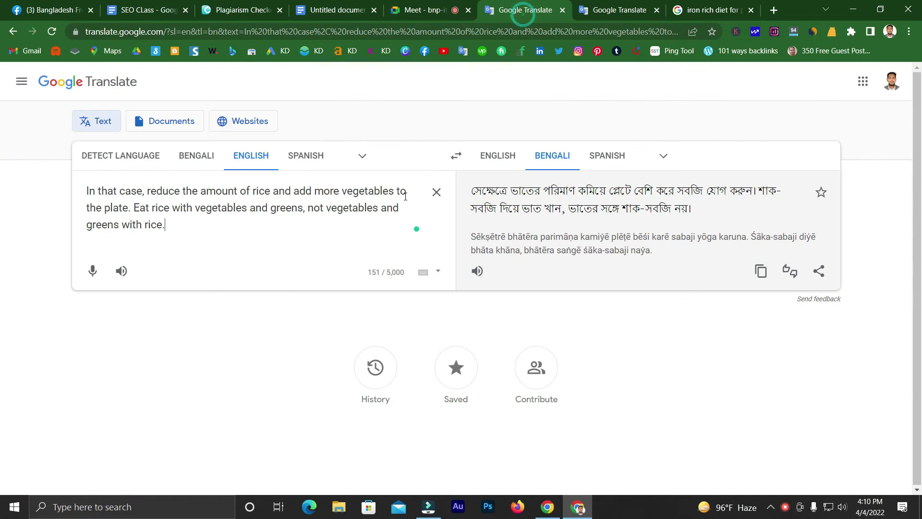
# Step: Start a new sentence with "Because" after "greens with rice." in Google Translate's English source text
pyautogui.click(265, 225)
pyautogui.write('Be')
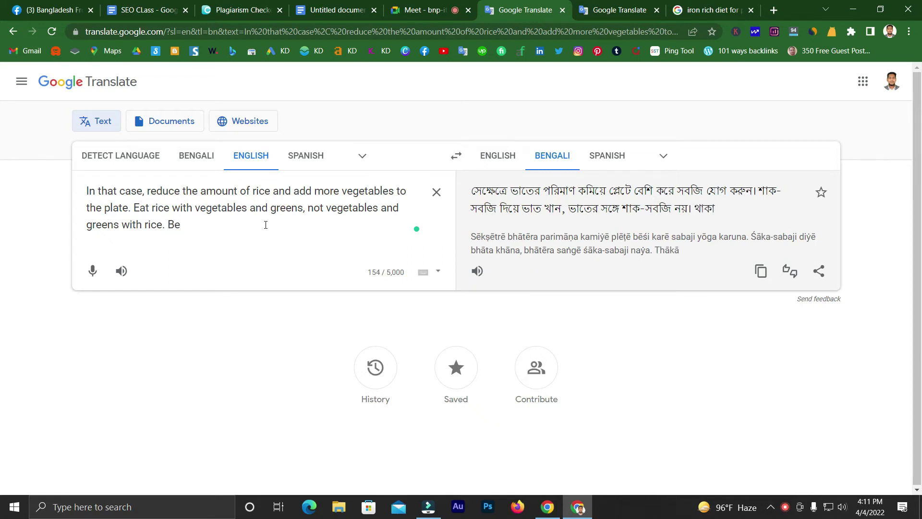
pyautogui.write(' course')
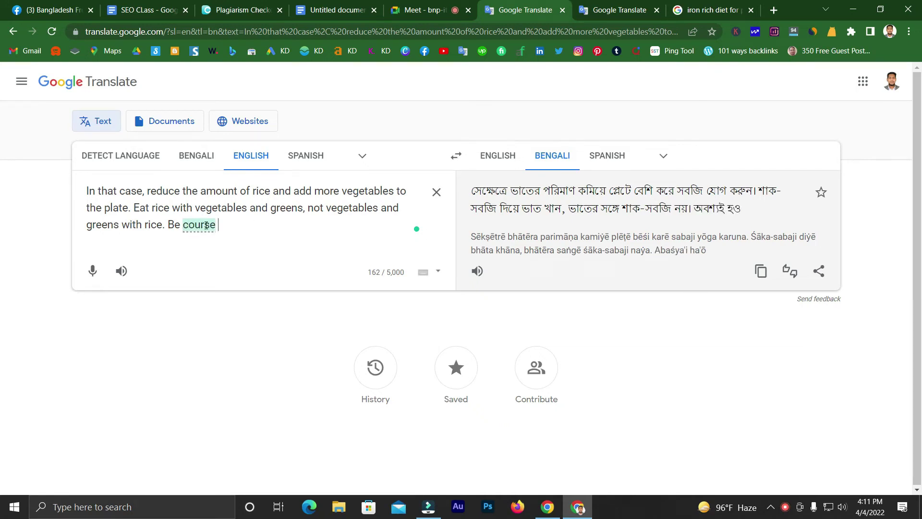
pyautogui.moveTo(199, 224)
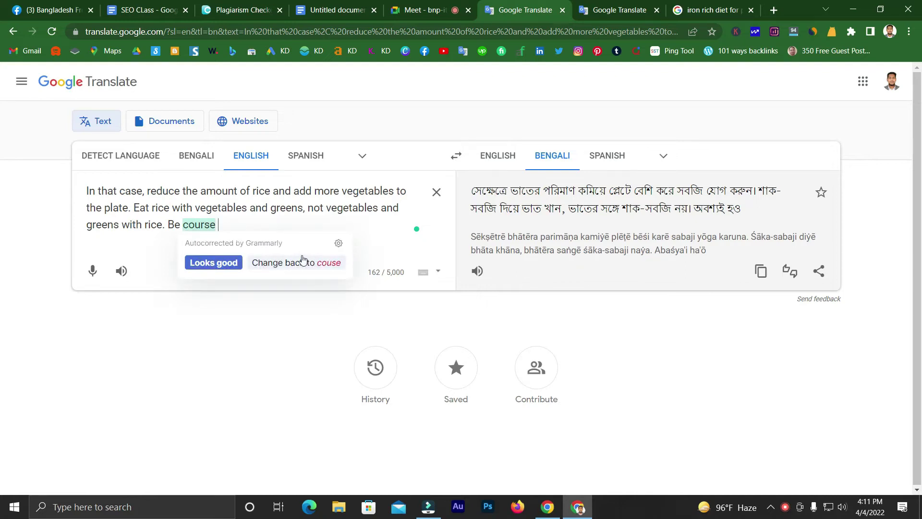
pyautogui.moveTo(235, 224); pyautogui.dragTo(171, 224)
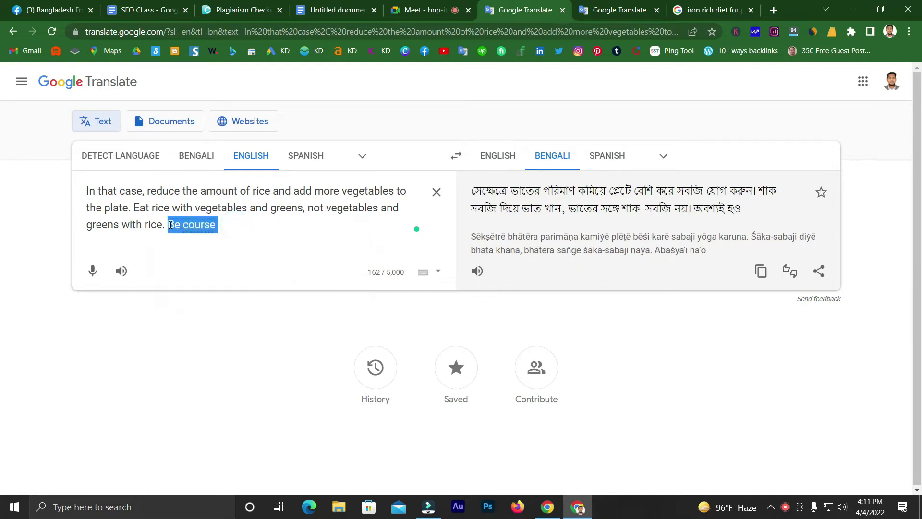
pyautogui.write('be')
pyautogui.write('cause')
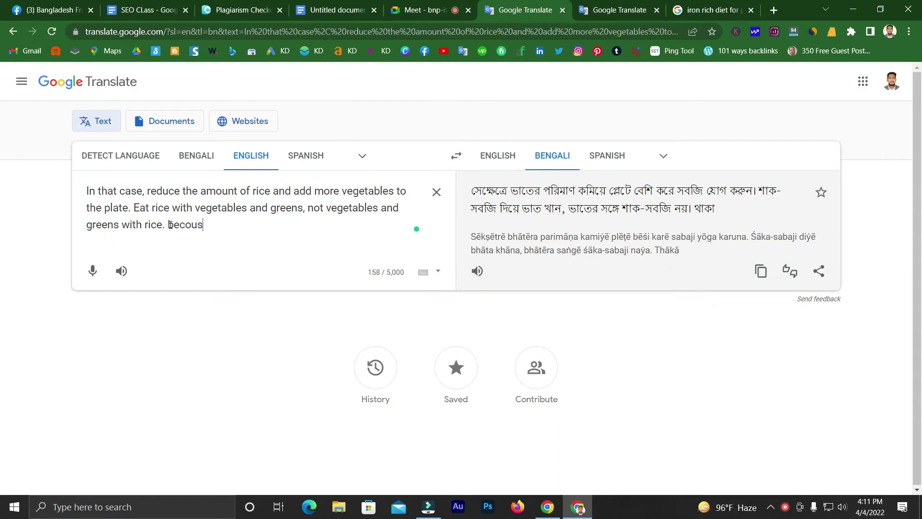
pyautogui.press('BackSpace')
pyautogui.press('BackSpace')
pyautogui.press('BackSpace')
pyautogui.press('BackSpace')
pyautogui.press('BackSpace')
pyautogui.write('cause')
pyautogui.moveTo(174, 226); pyautogui.dragTo(167, 225)
pyautogui.write('B')
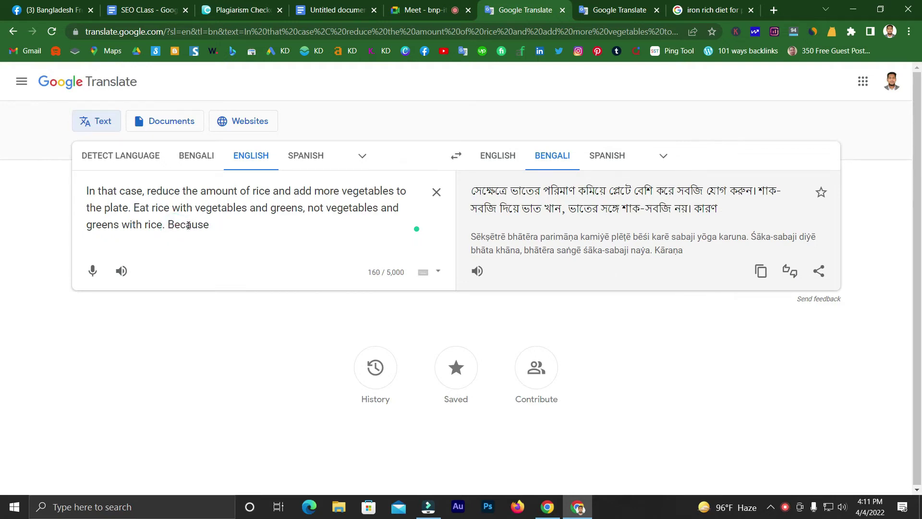
# Step: Continue the new sentence after "Because" with "you need to eat plenty of iron rich foods"
pyautogui.click(232, 226)
pyautogui.write('you need ')
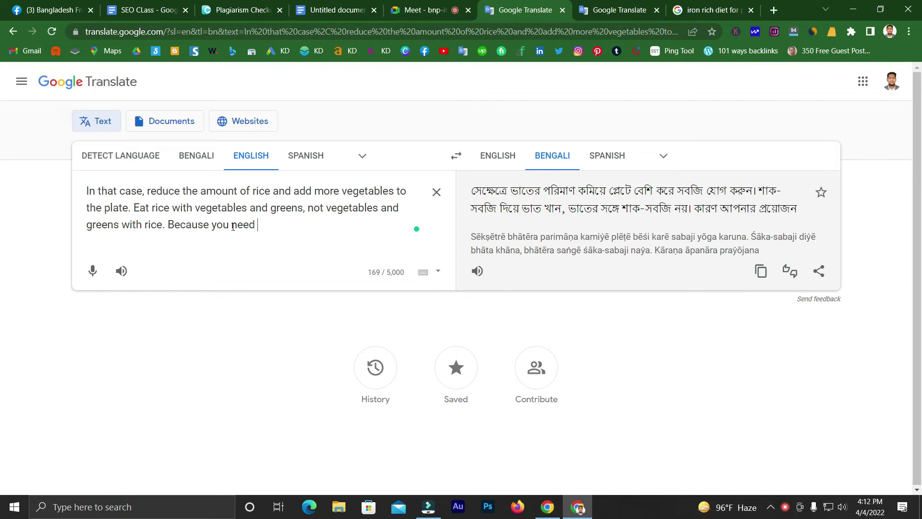
pyautogui.write('to eat')
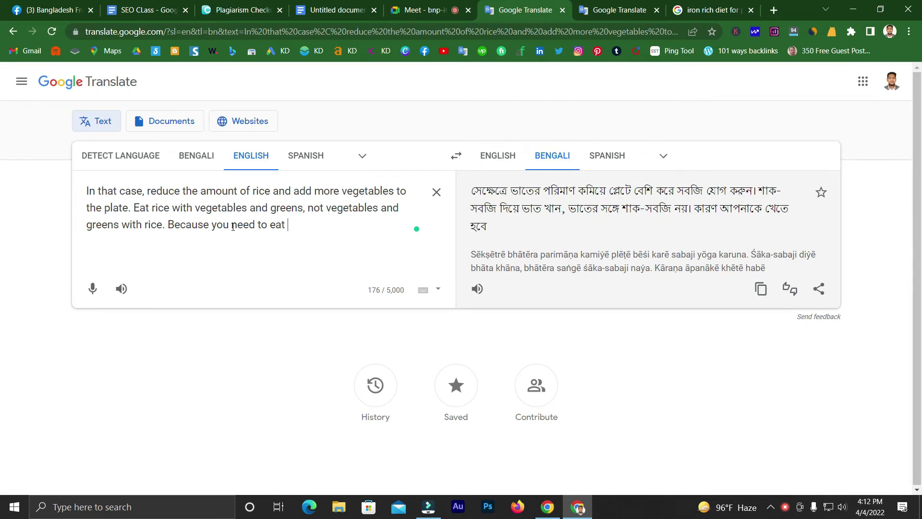
pyautogui.write('ple')
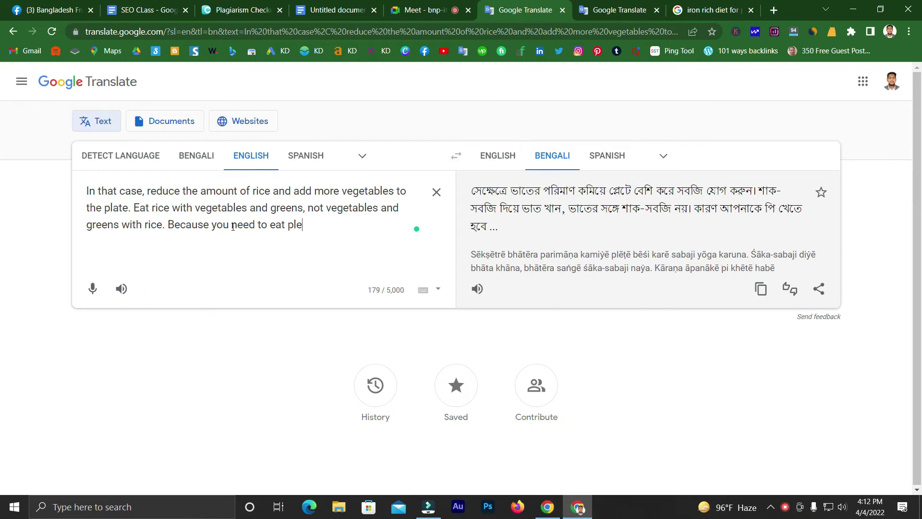
pyautogui.write('nty')
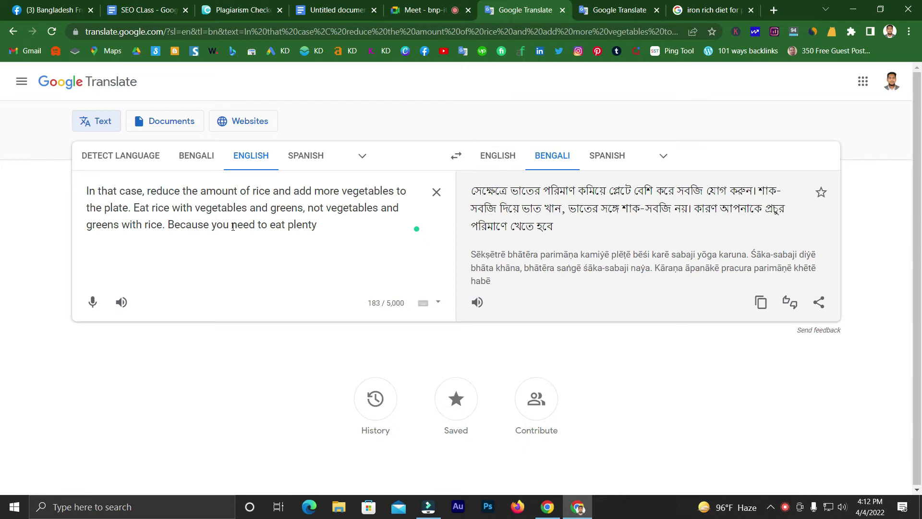
pyautogui.write(' of iron ')
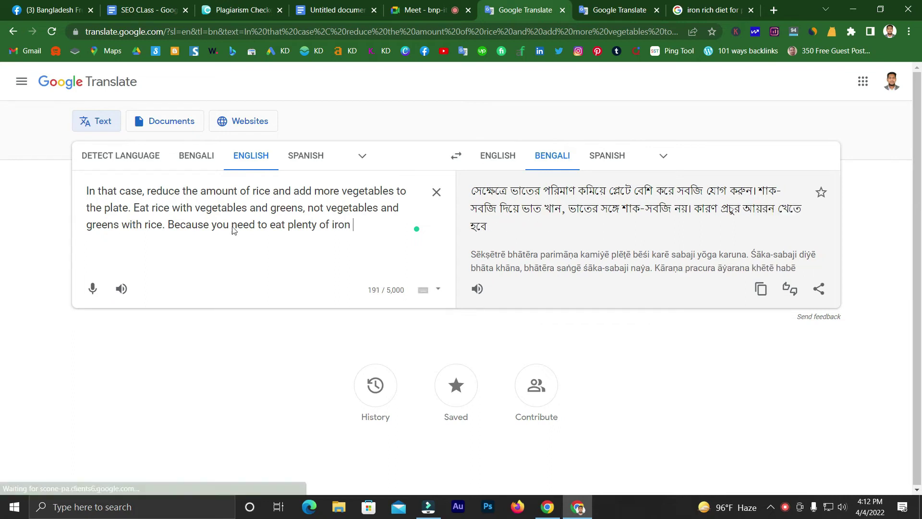
pyautogui.write('rich')
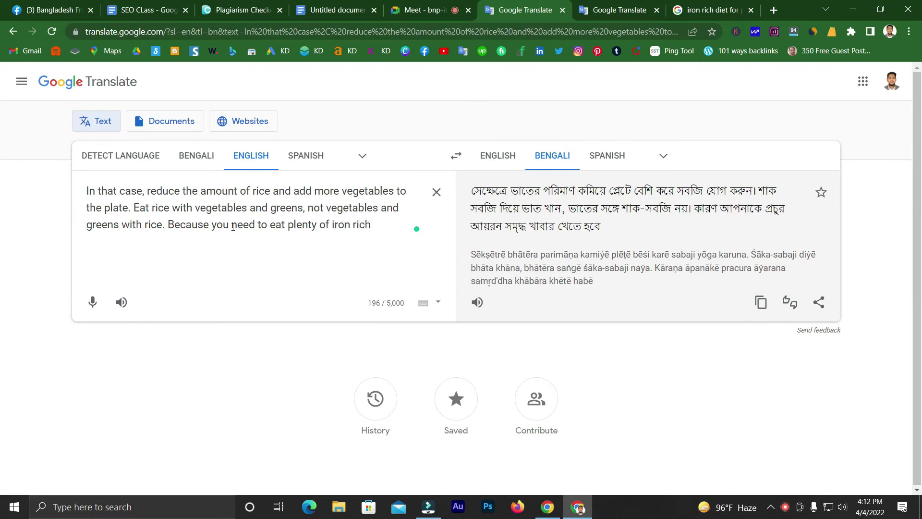
pyautogui.write(' foods prang')
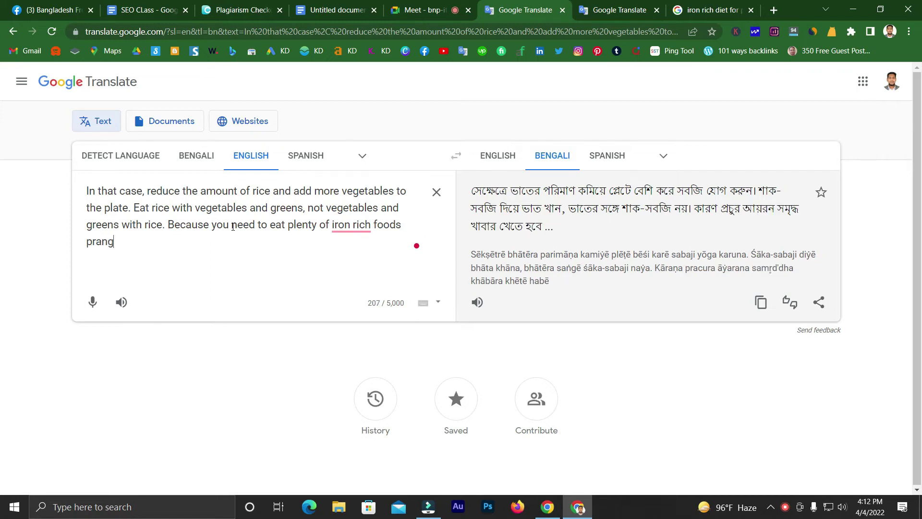
# Step: Remove the misspelled word after "iron rich foods" and finish the sentence with "for pregnancy."
pyautogui.press('BackSpace')
pyautogui.press('BackSpace')
pyautogui.press('BackSpace')
pyautogui.press('BackSpace')
pyautogui.press('BackSpace')
pyautogui.write('for ')
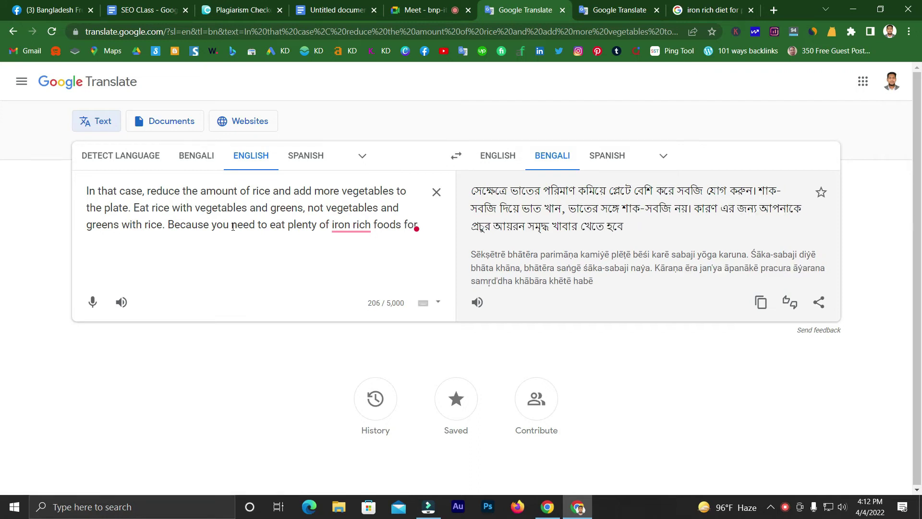
pyautogui.write('pregnancy')
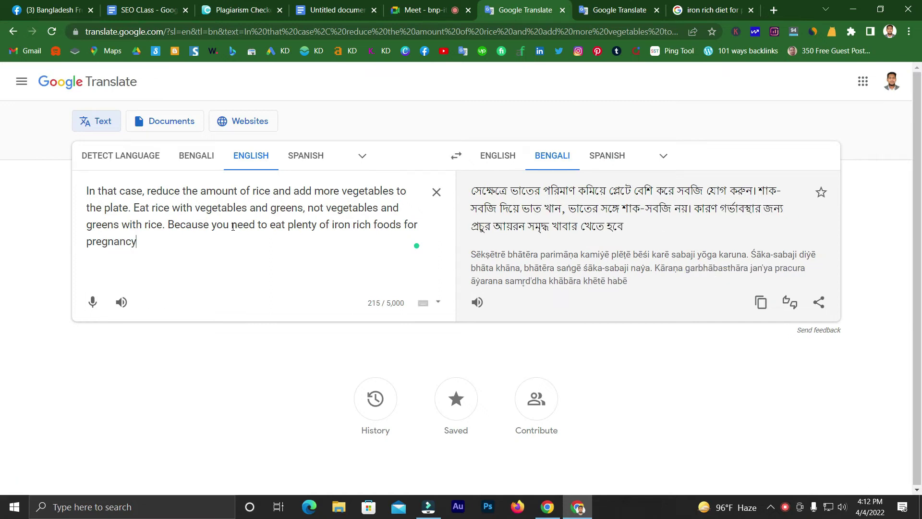
pyautogui.write('.')
# Step: Review the added "Because" sentence, check the chat replies in the Google Meet call, and return to Google Translate
pyautogui.click(199, 239)
pyautogui.moveTo(170, 225); pyautogui.dragTo(194, 241)
pyautogui.click(159, 246)
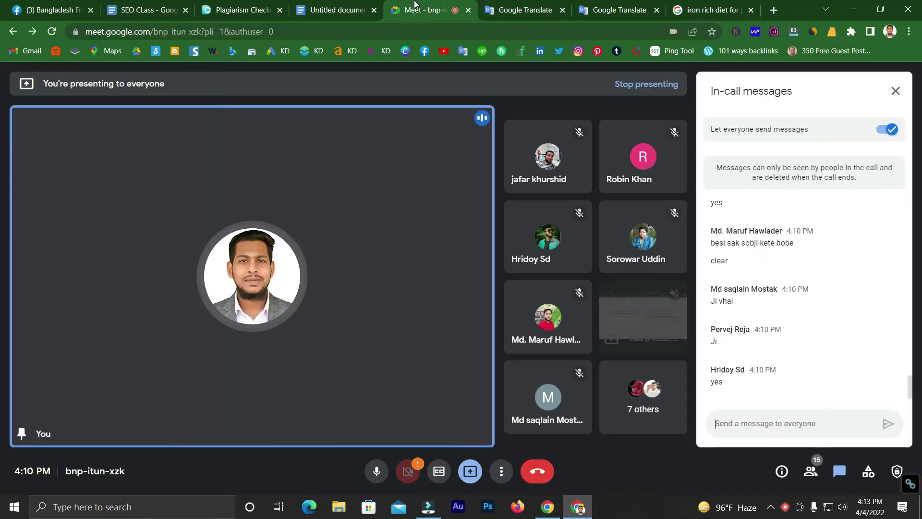
pyautogui.click(416, 12)
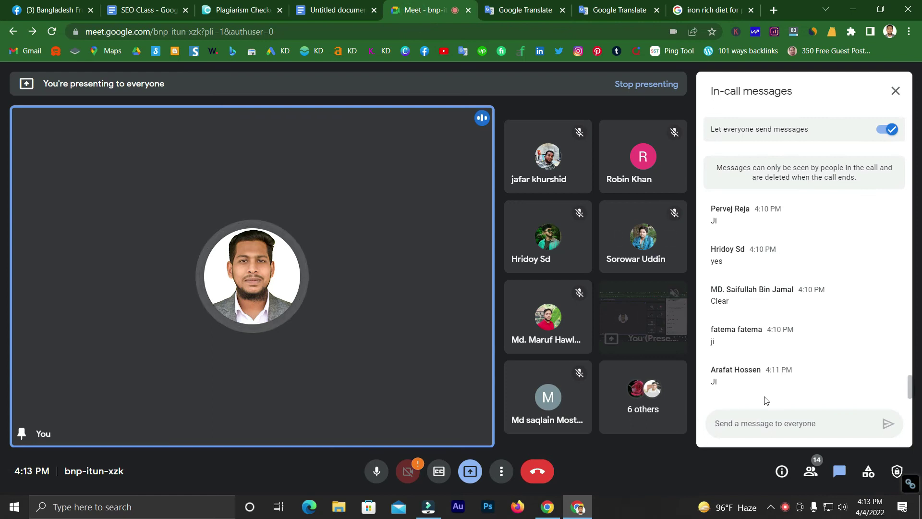
pyautogui.click(739, 413)
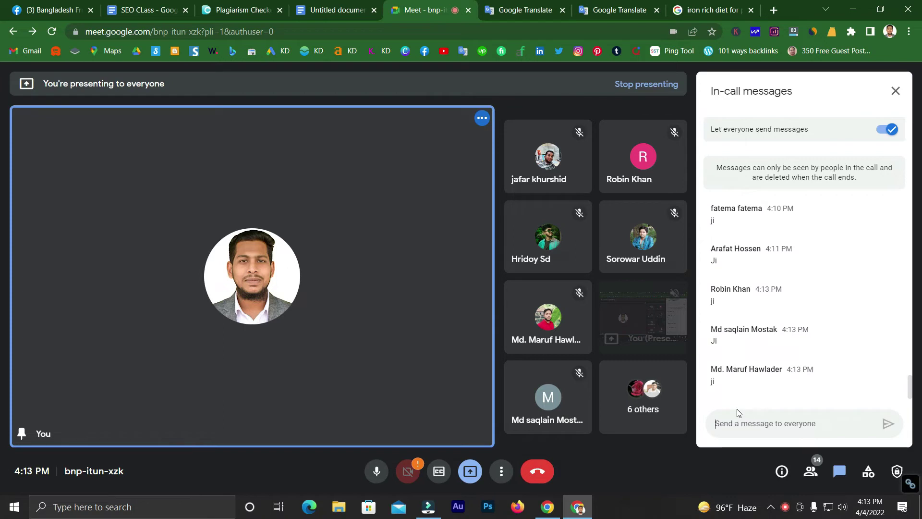
pyautogui.click(547, 11)
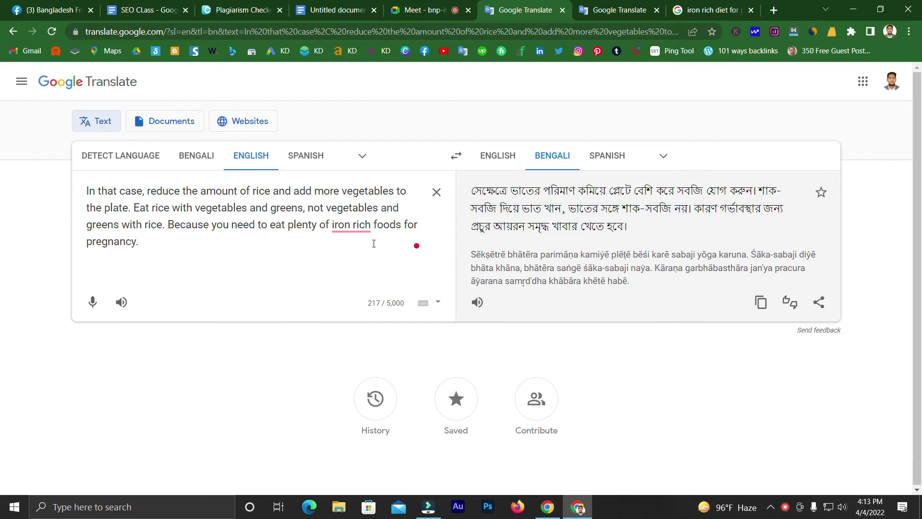
# Step: Switch to the Google Meet call and read through the participants' latest chat replies about the new sentence
pyautogui.click(444, 13)
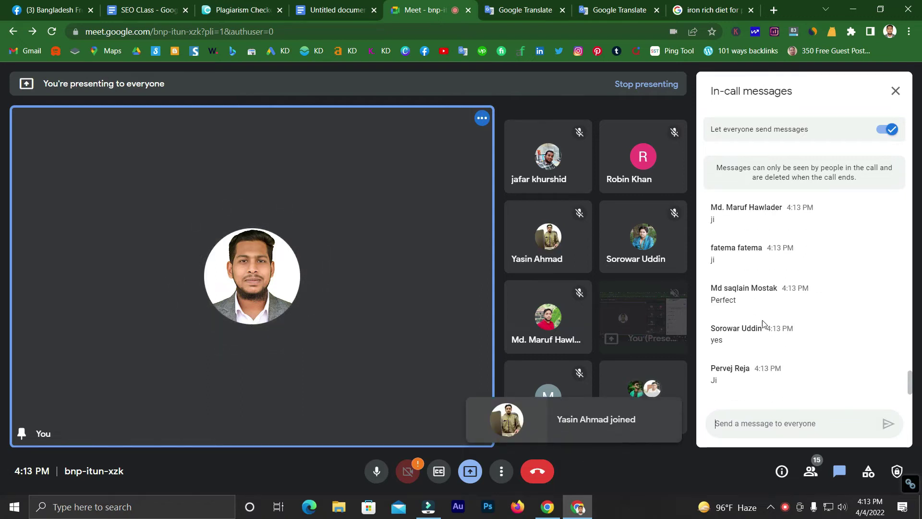
pyautogui.scroll(3, 742, 288)
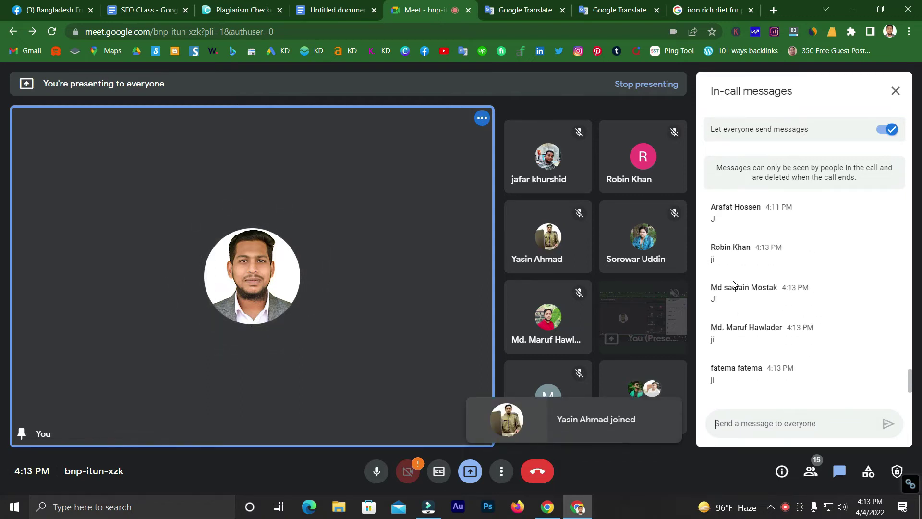
pyautogui.scroll(1, 733, 284)
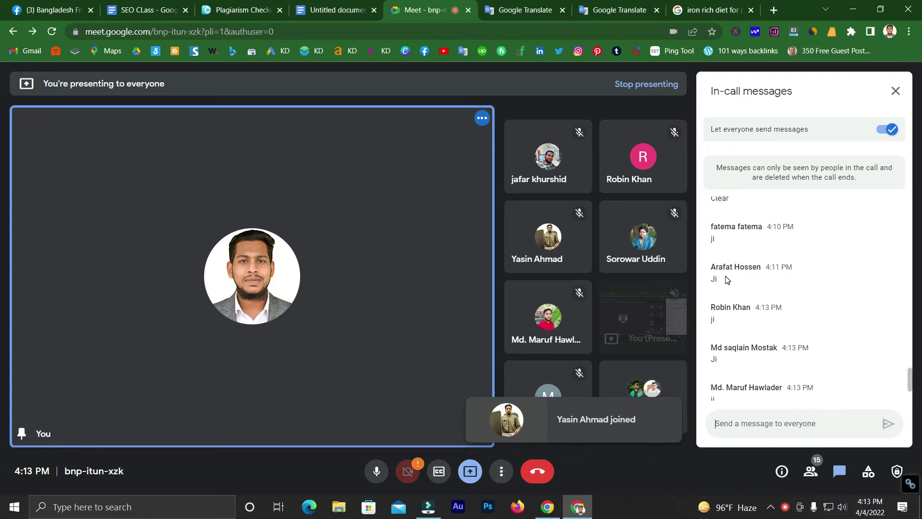
pyautogui.scroll(-3, 735, 274)
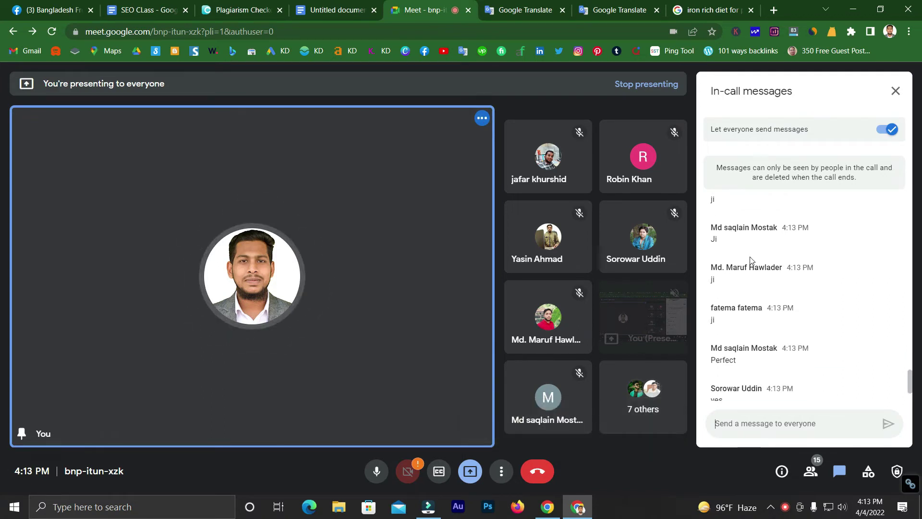
pyautogui.scroll(-3, 752, 261)
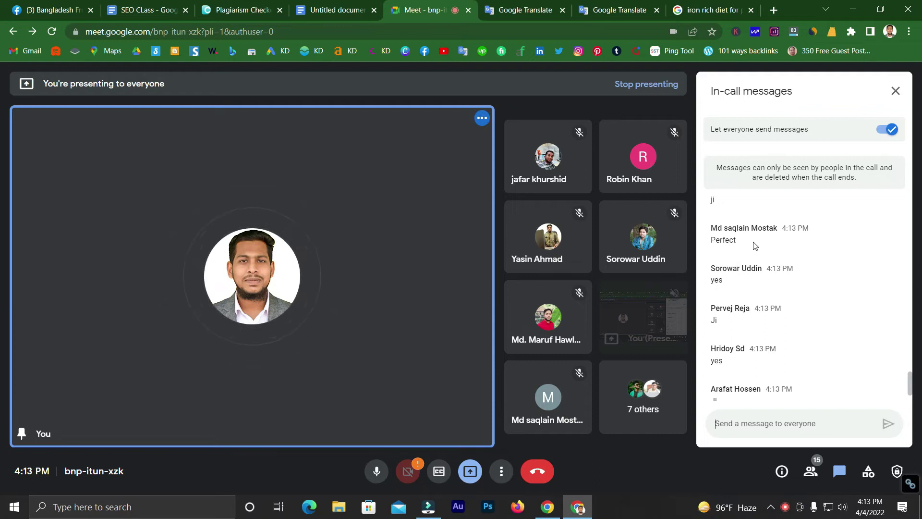
pyautogui.scroll(-1, 804, 284)
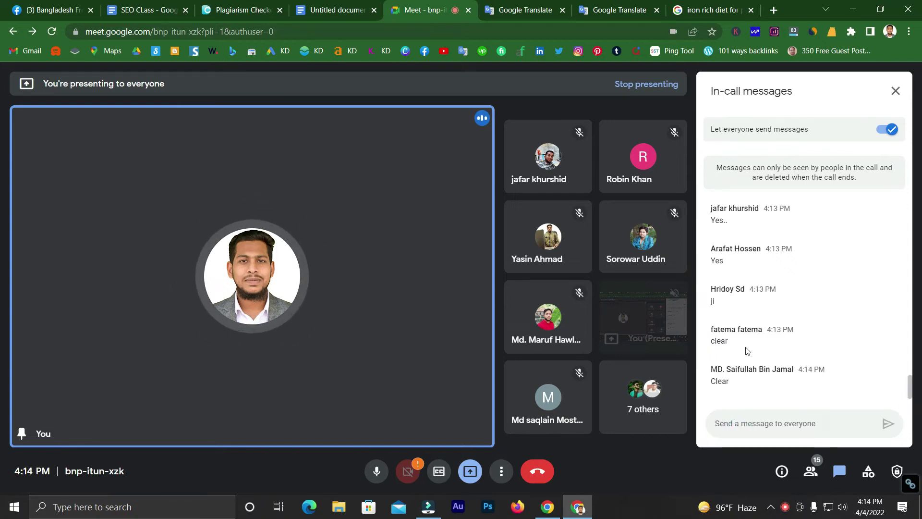
# Step: Copy the "Because you need to eat plenty of iron rich foods for pregnancy." sentence to the end of the document's "In that case" paragraph
pyautogui.click(352, 6)
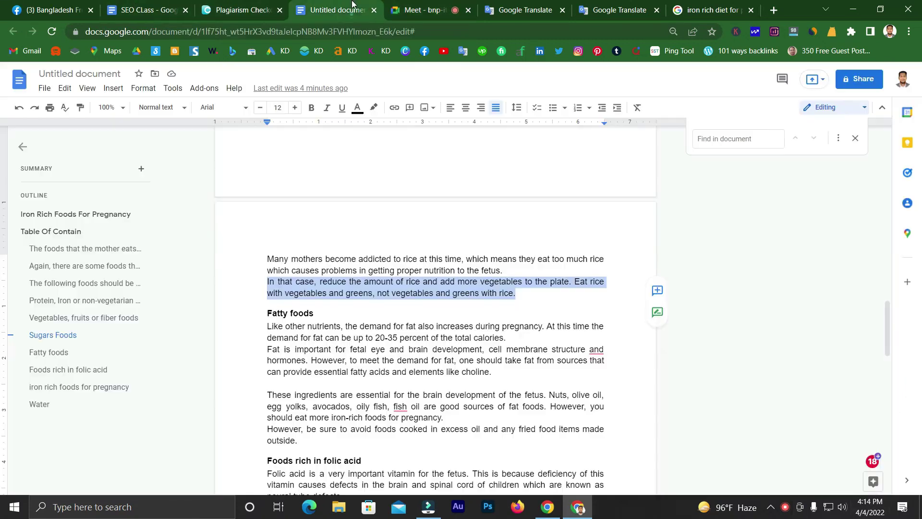
pyautogui.click(533, 298)
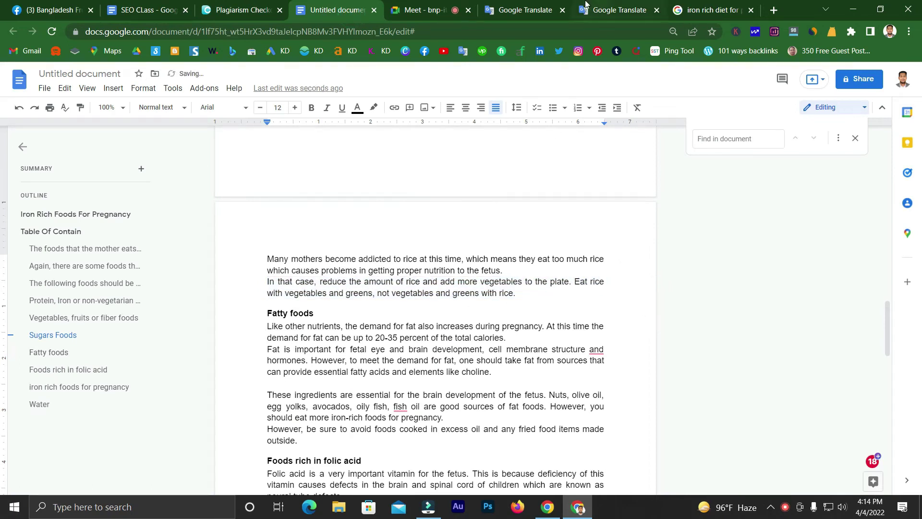
pyautogui.click(526, 9)
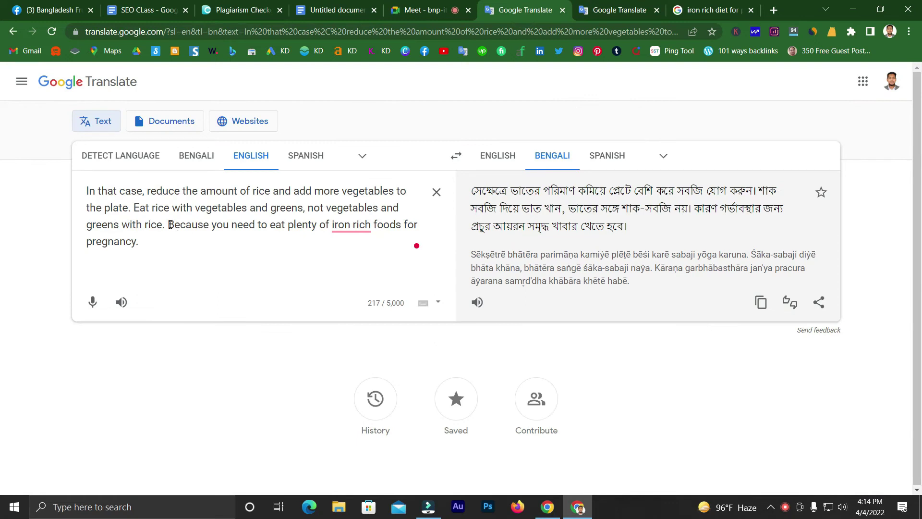
pyautogui.moveTo(168, 224); pyautogui.dragTo(170, 237)
pyautogui.hotkey('ctrl', 'c')
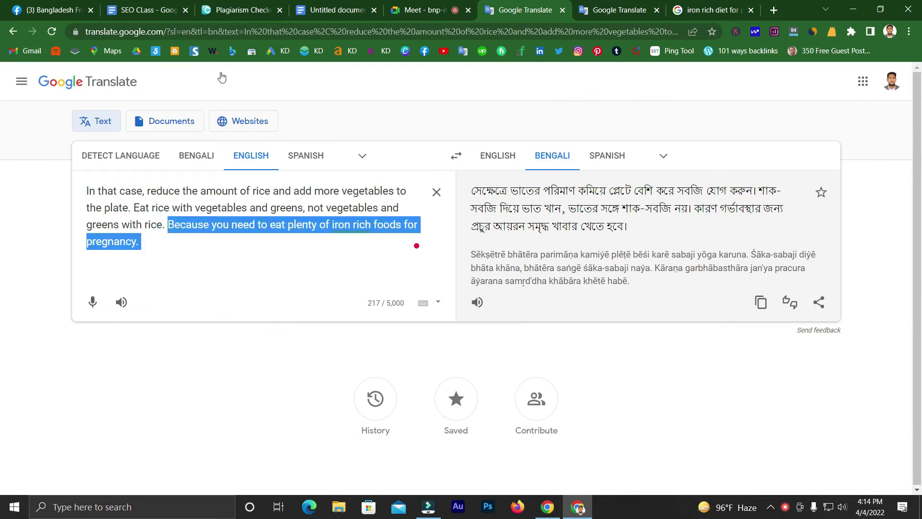
pyautogui.click(358, 9)
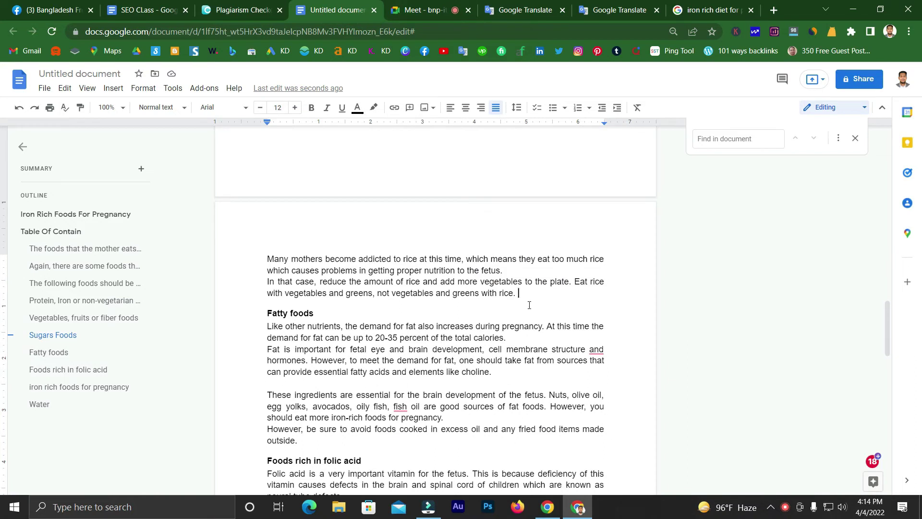
pyautogui.hotkey('ctrl', 'v')
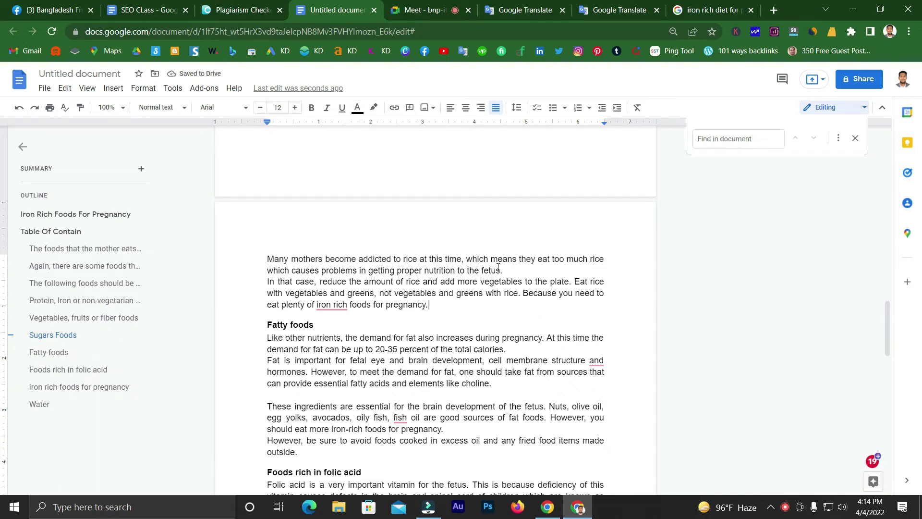
# Step: Review the Google Docs article from the extended rice paragraph through the Fatty foods, folic acid and iron rich foods sections
pyautogui.scroll(-1, 498, 267)
pyautogui.scroll(1, 496, 263)
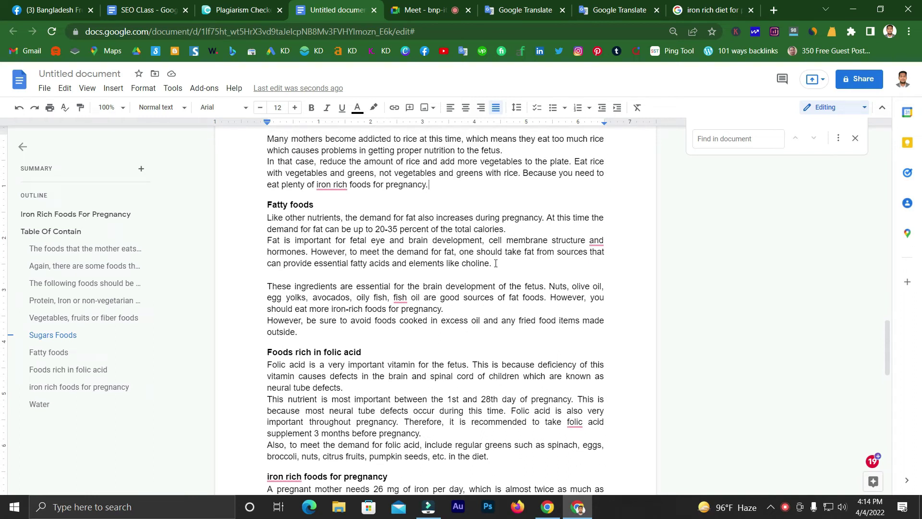
pyautogui.scroll(-1, 306, 318)
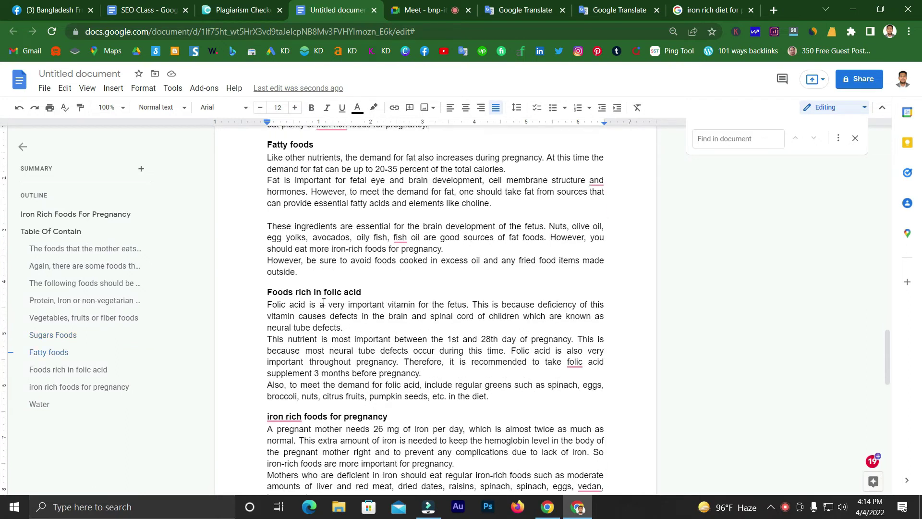
pyautogui.scroll(-1, 304, 270)
pyautogui.scroll(3, 304, 270)
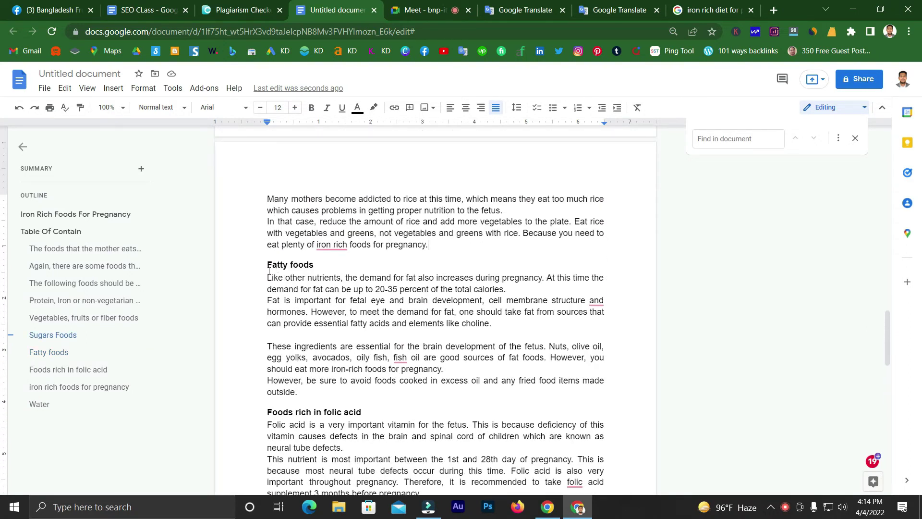
pyautogui.scroll(-2, 268, 271)
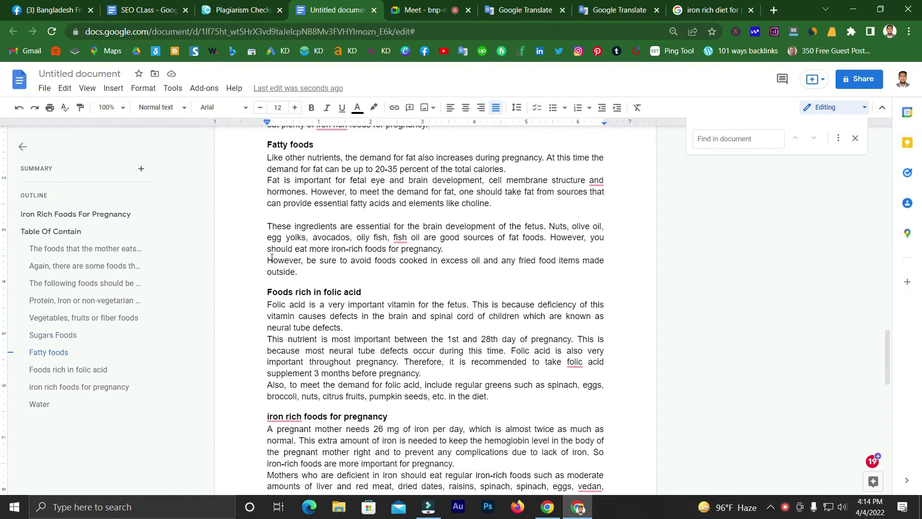
# Step: Dismiss the Grammarly spelling suggestion on "vitamin-C" in the section on iron rich foods for pregnancy
pyautogui.scroll(-1, 271, 258)
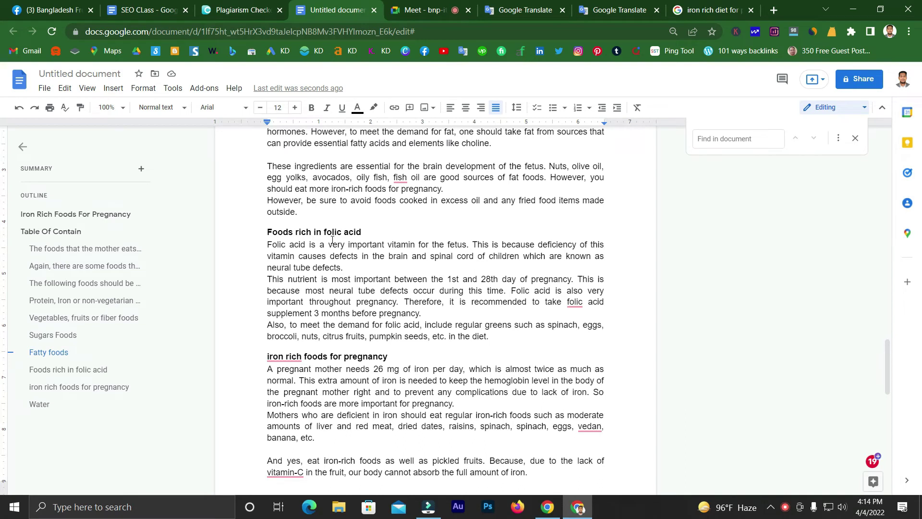
pyautogui.scroll(-1, 332, 239)
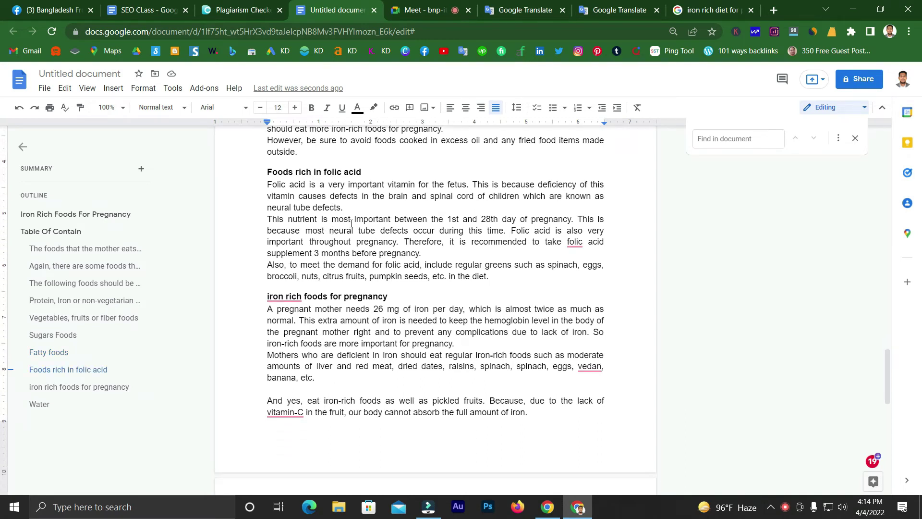
pyautogui.scroll(-1, 292, 225)
pyautogui.click(283, 236)
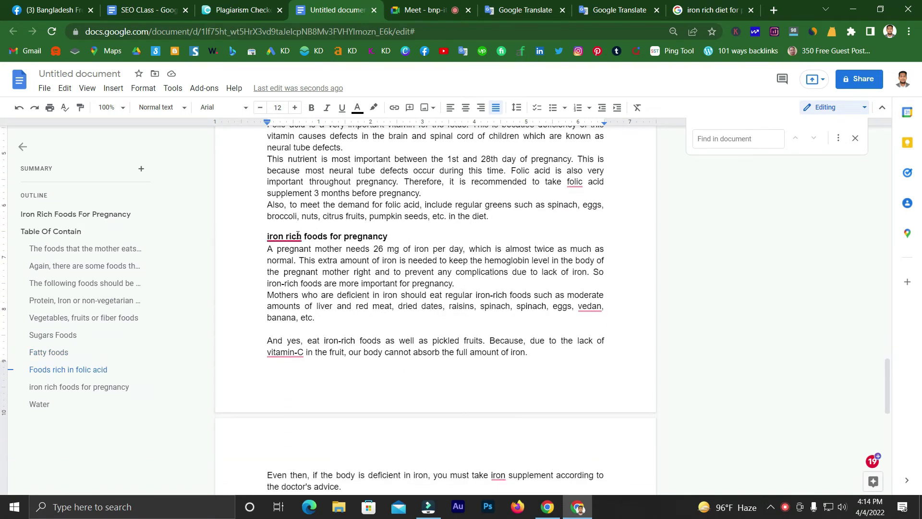
pyautogui.click(302, 314)
pyautogui.scroll(-1, 302, 313)
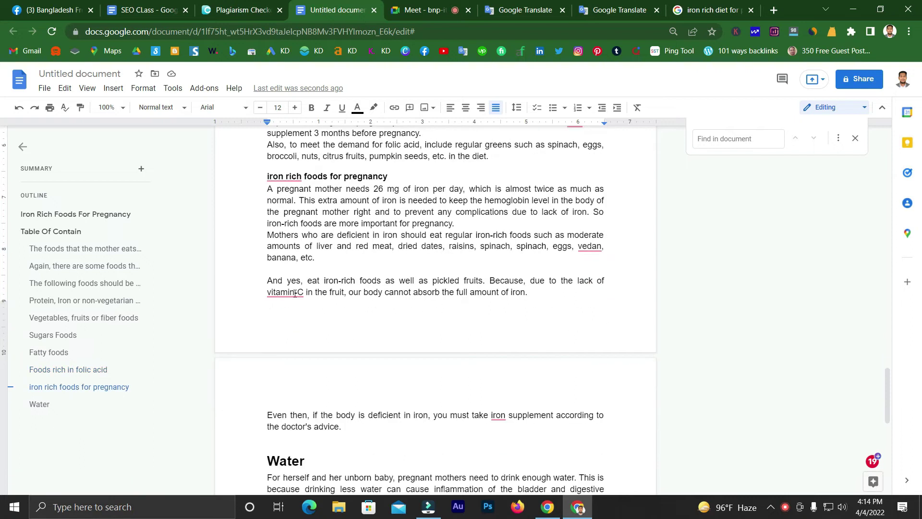
pyautogui.click(294, 294)
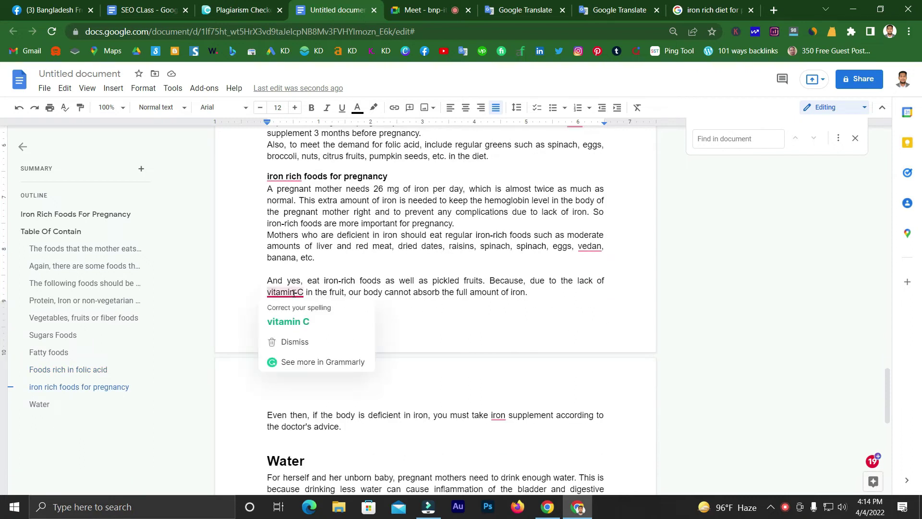
pyautogui.click(294, 342)
# Step: Dismiss the Grammarly hyphen suggestion on "iron rich" in the article's closing sentence and place the cursor at that sentence's end
pyautogui.scroll(-3, 290, 305)
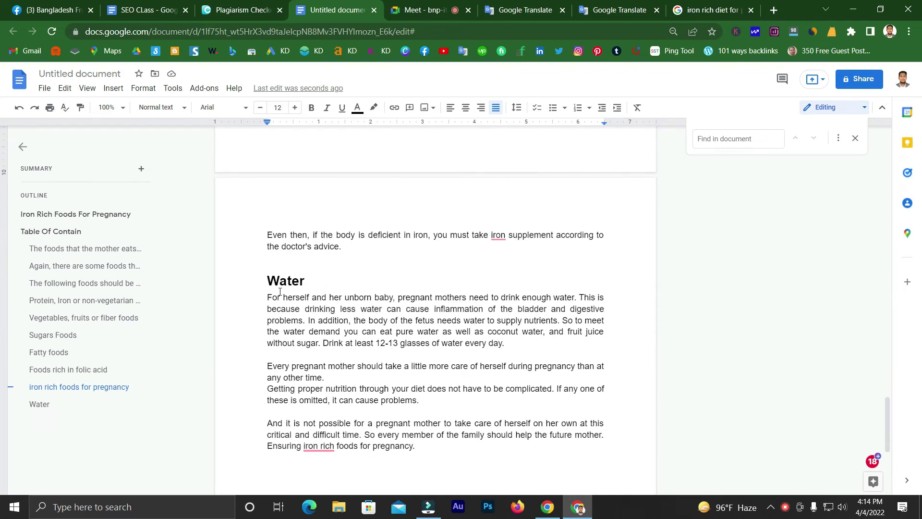
pyautogui.scroll(-1, 321, 294)
pyautogui.scroll(-1, 276, 315)
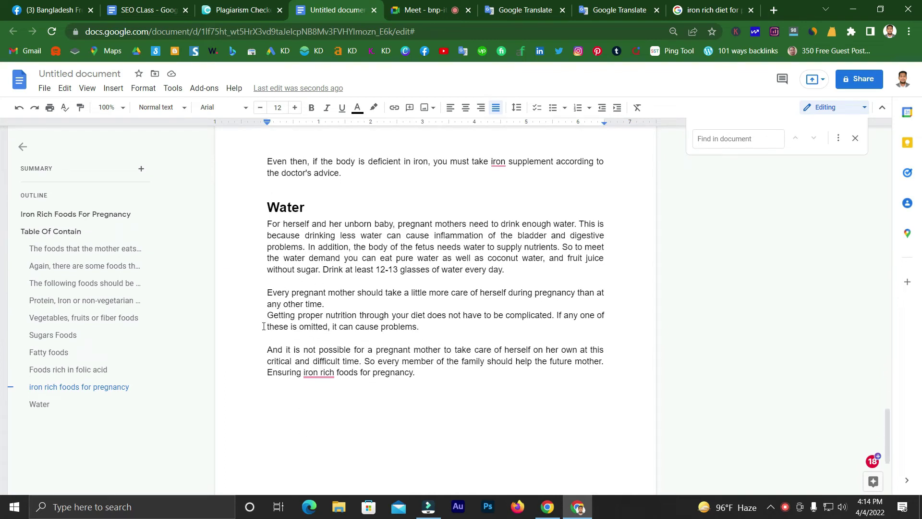
pyautogui.moveTo(309, 325)
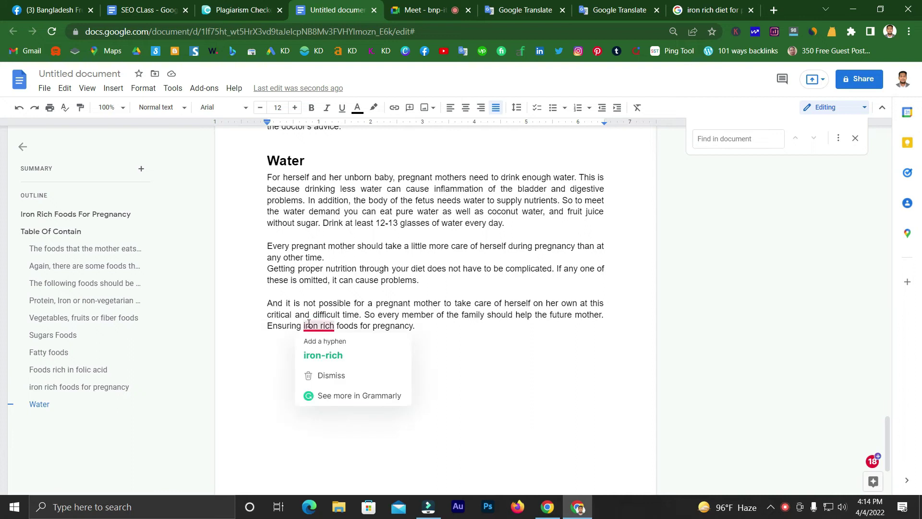
pyautogui.click(319, 374)
pyautogui.click(421, 332)
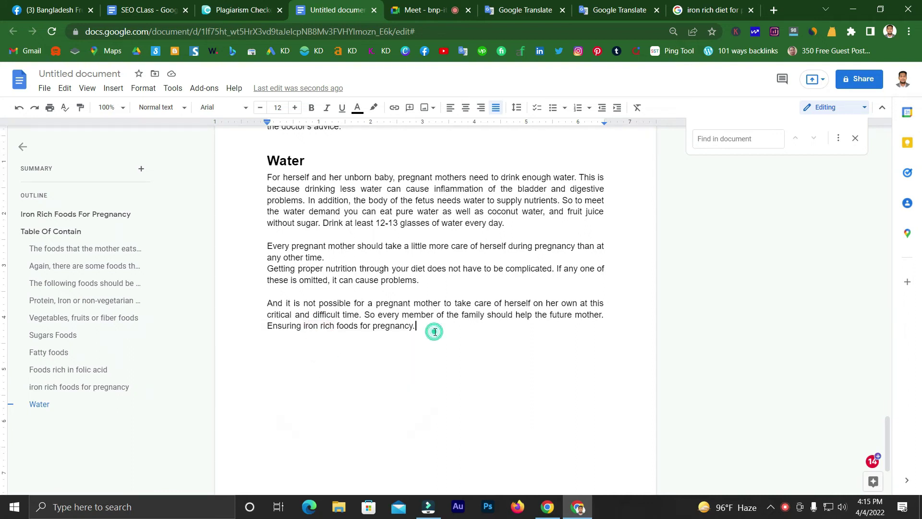
# Step: Copy the article title "Iron Rich Foods For Pregnancy" and search the document for it
pyautogui.scroll(20, 435, 331)
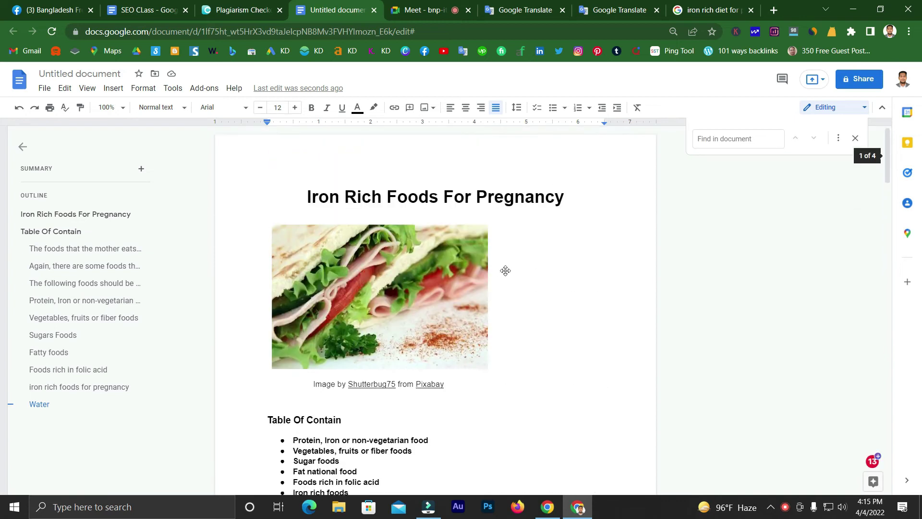
pyautogui.click(468, 196)
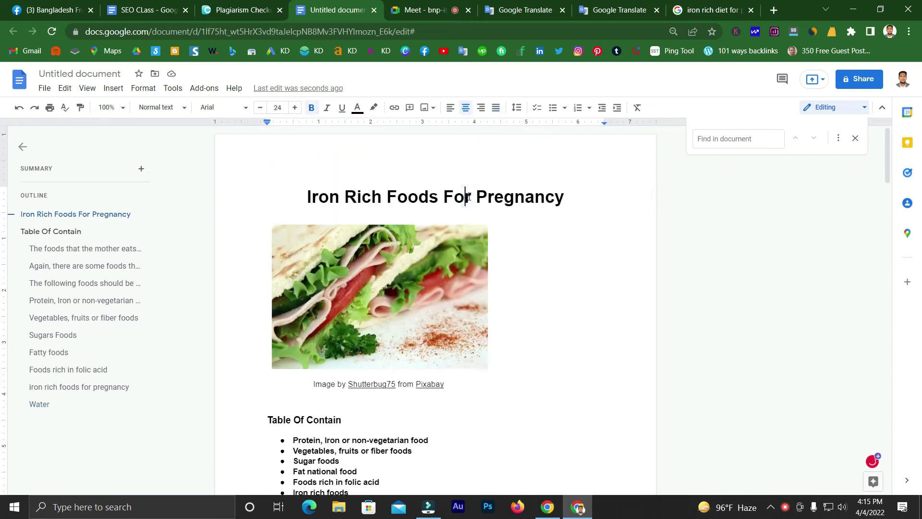
pyautogui.tripleClick(467, 197)
pyautogui.hotkey('ctrl', 'c')
pyautogui.click(734, 138)
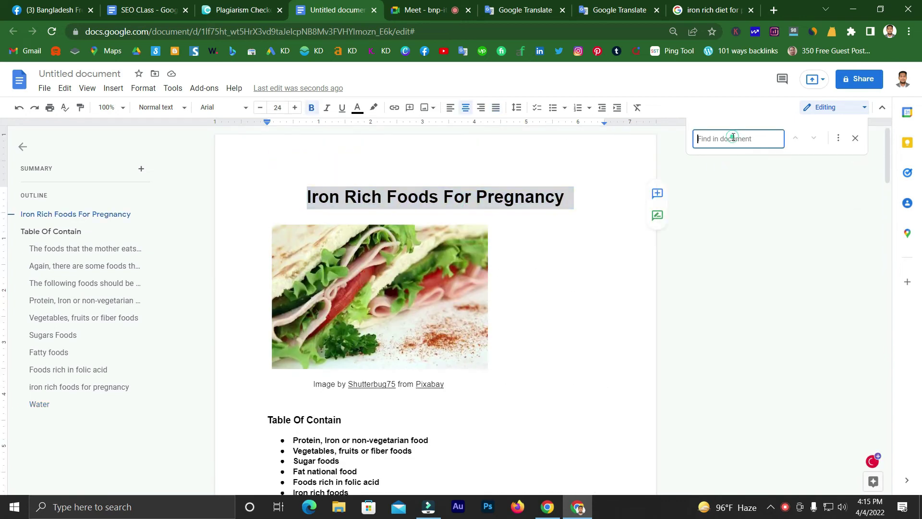
pyautogui.hotkey('ctrl', 'v')
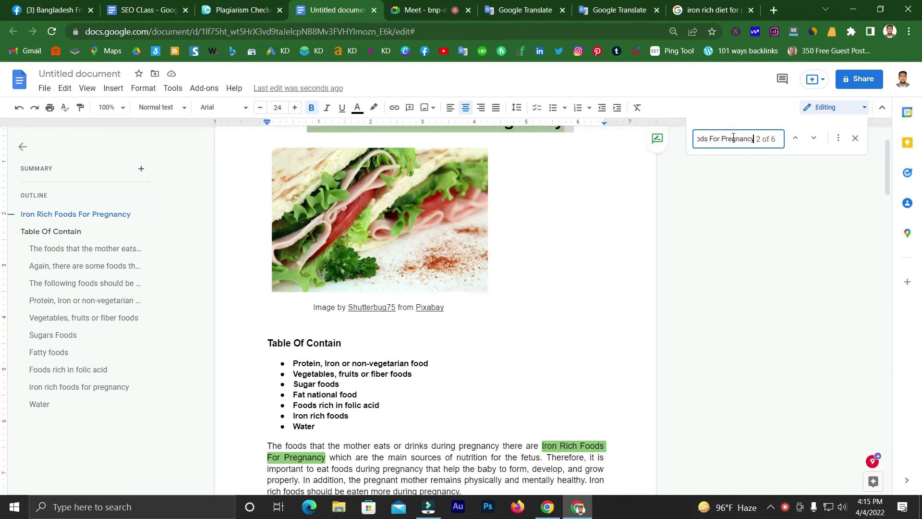
# Step: Check the highlighted title and advance the keyword search to the occurrence in the Vegetables, fruits or fiber foods section
pyautogui.scroll(2, 602, 220)
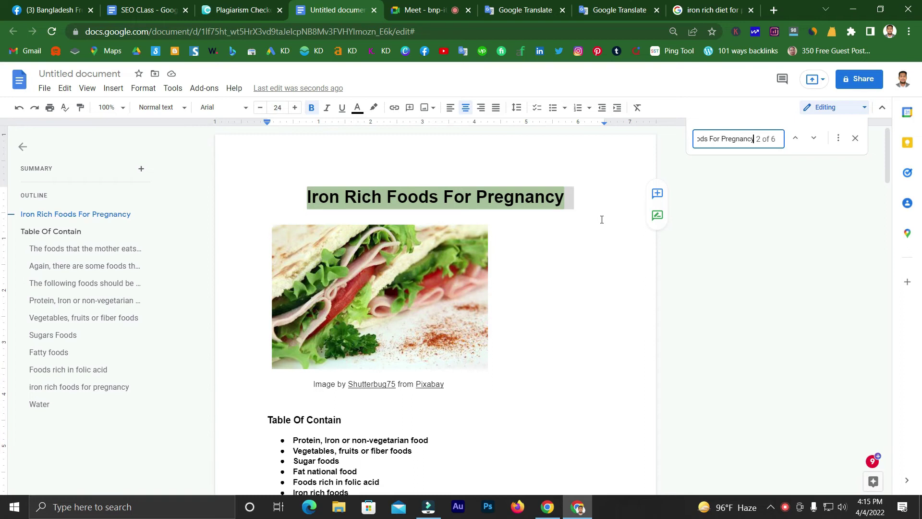
pyautogui.click(536, 197)
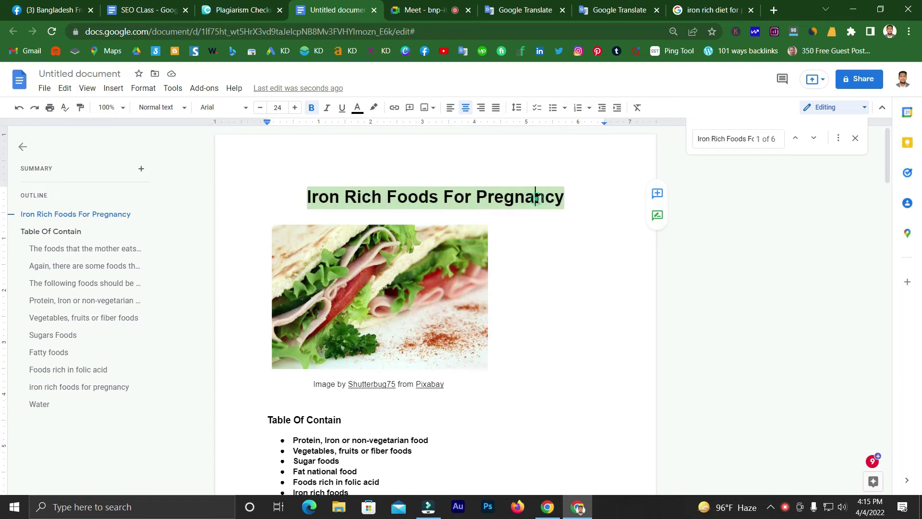
pyautogui.click(732, 138)
pyautogui.click(731, 138)
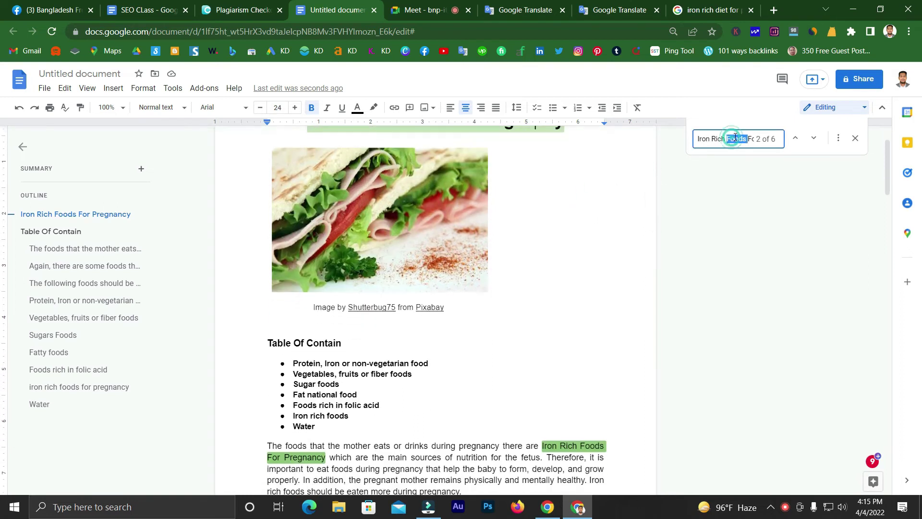
pyautogui.doubleClick(735, 139)
pyautogui.click(734, 138)
pyautogui.scroll(2, 668, 178)
pyautogui.doubleClick(729, 140)
pyautogui.tripleClick(728, 143)
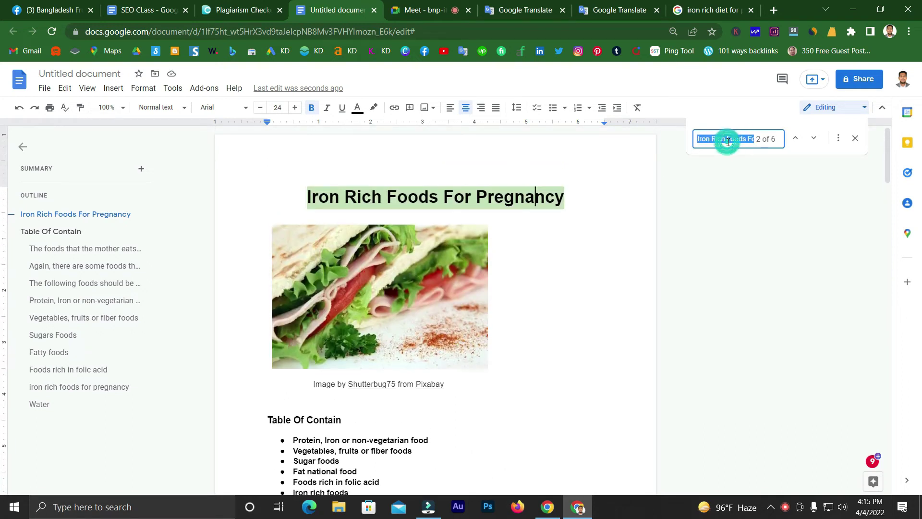
pyautogui.click(743, 136)
pyautogui.press('Return')
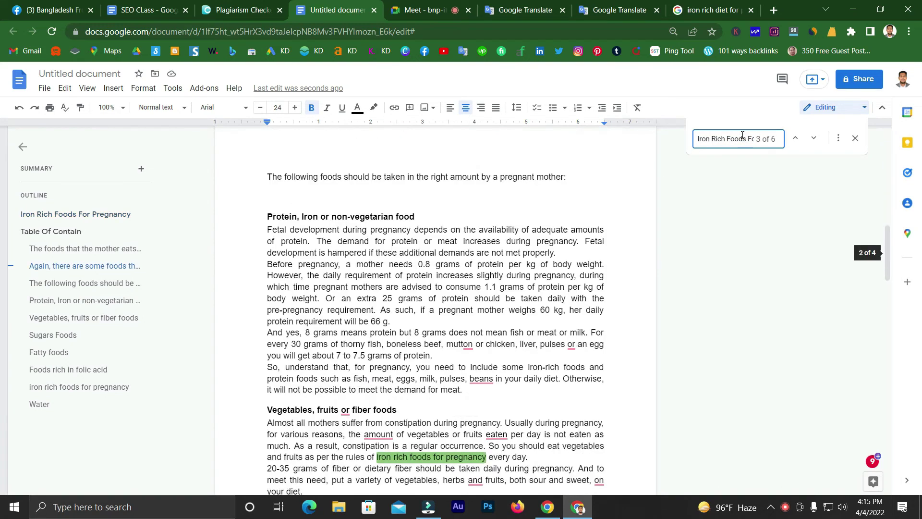
# Step: Re-enter "Iron Rich Foods For Pregnancy" as the document search term, check the title match, and move on to the next match
pyautogui.scroll(12, 419, 254)
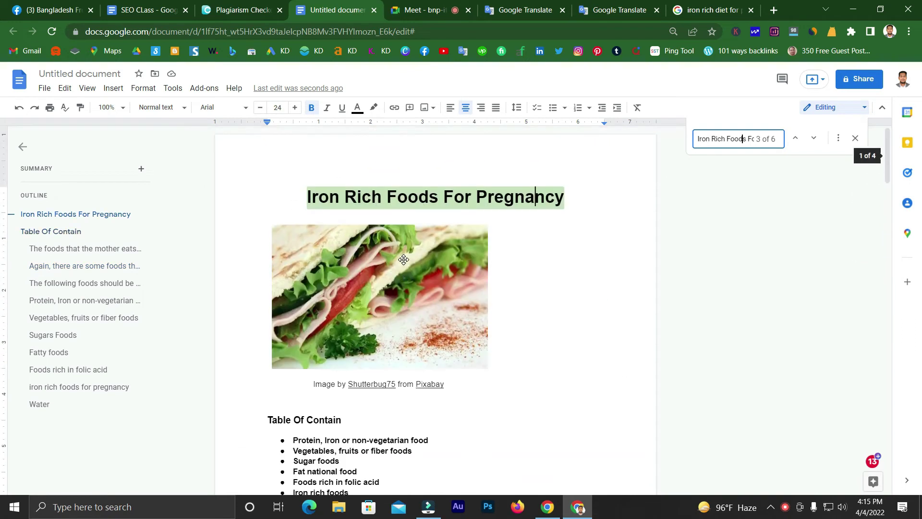
pyautogui.hotkey('ctrl', 'a')
pyautogui.hotkey('ctrl', 'x')
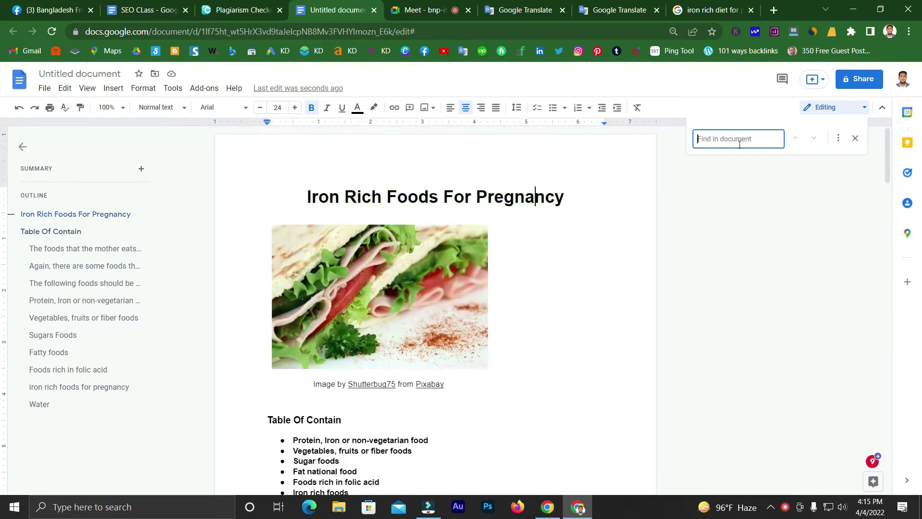
pyautogui.hotkey('ctrl', 'v')
pyautogui.scroll(2, 529, 193)
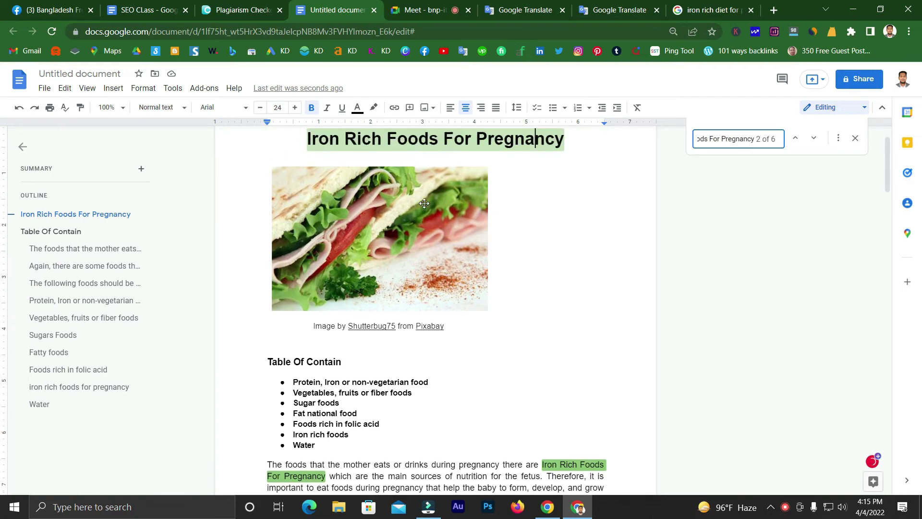
pyautogui.click(528, 191)
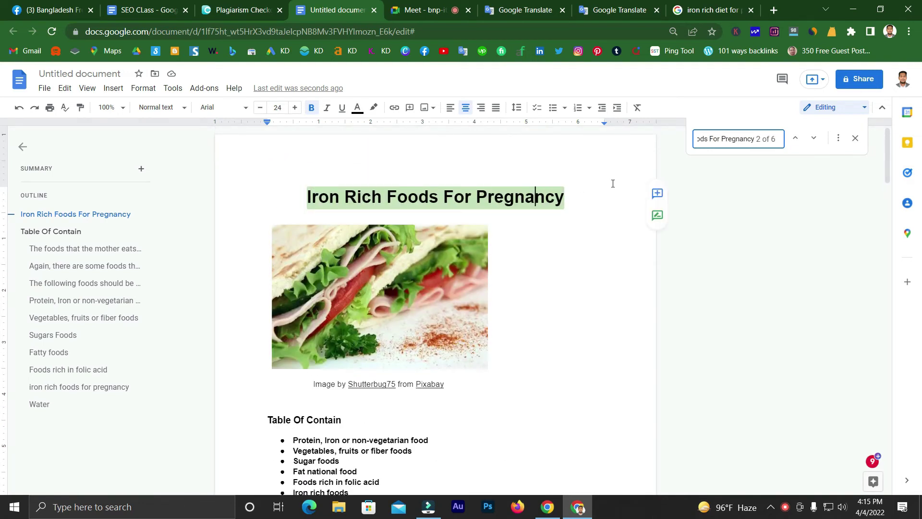
pyautogui.hotkey('ctrl', 'g')
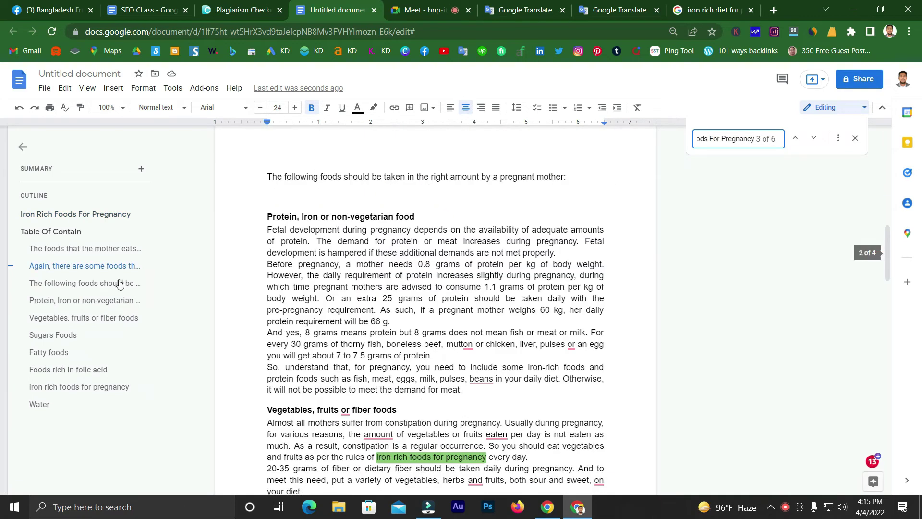
# Step: Examine where the keyword is highlighted throughout the article, from the introduction to the closing paragraph below the Water section
pyautogui.scroll(1, 281, 261)
pyautogui.scroll(9, 281, 261)
pyautogui.scroll(-4, 545, 350)
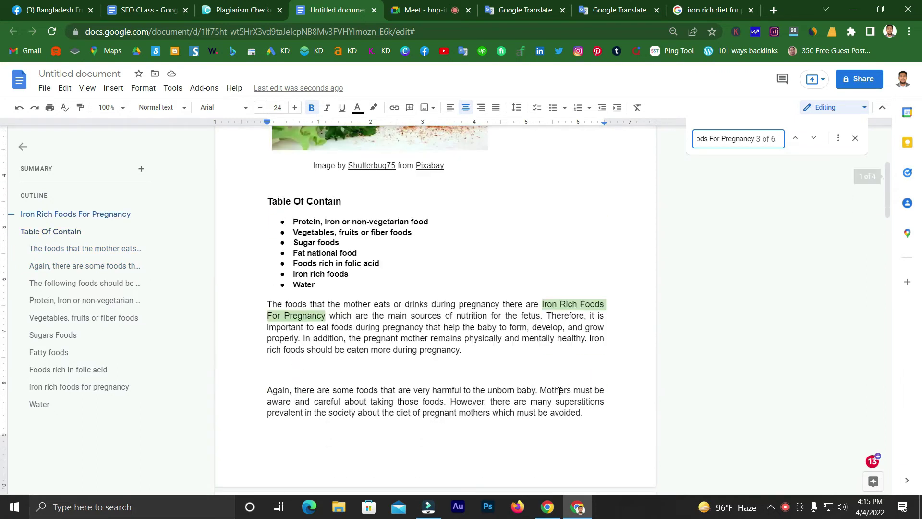
pyautogui.scroll(2, 401, 355)
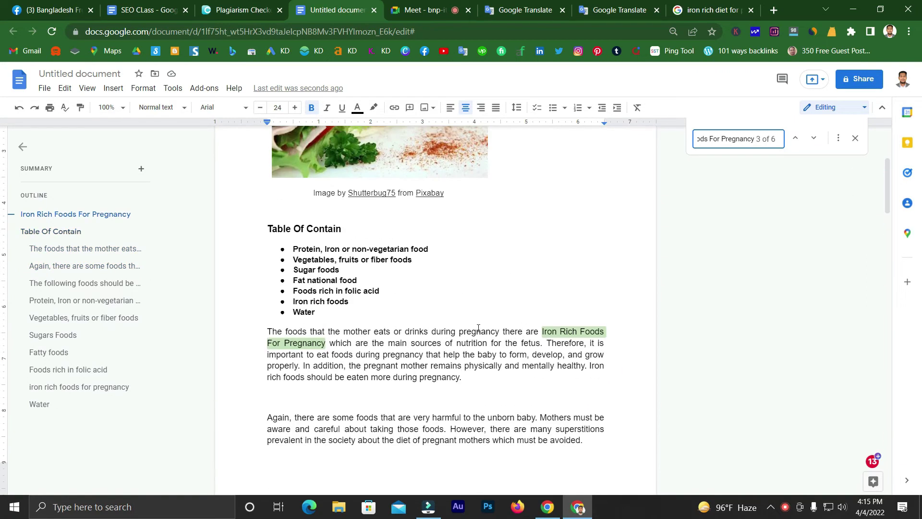
pyautogui.scroll(-10, 570, 324)
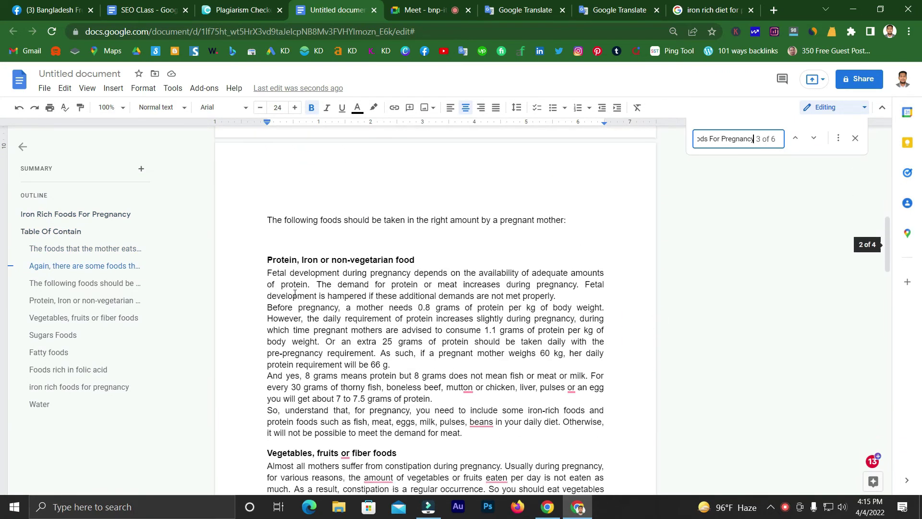
pyautogui.scroll(-3, 312, 294)
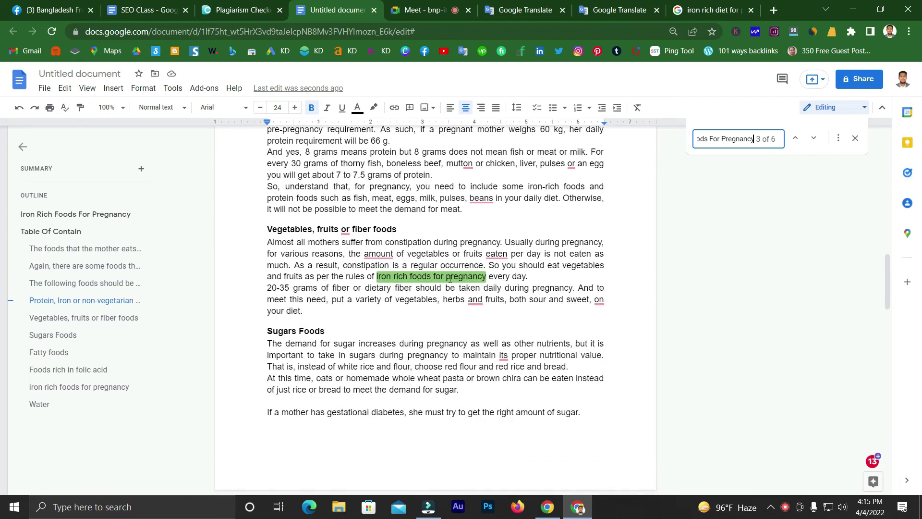
pyautogui.scroll(3, 449, 278)
pyautogui.scroll(-12, 408, 279)
pyautogui.scroll(3, 362, 281)
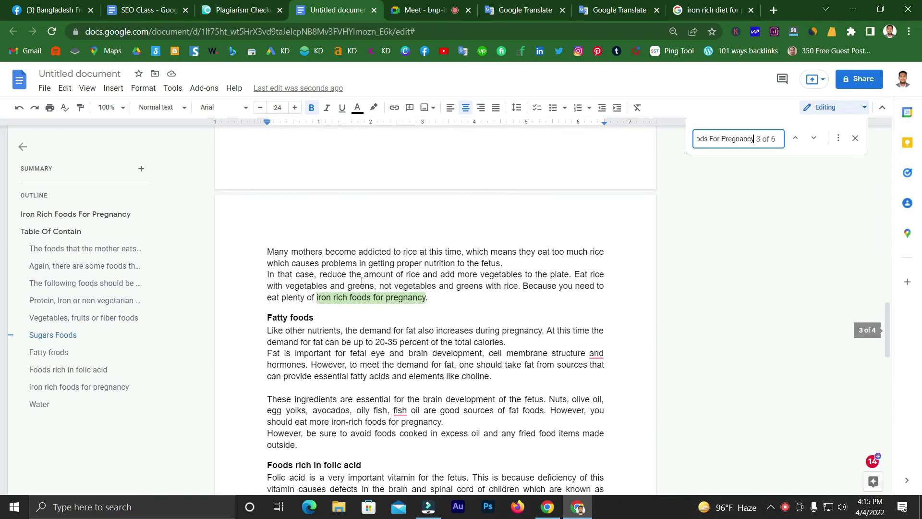
pyautogui.scroll(-17, 362, 281)
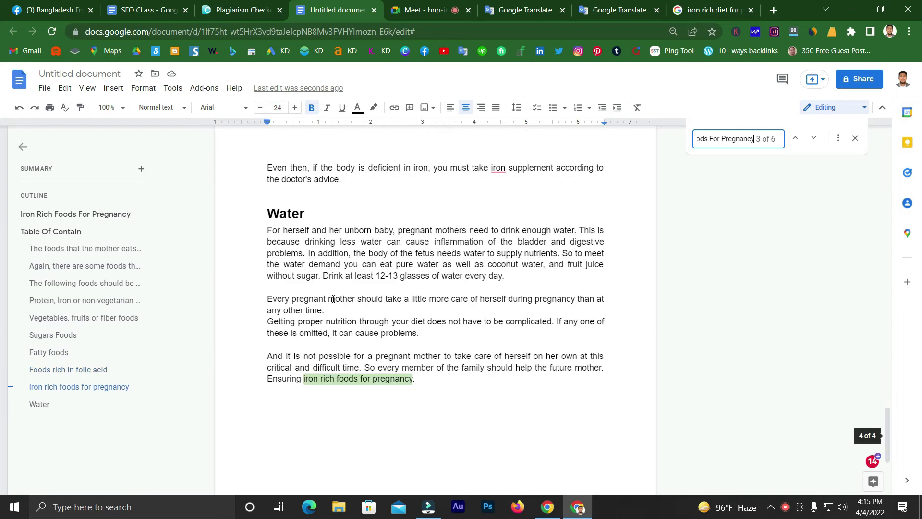
pyautogui.scroll(20, 333, 299)
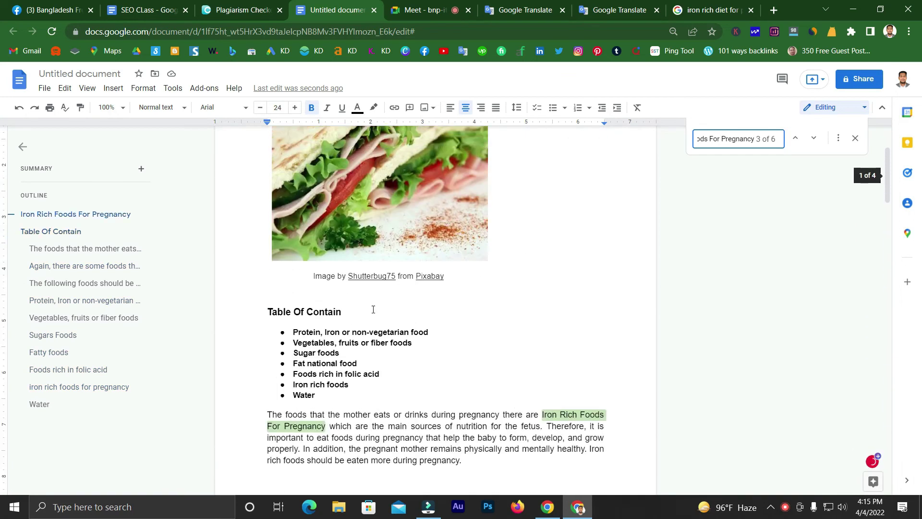
pyautogui.scroll(3, 373, 309)
# Step: Switch to the Google Meet call and read the participants' newest chat replies
pyautogui.click(419, 10)
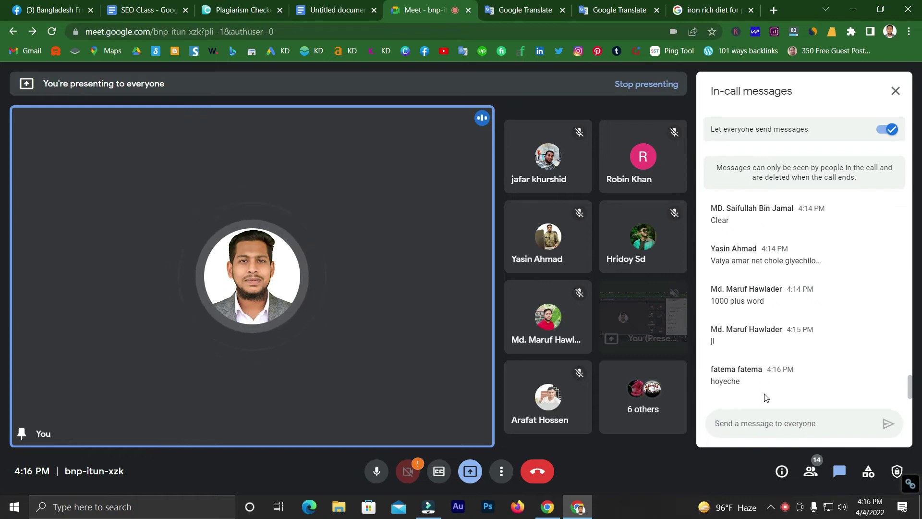
pyautogui.scroll(3, 774, 382)
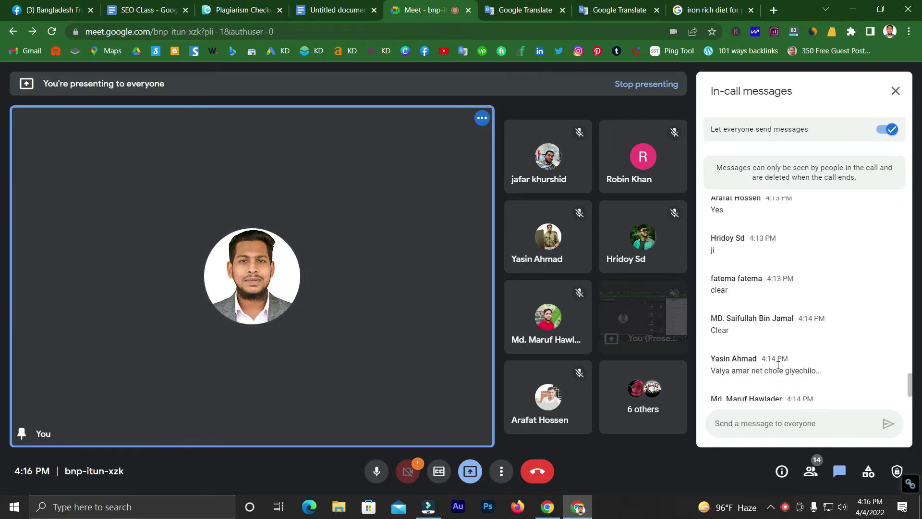
pyautogui.scroll(-3, 781, 365)
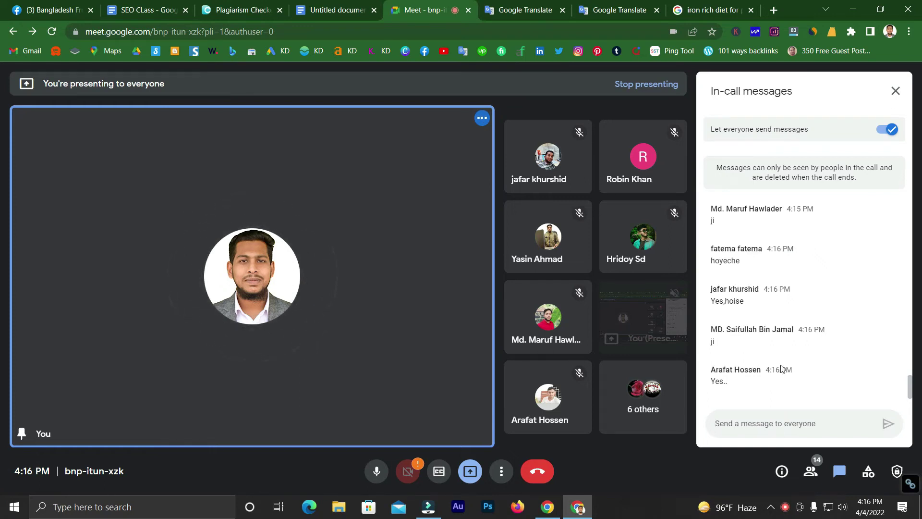
# Step: Switch back to the Google Docs article and place the cursor at the end of its main title
pyautogui.click(334, 9)
pyautogui.scroll(7, 630, 204)
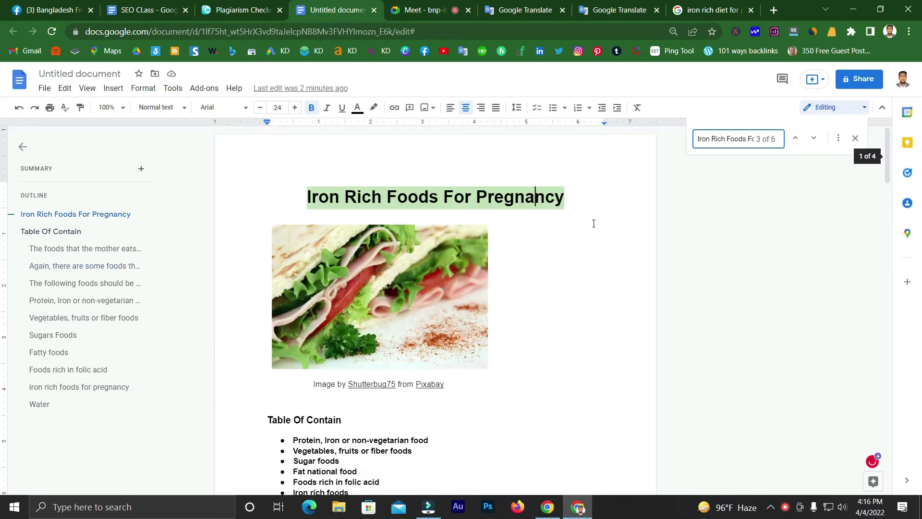
pyautogui.click(606, 195)
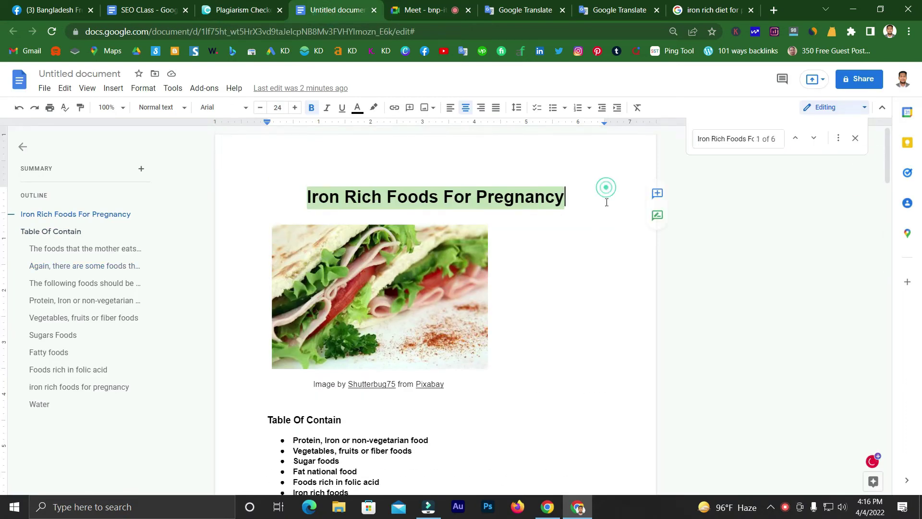
# Step: Close the document search, run it again for "Iron Rich Foods For Pregnancy", and review the highlighted matches through the article
pyautogui.click(855, 138)
pyautogui.scroll(-20, 462, 287)
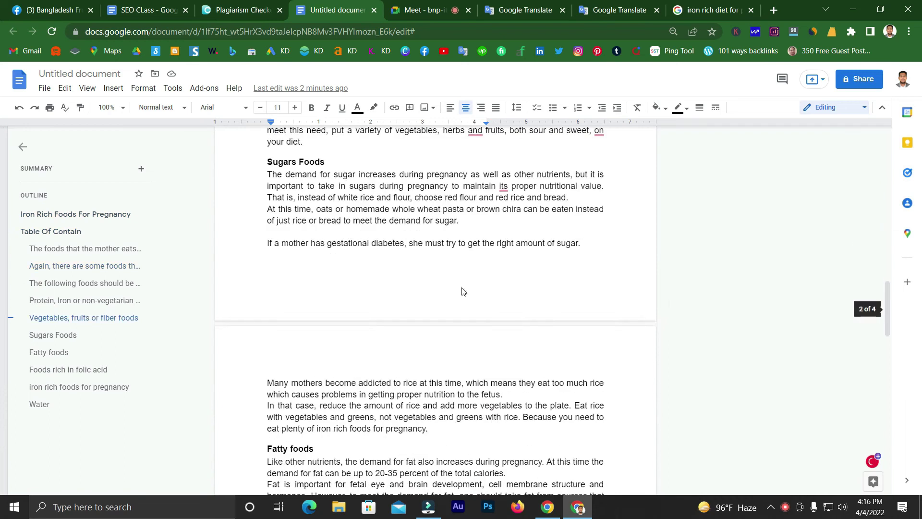
pyautogui.scroll(15, 463, 287)
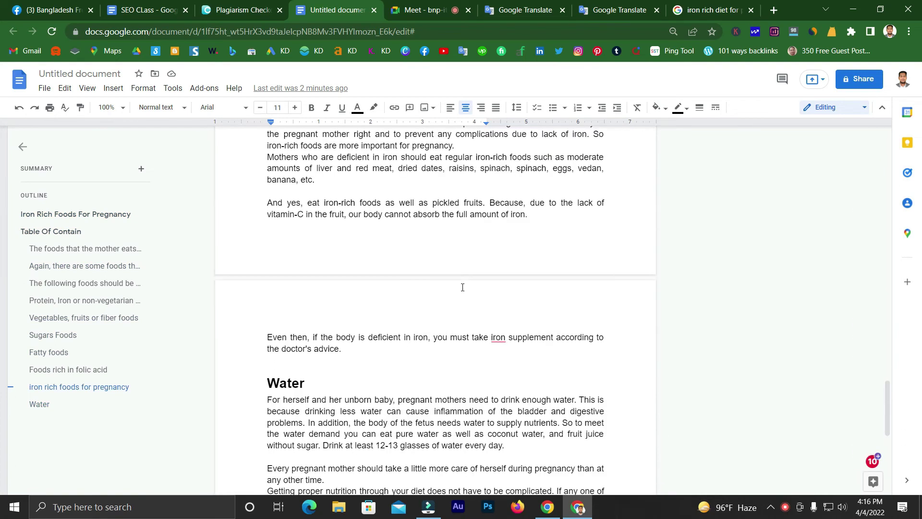
pyautogui.hotkey('ctrl', 'f')
pyautogui.write('Iron Rich Foods For Pregnancy')
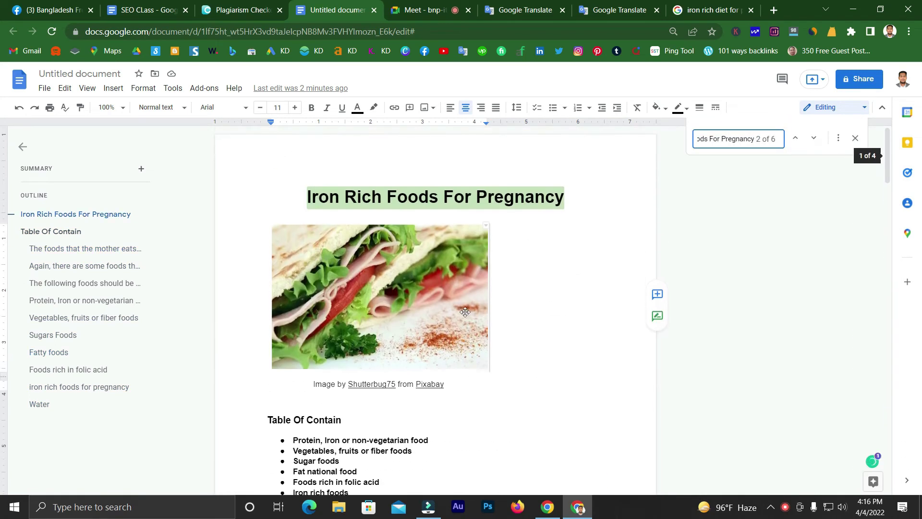
pyautogui.press('Return')
pyautogui.scroll(-20, 279, 258)
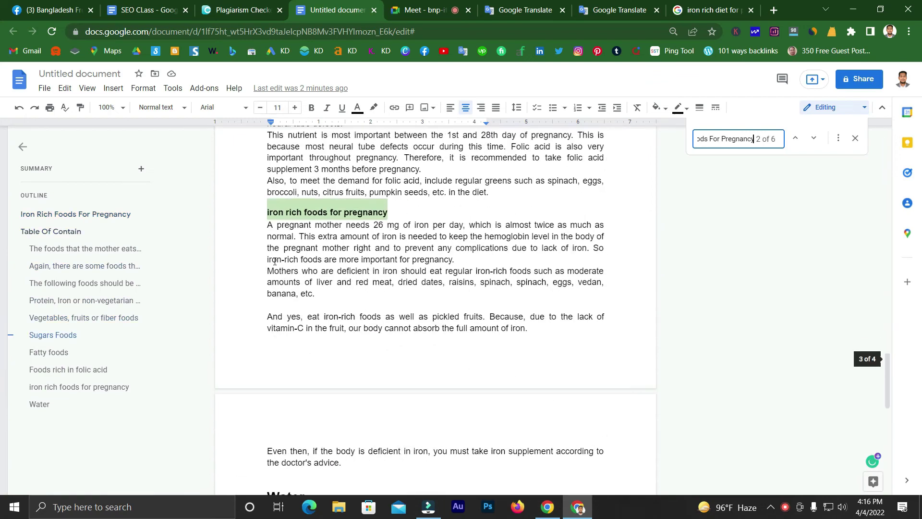
pyautogui.scroll(20, 394, 253)
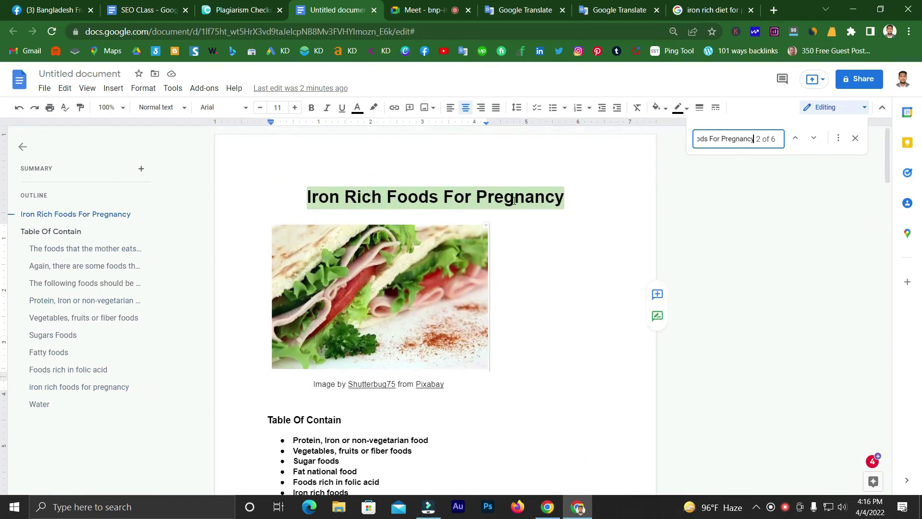
# Step: Switch to the Google Meet call and read through the participants' recent chat replies, glancing back at the article once
pyautogui.click(419, 10)
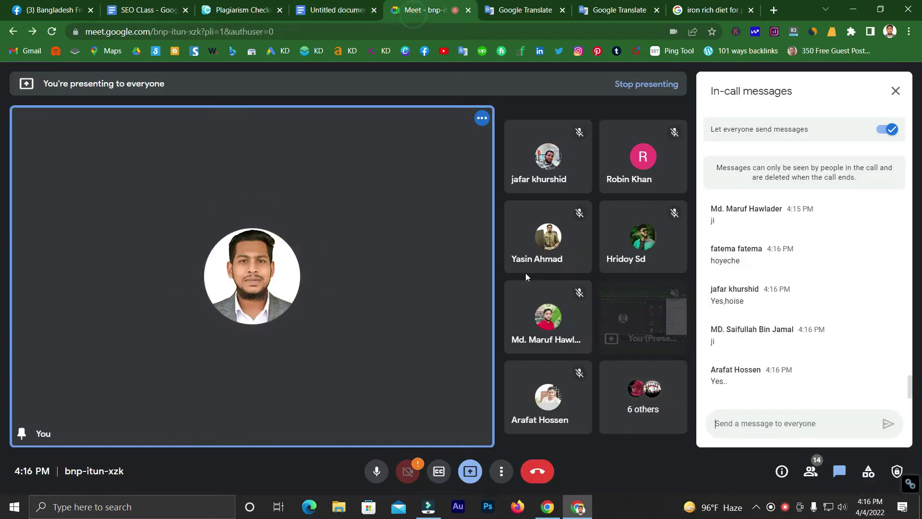
pyautogui.click(730, 417)
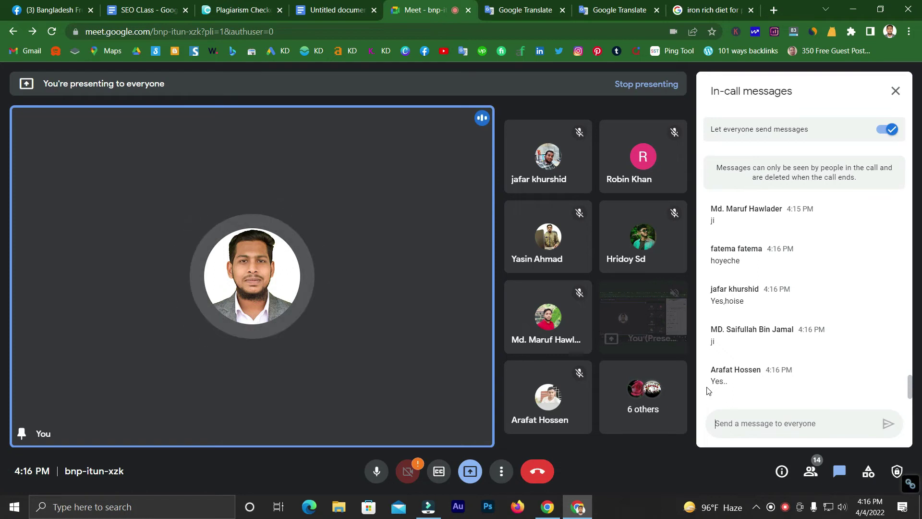
pyautogui.click(333, 6)
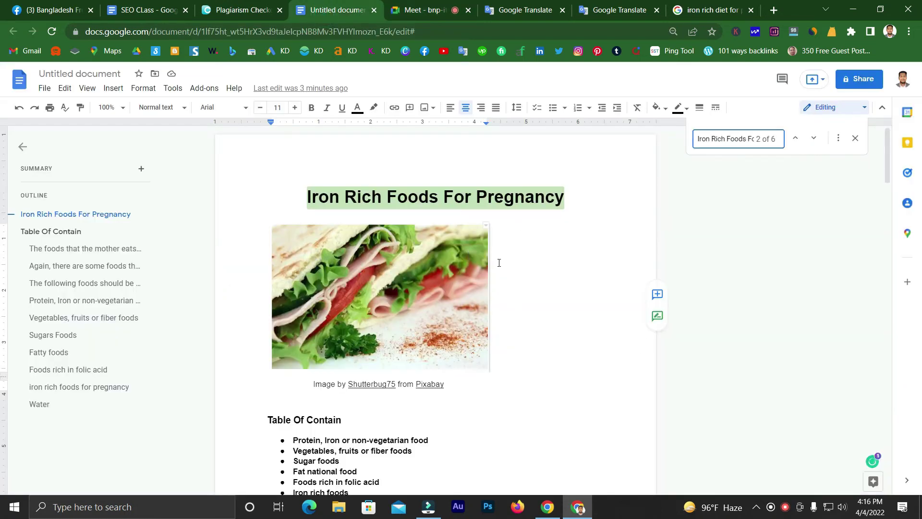
pyautogui.click(426, 9)
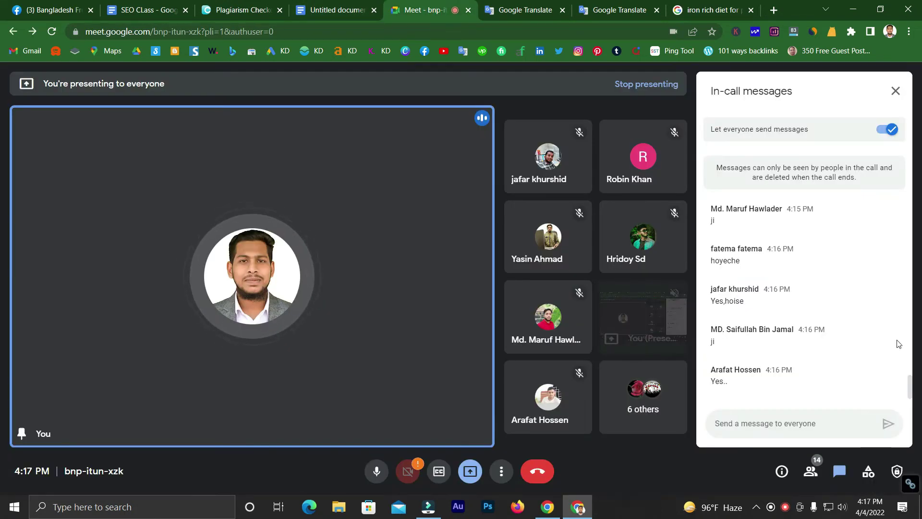
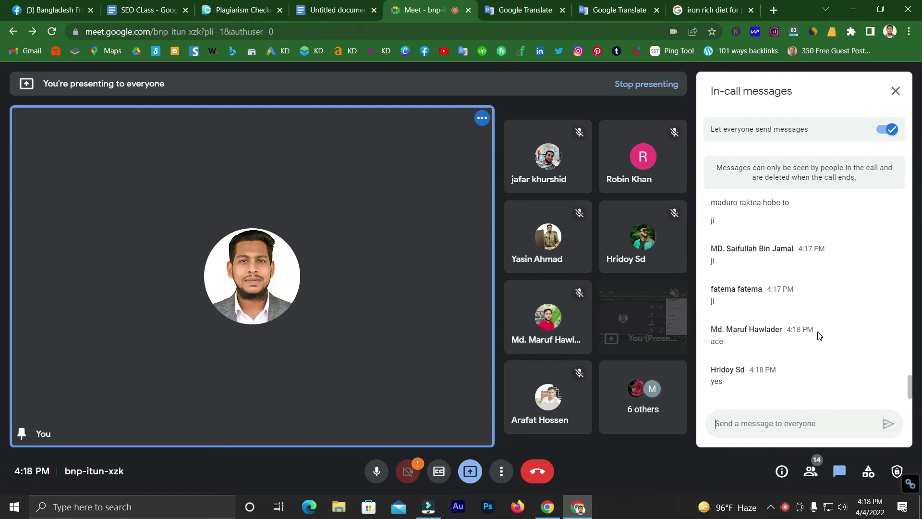
pyautogui.scroll(2, 820, 336)
pyautogui.scroll(-2, 822, 335)
pyautogui.scroll(3, 809, 333)
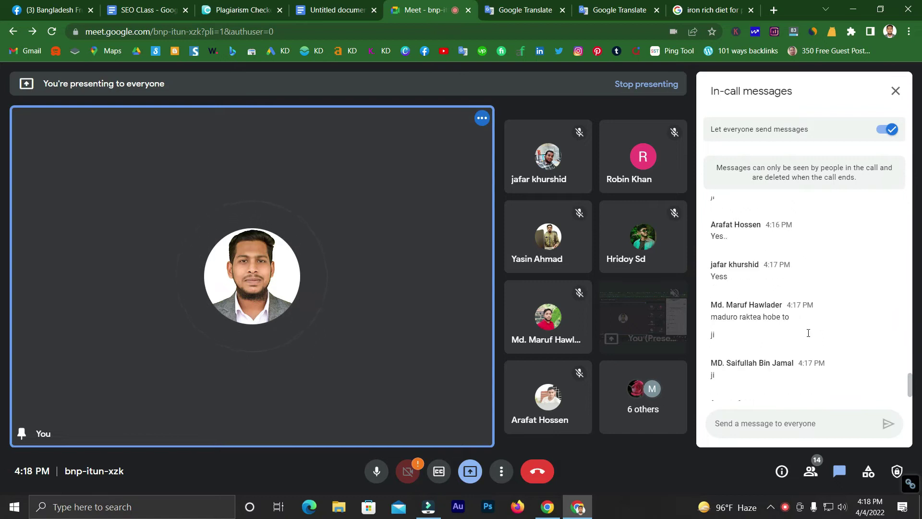
pyautogui.scroll(-3, 809, 333)
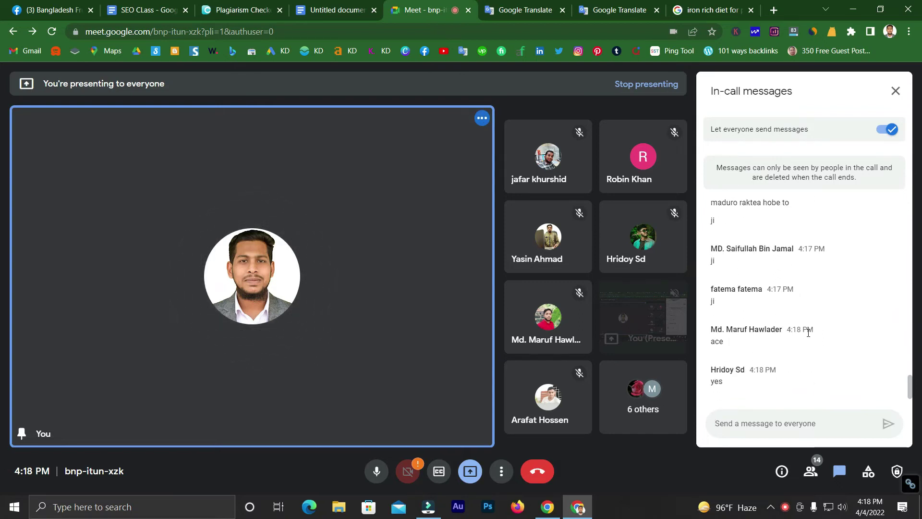
pyautogui.scroll(3, 808, 332)
pyautogui.scroll(-3, 810, 333)
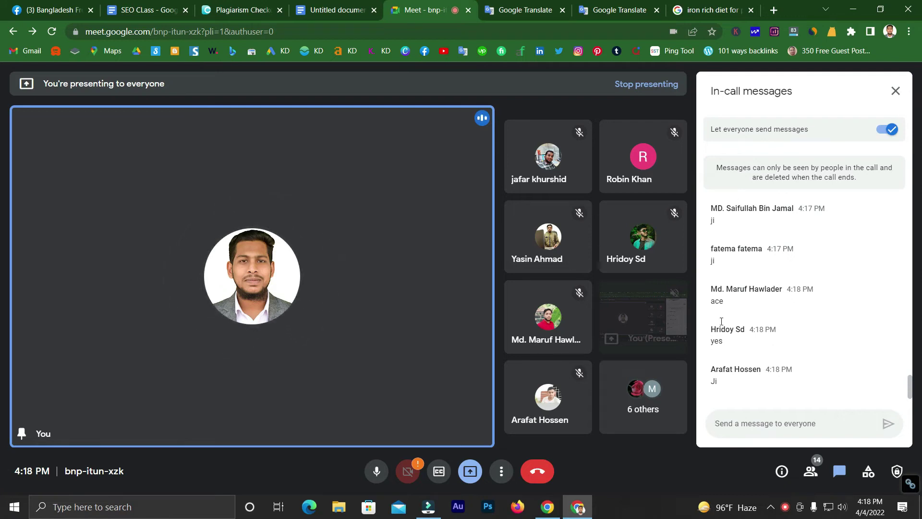
pyautogui.scroll(4, 718, 308)
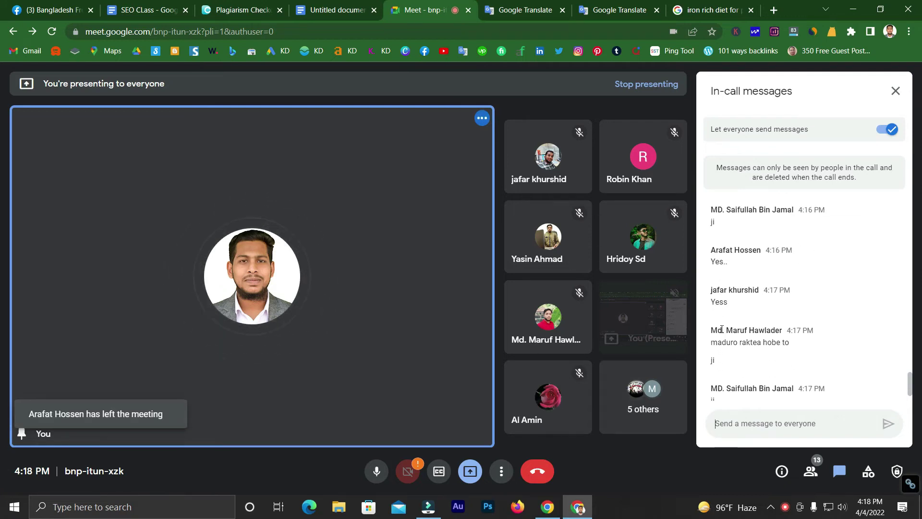
pyautogui.scroll(-4, 729, 331)
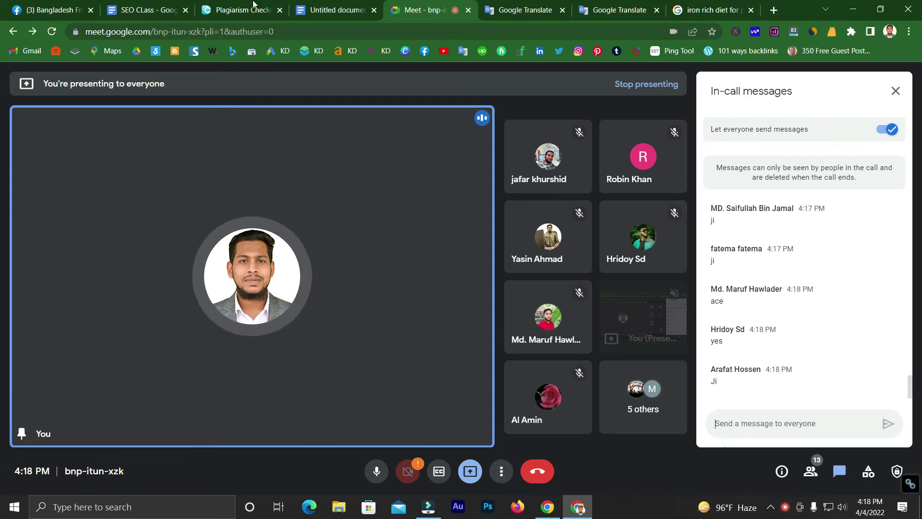
# Step: Return to the Google Docs article and clear the search term from the document search
pyautogui.click(320, 11)
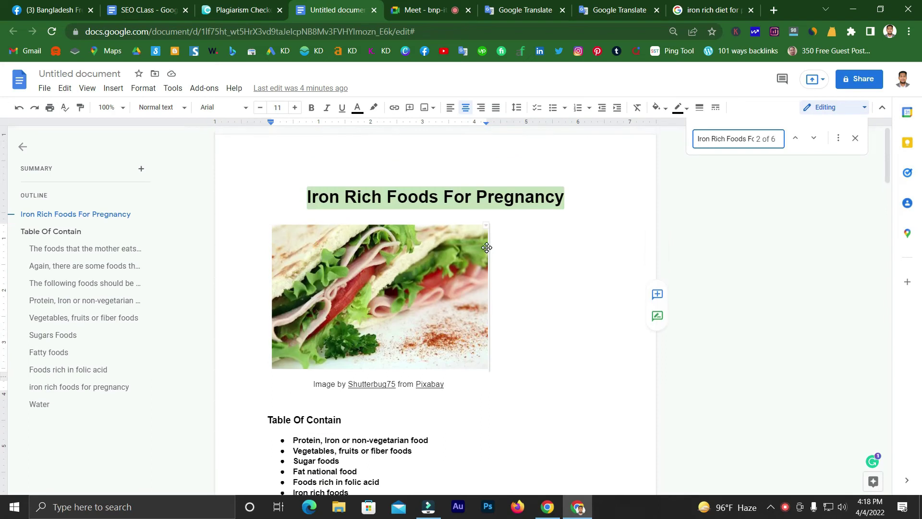
pyautogui.doubleClick(719, 139)
pyautogui.hotkey('ctrl', 'a')
pyautogui.press('BackSpace')
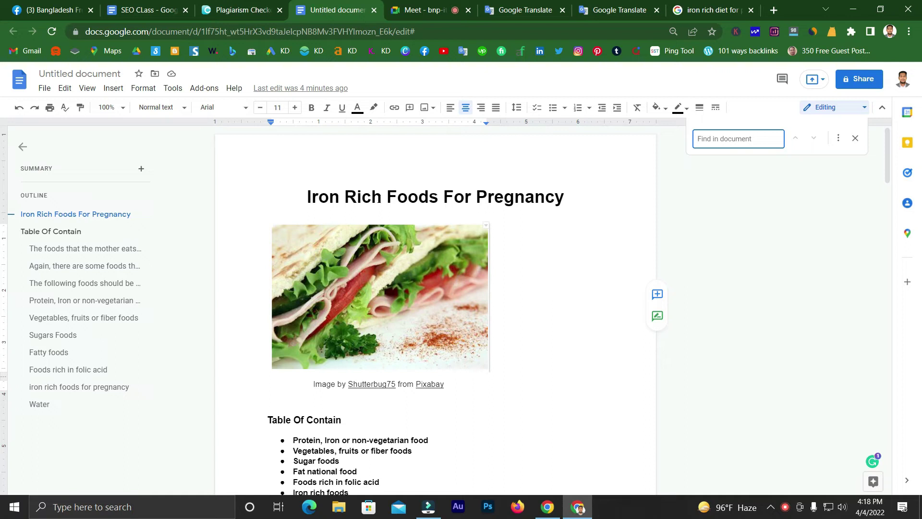
# Step: Highlight the parts of the main title in turn to point out "Iron Rich", "Iron Rich Foods" and "Pregnancy"
pyautogui.moveTo(382, 197); pyautogui.dragTo(308, 197)
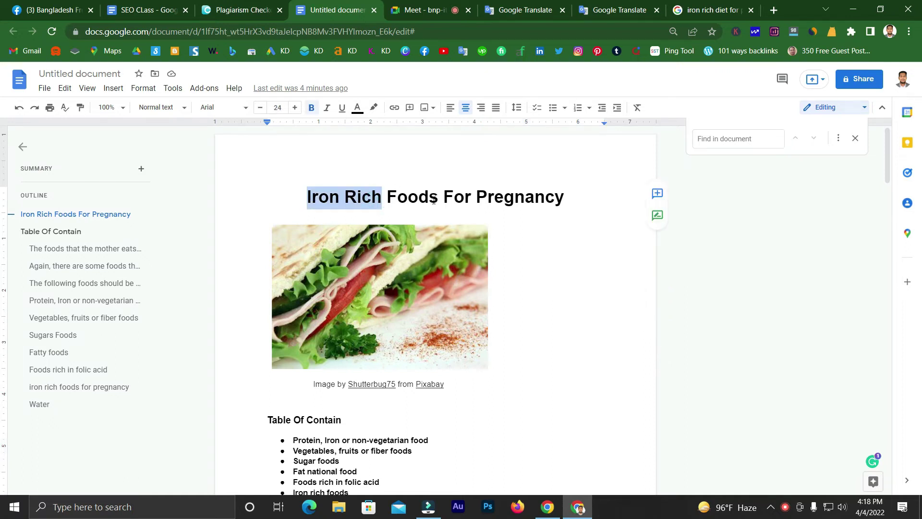
pyautogui.moveTo(439, 198); pyautogui.dragTo(308, 197)
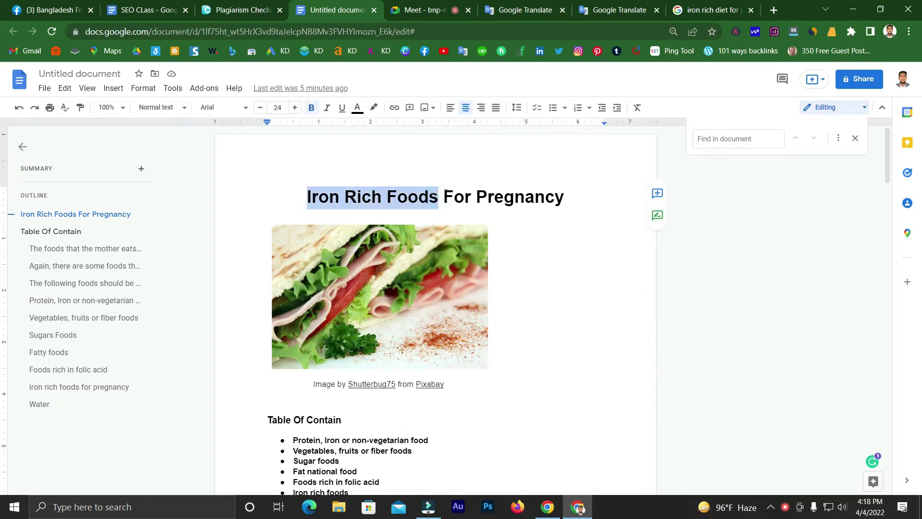
pyautogui.moveTo(445, 197); pyautogui.dragTo(568, 194)
pyautogui.click(526, 197)
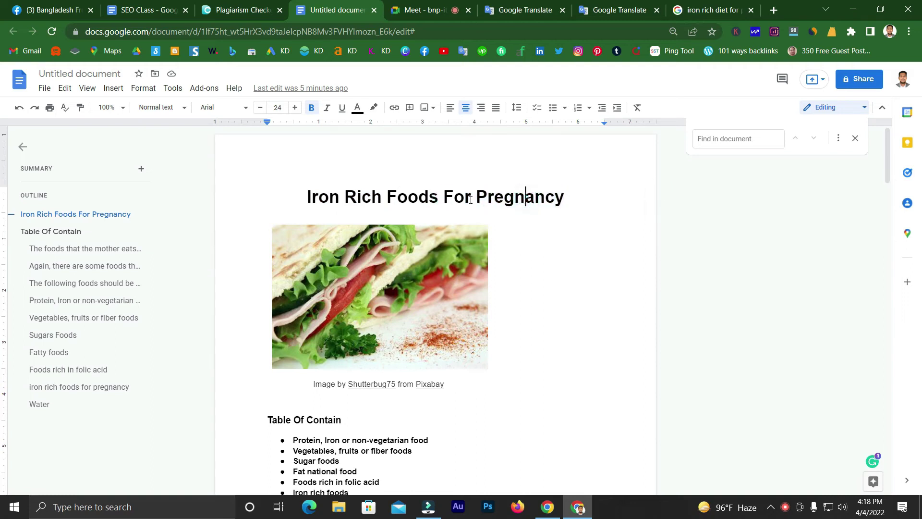
pyautogui.moveTo(477, 197); pyautogui.dragTo(567, 197)
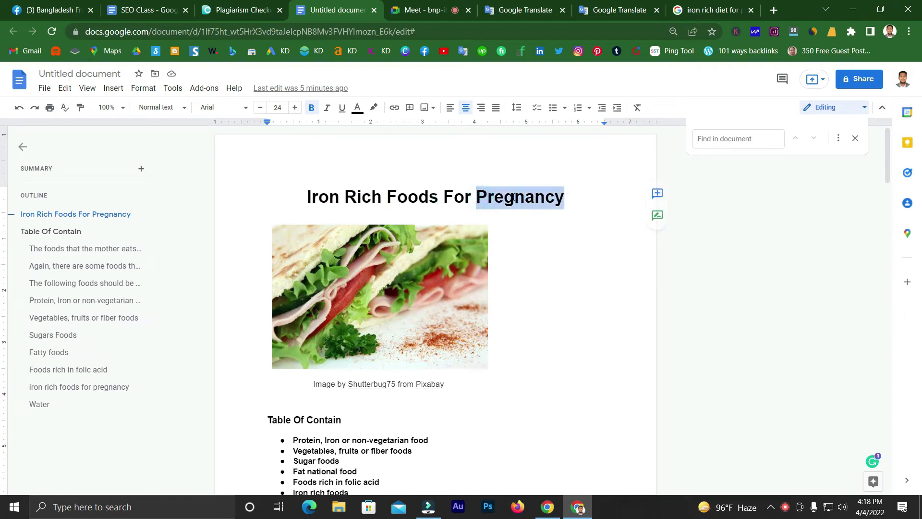
pyautogui.moveTo(382, 198)
pyautogui.mouseDown()
pyautogui.moveTo(308, 200)
pyautogui.moveTo(382, 198)
pyautogui.mouseUp()
pyautogui.click(317, 198)
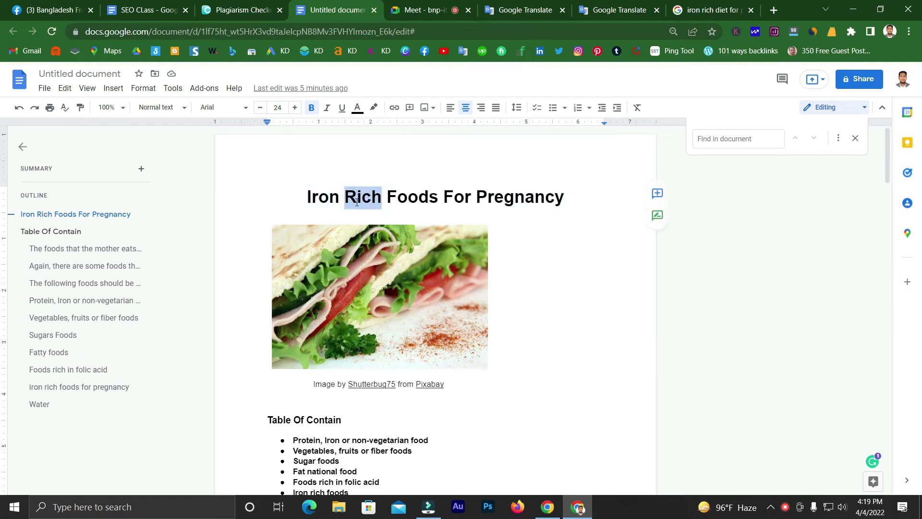
pyautogui.doubleClick(338, 201)
pyautogui.click(305, 198)
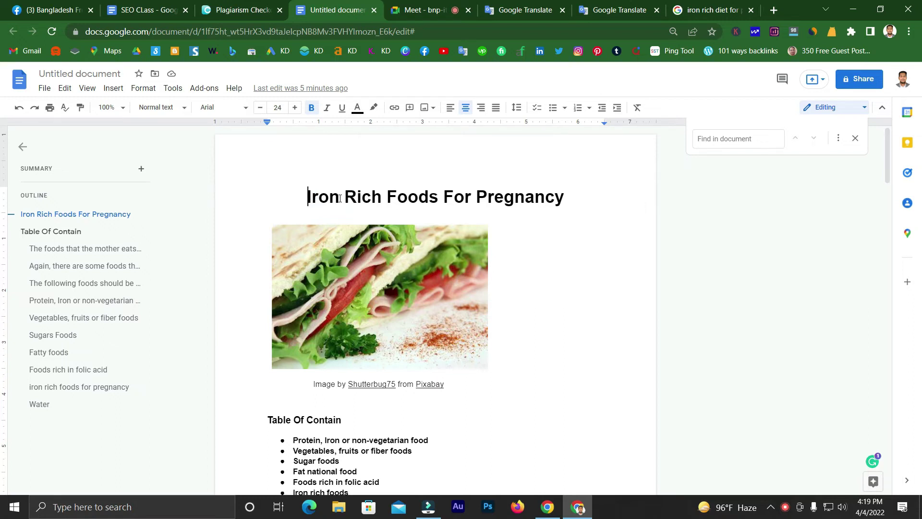
pyautogui.moveTo(304, 196)
pyautogui.mouseDown()
pyautogui.moveTo(437, 197)
pyautogui.moveTo(307, 196)
pyautogui.mouseUp()
pyautogui.click(430, 197)
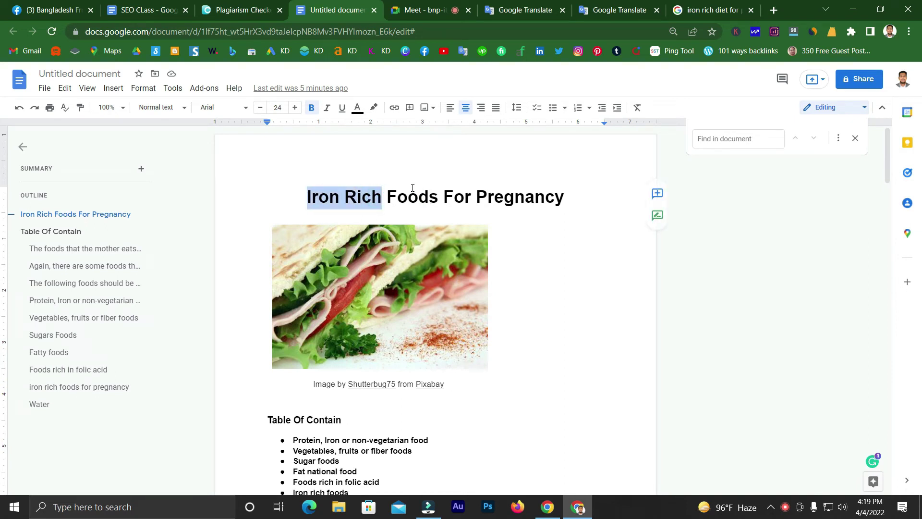
pyautogui.moveTo(474, 196); pyautogui.dragTo(565, 197)
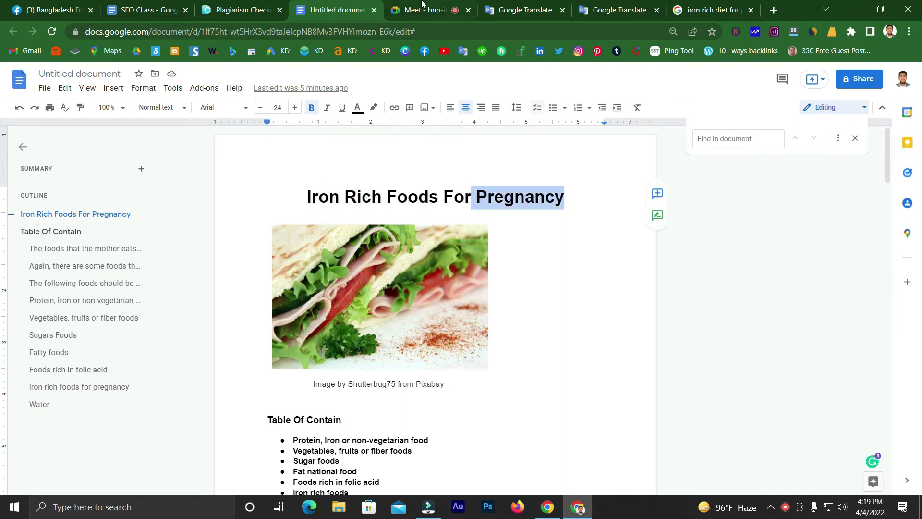
# Step: Check the Google Meet chat, return to the Google Docs article, and highlight the keyword in its main title
pyautogui.click(422, 11)
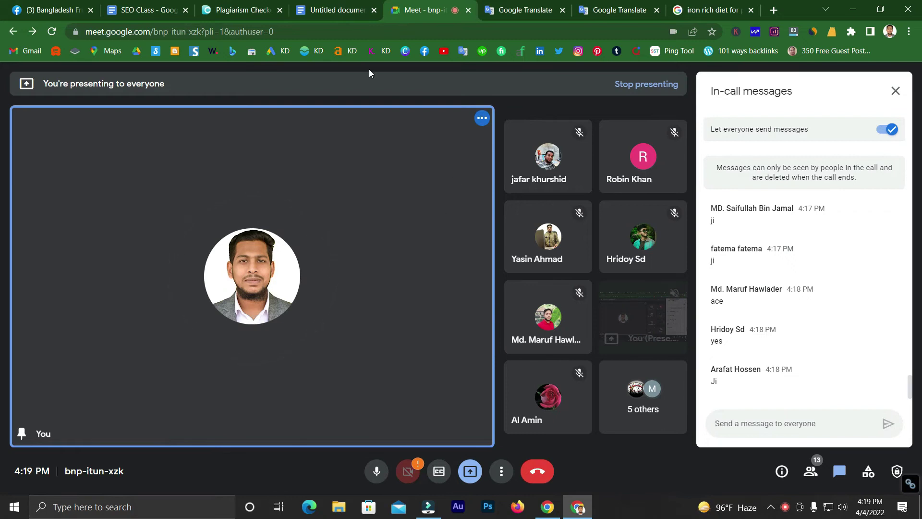
pyautogui.click(336, 10)
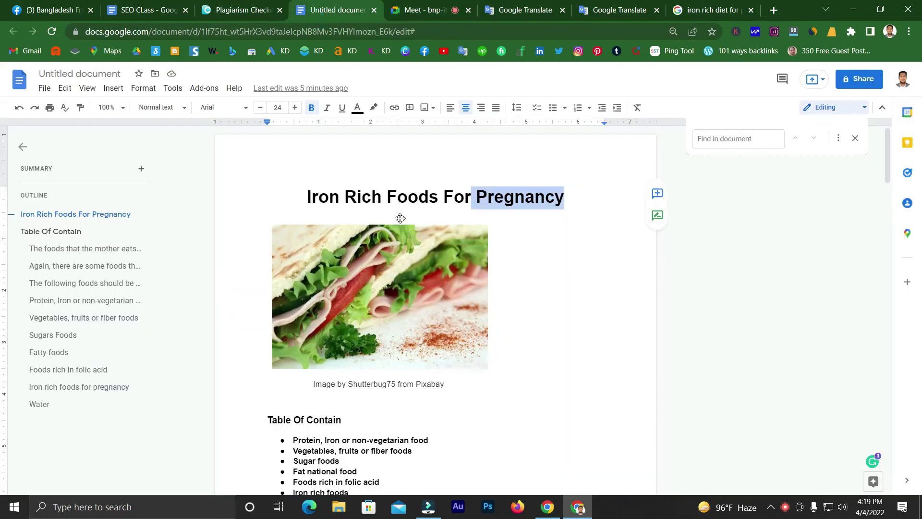
pyautogui.click(394, 205)
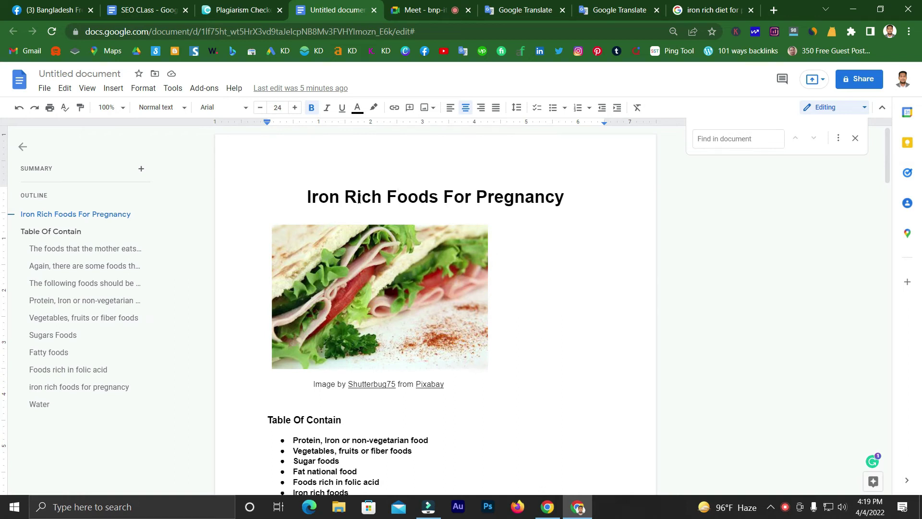
pyautogui.moveTo(308, 197); pyautogui.dragTo(520, 201)
pyautogui.click(430, 194)
# Step: Highlight the "Table Of Contain" heading and its "Iron rich foods" entry to point them out
pyautogui.scroll(-5, 440, 189)
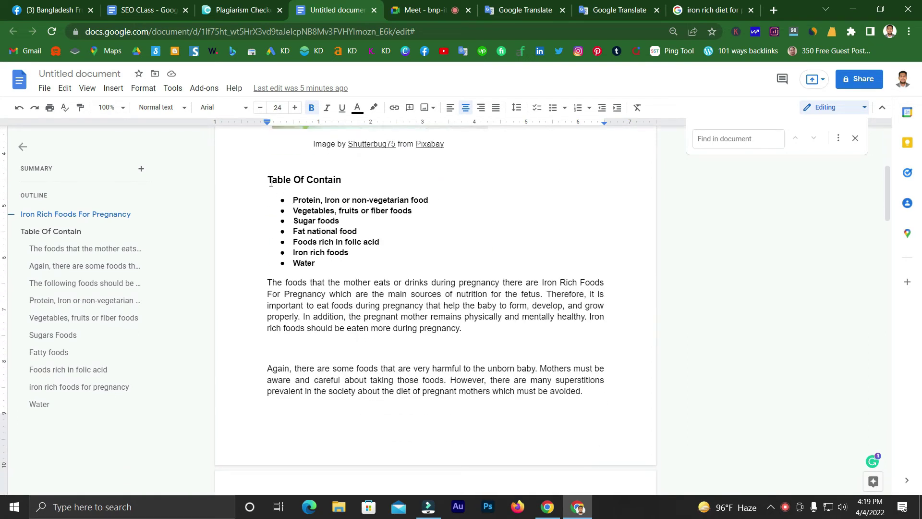
pyautogui.moveTo(271, 183); pyautogui.dragTo(346, 181)
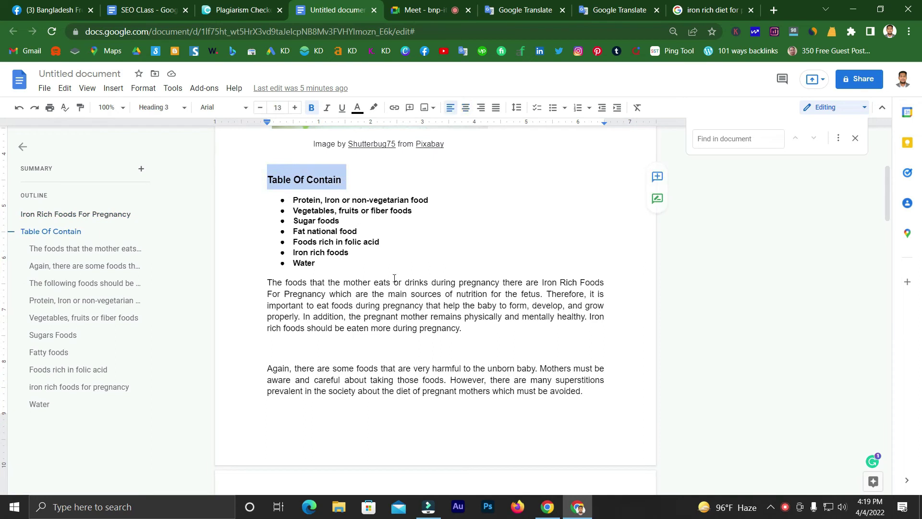
pyautogui.click(331, 249)
pyautogui.moveTo(350, 253); pyautogui.dragTo(297, 251)
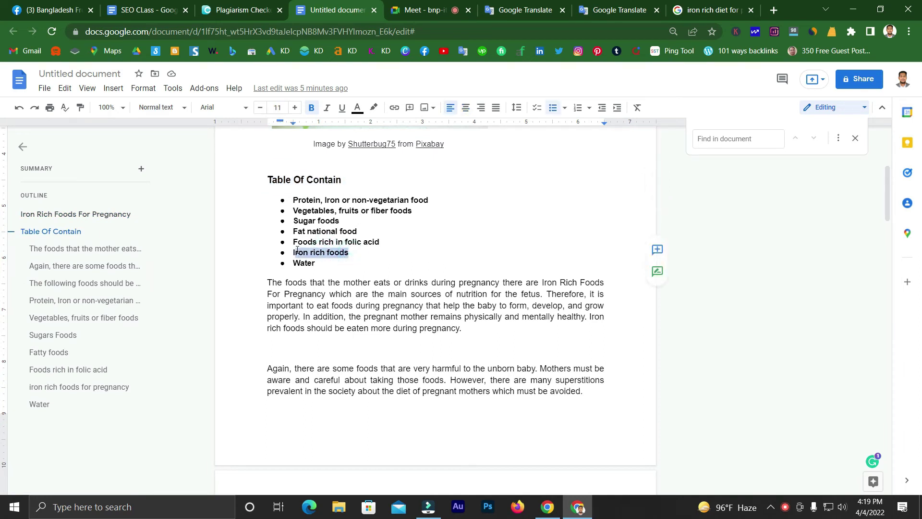
pyautogui.click(356, 241)
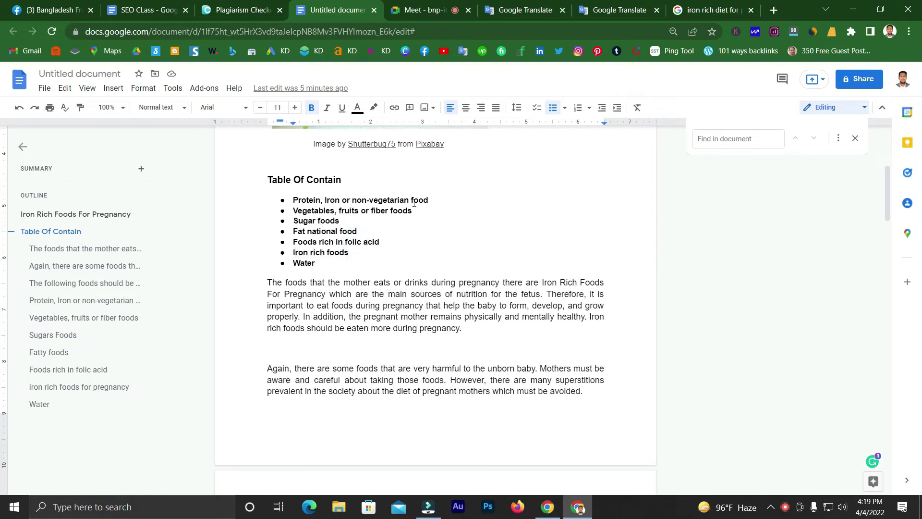
# Step: Point out the fiber foods, "Sugar foods", "Fat national food" and folic acid entries in the table of contents
pyautogui.scroll(2, 371, 213)
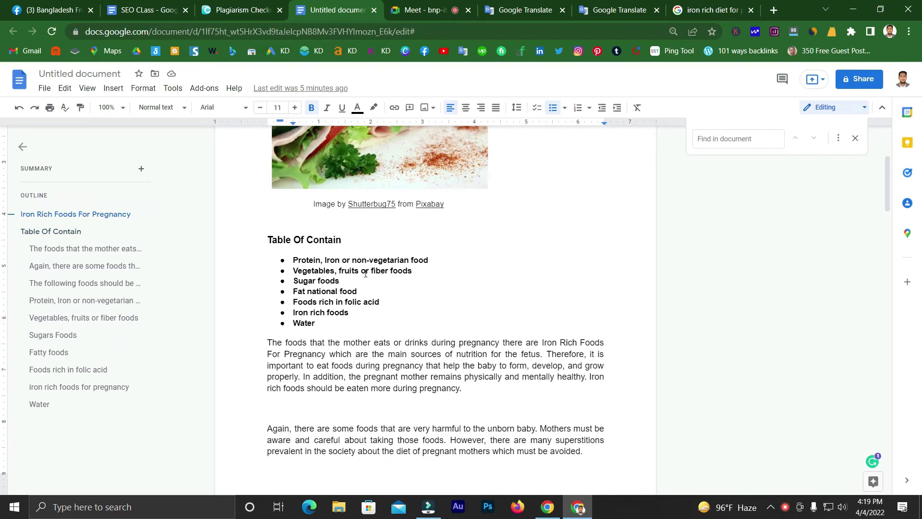
pyautogui.moveTo(361, 270); pyautogui.dragTo(405, 270)
pyautogui.moveTo(303, 280); pyautogui.dragTo(343, 295)
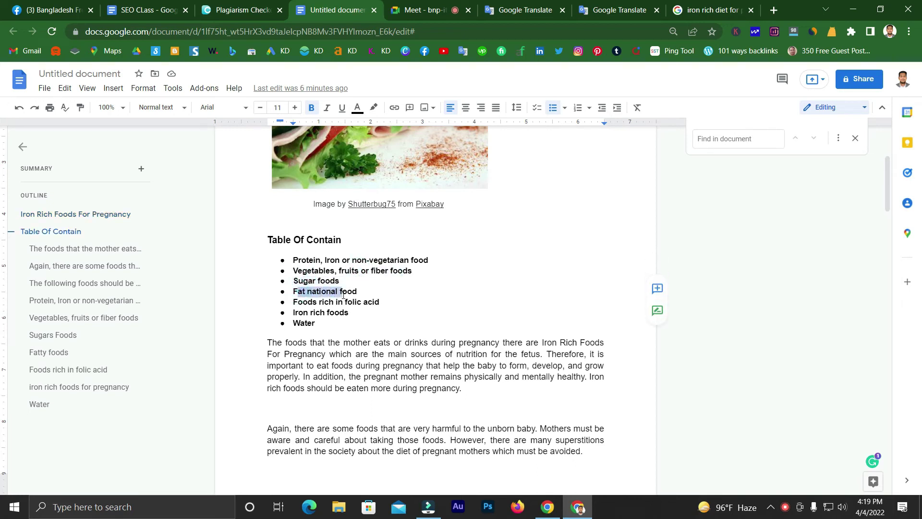
pyautogui.click(313, 304)
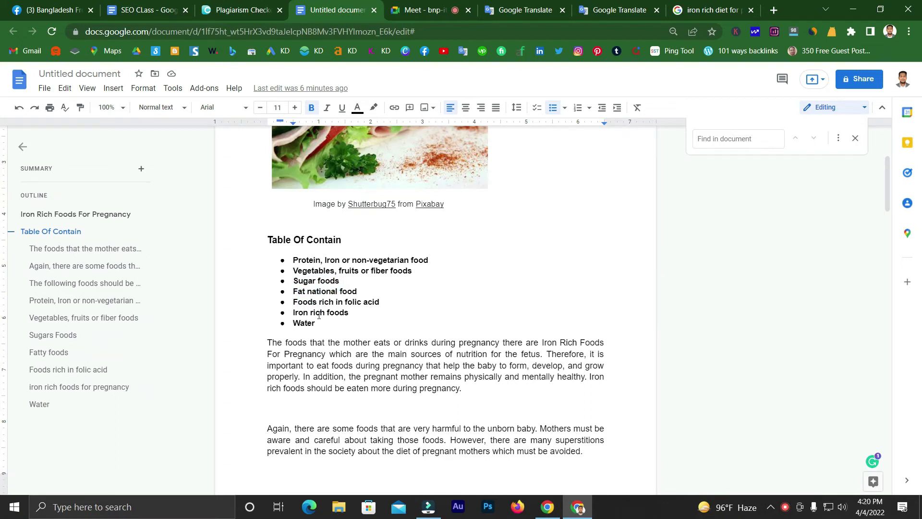
# Step: Switch to the Google Meet call and check its participant list and in-call messages
pyautogui.scroll(4, 375, 215)
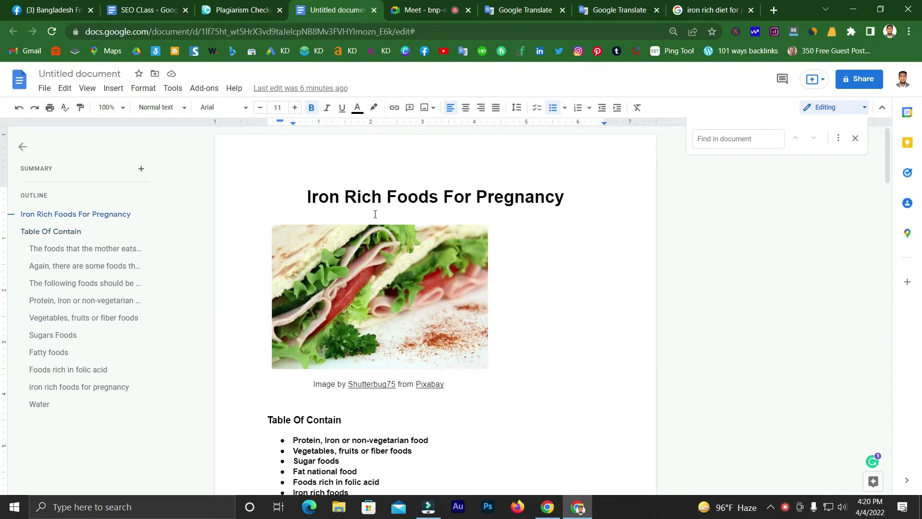
pyautogui.click(406, 5)
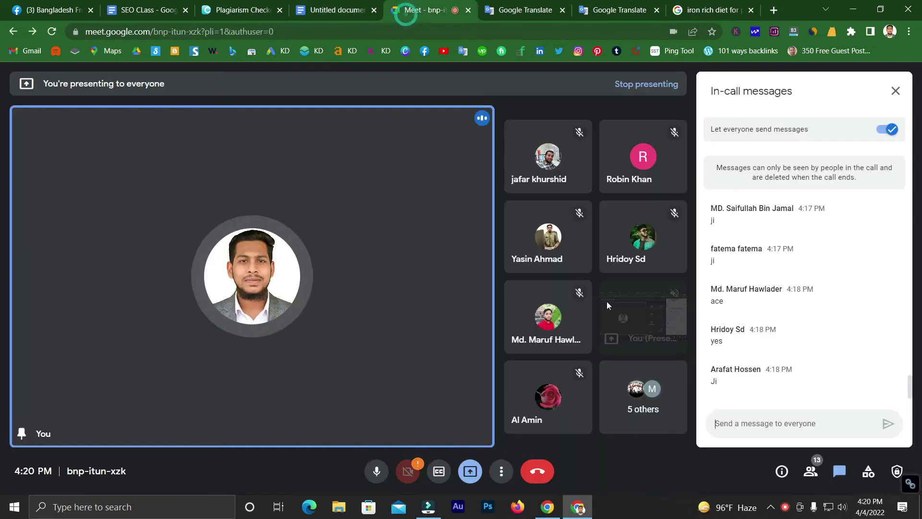
pyautogui.click(744, 422)
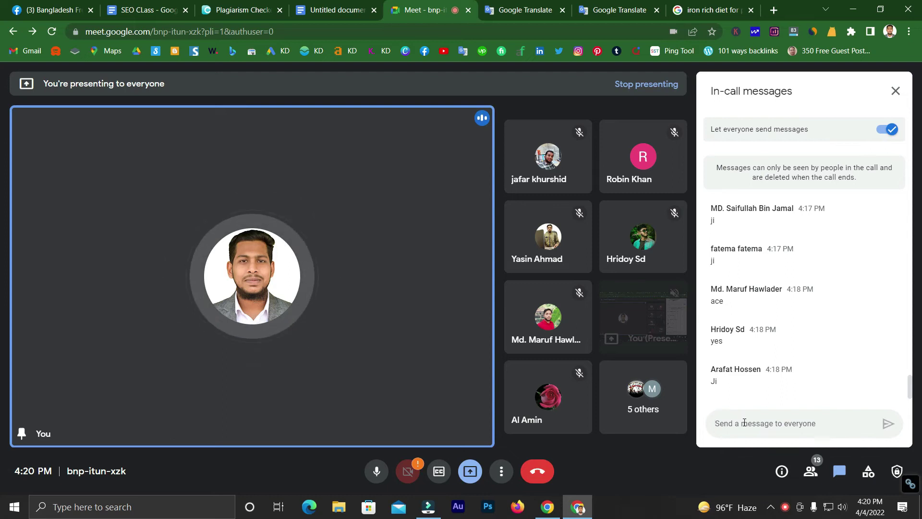
pyautogui.click(812, 475)
pyautogui.scroll(-3, 774, 346)
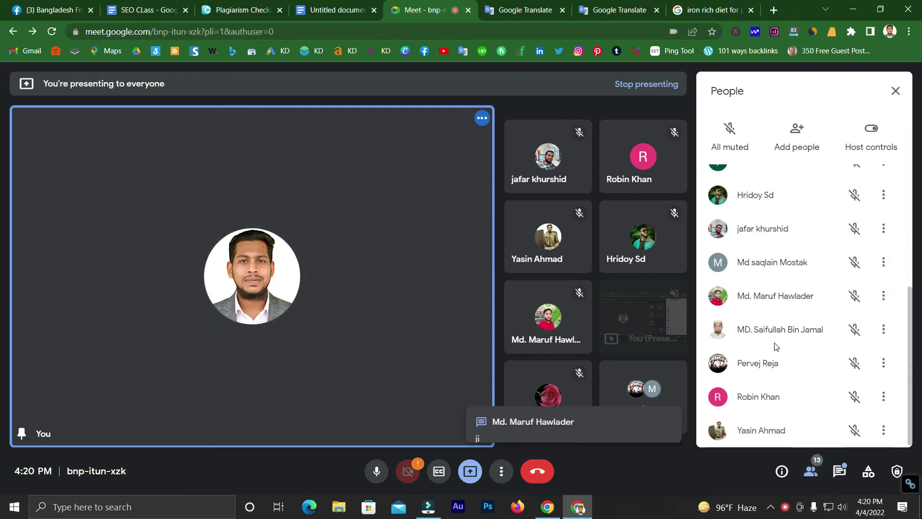
pyautogui.scroll(5, 775, 346)
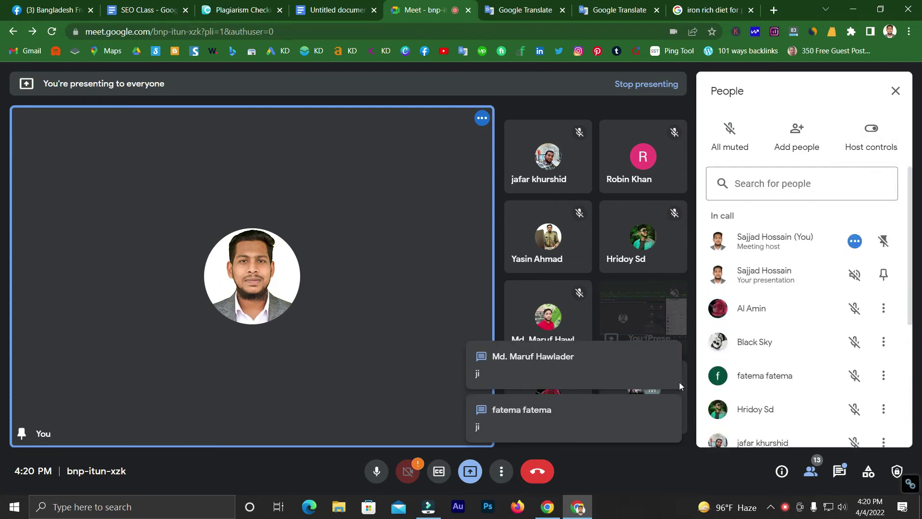
pyautogui.click(840, 471)
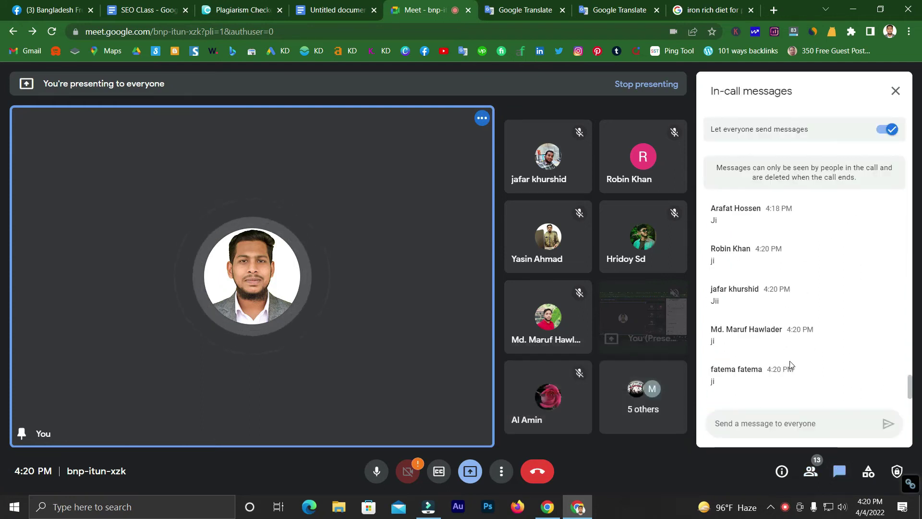
# Step: Return to the Google Docs article, highlight all the table of contents entries, and check the Google Meet chat again
pyautogui.click(335, 5)
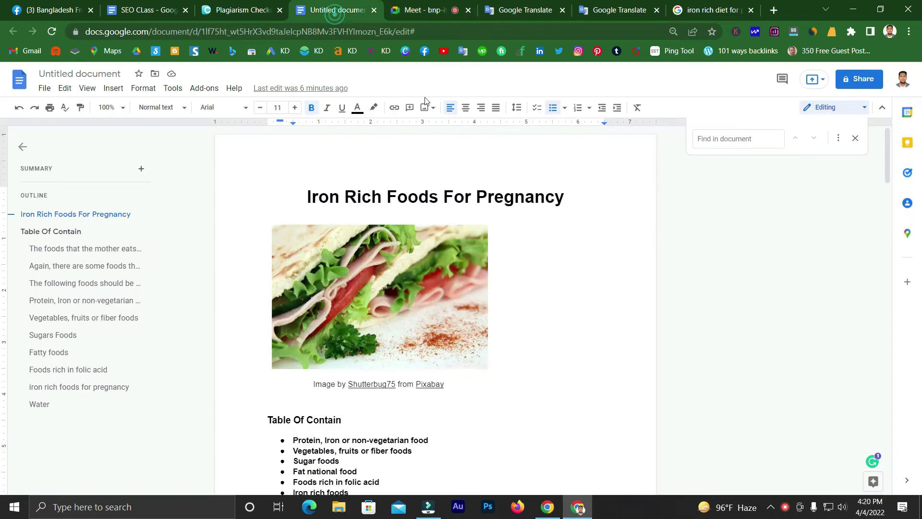
pyautogui.scroll(-3, 320, 290)
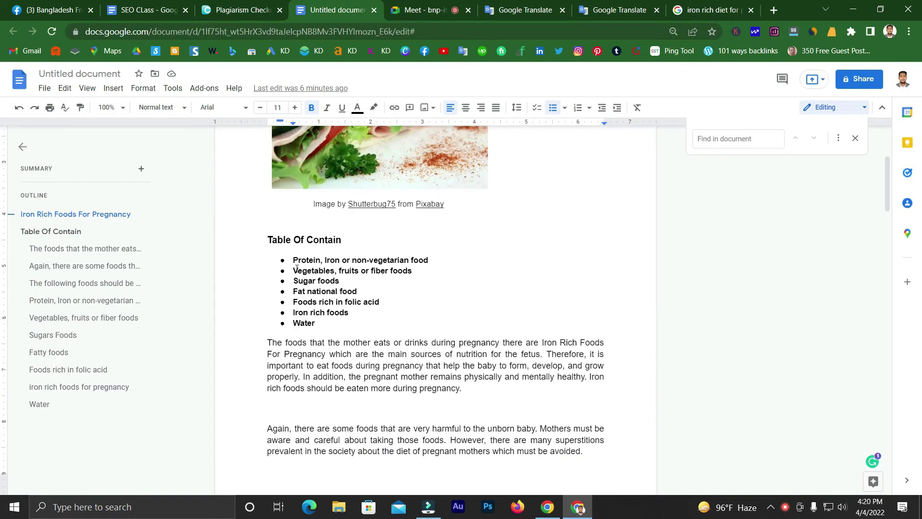
pyautogui.moveTo(293, 261); pyautogui.dragTo(323, 323)
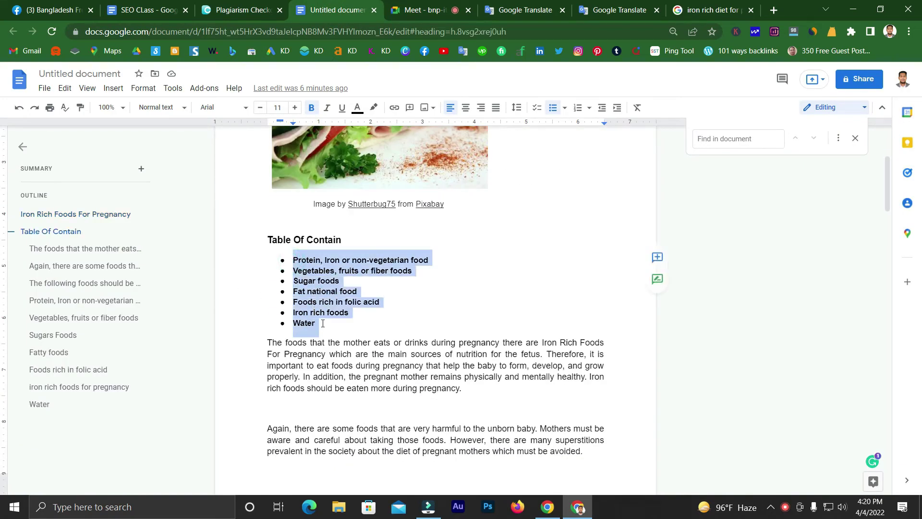
pyautogui.click(417, 10)
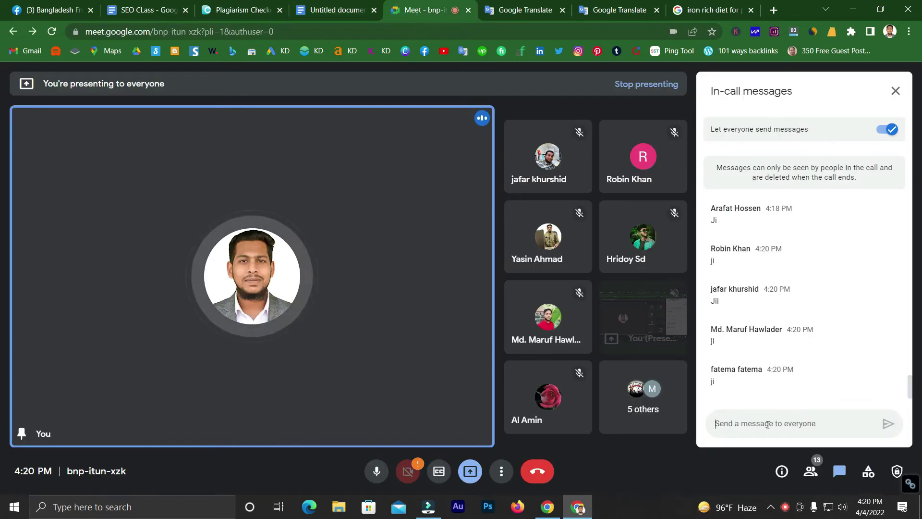
# Step: Go back to the Google Docs article and highlight its main title "Iron Rich Foods For Pregnancy" to point it out
pyautogui.click(336, 10)
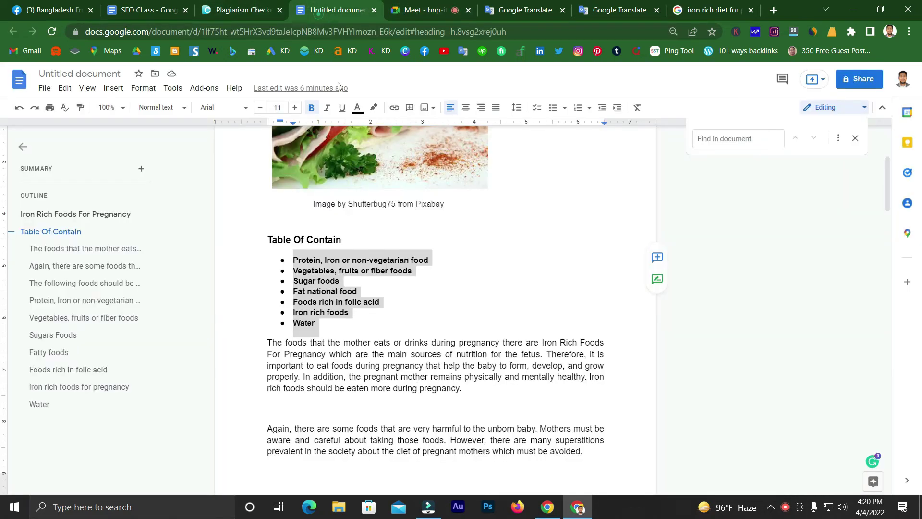
pyautogui.click(348, 305)
pyautogui.scroll(3, 360, 294)
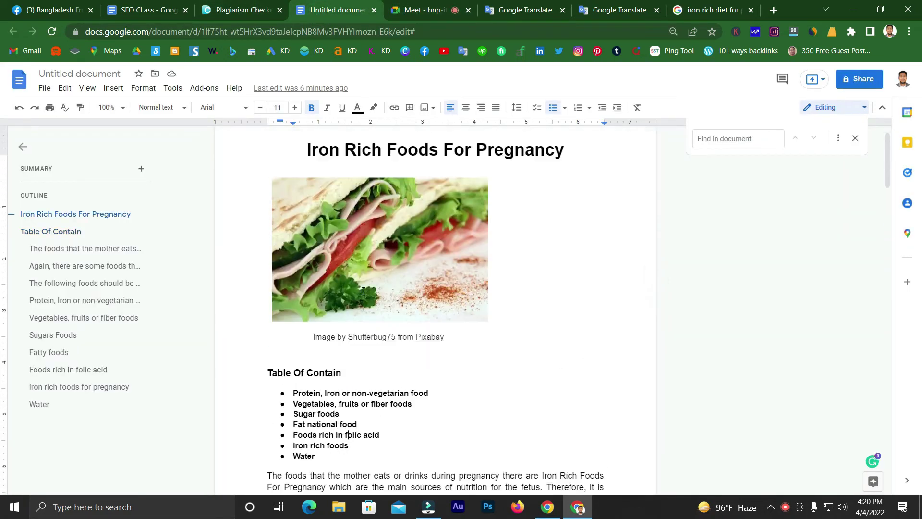
pyautogui.scroll(1, 362, 290)
pyautogui.moveTo(306, 197); pyautogui.dragTo(568, 208)
pyautogui.click(459, 195)
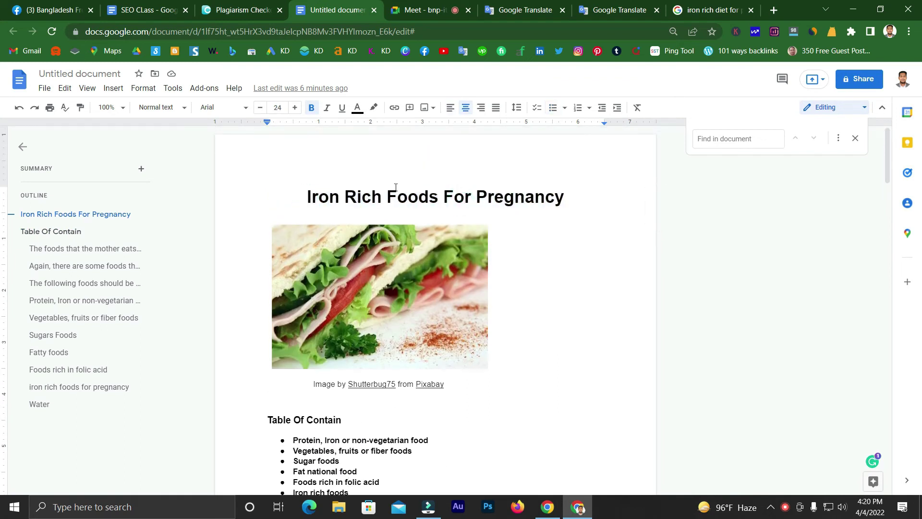
pyautogui.moveTo(309, 197); pyautogui.dragTo(560, 197)
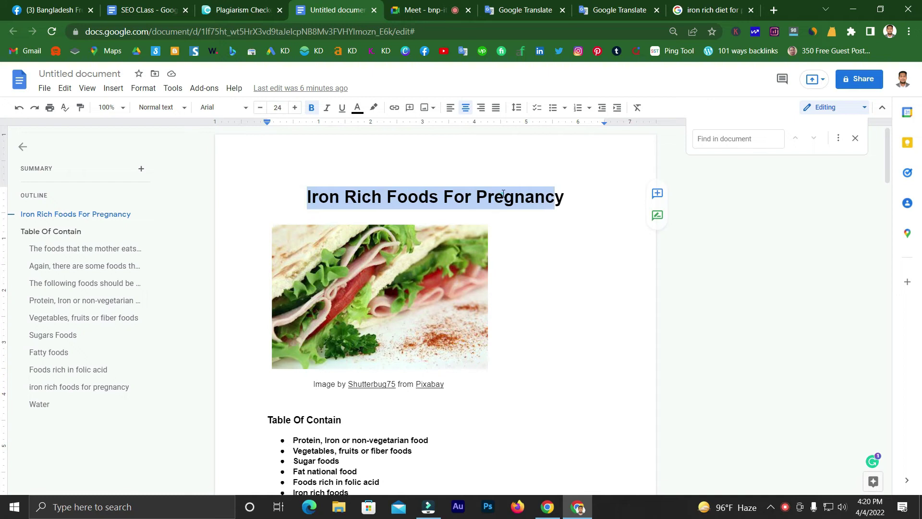
pyautogui.click(560, 197)
# Step: Highlight part of the body text under "Protein, Iron or non-vegetarian food" to point out the article content
pyautogui.scroll(-3, 428, 281)
pyautogui.scroll(3, 428, 280)
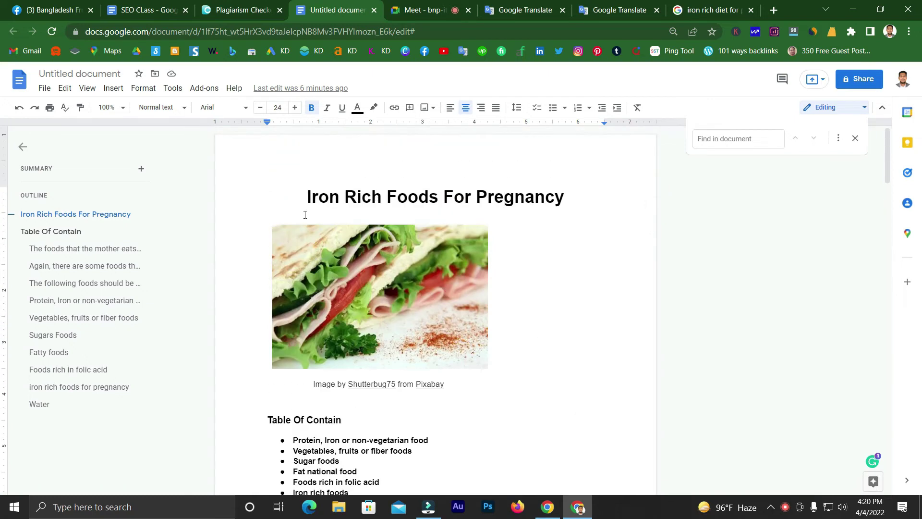
pyautogui.scroll(-4, 307, 226)
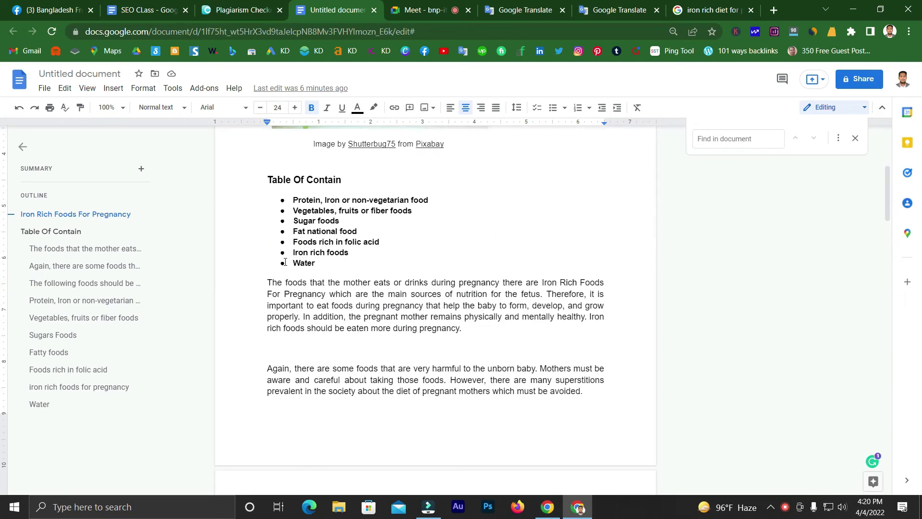
pyautogui.scroll(-7, 283, 240)
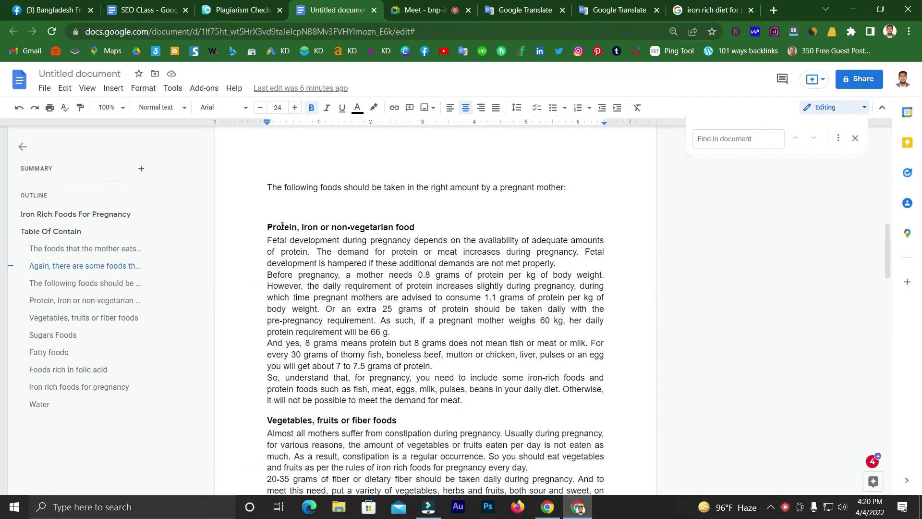
pyautogui.moveTo(347, 273); pyautogui.dragTo(435, 310)
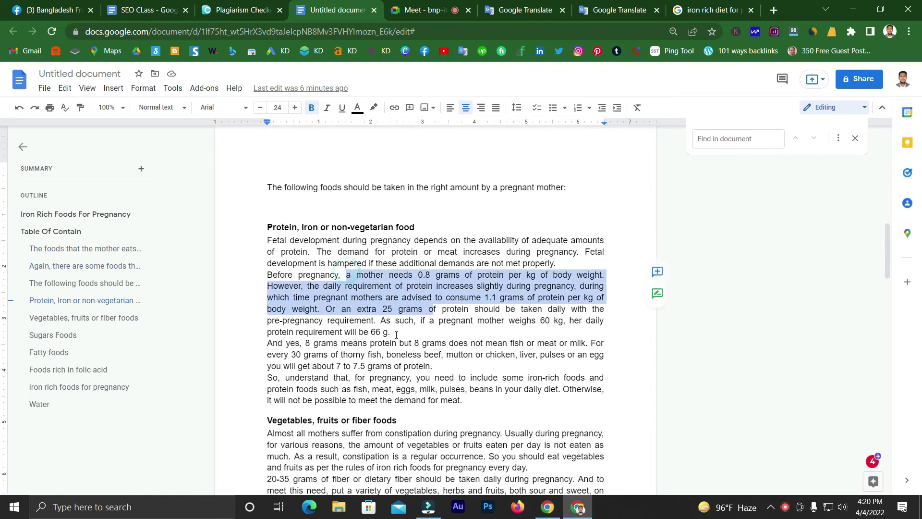
pyautogui.moveTo(371, 368); pyautogui.dragTo(367, 377)
pyautogui.click(326, 302)
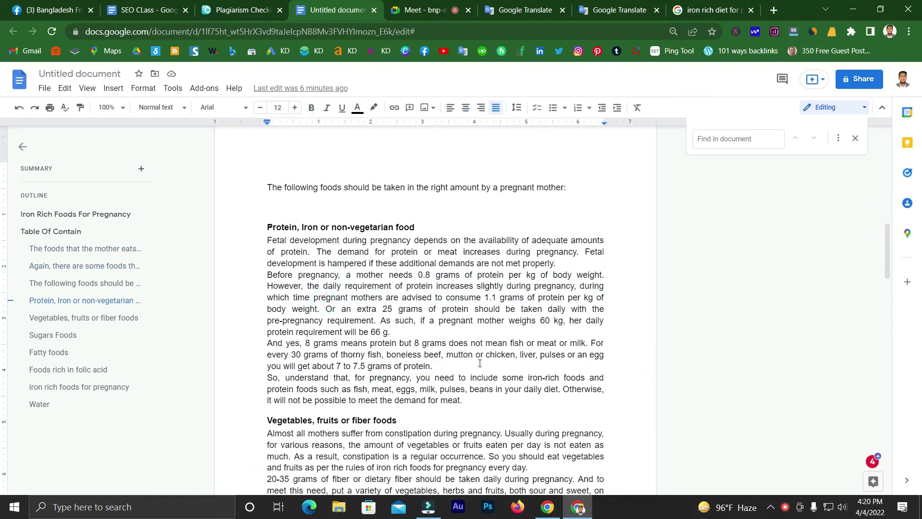
# Step: Return from the protein section to the start of the article and highlight the full main title once more
pyautogui.scroll(10, 347, 329)
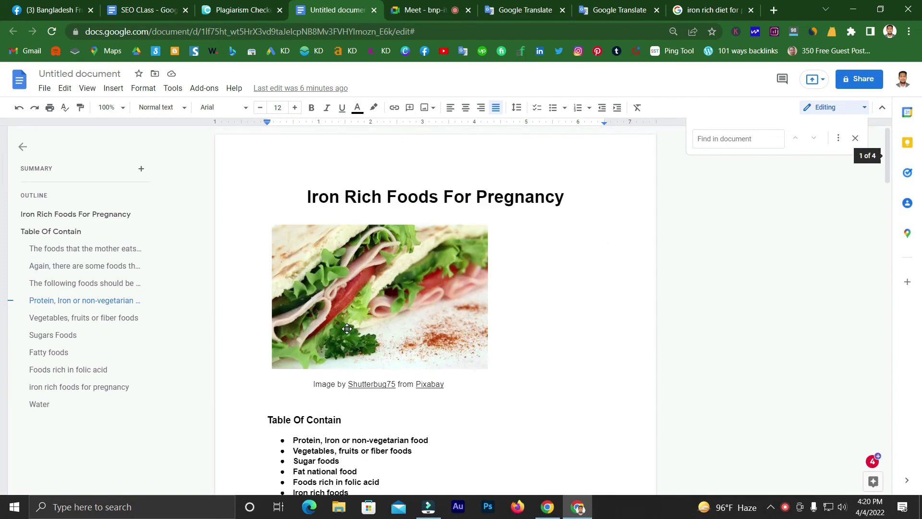
pyautogui.scroll(-1, 347, 329)
pyautogui.scroll(1, 337, 288)
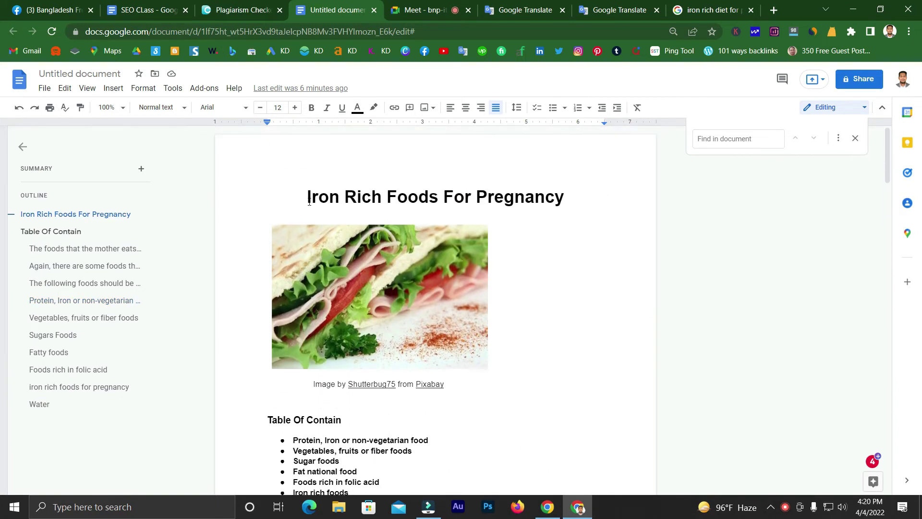
pyautogui.click(309, 199)
pyautogui.moveTo(309, 199); pyautogui.dragTo(565, 198)
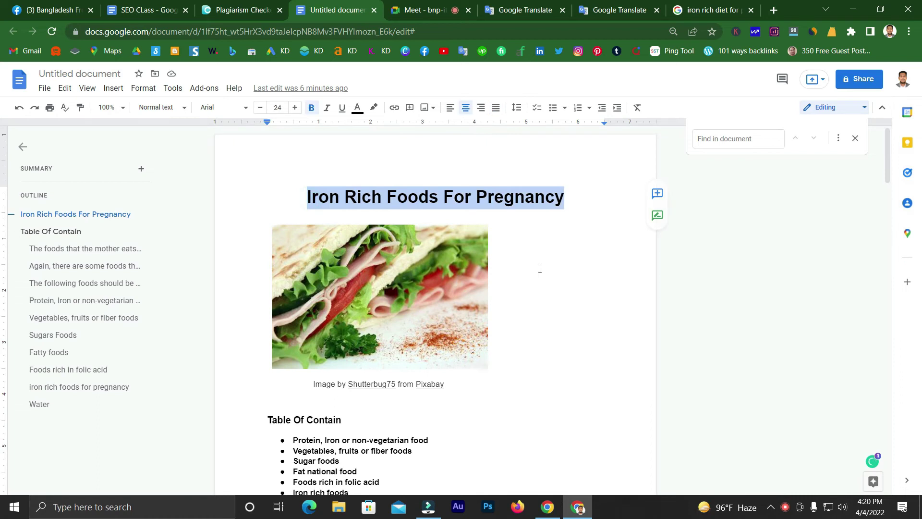
# Step: Highlight the keyword "Iron Rich Foods For Pregnancy" in the first paragraph and check the Google Meet chat
pyautogui.scroll(-4, 515, 367)
pyautogui.click(456, 354)
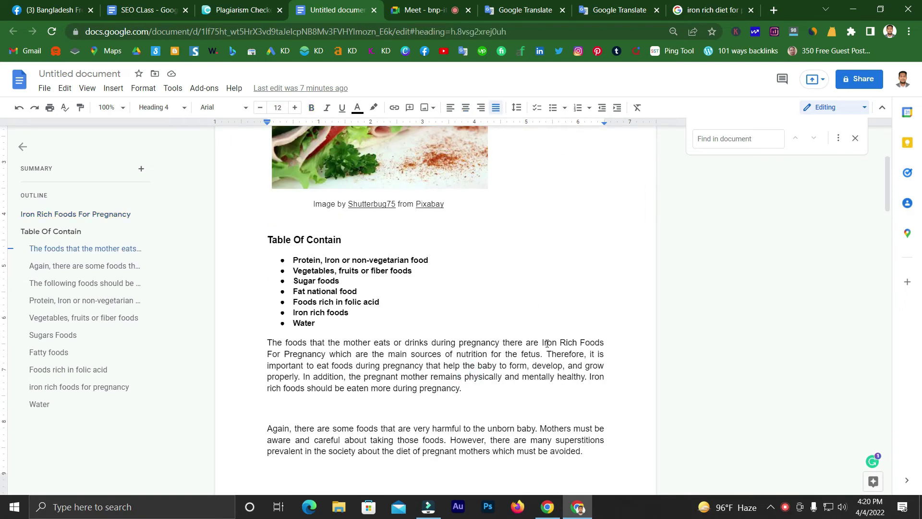
pyautogui.moveTo(542, 342); pyautogui.dragTo(329, 355)
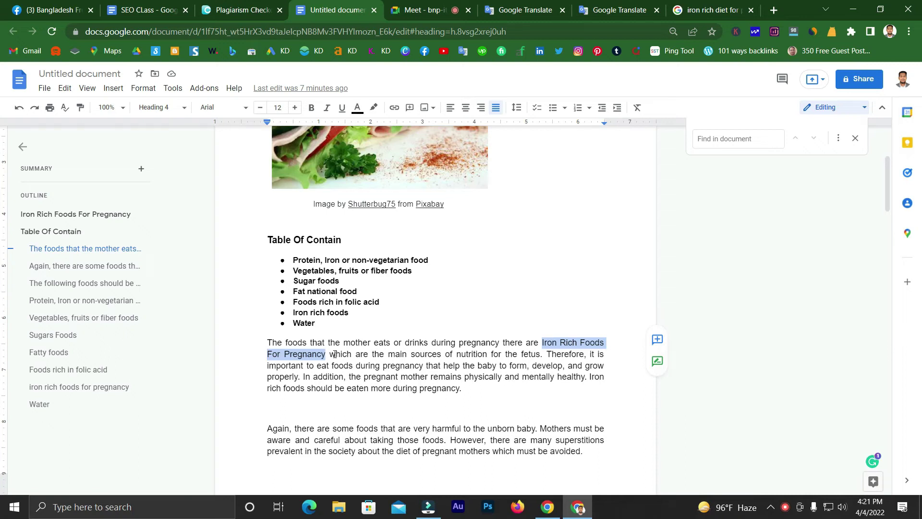
pyautogui.hotkey('ctrl', 'Tab')
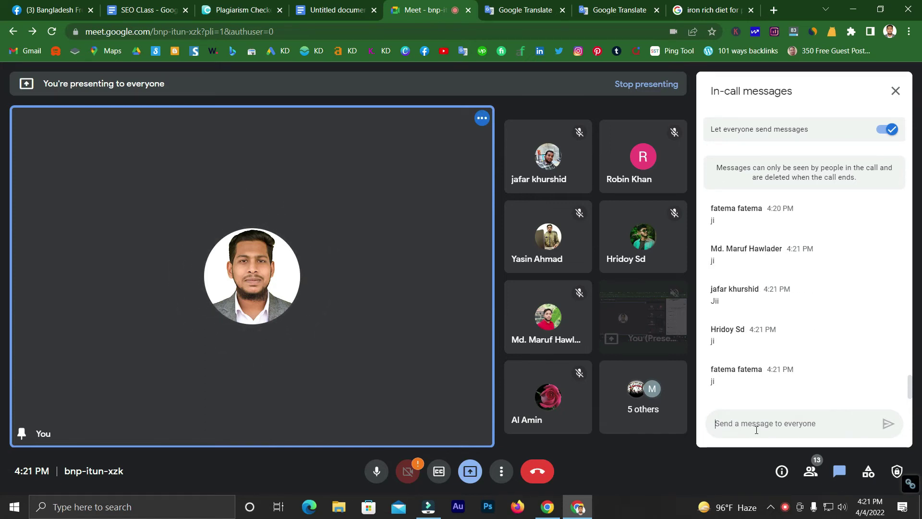
# Step: Return to the Google Docs article and point out single words in the first paragraph, including "Iron", "Foods" and the opening "The"
pyautogui.click(322, 11)
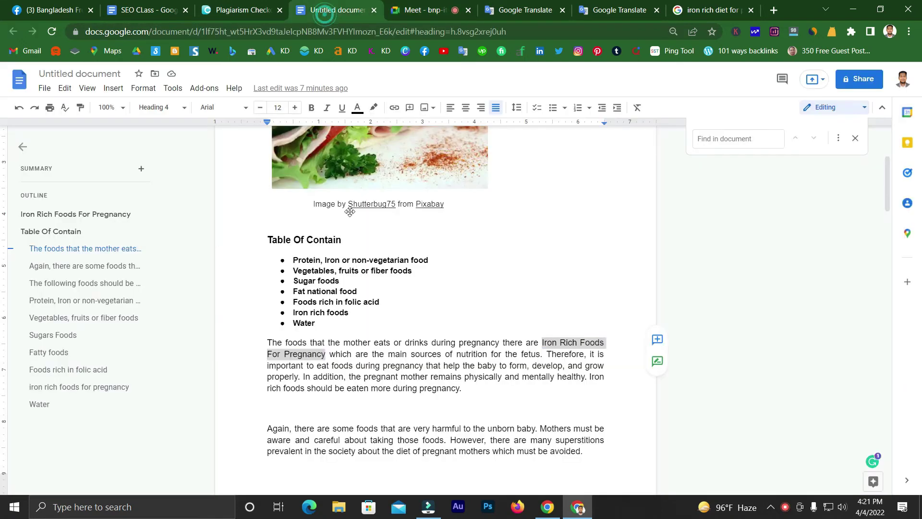
pyautogui.click(343, 388)
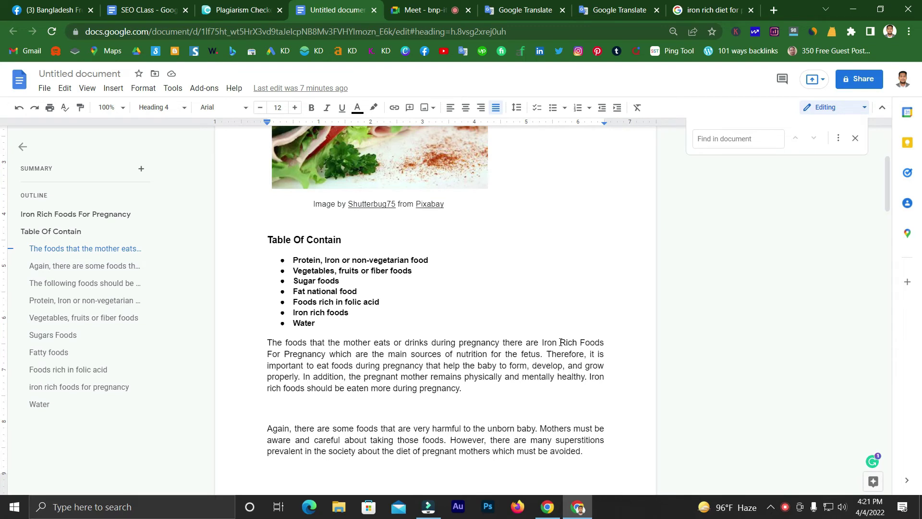
pyautogui.moveTo(561, 342); pyautogui.dragTo(546, 344)
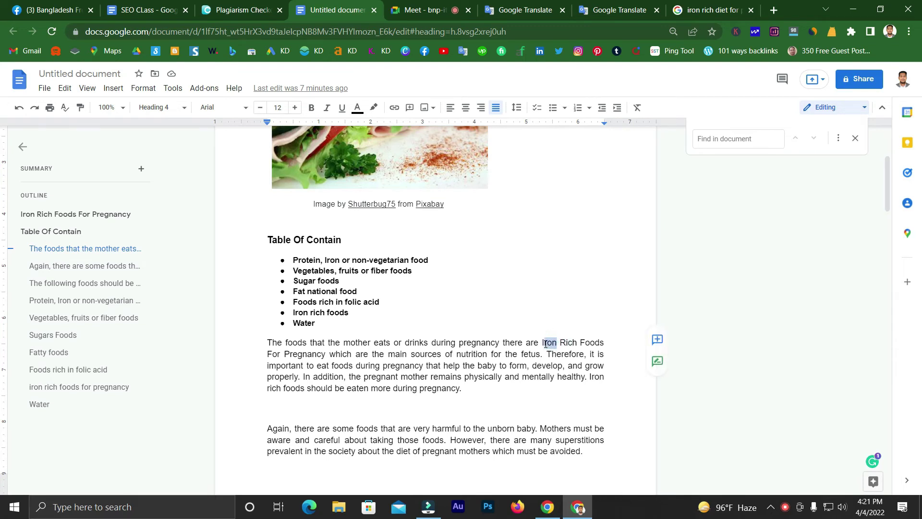
pyautogui.doubleClick(459, 342)
pyautogui.click(475, 344)
pyautogui.moveTo(551, 367); pyautogui.dragTo(532, 370)
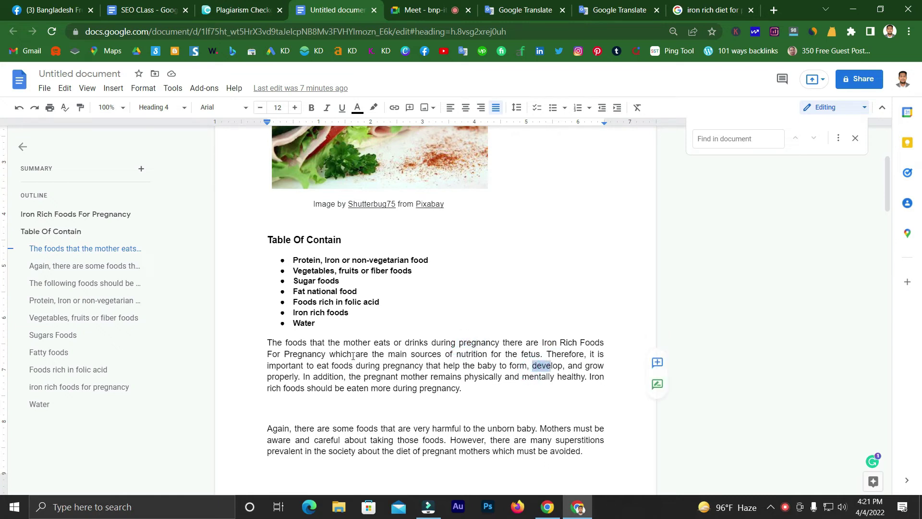
pyautogui.moveTo(581, 342); pyautogui.dragTo(599, 343)
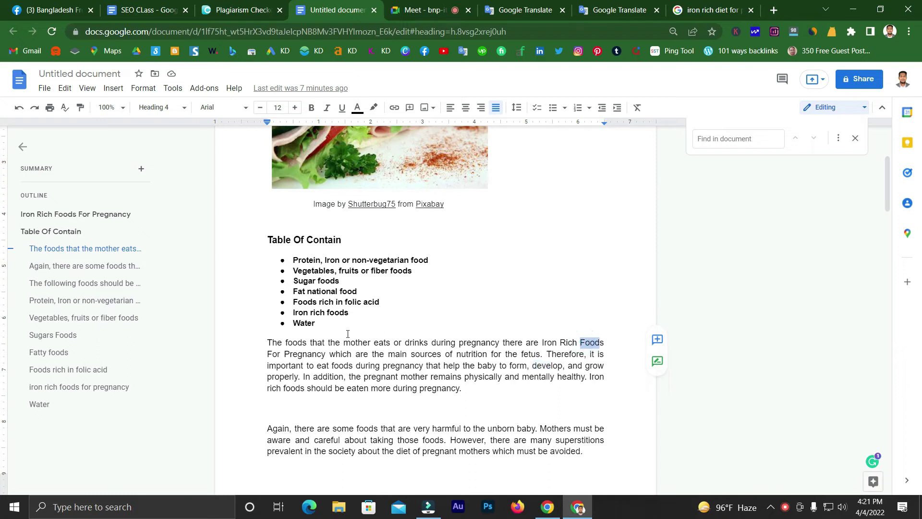
pyautogui.doubleClick(284, 341)
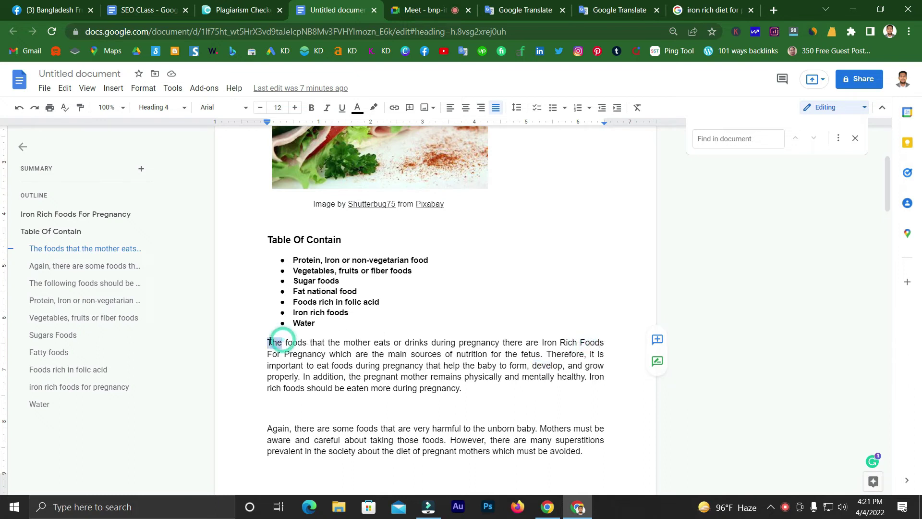
pyautogui.click(319, 364)
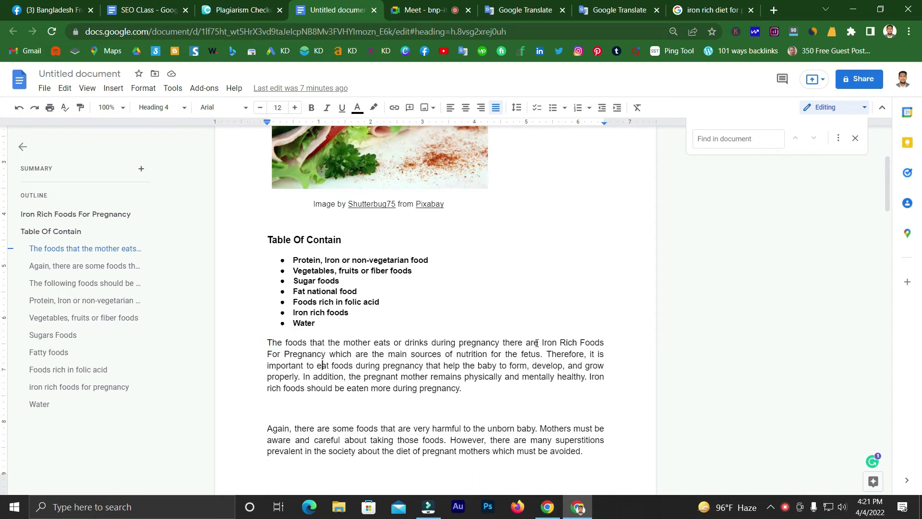
# Step: Highlight the full phrase "Iron Rich Foods For Pregnancy" in the first paragraph twice to stress the keyword's placement
pyautogui.moveTo(543, 342); pyautogui.dragTo(327, 355)
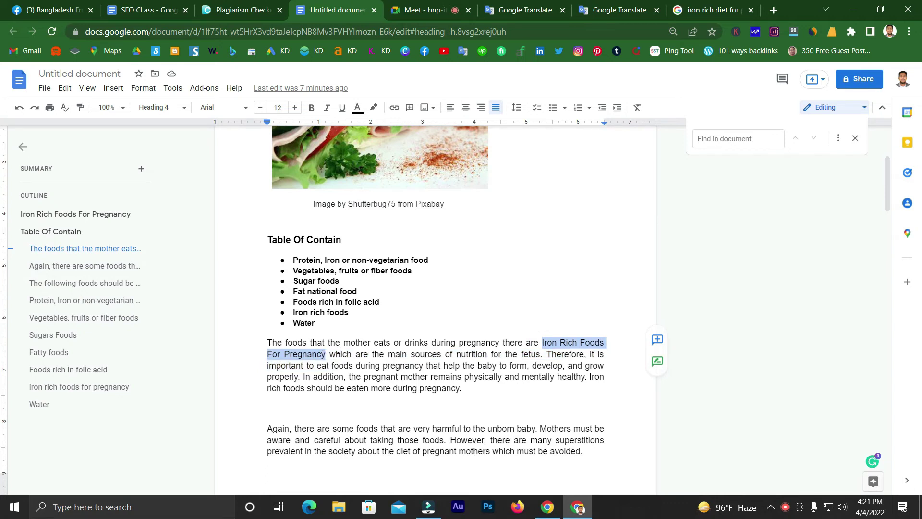
pyautogui.click(370, 365)
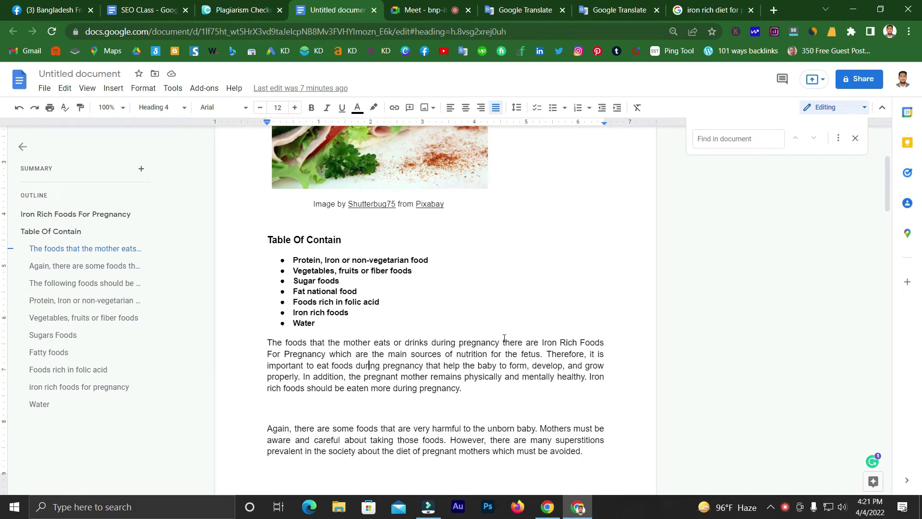
pyautogui.moveTo(542, 343); pyautogui.dragTo(326, 354)
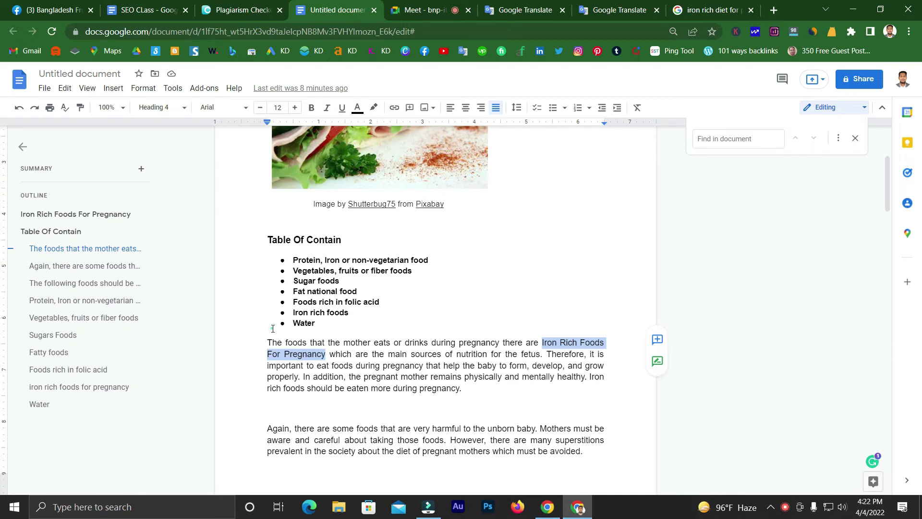
# Step: Point out the start of the keyword at "Iron" in the first paragraph and highlight the phrase again
pyautogui.click(327, 355)
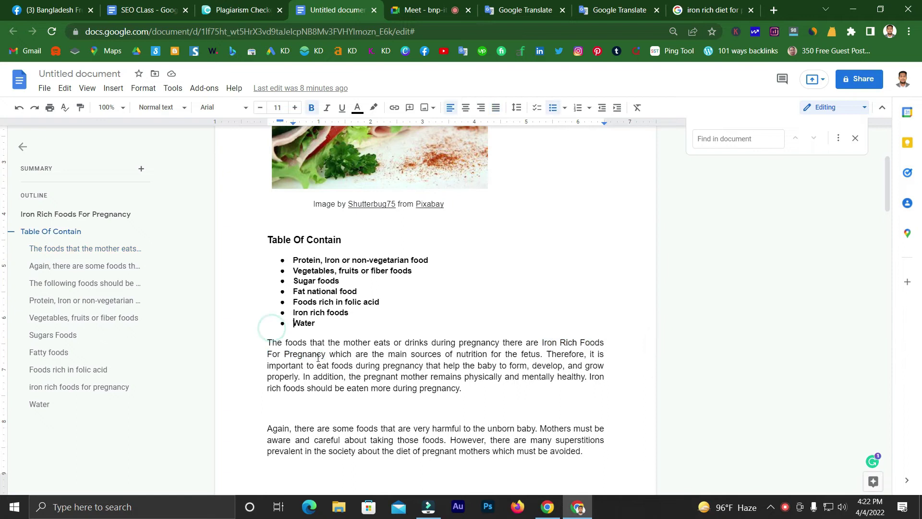
pyautogui.click(541, 340)
pyautogui.click(543, 341)
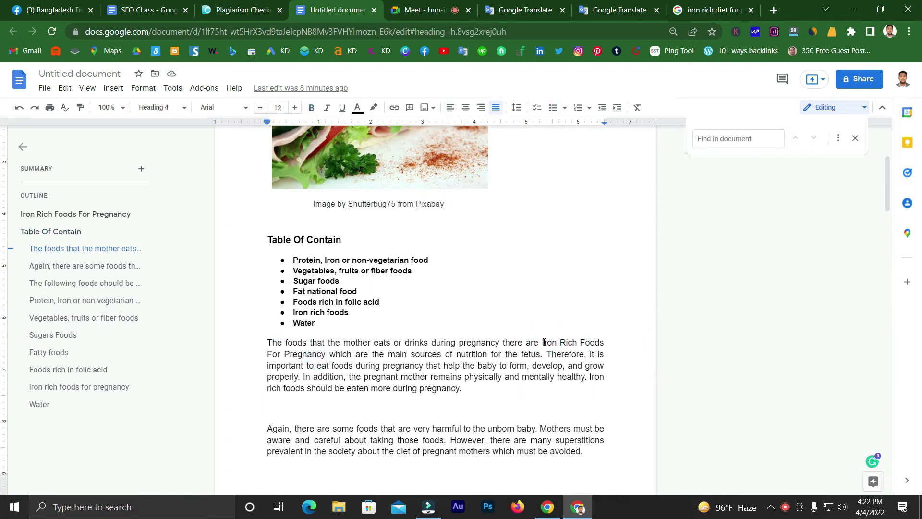
pyautogui.moveTo(545, 342); pyautogui.dragTo(284, 354)
pyautogui.click(356, 356)
# Step: Compare the main title with the first paragraph, highlighting the paragraph's opening text up to the keyword
pyautogui.scroll(-1, 357, 357)
pyautogui.scroll(4, 360, 354)
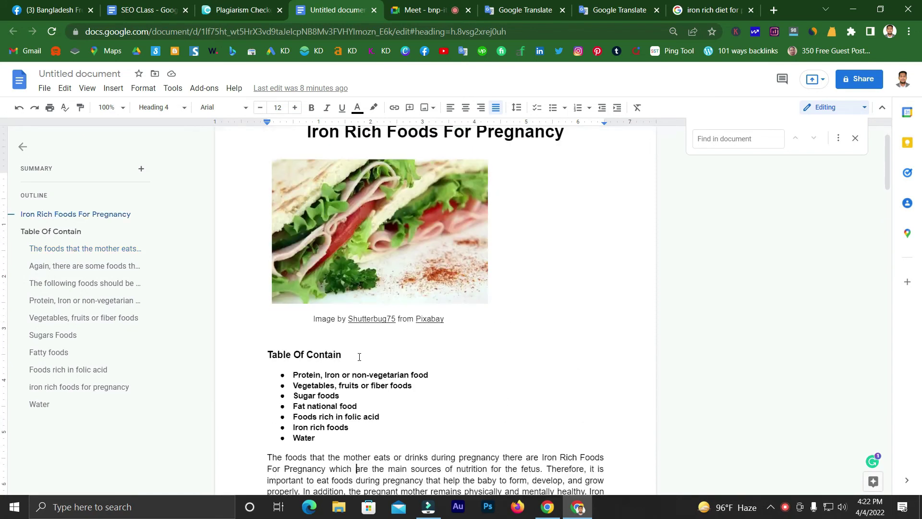
pyautogui.scroll(-2, 360, 357)
pyautogui.moveTo(271, 339); pyautogui.dragTo(354, 354)
pyautogui.scroll(3, 373, 230)
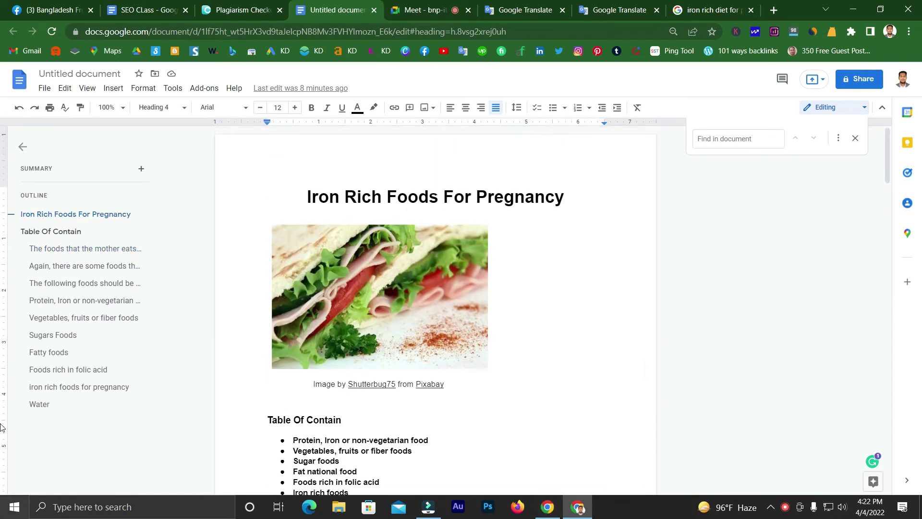
pyautogui.scroll(-2, 367, 288)
pyautogui.click(420, 427)
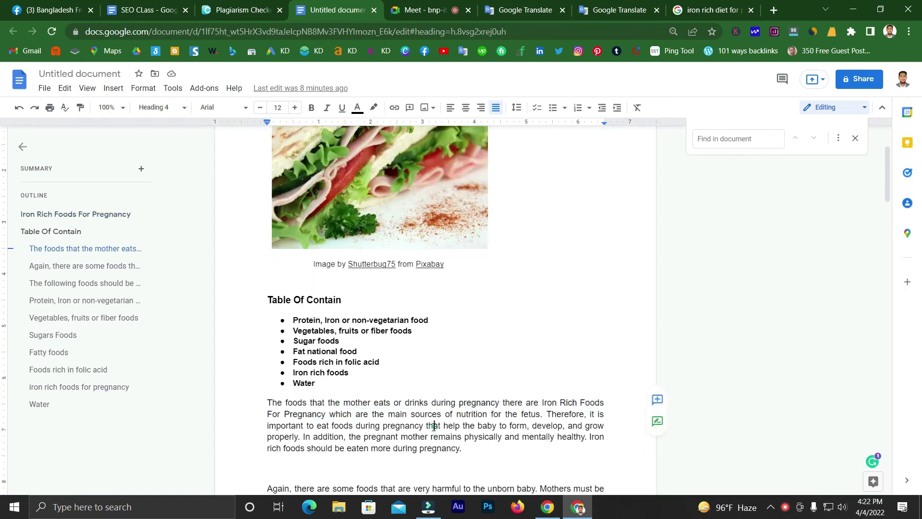
# Step: Copy "Iron Rich" from the main title and search the document for it
pyautogui.scroll(3, 422, 426)
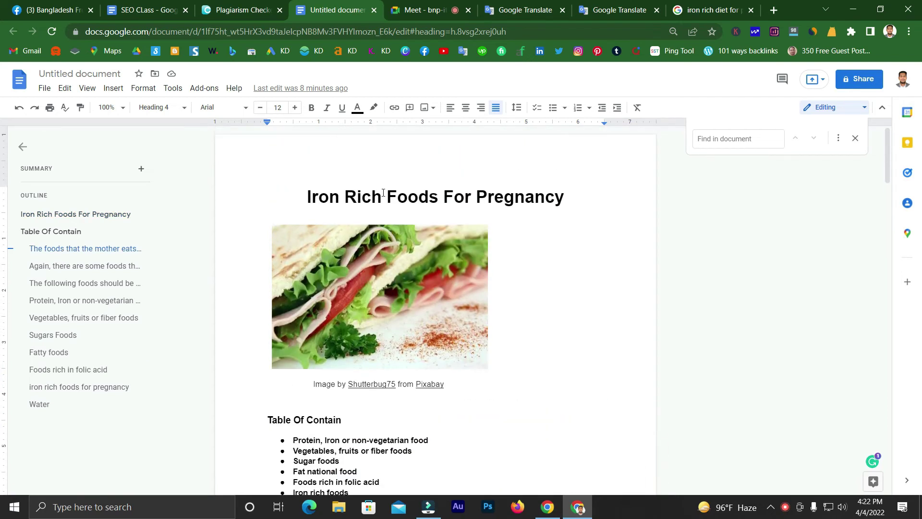
pyautogui.moveTo(383, 193); pyautogui.dragTo(306, 194)
pyautogui.hotkey('ctrl', 'c')
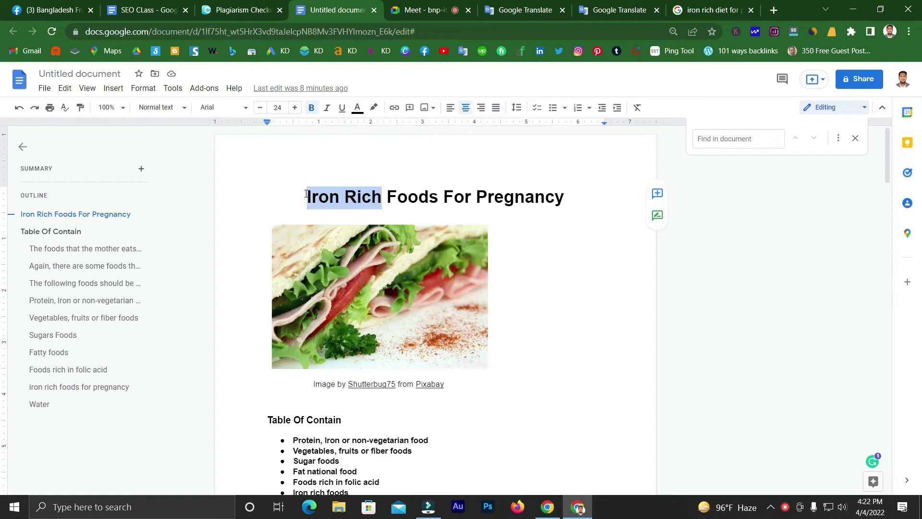
pyautogui.hotkey('ctrl', 'f')
pyautogui.scroll(-3, 292, 416)
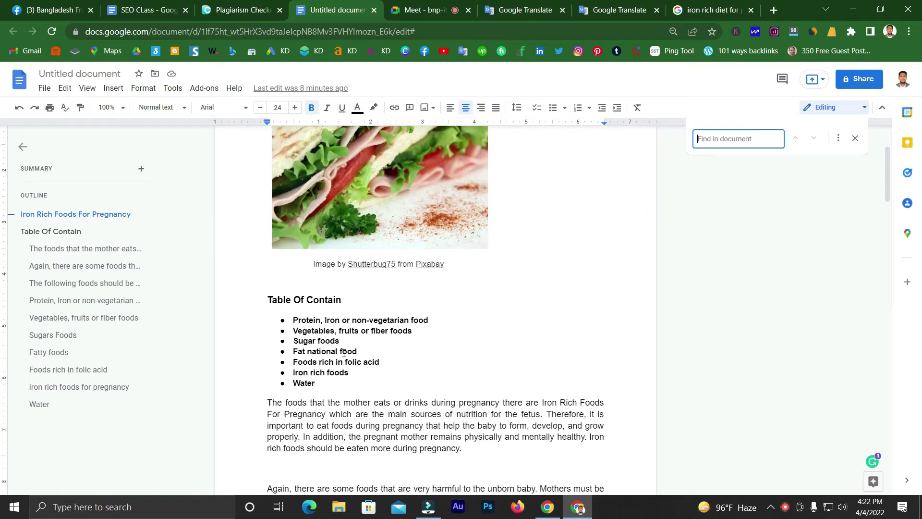
pyautogui.scroll(-8, 344, 353)
pyautogui.scroll(10, 473, 268)
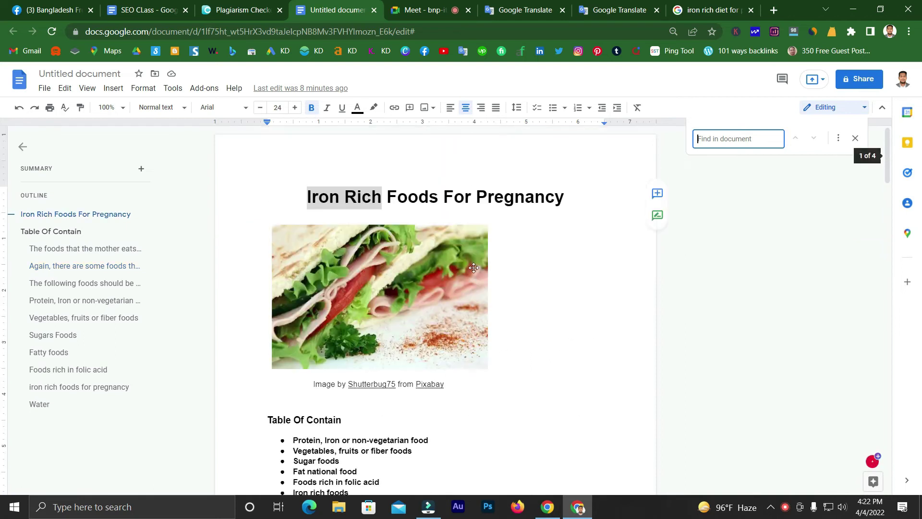
pyautogui.click(357, 185)
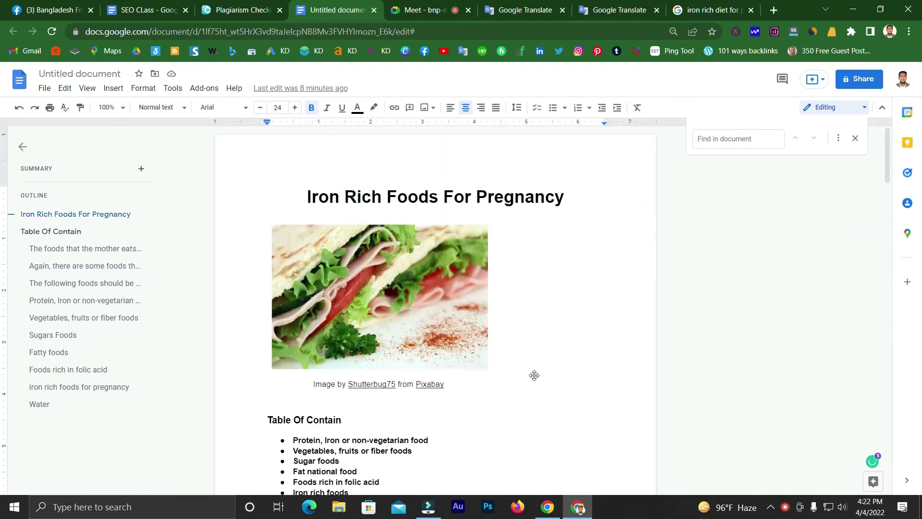
pyautogui.click(729, 139)
pyautogui.hotkey('ctrl', 'v')
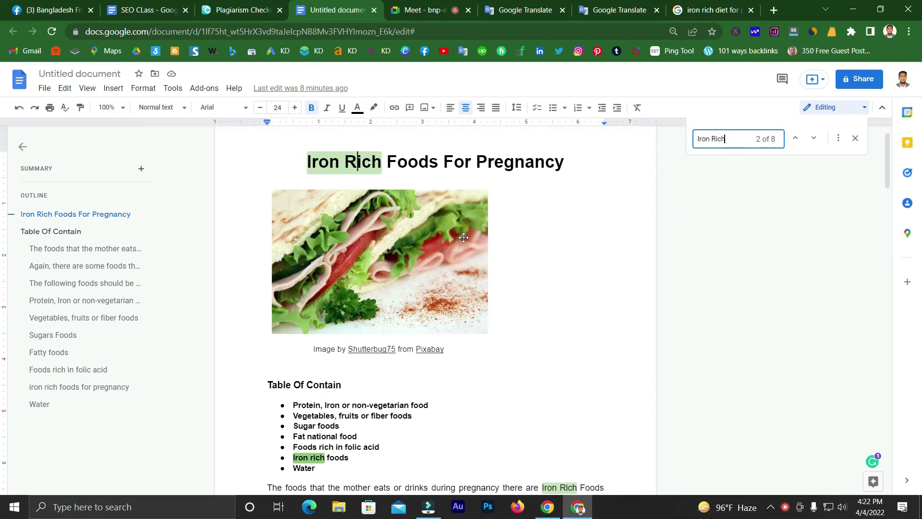
# Step: Review the highlighted "Iron Rich" matches through the article and check the Google Meet chat for replies
pyautogui.scroll(-15, 480, 230)
pyautogui.scroll(8, 504, 229)
pyautogui.scroll(10, 503, 229)
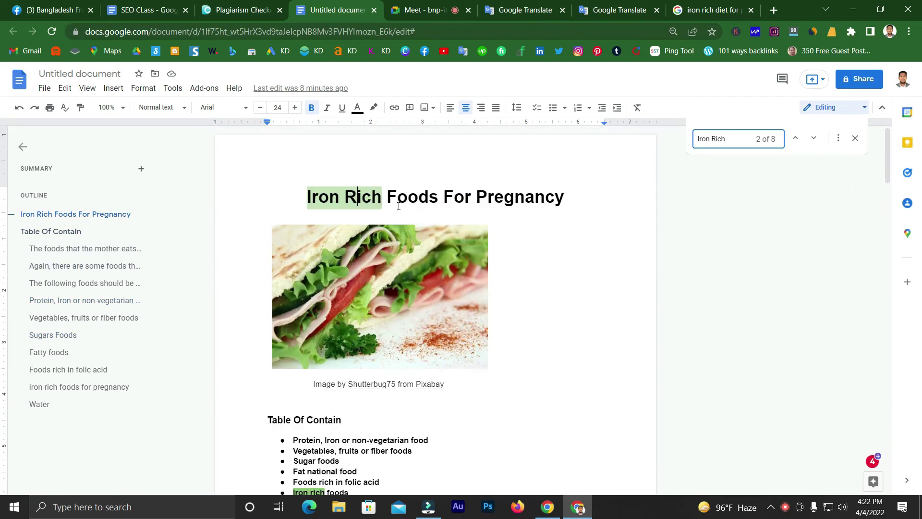
pyautogui.scroll(-4, 326, 289)
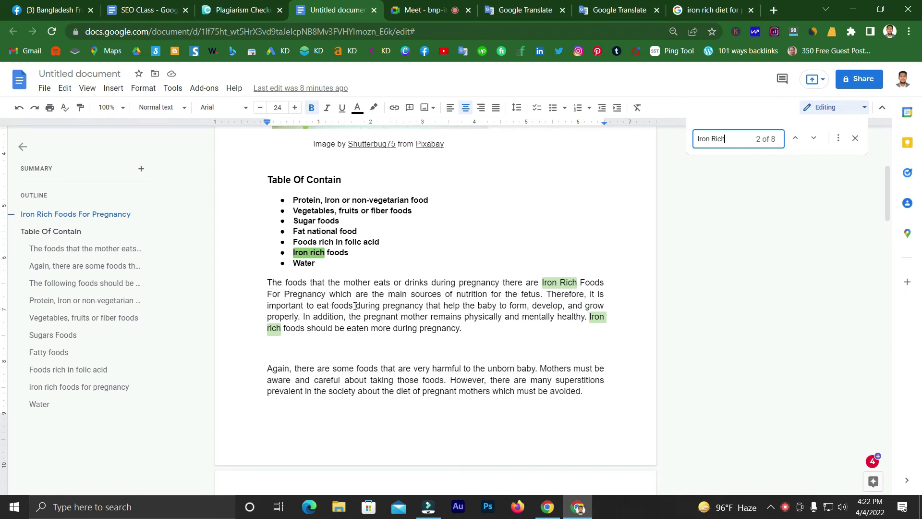
pyautogui.click(426, 7)
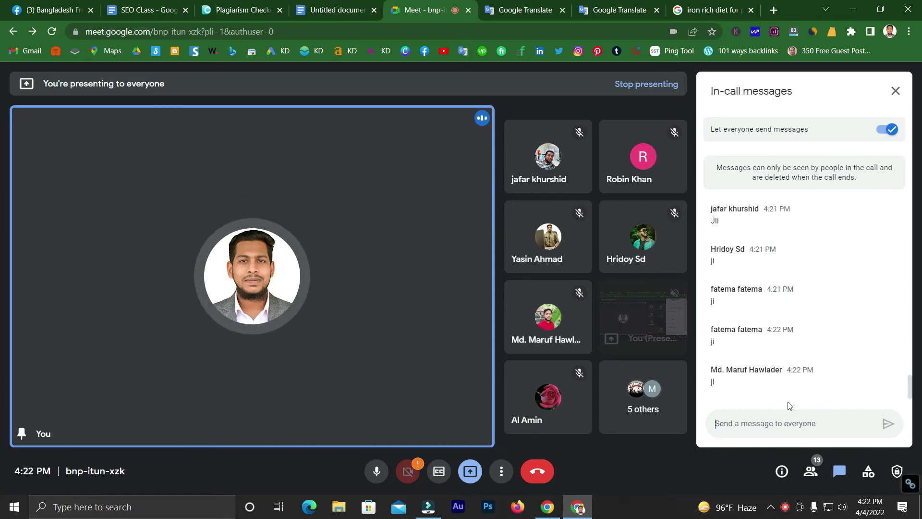
# Step: Return to the Google Docs article and search it for the title word "Foods", reviewing matches in the contents list and introduction
pyautogui.click(334, 10)
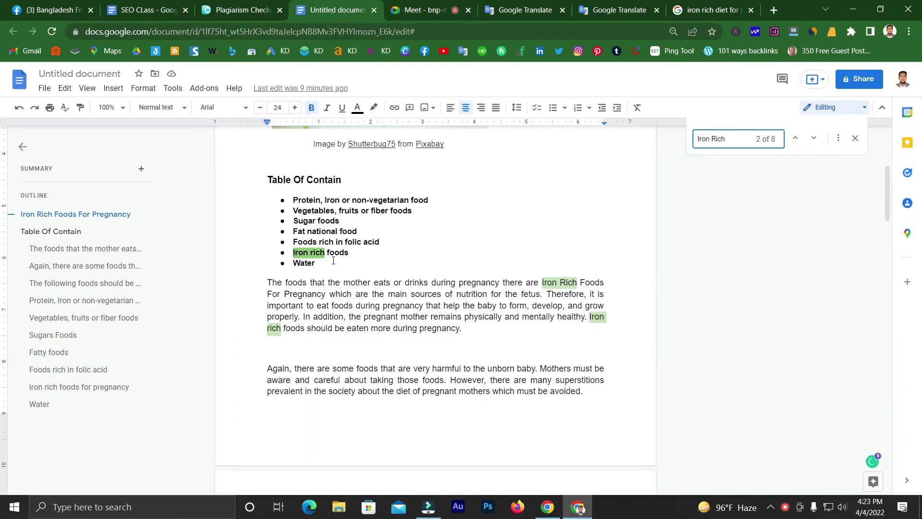
pyautogui.scroll(5, 332, 259)
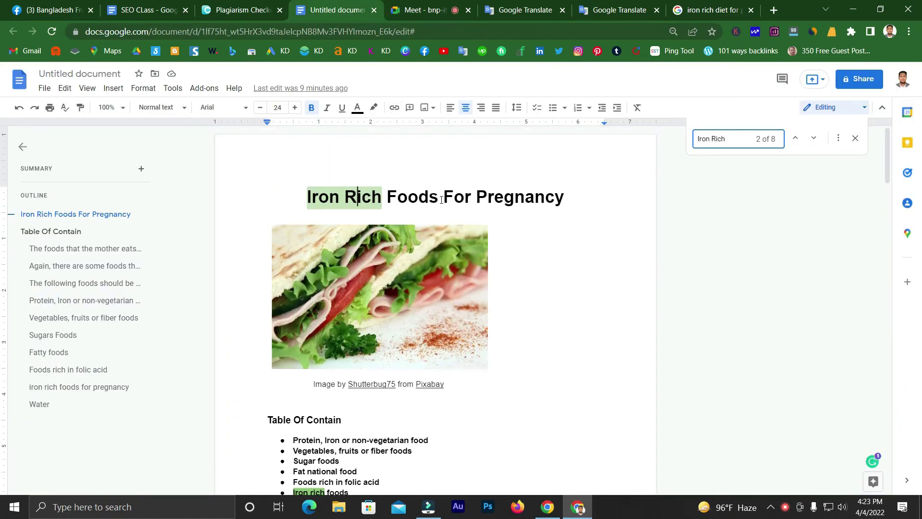
pyautogui.moveTo(442, 200); pyautogui.dragTo(387, 197)
pyautogui.hotkey('ctrl', 'c')
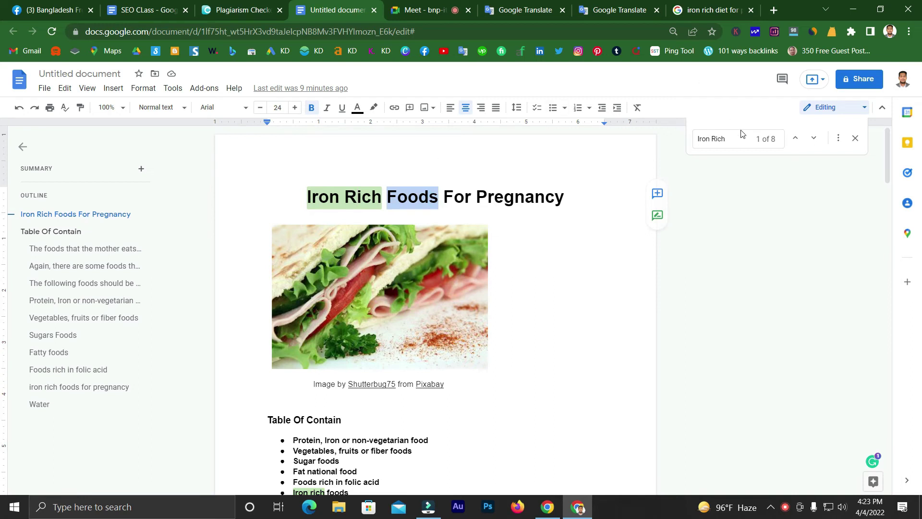
pyautogui.moveTo(742, 136); pyautogui.dragTo(690, 142)
pyautogui.hotkey('ctrl', 'v')
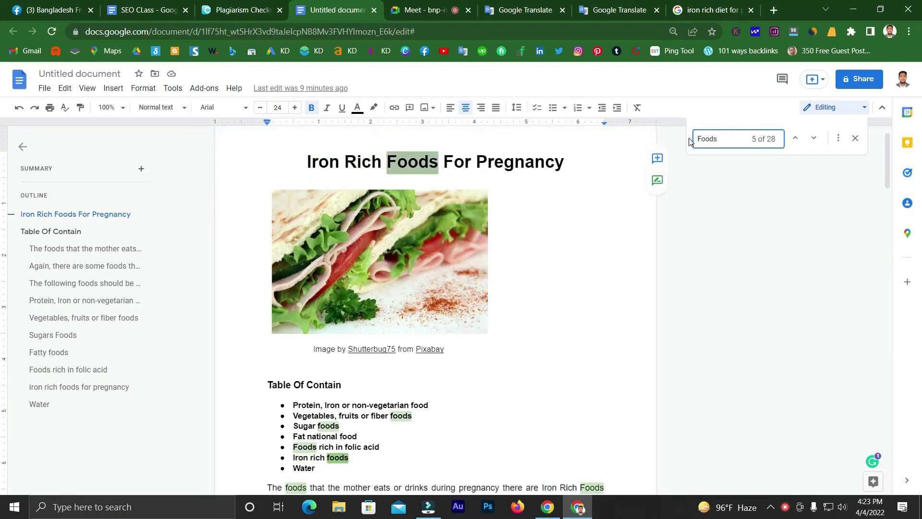
pyautogui.press('Return')
pyautogui.scroll(-3, 490, 250)
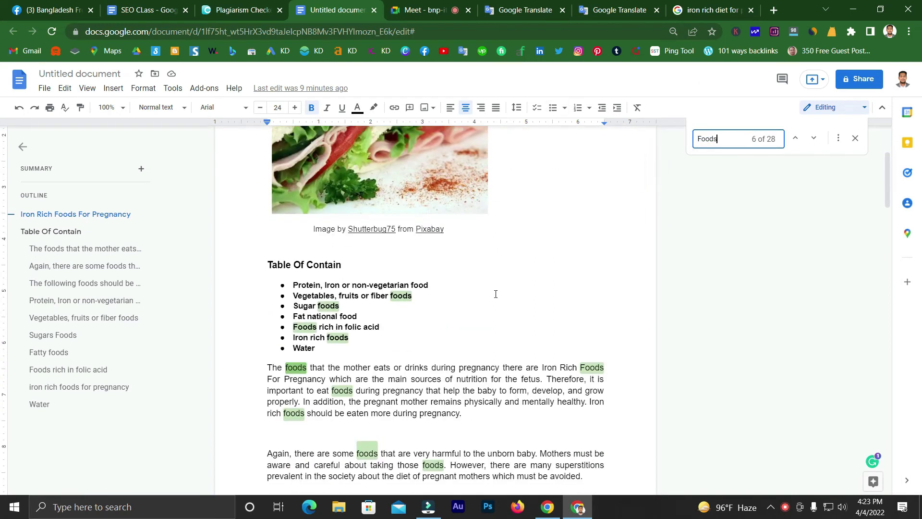
pyautogui.scroll(-3, 496, 294)
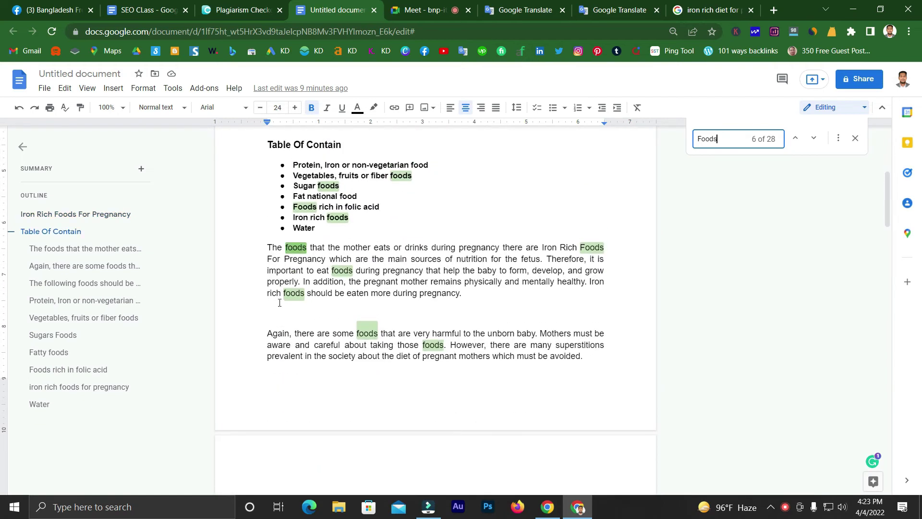
# Step: Examine the "Foods" matches in the two introductory paragraphs and at the start of the second page
pyautogui.moveTo(268, 246); pyautogui.dragTo(577, 355)
pyautogui.click(418, 333)
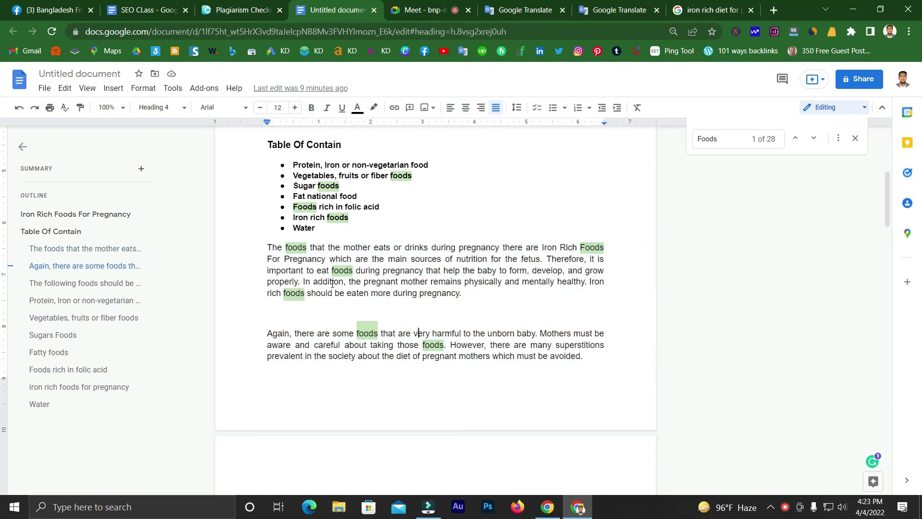
pyautogui.scroll(-4, 355, 334)
pyautogui.scroll(5, 330, 323)
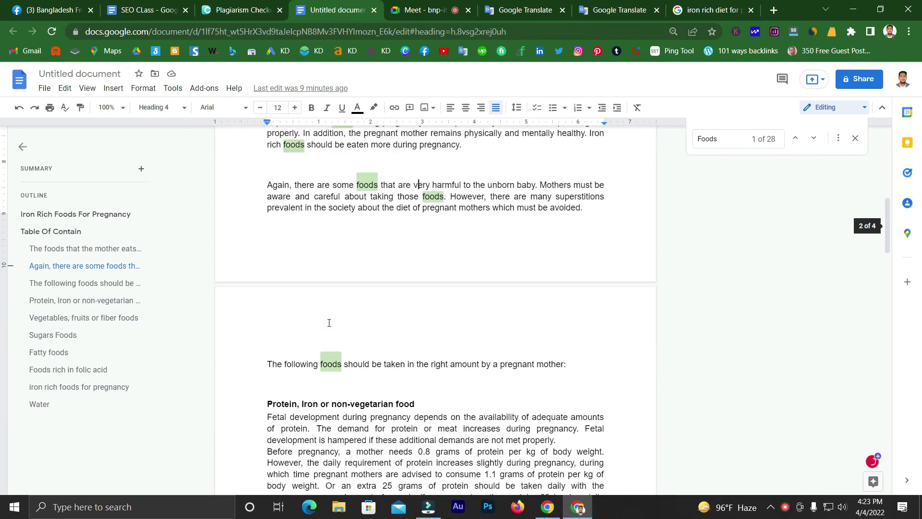
pyautogui.scroll(-3, 302, 309)
# Step: Switch to Google Meet and review the chat replies and the full list of participants
pyautogui.click(423, 10)
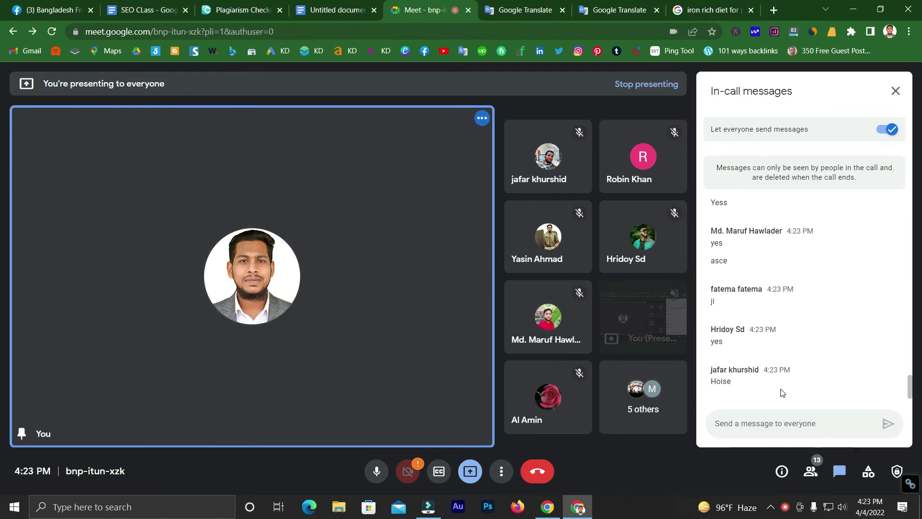
pyautogui.click(811, 472)
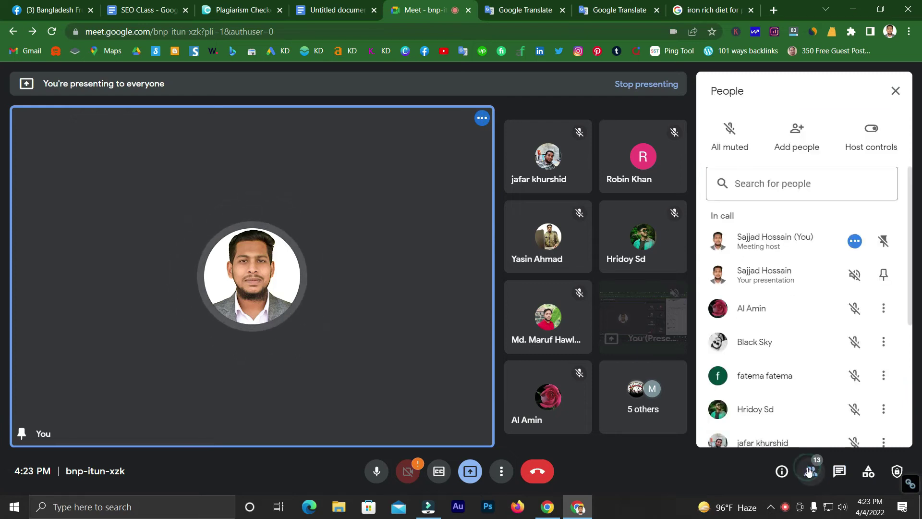
pyautogui.scroll(-1, 759, 368)
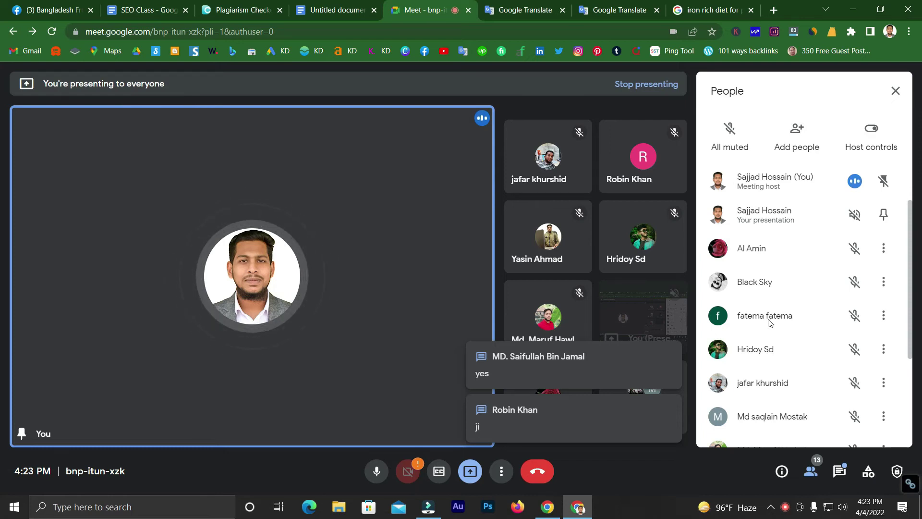
pyautogui.scroll(-3, 769, 319)
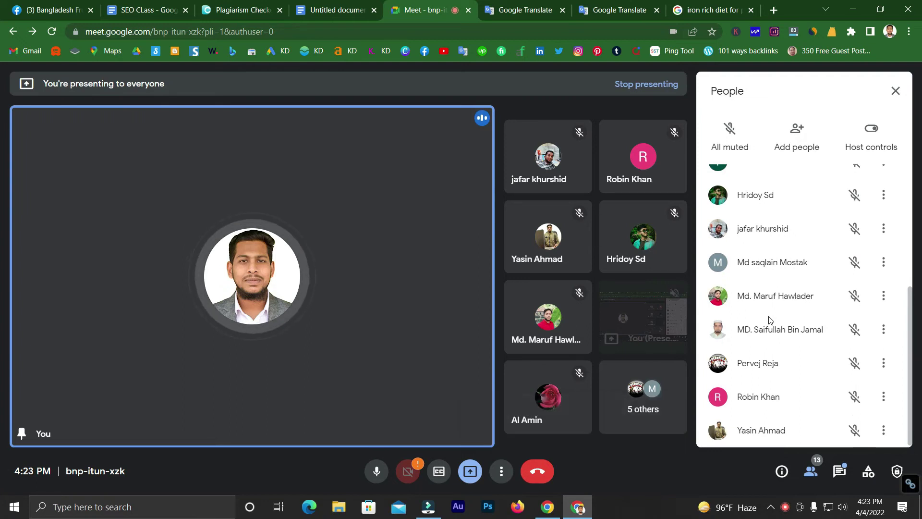
pyautogui.click(840, 470)
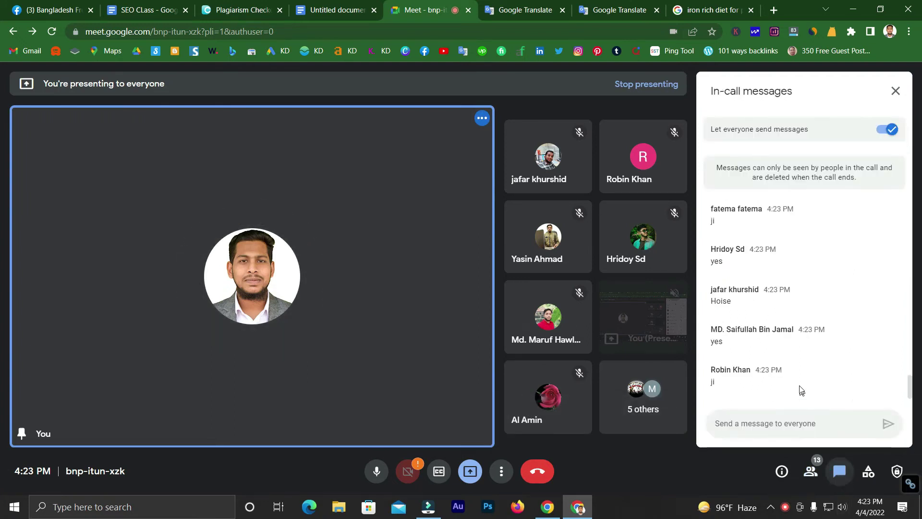
# Step: Return to the Google Docs article and search it for the title word "Pregnancy", reviewing the matches in the introduction
pyautogui.click(332, 10)
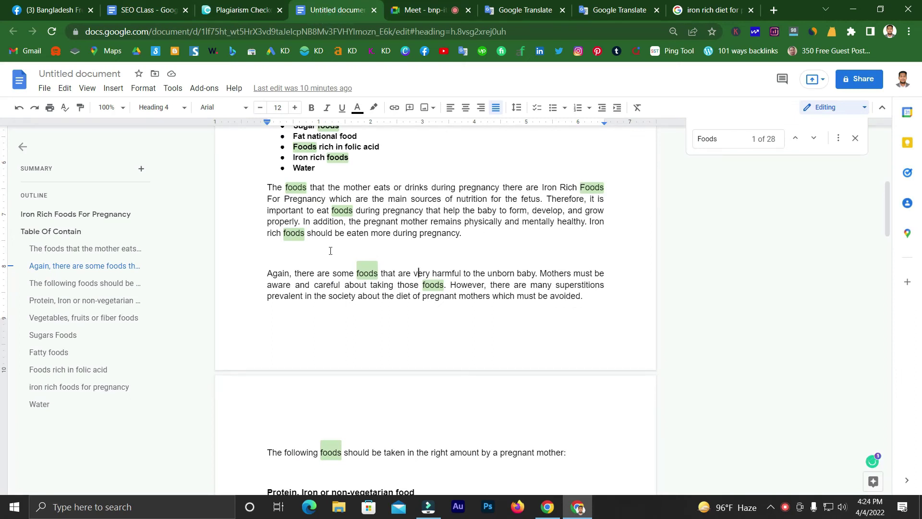
pyautogui.scroll(7, 557, 275)
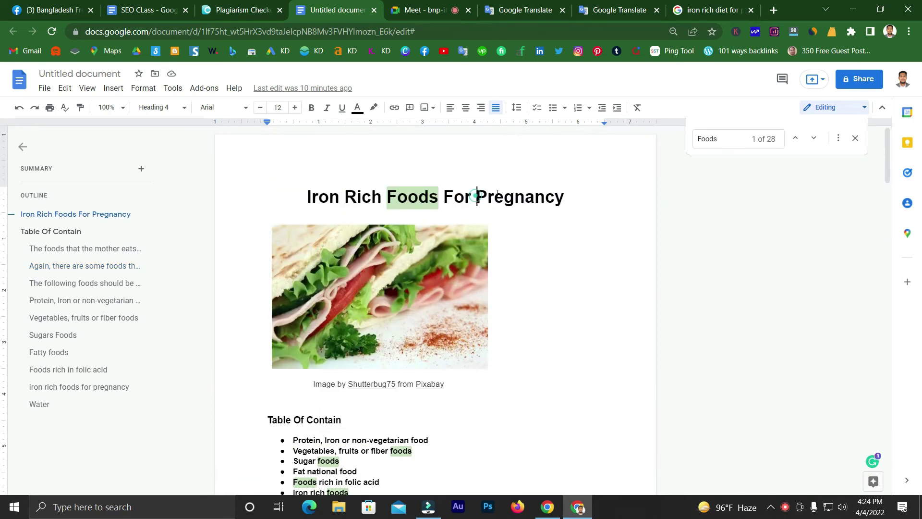
pyautogui.moveTo(476, 200); pyautogui.dragTo(567, 196)
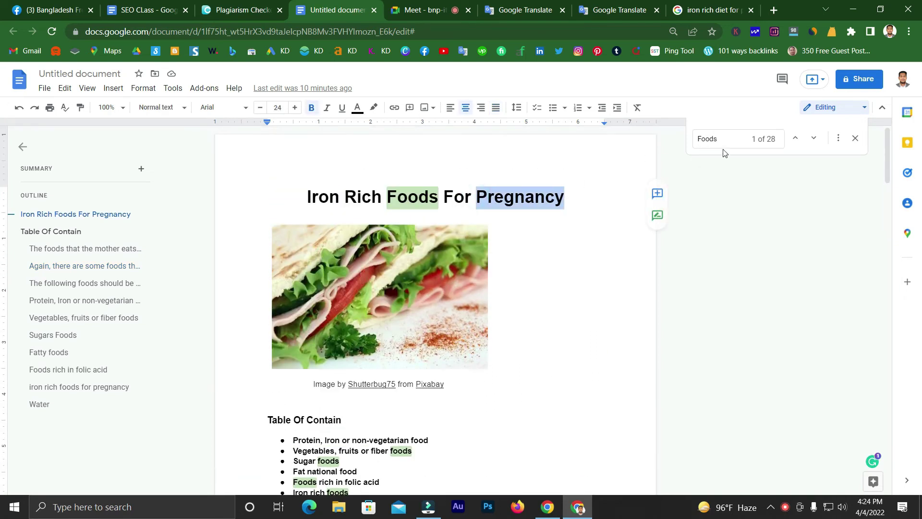
pyautogui.hotkey('ctrl', 'f')
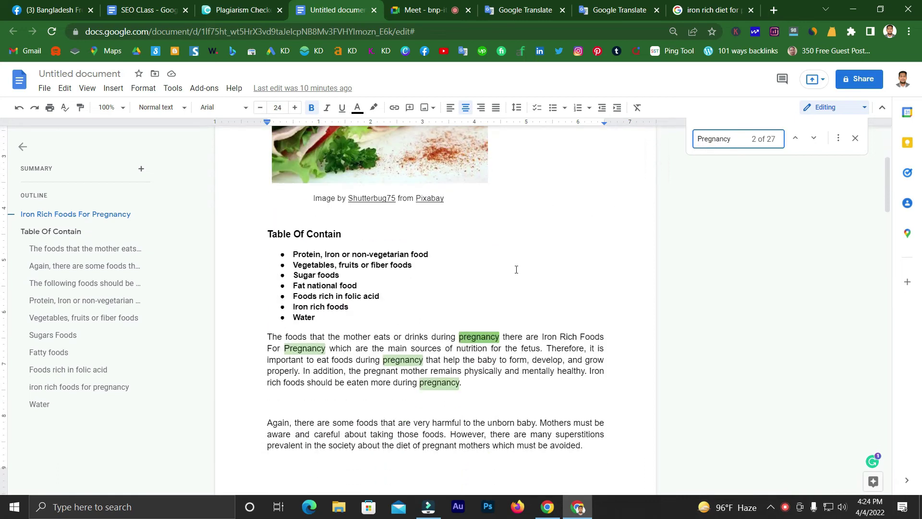
pyautogui.scroll(-4, 441, 383)
pyautogui.scroll(3, 381, 321)
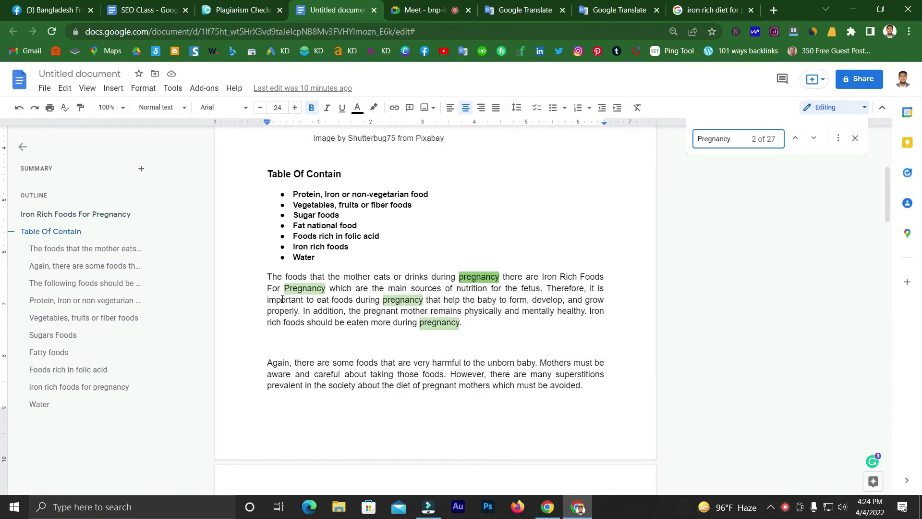
pyautogui.scroll(3, 491, 283)
# Step: Check the Google Meet chat for new replies and return to the Google Docs article
pyautogui.click(435, 10)
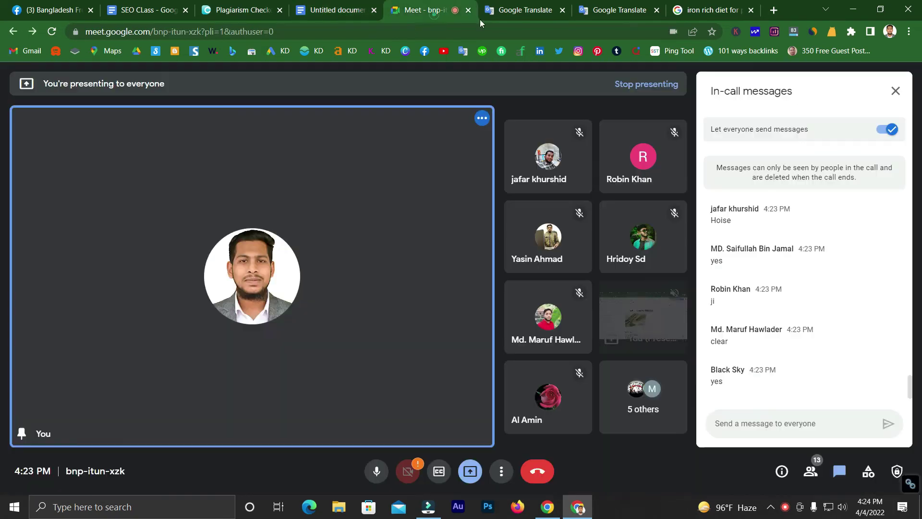
pyautogui.click(730, 421)
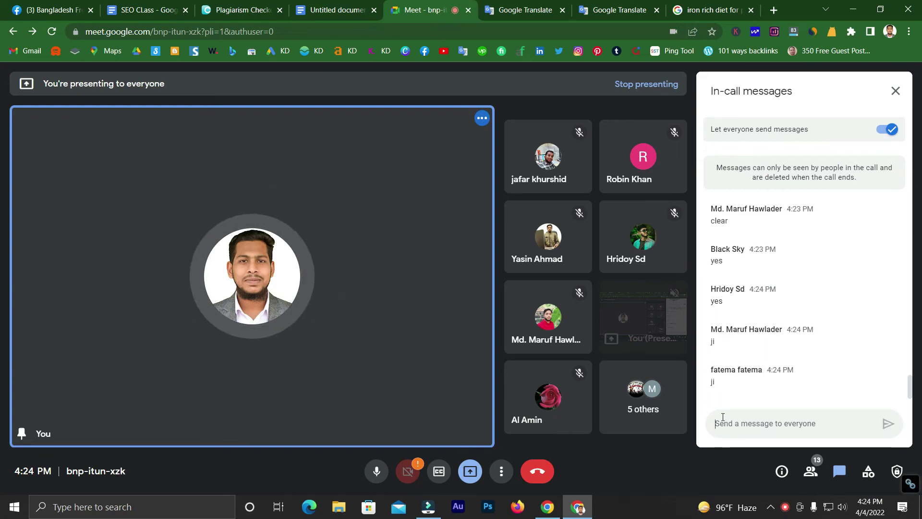
pyautogui.click(347, 8)
# Step: Go back to the "Pregnancy" match in the article title and close the document search
pyautogui.scroll(-10, 358, 249)
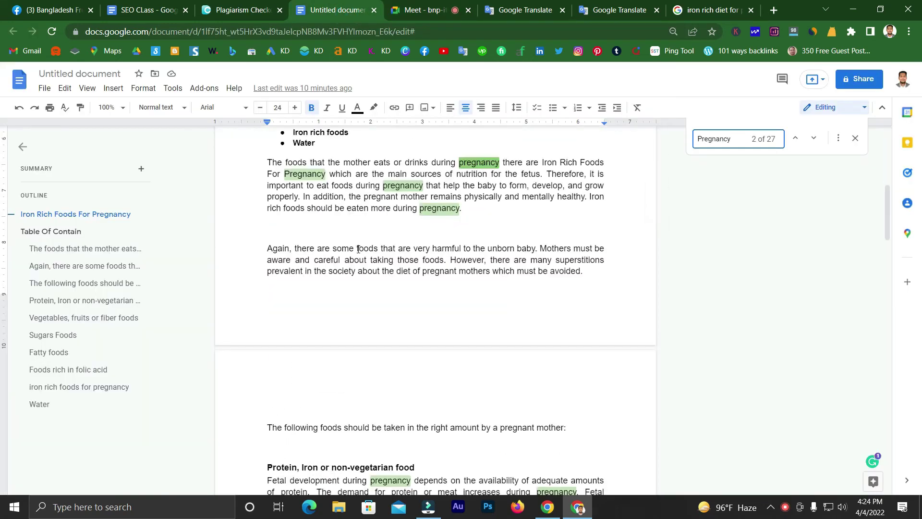
pyautogui.hotkey('shift', 'Return')
pyautogui.click(334, 203)
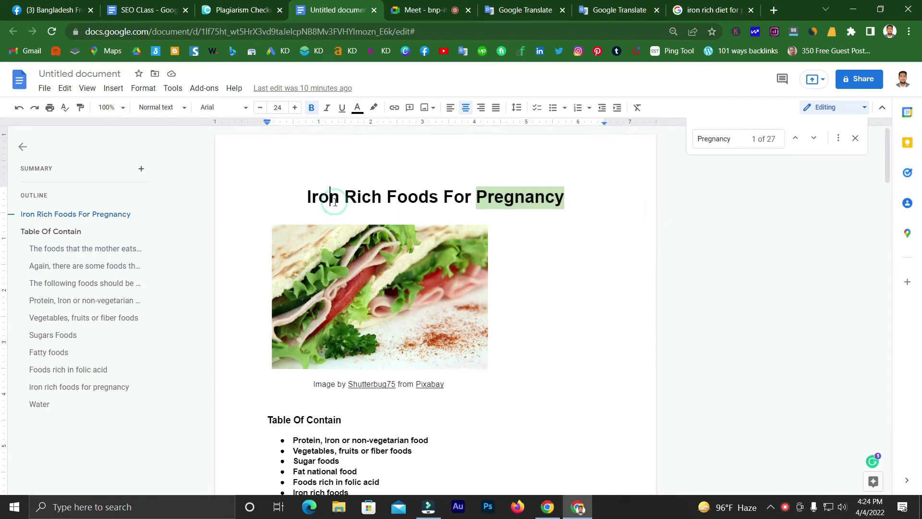
pyautogui.click(856, 139)
# Step: Examine how the keyword phrase "Iron Rich Foods For Pregnancy" is used within the first introductory paragraph
pyautogui.scroll(-5, 495, 240)
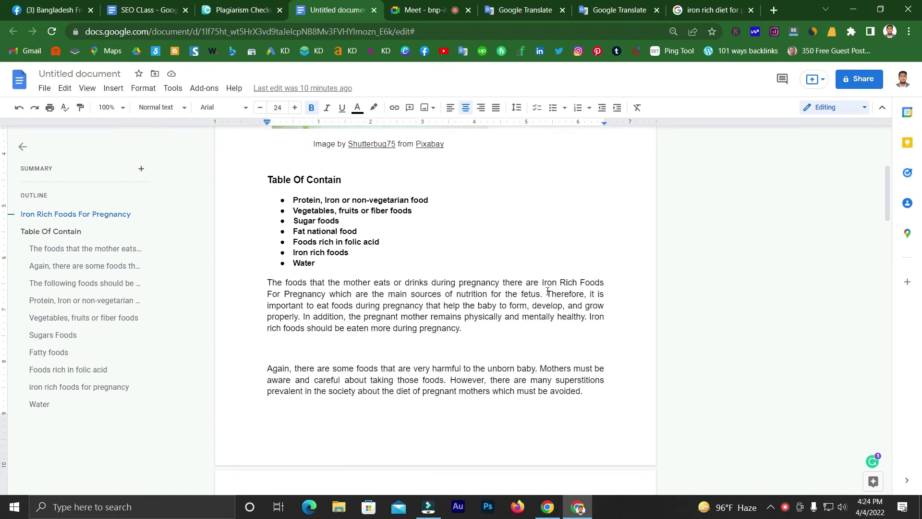
pyautogui.moveTo(543, 282); pyautogui.dragTo(323, 294)
pyautogui.click(326, 294)
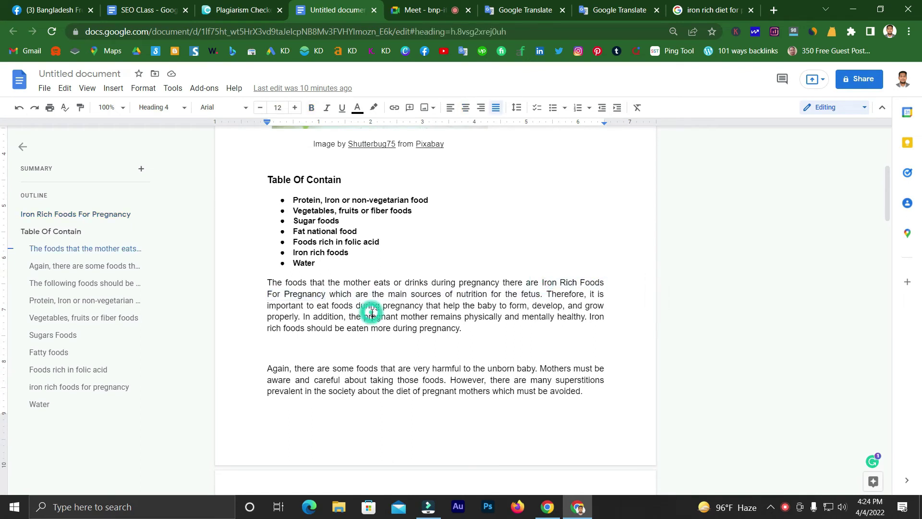
pyautogui.scroll(1, 372, 312)
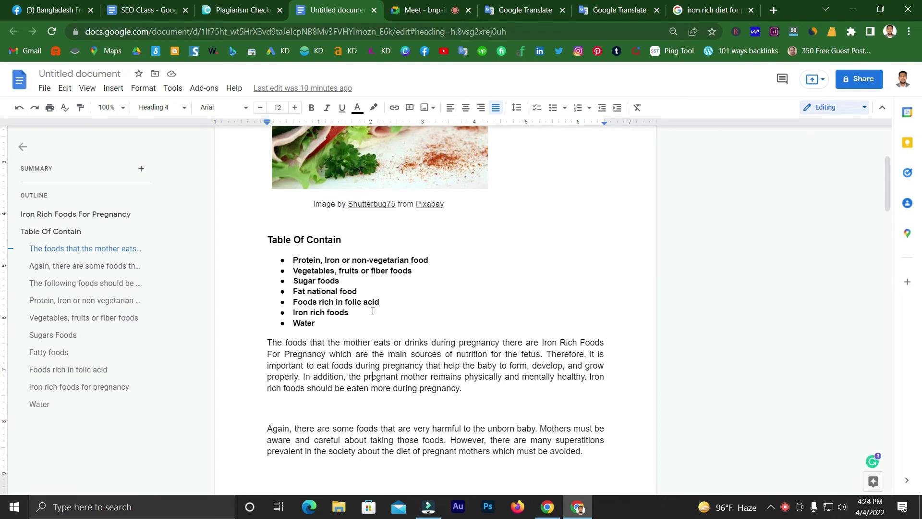
pyautogui.moveTo(412, 355); pyautogui.dragTo(423, 366)
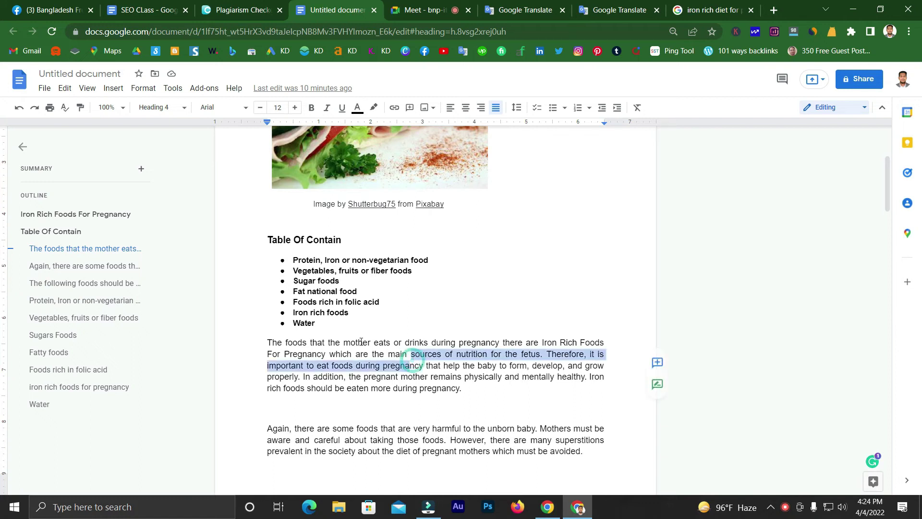
pyautogui.click(356, 342)
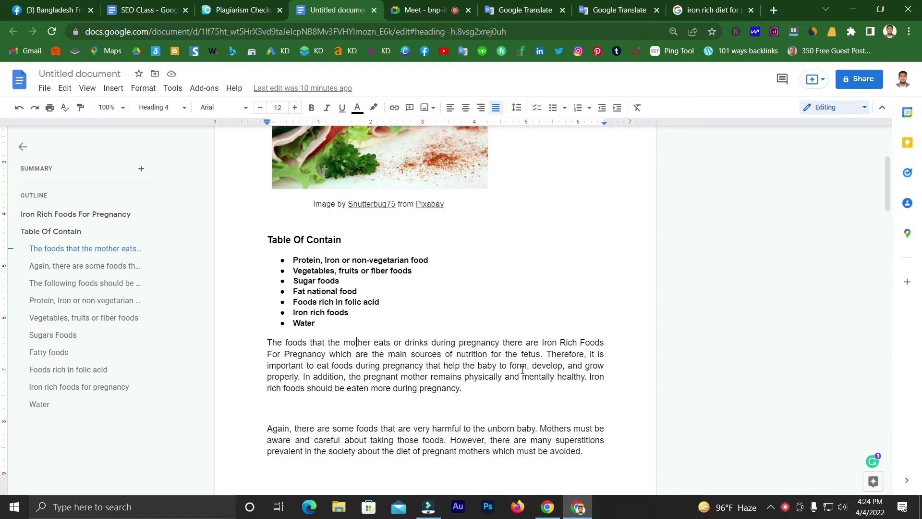
# Step: Search the article for "Iron Rich" from the title and review the matches down to the last page
pyautogui.scroll(4, 435, 347)
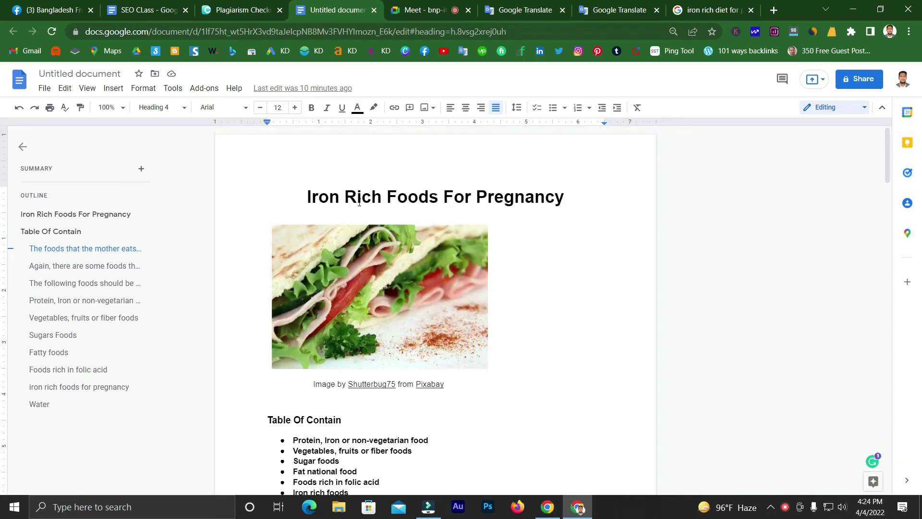
pyautogui.moveTo(382, 196); pyautogui.dragTo(297, 196)
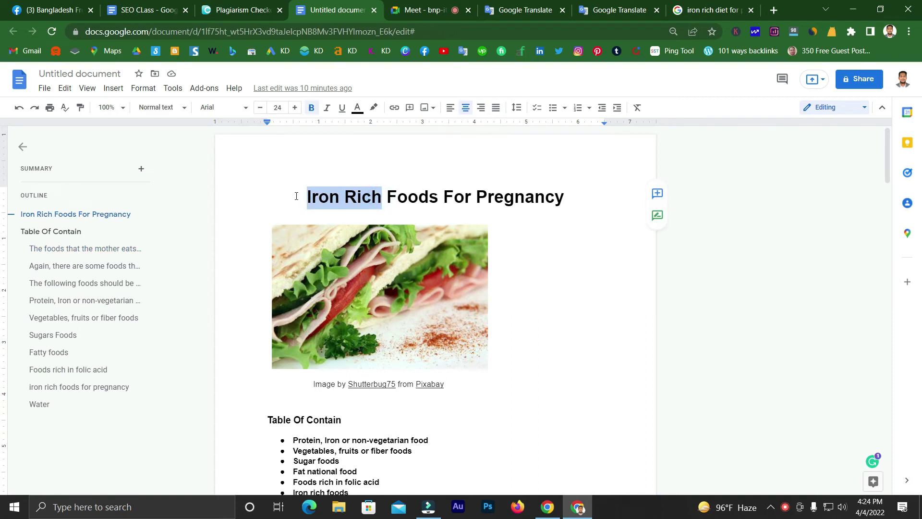
pyautogui.hotkey('ctrl', 'f')
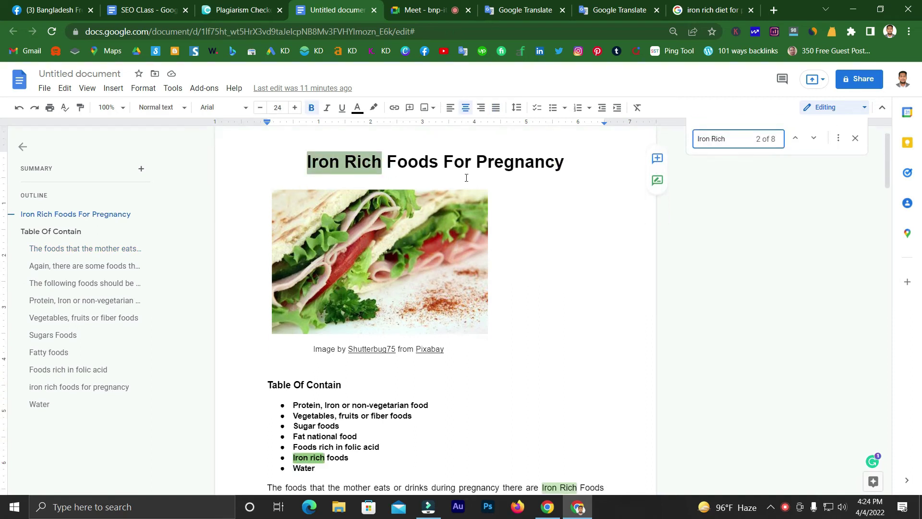
pyautogui.scroll(-20, 404, 285)
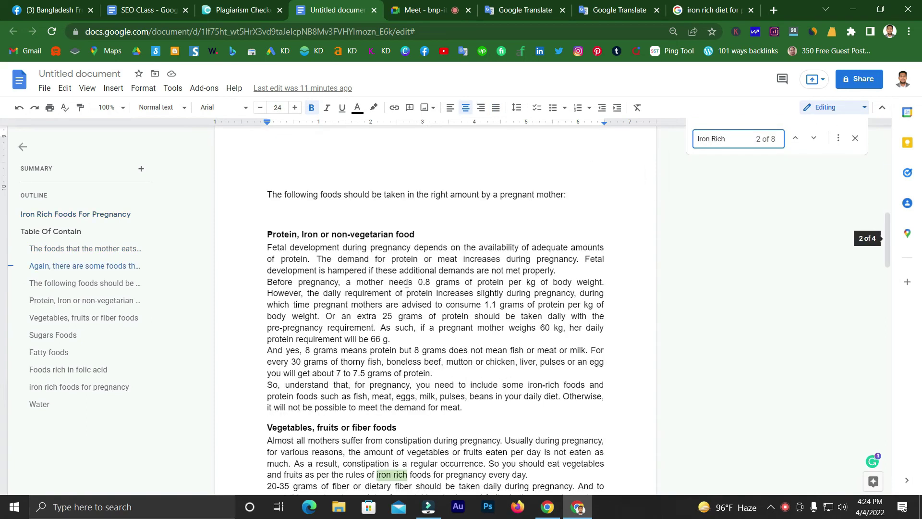
pyautogui.scroll(-3, 405, 286)
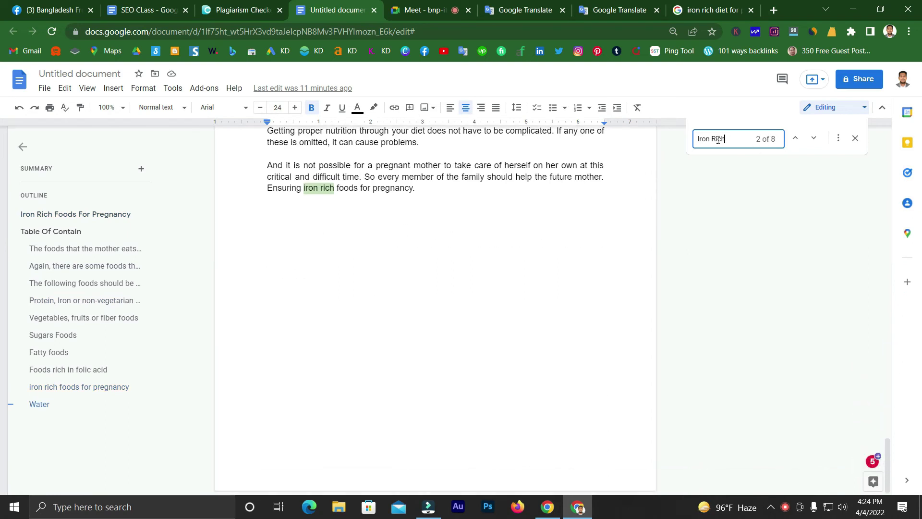
# Step: Search the article separately for the title words "Rich", "iron" and "foods"
pyautogui.moveTo(713, 140); pyautogui.dragTo(691, 142)
pyautogui.press('BackSpace')
pyautogui.hotkey('ctrl', 'a')
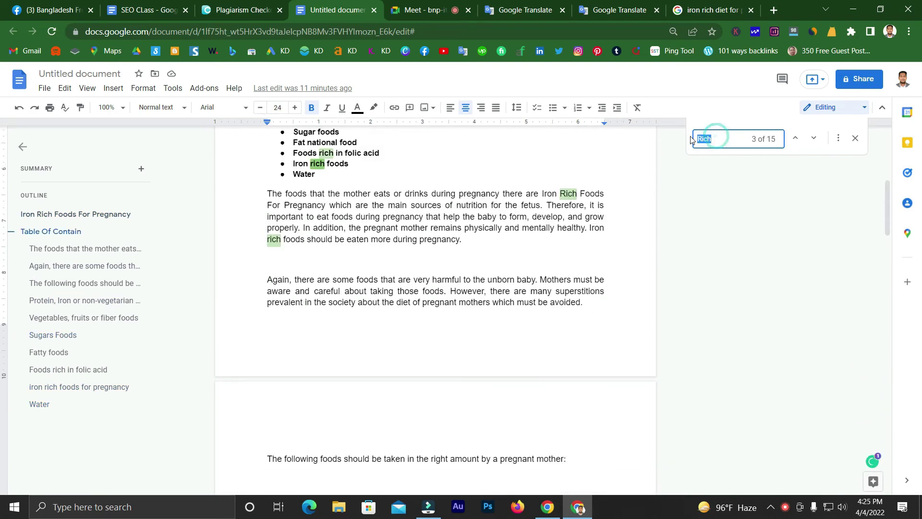
pyautogui.write('iron')
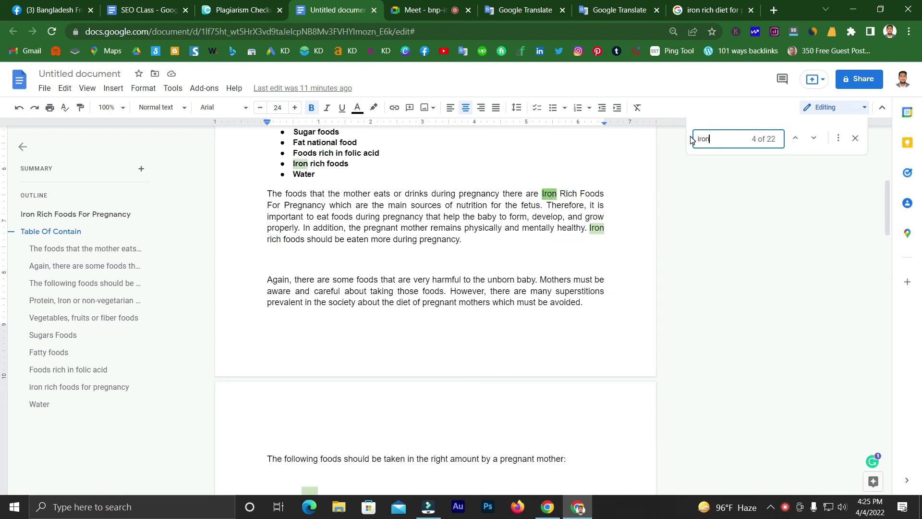
pyautogui.hotkey('ctrl', 'a')
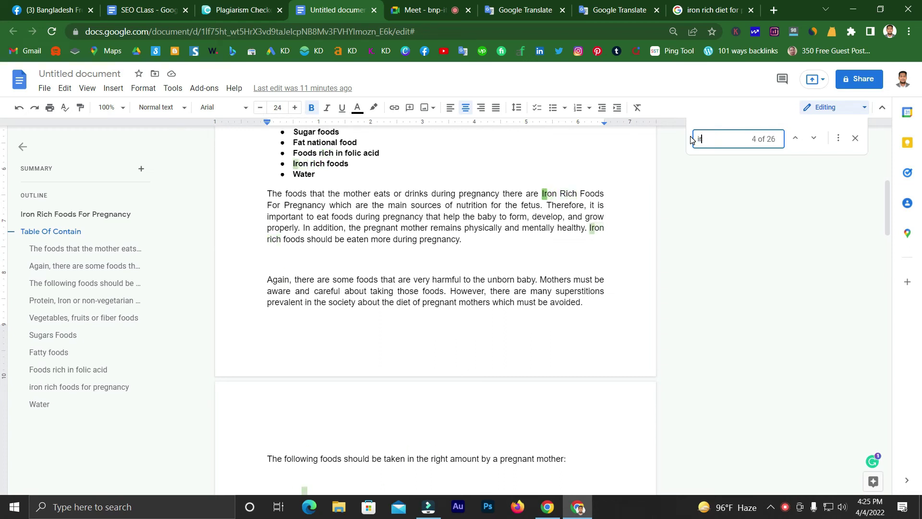
pyautogui.press('BackSpace')
pyautogui.write('foods')
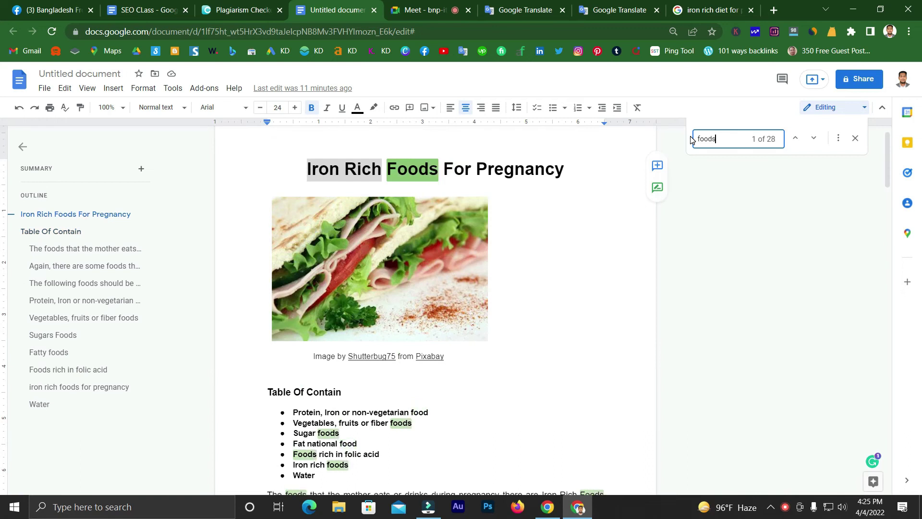
# Step: Search the article for "pregnancy" and close the document search at the match in the title
pyautogui.doubleClick(732, 138)
pyautogui.write('p')
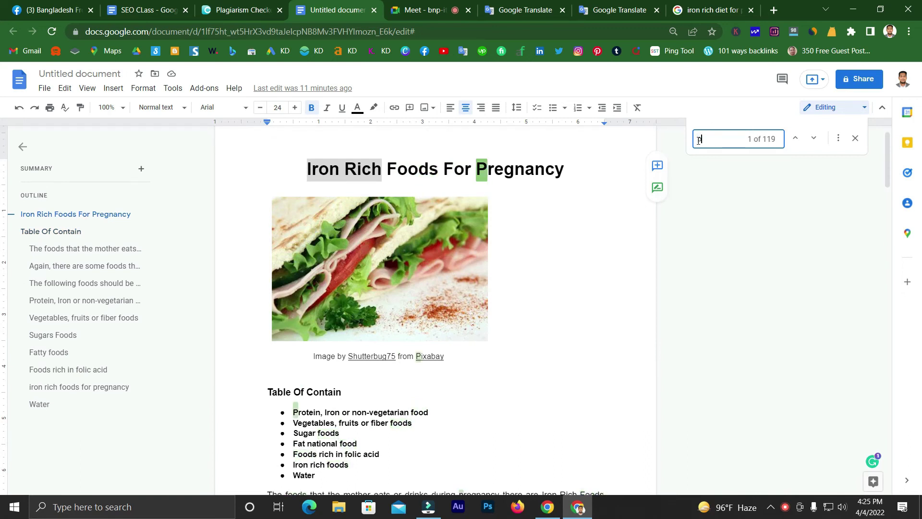
pyautogui.write('regnancy')
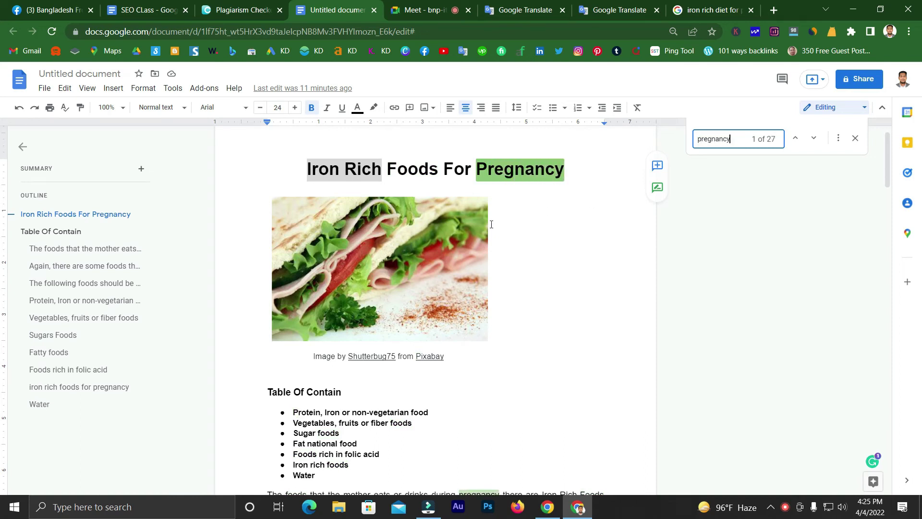
pyautogui.scroll(1, 491, 224)
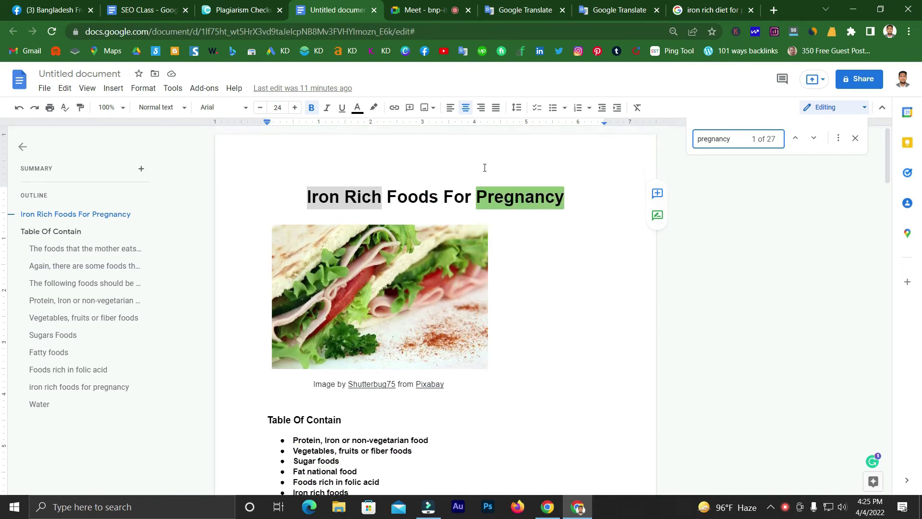
pyautogui.click(854, 141)
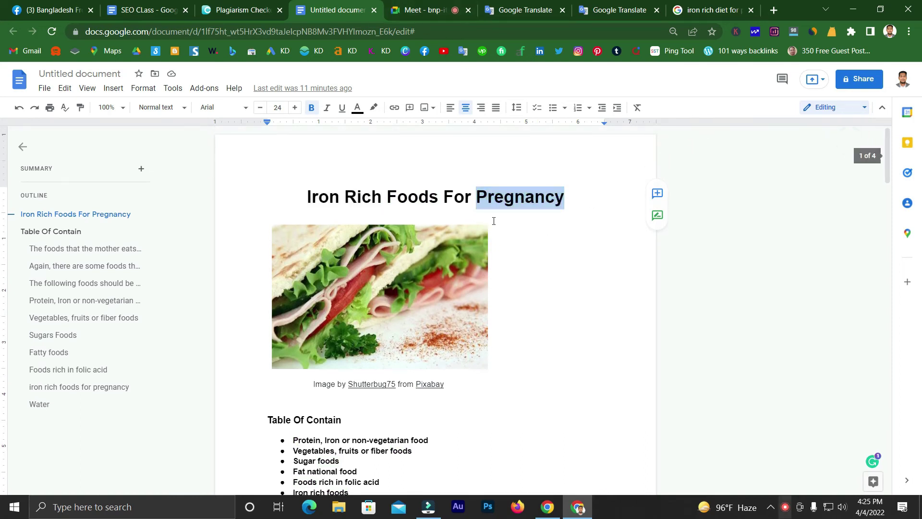
# Step: Check the Google Meet chat for replies and skim the Google Docs article from the title through its food sections
pyautogui.click(423, 10)
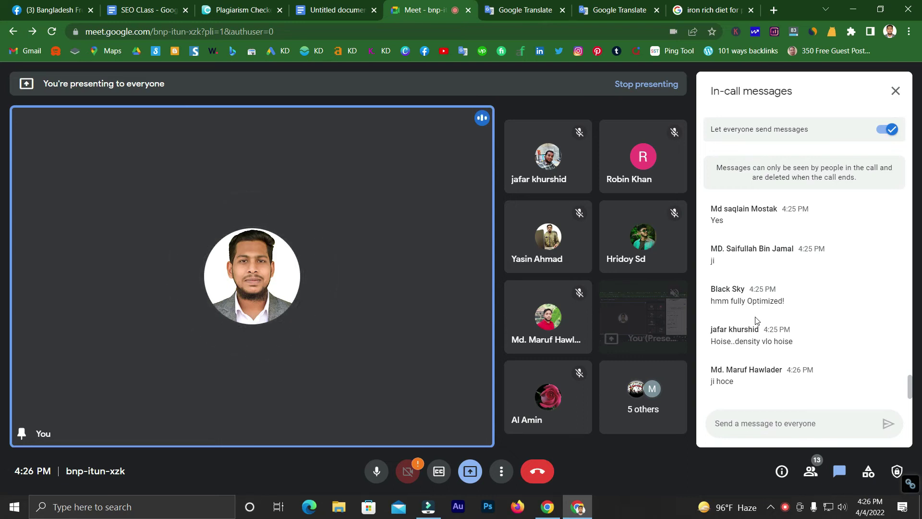
pyautogui.click(320, 9)
pyautogui.scroll(-10, 375, 323)
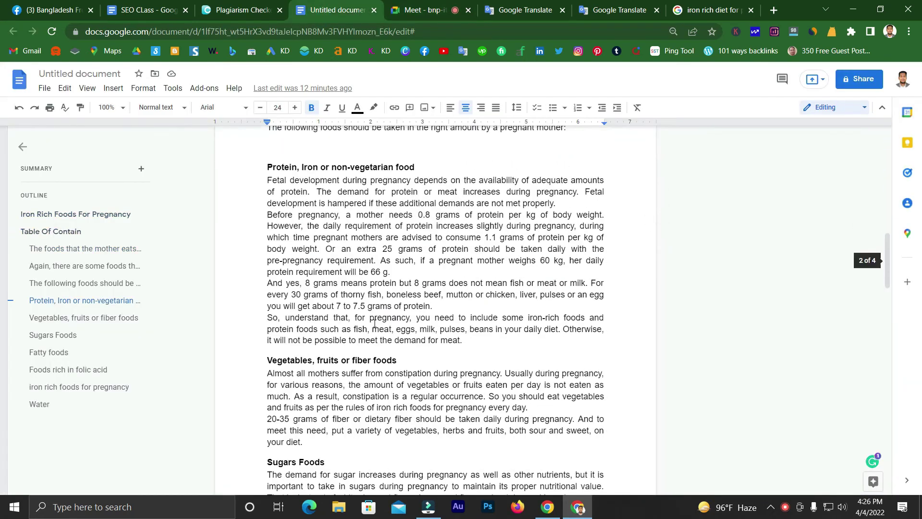
pyautogui.scroll(-6, 374, 324)
pyautogui.scroll(20, 356, 331)
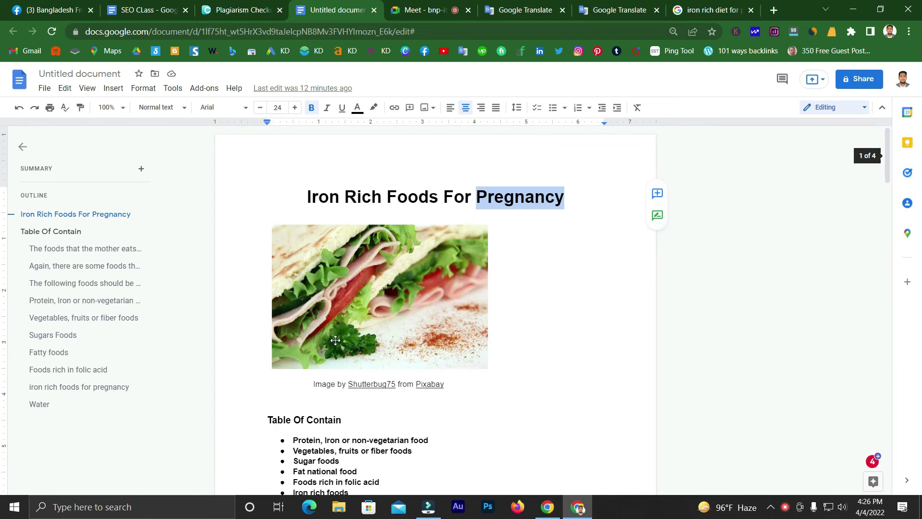
pyautogui.scroll(-20, 335, 340)
pyautogui.click(337, 313)
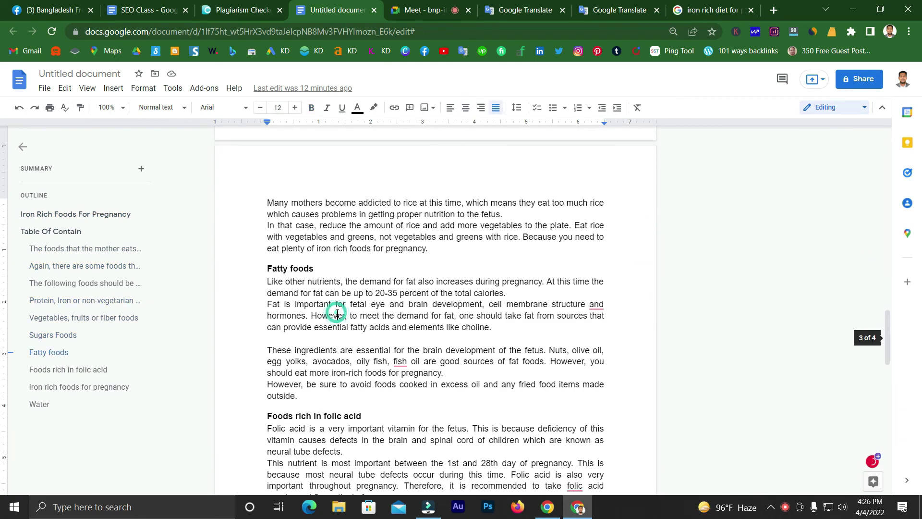
pyautogui.scroll(20, 337, 312)
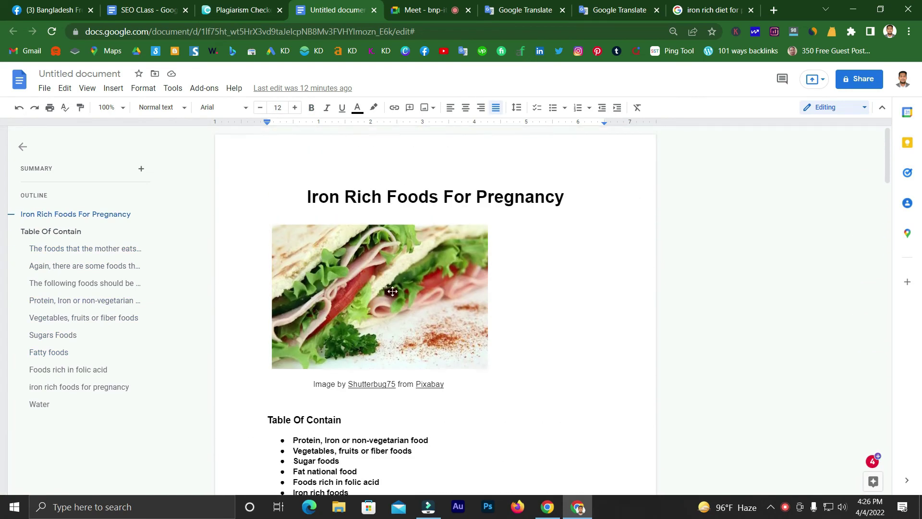
pyautogui.scroll(-20, 376, 308)
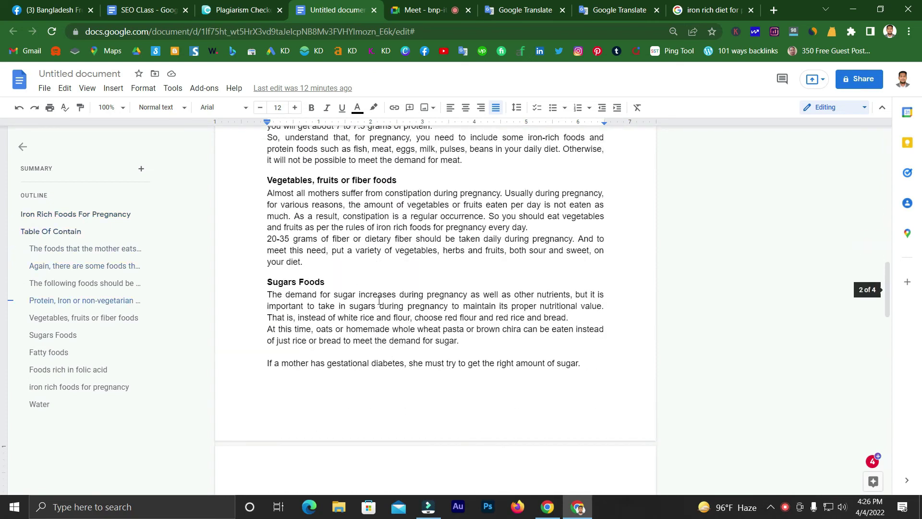
# Step: Switch to the Duplichecker plagiarism page and review the submitted article text and its scan results
pyautogui.click(242, 9)
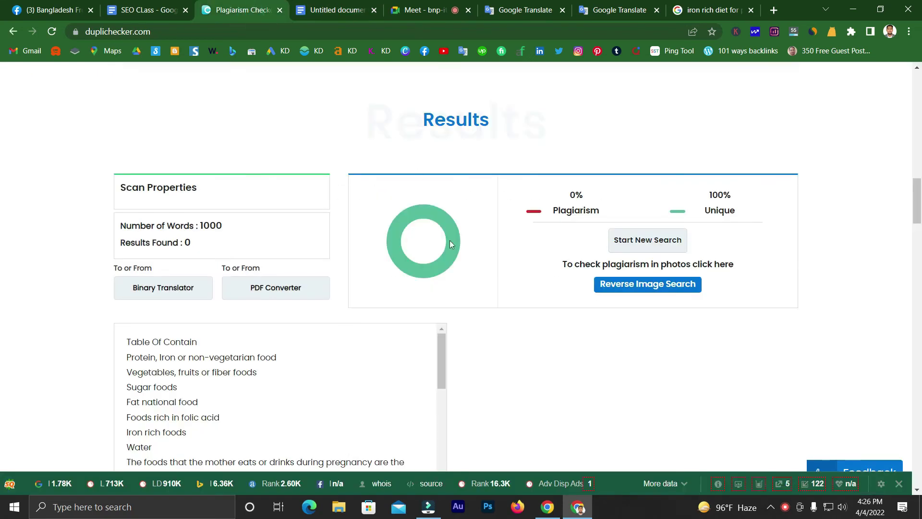
pyautogui.scroll(5, 450, 240)
pyautogui.scroll(12, 452, 328)
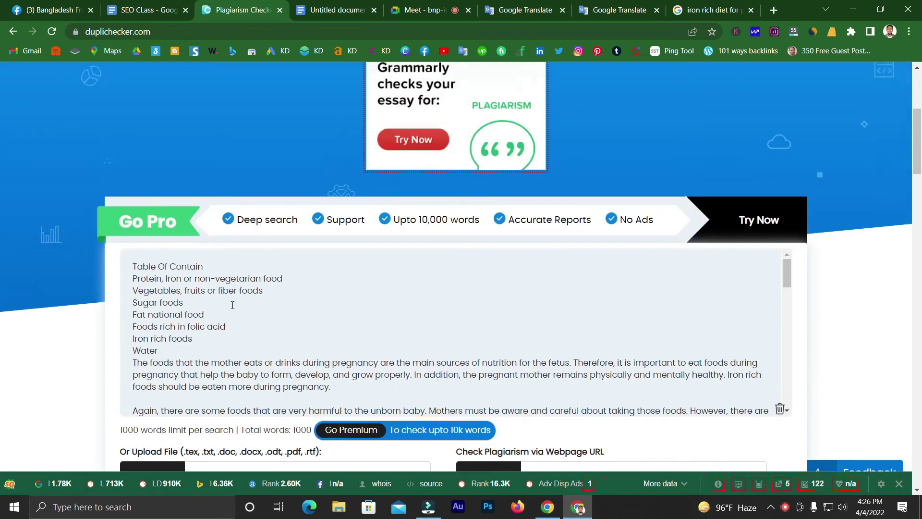
pyautogui.click(232, 305)
pyautogui.scroll(-10, 232, 304)
pyautogui.scroll(-9, 45, 309)
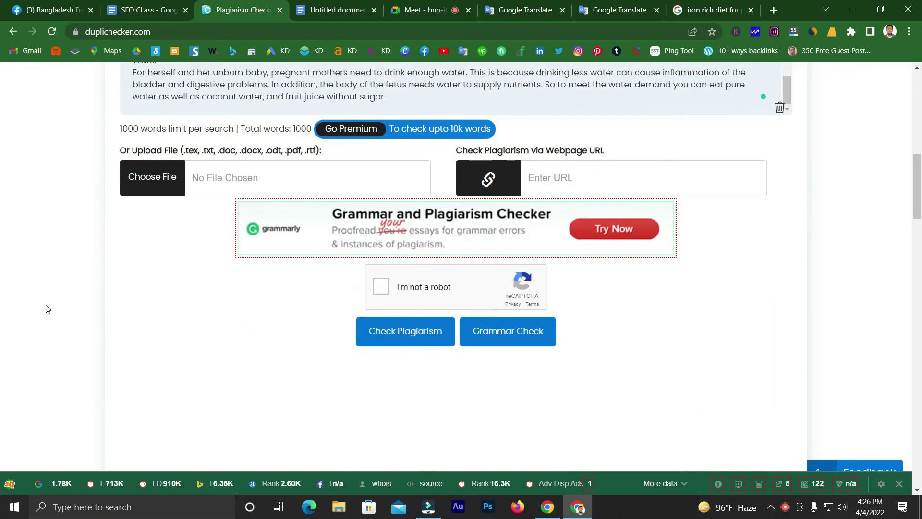
pyautogui.scroll(-9, 96, 302)
pyautogui.scroll(2, 249, 289)
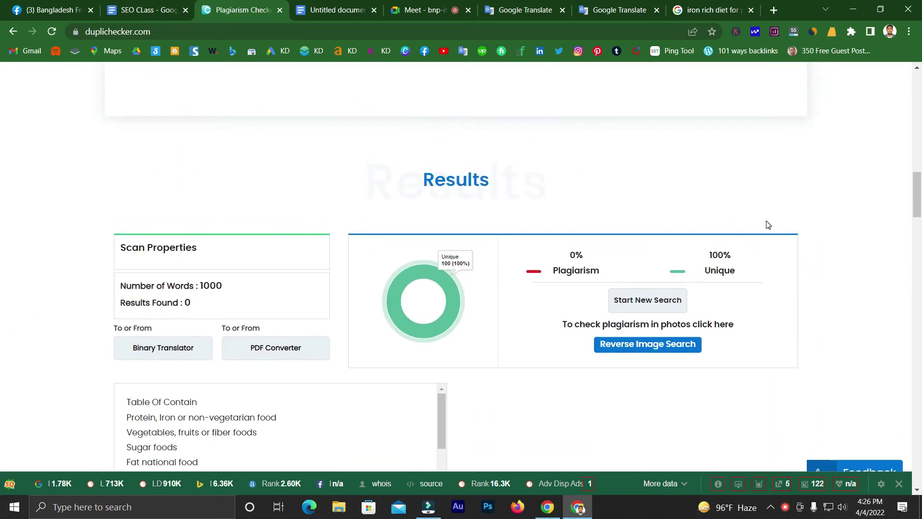
# Step: Highlight the Unique and Plagiarism percentages in the scan results to point them out
pyautogui.moveTo(701, 247); pyautogui.dragTo(741, 272)
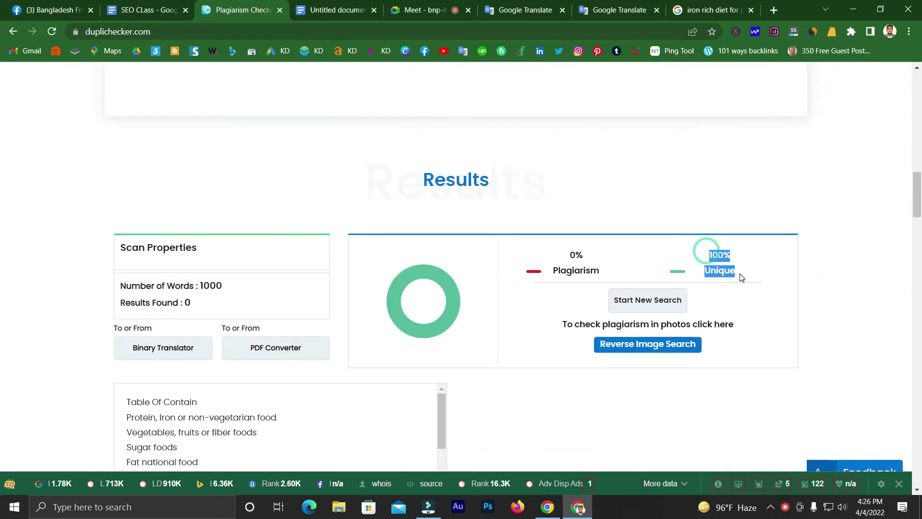
pyautogui.click(648, 268)
pyautogui.moveTo(568, 260); pyautogui.dragTo(594, 275)
pyautogui.click(603, 278)
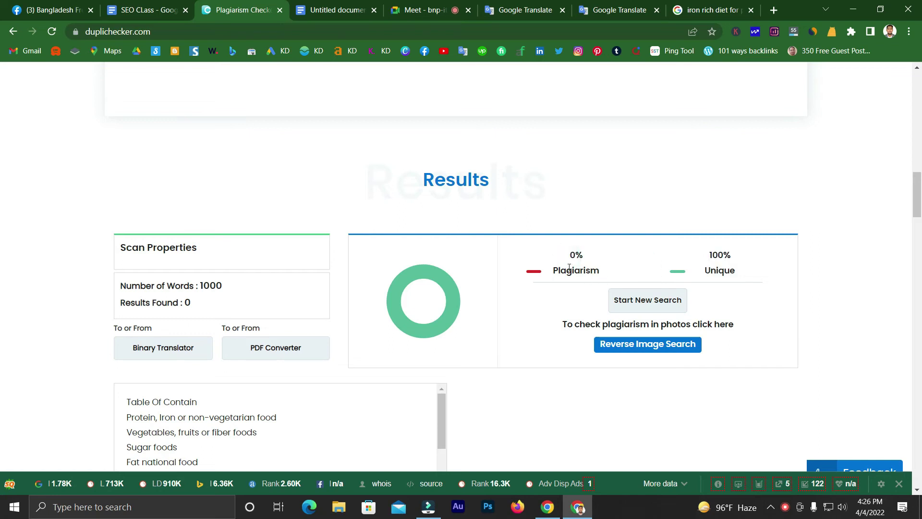
# Step: Read the newest Google Meet chat replies and highlight the ones about checking the content
pyautogui.click(455, 15)
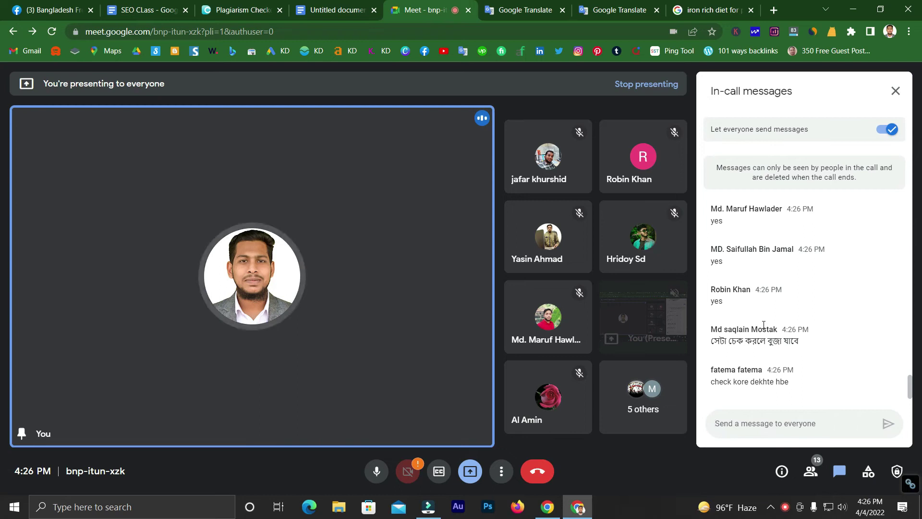
pyautogui.doubleClick(753, 339)
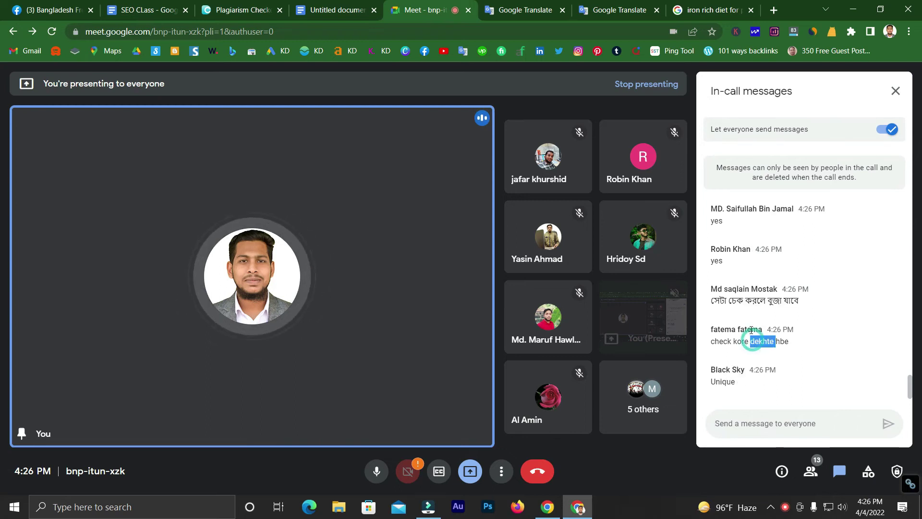
pyautogui.tripleClick(739, 300)
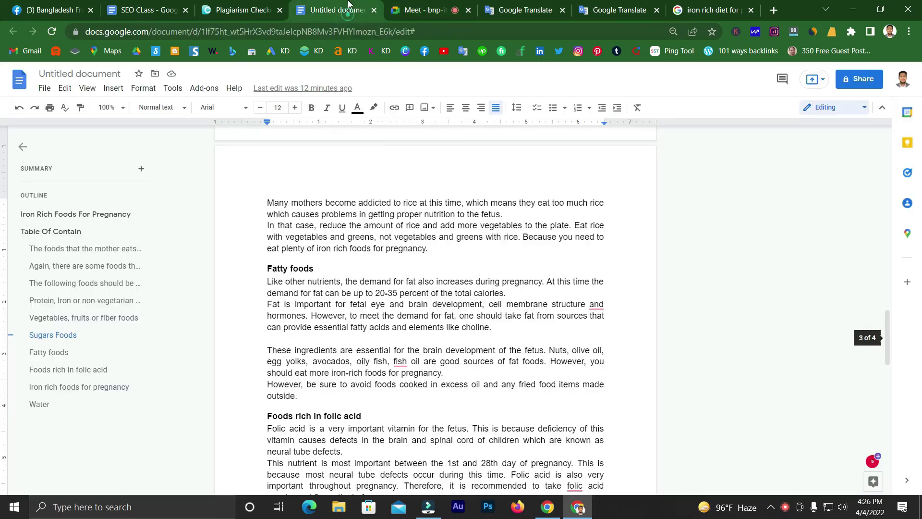
# Step: Return to the Google Docs article and look through all its pages, from the title to the closing Water section
pyautogui.click(339, 9)
pyautogui.scroll(4, 375, 265)
pyautogui.scroll(15, 375, 266)
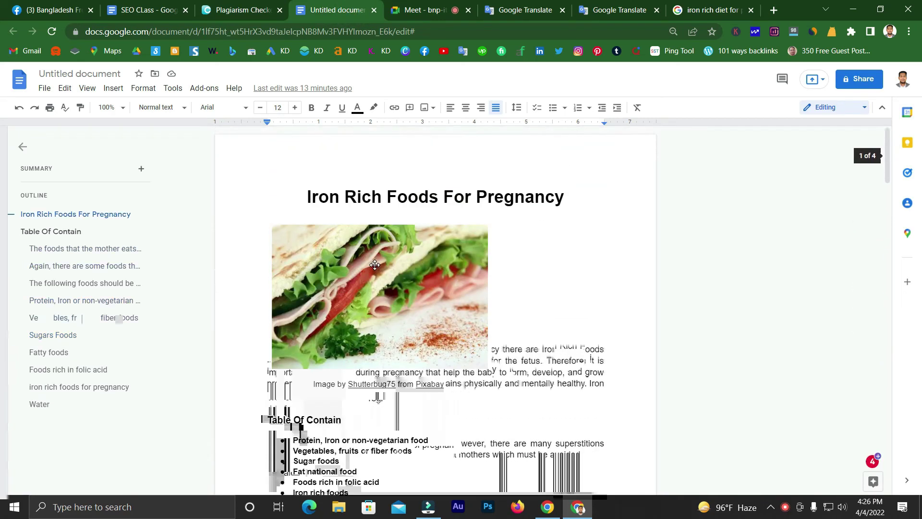
pyautogui.scroll(-8, 377, 266)
pyautogui.scroll(-15, 377, 266)
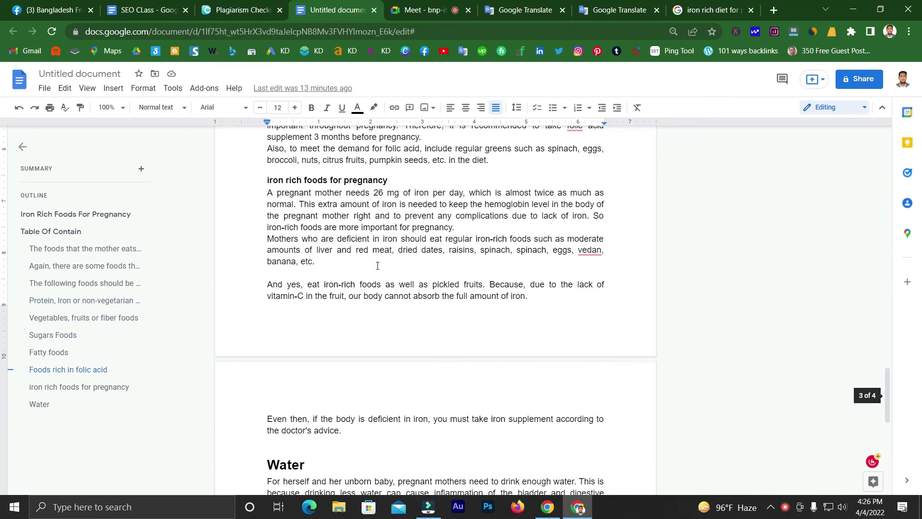
pyautogui.click(377, 265)
pyautogui.scroll(18, 377, 265)
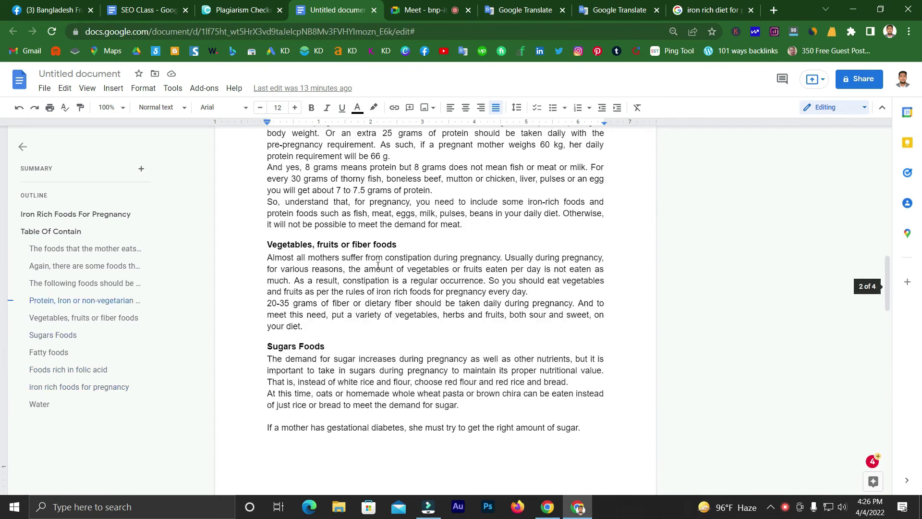
pyautogui.click(388, 217)
pyautogui.scroll(10, 388, 216)
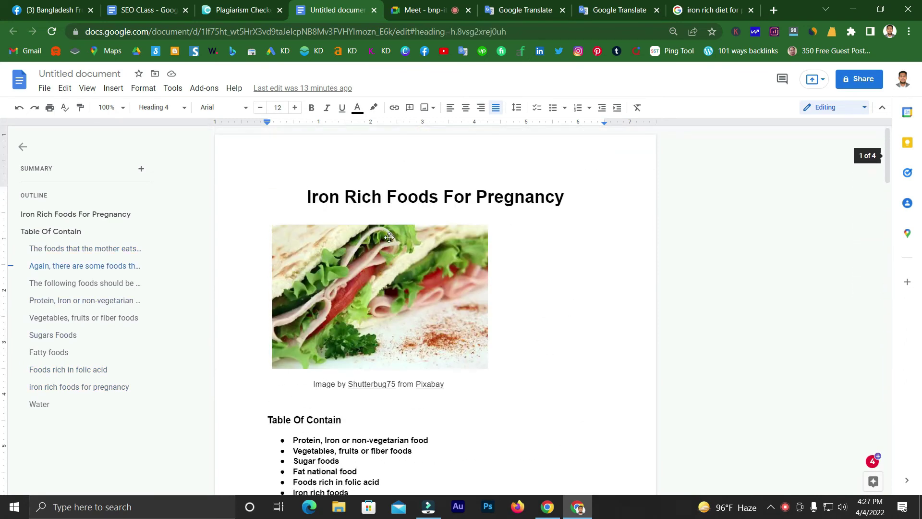
pyautogui.scroll(-20, 400, 235)
pyautogui.click(400, 236)
pyautogui.scroll(-10, 399, 235)
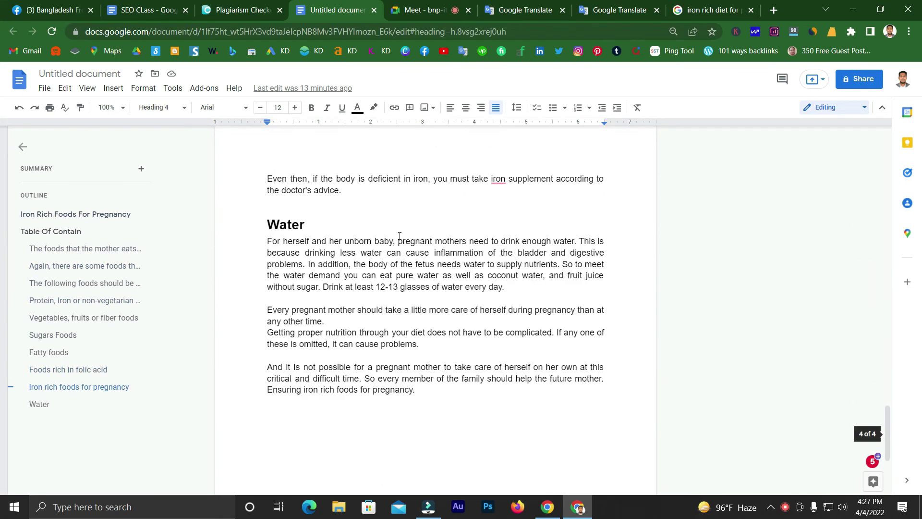
pyautogui.scroll(15, 400, 235)
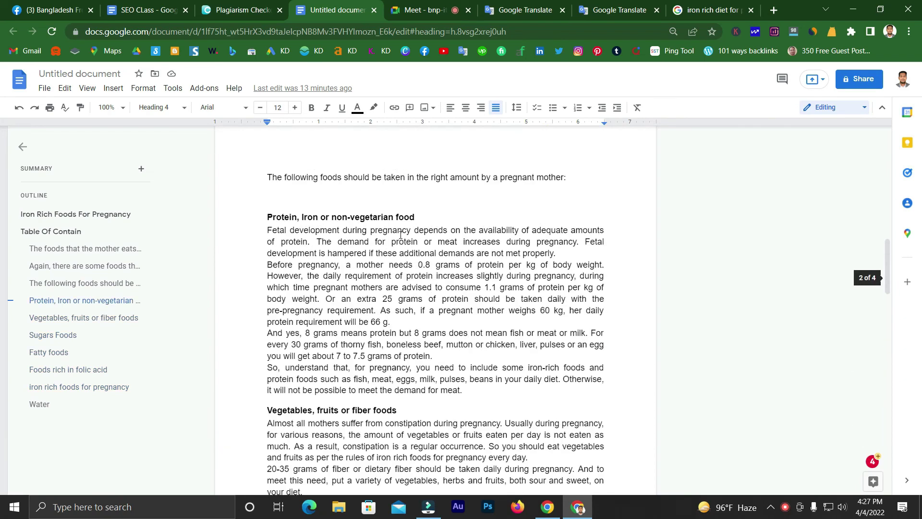
# Step: Go back to the Duplichecker page and review the plagiarism results together with the scanned article text
pyautogui.click(257, 3)
pyautogui.scroll(10, 290, 271)
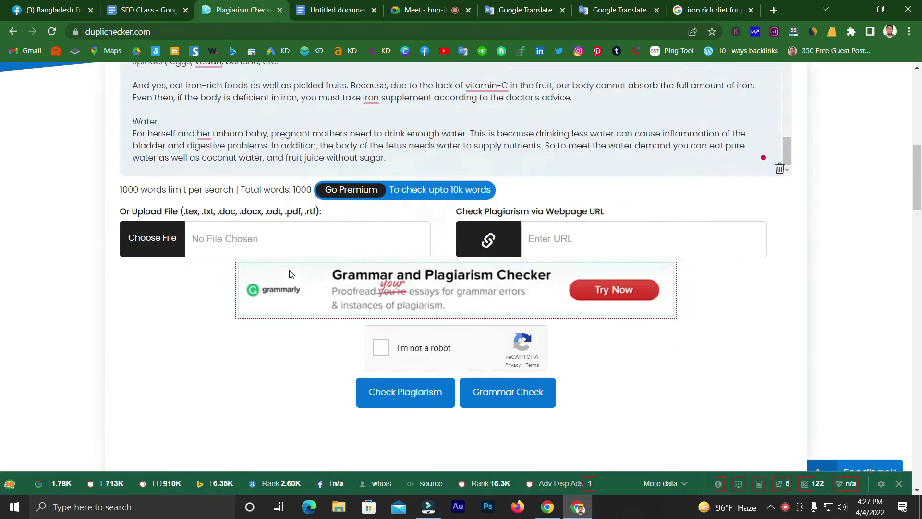
pyautogui.scroll(-10, 399, 322)
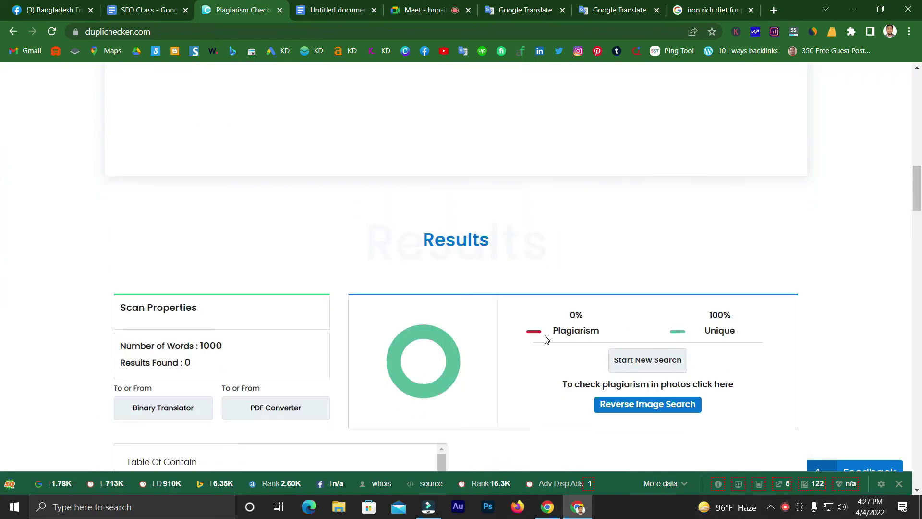
pyautogui.scroll(-5, 661, 318)
pyautogui.scroll(-7, 281, 240)
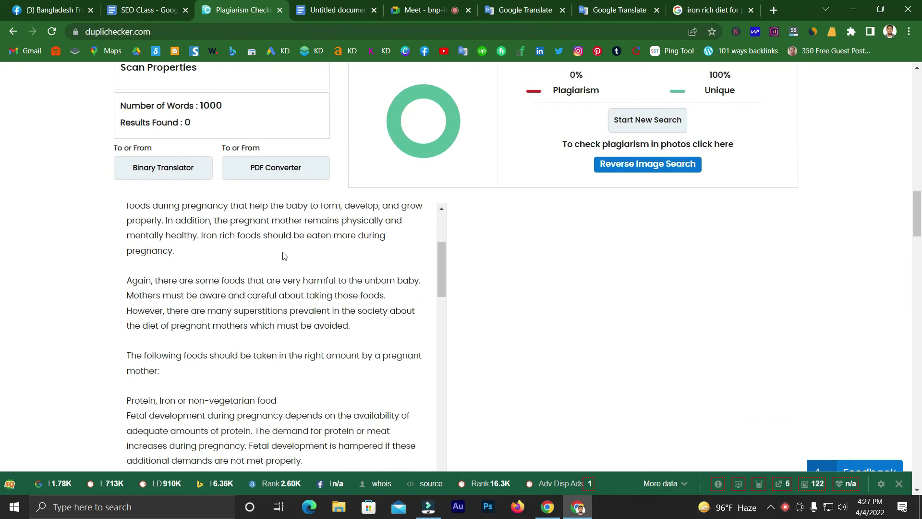
pyautogui.scroll(12, 376, 285)
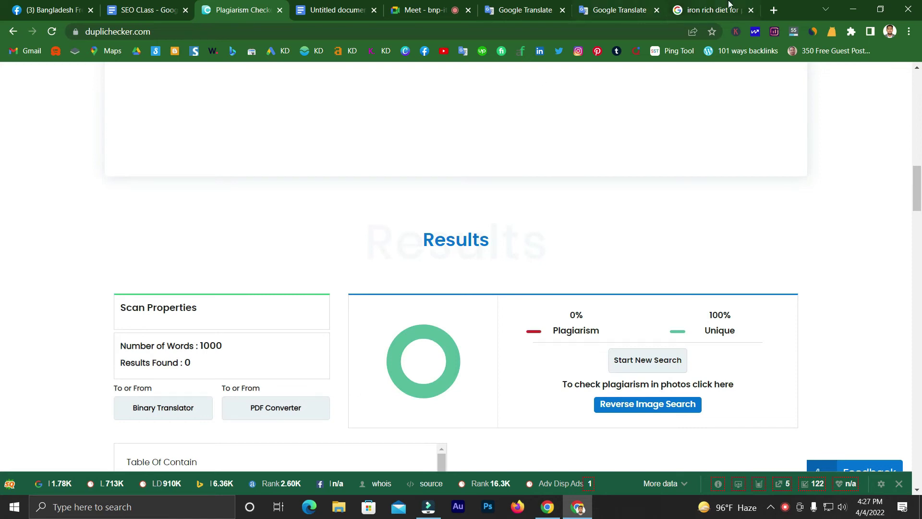
# Step: Search Google for "pragnancy" in a new tab and open the Britannica pregnancy article from the results in its own tab
pyautogui.click(774, 9)
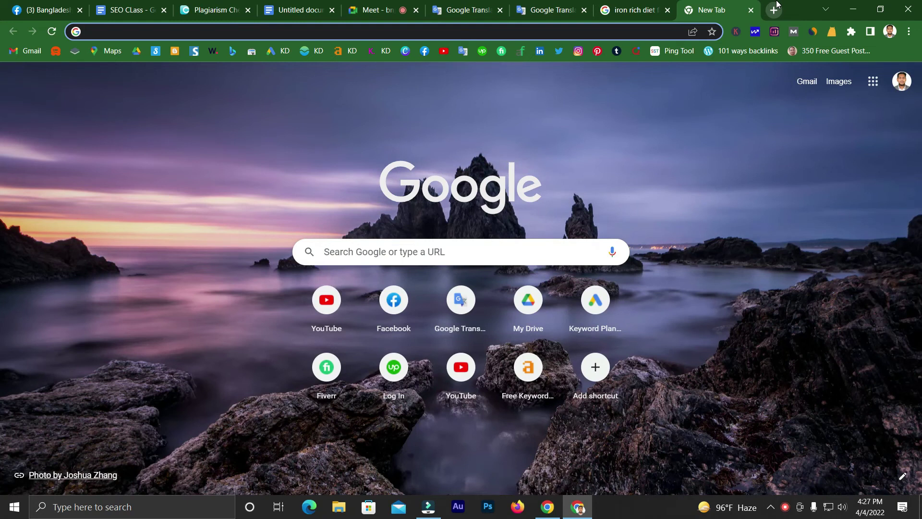
pyautogui.write('pragnancy')
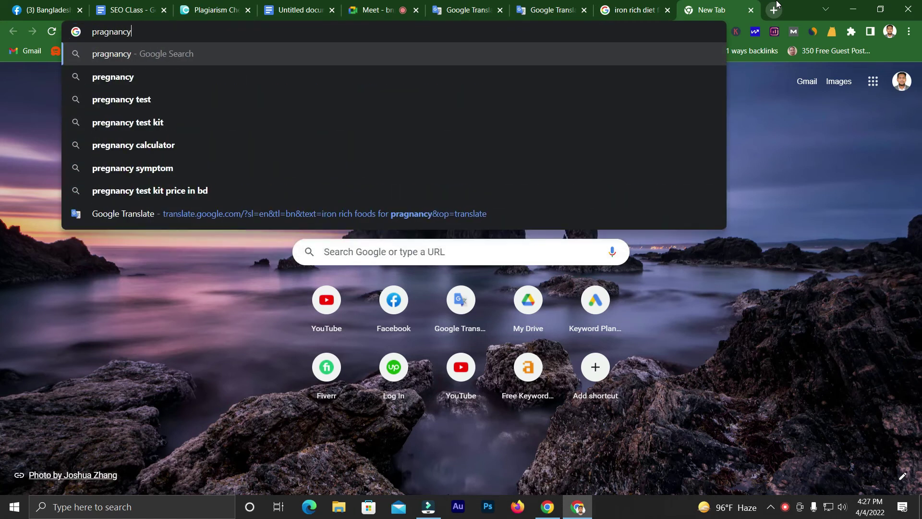
pyautogui.press('Return')
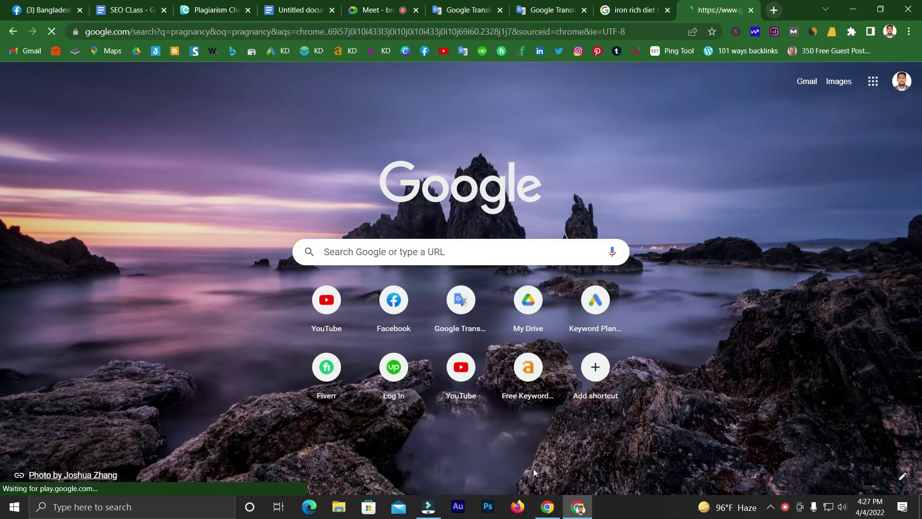
pyautogui.scroll(-15, 22, 260)
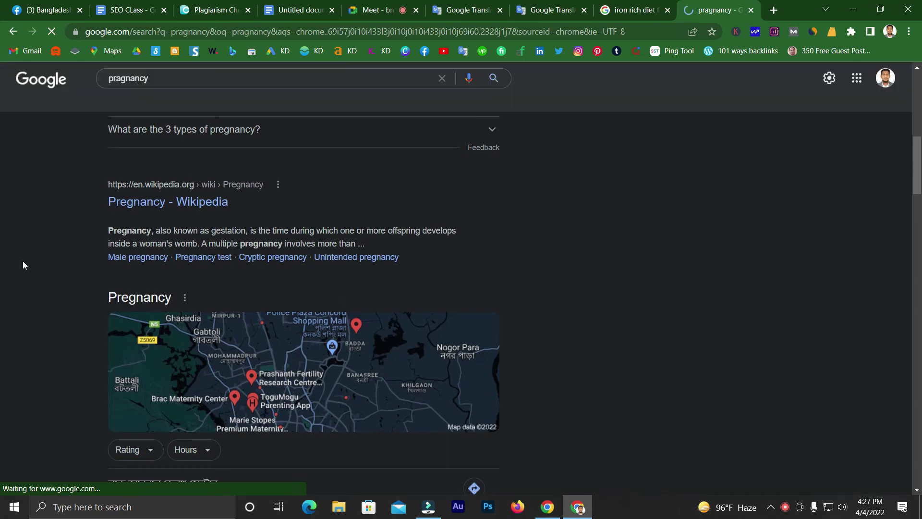
pyautogui.scroll(-7, 22, 261)
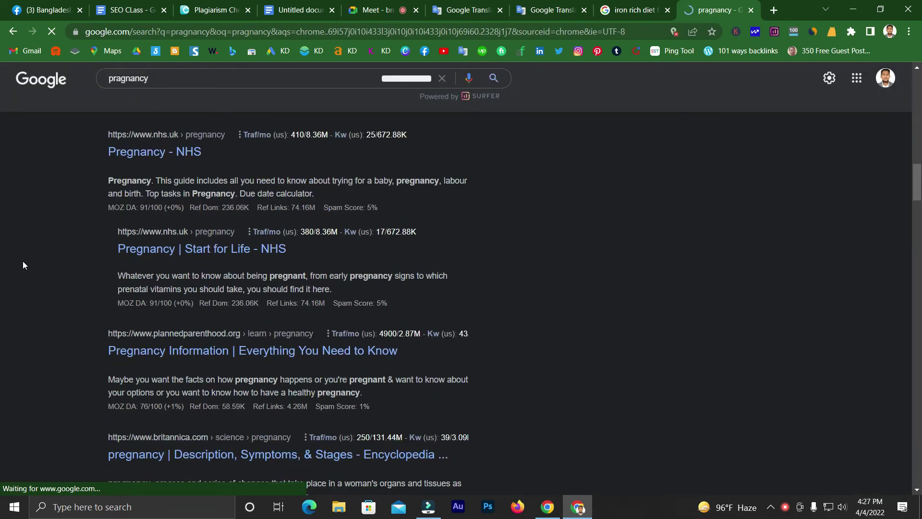
pyautogui.scroll(-3, 81, 265)
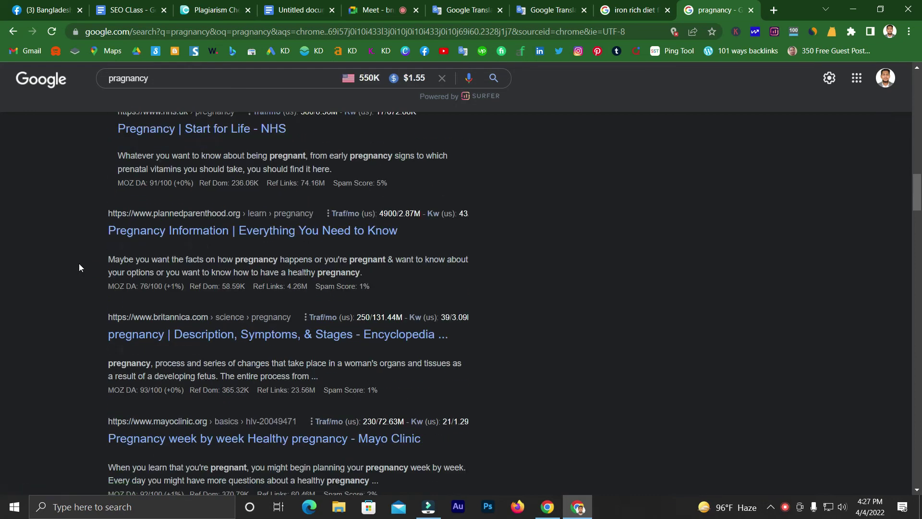
pyautogui.scroll(-1, 155, 322)
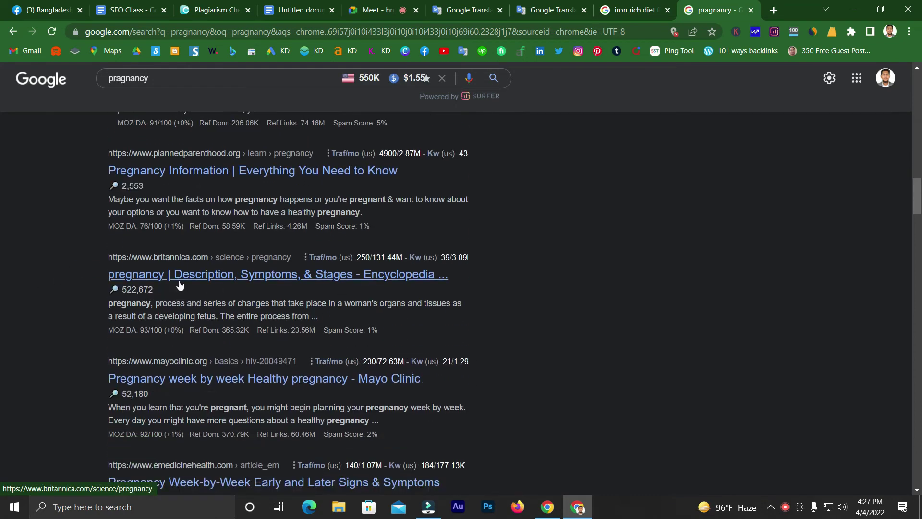
pyautogui.middleClick(158, 275)
pyautogui.click(721, 10)
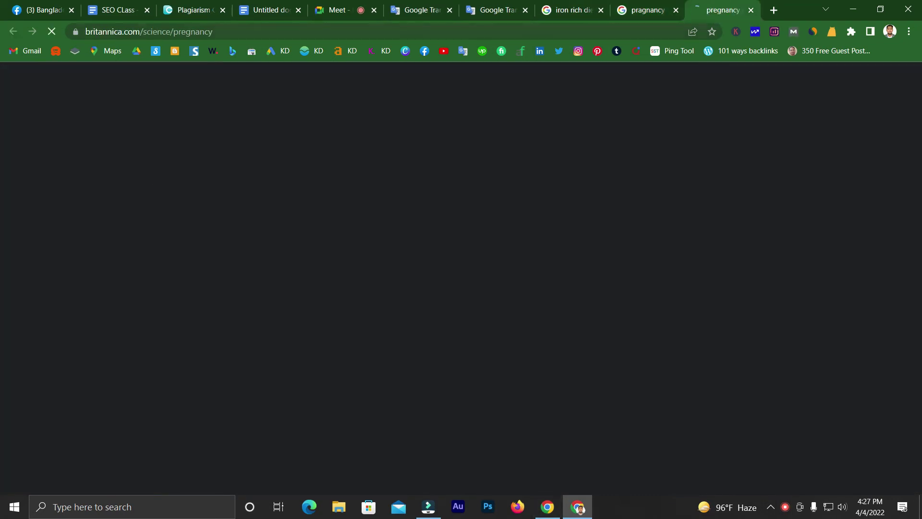
# Step: Copy the Britannica paragraph running from "A new individual is created" to "organizes into chromosomes"
pyautogui.scroll(-15, 173, 328)
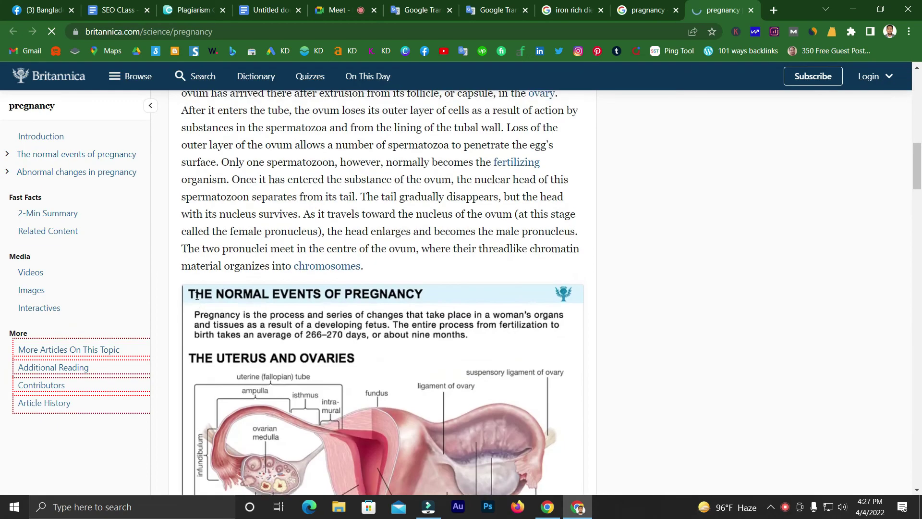
pyautogui.scroll(4, 197, 299)
pyautogui.moveTo(182, 182); pyautogui.dragTo(403, 332)
pyautogui.hotkey('ctrl', 'c')
pyautogui.scroll(-3, 402, 333)
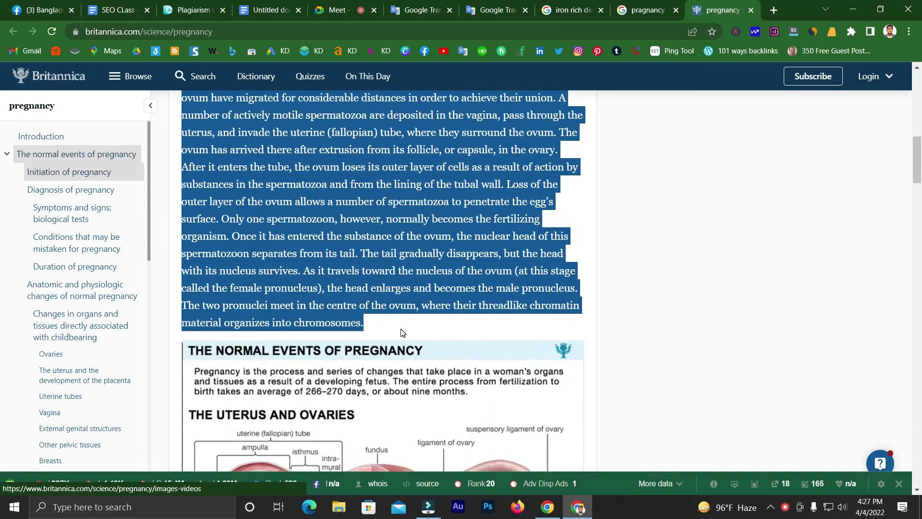
# Step: Go back to the Duplichecker page and replace the article text in the checker with the copied Britannica paragraph
pyautogui.hotkey('ctrl', '3')
pyautogui.scroll(10, 288, 247)
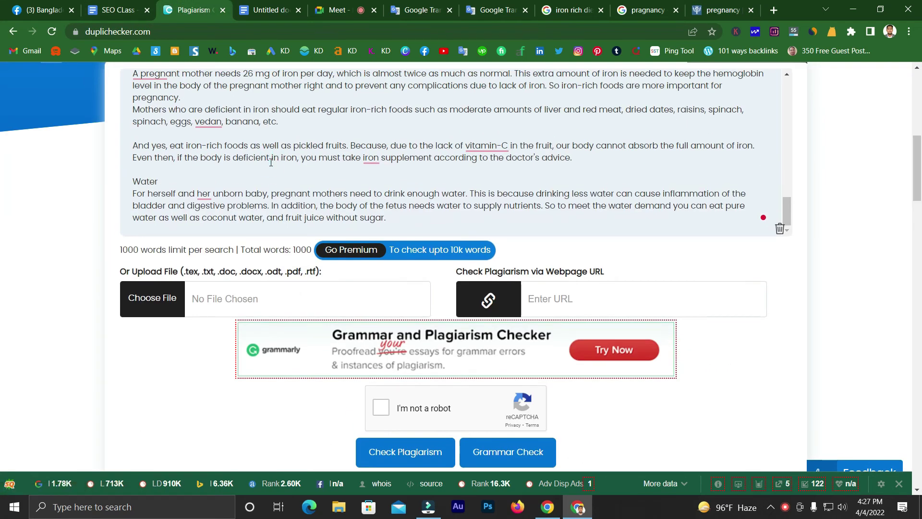
pyautogui.hotkey('ctrl', 'a')
pyautogui.hotkey('ctrl', 'v')
pyautogui.scroll(1, 109, 306)
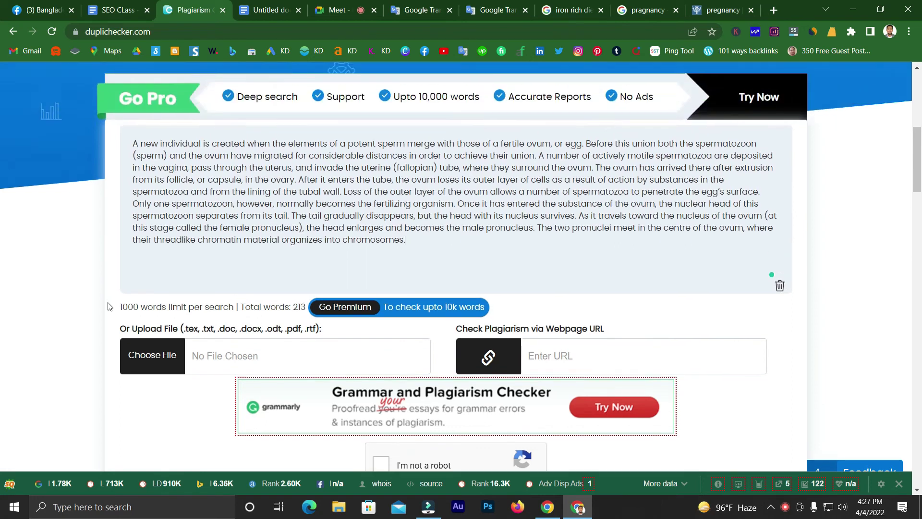
# Step: Complete the "I'm not a robot" verification and run the plagiarism check on the pasted Britannica paragraph
pyautogui.scroll(-2, 120, 313)
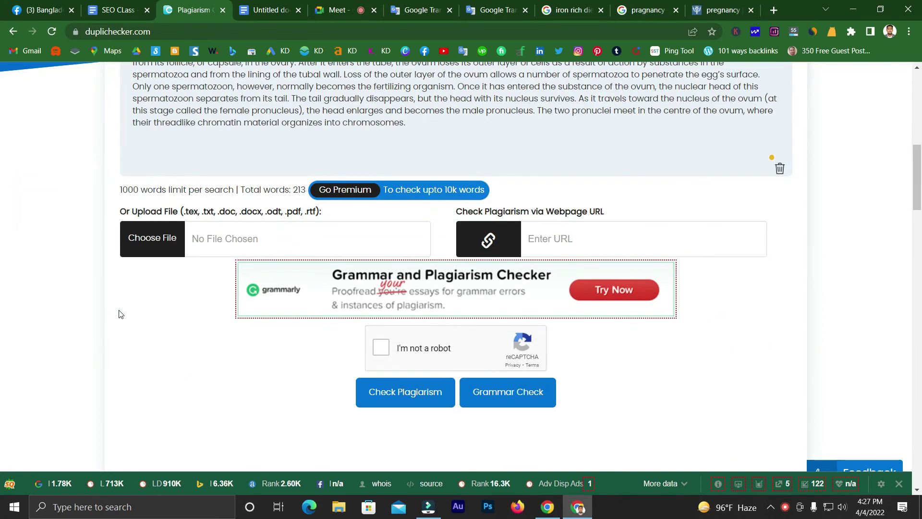
pyautogui.click(388, 383)
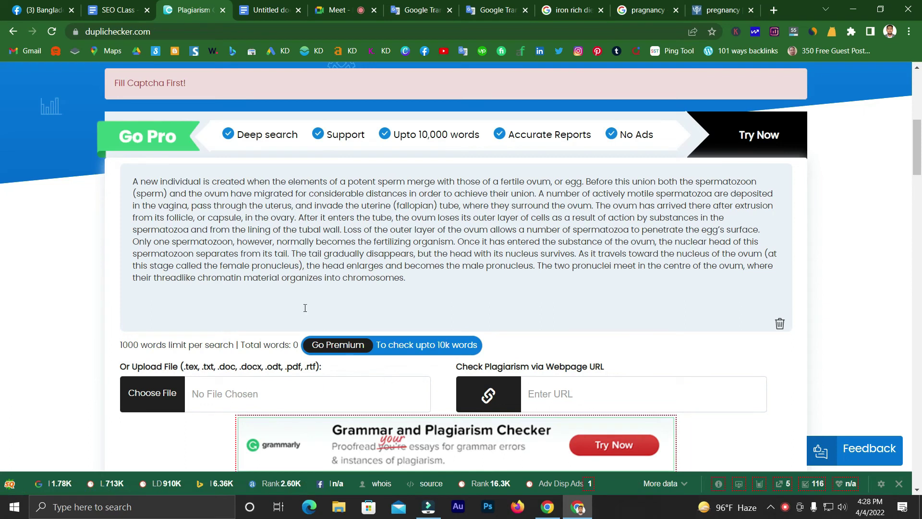
pyautogui.scroll(-2, 299, 248)
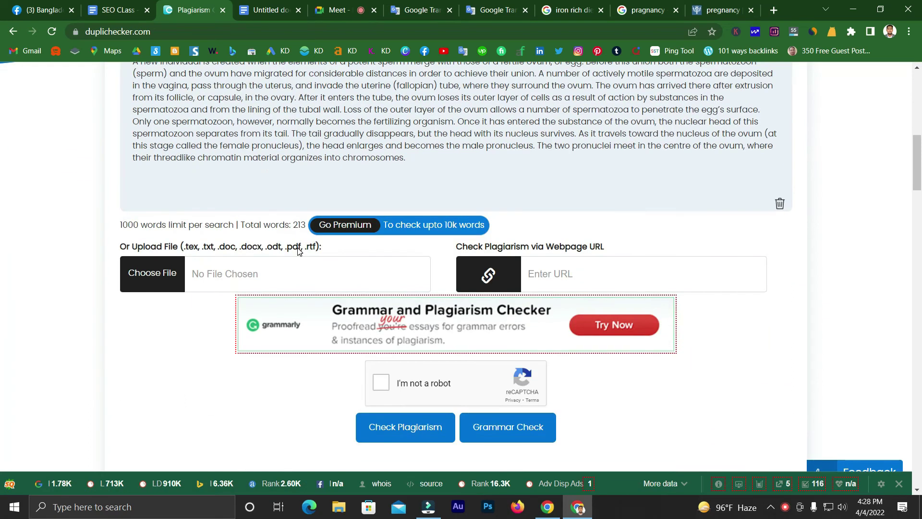
pyautogui.scroll(3, 293, 339)
pyautogui.scroll(-2, 294, 338)
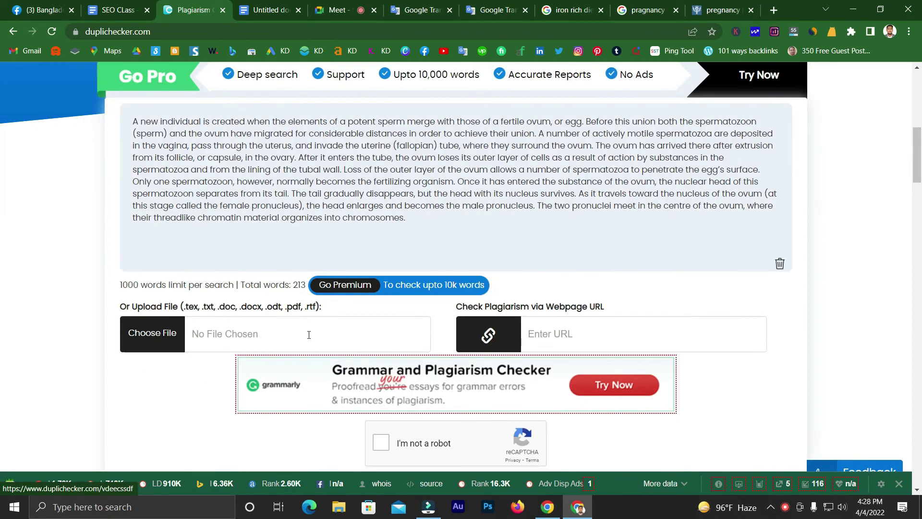
pyautogui.scroll(-2, 368, 405)
pyautogui.click(382, 330)
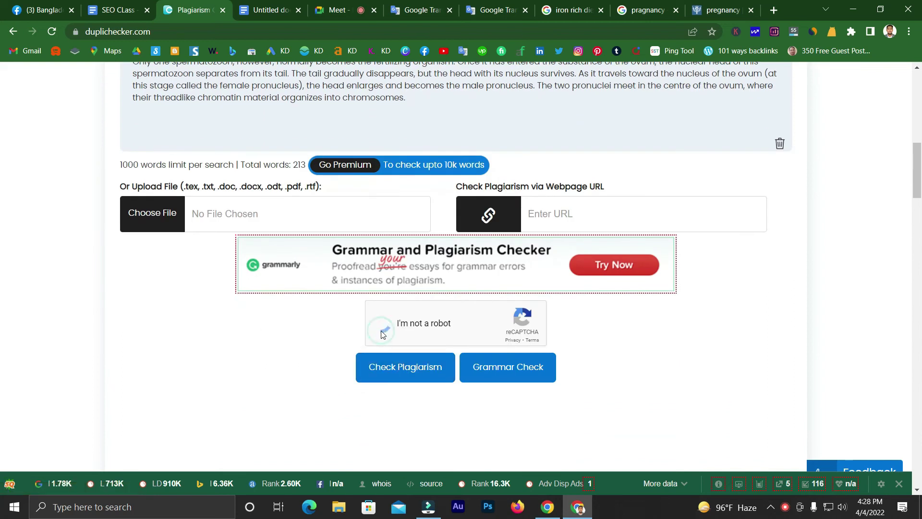
pyautogui.click(402, 366)
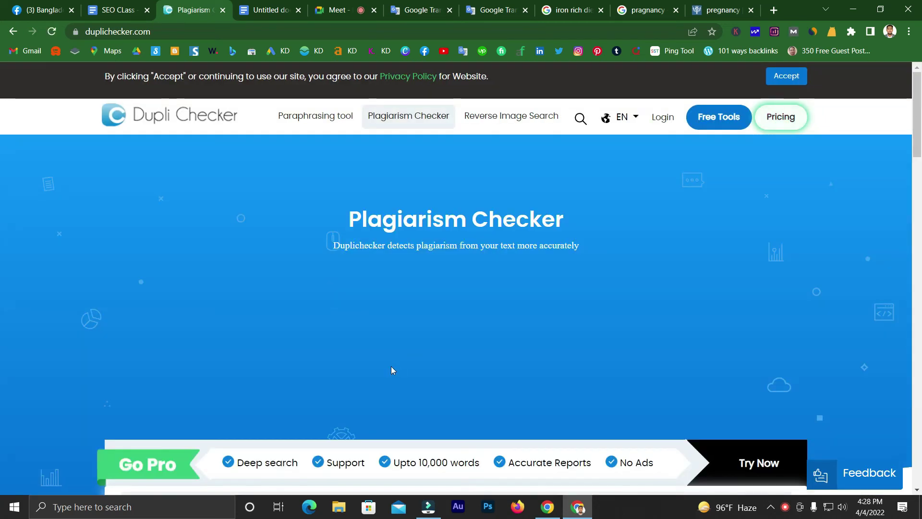
# Step: Review the scan results, comparing the plagiarism and unique percentages with the flagged sentences in the scanned paragraph
pyautogui.scroll(-6, 325, 315)
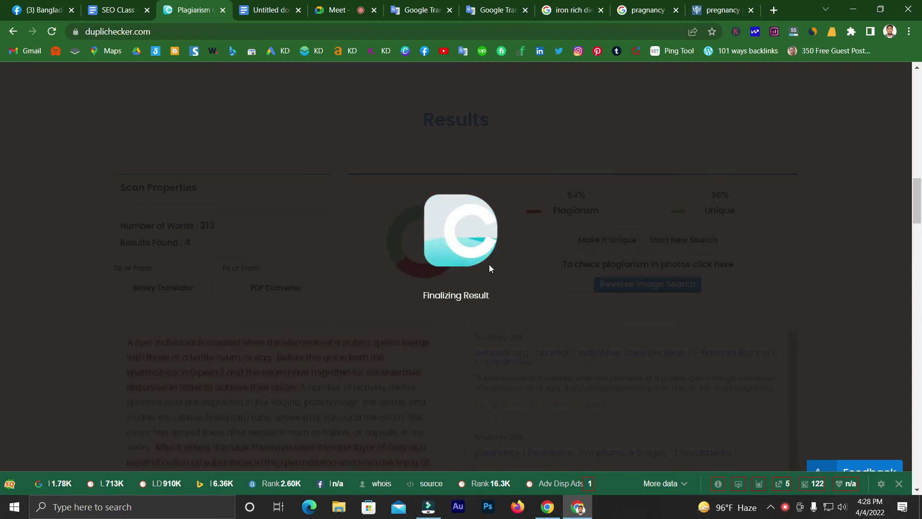
pyautogui.scroll(-3, 495, 266)
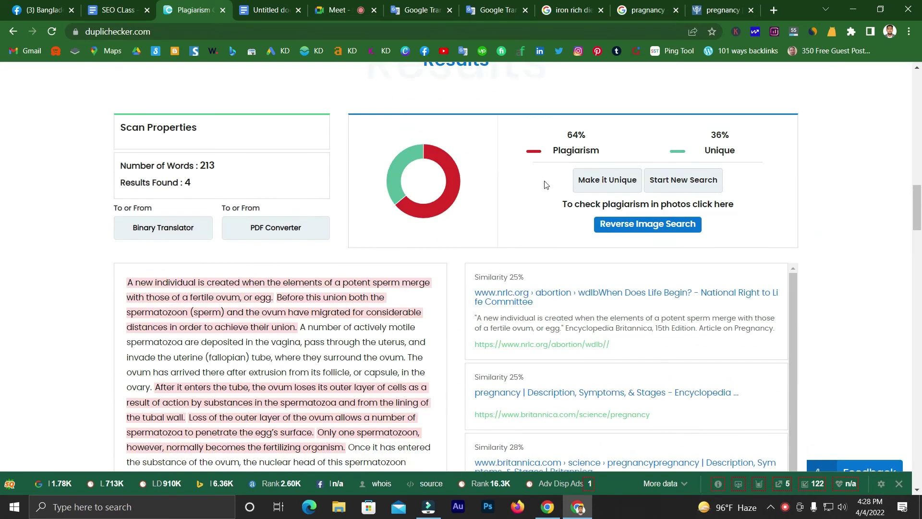
pyautogui.scroll(1, 546, 184)
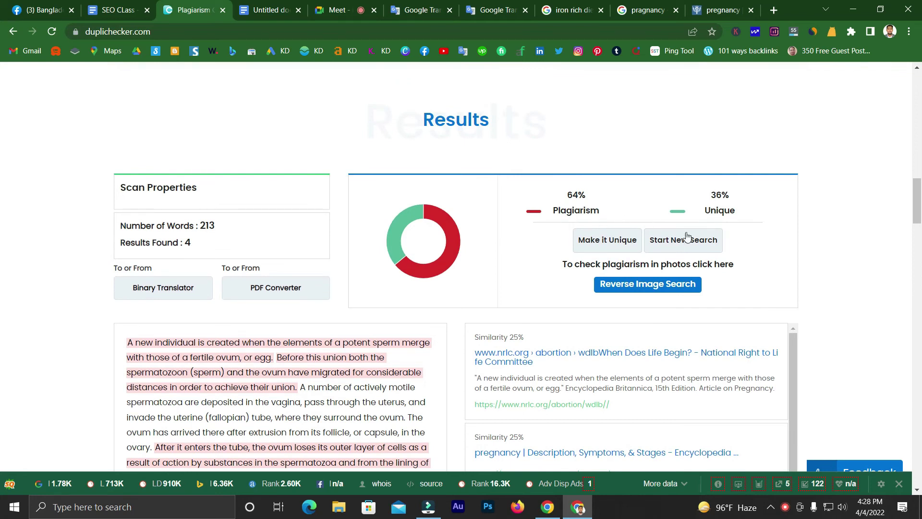
pyautogui.scroll(-4, 336, 250)
pyautogui.scroll(1, 253, 257)
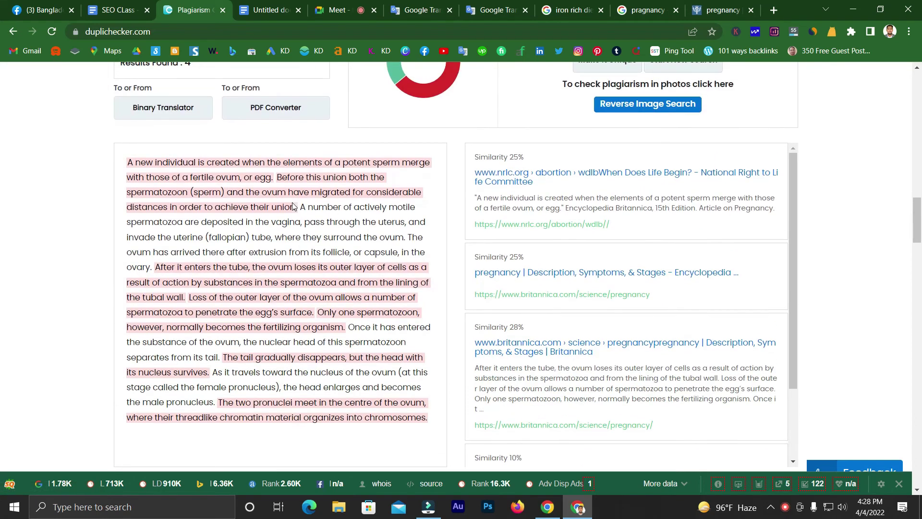
# Step: Highlight parts of the flagged and unflagged sentences in the scanned text to point out the difference, then clear the selection
pyautogui.moveTo(290, 207); pyautogui.dragTo(179, 176)
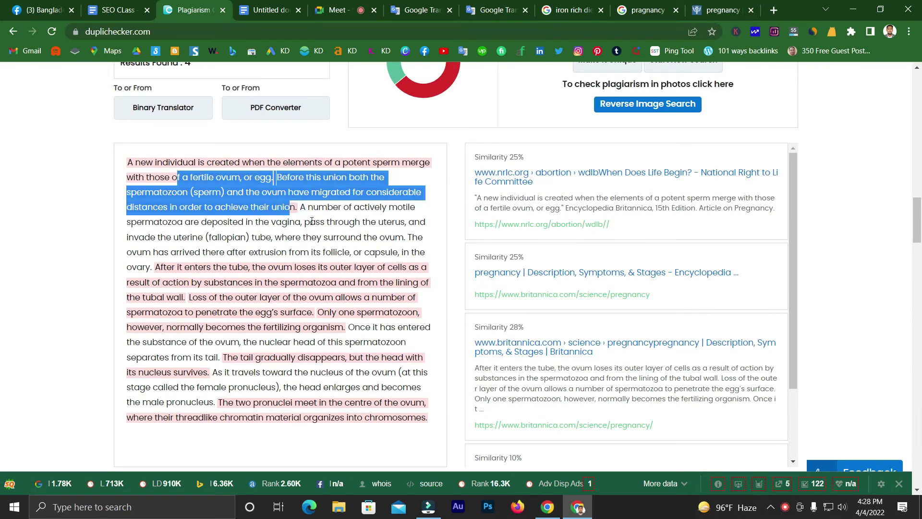
pyautogui.moveTo(310, 221); pyautogui.dragTo(349, 221)
pyautogui.scroll(4, 655, 226)
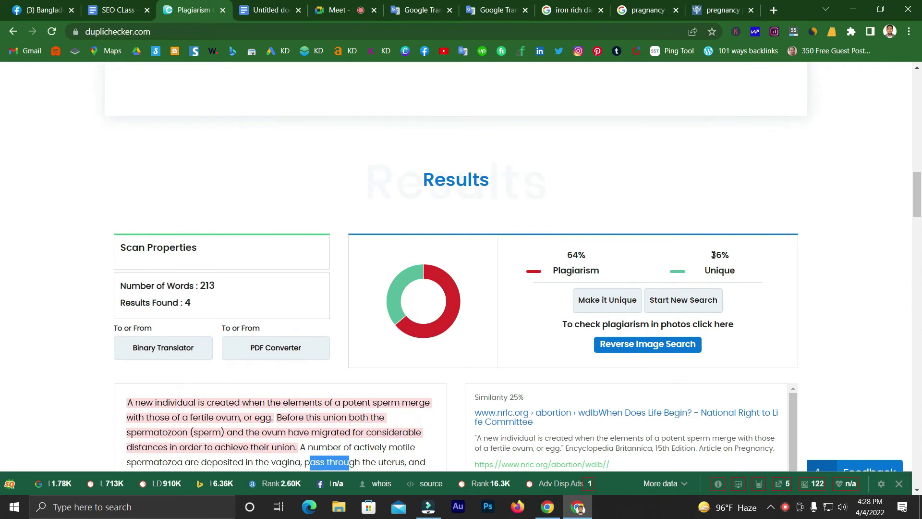
pyautogui.scroll(-3, 716, 257)
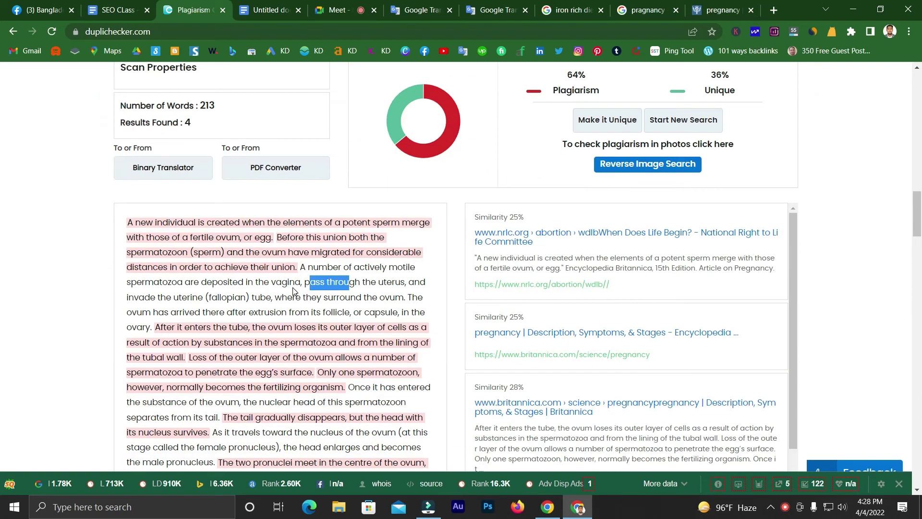
pyautogui.moveTo(292, 287); pyautogui.dragTo(329, 295)
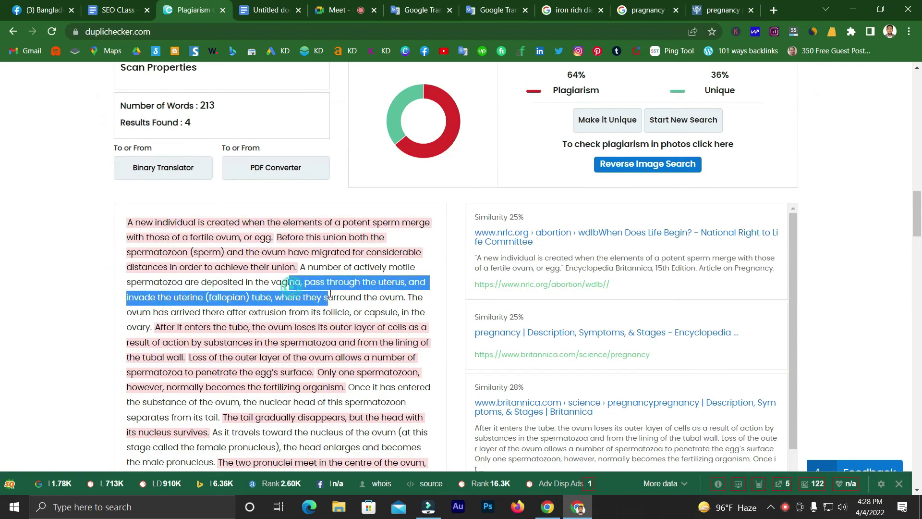
pyautogui.click(54, 250)
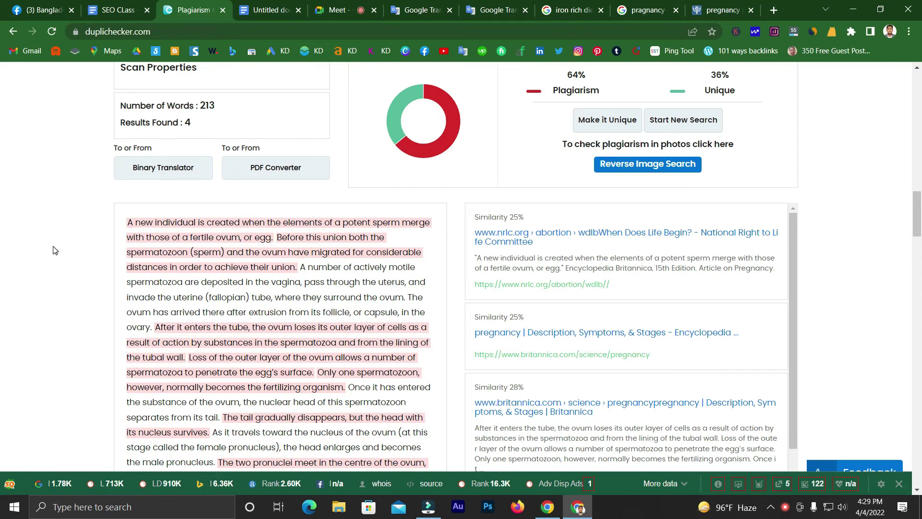
# Step: Review the list of matched sources, open the nrlc.org source in a new tab and place that tab last
pyautogui.scroll(-5, 549, 259)
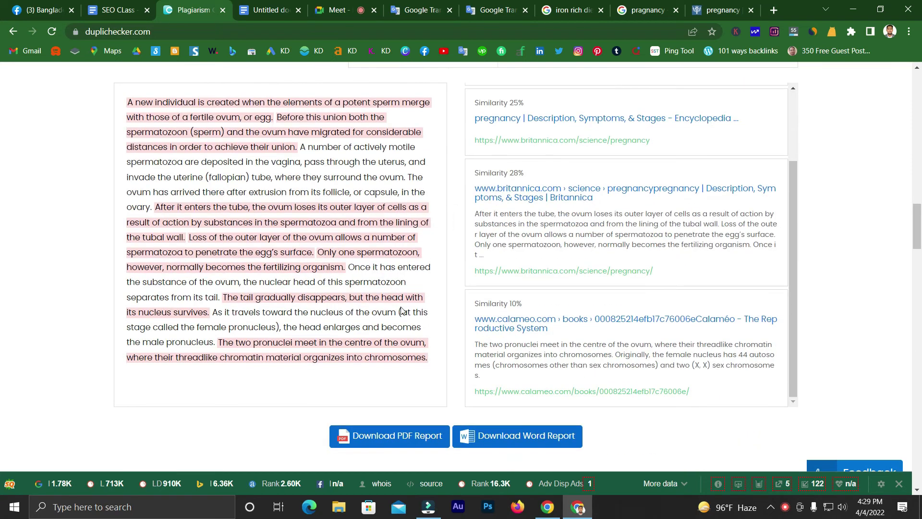
pyautogui.scroll(5, 553, 324)
pyautogui.scroll(-2, 315, 321)
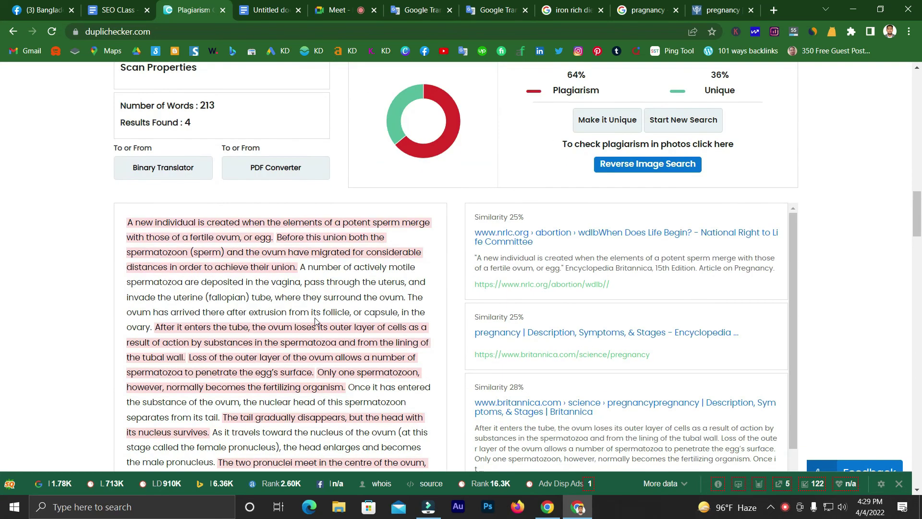
pyautogui.click(313, 242)
pyautogui.click(500, 236)
pyautogui.middleClick(526, 287)
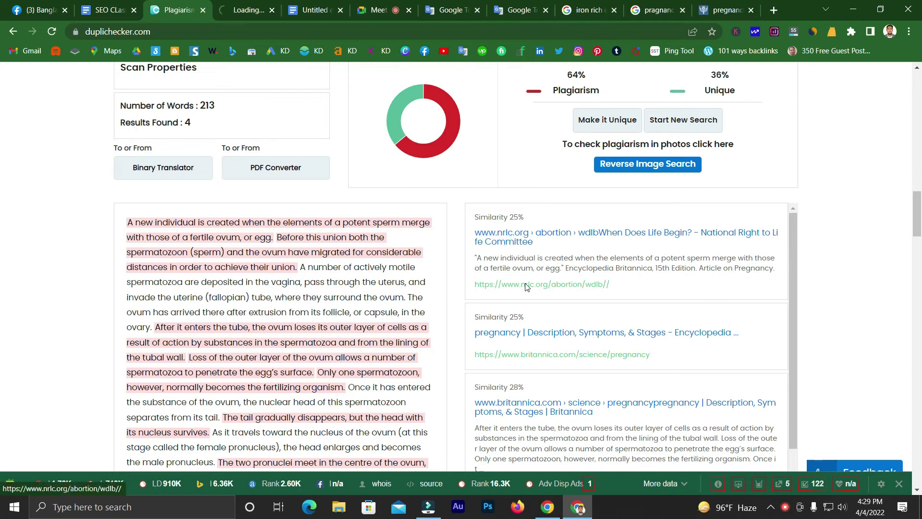
pyautogui.moveTo(252, 10); pyautogui.dragTo(728, 4)
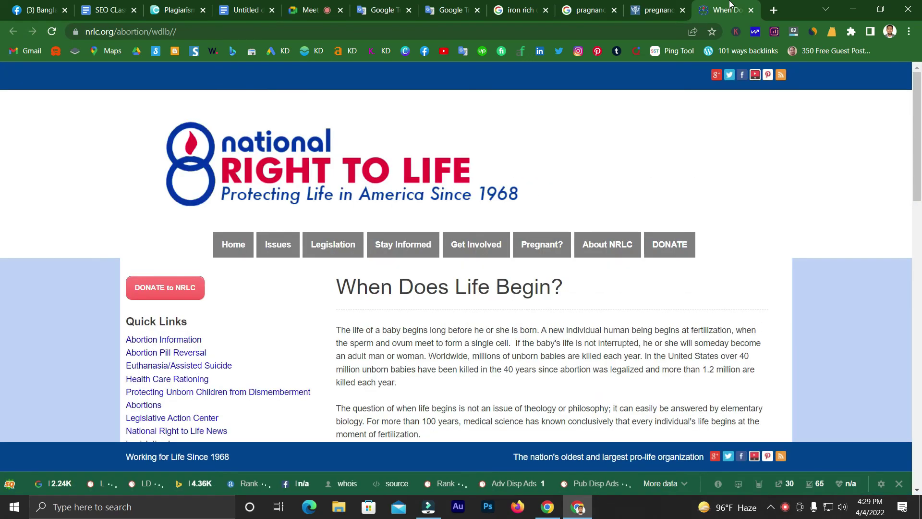
# Step: Look through the "When Does Life Begin?" page, including its quotations, to examine the matched source
pyautogui.scroll(-20, 572, 241)
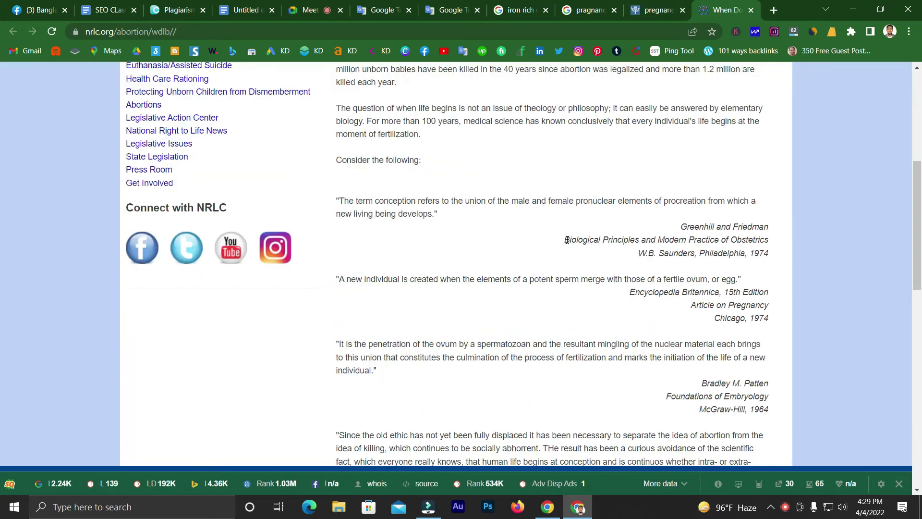
pyautogui.scroll(6, 571, 241)
pyautogui.scroll(15, 572, 241)
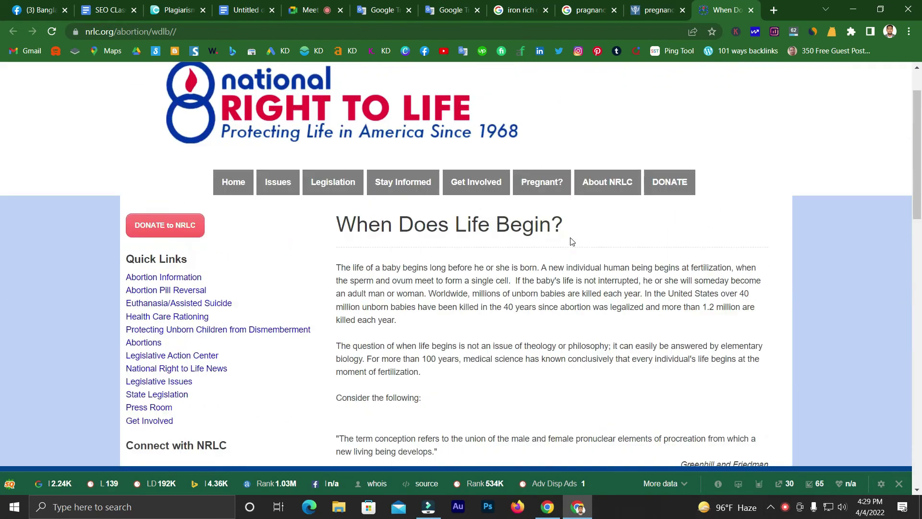
# Step: Switch to the Britannica pregnancy article and look through it, returning to its title
pyautogui.hotkey('ctrl', 'shift', 'Tab')
pyautogui.scroll(-5, 376, 335)
pyautogui.scroll(-11, 376, 336)
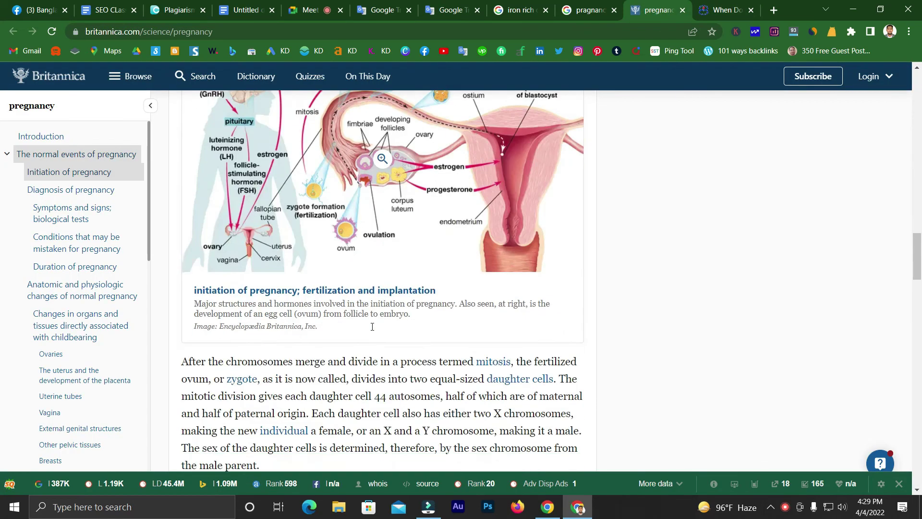
pyautogui.scroll(20, 373, 327)
pyautogui.scroll(7, 363, 342)
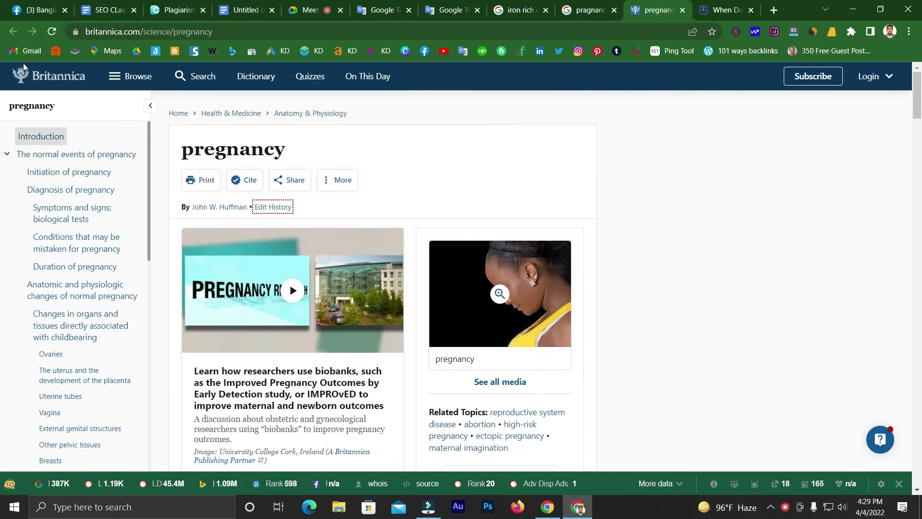
# Step: Compare the nrlc.org page with the Britannica pregnancy article, close the nrlc.org page and return to the Duplichecker results
pyautogui.click(714, 4)
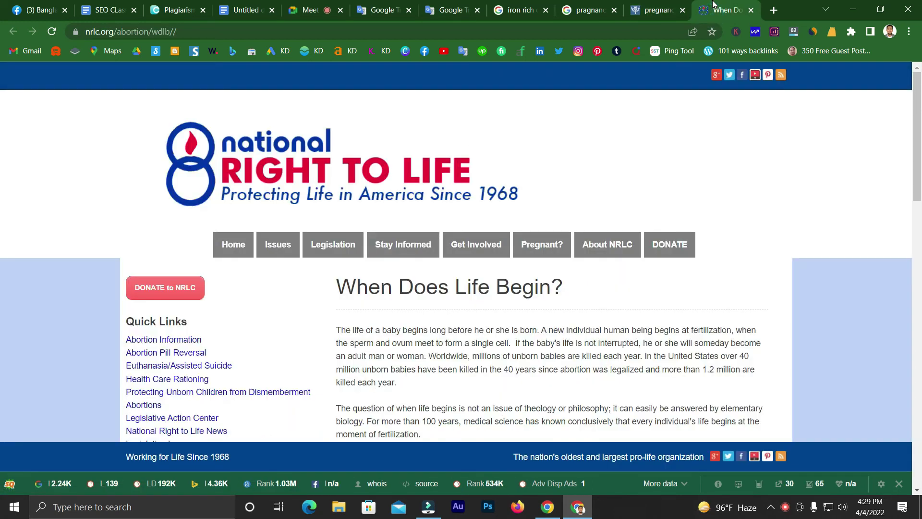
pyautogui.click(659, 4)
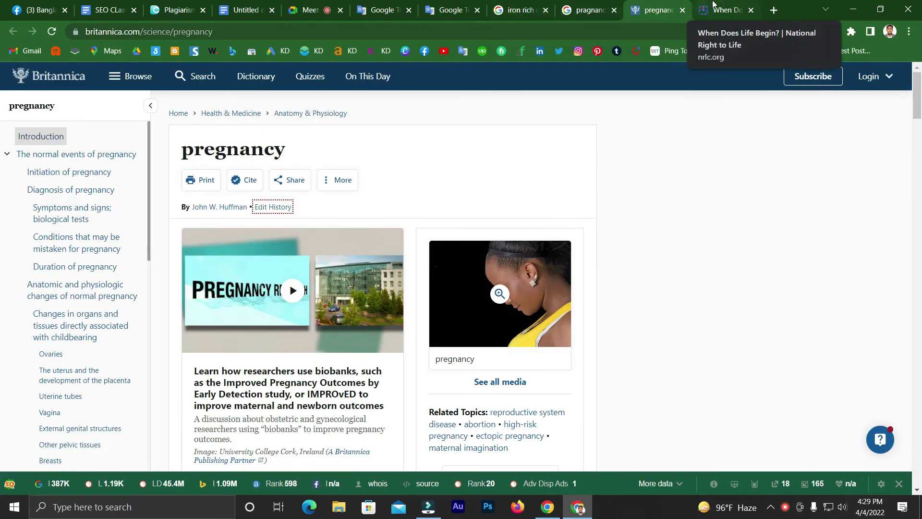
pyautogui.click(752, 10)
pyautogui.click(188, 4)
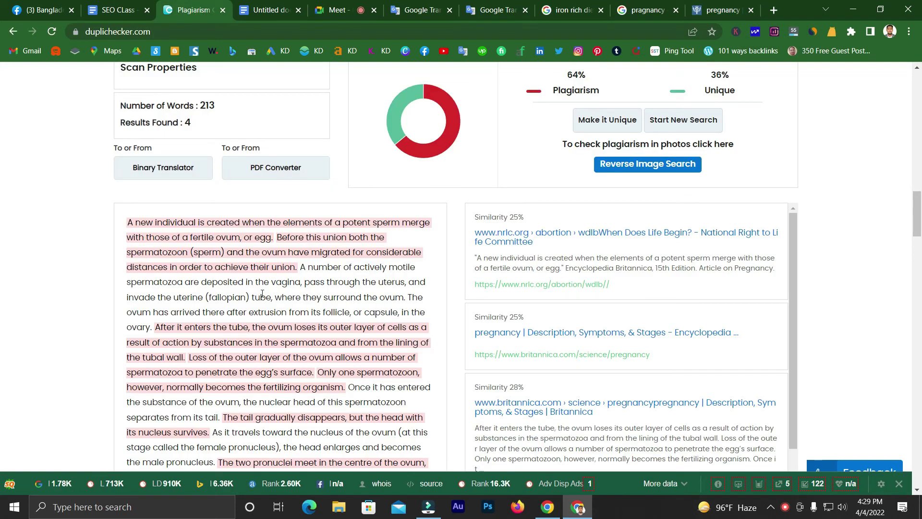
# Step: Open the second matched source, the Britannica pregnancy page, in a new tab placed last, and move the Duplichecker tab beside the Britannica tabs
pyautogui.scroll(-1, 449, 300)
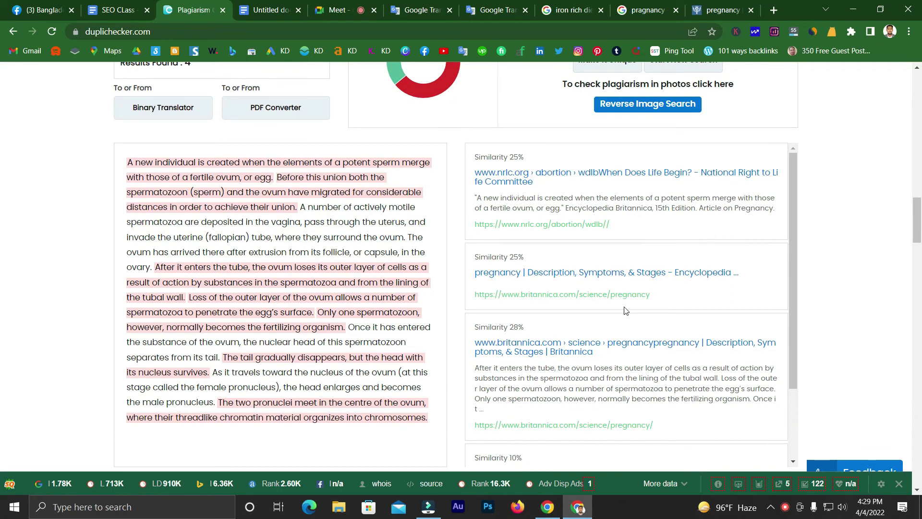
pyautogui.middleClick(542, 300)
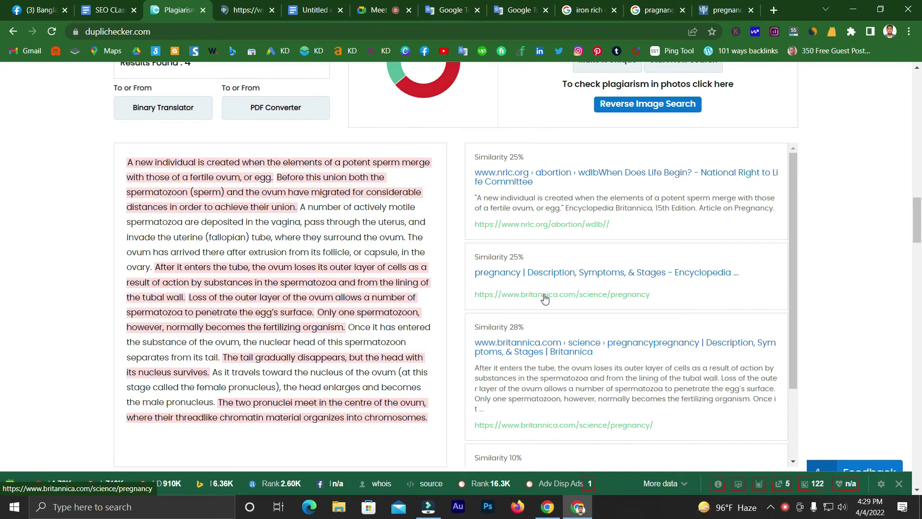
pyautogui.click(240, 6)
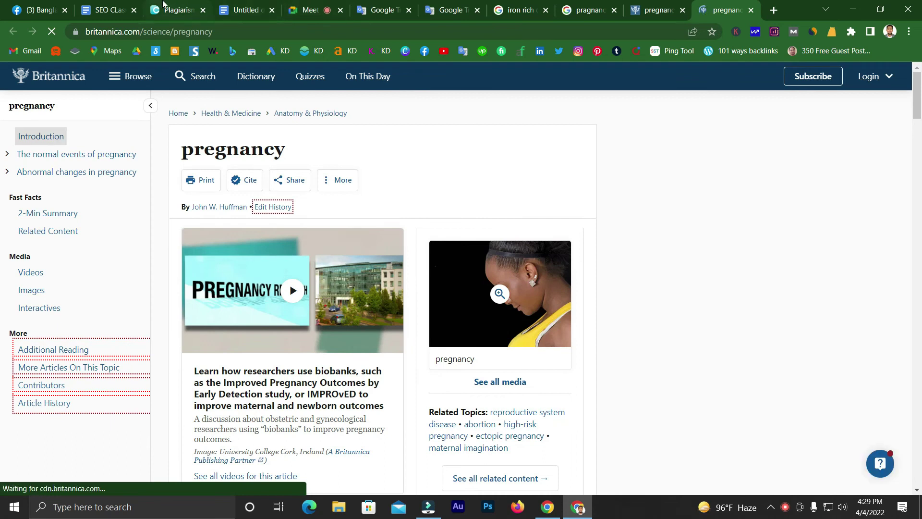
pyautogui.moveTo(165, 5); pyautogui.dragTo(606, 4)
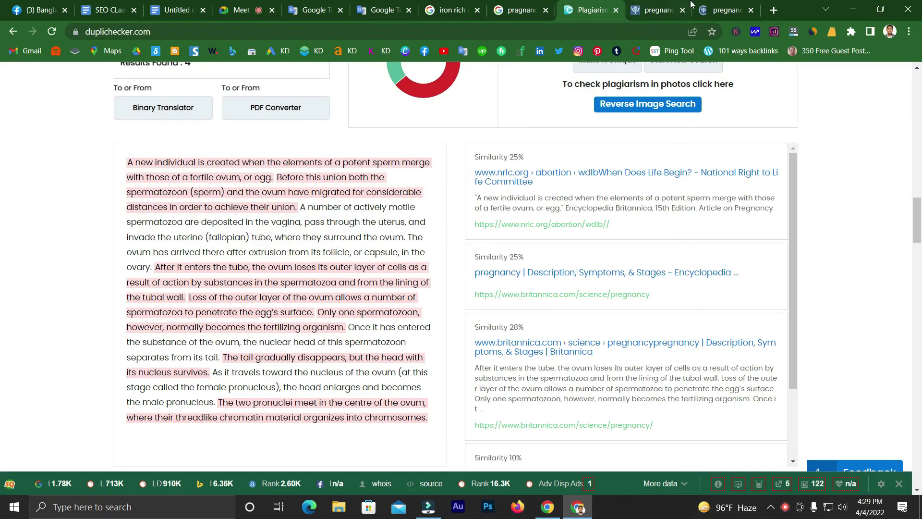
# Step: Compare the two Britannica pregnancy tabs with the Duplichecker match, down to the section on the initiation of pregnancy
pyautogui.click(648, 8)
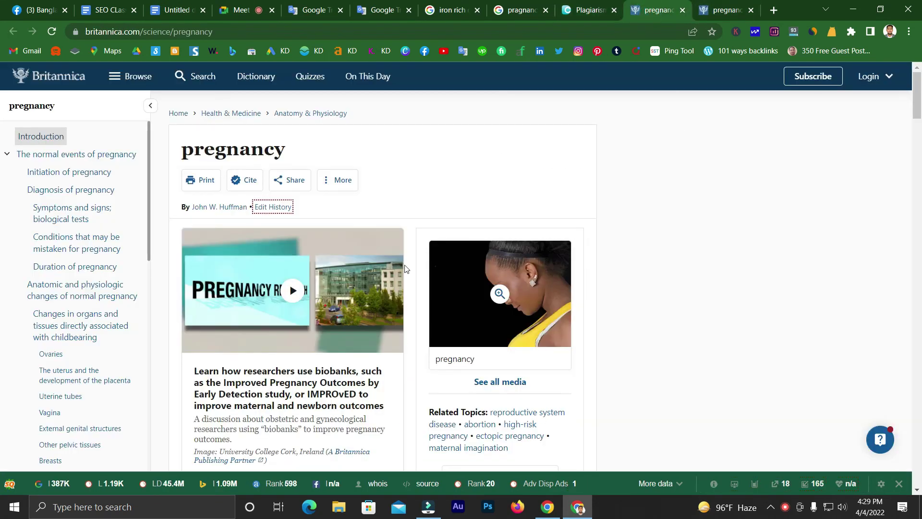
pyautogui.scroll(-10, 406, 269)
pyautogui.click(584, 10)
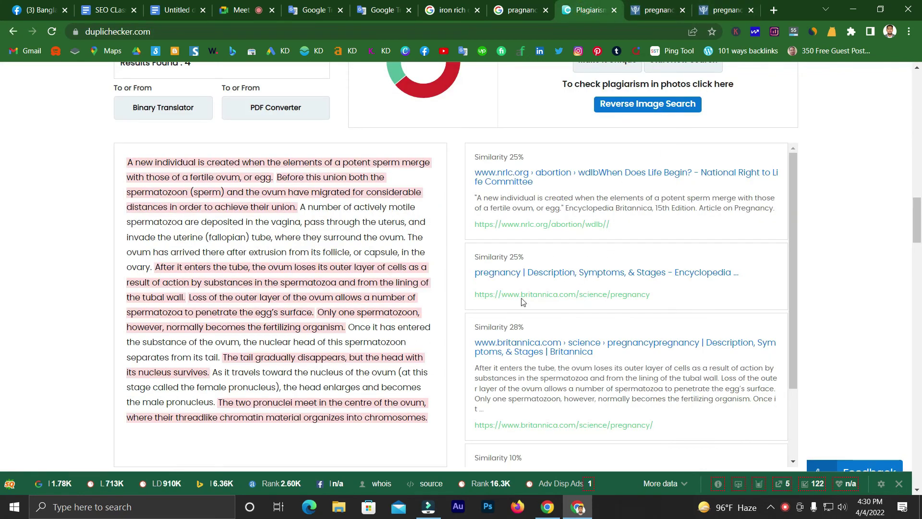
pyautogui.click(731, 4)
pyautogui.scroll(-5, 376, 210)
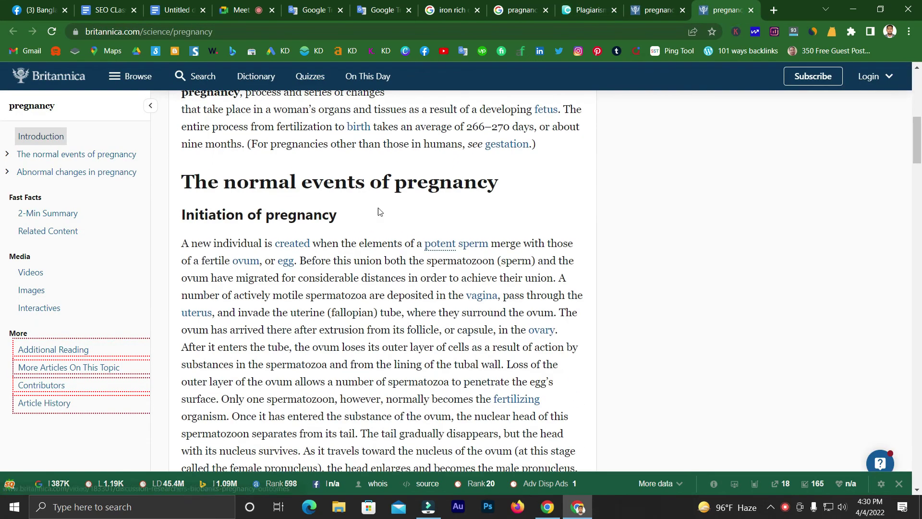
# Step: Review the highlighted text and the full list of matched sources in the Duplichecker results, down to the report download options
pyautogui.click(568, 5)
pyautogui.scroll(-5, 432, 255)
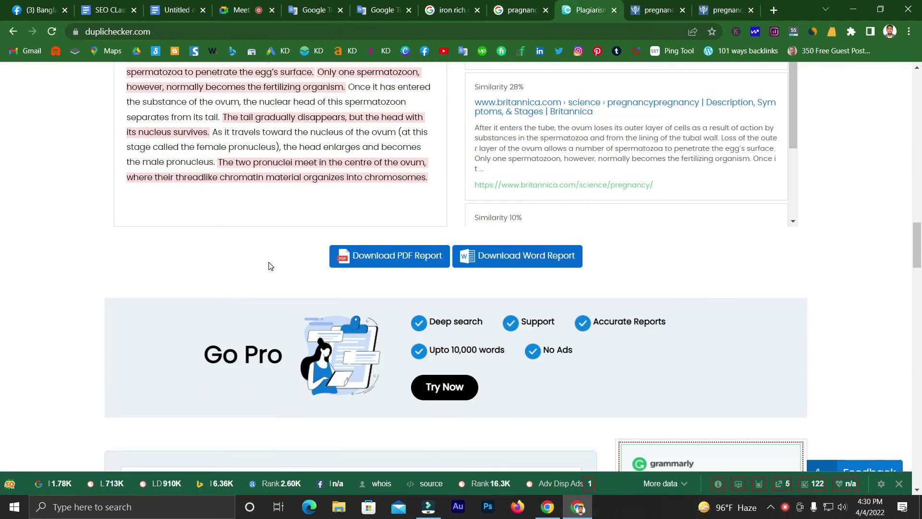
pyautogui.scroll(4, 272, 265)
pyautogui.scroll(-1, 564, 275)
pyautogui.scroll(-4, 539, 255)
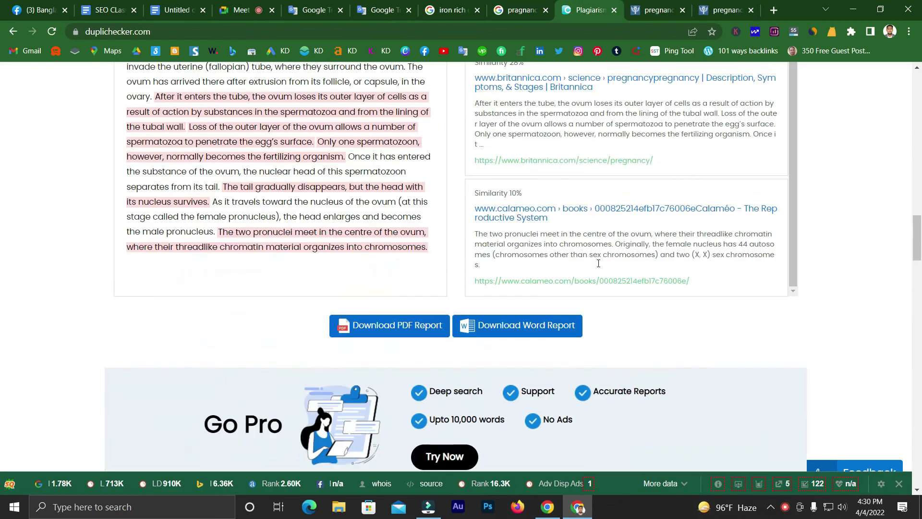
pyautogui.scroll(6, 539, 259)
# Step: Close the Britannica, Duplichecker and two Google search tabs, and return to the message field in the Meet call
pyautogui.click(682, 6)
pyautogui.click(682, 6)
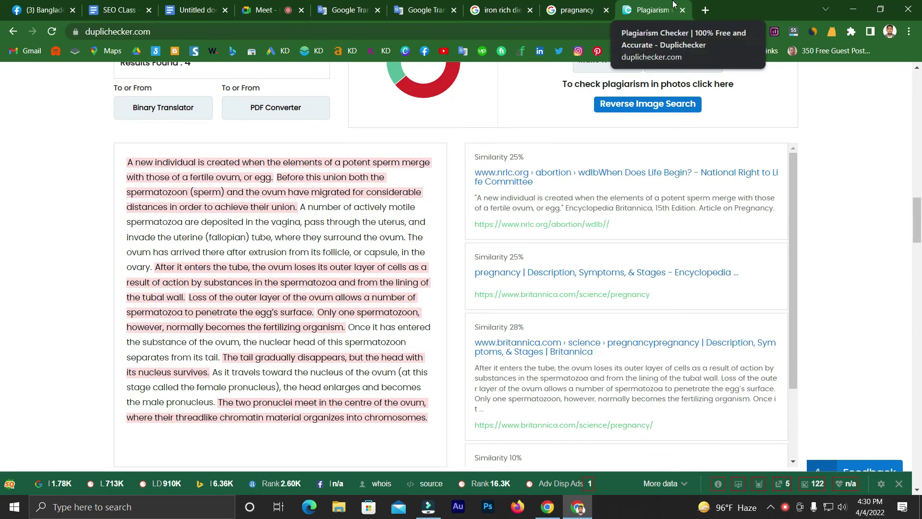
pyautogui.click(682, 7)
pyautogui.scroll(15, 182, 127)
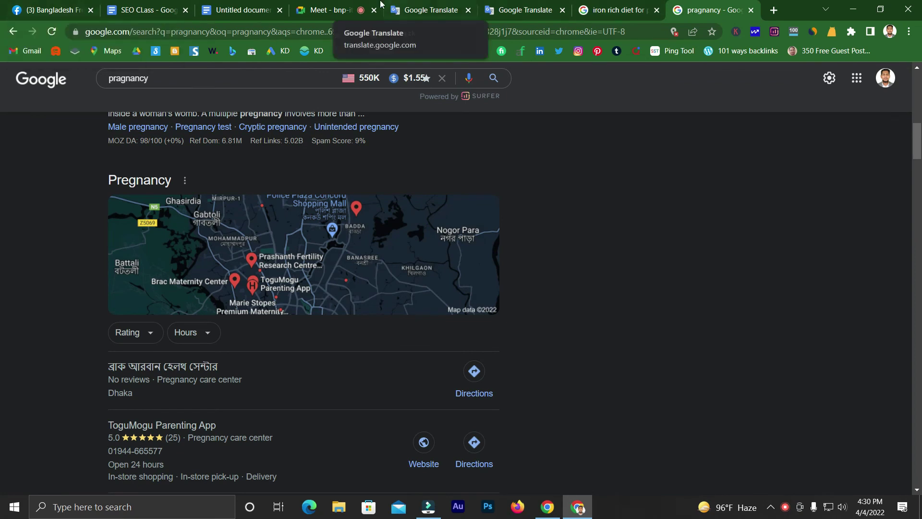
pyautogui.click(340, 9)
pyautogui.middleClick(719, 4)
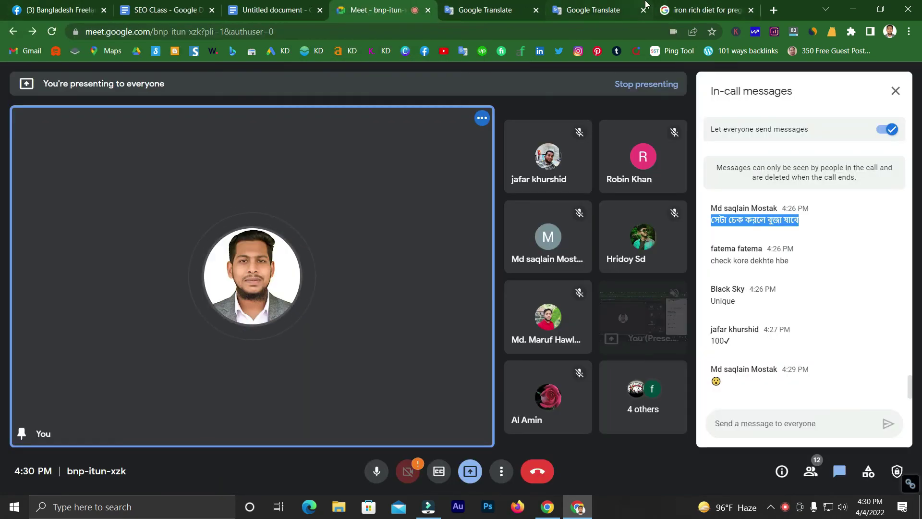
pyautogui.middleClick(696, 4)
pyautogui.click(745, 426)
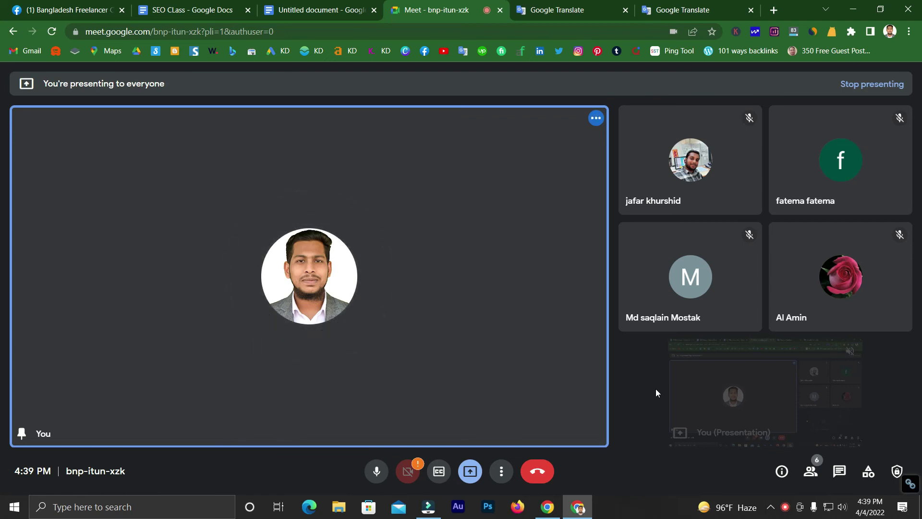
# Step: Look through the iron-rich foods article, then return to the Meet call and admit the waiting participant
pyautogui.click(332, 10)
pyautogui.scroll(-15, 459, 236)
pyautogui.scroll(-9, 482, 250)
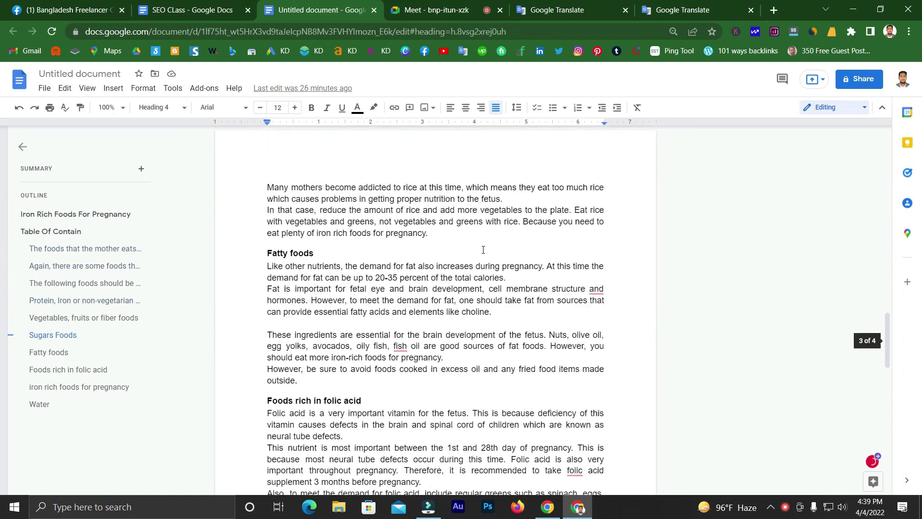
pyautogui.click(435, 10)
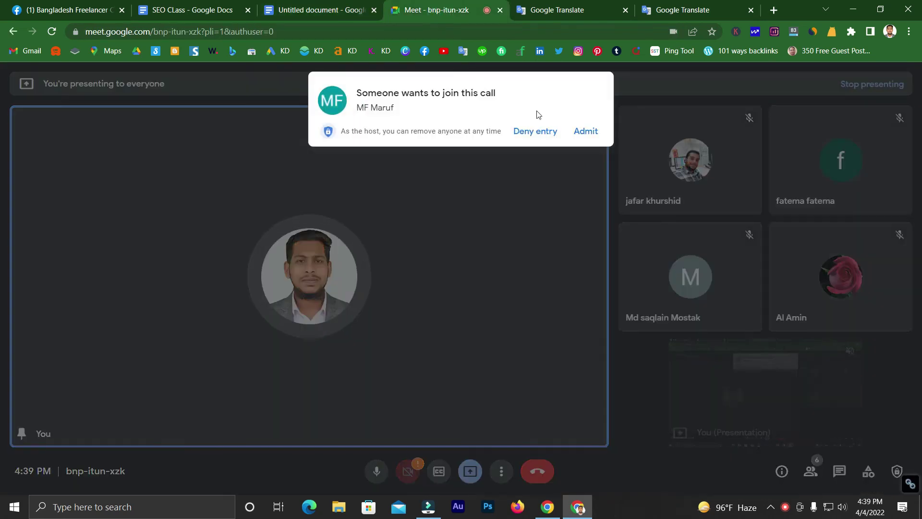
pyautogui.click(587, 131)
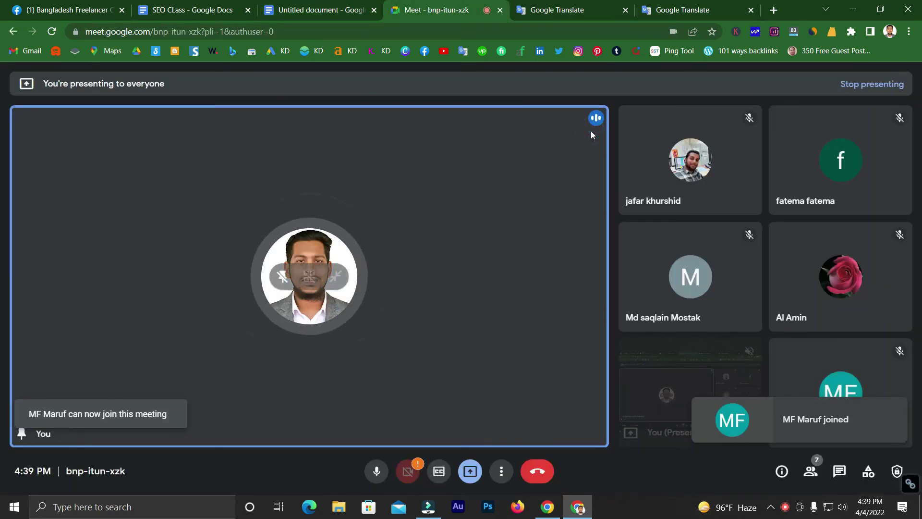
# Step: Highlight the keyword "Iron Rich Foods For Pregnancy" in the paragraph below the article's table of contents, then clear the selection
pyautogui.click(317, 11)
pyautogui.scroll(10, 375, 248)
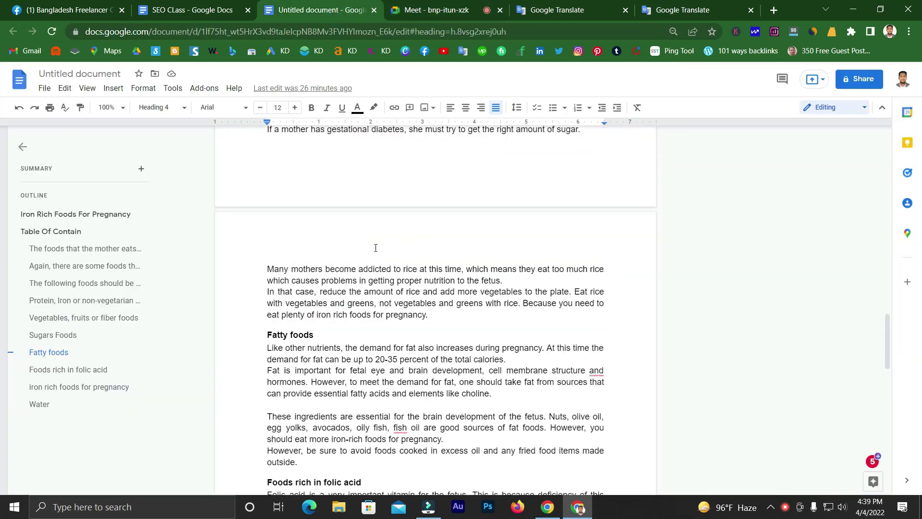
pyautogui.scroll(15, 375, 247)
pyautogui.scroll(-8, 385, 252)
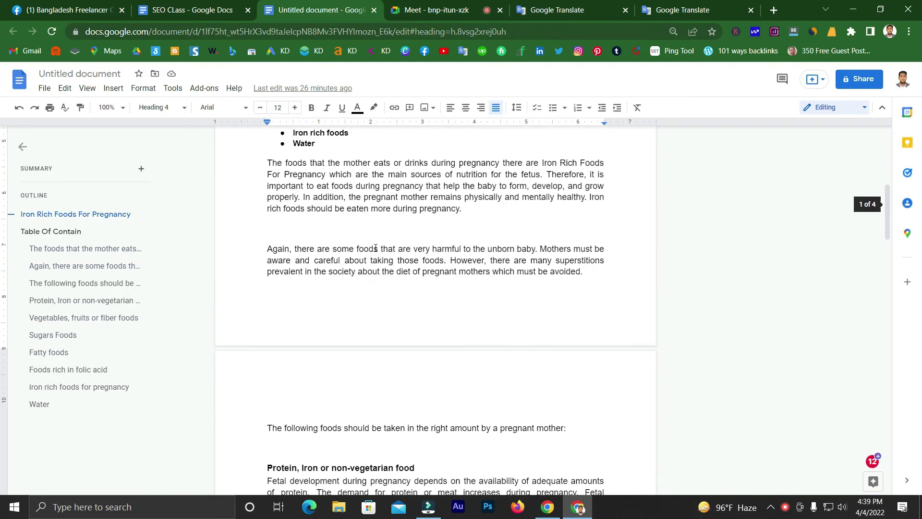
pyautogui.scroll(4, 390, 255)
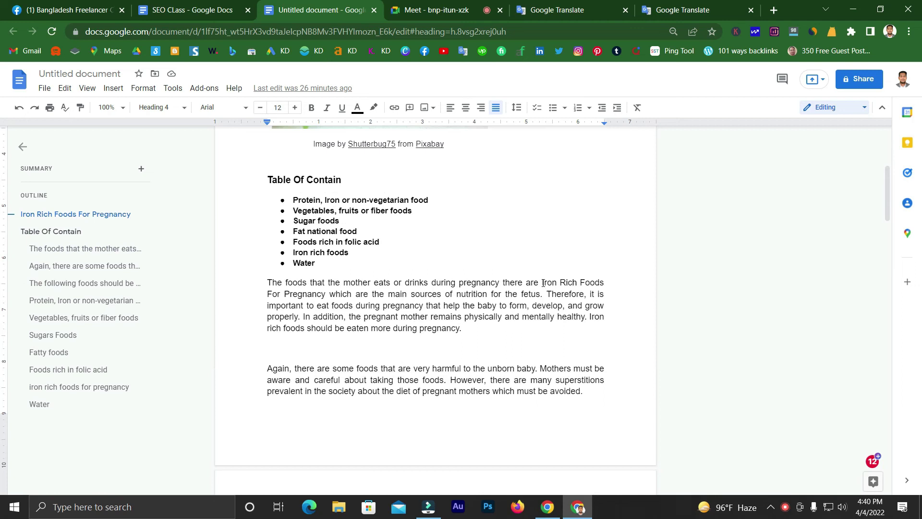
pyautogui.moveTo(542, 282); pyautogui.dragTo(327, 293)
pyautogui.click(369, 307)
# Step: Point out the keyword in the article's title by selecting "Iron", clear the selection and look through the sections on the following pages
pyautogui.scroll(-3, 351, 283)
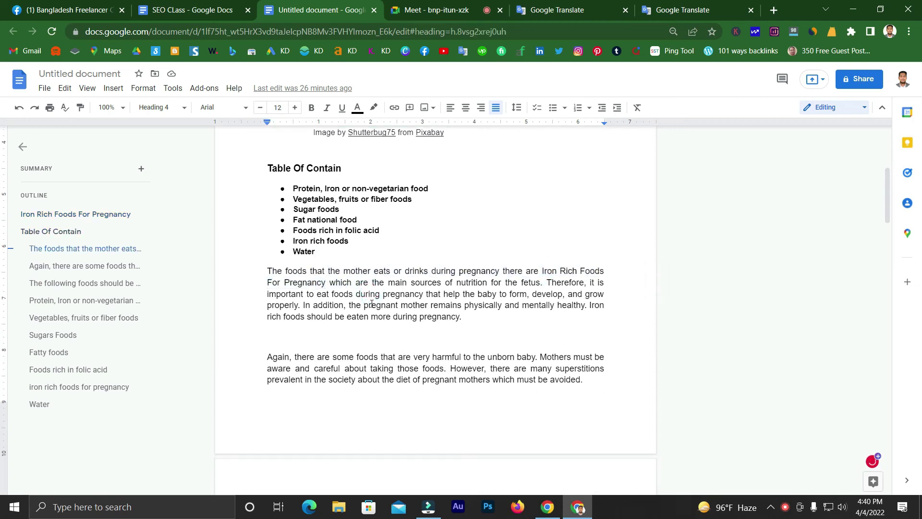
pyautogui.scroll(1, 308, 185)
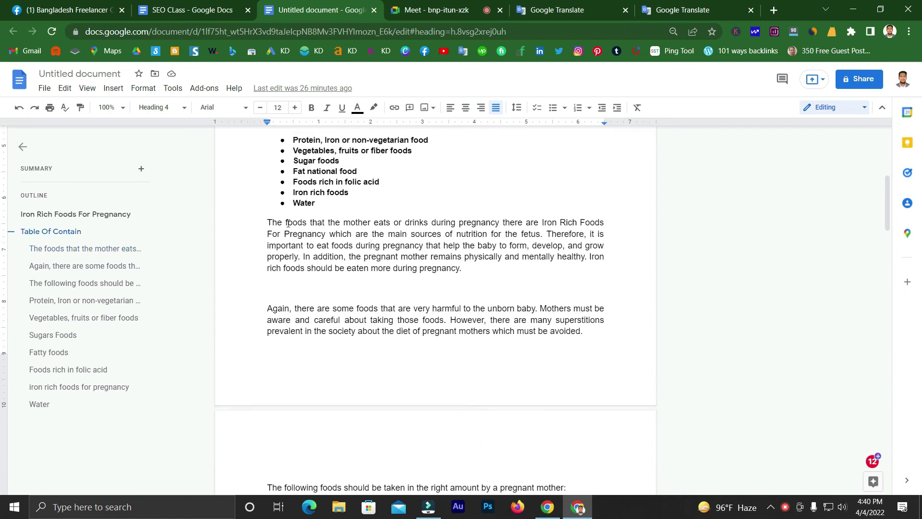
pyautogui.scroll(5, 287, 224)
pyautogui.doubleClick(315, 197)
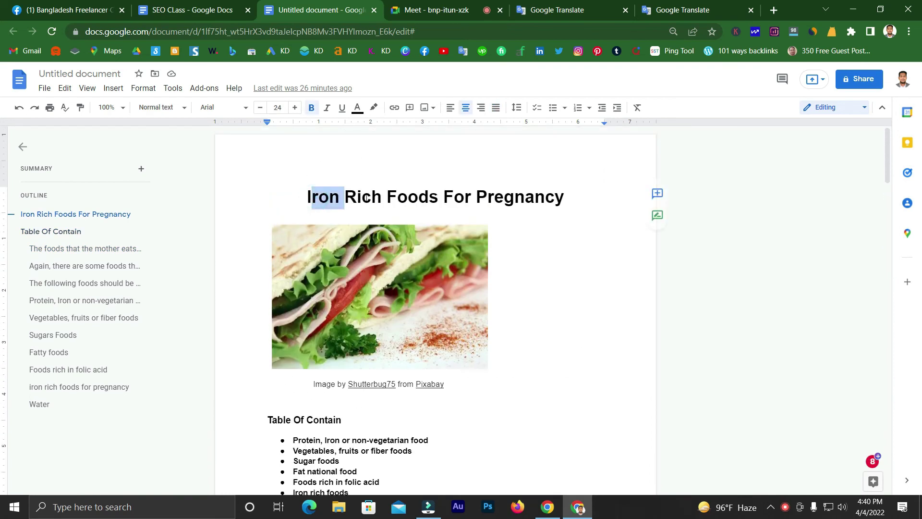
pyautogui.click(365, 197)
pyautogui.scroll(-5, 299, 284)
pyautogui.scroll(-20, 280, 287)
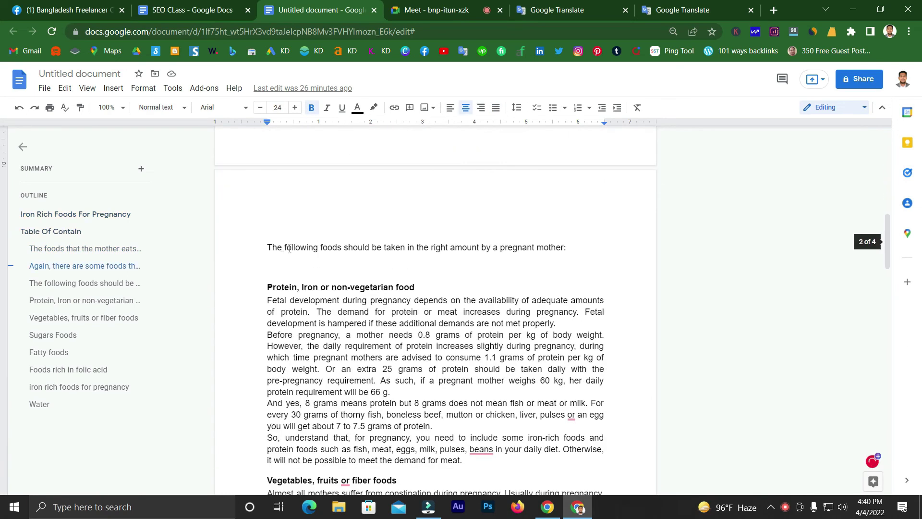
pyautogui.scroll(15, 393, 267)
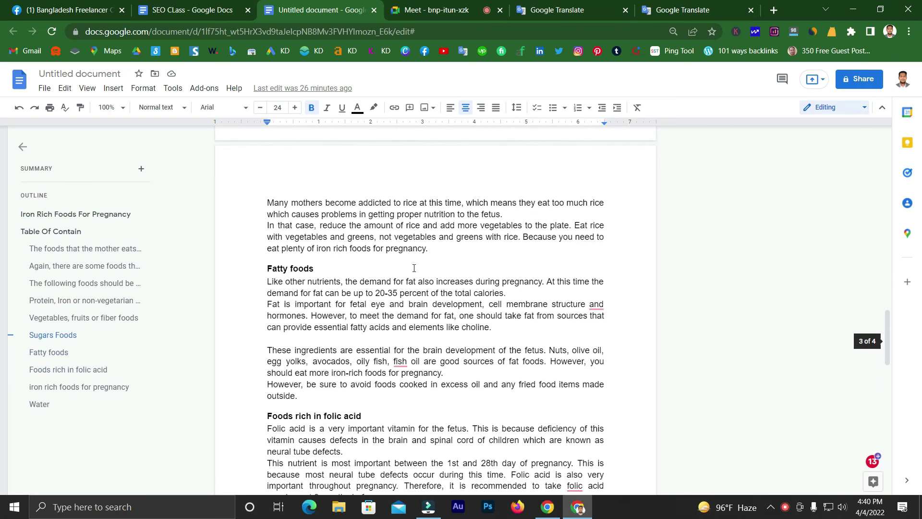
# Step: Open the in-call messages in the Meet call to check the participants' replies, glancing at the article in between
pyautogui.click(430, 10)
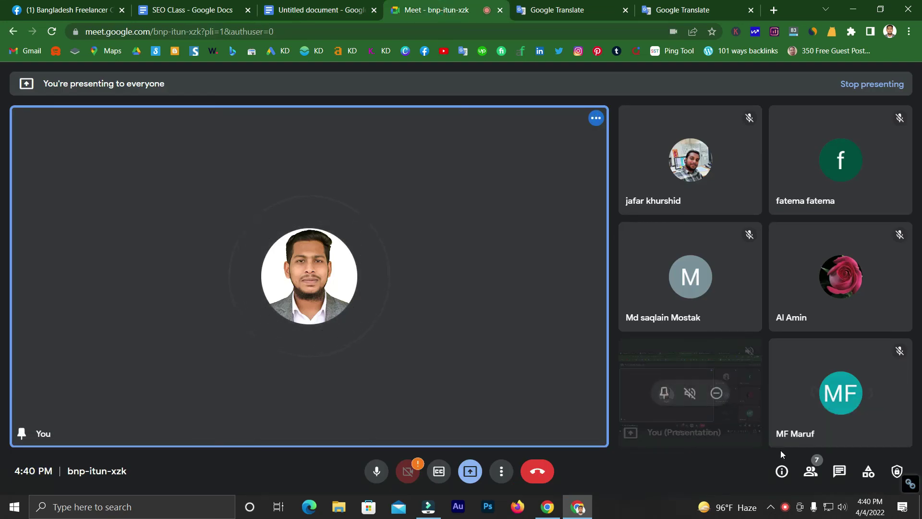
pyautogui.click(838, 471)
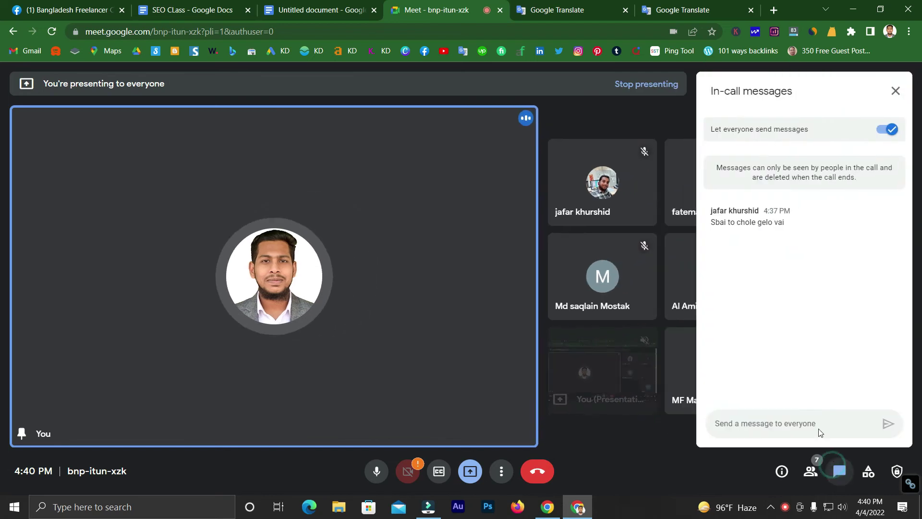
pyautogui.click(752, 422)
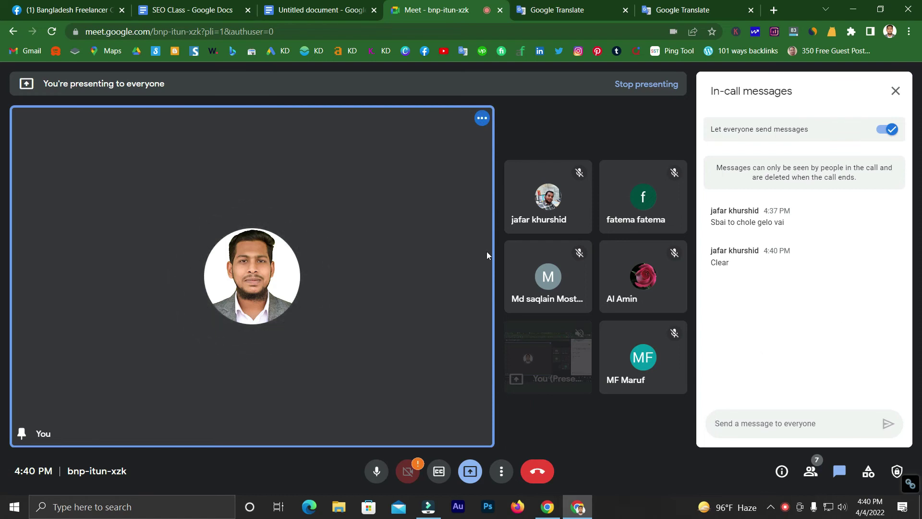
pyautogui.click(337, 4)
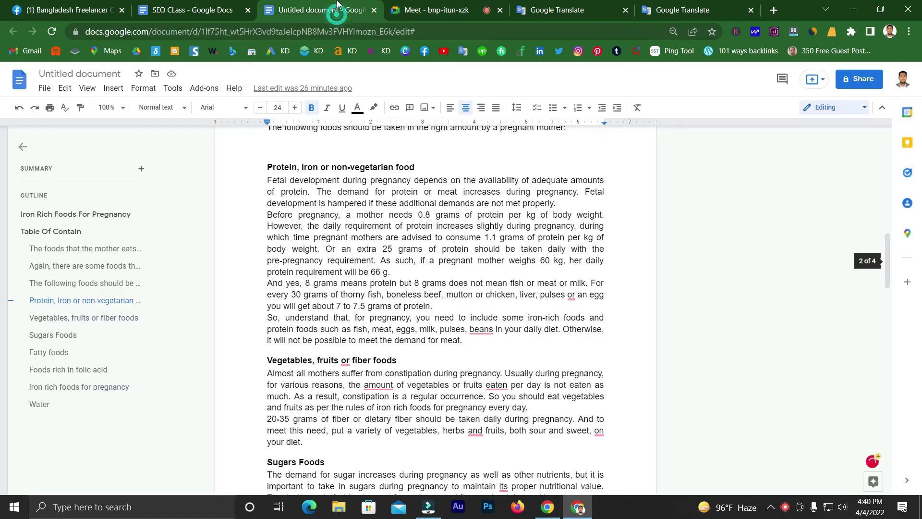
pyautogui.click(394, 9)
# Step: Look over the article back up to its title, then switch to the SEO CLass notes and view the on-page checklist below Tools
pyautogui.click(311, 4)
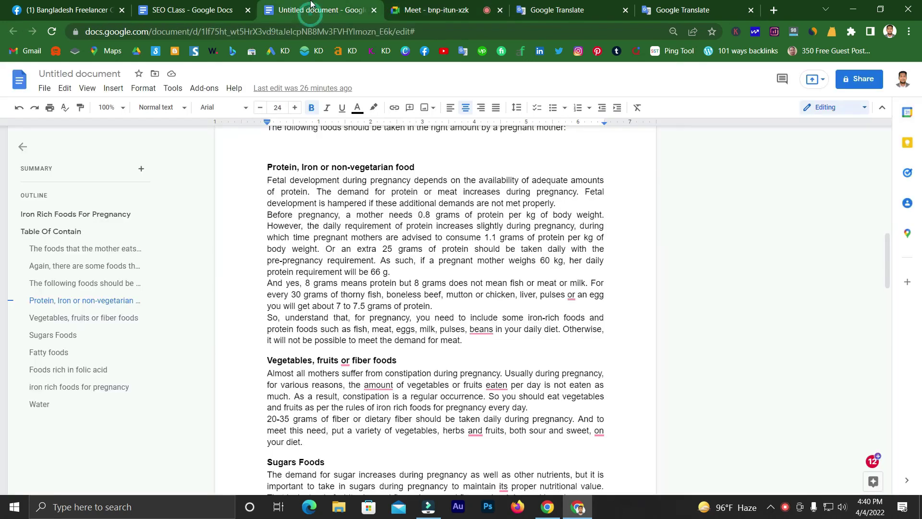
pyautogui.scroll(-5, 296, 192)
pyautogui.scroll(17, 292, 198)
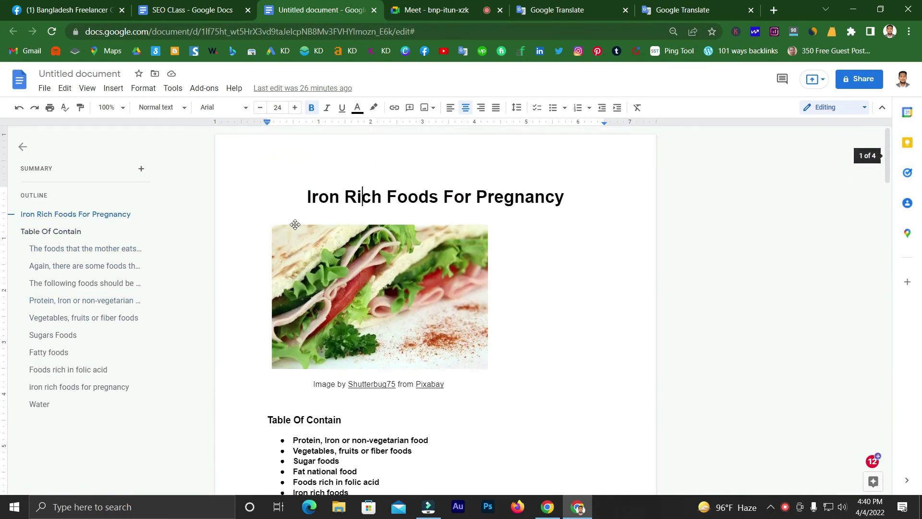
pyautogui.click(209, 6)
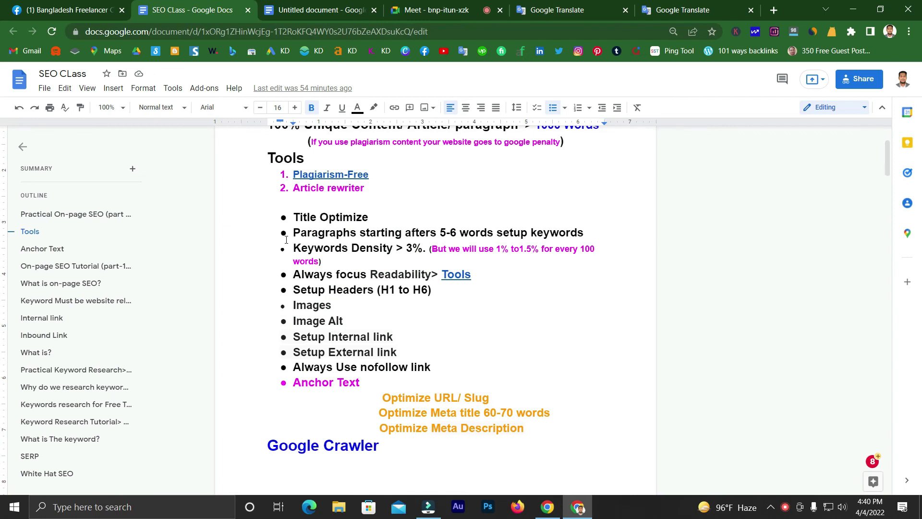
pyautogui.scroll(-2, 286, 240)
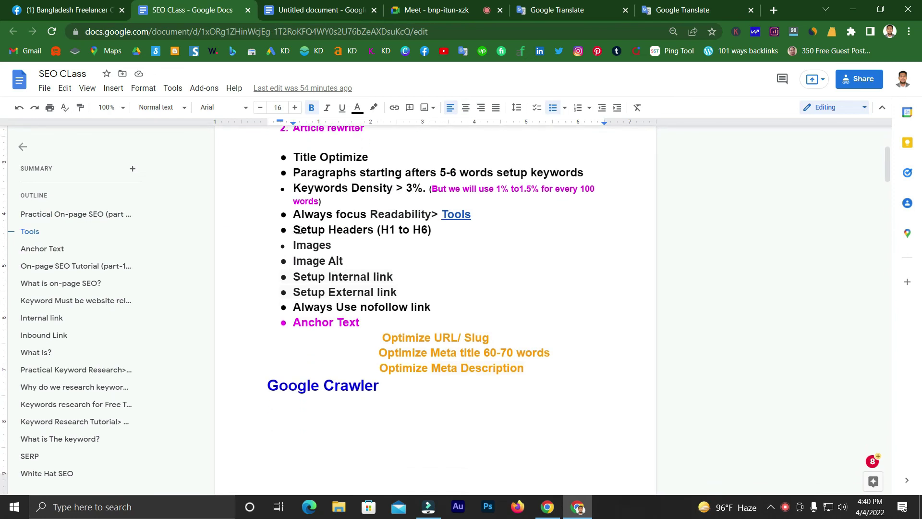
# Step: Review the on-page checklist below Tools, then look over the iron-rich foods article's sections and return to its table of contents
pyautogui.scroll(2, 300, 230)
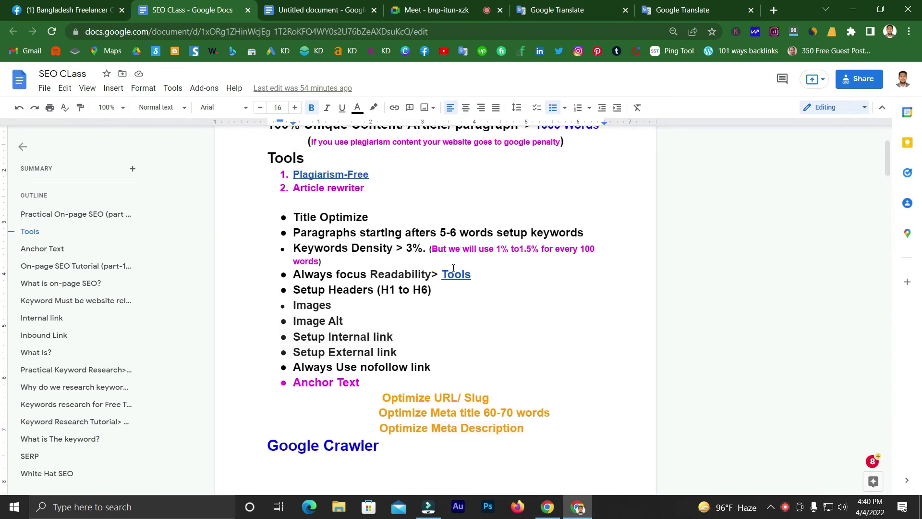
pyautogui.click(329, 5)
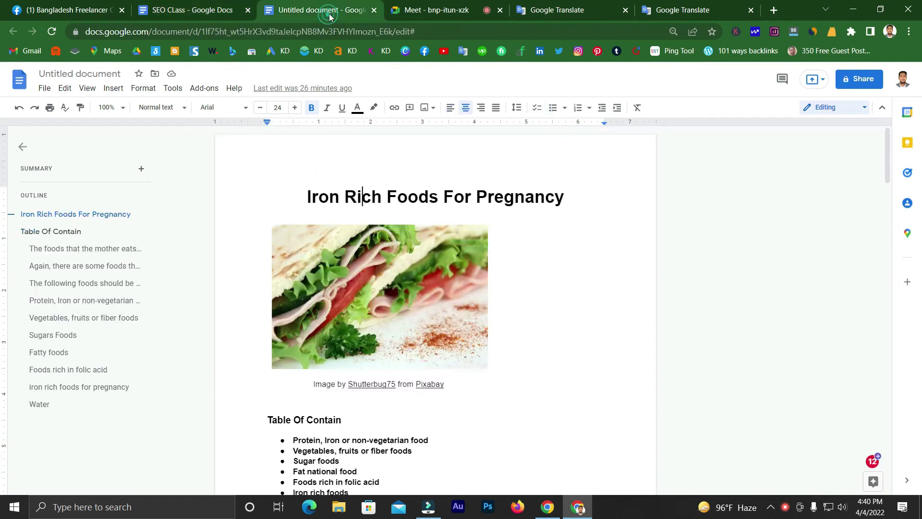
pyautogui.scroll(-18, 350, 216)
pyautogui.scroll(-9, 350, 215)
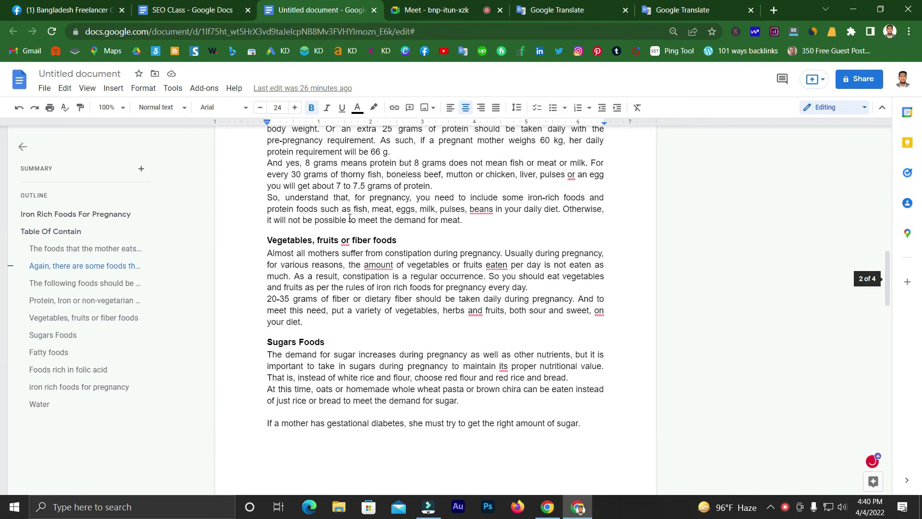
pyautogui.scroll(20, 384, 243)
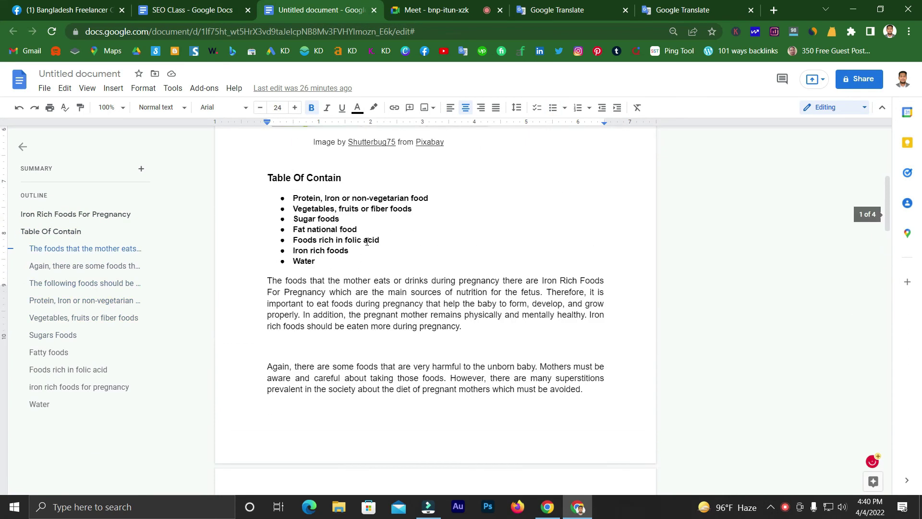
# Step: Close both Google Translate pages and open the WebFX Readability Test linked in the Readability item of the SEO CLass notes
pyautogui.click(229, 5)
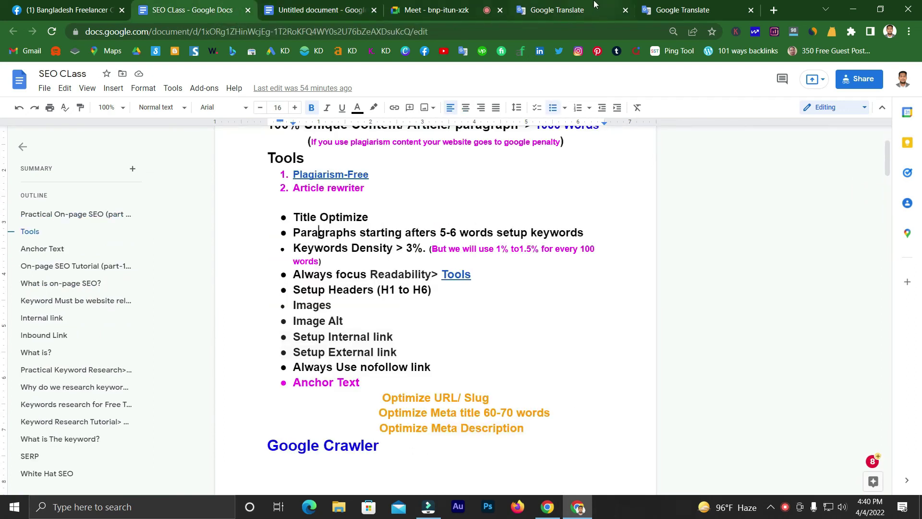
pyautogui.middleClick(552, 4)
pyautogui.middleClick(553, 5)
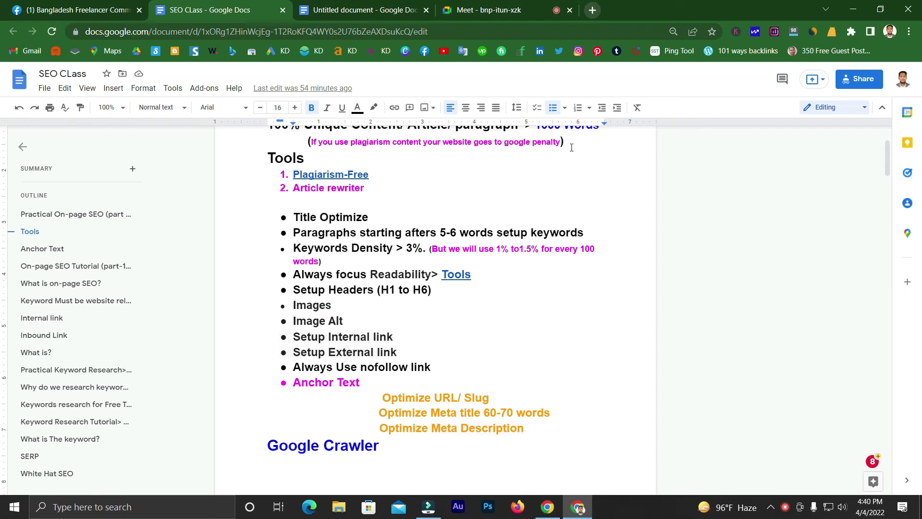
pyautogui.click(462, 274)
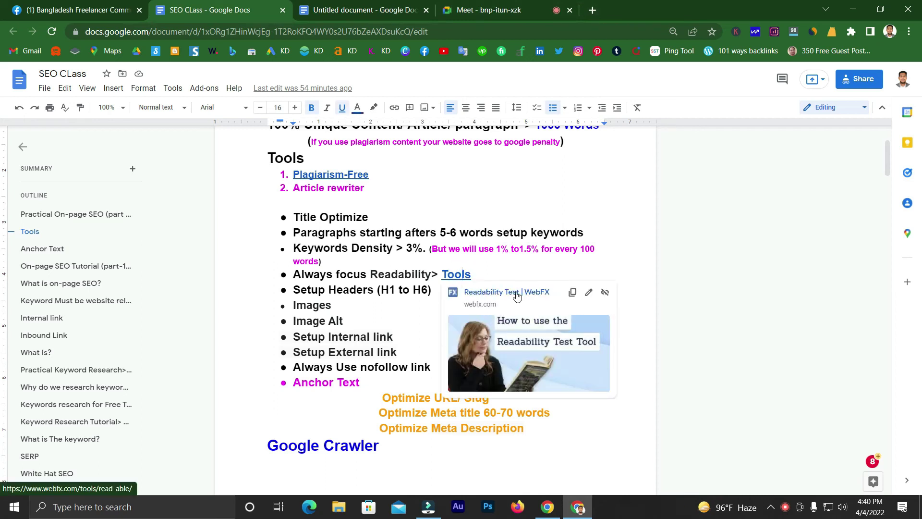
pyautogui.click(517, 296)
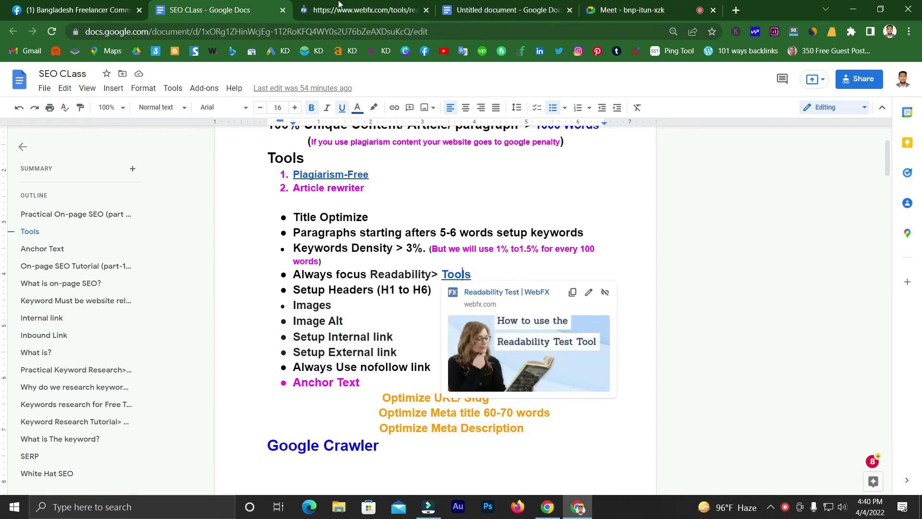
# Step: Place the article before the Readability Test, copy its text from Table Of Contain through the last paragraph, and return to the test
pyautogui.moveTo(500, 9); pyautogui.dragTo(360, 9)
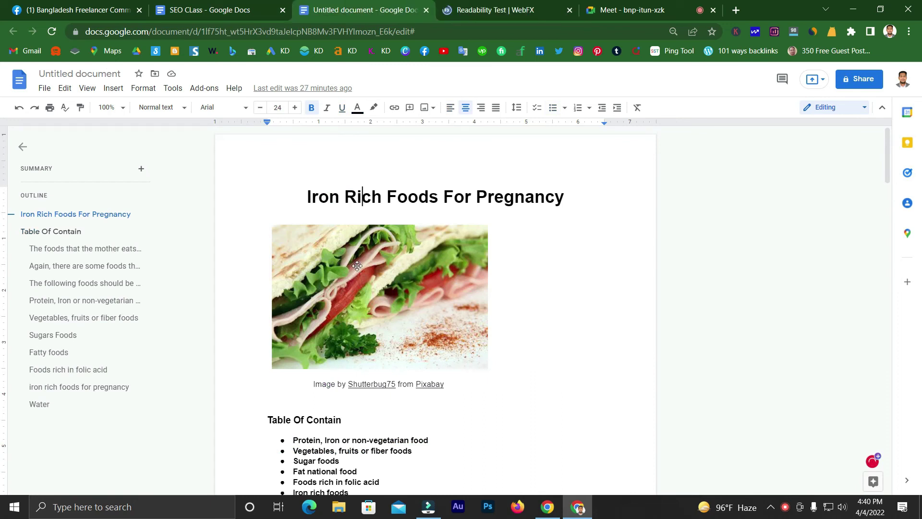
pyautogui.scroll(-3, 357, 266)
pyautogui.moveTo(263, 239); pyautogui.dragTo(315, 276)
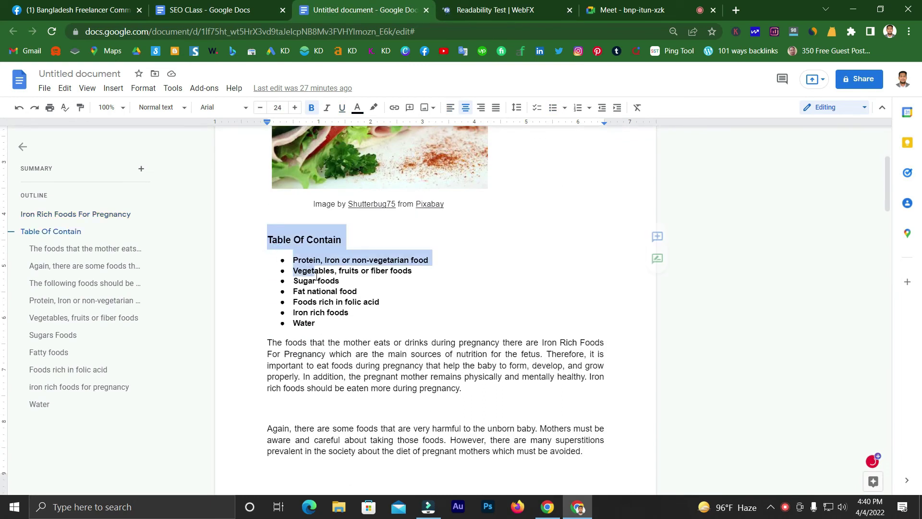
pyautogui.scroll(-12, 315, 277)
pyautogui.scroll(-15, 316, 278)
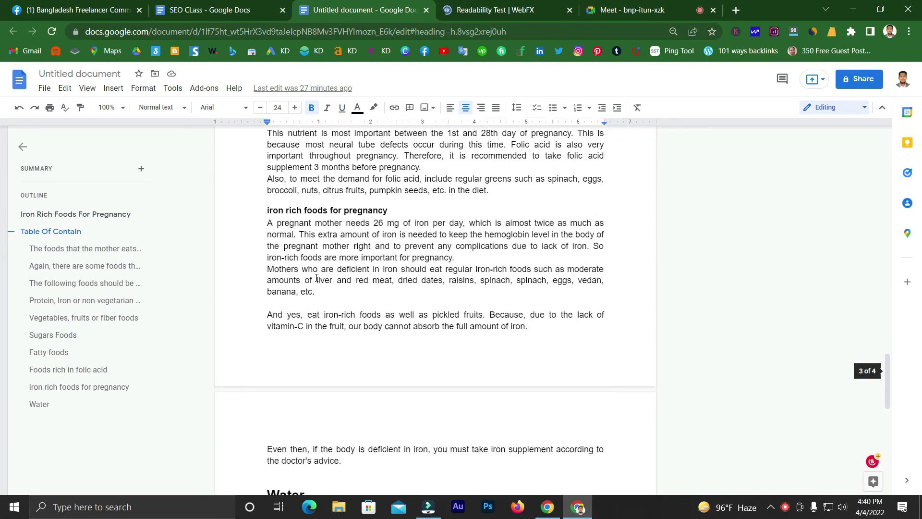
pyautogui.moveTo(331, 273); pyautogui.dragTo(410, 187)
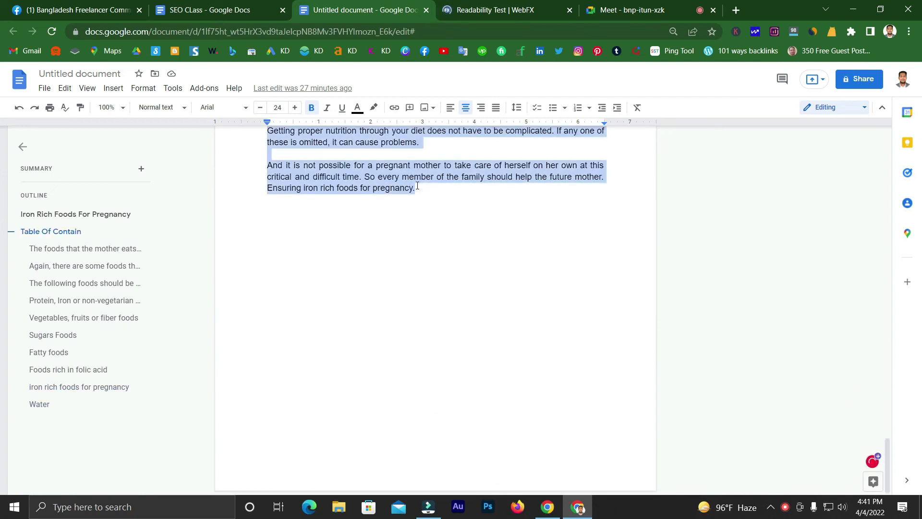
pyautogui.hotkey('ctrl', 'Tab')
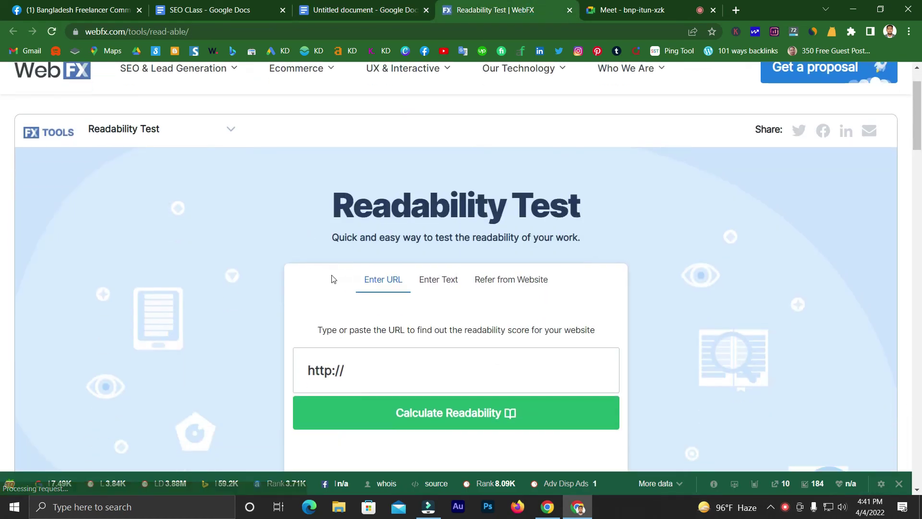
# Step: Try to switch the Readability Test to text entry and look over the page for the input area
pyautogui.click(437, 291)
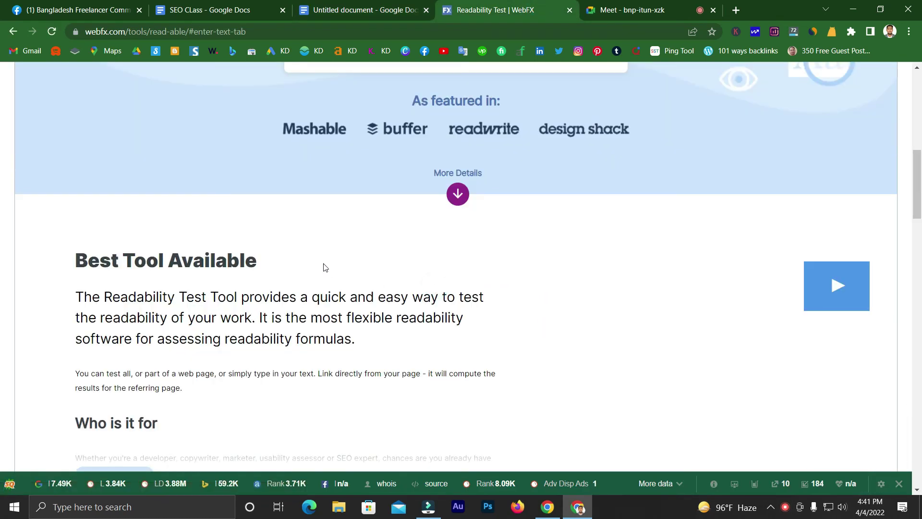
pyautogui.scroll(-5, 326, 267)
pyautogui.scroll(12, 331, 265)
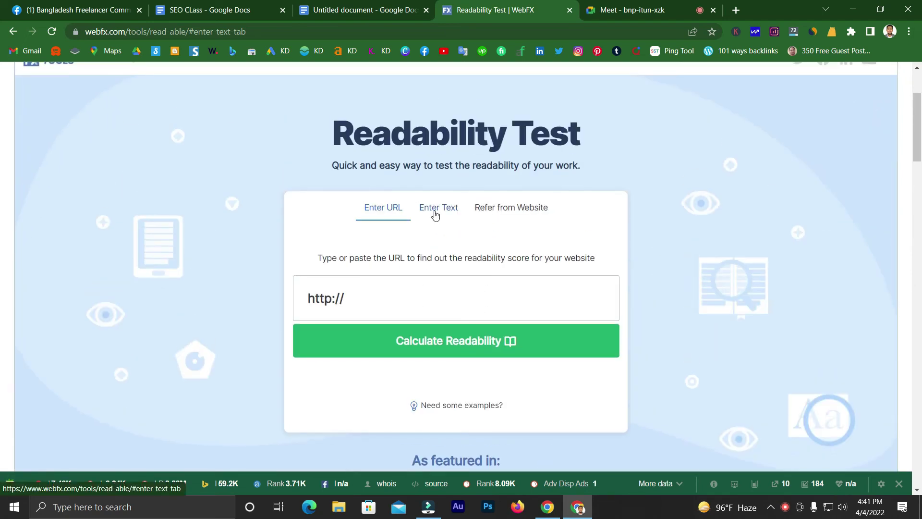
pyautogui.click(435, 212)
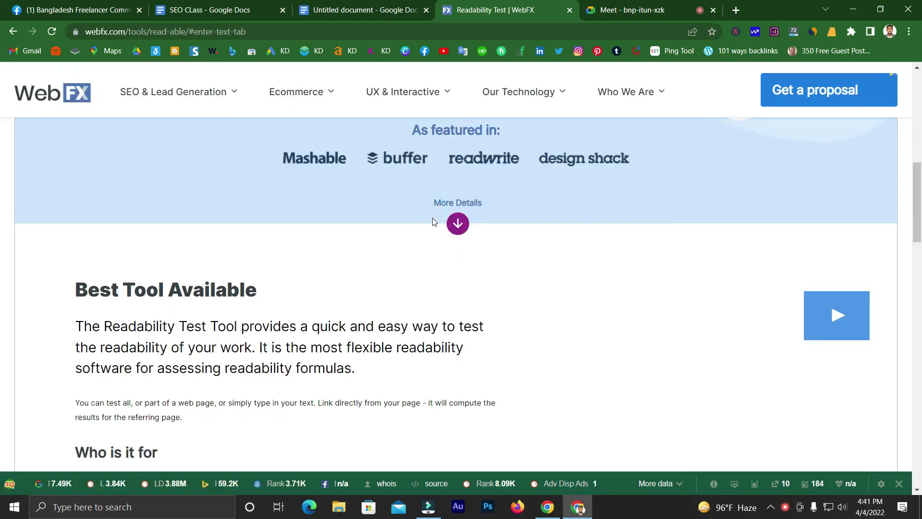
pyautogui.scroll(5, 433, 207)
pyautogui.click(414, 213)
pyautogui.scroll(4, 428, 269)
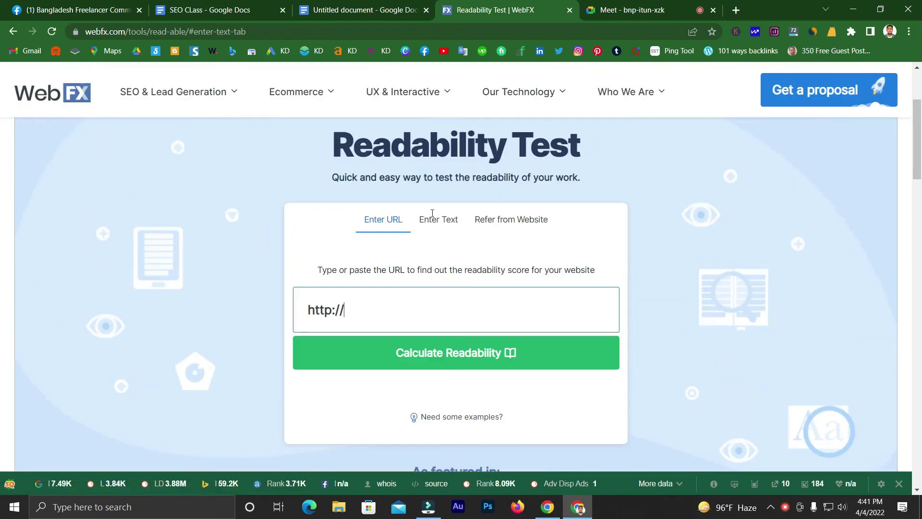
pyautogui.click(440, 329)
pyautogui.scroll(-10, 442, 329)
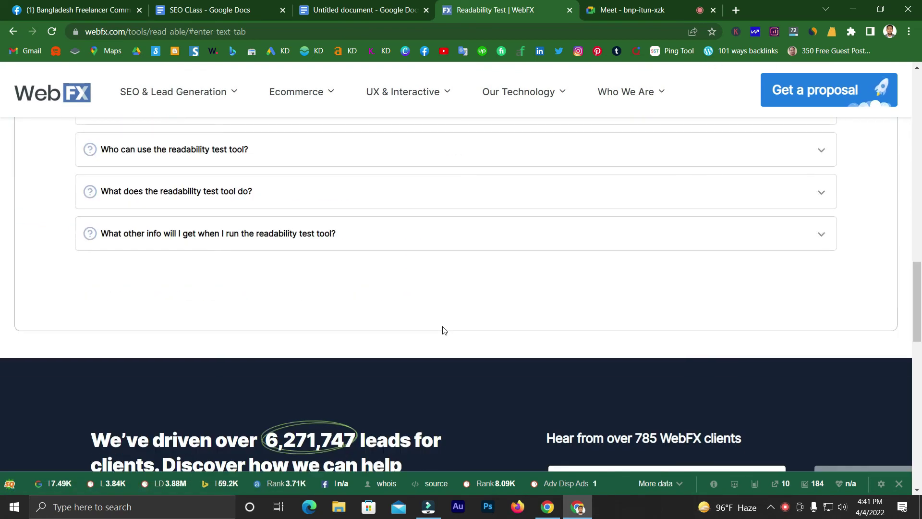
pyautogui.scroll(-5, 444, 329)
pyautogui.scroll(20, 444, 327)
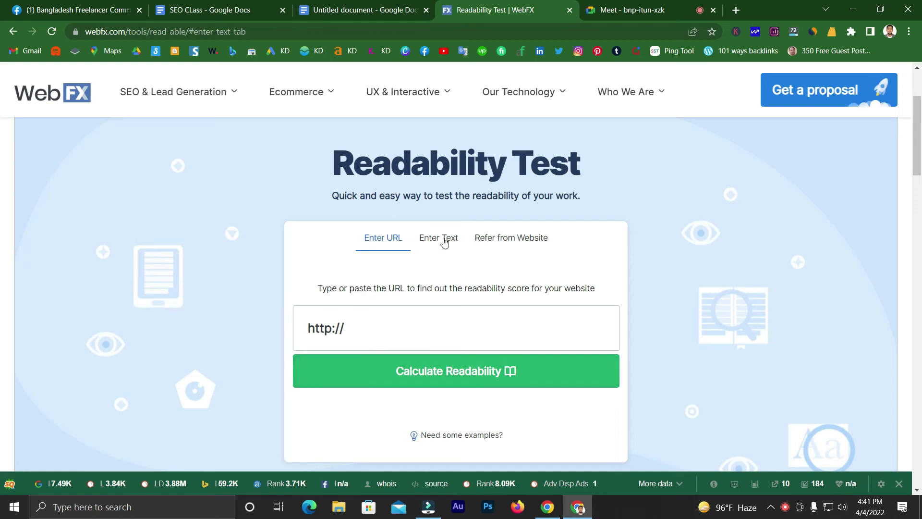
# Step: Switch the Readability Test to Enter Text, paste the copied article and calculate its readability
pyautogui.click(532, 241)
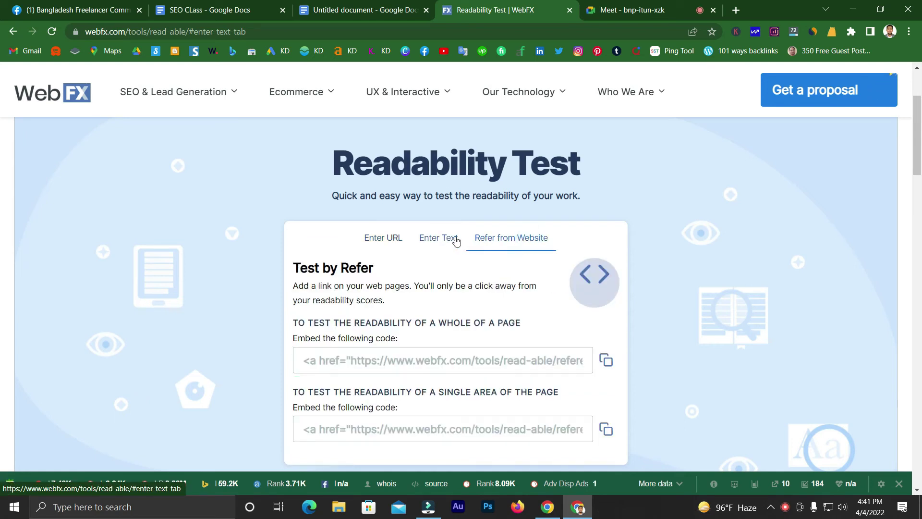
pyautogui.click(441, 239)
pyautogui.click(392, 310)
pyautogui.hotkey('ctrl', 'v')
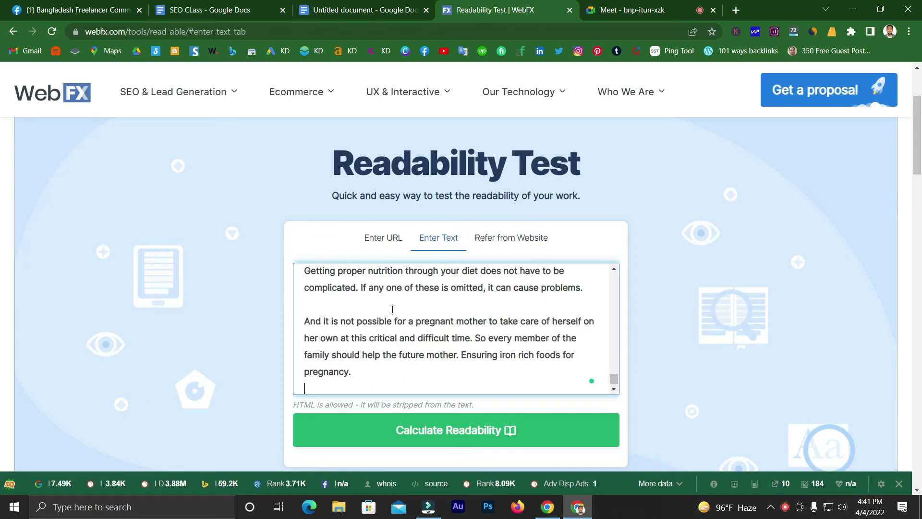
pyautogui.scroll(-3, 290, 354)
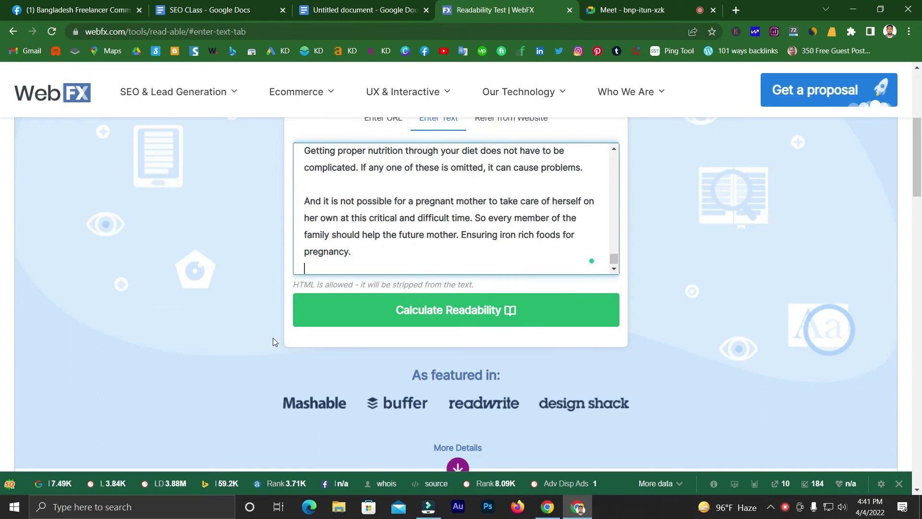
pyautogui.click(430, 311)
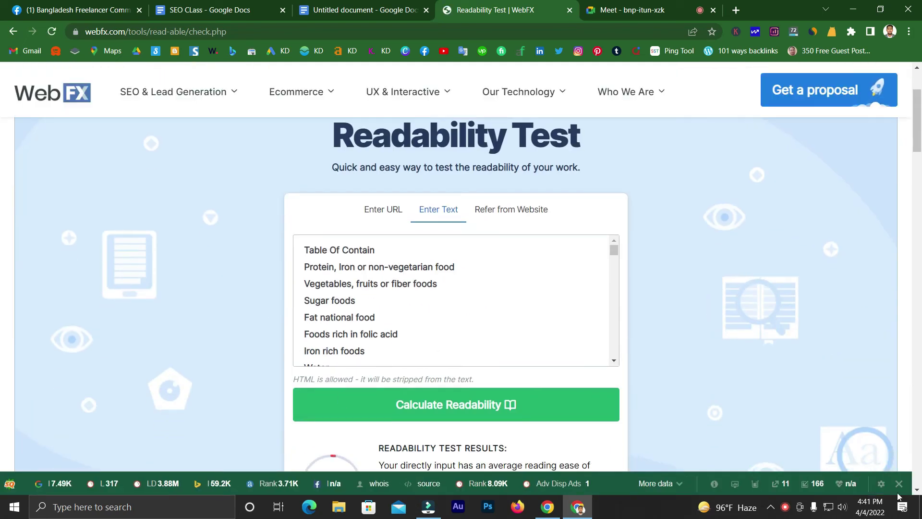
# Step: Dismiss the SEO metrics bar covering the page and examine the article's readability test results
pyautogui.click(899, 487)
pyautogui.click(719, 379)
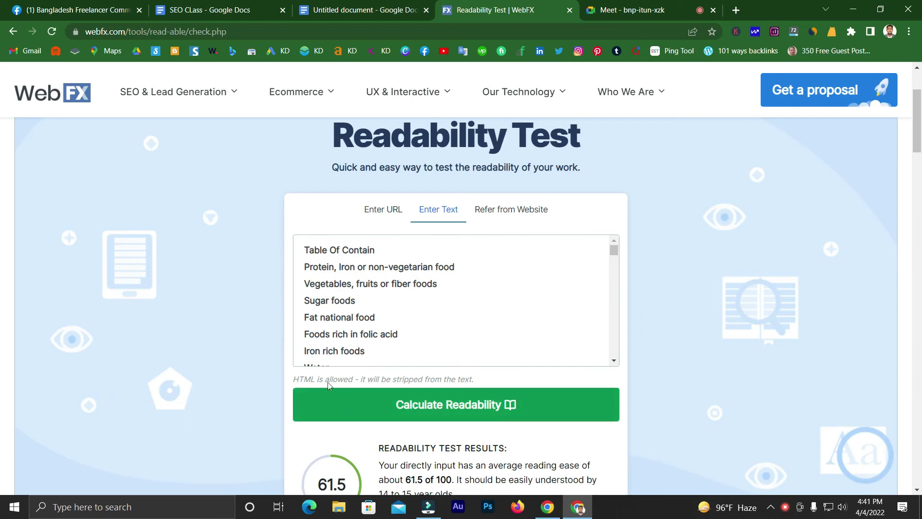
pyautogui.scroll(-2, 263, 330)
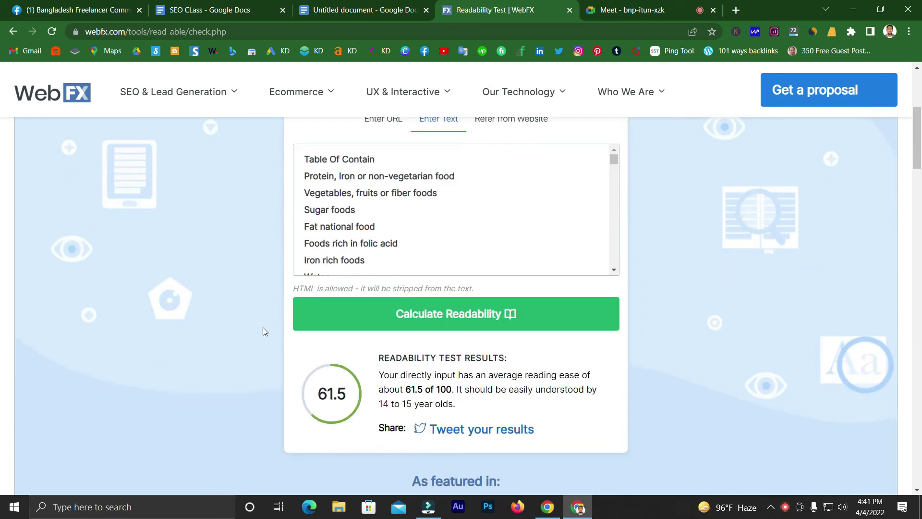
pyautogui.scroll(-1, 374, 236)
pyautogui.scroll(-1, 287, 332)
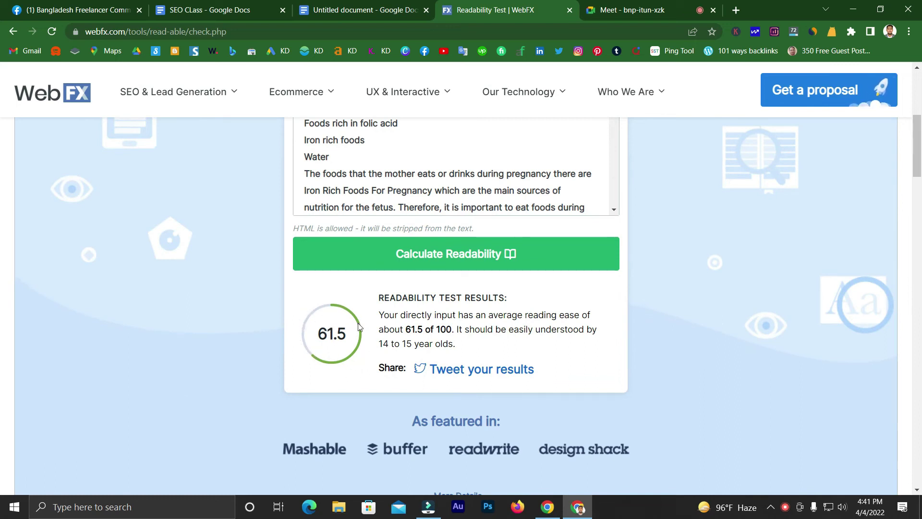
pyautogui.scroll(6, 324, 350)
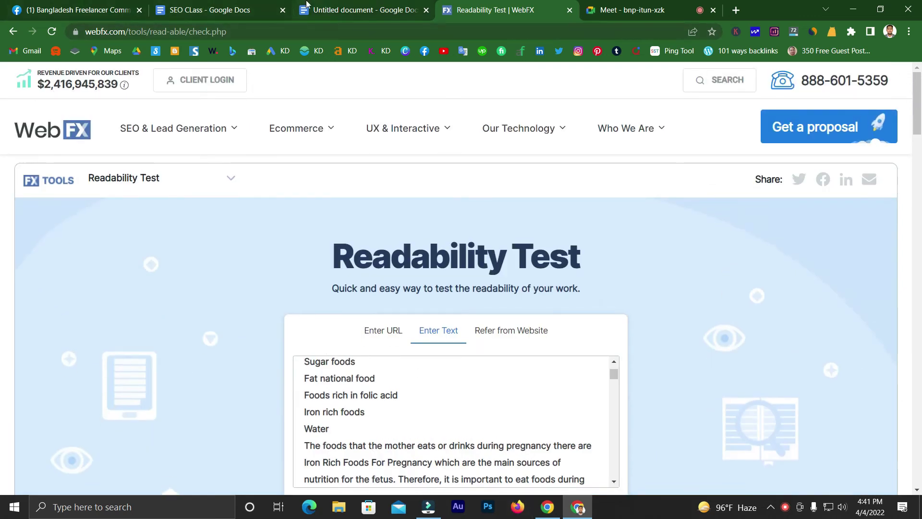
# Step: Go back to the article, clear the text selection and look back up to the table of contents
pyautogui.click(344, 5)
pyautogui.scroll(15, 373, 254)
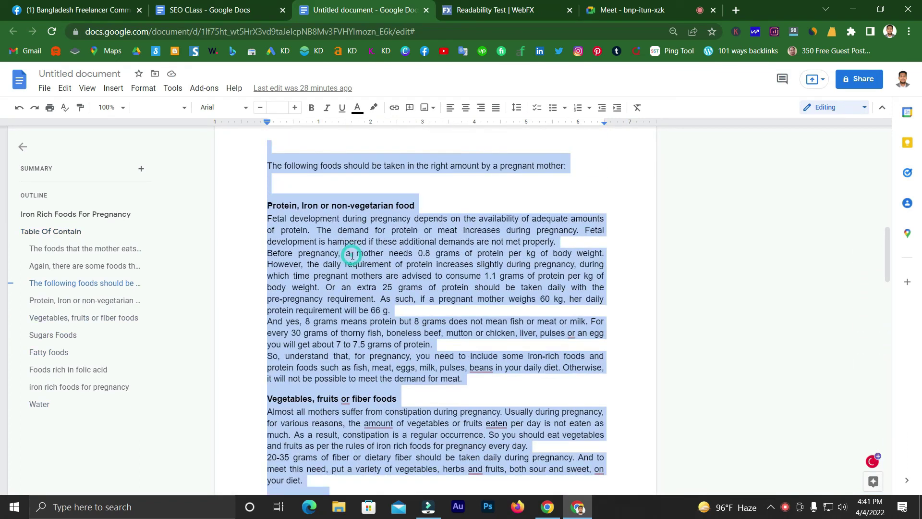
pyautogui.click(356, 262)
pyautogui.scroll(12, 355, 264)
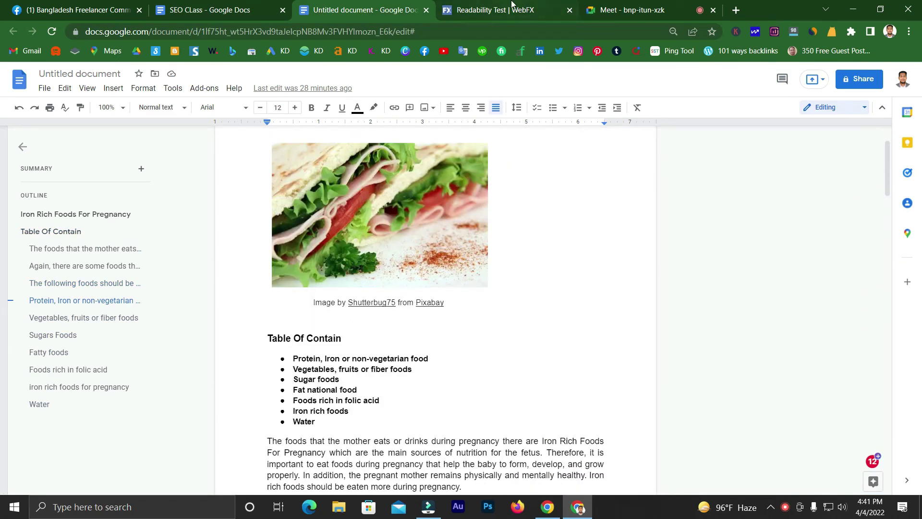
# Step: Close the Readability Test page and check the participants' replies in the Meet call's in-call messages
pyautogui.middleClick(512, 4)
pyautogui.click(511, 7)
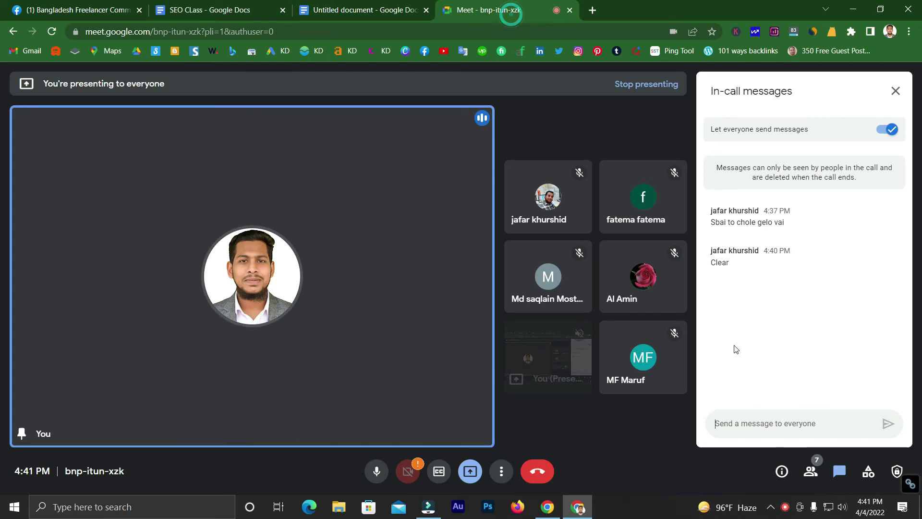
pyautogui.click(747, 425)
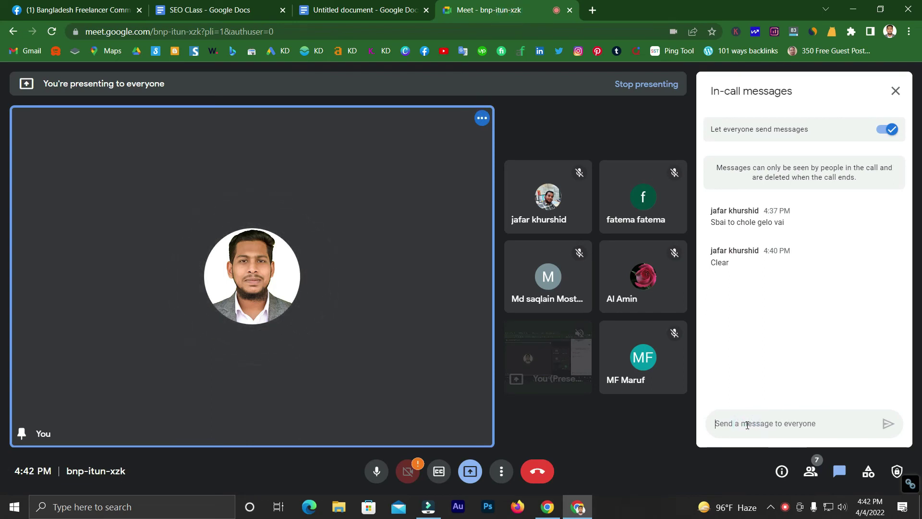
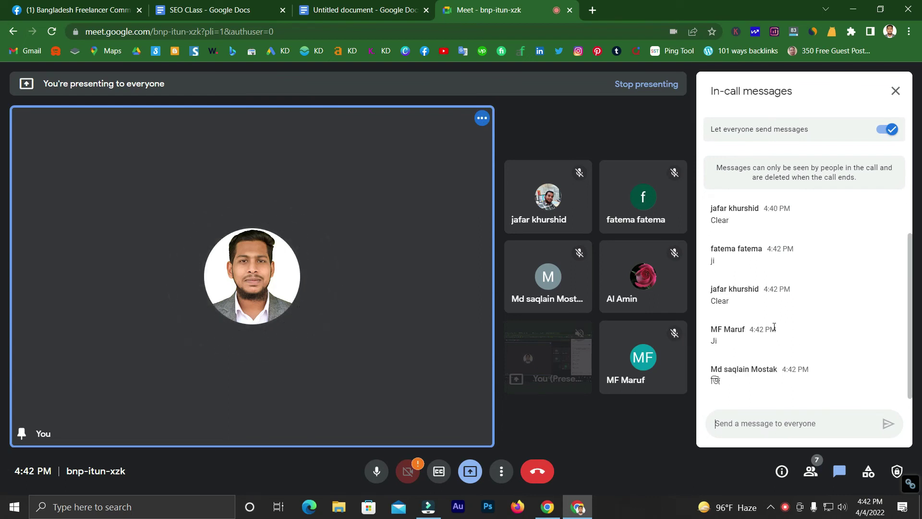
# Step: Return to the SEO CLass document and point out the Setup Headers (H1 to H6) item in the on-page checklist
pyautogui.click(181, 3)
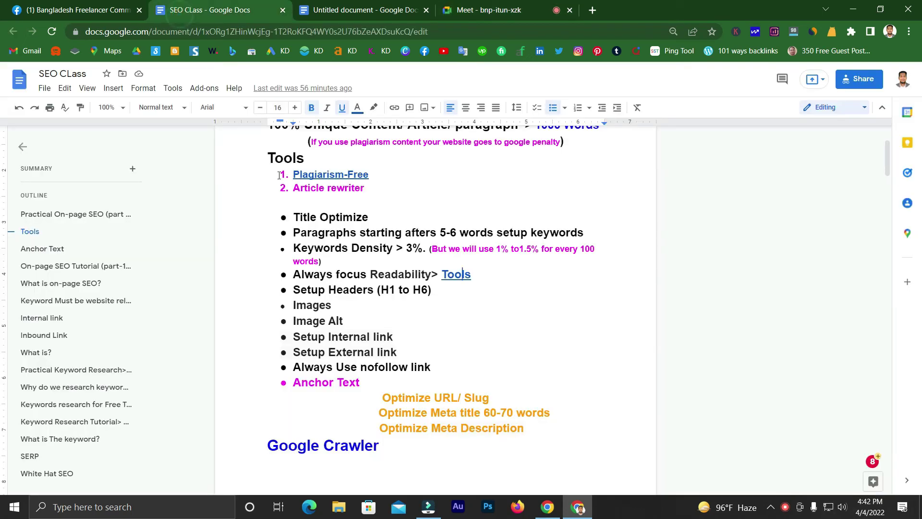
pyautogui.scroll(-1, 322, 248)
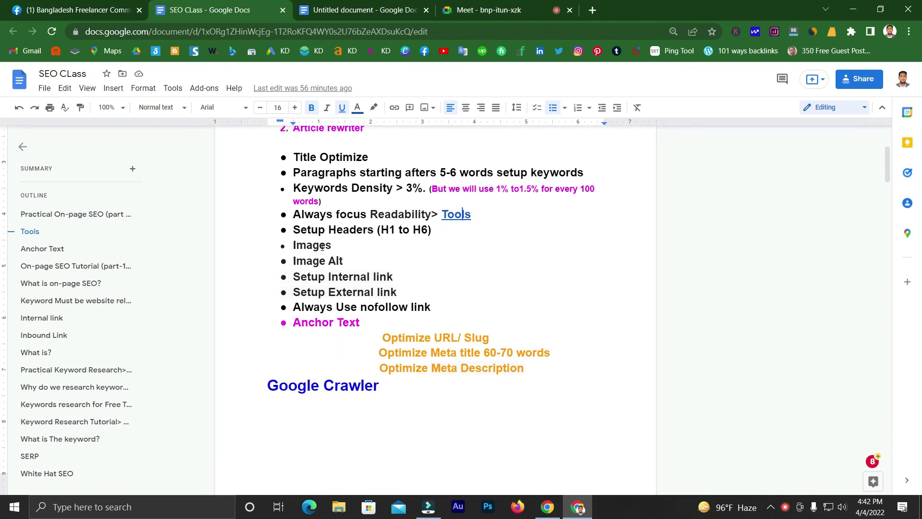
pyautogui.moveTo(294, 231); pyautogui.dragTo(332, 233)
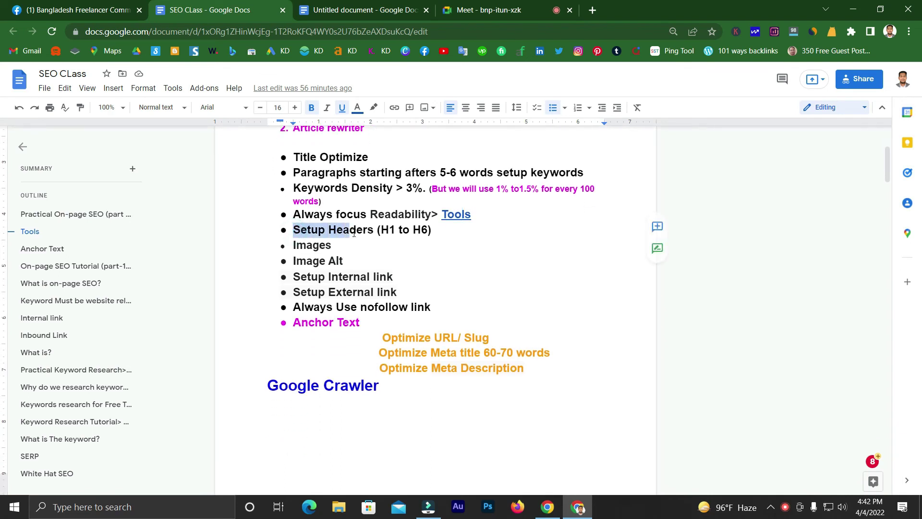
pyautogui.click(335, 231)
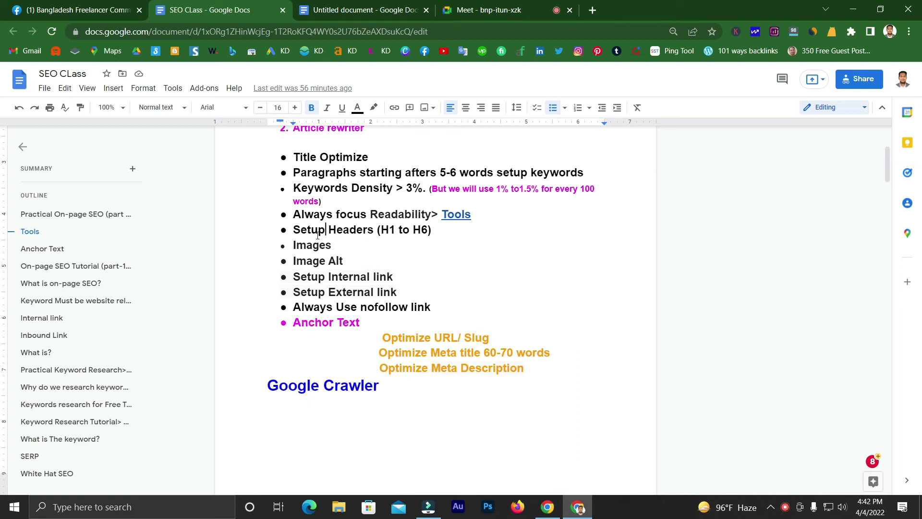
pyautogui.scroll(1, 326, 236)
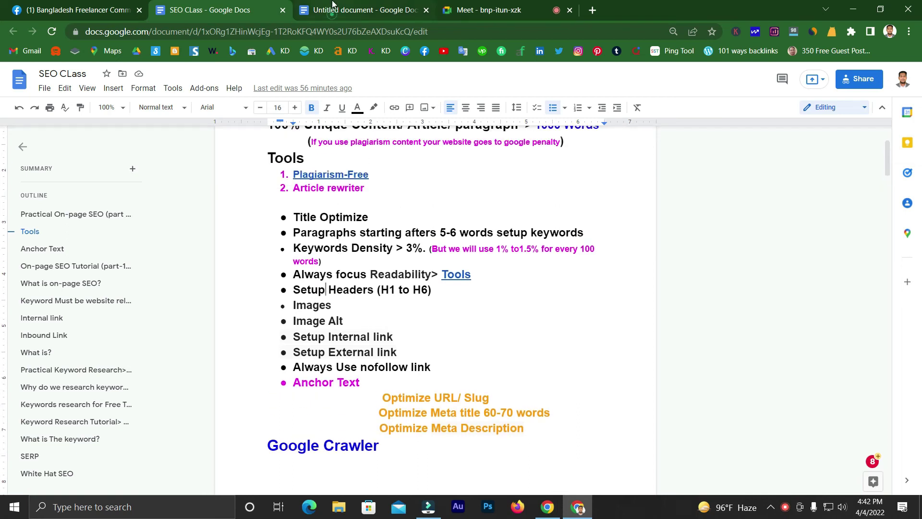
# Step: Switch to the Iron Rich Foods For Pregnancy article and set the "Protein, Iron or non-vegetarian food" heading's font size to 16
pyautogui.click(332, 5)
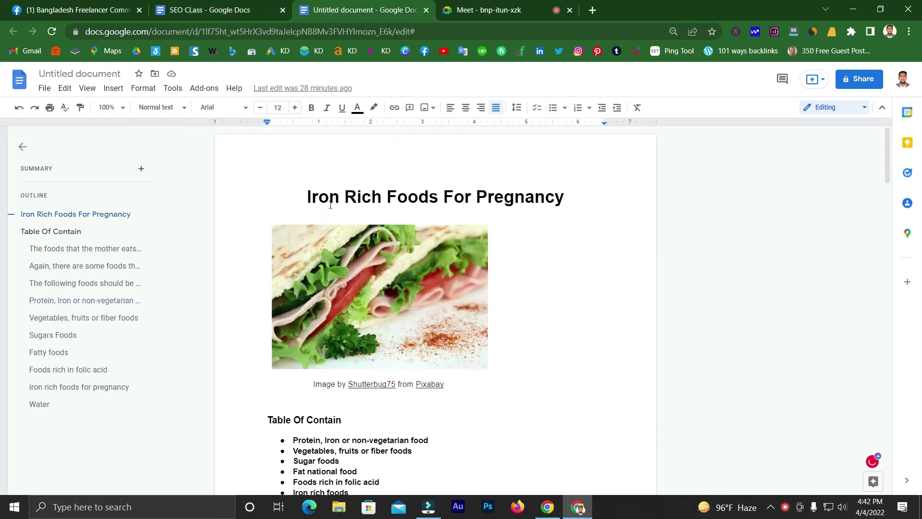
pyautogui.moveTo(319, 196); pyautogui.dragTo(340, 196)
pyautogui.scroll(-5, 384, 206)
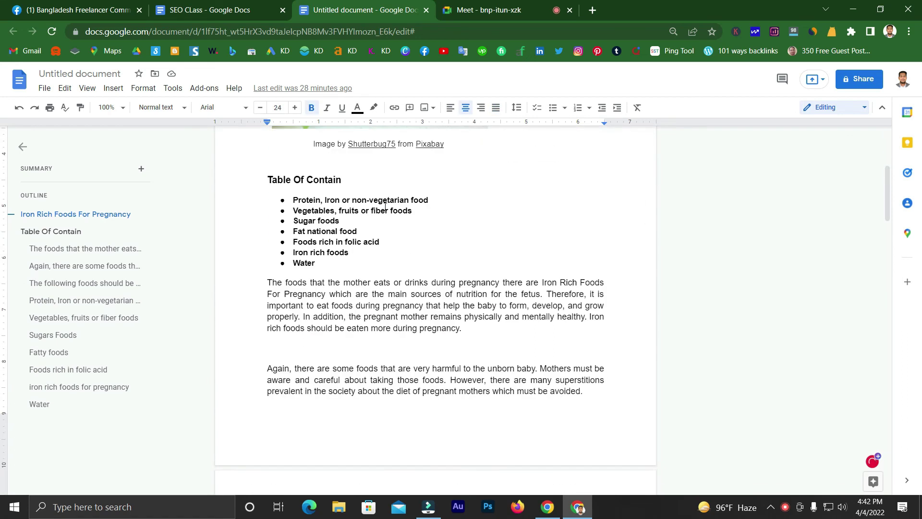
pyautogui.scroll(-9, 330, 192)
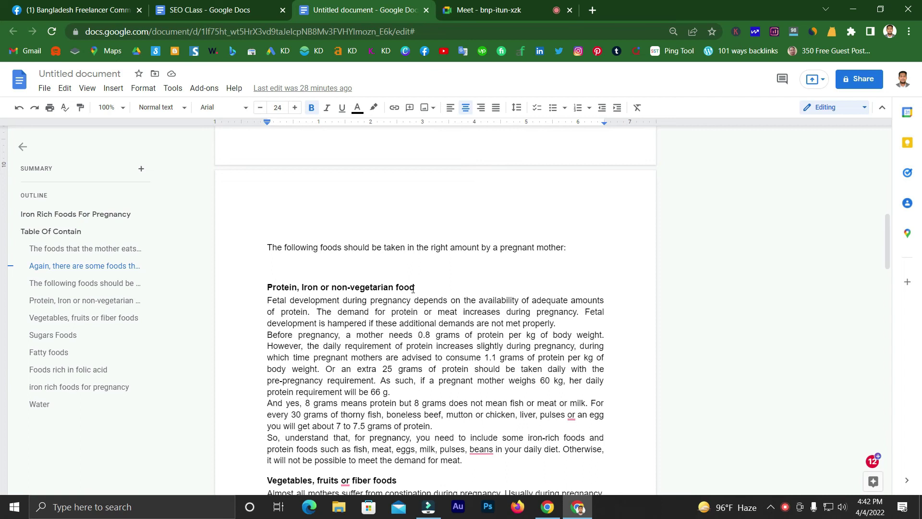
pyautogui.scroll(-1, 417, 288)
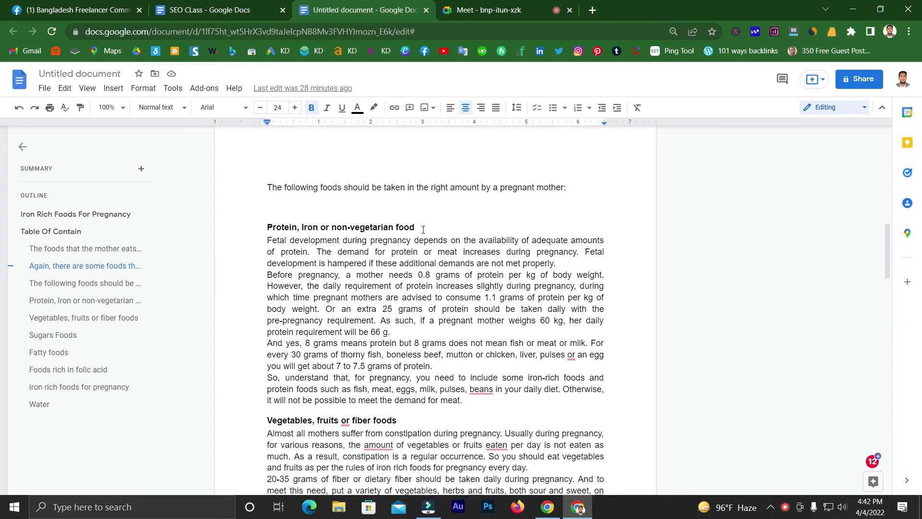
pyautogui.moveTo(421, 230); pyautogui.dragTo(268, 227)
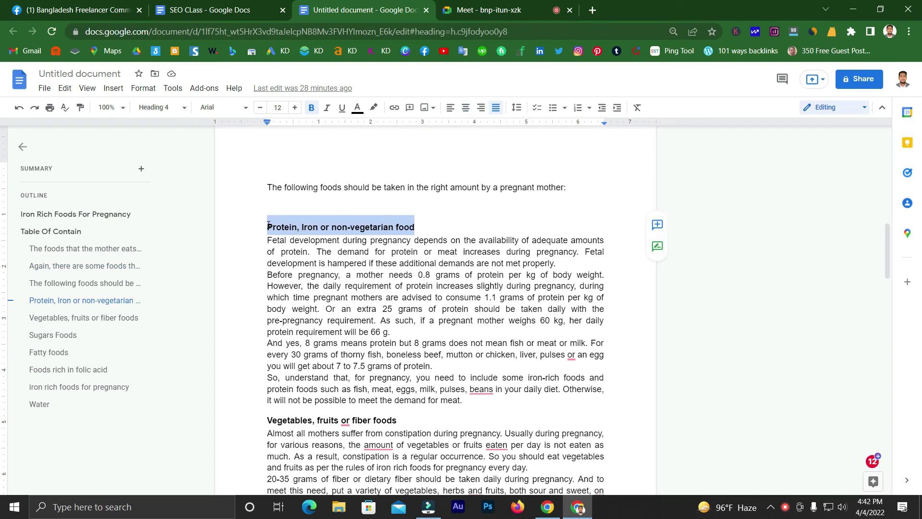
pyautogui.click(295, 108)
pyautogui.click(295, 108)
pyautogui.click(295, 107)
pyautogui.click(295, 108)
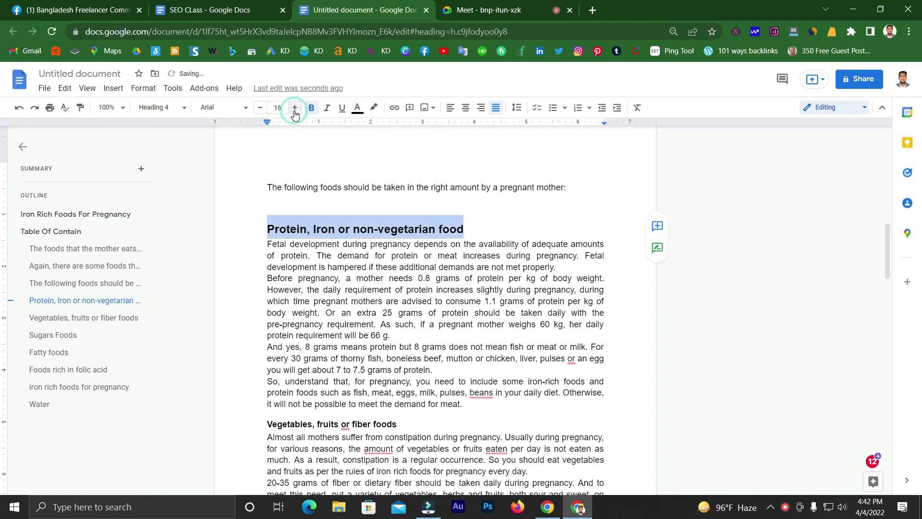
pyautogui.click(302, 269)
# Step: Compare the "Protein, Iron or non-vegetarian food" heading with the headings below it and set its font size to 18
pyautogui.scroll(-5, 302, 269)
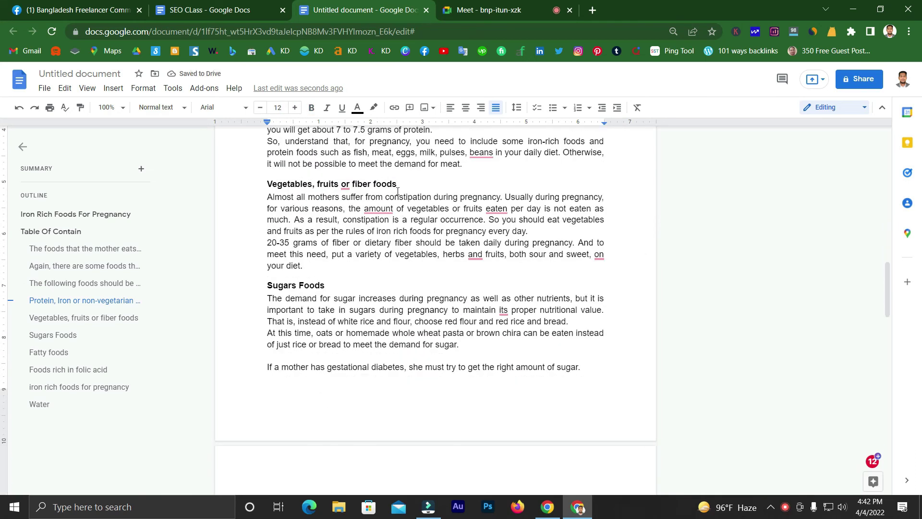
pyautogui.scroll(5, 397, 191)
pyautogui.click(350, 229)
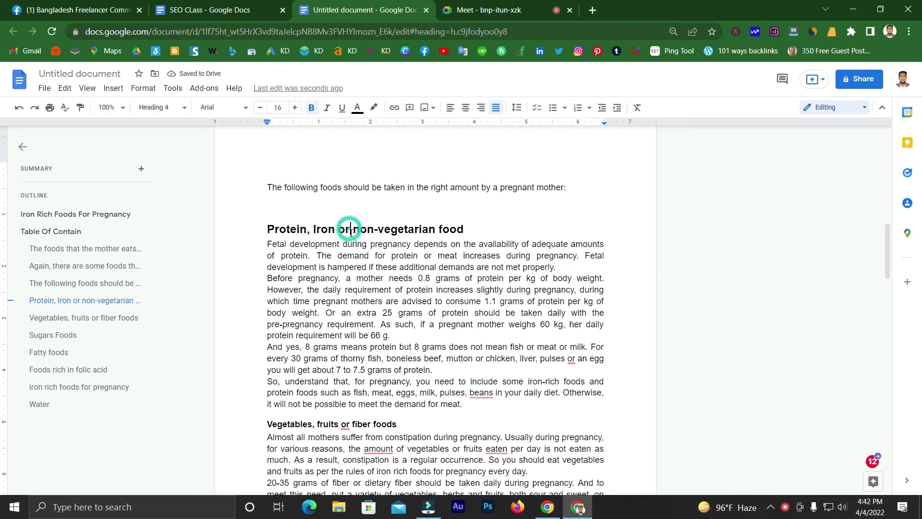
pyautogui.scroll(-2, 358, 312)
pyautogui.scroll(3, 360, 288)
pyautogui.scroll(1, 360, 281)
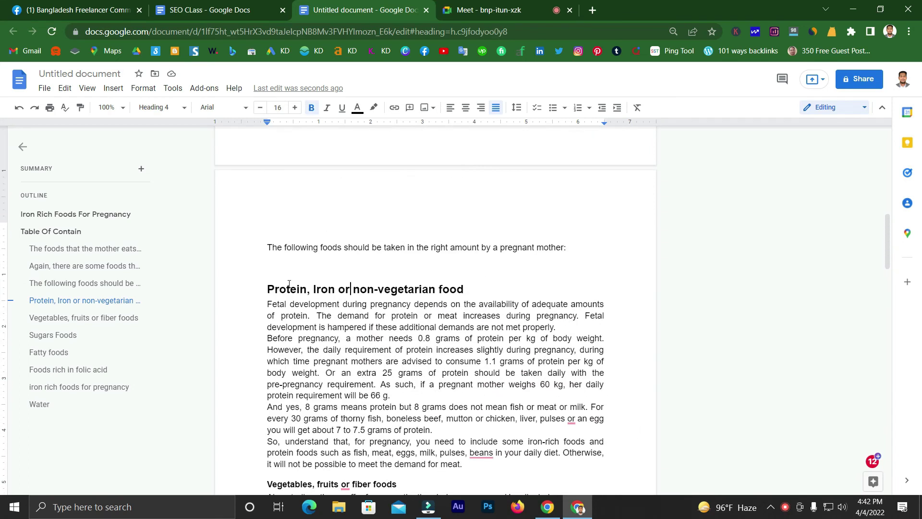
pyautogui.moveTo(270, 289); pyautogui.dragTo(462, 287)
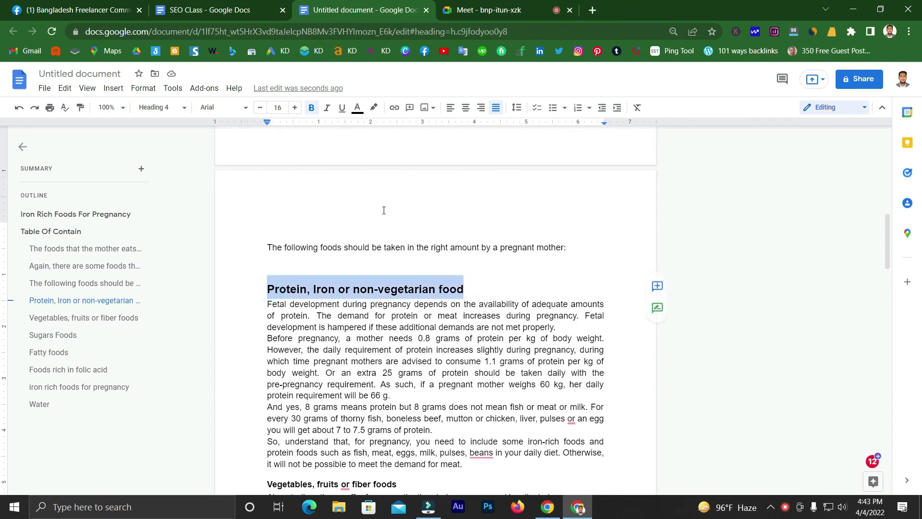
pyautogui.click(294, 107)
pyautogui.click(295, 107)
pyautogui.click(367, 325)
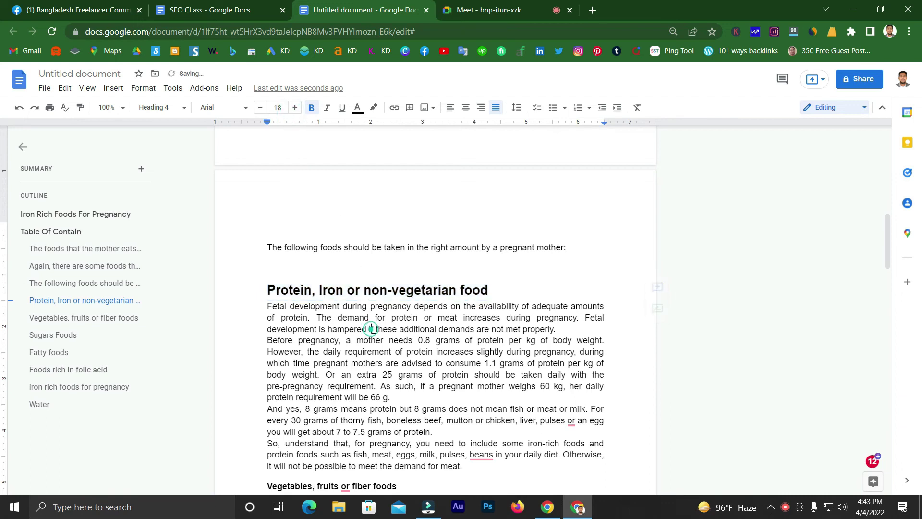
# Step: Set the font size of the "Vegetables, fruits or fiber foods" heading to 16
pyautogui.scroll(-3, 373, 329)
pyautogui.scroll(-1, 385, 317)
pyautogui.moveTo(367, 306); pyautogui.dragTo(267, 306)
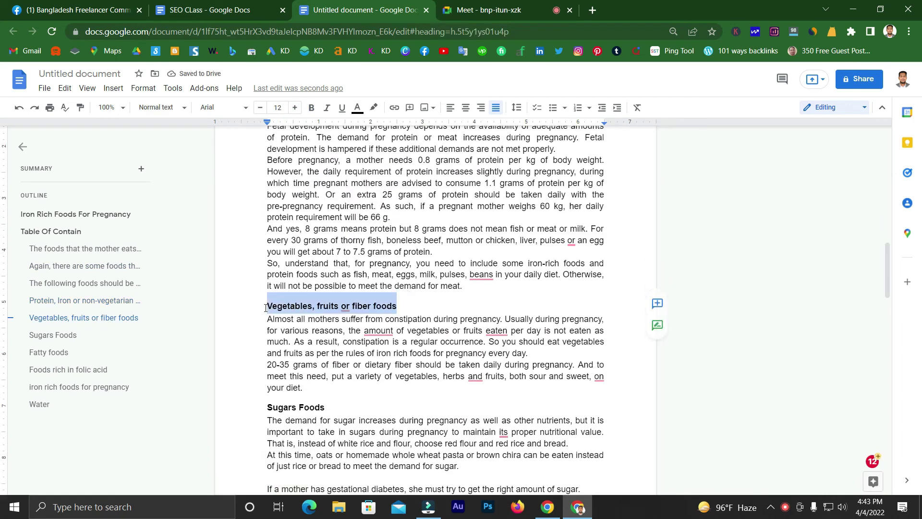
pyautogui.click(293, 108)
pyautogui.click(293, 108)
pyautogui.click(293, 108)
pyautogui.click(293, 107)
# Step: Set the font size of the "Sugars Foods" heading to 14
pyautogui.scroll(-2, 384, 289)
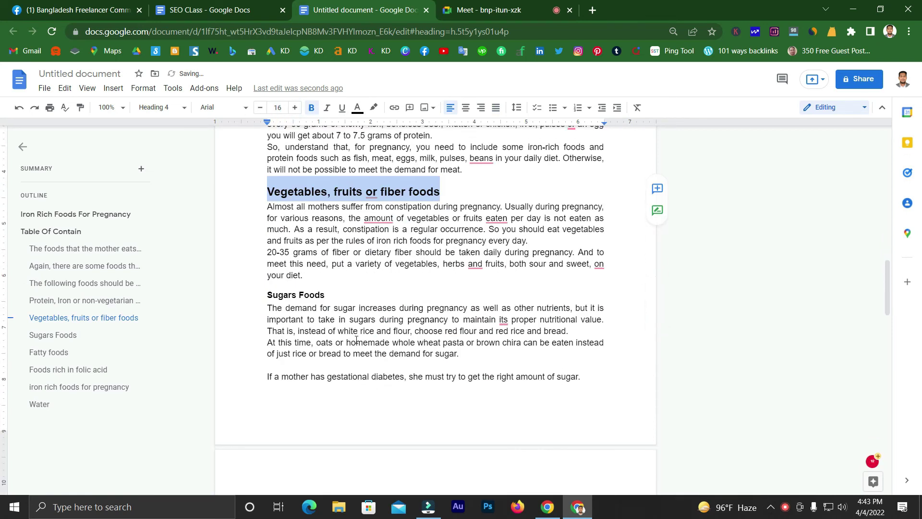
pyautogui.moveTo(325, 291); pyautogui.dragTo(269, 293)
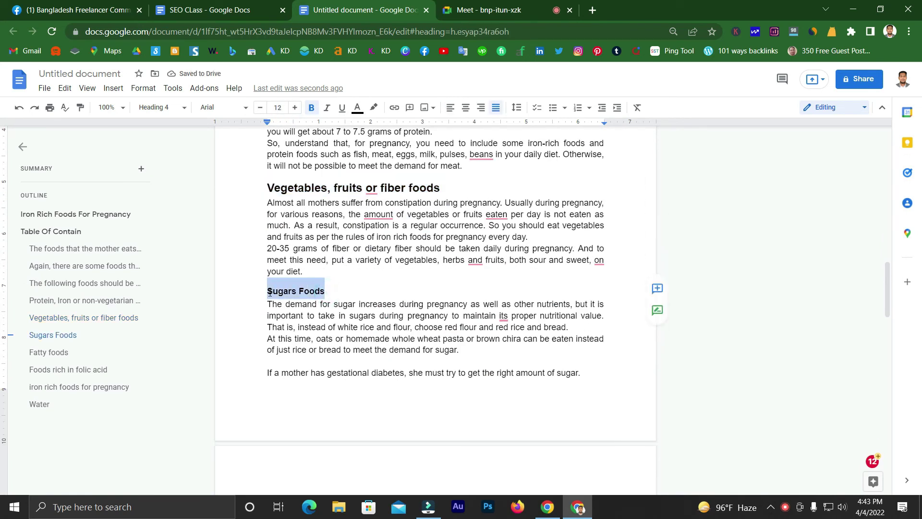
pyautogui.click(294, 107)
pyautogui.click(295, 107)
pyautogui.click(295, 107)
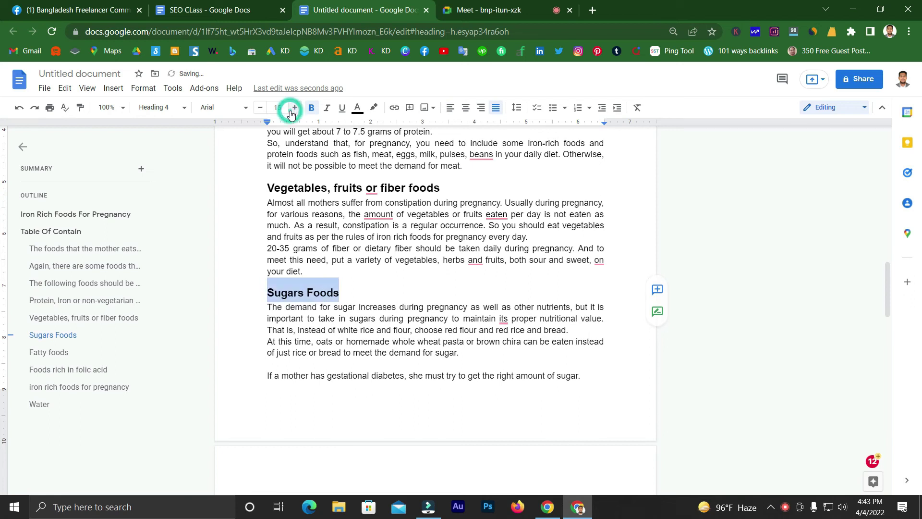
pyautogui.click(294, 108)
pyautogui.click(261, 107)
pyautogui.click(261, 108)
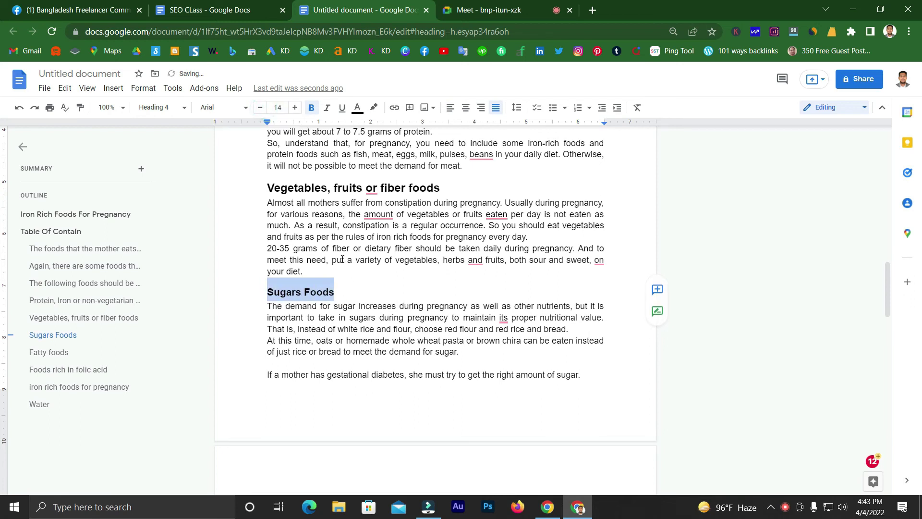
# Step: Highlight the "Fatty foods" heading and compare its size with the section headings above and below it
pyautogui.scroll(-6, 336, 259)
pyautogui.moveTo(325, 271); pyautogui.dragTo(280, 272)
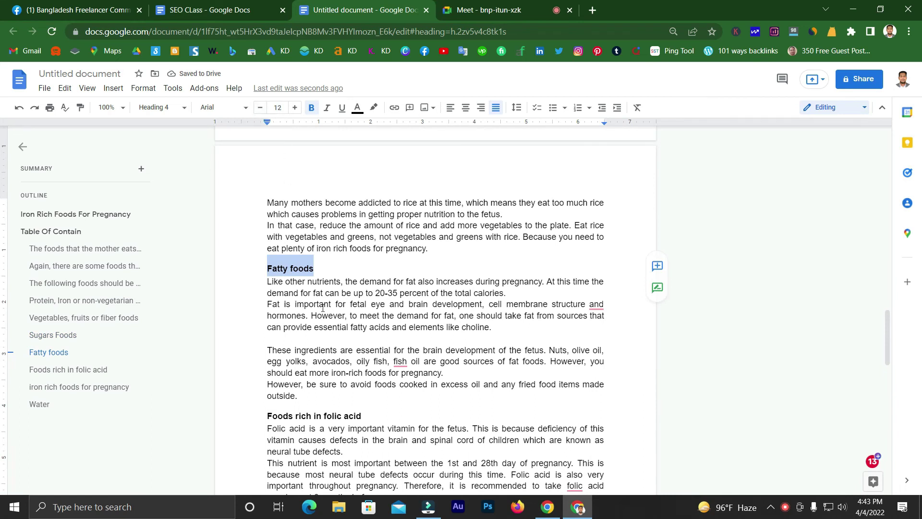
pyautogui.scroll(-4, 323, 308)
pyautogui.scroll(1, 355, 305)
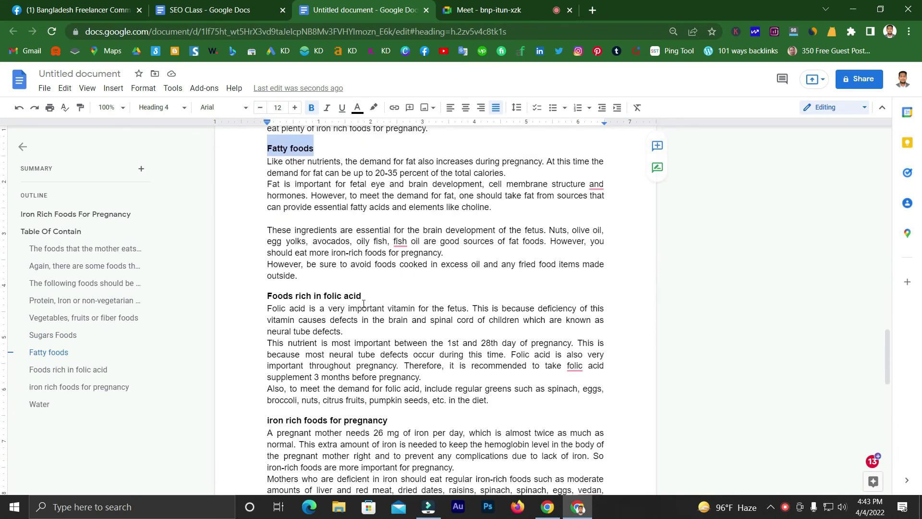
pyautogui.scroll(15, 364, 304)
pyautogui.scroll(-4, 365, 300)
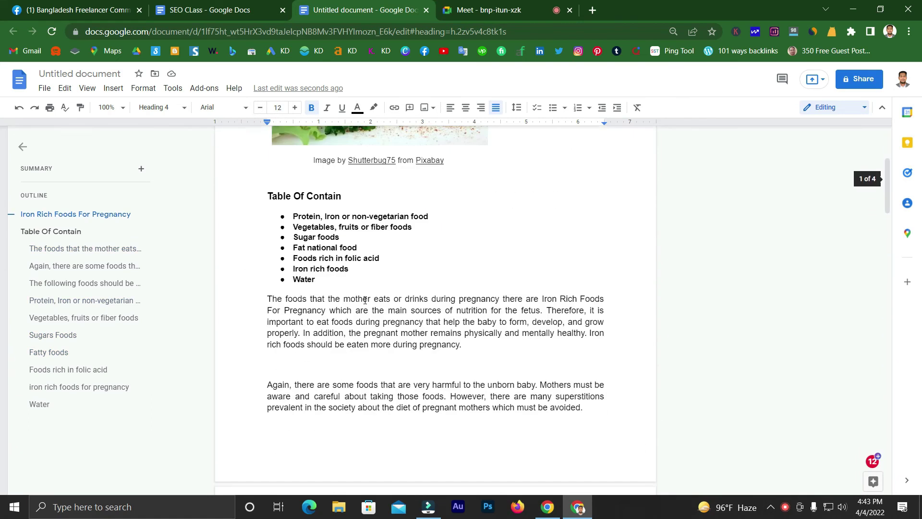
pyautogui.scroll(-10, 365, 301)
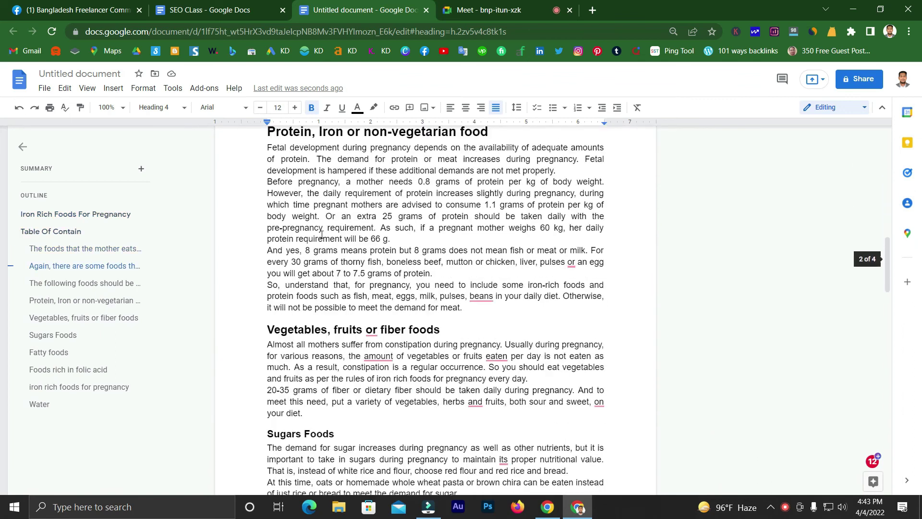
pyautogui.scroll(-8, 321, 235)
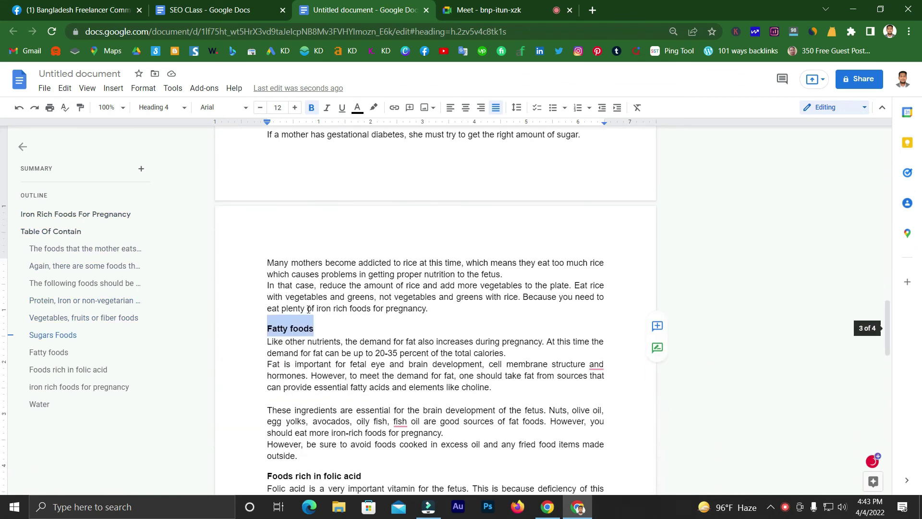
pyautogui.scroll(-1, 309, 309)
pyautogui.moveTo(315, 268); pyautogui.dragTo(266, 267)
pyautogui.scroll(-3, 318, 306)
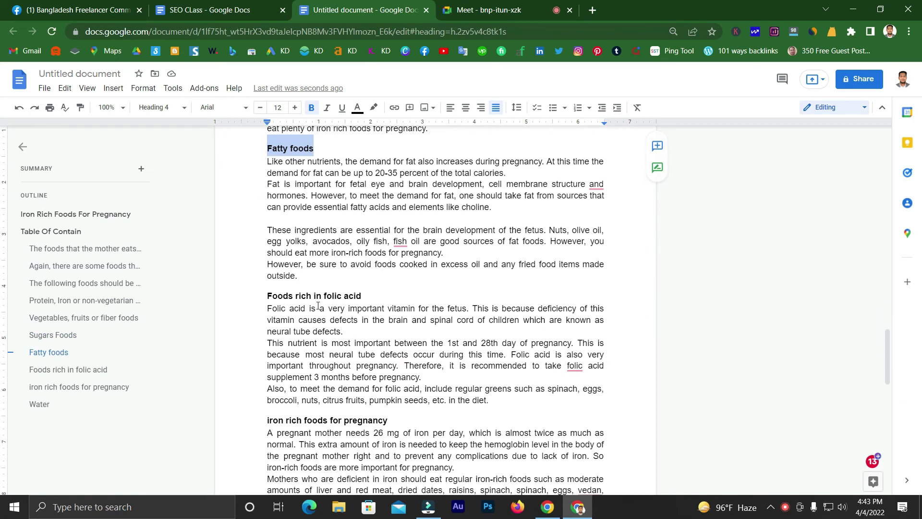
# Step: Reduce the font size of the "Foods rich in folic acid" heading to 10
pyautogui.moveTo(358, 298); pyautogui.dragTo(271, 290)
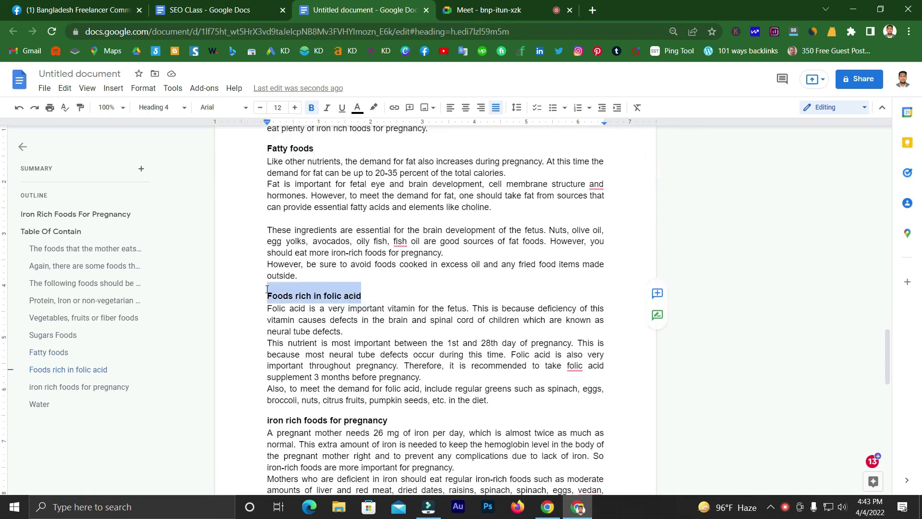
pyautogui.click(260, 108)
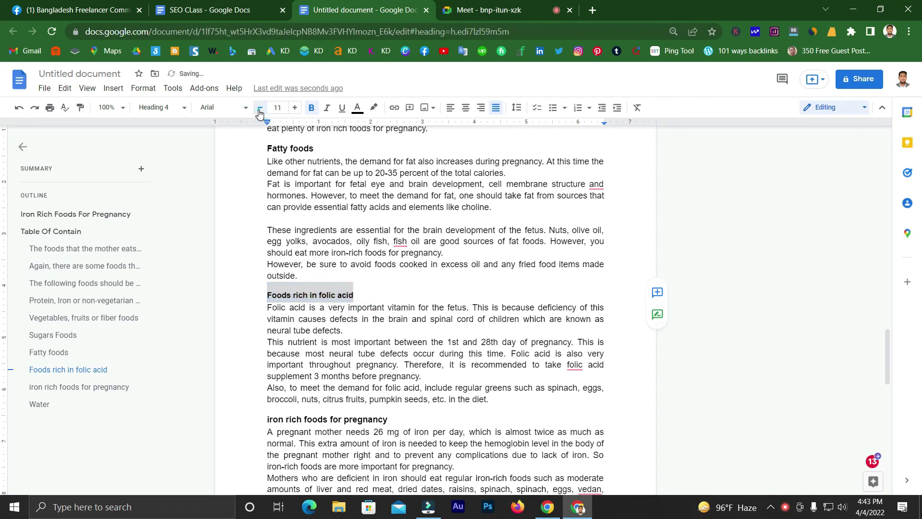
pyautogui.click(260, 107)
# Step: Reduce the font size of the "iron rich foods for pregnancy" section heading to 8
pyautogui.scroll(-3, 400, 304)
pyautogui.moveTo(400, 304); pyautogui.dragTo(267, 298)
pyautogui.click(260, 110)
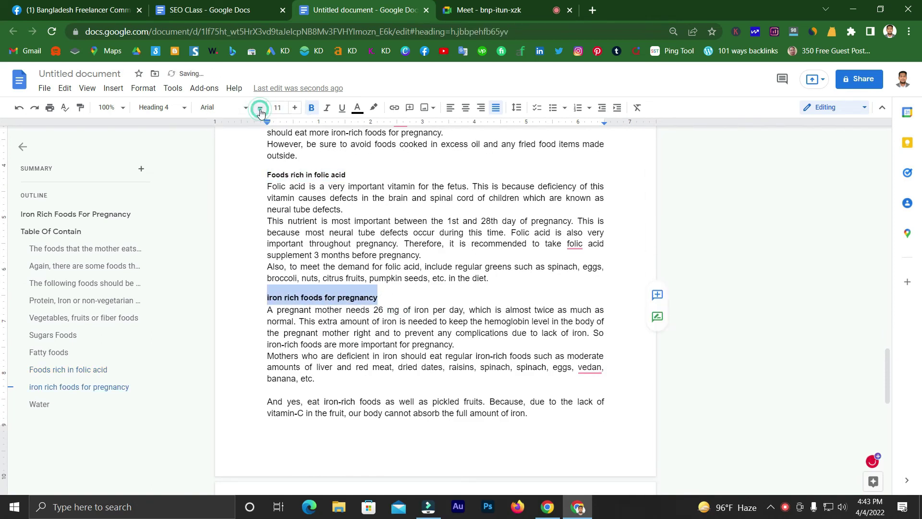
pyautogui.click(260, 111)
pyautogui.click(260, 110)
pyautogui.click(260, 110)
# Step: Reduce the font size of the "Water" heading to 6 and look back over the resized headings above it
pyautogui.scroll(-6, 312, 286)
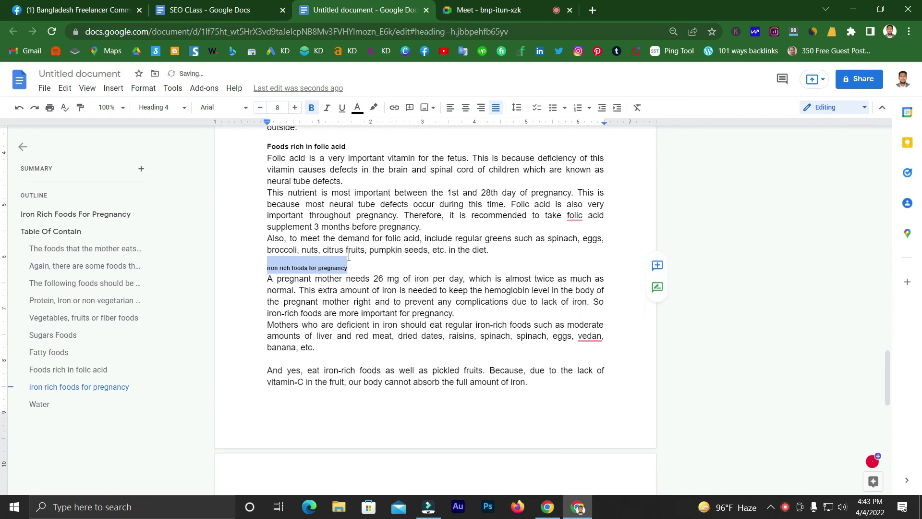
pyautogui.moveTo(312, 286); pyautogui.dragTo(263, 283)
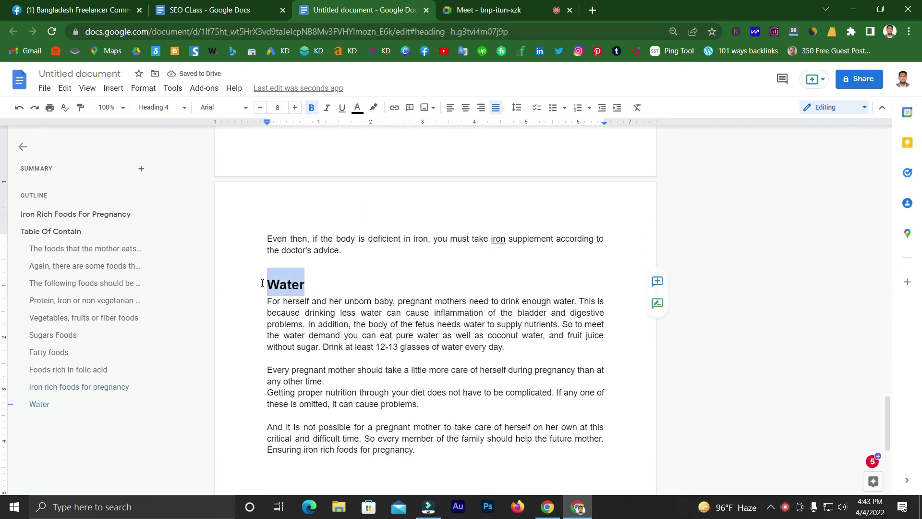
pyautogui.click(258, 113)
pyautogui.click(258, 113)
pyautogui.click(258, 114)
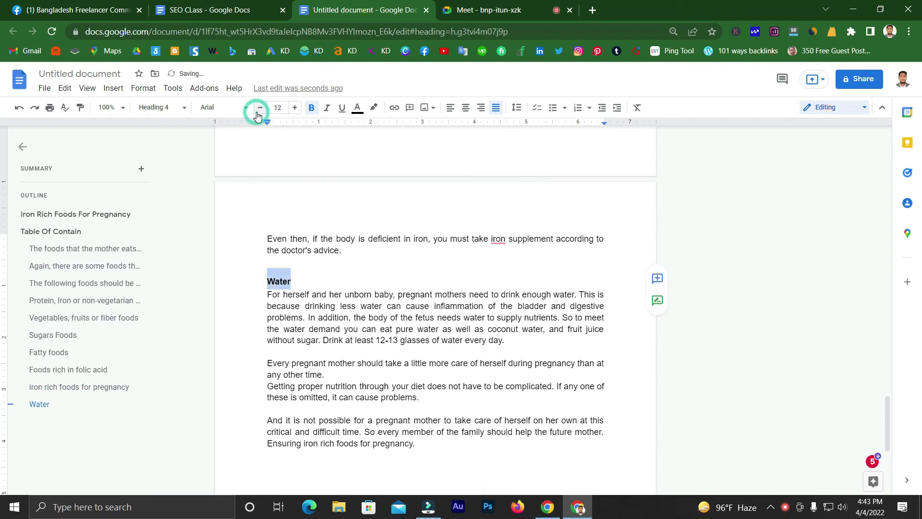
pyautogui.click(258, 113)
pyautogui.click(258, 114)
pyautogui.click(258, 113)
pyautogui.click(258, 113)
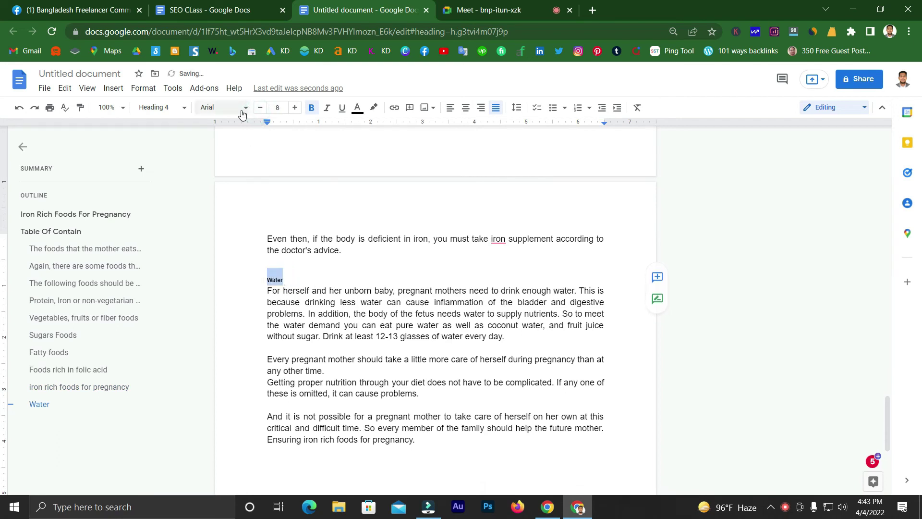
pyautogui.click(258, 113)
pyautogui.click(258, 114)
pyautogui.scroll(8, 326, 312)
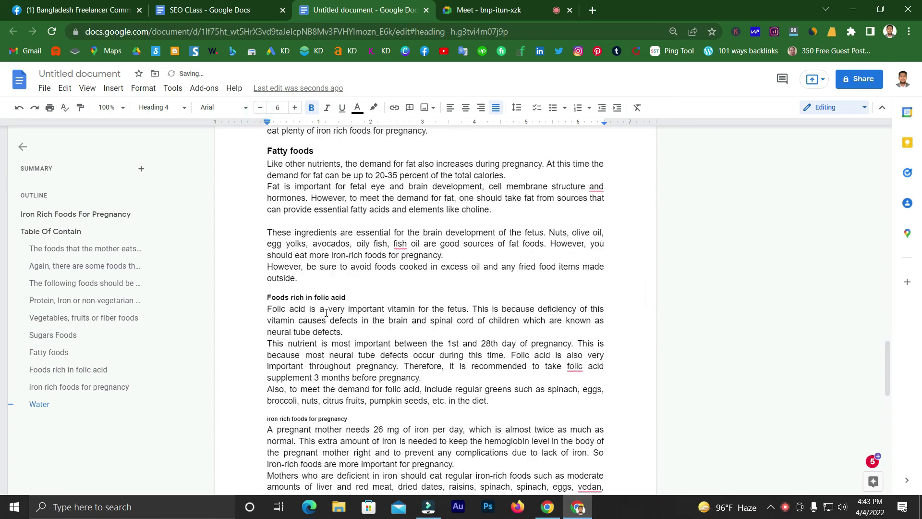
# Step: Check the in-call messages in Google Meet and open the "INTOLIKA SPECIAL SEO SECRET" group chat in Facebook Messenger
pyautogui.scroll(15, 326, 313)
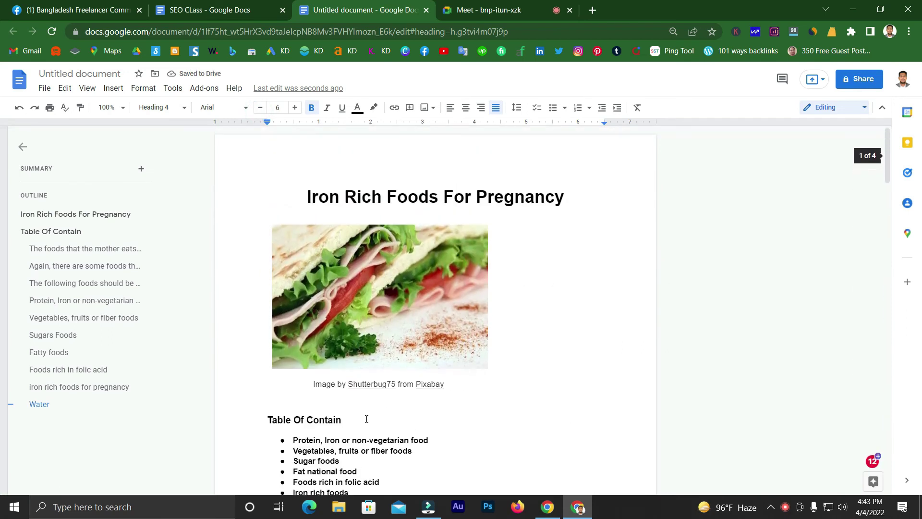
pyautogui.click(515, 7)
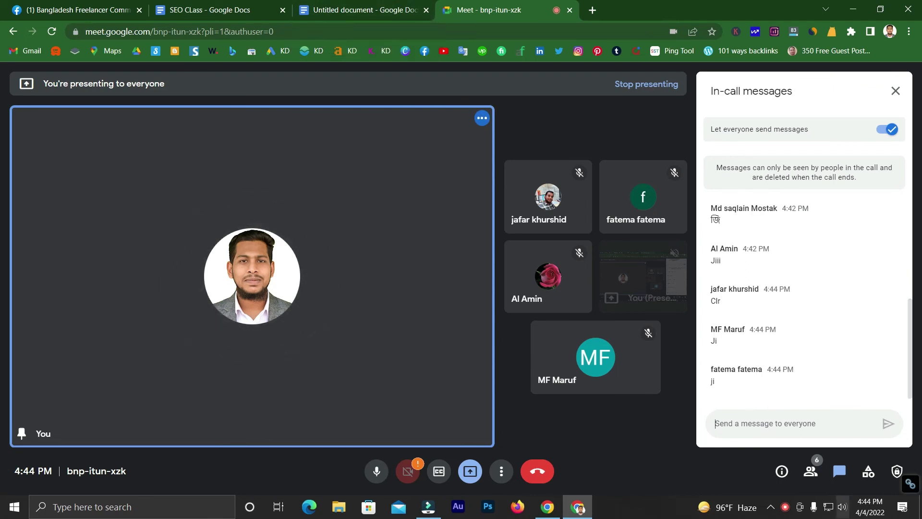
pyautogui.click(91, 9)
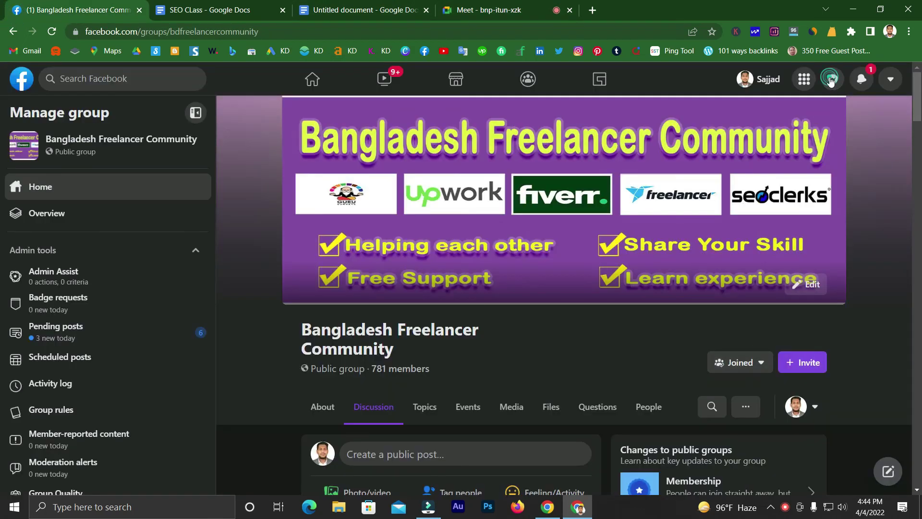
pyautogui.click(833, 79)
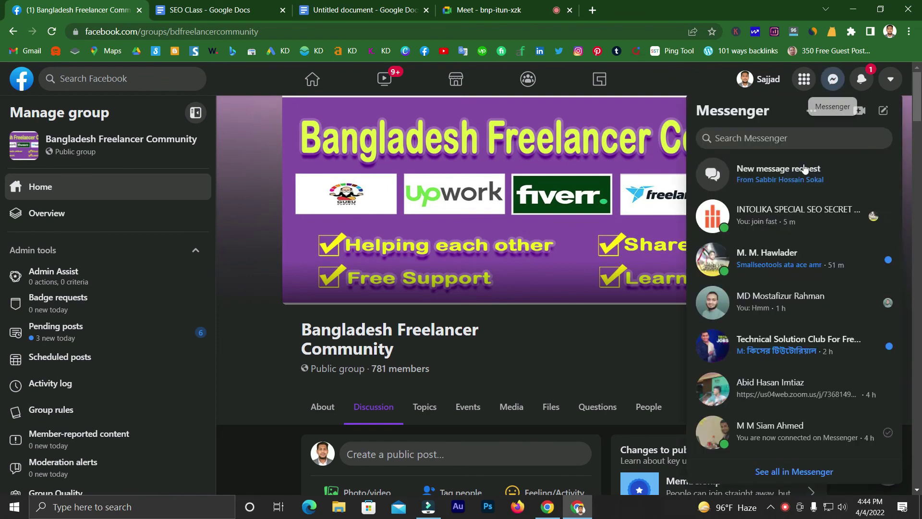
pyautogui.click(775, 216)
pyautogui.scroll(-5, 767, 385)
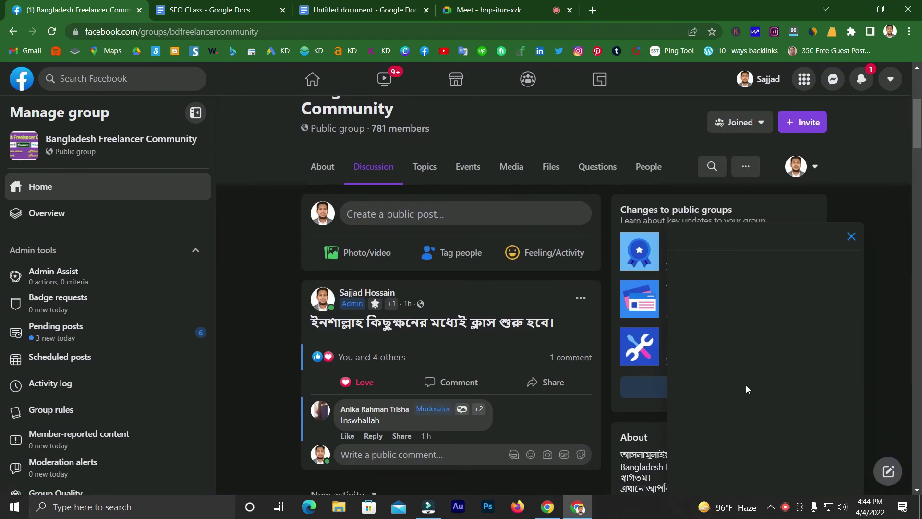
pyautogui.scroll(2, 498, 337)
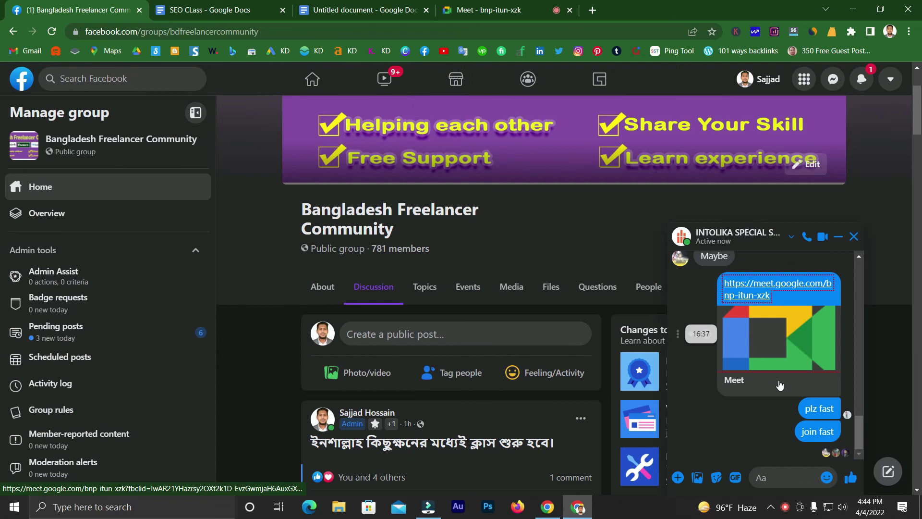
pyautogui.click(490, 8)
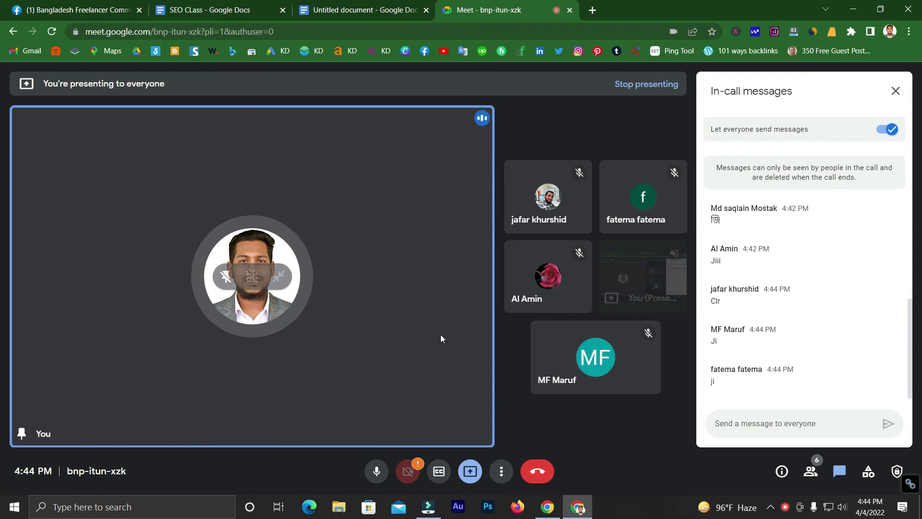
# Step: Switch to the SEO CLass document and highlight the "Images" item in the on-page checklist
pyautogui.click(236, 6)
pyautogui.scroll(-1, 310, 261)
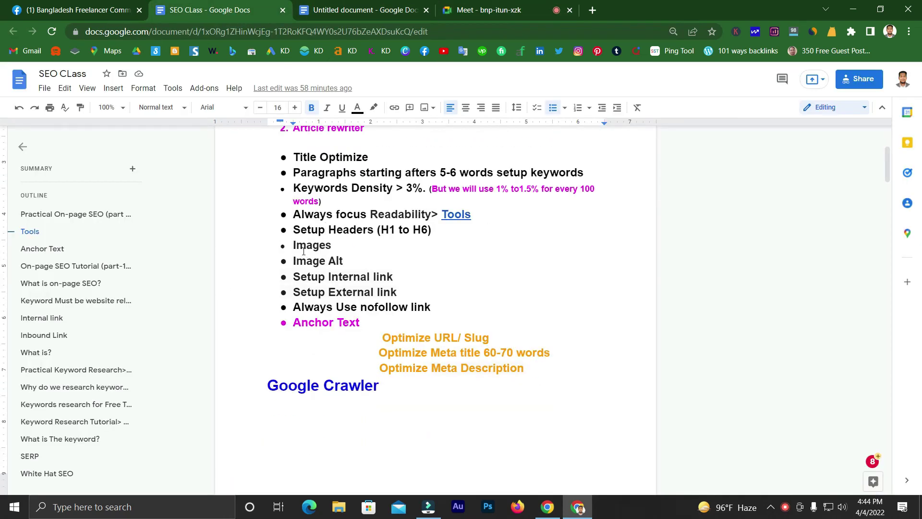
pyautogui.moveTo(294, 245); pyautogui.dragTo(332, 251)
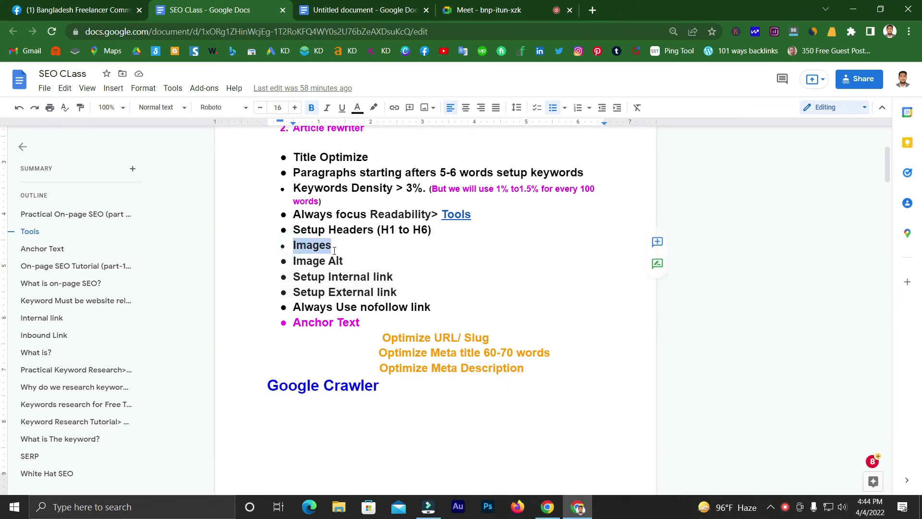
# Step: Return to the sample article and look through it from the title to the "Fatty foods" section for image placement
pyautogui.click(500, 9)
pyautogui.click(373, 10)
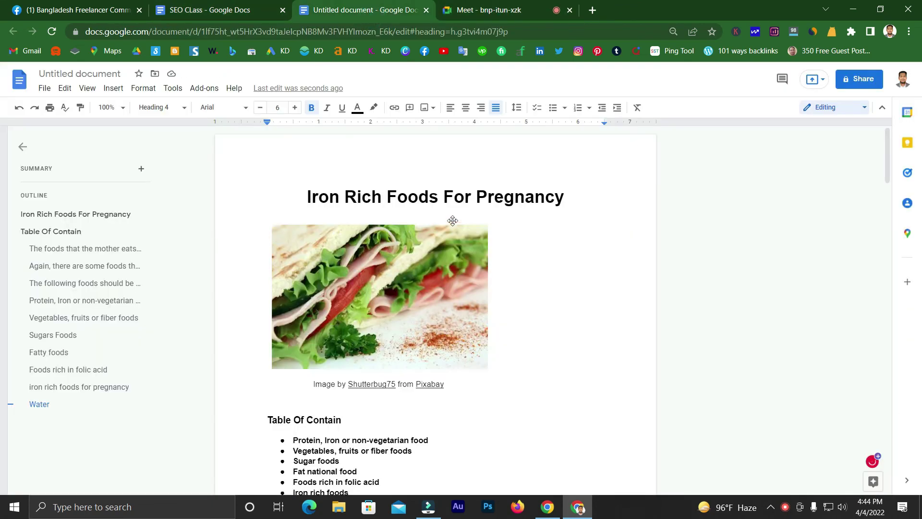
pyautogui.click(468, 198)
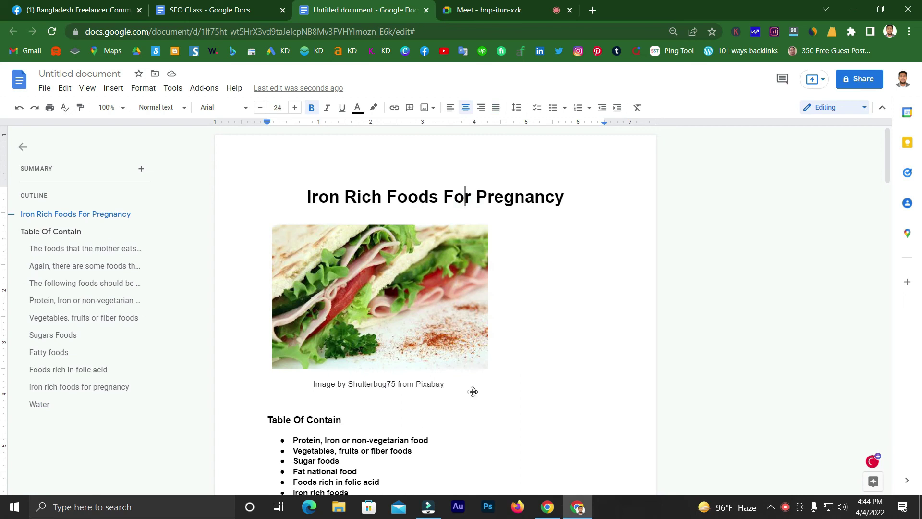
pyautogui.scroll(-6, 418, 345)
pyautogui.scroll(6, 437, 346)
pyautogui.scroll(-7, 318, 287)
pyautogui.scroll(-12, 337, 317)
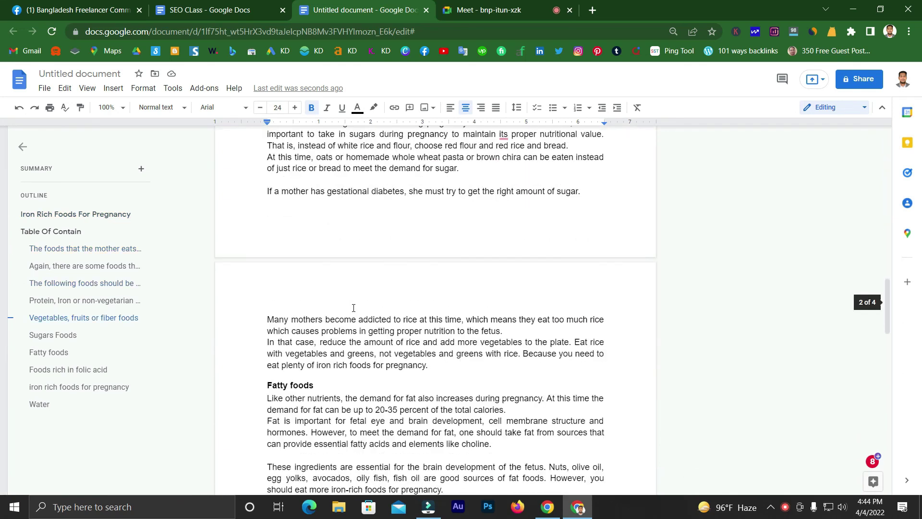
pyautogui.scroll(11, 350, 305)
pyautogui.scroll(13, 371, 356)
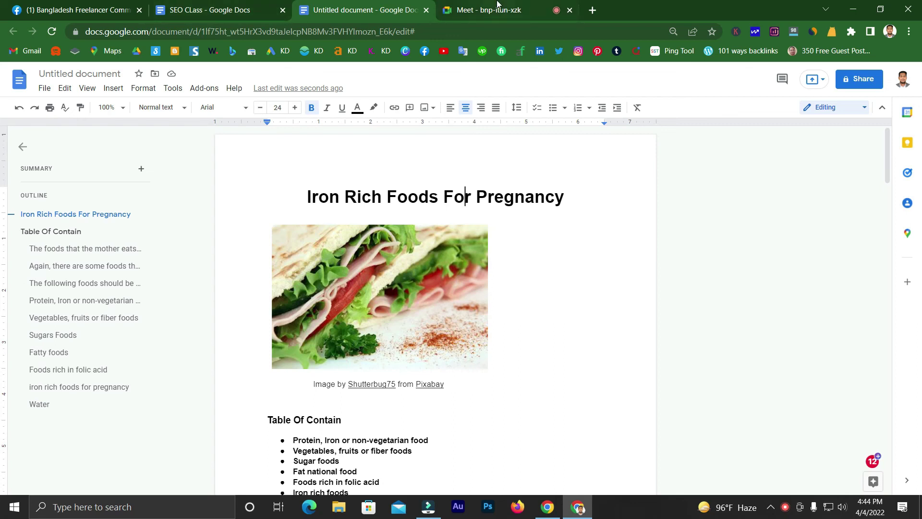
# Step: Switch to the SEO CLass document and highlight the "Image Alt" checklist item
pyautogui.click(219, 9)
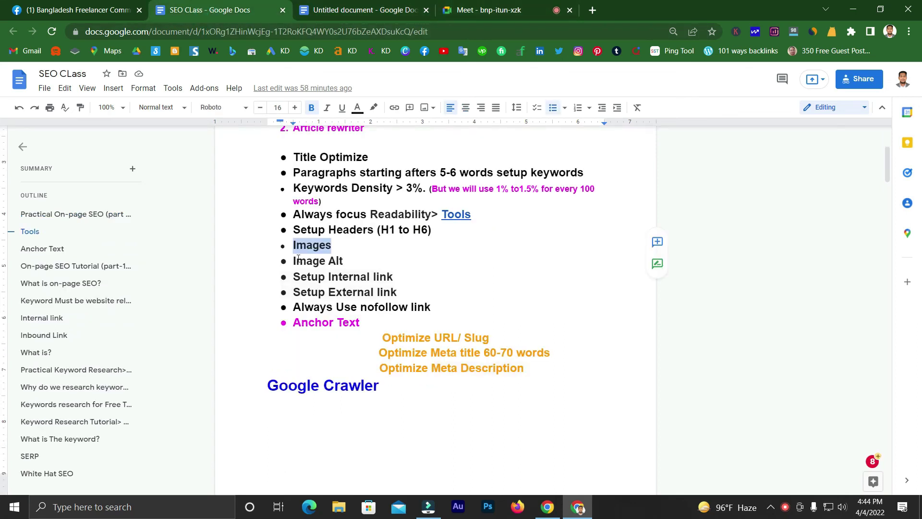
pyautogui.moveTo(295, 260); pyautogui.dragTo(353, 258)
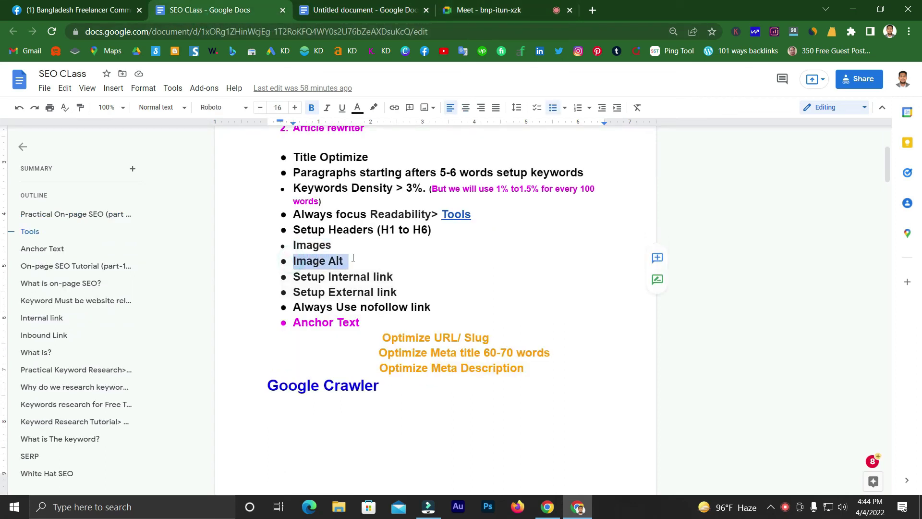
pyautogui.scroll(4, 411, 186)
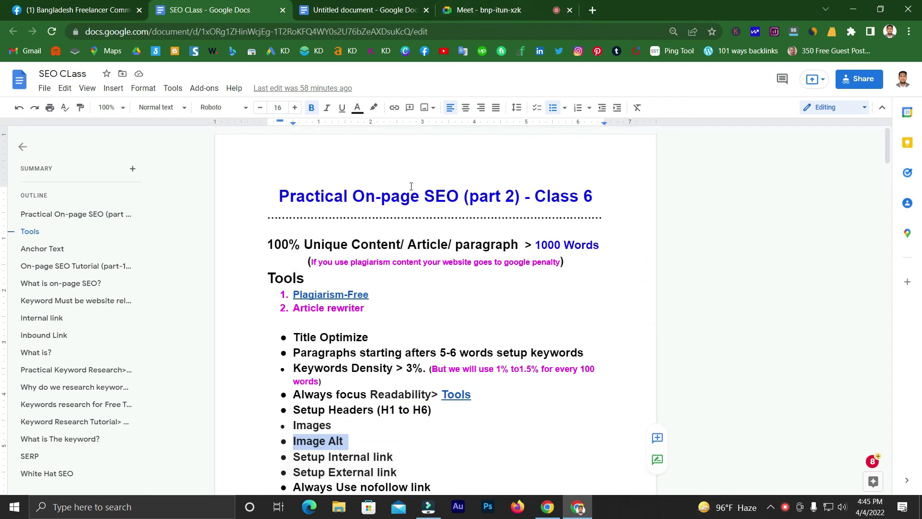
# Step: Go back to the sample article and highlight its title, "Iron Rich Foods For Pregnancy"
pyautogui.click(408, 9)
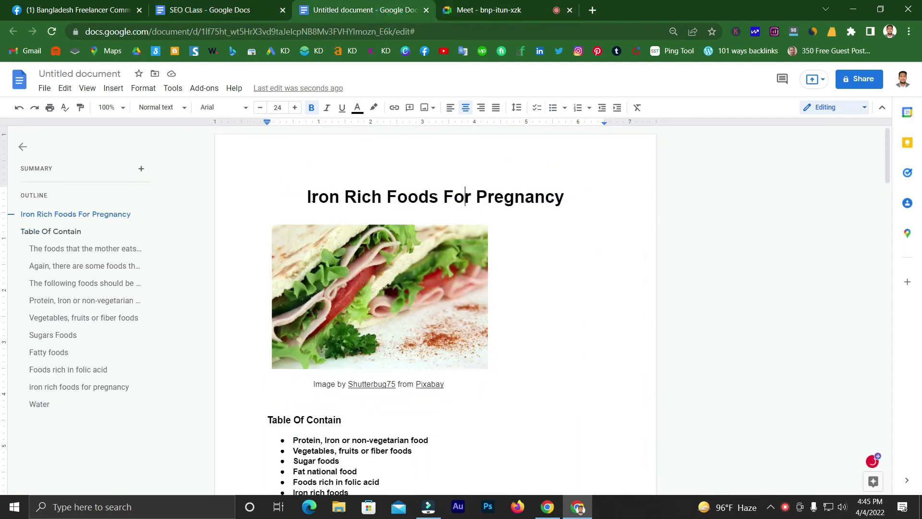
pyautogui.moveTo(308, 197); pyautogui.dragTo(565, 204)
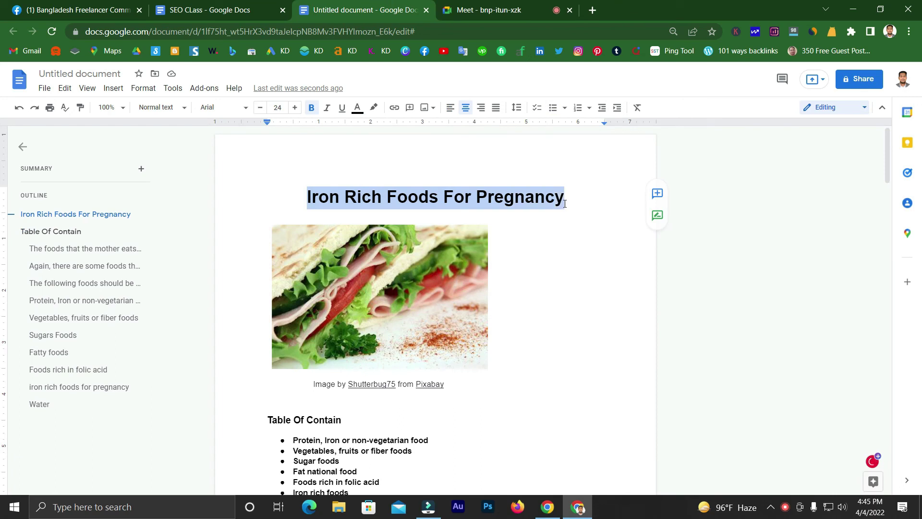
pyautogui.click(494, 195)
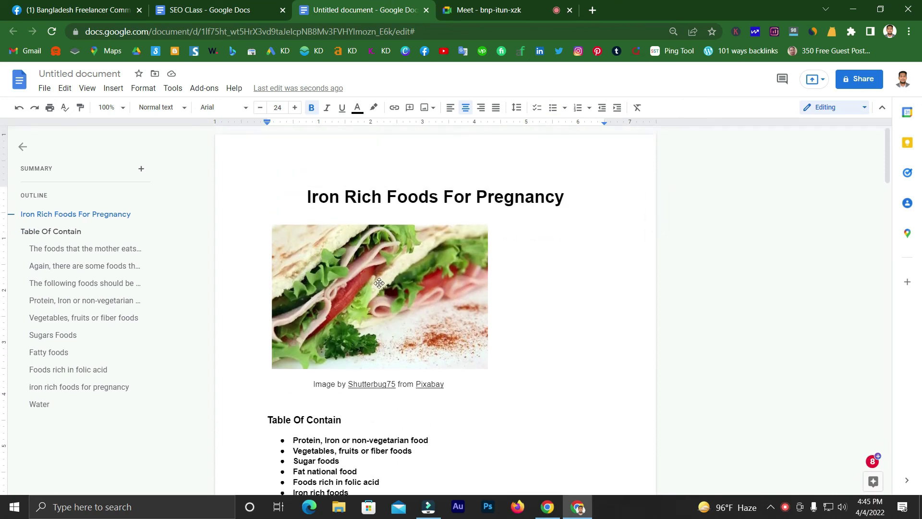
# Step: Select the sandwich image below the article title and open its image options
pyautogui.click(383, 281)
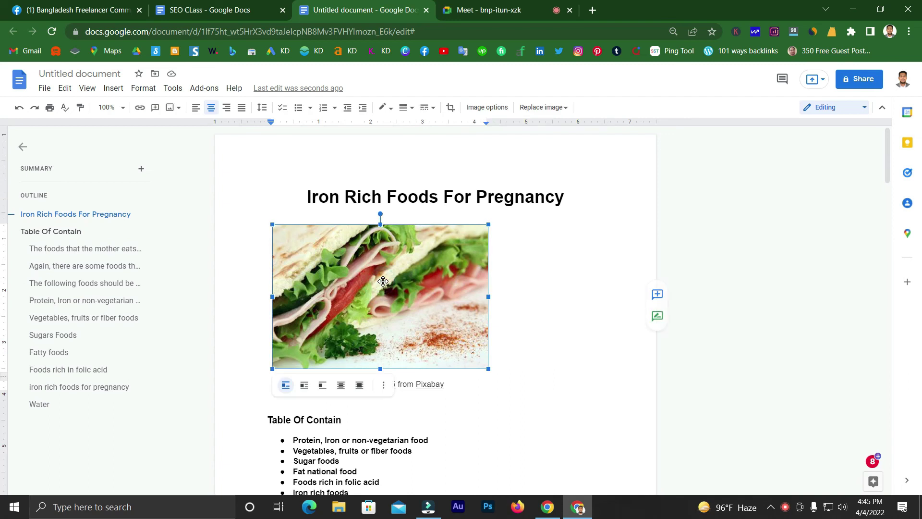
pyautogui.click(385, 389)
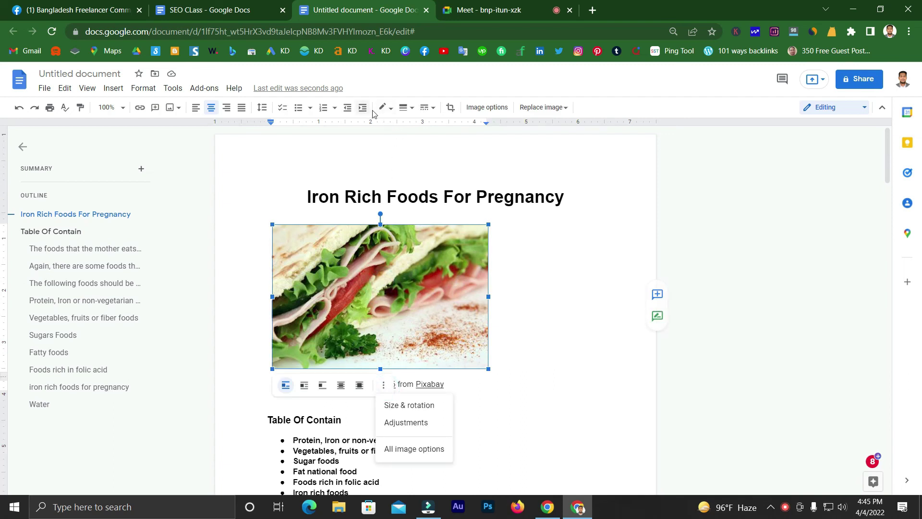
pyautogui.click(325, 160)
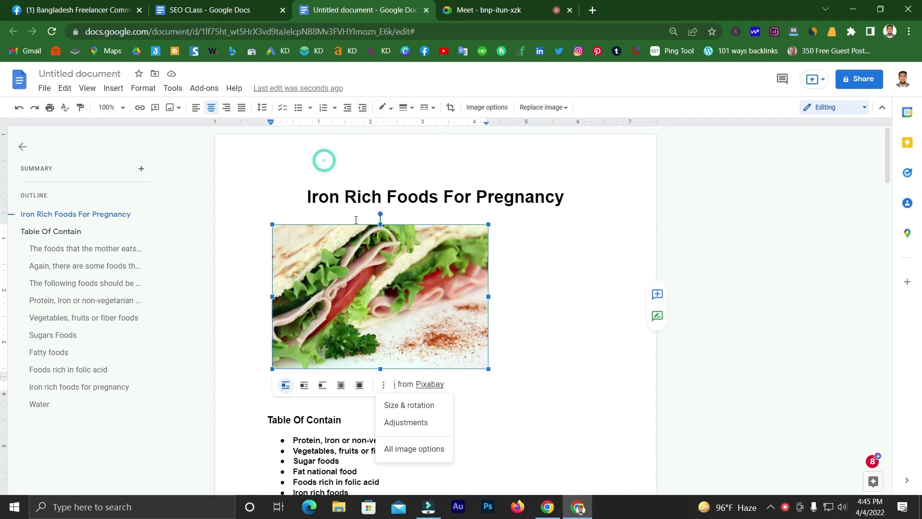
pyautogui.click(388, 303)
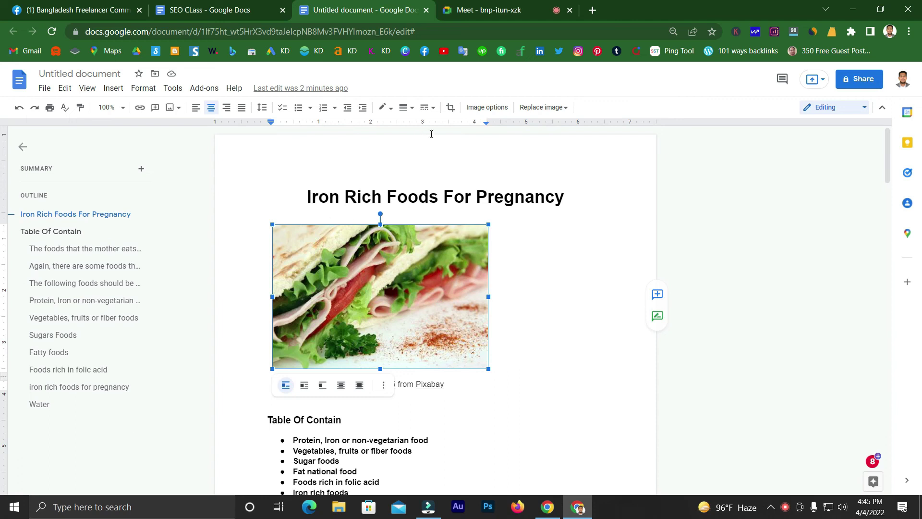
pyautogui.click(487, 109)
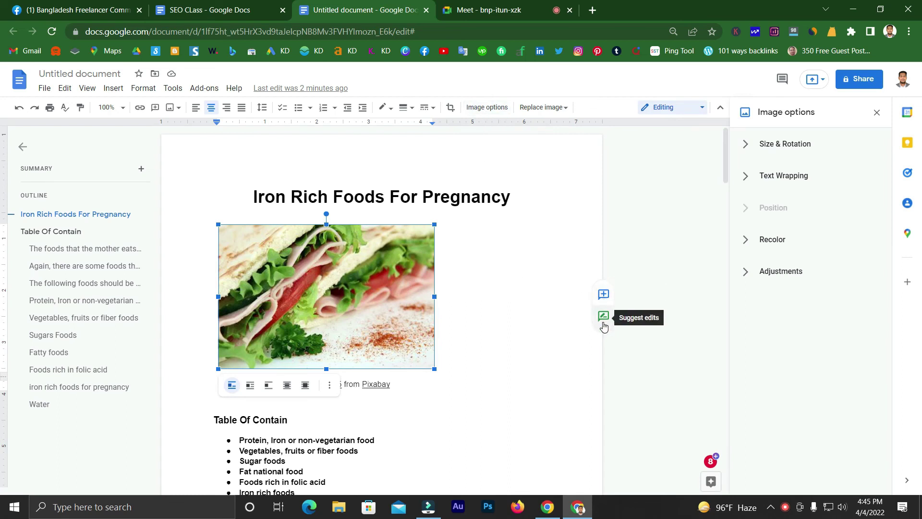
# Step: Add the comment "Iron Rich Foods For Pregnancy" to the sandwich image as sample alt text
pyautogui.click(604, 294)
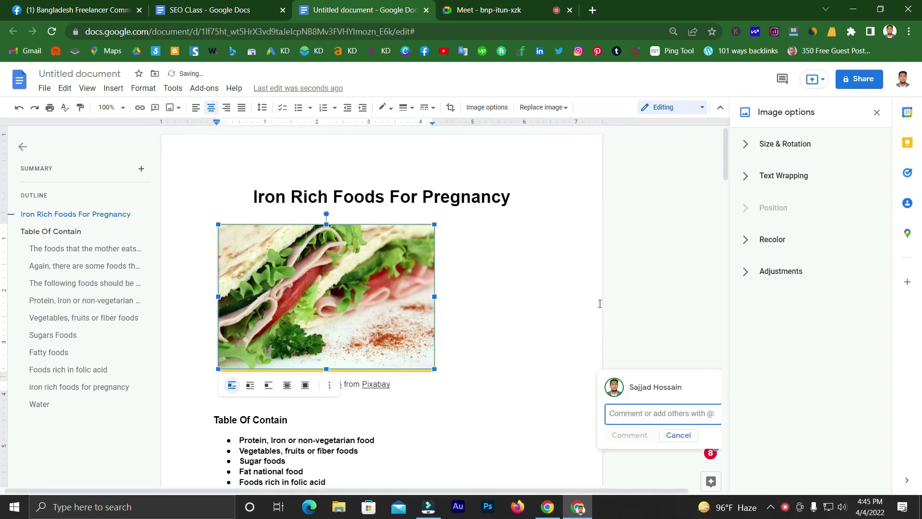
pyautogui.write('Iron Rich Foods For Pregnancy')
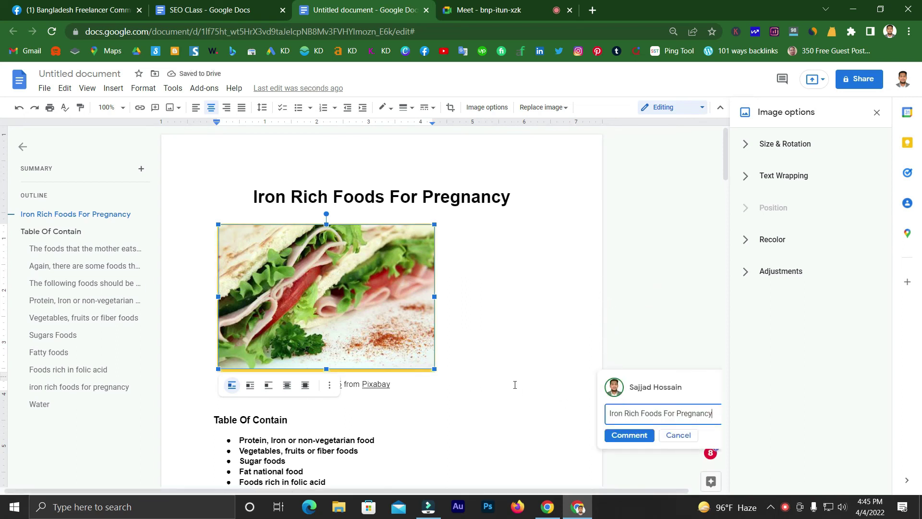
pyautogui.click(610, 435)
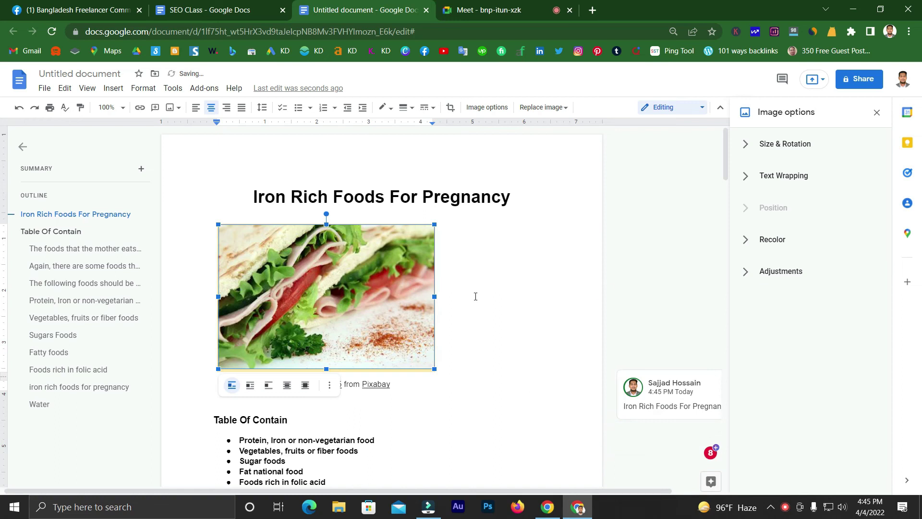
# Step: Review the comment attached to the sandwich image and close the image options
pyautogui.click(374, 191)
pyautogui.scroll(-1, 497, 307)
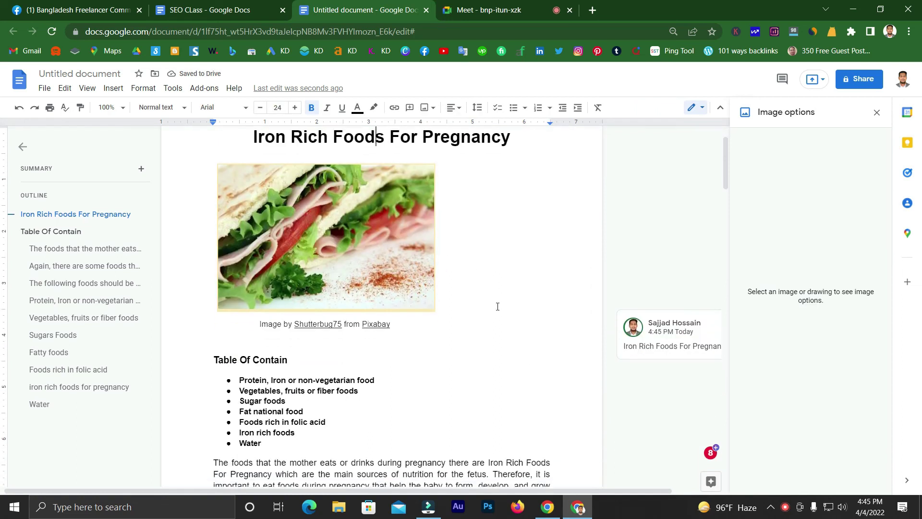
pyautogui.click(333, 255)
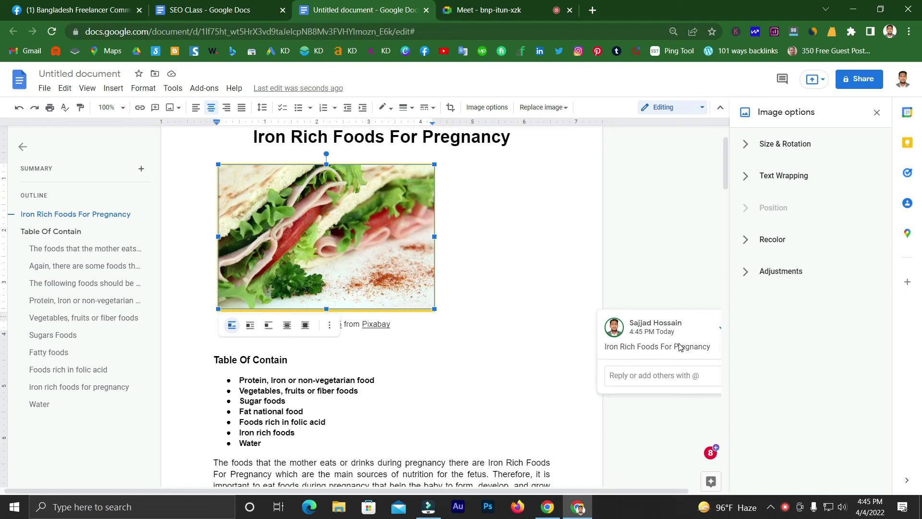
pyautogui.click(646, 248)
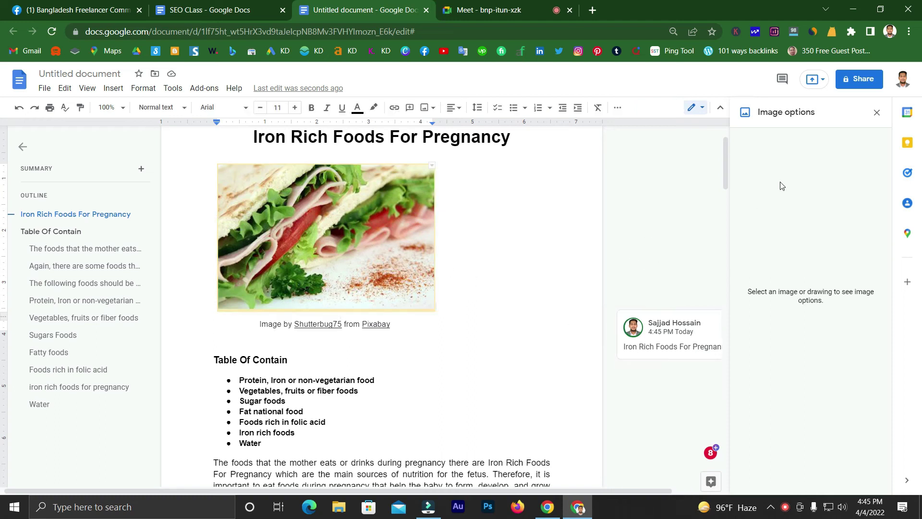
pyautogui.click(877, 112)
pyautogui.scroll(2, 470, 208)
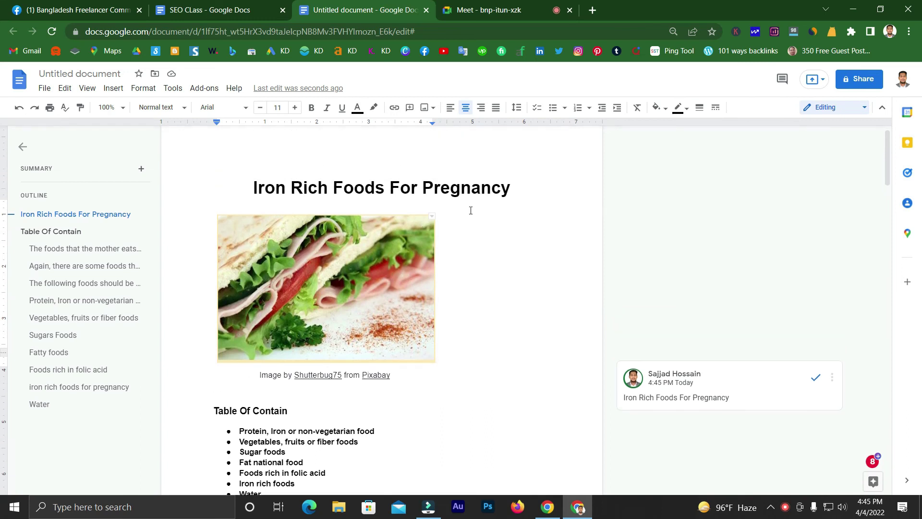
# Step: Delete the comment thread from the sandwich image
pyautogui.scroll(-3, 455, 254)
pyautogui.scroll(3, 375, 221)
pyautogui.click(375, 222)
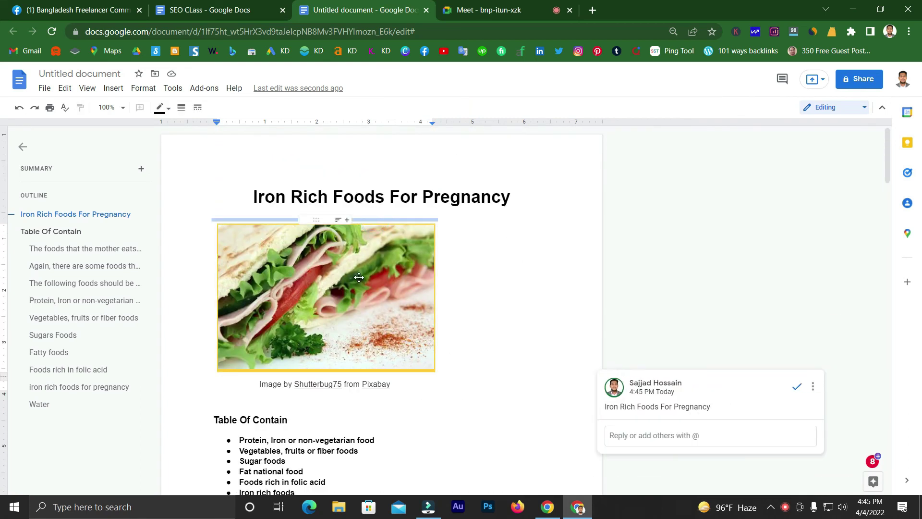
pyautogui.click(813, 387)
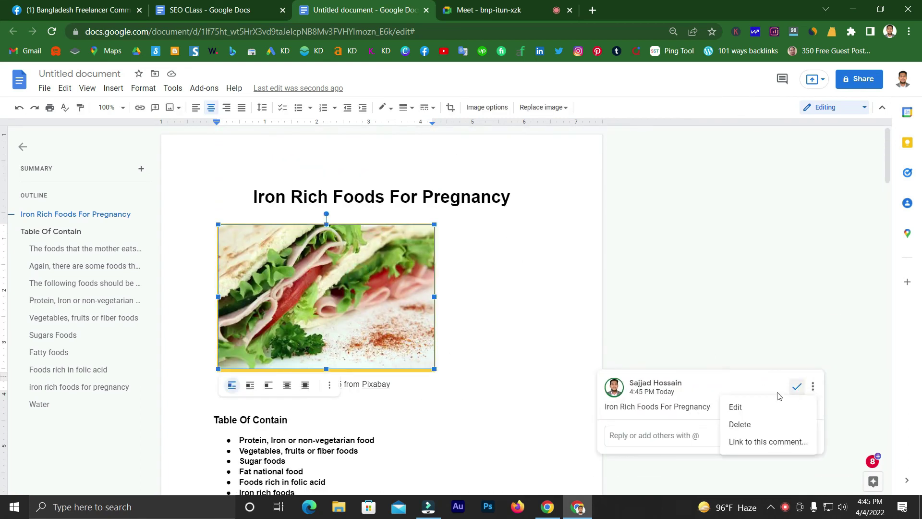
pyautogui.click(746, 420)
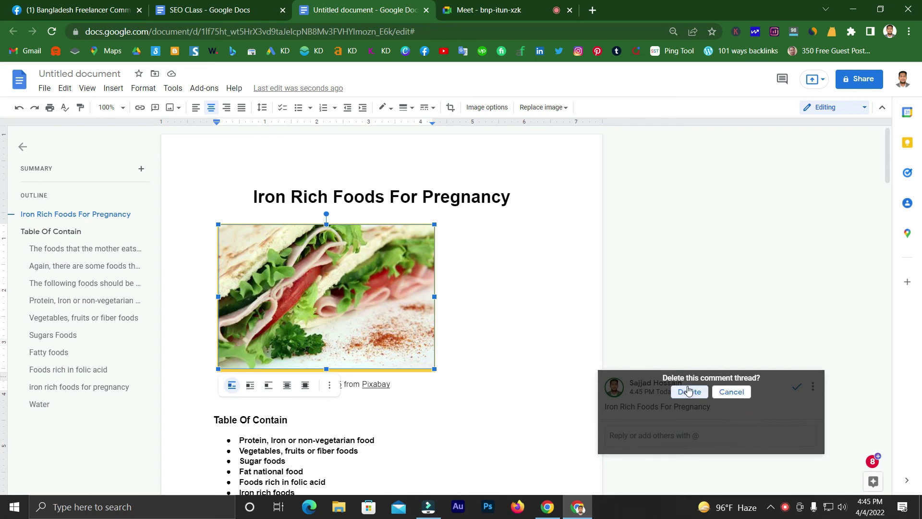
pyautogui.click(689, 391)
pyautogui.scroll(-5, 496, 302)
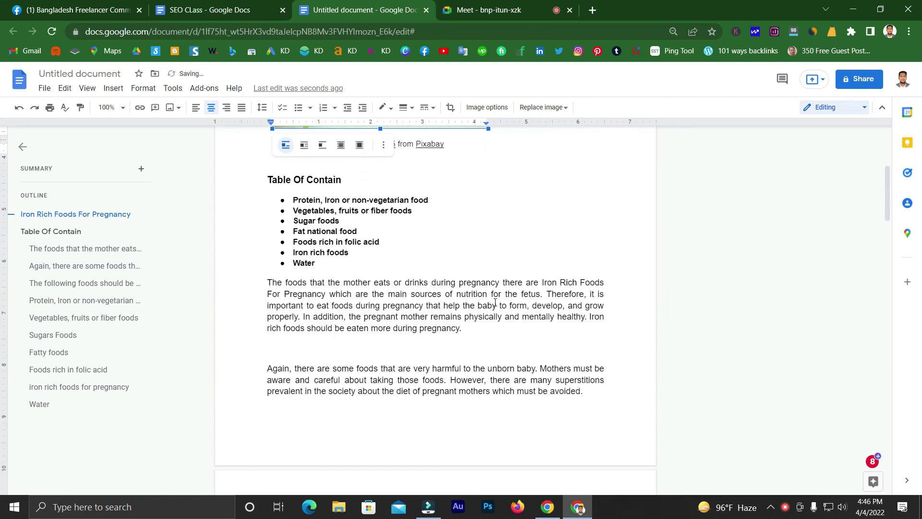
# Step: Switch to the Google Meet call and check the participant list and the latest in-call messages
pyautogui.scroll(5, 496, 302)
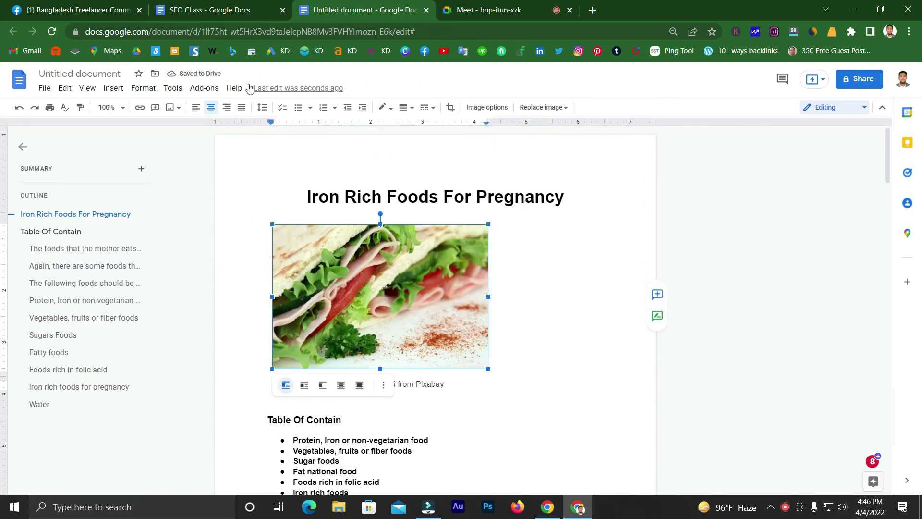
pyautogui.click(484, 10)
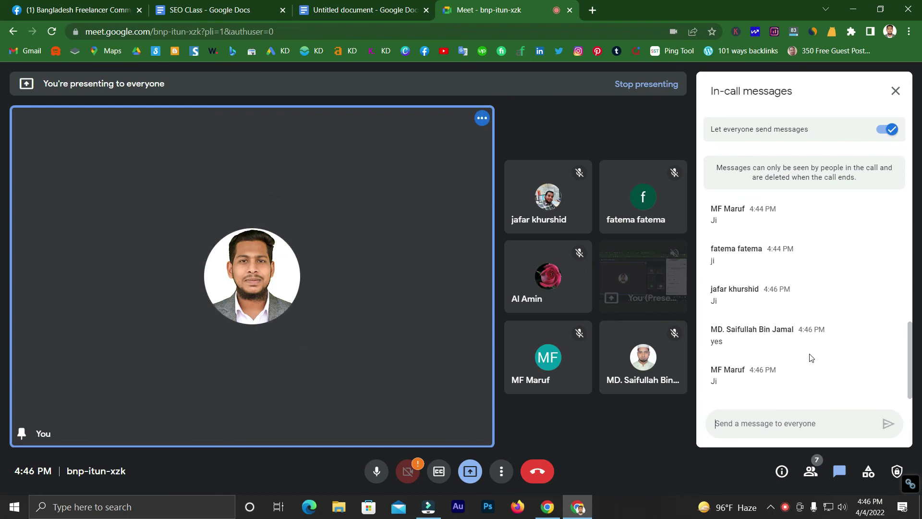
pyautogui.click(811, 471)
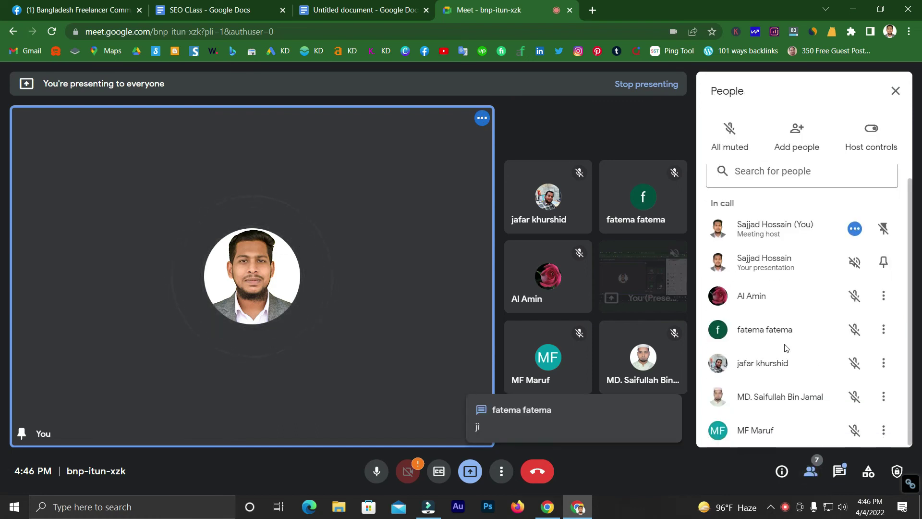
pyautogui.scroll(1, 786, 347)
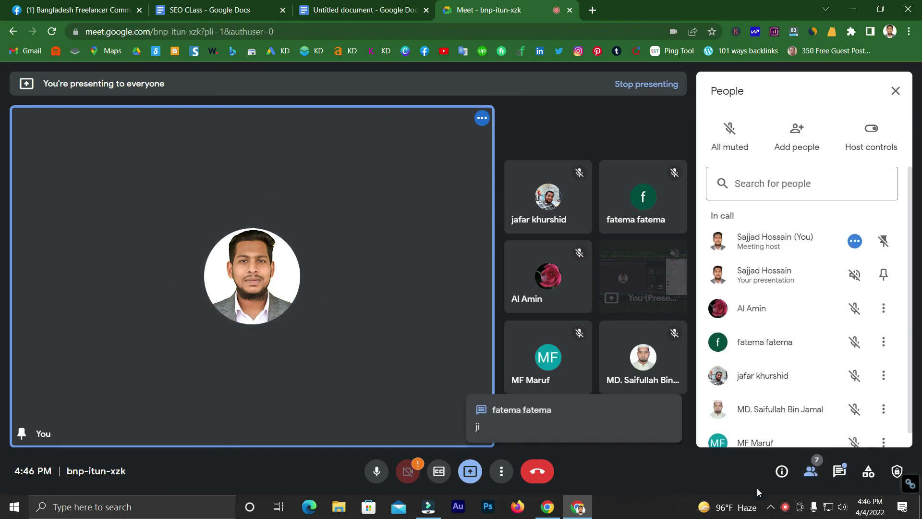
pyautogui.click(810, 472)
pyautogui.click(840, 471)
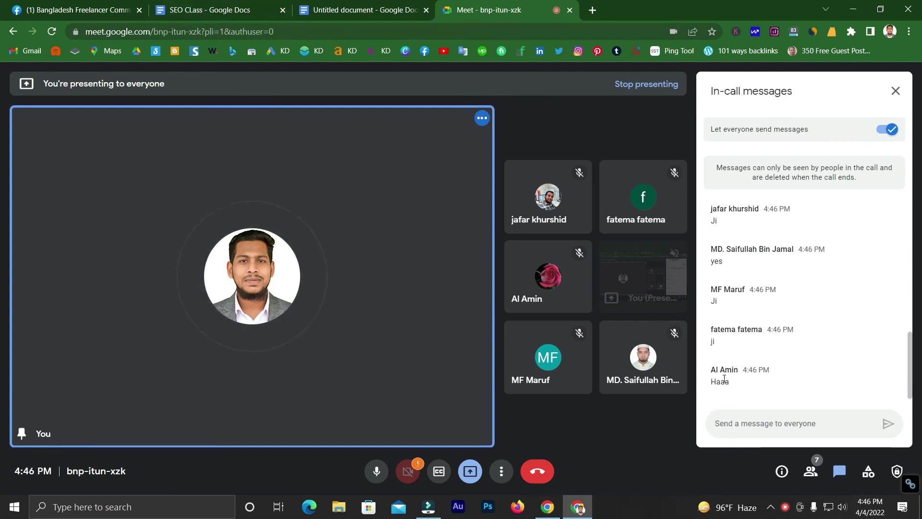
pyautogui.moveTo(720, 382); pyautogui.dragTo(725, 382)
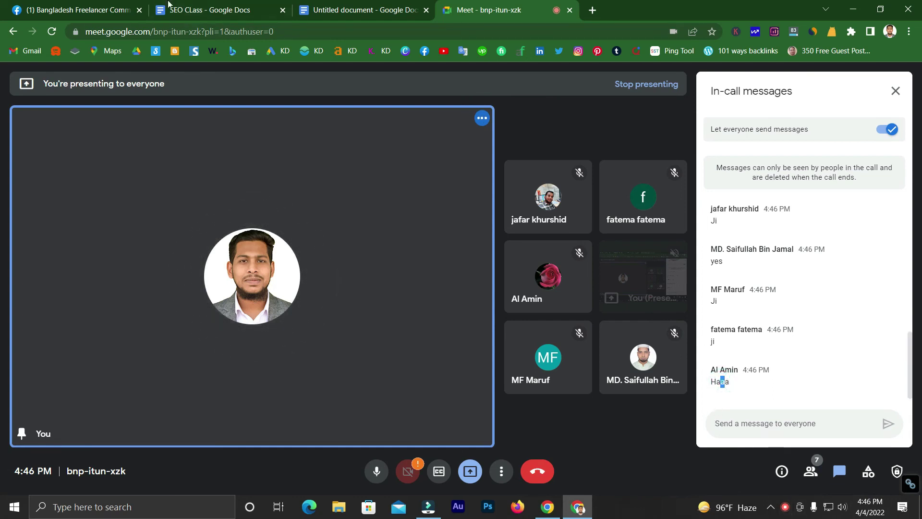
# Step: Go to the SEO CLass document and highlight "Internal link" in the on-page checklist
pyautogui.click(72, 10)
pyautogui.click(210, 10)
pyautogui.scroll(-2, 365, 258)
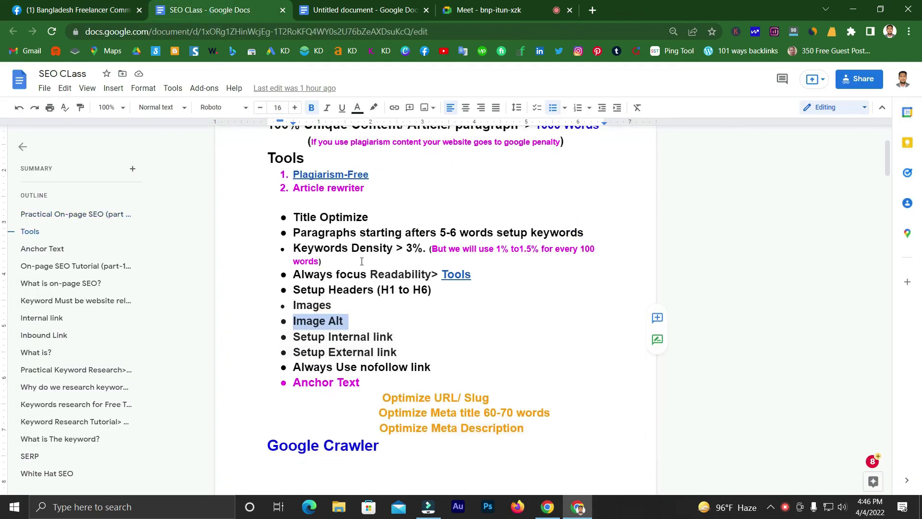
pyautogui.scroll(-2, 349, 307)
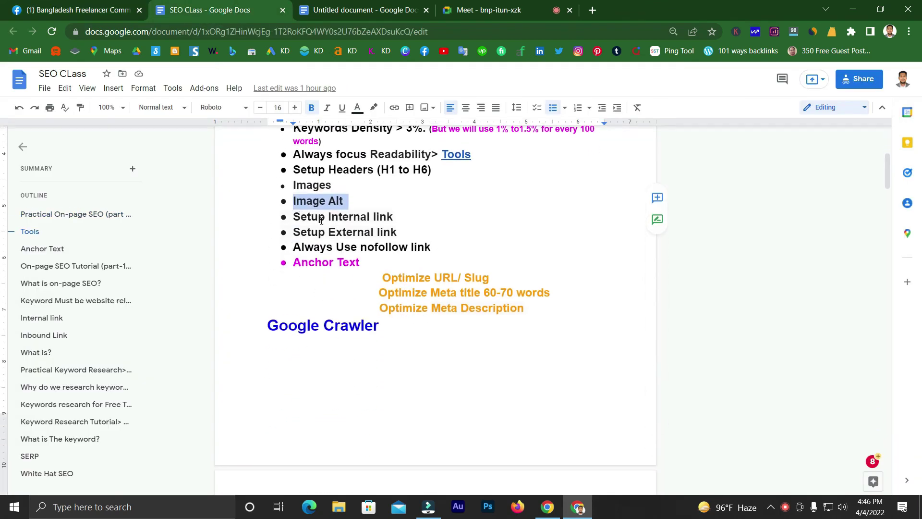
pyautogui.moveTo(329, 219); pyautogui.dragTo(385, 221)
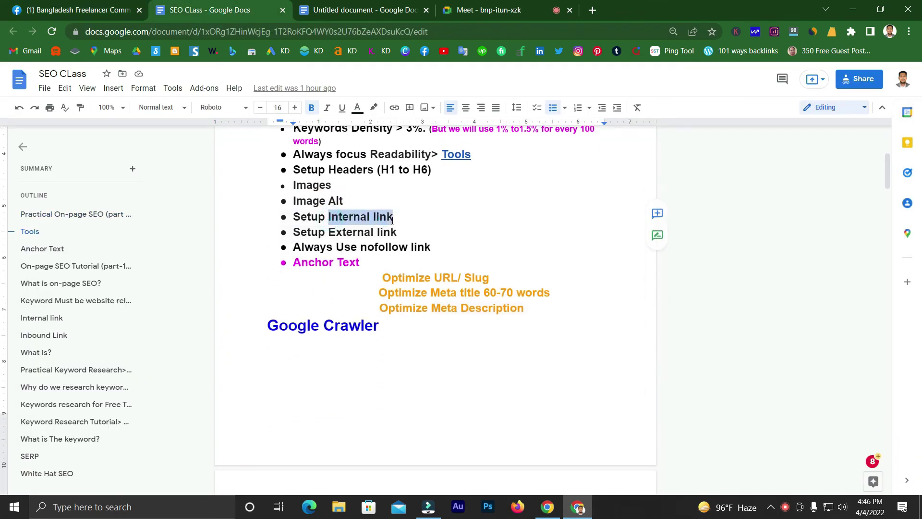
pyautogui.click(352, 233)
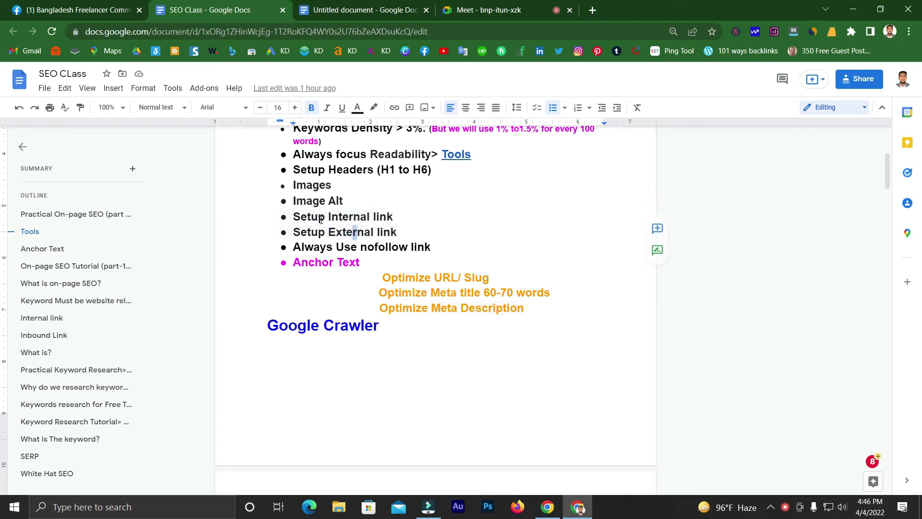
pyautogui.moveTo(329, 217); pyautogui.dragTo(392, 215)
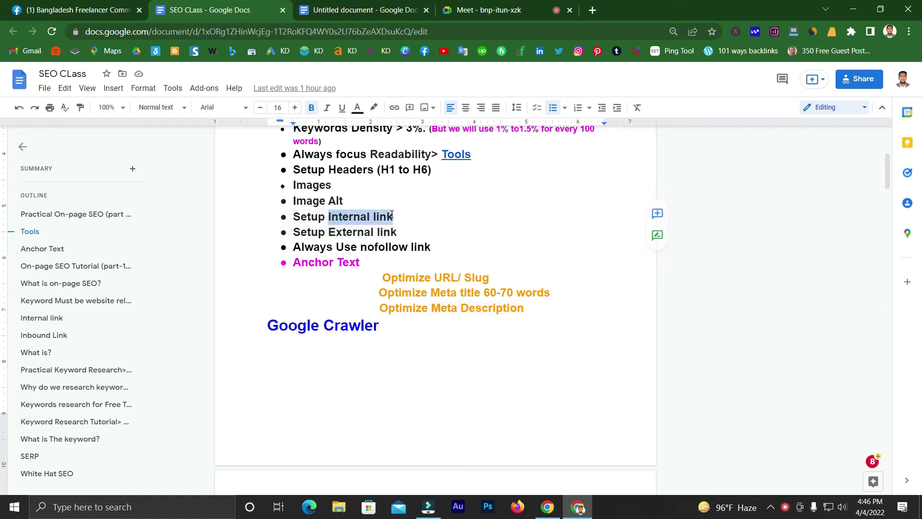
pyautogui.click(332, 220)
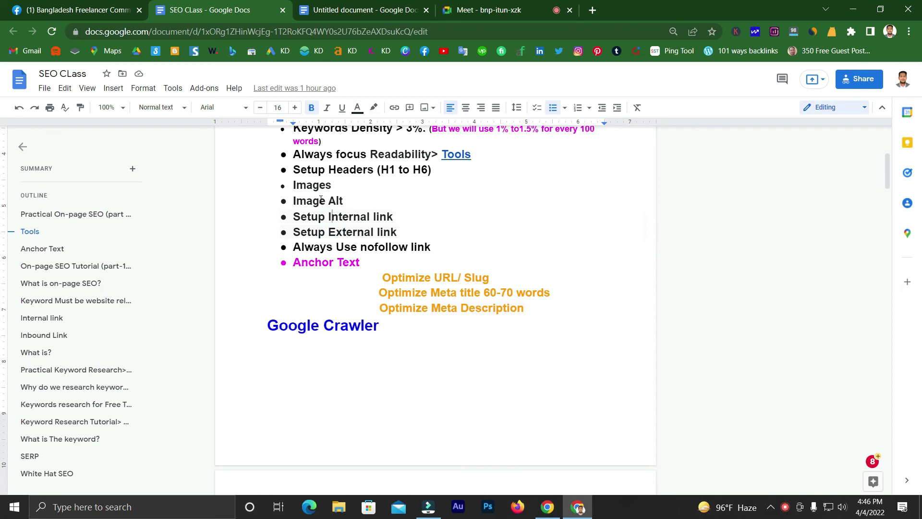
pyautogui.scroll(1, 319, 207)
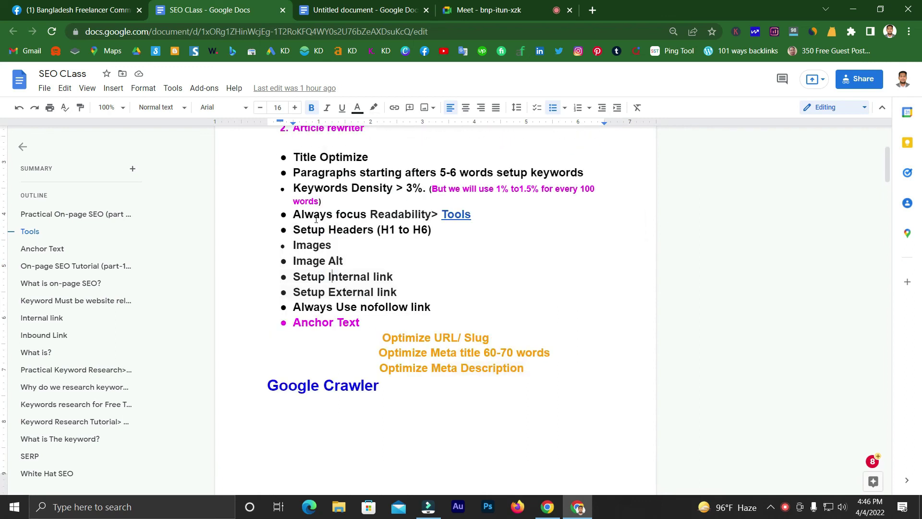
# Step: Return to the sample article and place the cursor in the first paragraph below the table of contents
pyautogui.click(481, 10)
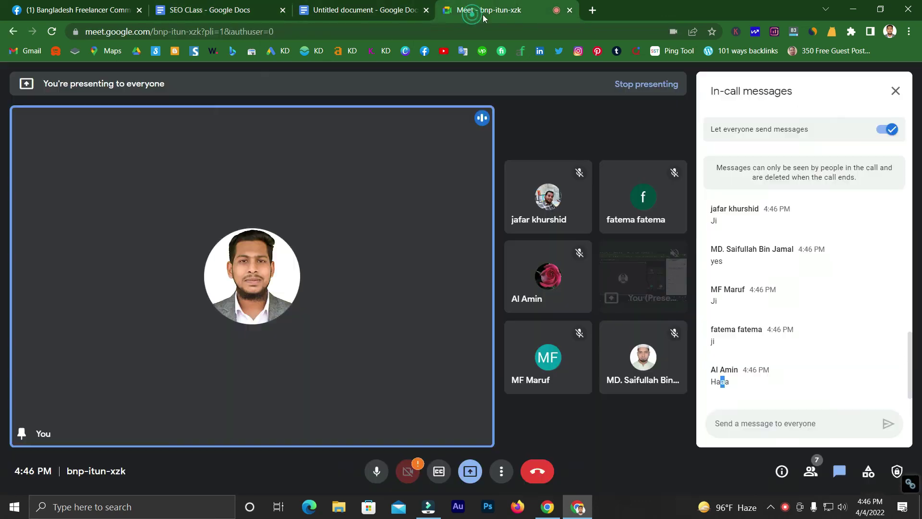
pyautogui.click(365, 9)
pyautogui.scroll(-3, 406, 264)
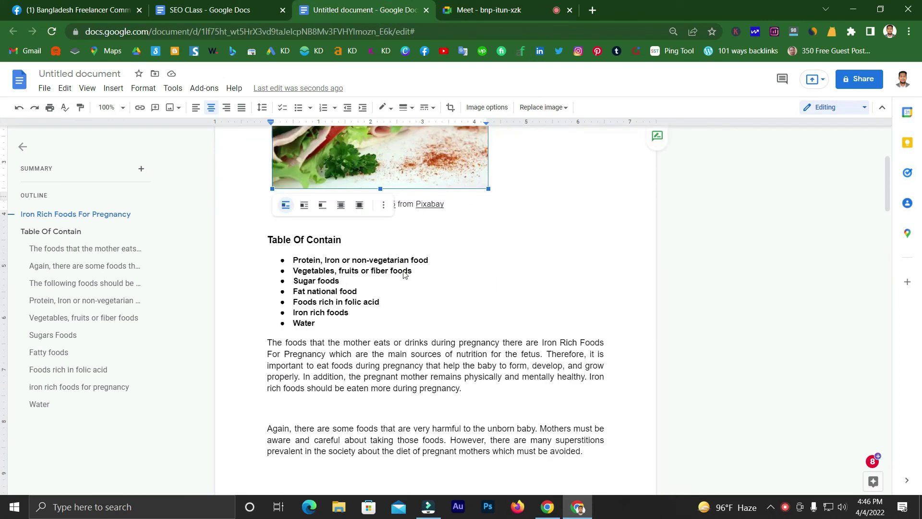
pyautogui.click(369, 344)
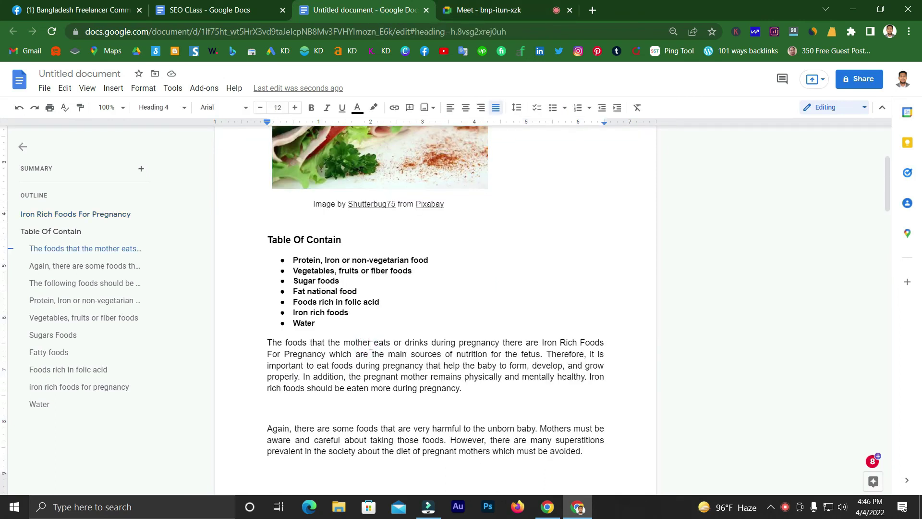
# Step: Search Google for "foods" in a new tab and open the UCSF "Top 10 Foods for Health" result separately
pyautogui.click(593, 10)
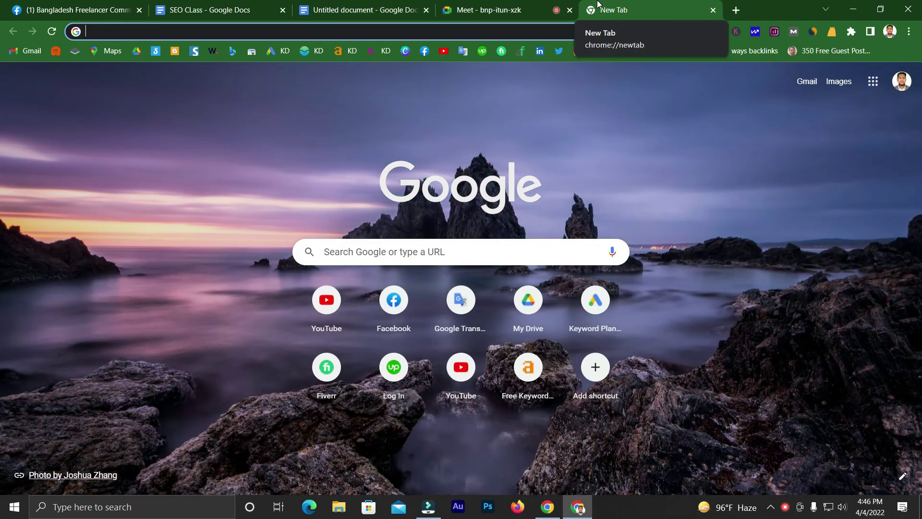
pyautogui.write('foods')
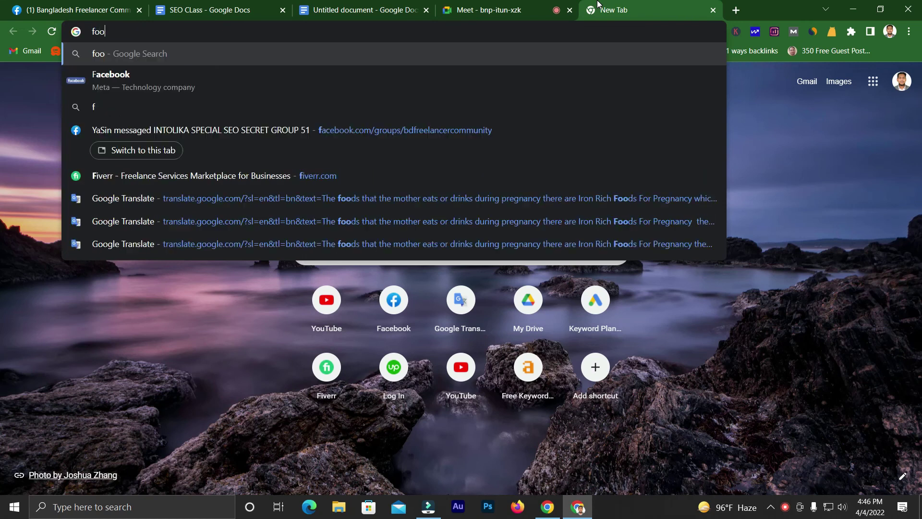
pyautogui.press('Return')
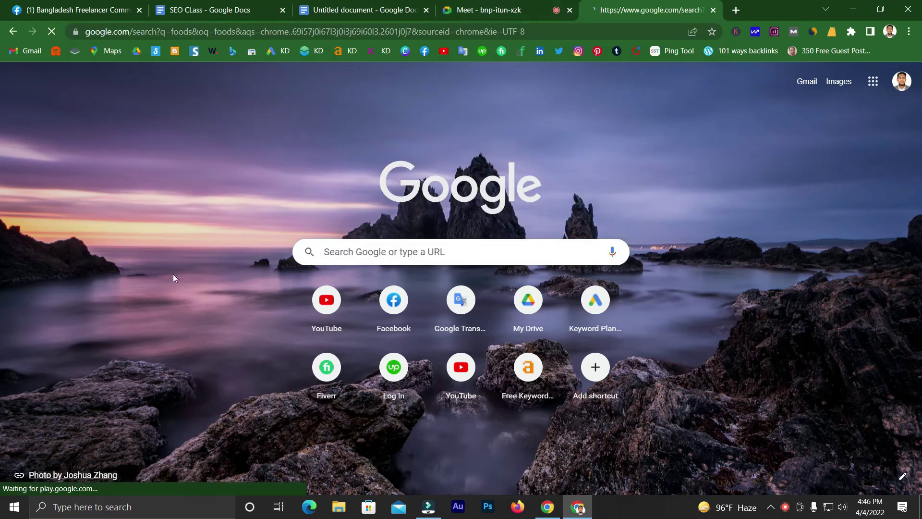
pyautogui.scroll(-20, 107, 241)
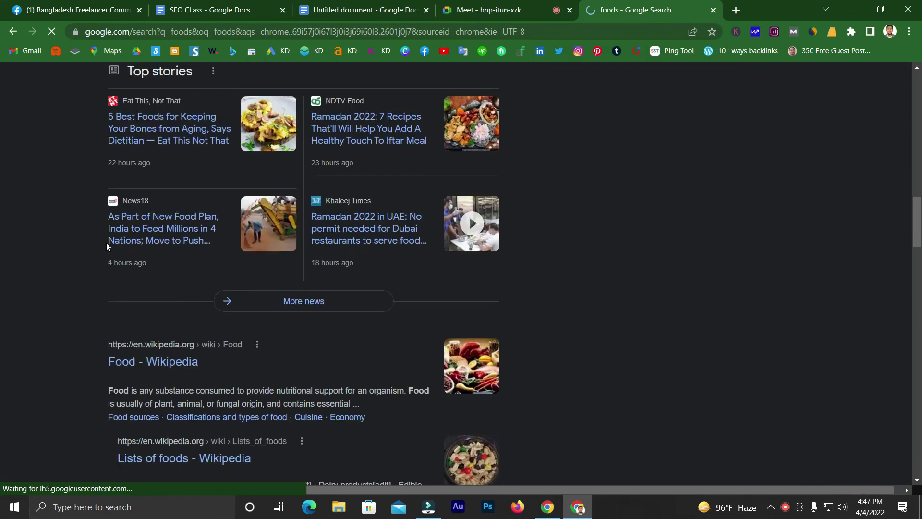
pyautogui.scroll(-12, 107, 244)
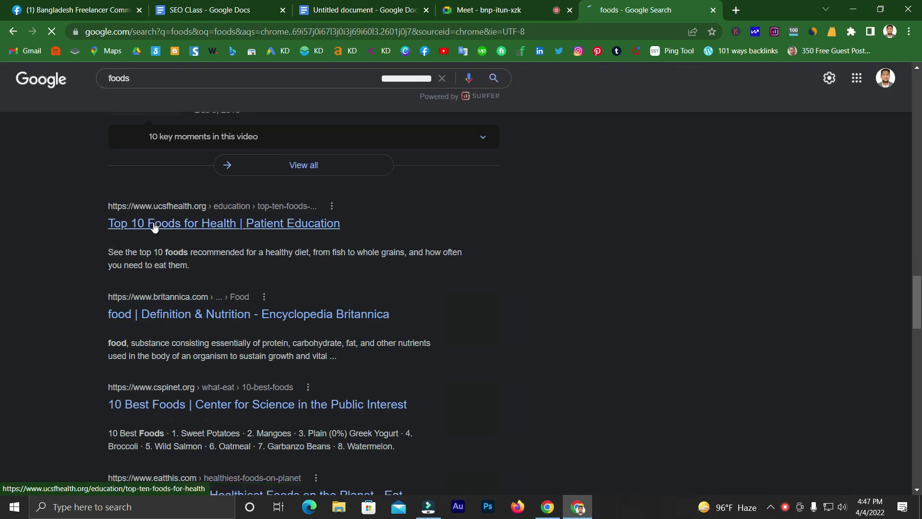
pyautogui.middleClick(153, 225)
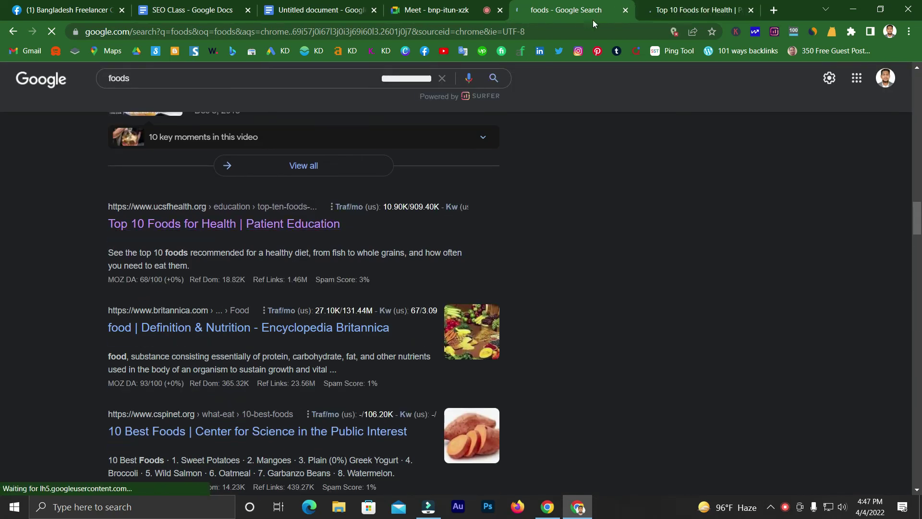
# Step: Search Google for "pragnacy", open the Britannica pregnancy result in its own tab, and close the search results
pyautogui.scroll(5, 301, 216)
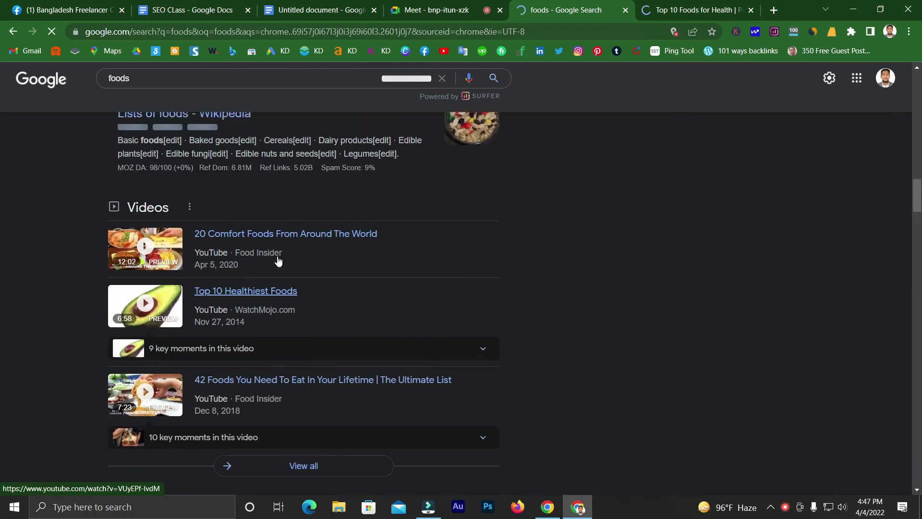
pyautogui.scroll(-5, 282, 245)
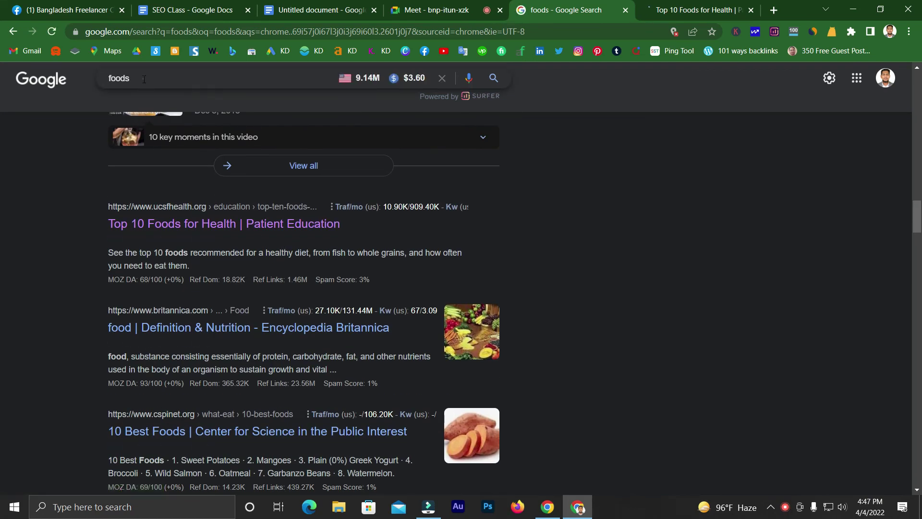
pyautogui.moveTo(143, 79); pyautogui.dragTo(91, 79)
pyautogui.write('p')
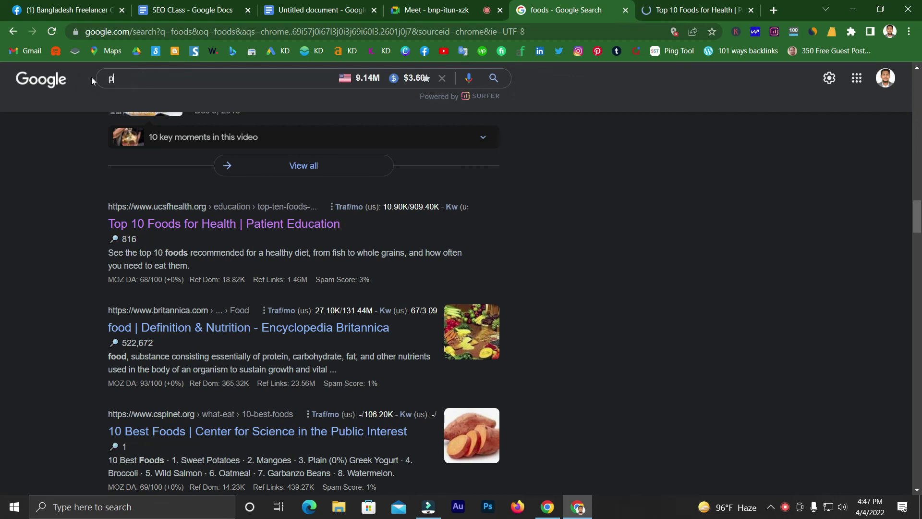
pyautogui.write('ragnacy')
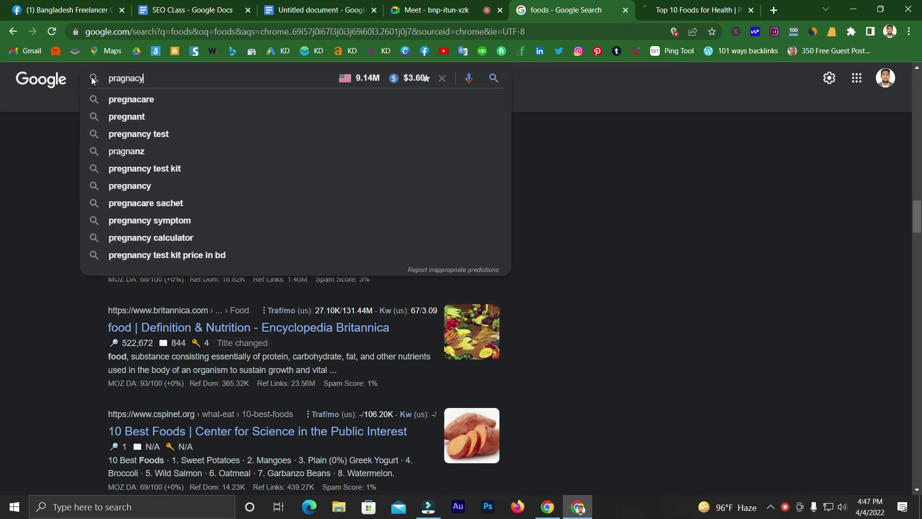
pyautogui.press('Return')
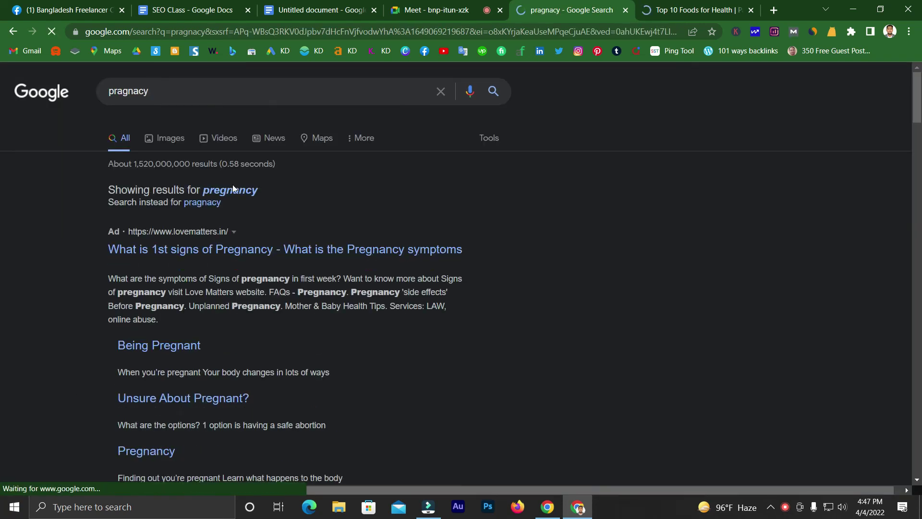
pyautogui.scroll(-15, 140, 283)
pyautogui.scroll(-15, 139, 287)
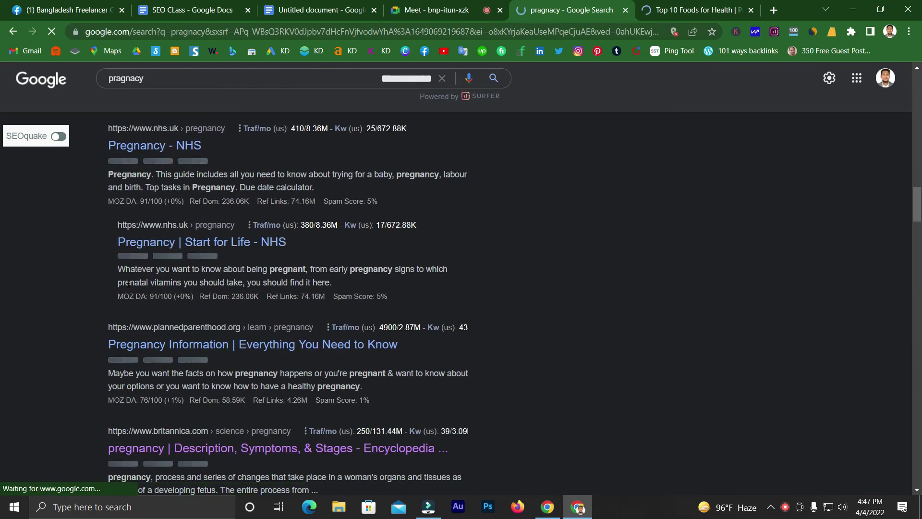
pyautogui.scroll(-3, 154, 241)
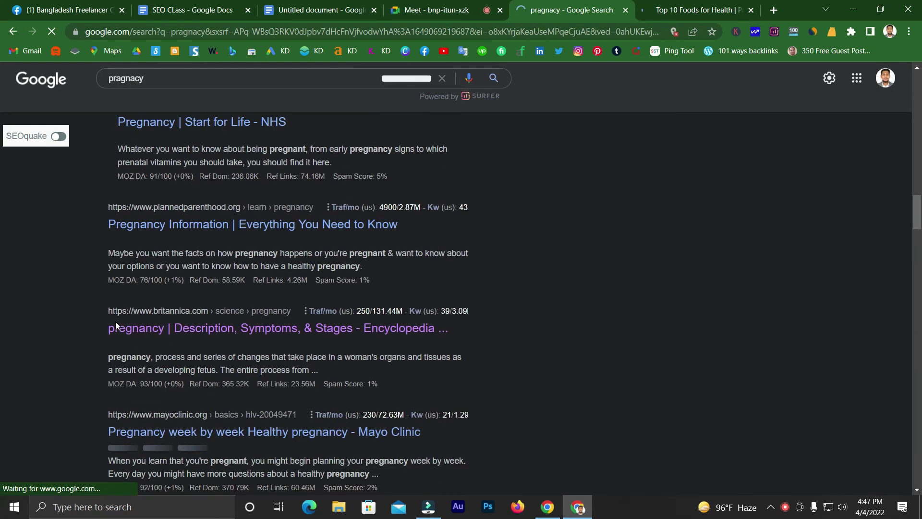
pyautogui.middleClick(145, 332)
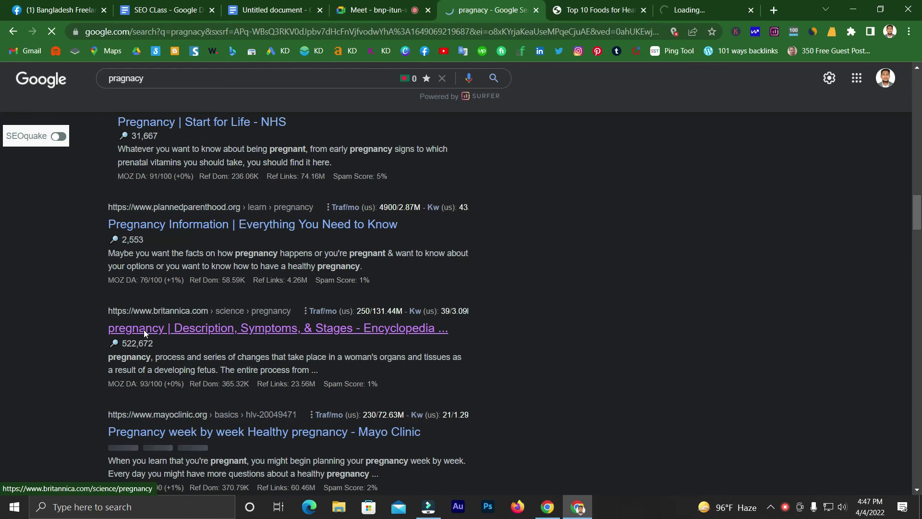
pyautogui.middleClick(484, 11)
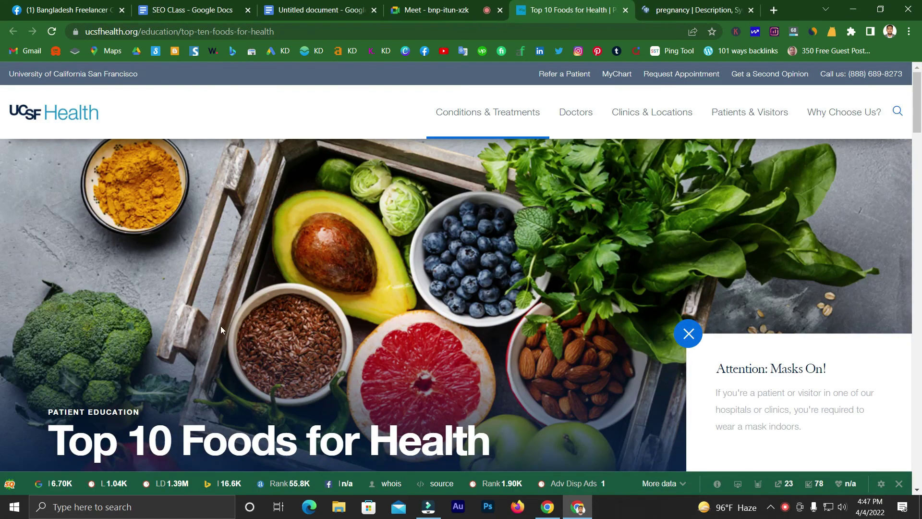
# Step: Look over the UCSF "Top 10 Foods for Health" page and select its web address
pyautogui.scroll(-10, 221, 326)
pyautogui.scroll(10, 220, 326)
pyautogui.scroll(-8, 339, 290)
pyautogui.scroll(8, 229, 255)
pyautogui.click(289, 33)
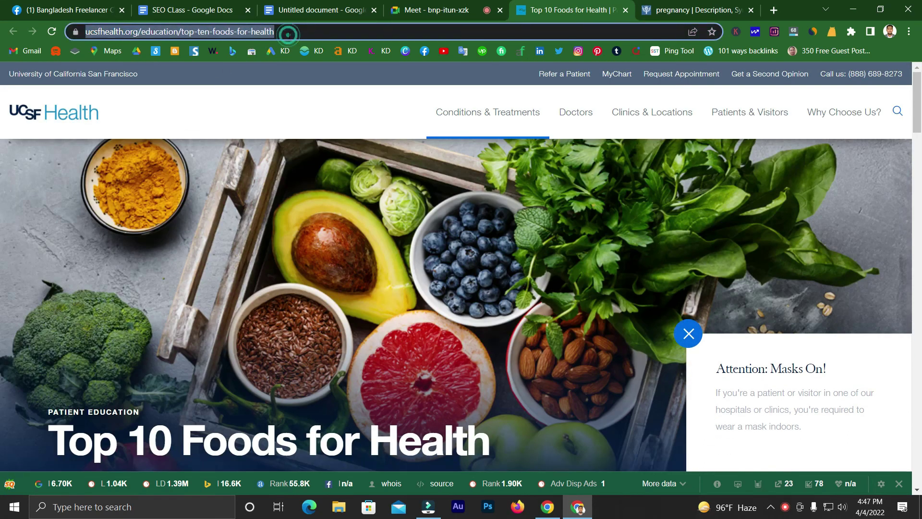
# Step: Return to the sample article and examine possible anchor words such as "pregnancy" in the first paragraph below the table of contents
pyautogui.click(334, 5)
pyautogui.scroll(-4, 351, 280)
pyautogui.scroll(1, 351, 281)
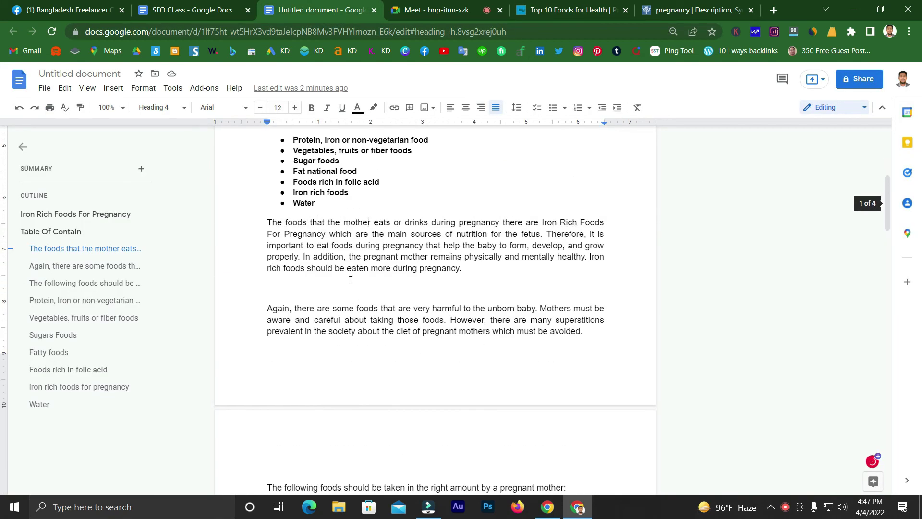
pyautogui.click(349, 287)
pyautogui.scroll(3, 348, 331)
pyautogui.scroll(-2, 348, 333)
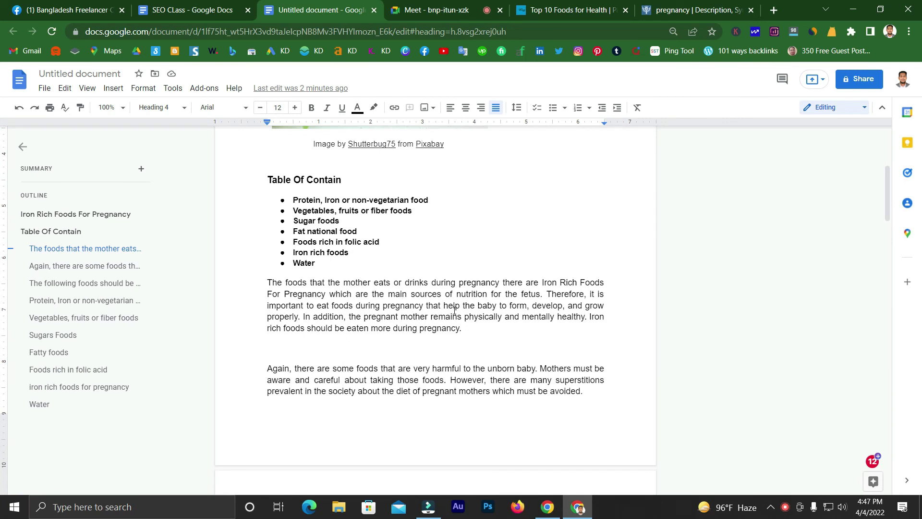
pyautogui.moveTo(453, 310); pyautogui.dragTo(465, 306)
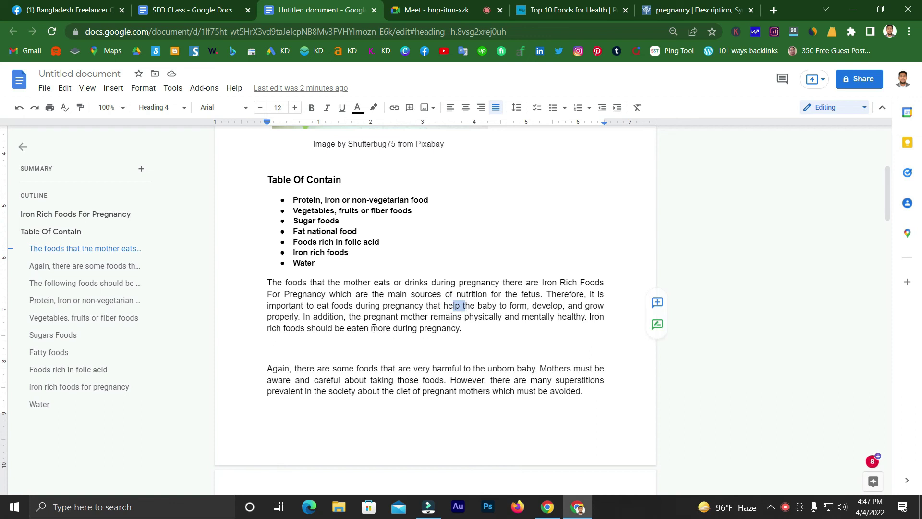
pyautogui.moveTo(361, 317); pyautogui.dragTo(400, 315)
pyautogui.click(390, 309)
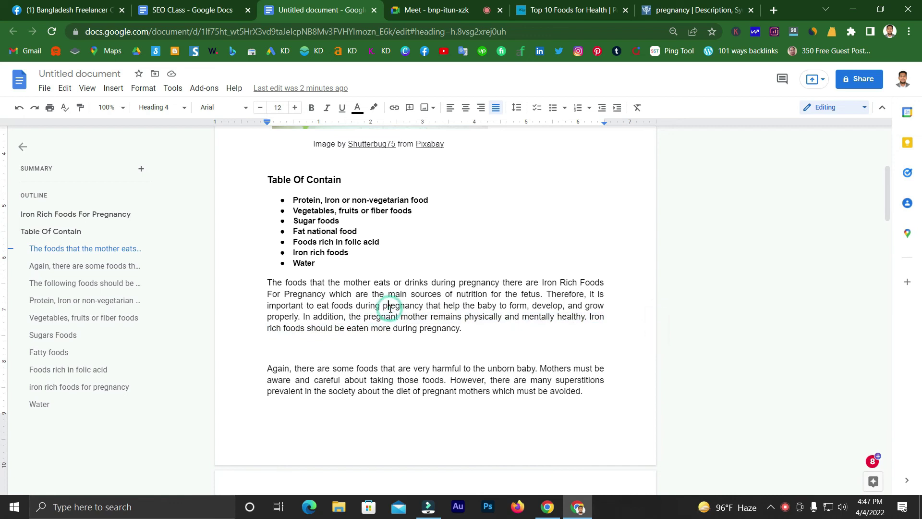
pyautogui.moveTo(384, 306); pyautogui.dragTo(419, 306)
pyautogui.click(397, 308)
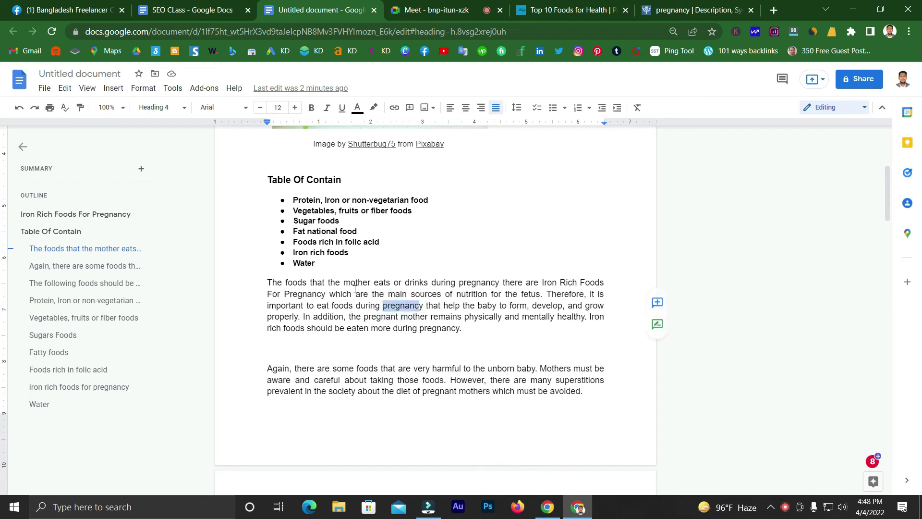
# Step: Look over the UCSF "Top 10 Foods for Health" page again and scan the sample article for a matching anchor word
pyautogui.click(557, 10)
pyautogui.scroll(-10, 387, 75)
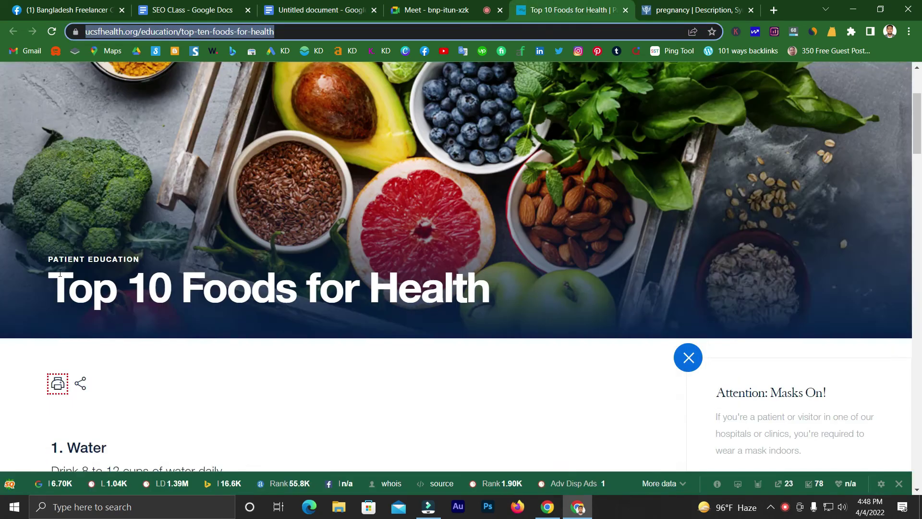
pyautogui.scroll(10, 388, 75)
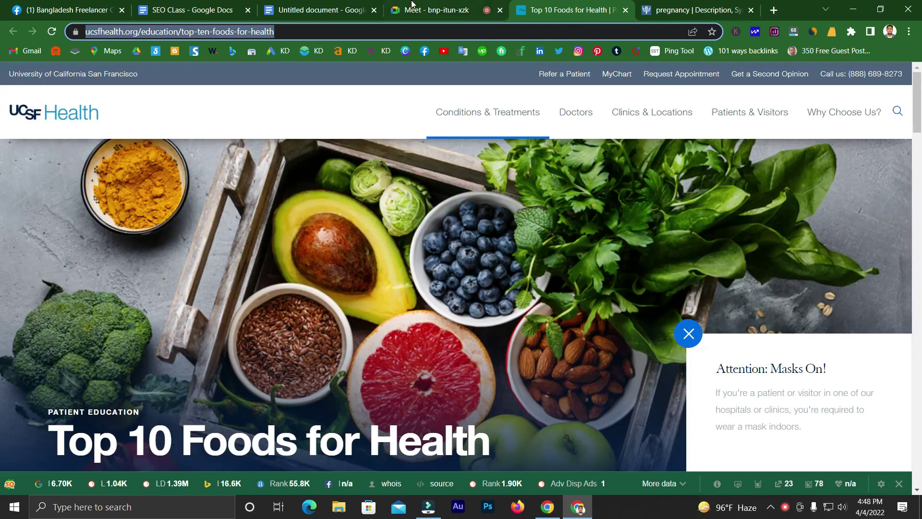
pyautogui.click(338, 4)
pyautogui.scroll(4, 370, 253)
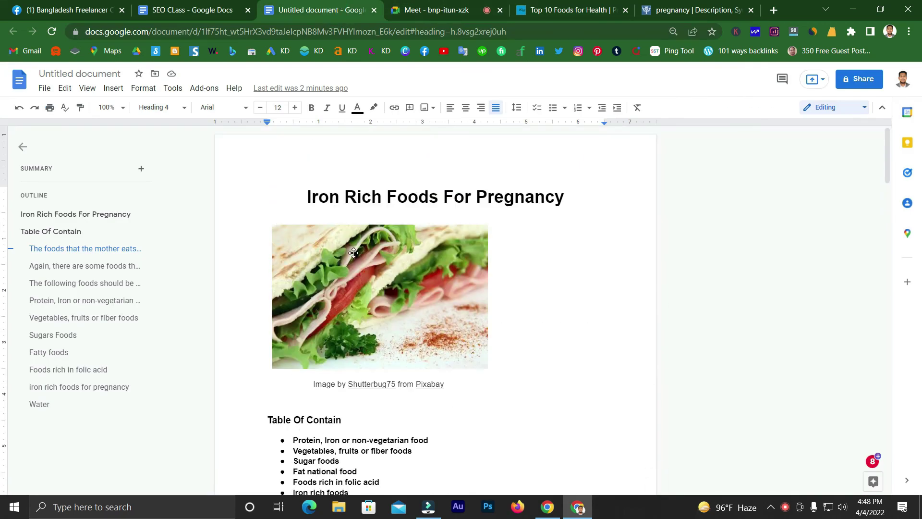
pyautogui.scroll(-5, 355, 251)
pyautogui.click(344, 233)
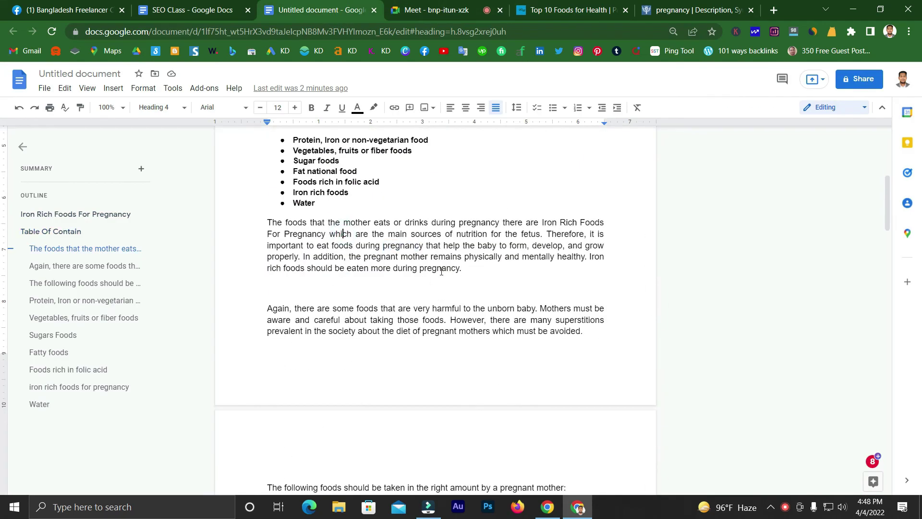
pyautogui.scroll(-12, 369, 270)
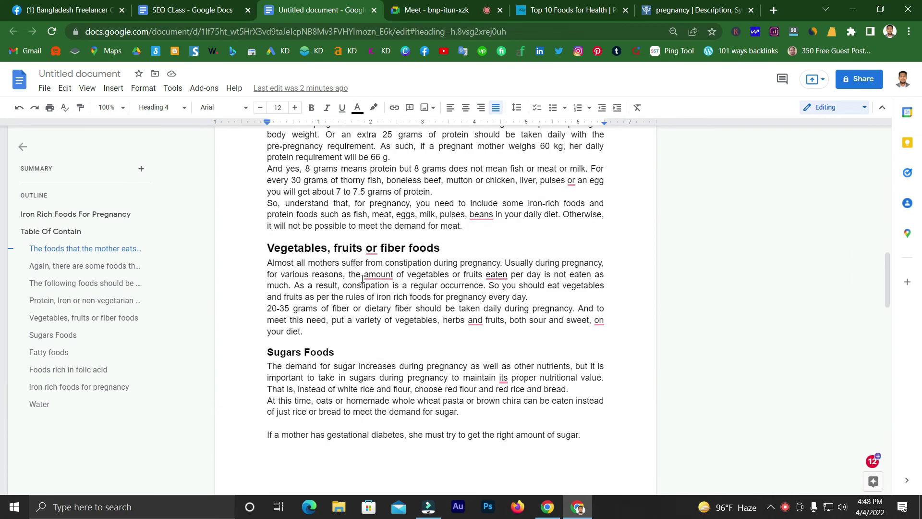
pyautogui.hotkey('ctrl', 'f')
pyautogui.write('oo')
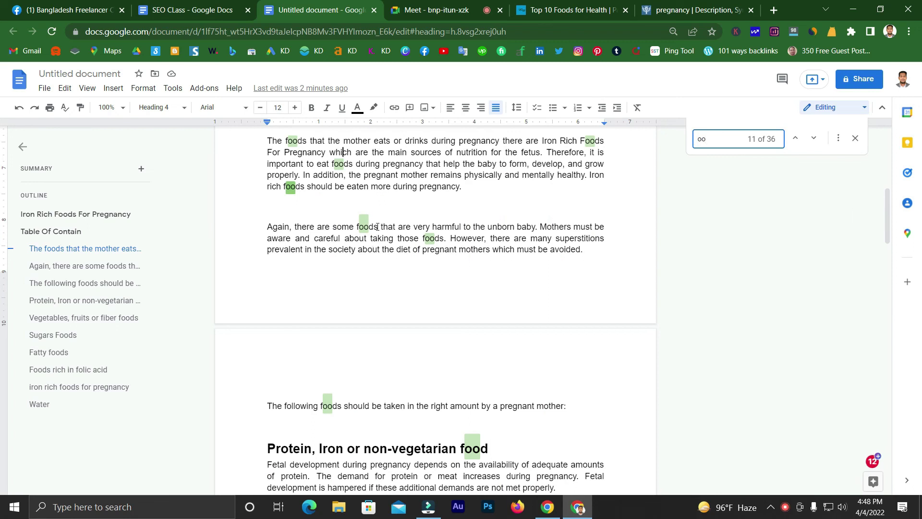
pyautogui.moveTo(378, 226); pyautogui.dragTo(362, 229)
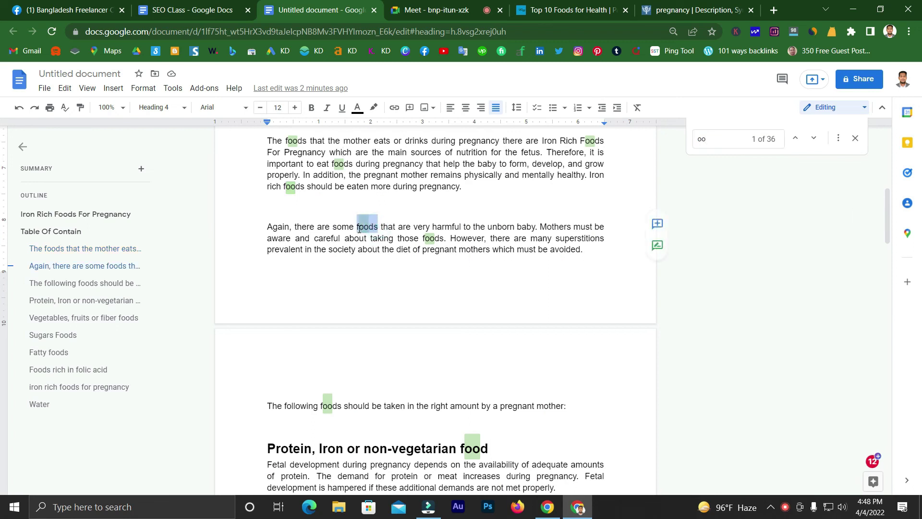
pyautogui.click(855, 138)
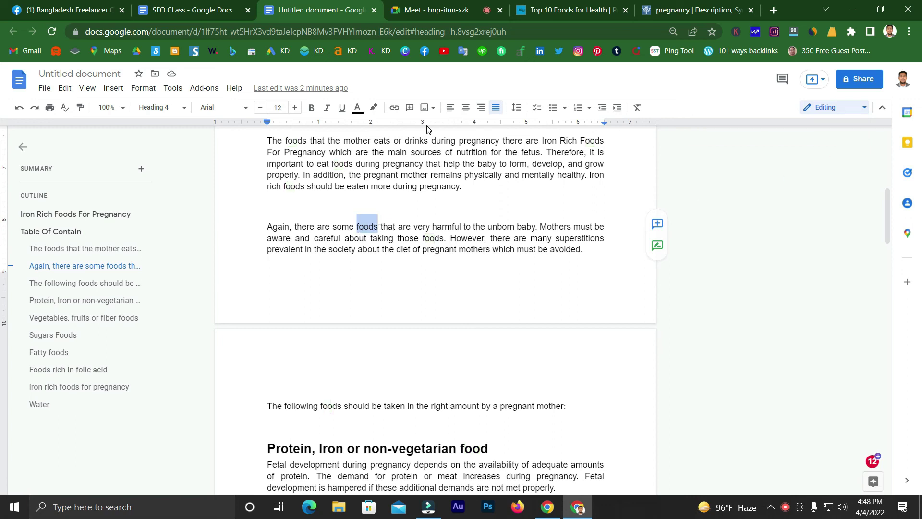
pyautogui.click(395, 108)
pyautogui.write('https://www.ucsfhealth.org/education/top-ten-foods-for-health')
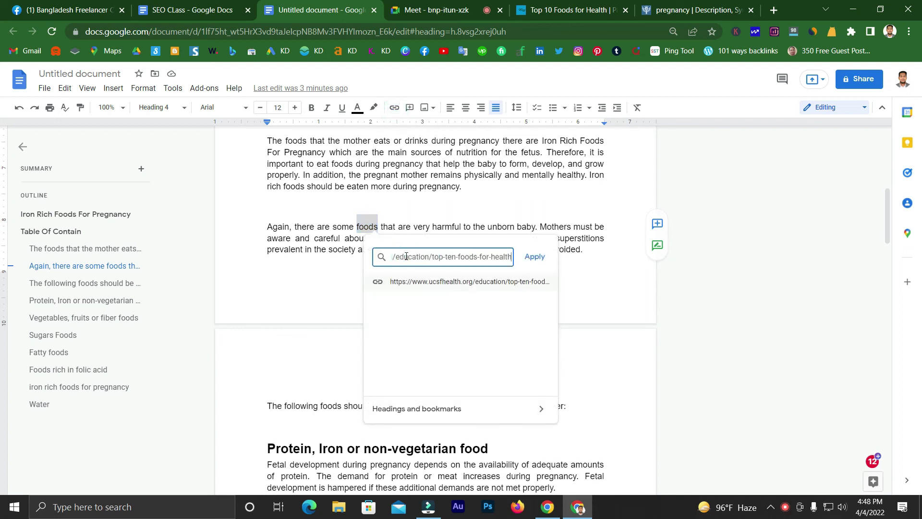
pyautogui.click(534, 256)
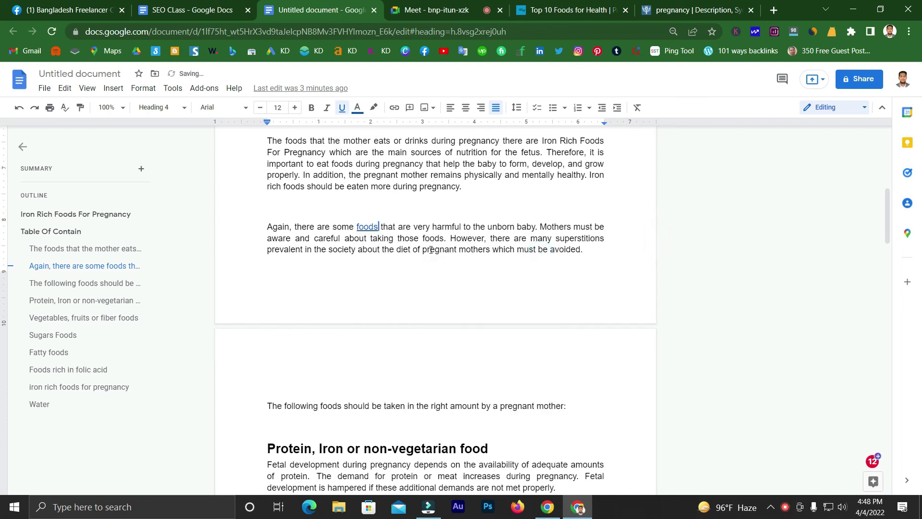
# Step: Check the preview of the link on the word "foods" and close it again
pyautogui.click(365, 227)
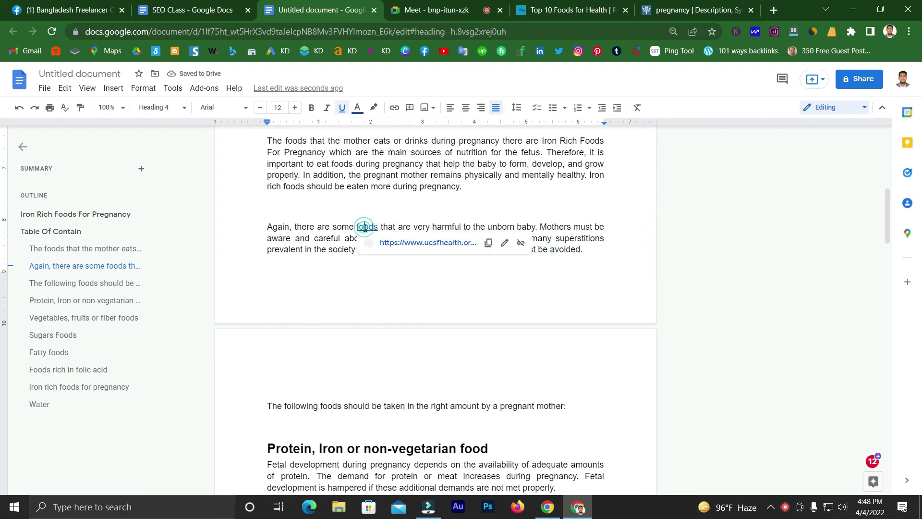
pyautogui.click(326, 230)
pyautogui.click(369, 227)
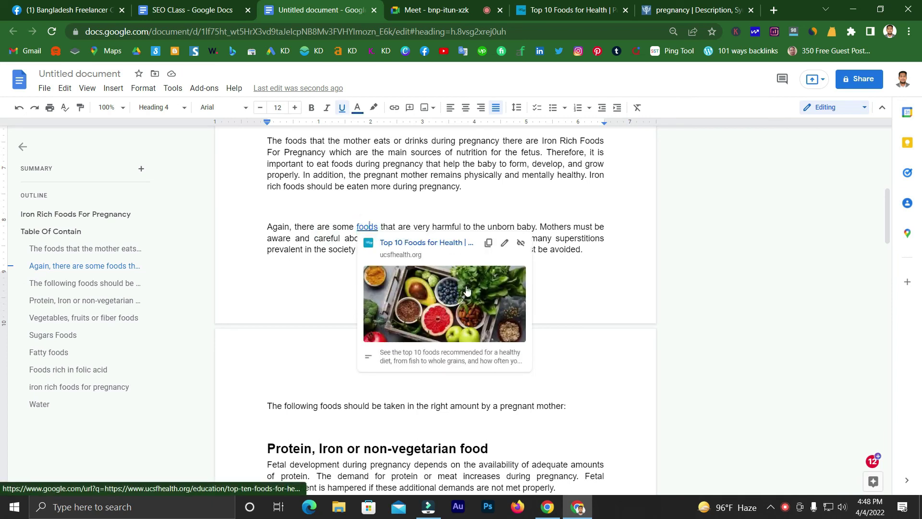
pyautogui.click(315, 220)
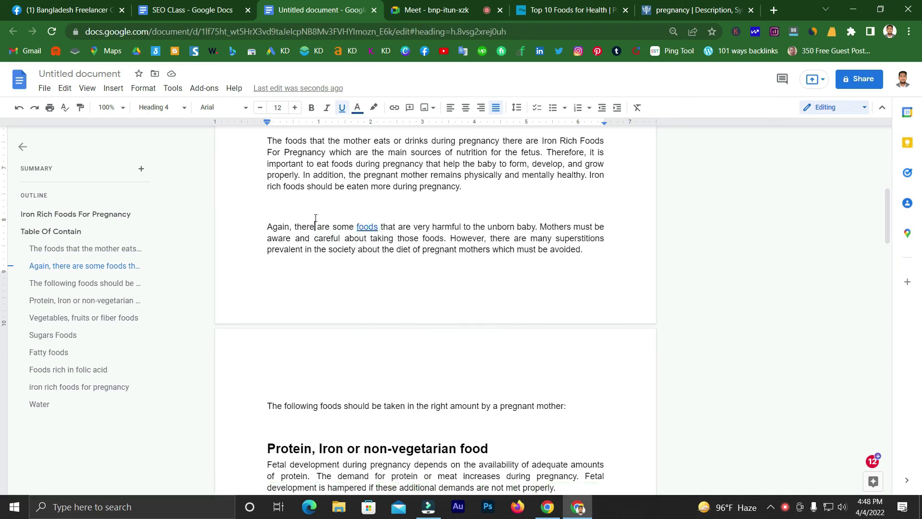
pyautogui.click(316, 218)
pyautogui.moveTo(380, 226); pyautogui.dragTo(358, 226)
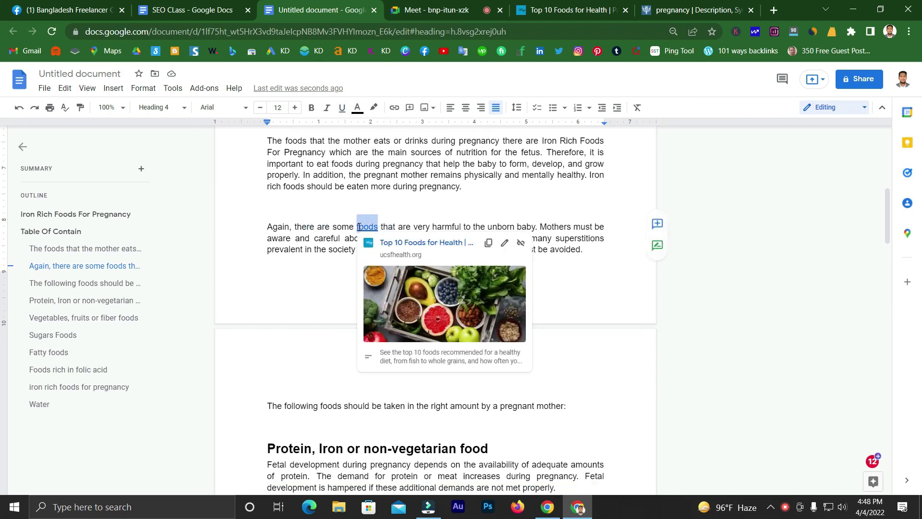
pyautogui.click(358, 226)
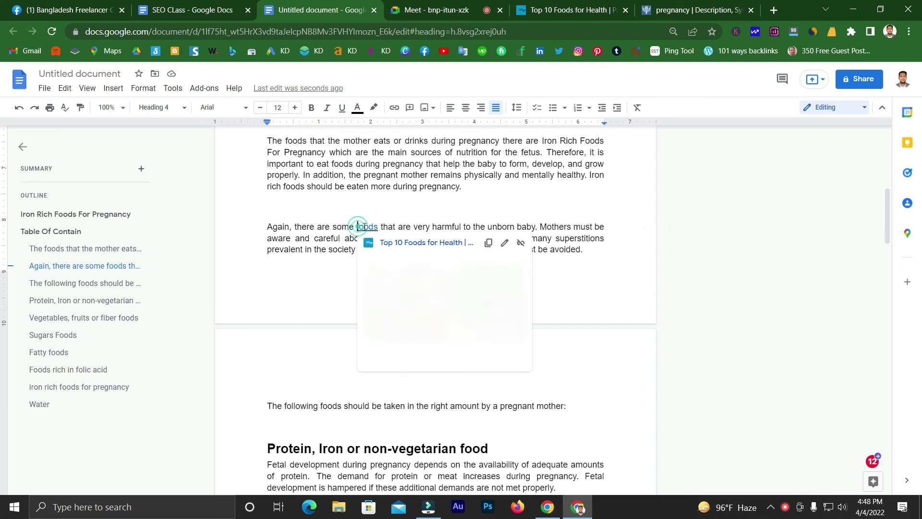
pyautogui.click(350, 225)
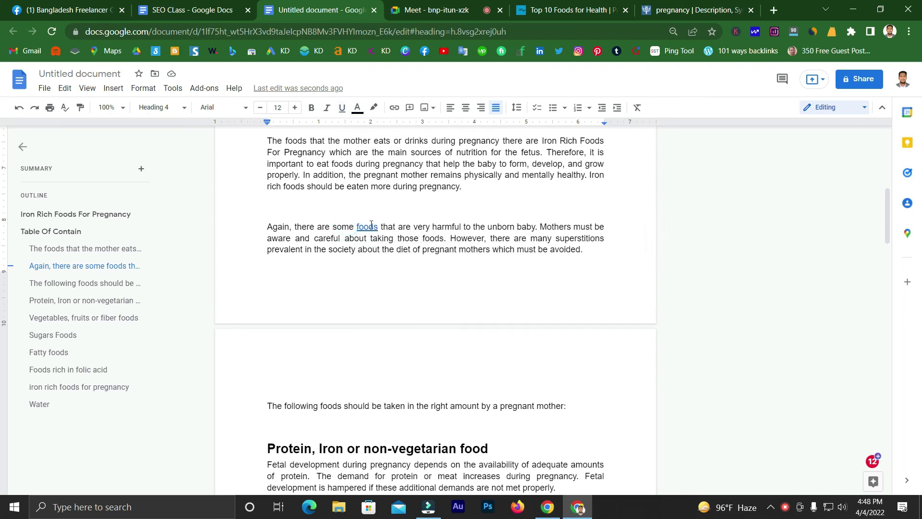
pyautogui.click(371, 224)
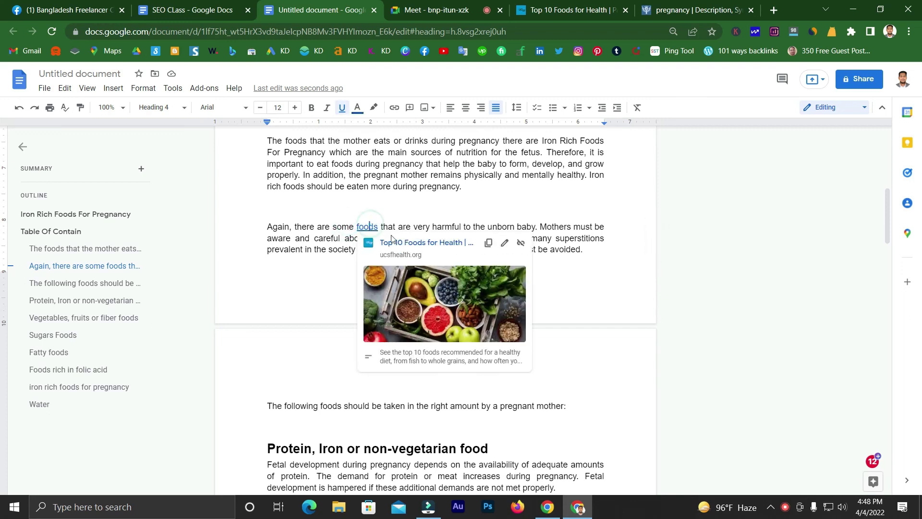
pyautogui.click(308, 231)
# Step: Review the internal and external link items in the SEO CLass checklist and look over the Britannica pregnancy page
pyautogui.scroll(-20, 391, 237)
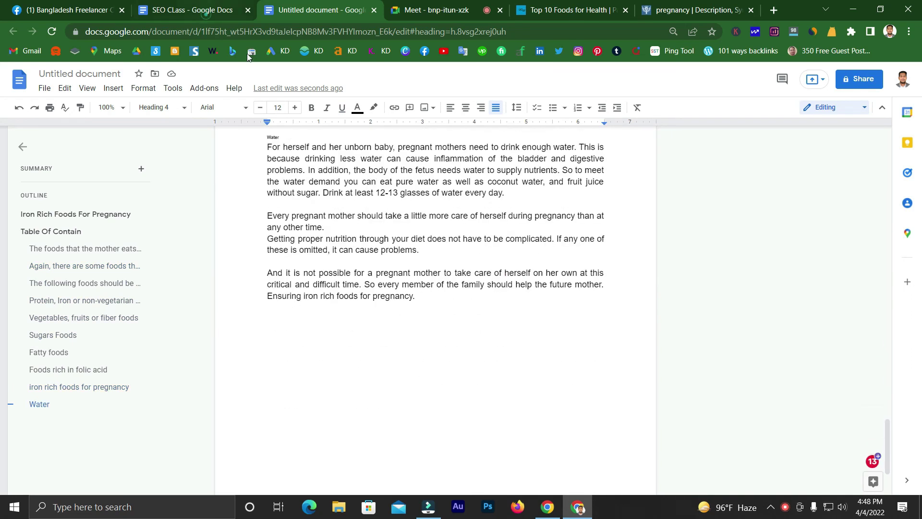
pyautogui.click(197, 9)
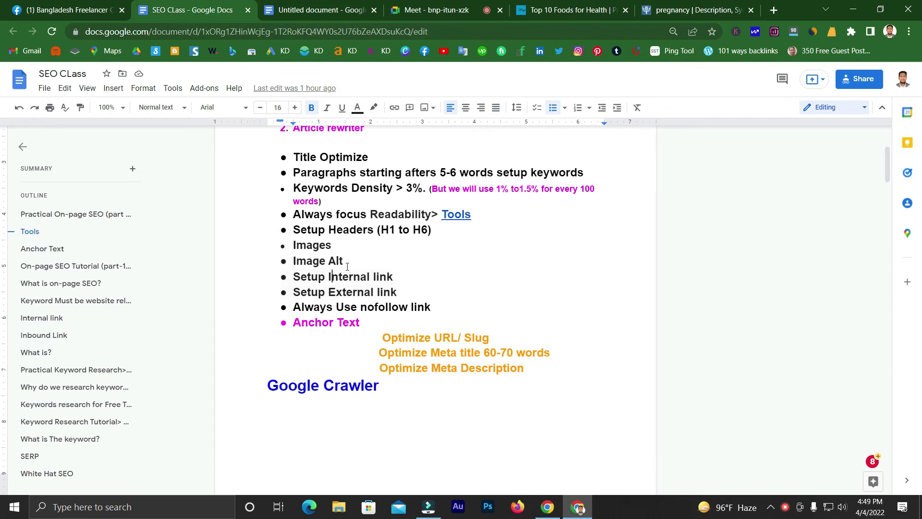
pyautogui.click(689, 6)
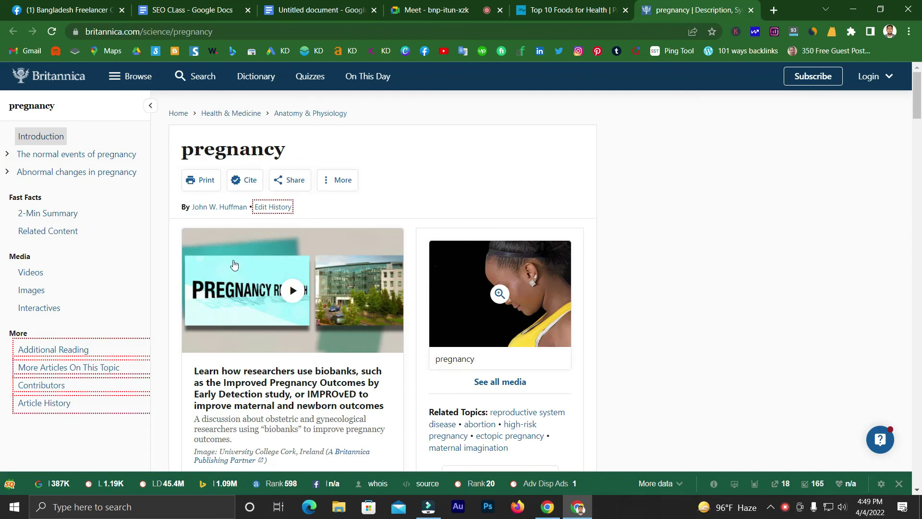
pyautogui.scroll(-8, 241, 258)
pyautogui.scroll(-12, 243, 257)
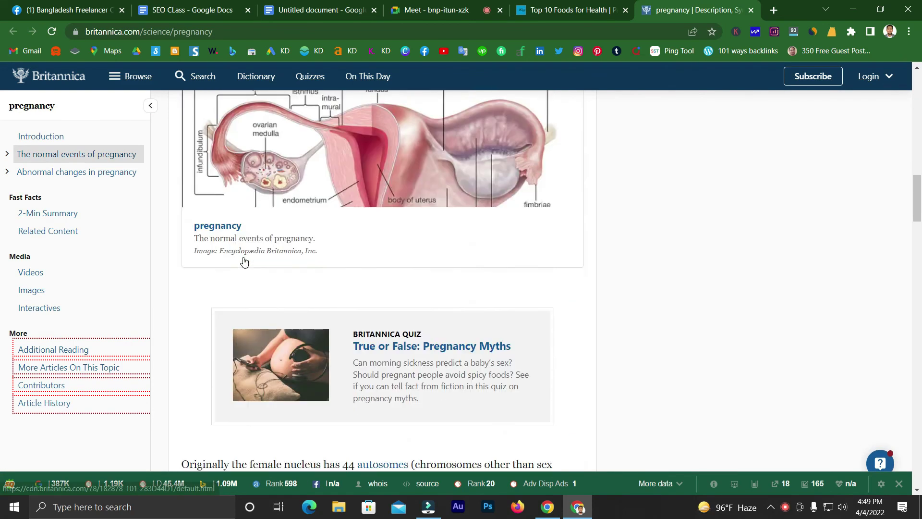
pyautogui.scroll(15, 245, 261)
pyautogui.scroll(4, 244, 261)
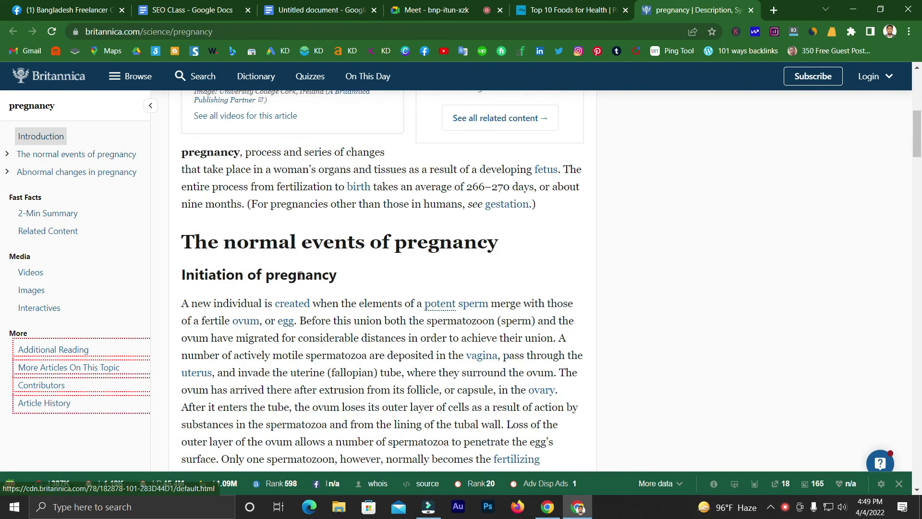
pyautogui.scroll(3, 260, 264)
pyautogui.scroll(-1, 336, 314)
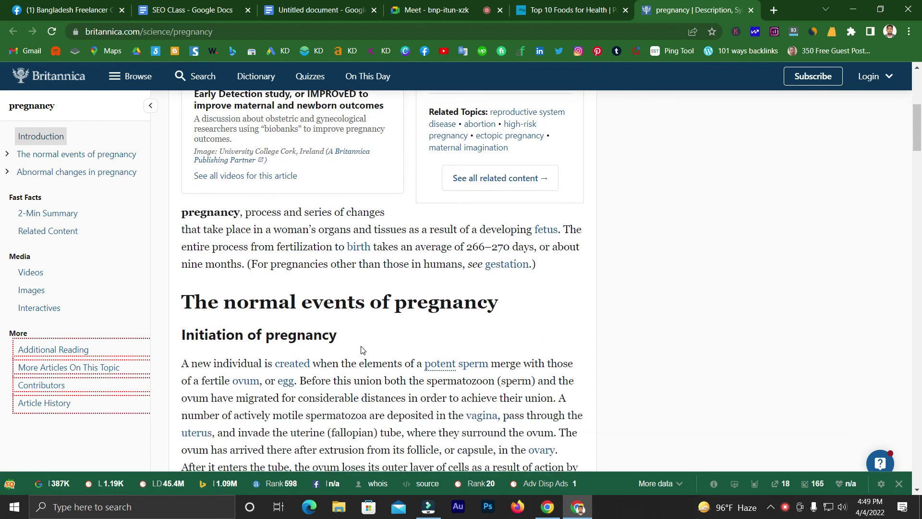
# Step: Copy the address of the Britannica pregnancy page and search the sample article for "preg"
pyautogui.click(217, 32)
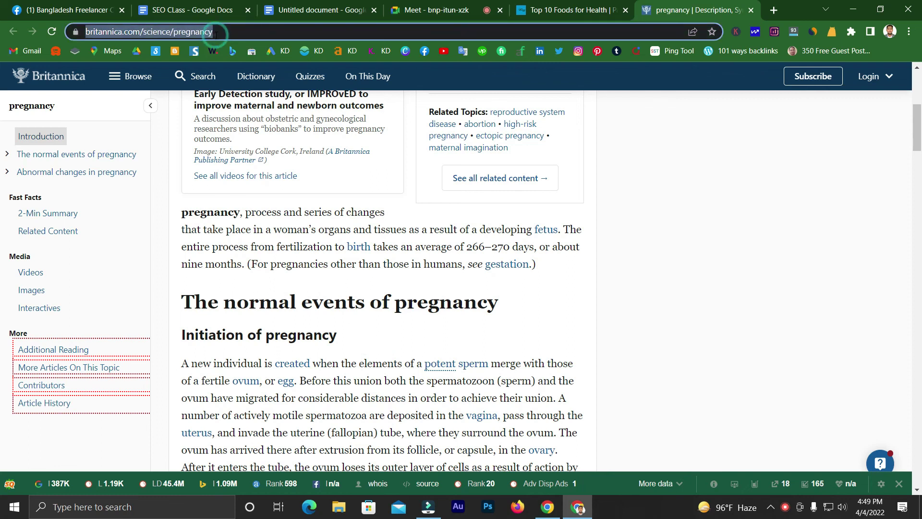
pyautogui.click(319, 5)
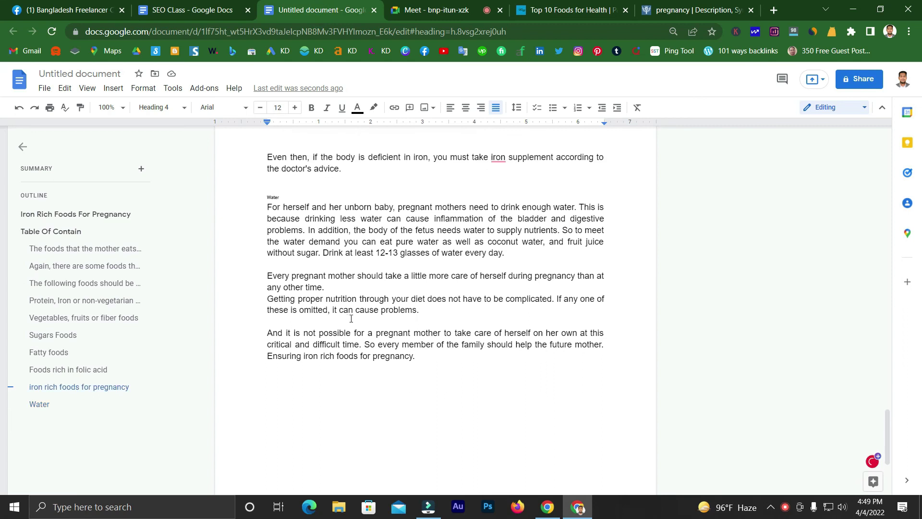
pyautogui.scroll(5, 360, 329)
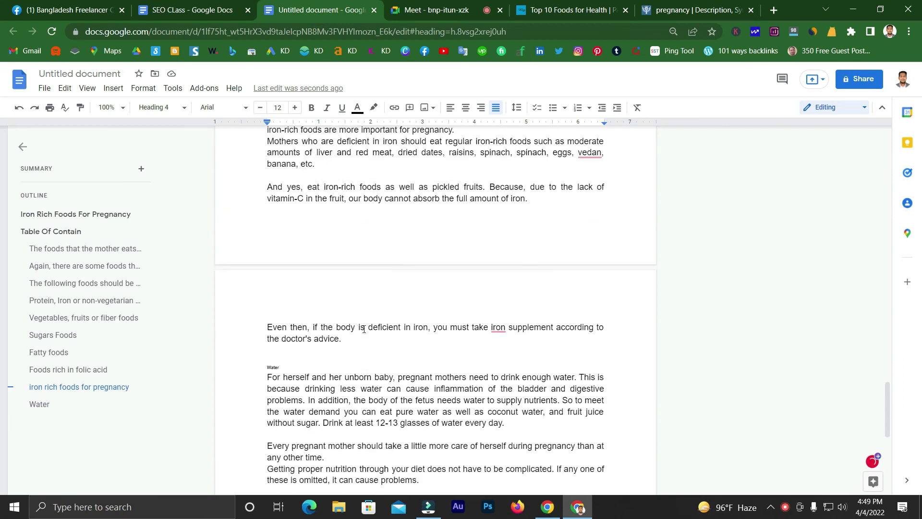
pyautogui.scroll(3, 366, 335)
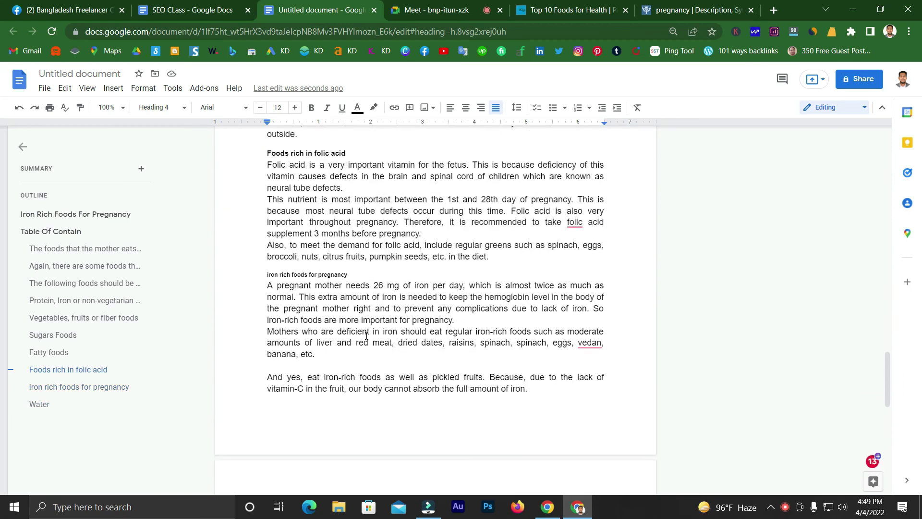
pyautogui.hotkey('ctrl', 'f')
pyautogui.write('pre')
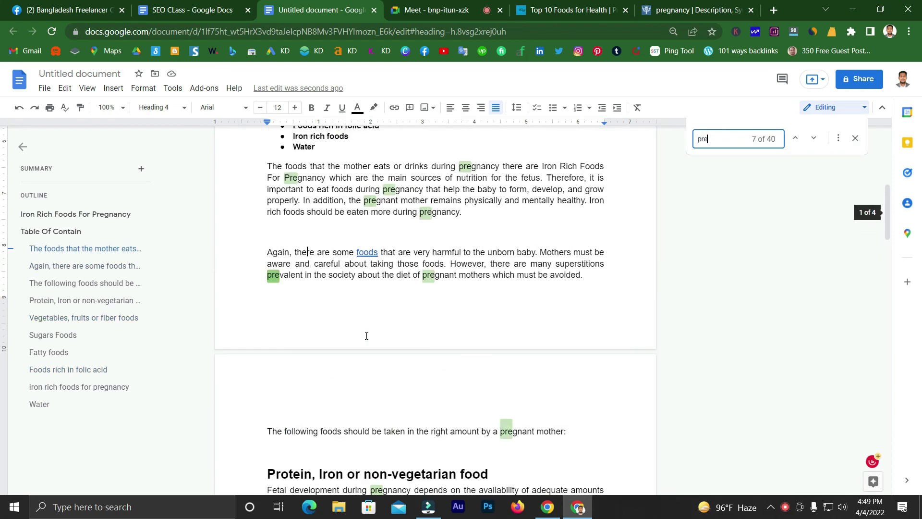
pyautogui.write('gnacy')
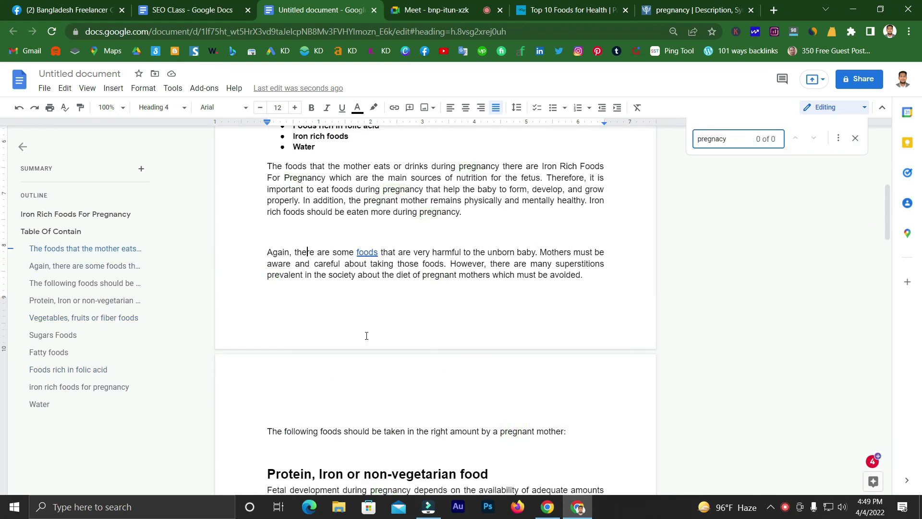
pyautogui.press('BackSpace')
pyautogui.press('BackSpace')
pyautogui.press('BackSpace')
pyautogui.press('BackSpace')
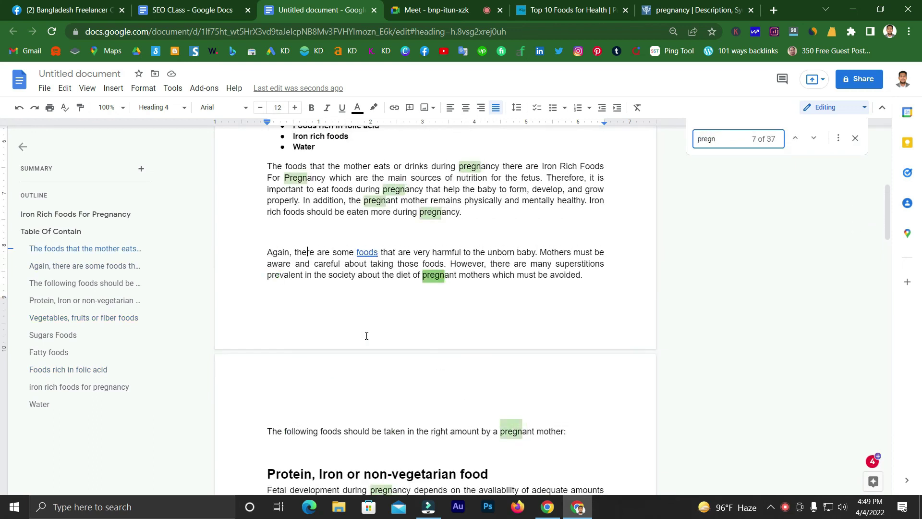
pyautogui.scroll(-4, 432, 317)
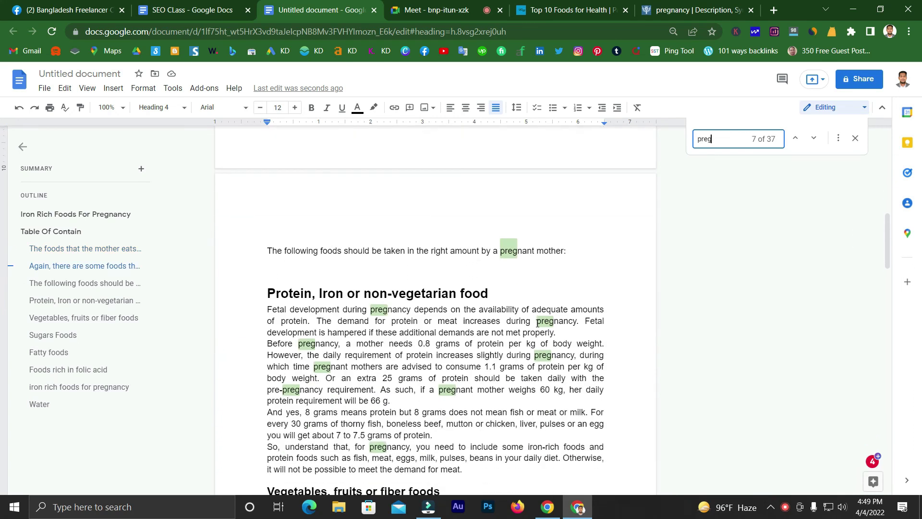
pyautogui.moveTo(538, 323); pyautogui.dragTo(575, 323)
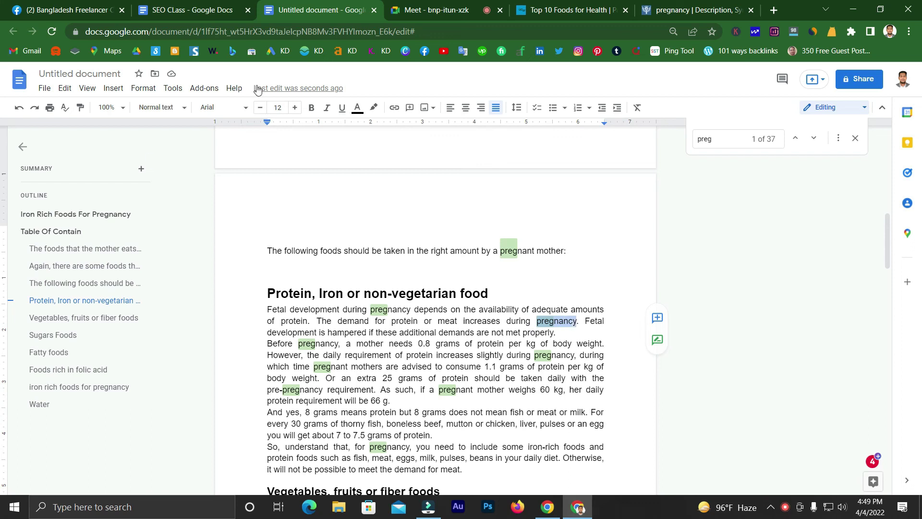
pyautogui.click(394, 107)
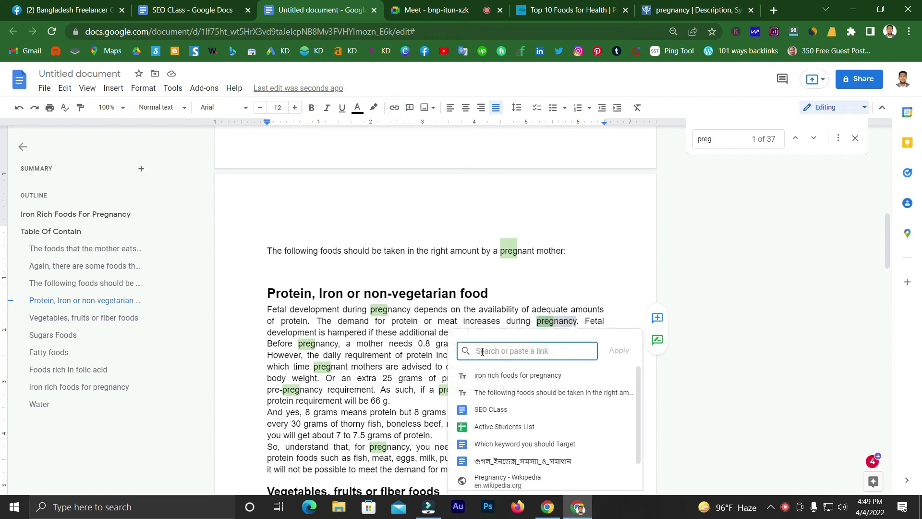
pyautogui.write('https://www.britannica.com/science/pregnancy')
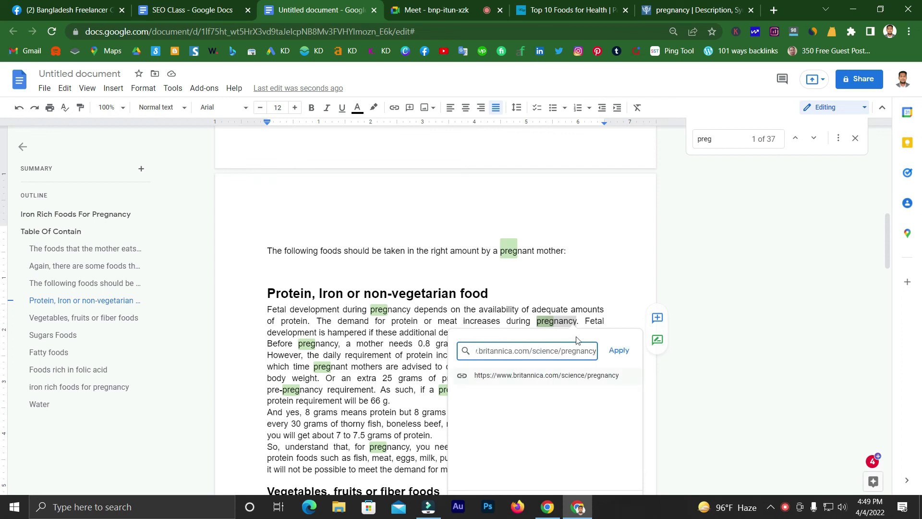
pyautogui.click(619, 350)
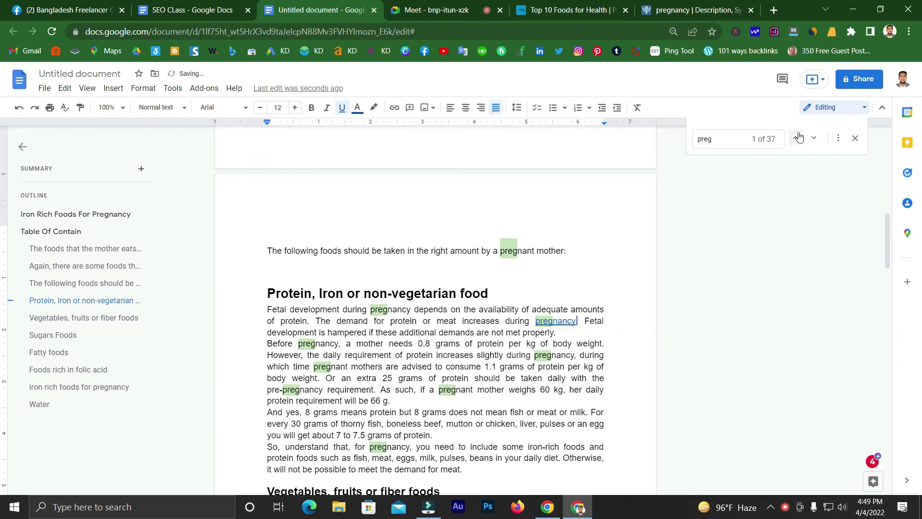
pyautogui.click(855, 138)
# Step: Check the class meeting's chat, and preview the link on the word "pregnancy" in the article
pyautogui.click(481, 11)
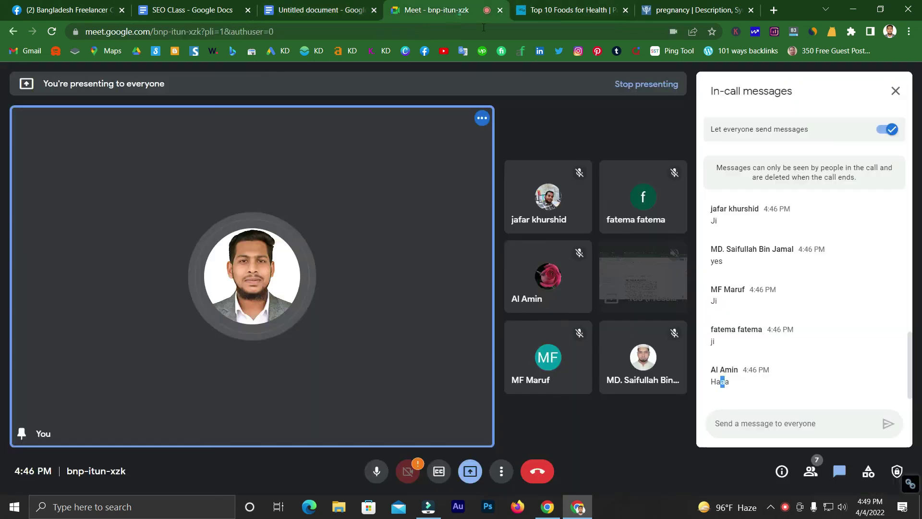
pyautogui.click(761, 420)
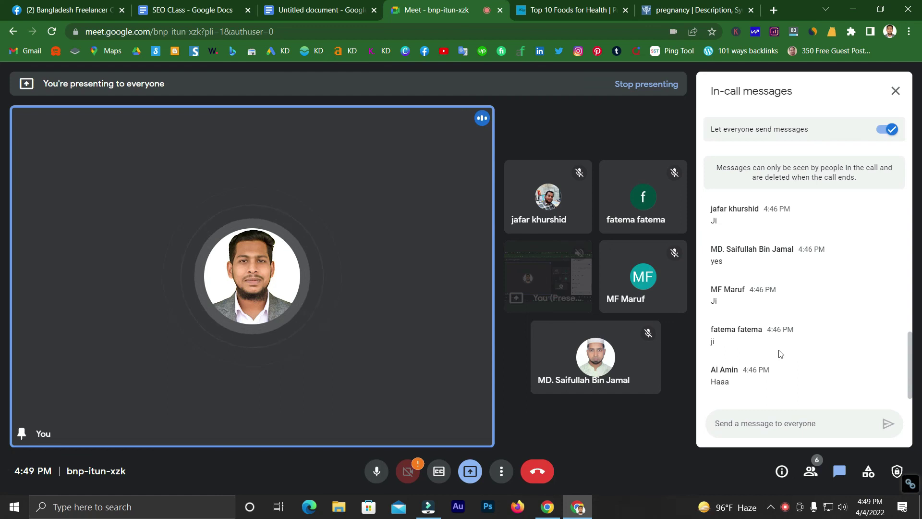
pyautogui.click(320, 10)
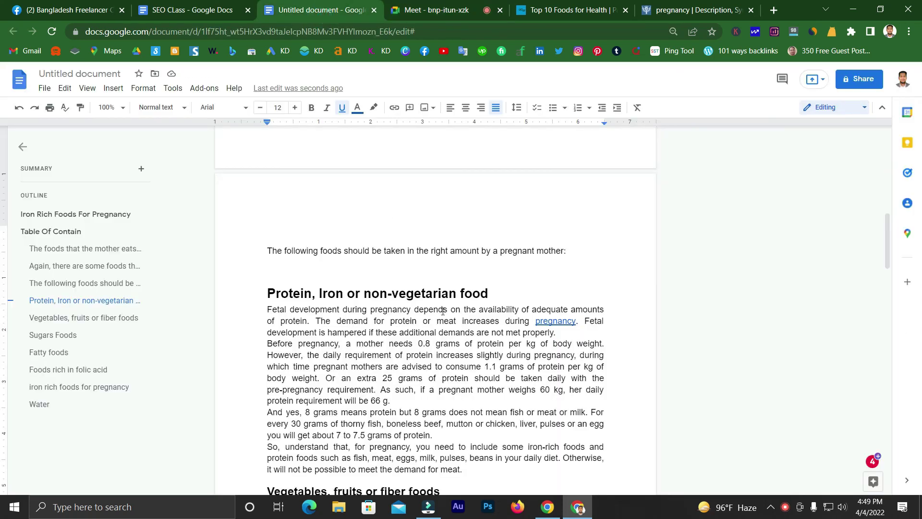
pyautogui.click(540, 321)
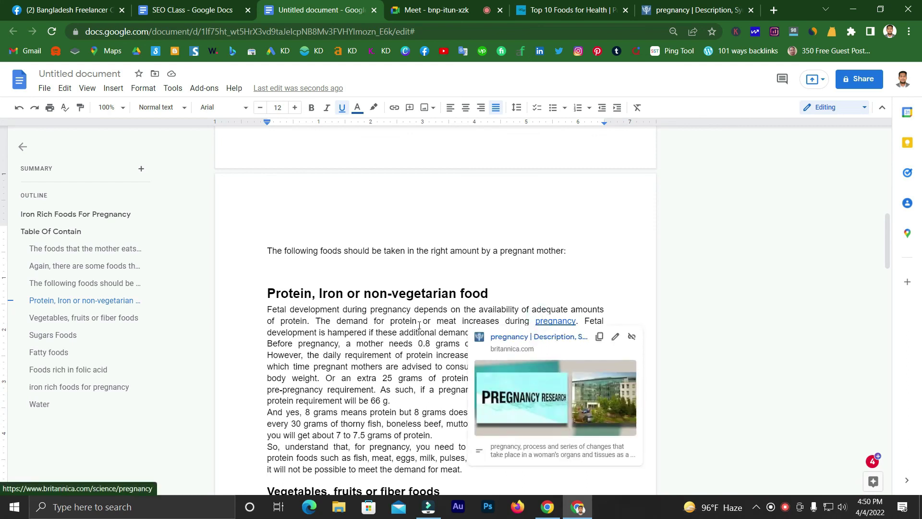
pyautogui.doubleClick(391, 321)
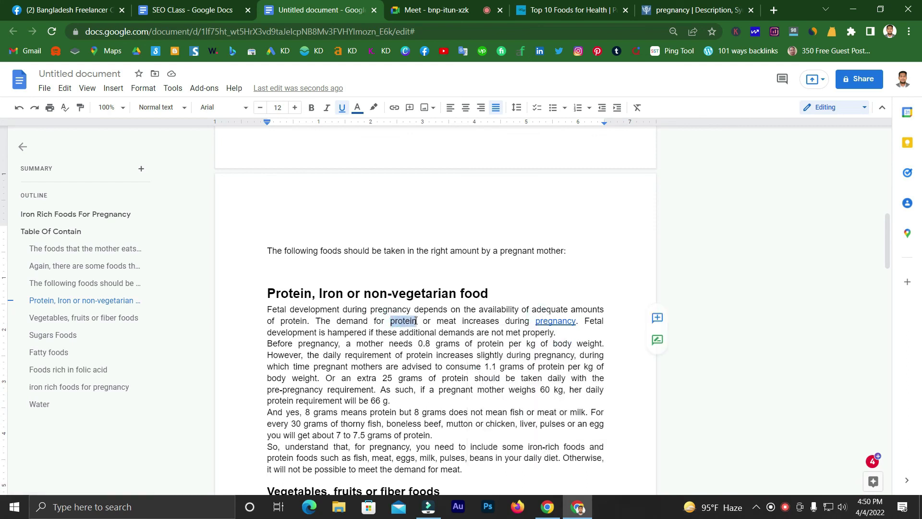
pyautogui.click(405, 331)
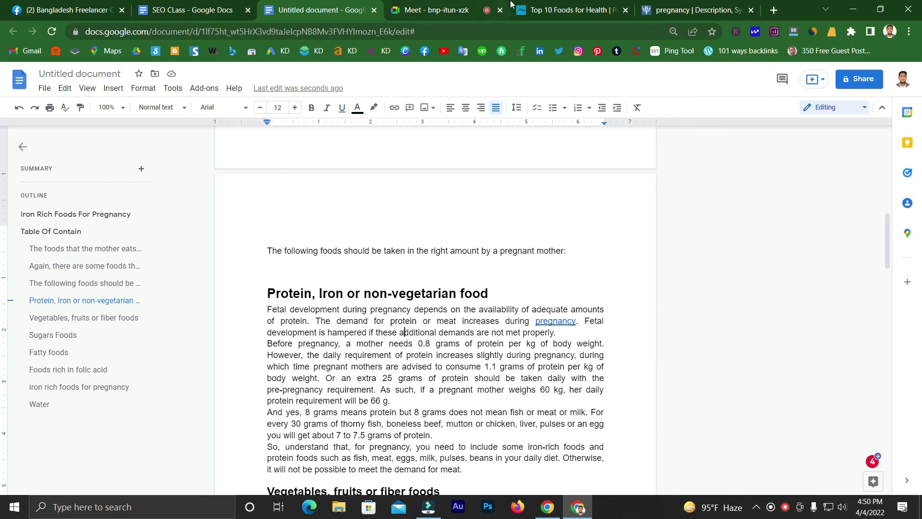
# Step: Read the students' replies in the meeting chat and highlight the "Anchor Text" item in the SEO CLass checklist
pyautogui.click(446, 15)
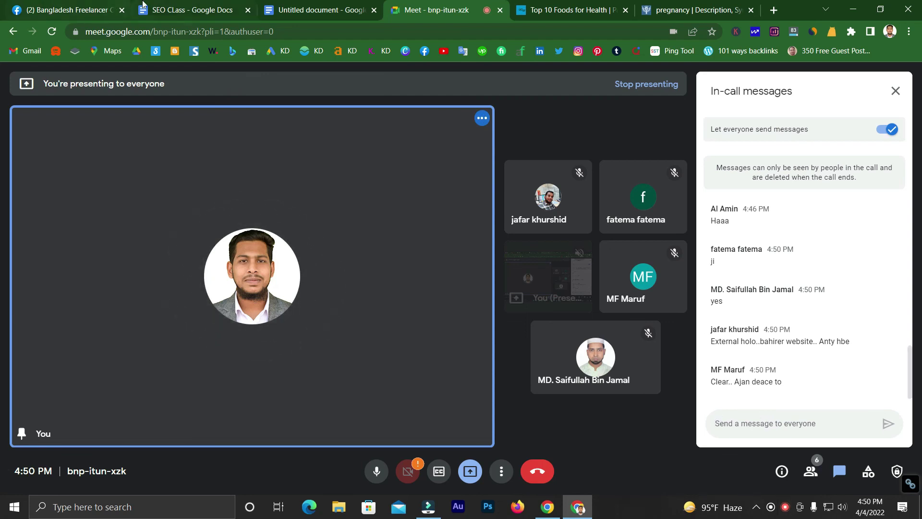
pyautogui.click(295, 10)
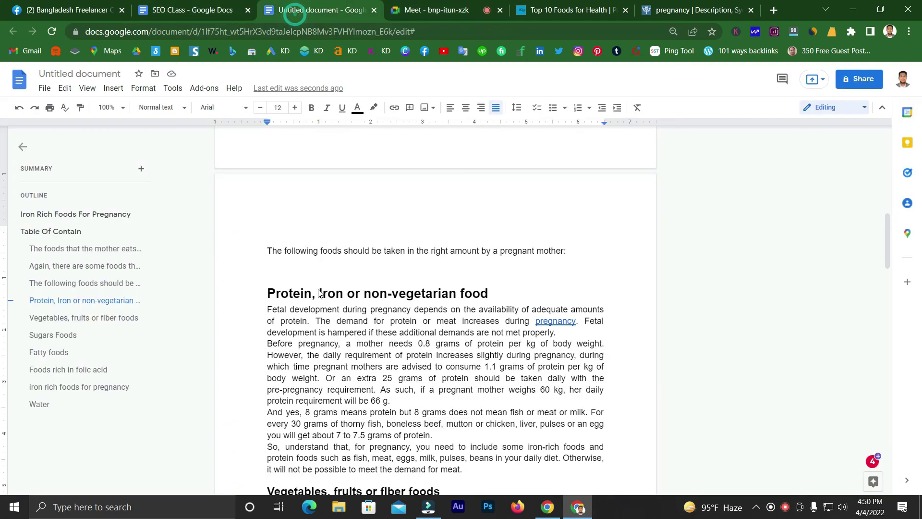
pyautogui.scroll(-3, 319, 293)
pyautogui.click(176, 11)
pyautogui.scroll(-1, 321, 313)
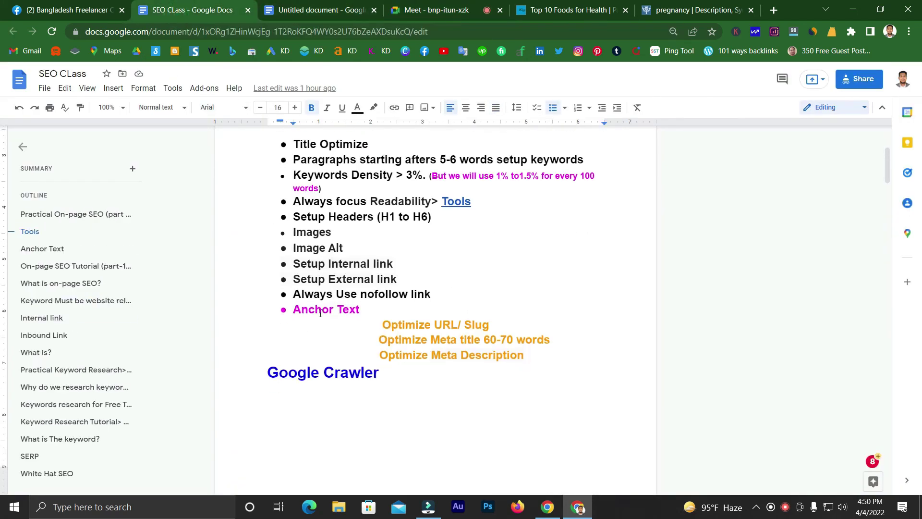
pyautogui.scroll(-1, 321, 312)
pyautogui.moveTo(297, 265); pyautogui.dragTo(353, 263)
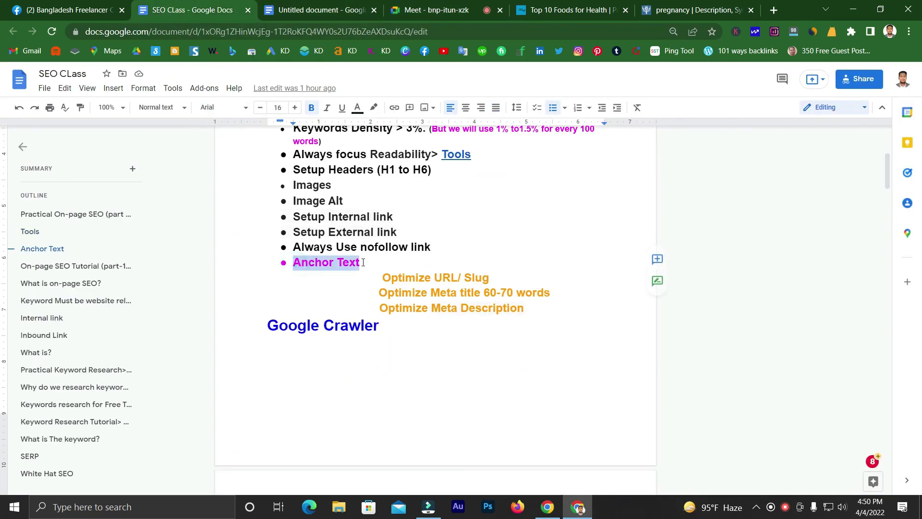
pyautogui.click(451, 4)
pyautogui.click(344, 10)
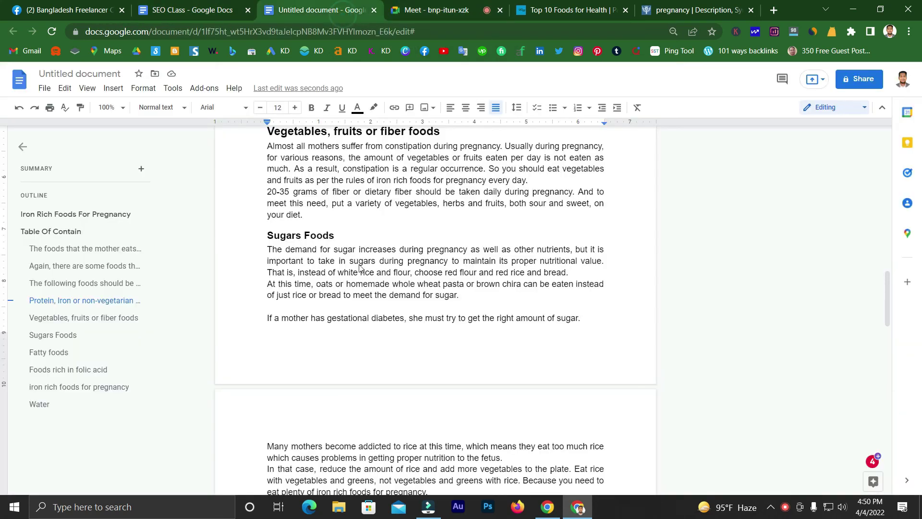
pyautogui.scroll(-20, 482, 305)
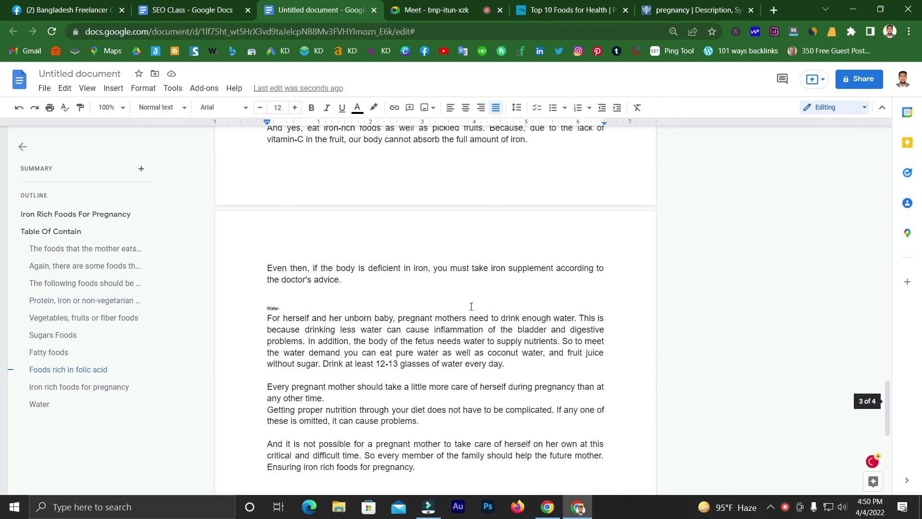
pyautogui.click(439, 183)
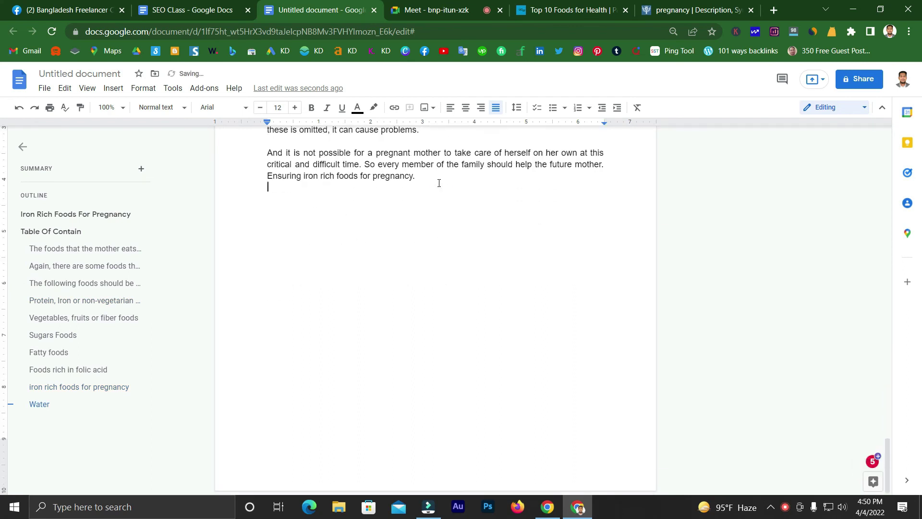
pyautogui.click(555, 3)
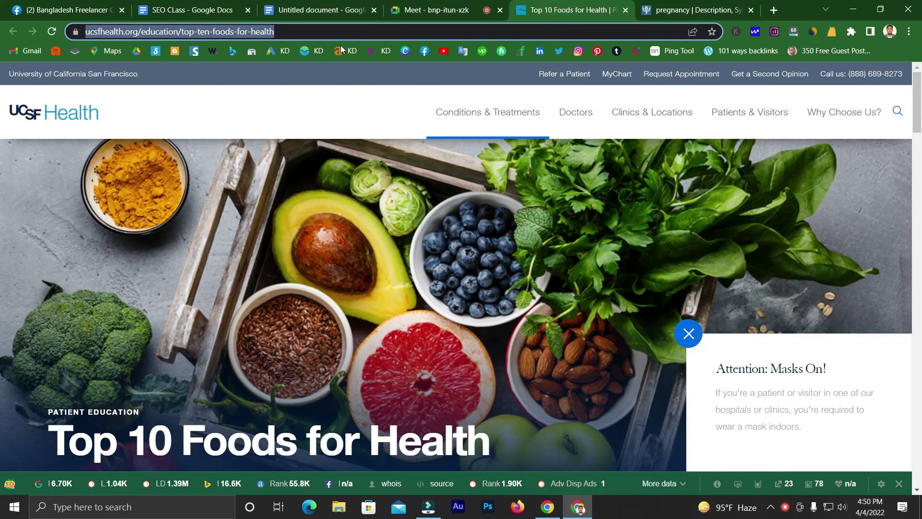
pyautogui.click(412, 4)
pyautogui.click(351, 3)
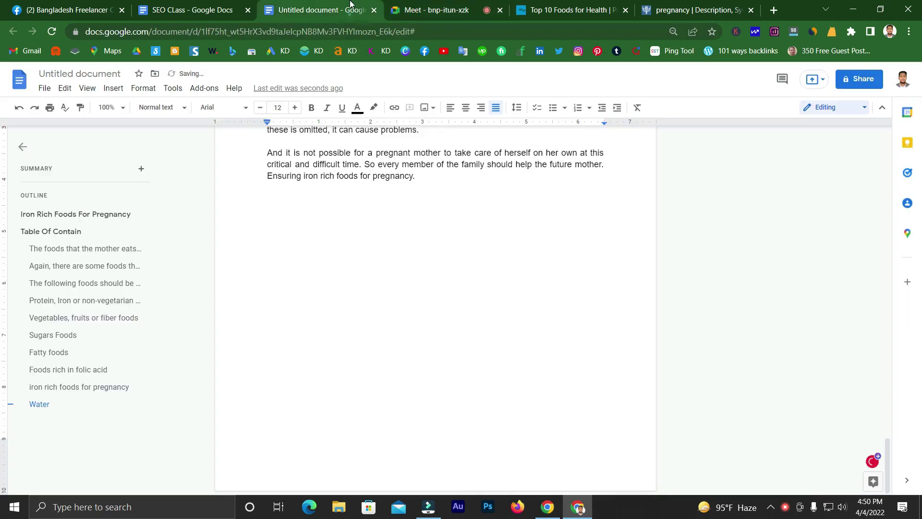
pyautogui.press('Return')
pyautogui.press('Return')
pyautogui.write('https://www.ucsfhealth.org/education/top-ten-foods-for-health')
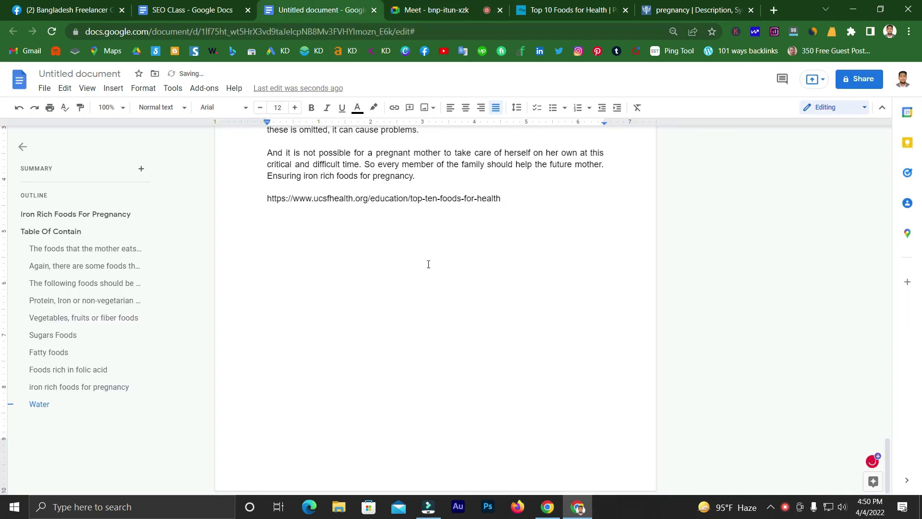
pyautogui.press('Return')
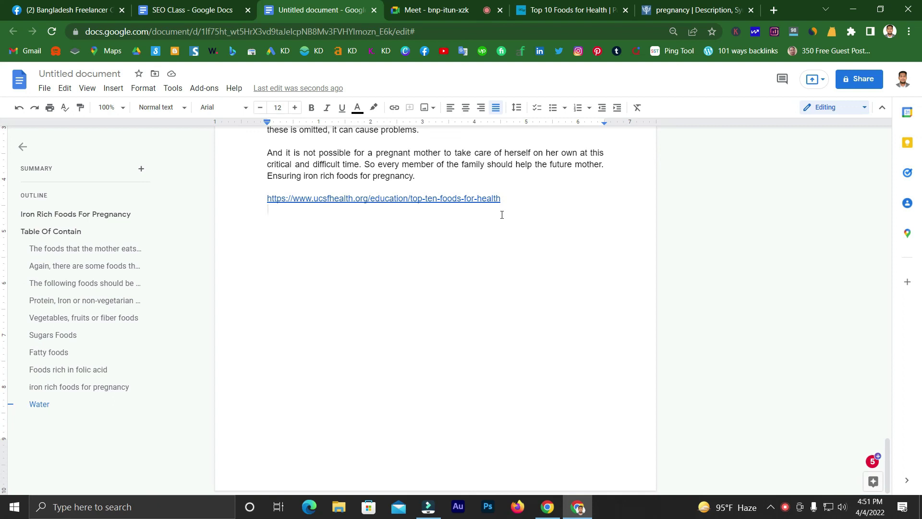
pyautogui.scroll(1, 502, 215)
pyautogui.scroll(7, 379, 263)
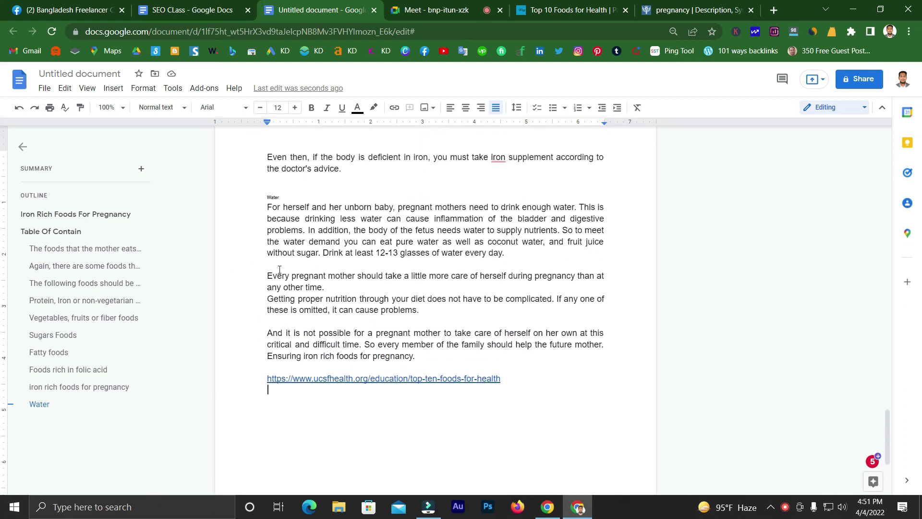
pyautogui.scroll(1, 409, 240)
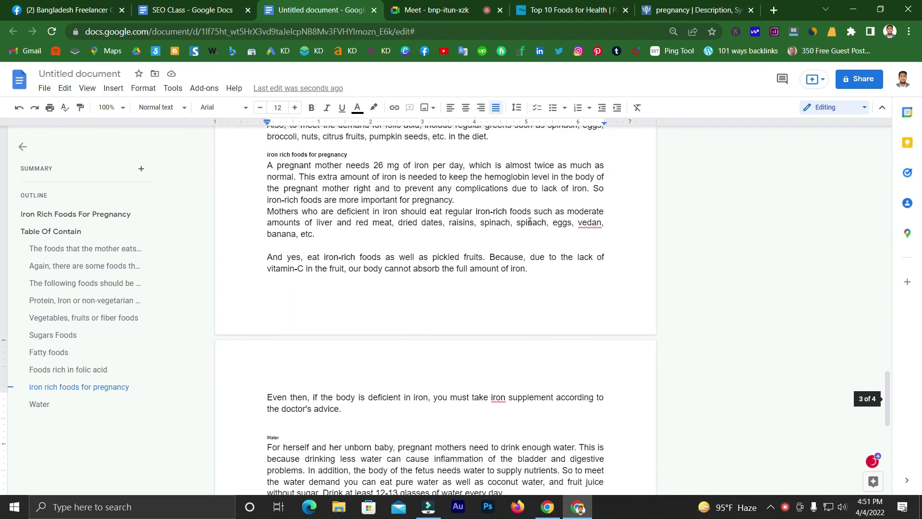
pyautogui.scroll(8, 529, 221)
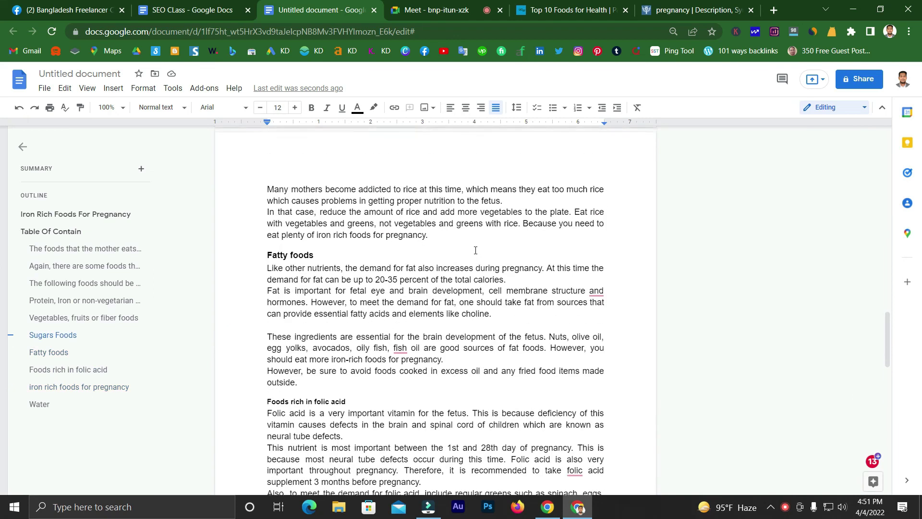
pyautogui.scroll(14, 478, 253)
pyautogui.scroll(-1, 491, 264)
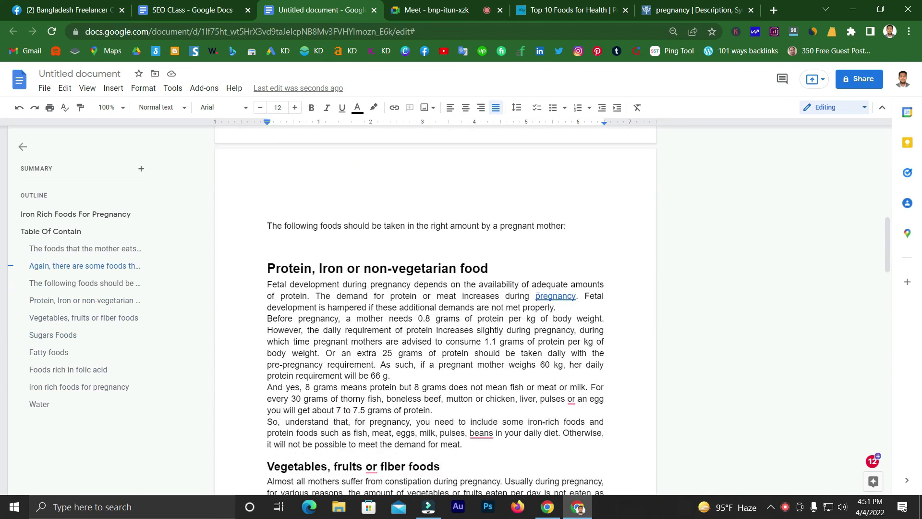
pyautogui.moveTo(536, 295)
pyautogui.mouseDown()
pyautogui.moveTo(568, 298)
pyautogui.moveTo(537, 299)
pyautogui.mouseUp()
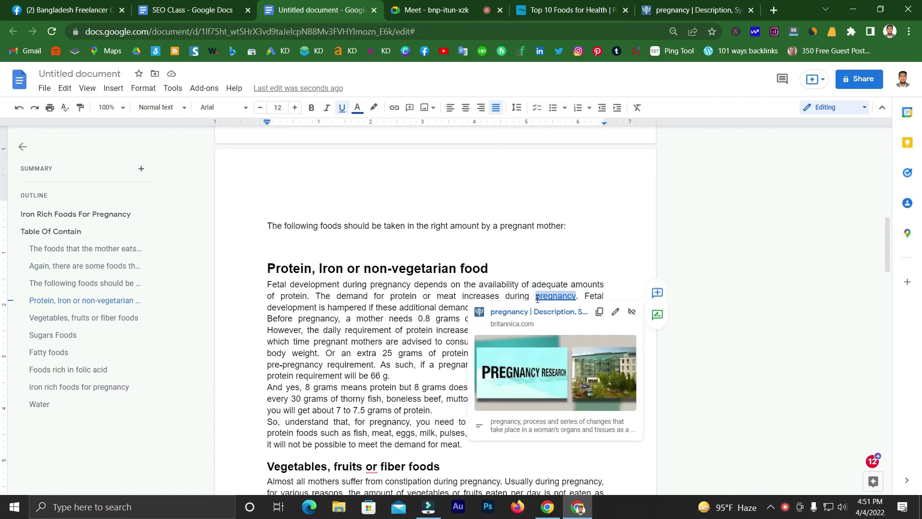
pyautogui.click(393, 109)
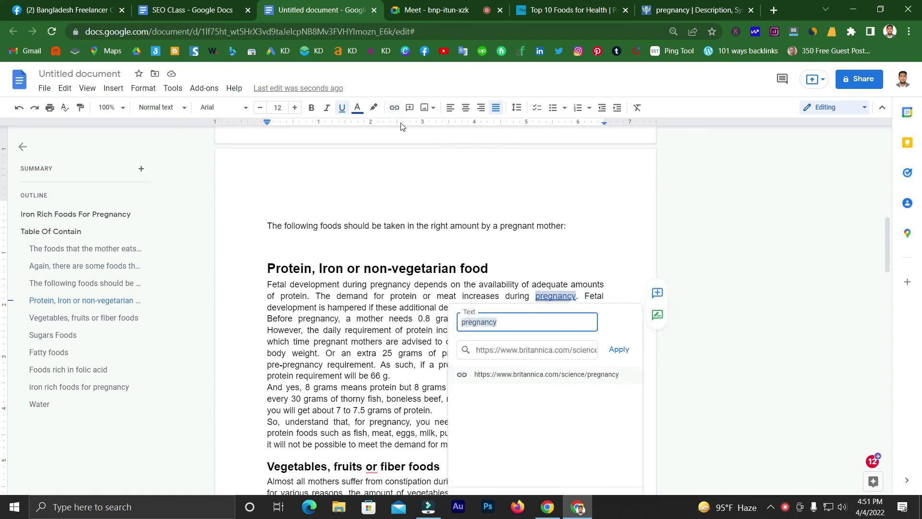
pyautogui.hotkey('ctrl', 'v')
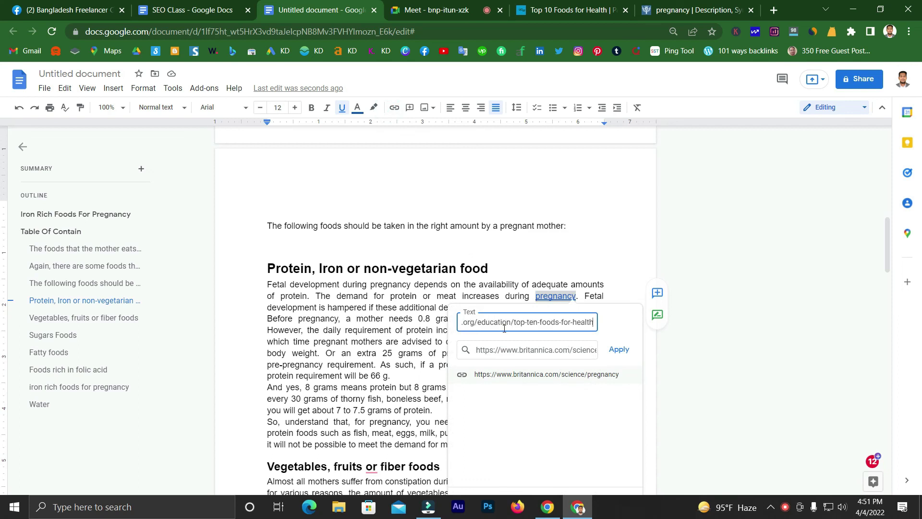
pyautogui.click(618, 349)
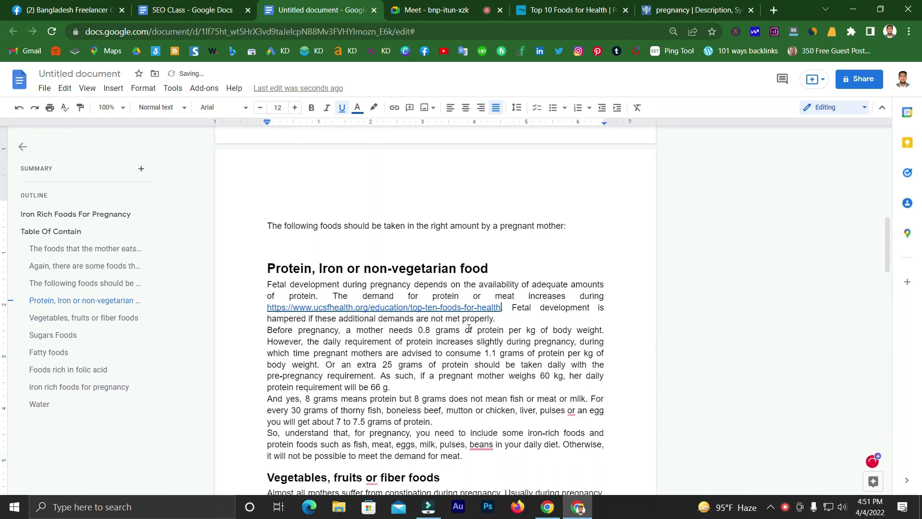
# Step: Undo the link text replacement and preview the link on the word "pregnancy" again
pyautogui.hotkey('ctrl', 'z')
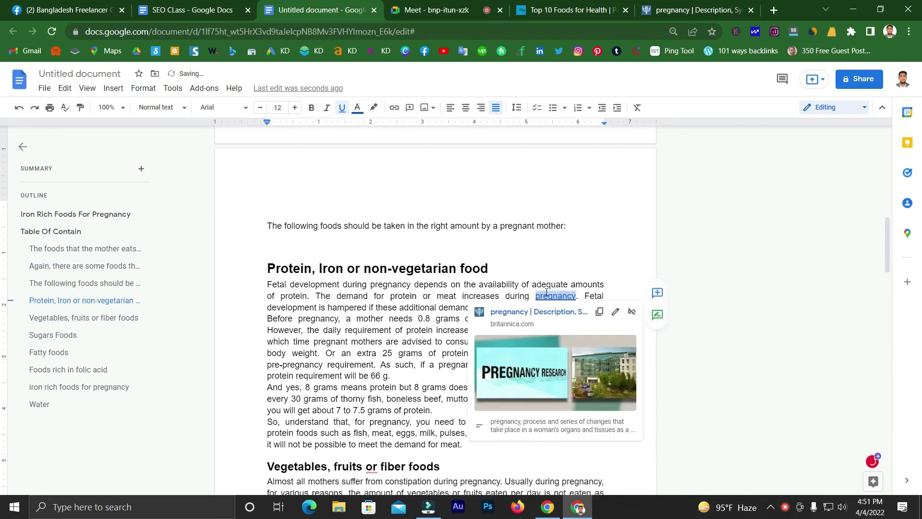
pyautogui.click(547, 293)
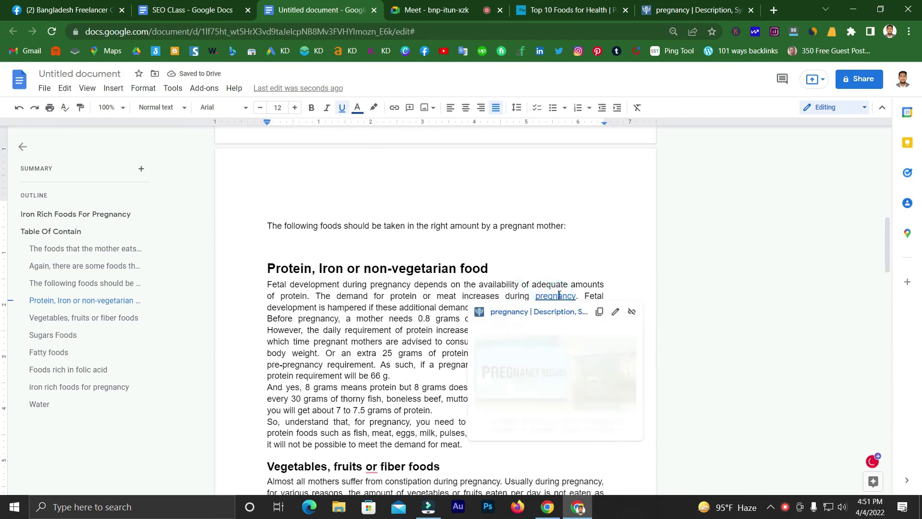
pyautogui.click(509, 284)
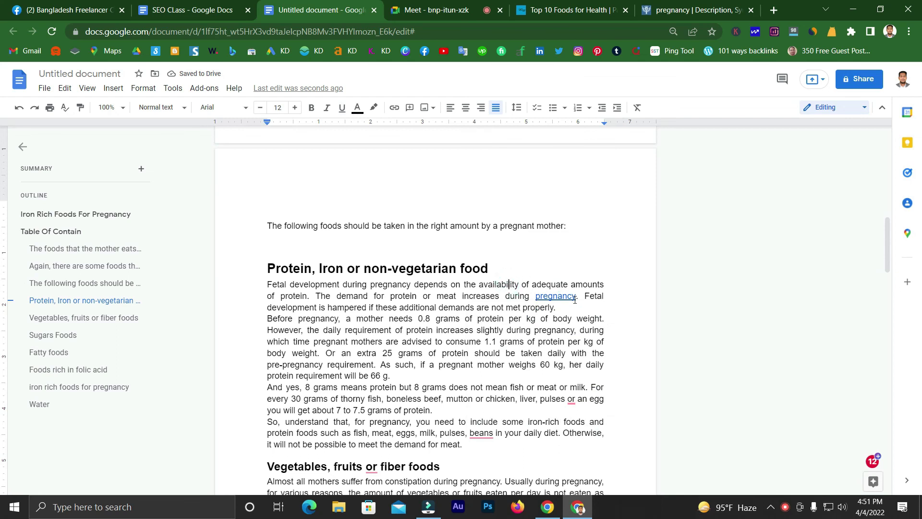
pyautogui.click(556, 300)
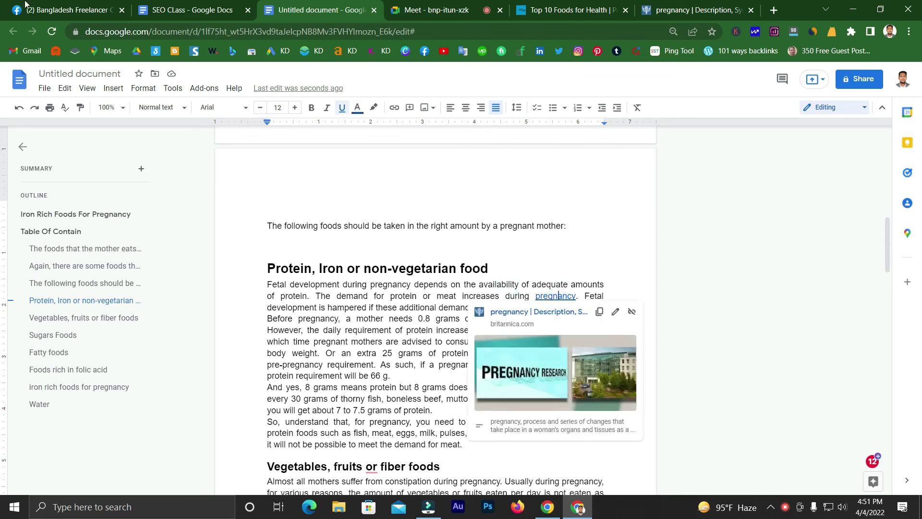
# Step: Check the class meeting's chat, and highlight the three "Optimize" items and "Google Crawler" in the SEO CLass checklist
pyautogui.click(441, 4)
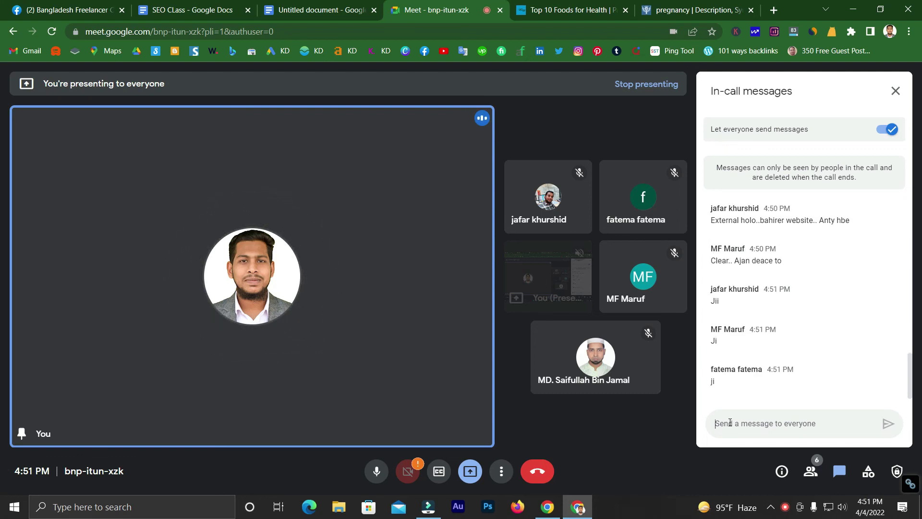
pyautogui.click(329, 9)
pyautogui.click(201, 9)
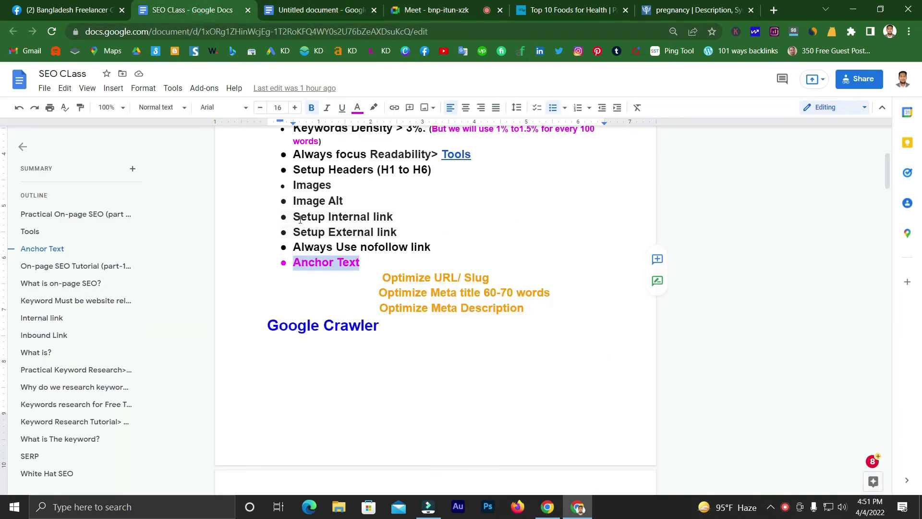
pyautogui.scroll(-1, 371, 225)
pyautogui.moveTo(379, 216)
pyautogui.mouseDown()
pyautogui.moveTo(488, 248)
pyautogui.moveTo(526, 247)
pyautogui.moveTo(392, 221)
pyautogui.mouseUp()
pyautogui.click(487, 246)
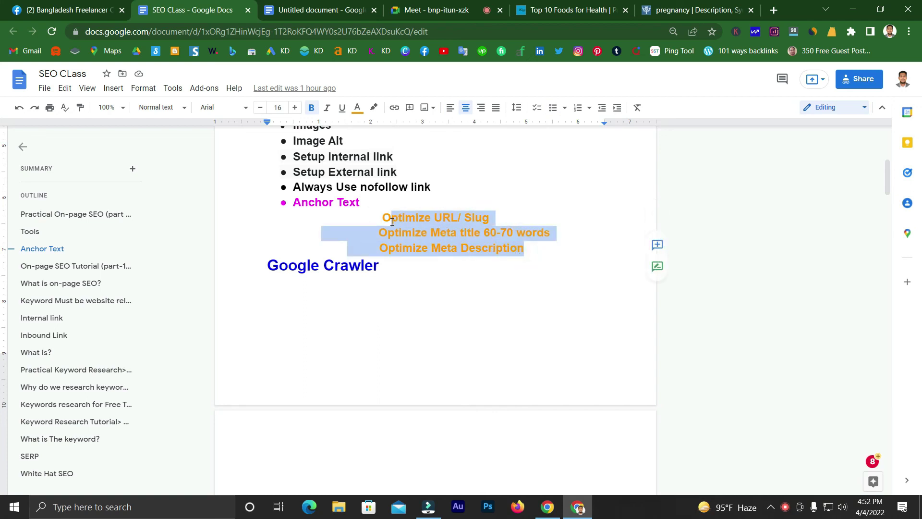
pyautogui.click(378, 217)
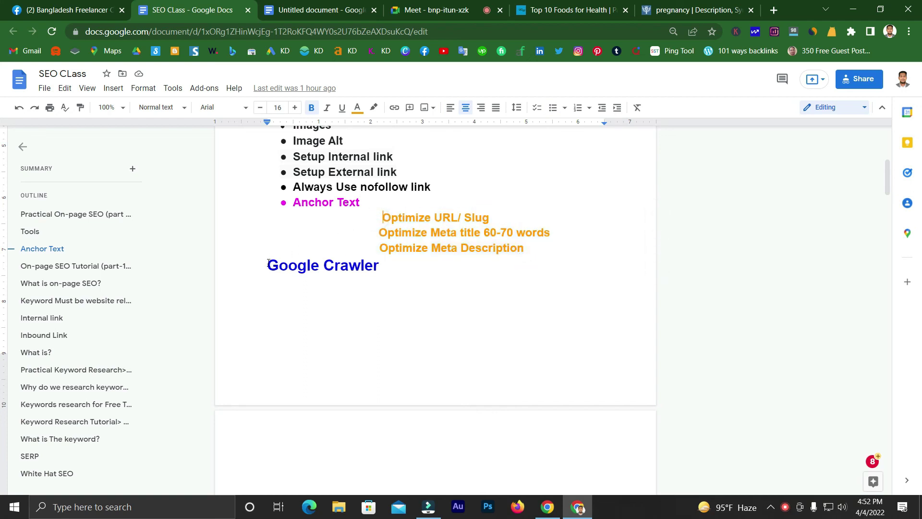
pyautogui.moveTo(268, 263); pyautogui.dragTo(382, 273)
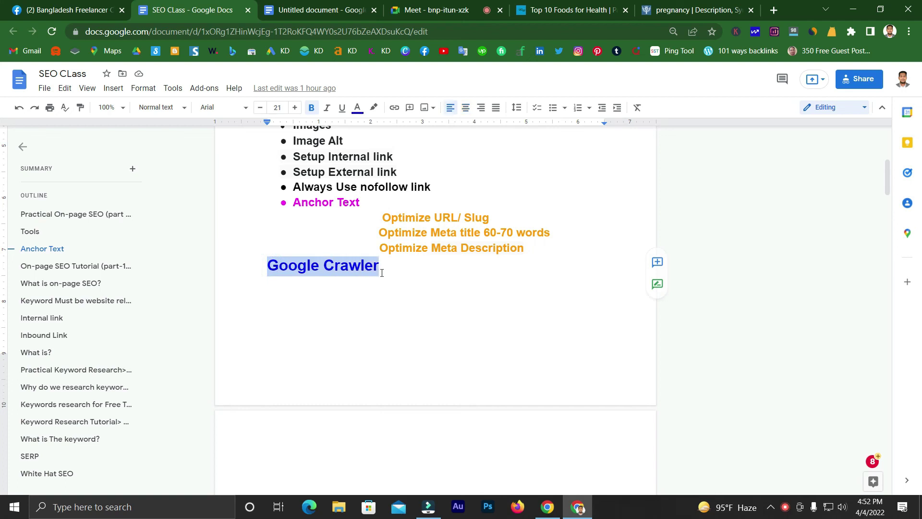
pyautogui.scroll(6, 382, 273)
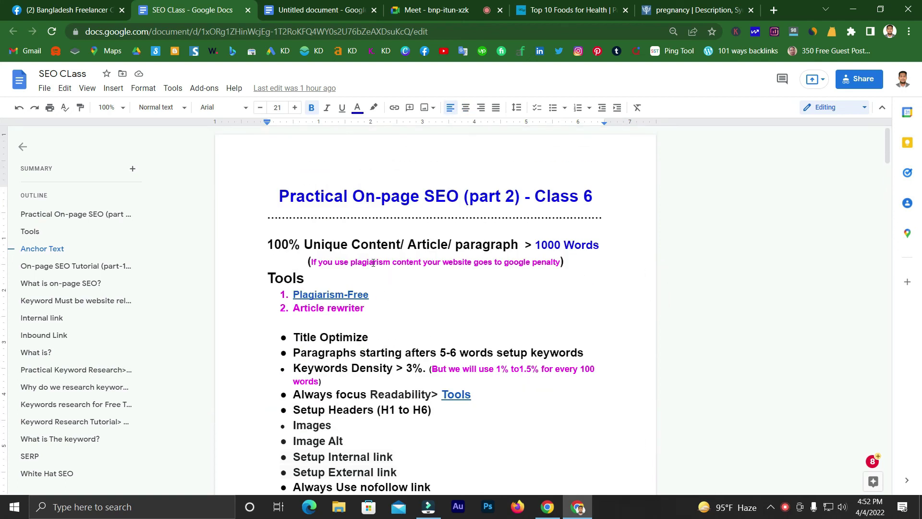
# Step: Look through the sample article, from its title, image and table of contents to the "Sugars Foods" section
pyautogui.click(337, 8)
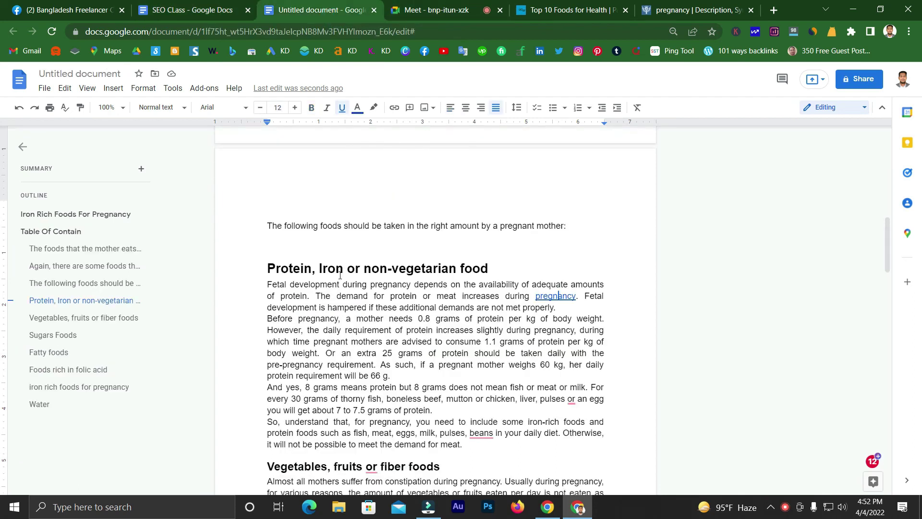
pyautogui.scroll(10, 339, 274)
pyautogui.scroll(-12, 340, 275)
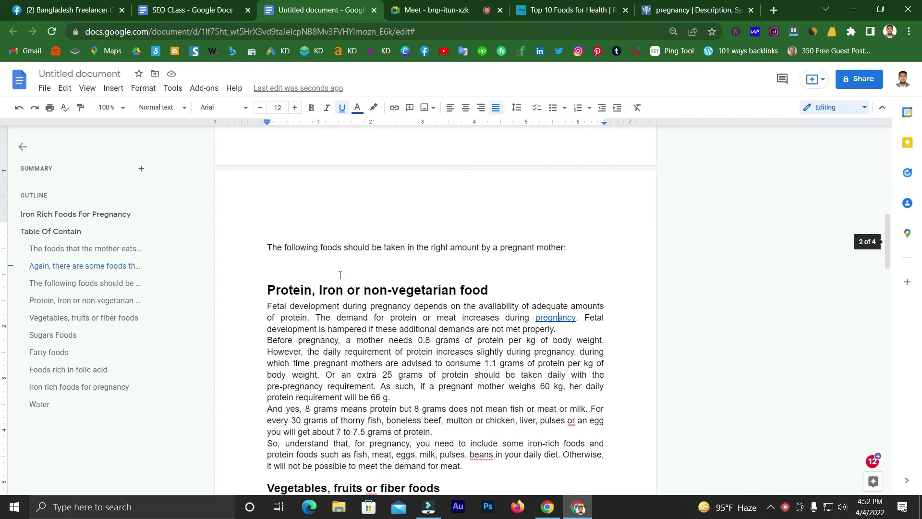
pyautogui.scroll(12, 340, 273)
pyautogui.scroll(-4, 406, 298)
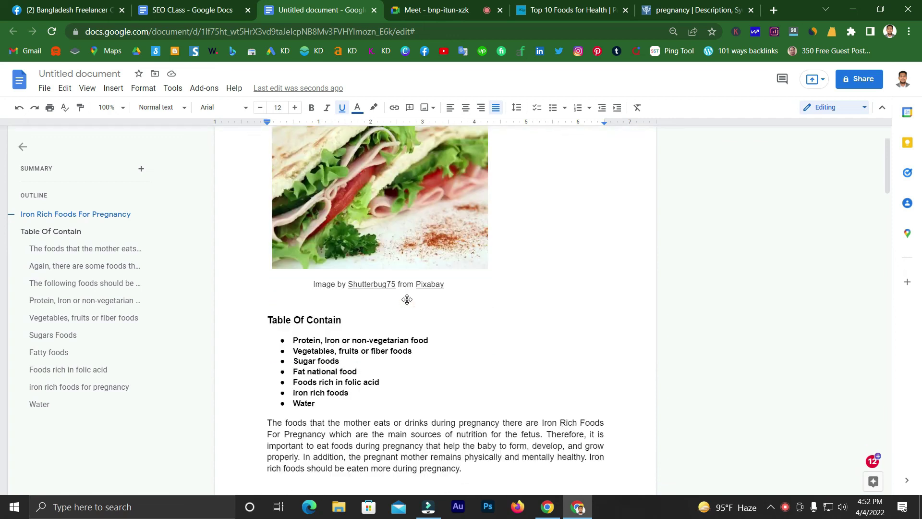
pyautogui.click(298, 343)
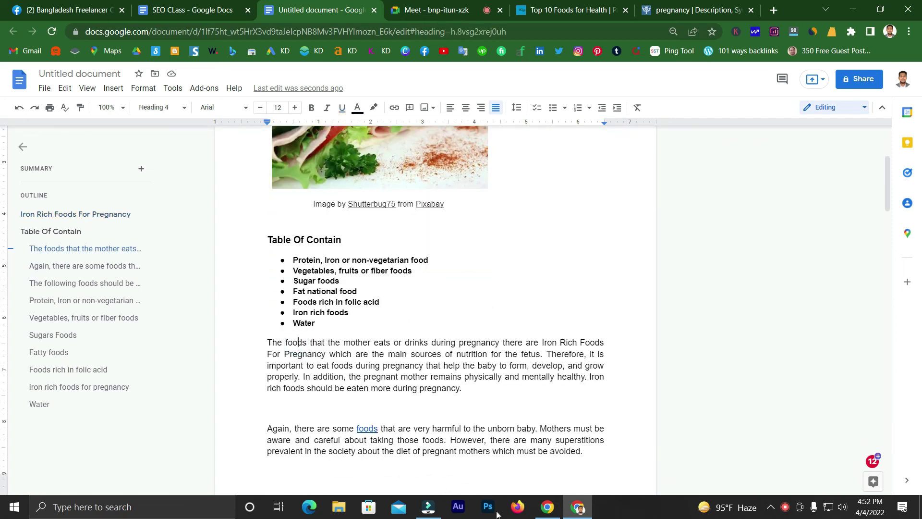
pyautogui.scroll(-13, 422, 353)
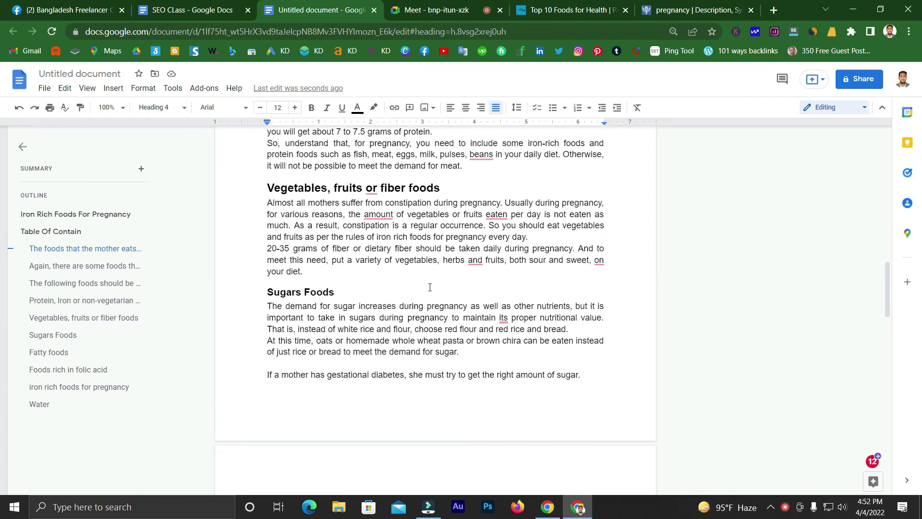
pyautogui.scroll(14, 430, 287)
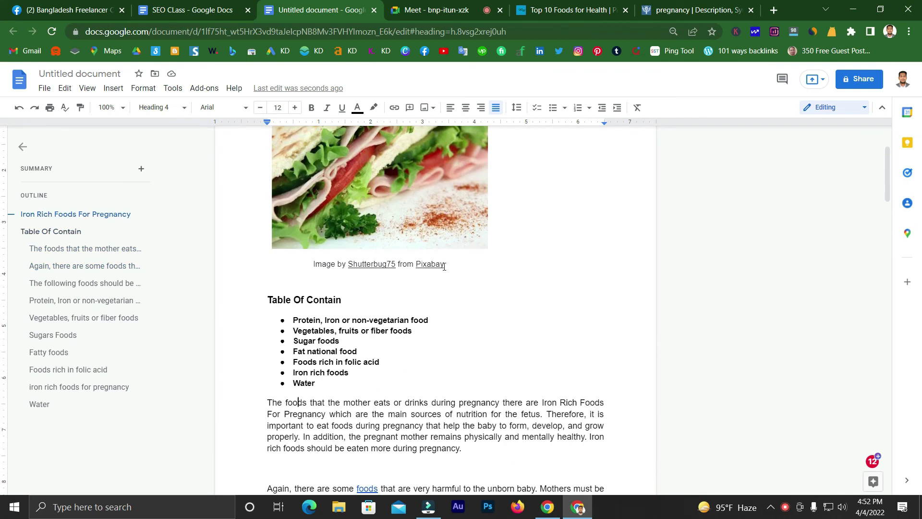
pyautogui.scroll(3, 436, 255)
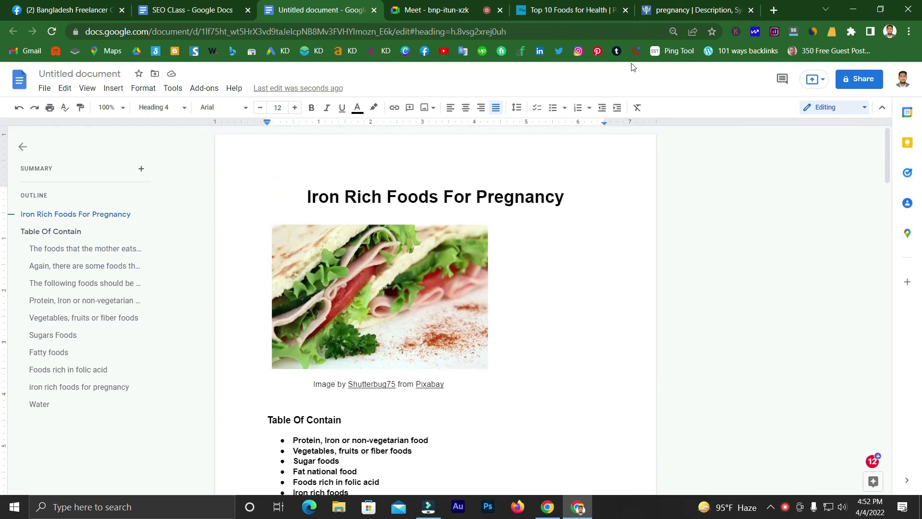
# Step: Search Google Images for "Google Crawler" and enlarge the ShoutMeLoud picture "What Is Google Crawling and Indexing?"
pyautogui.click(773, 10)
pyautogui.write('Google Crawler')
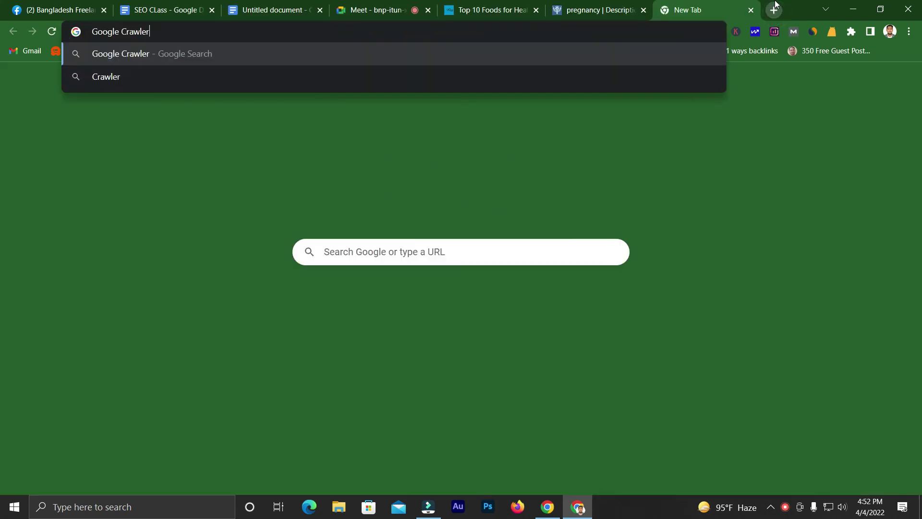
pyautogui.press('Return')
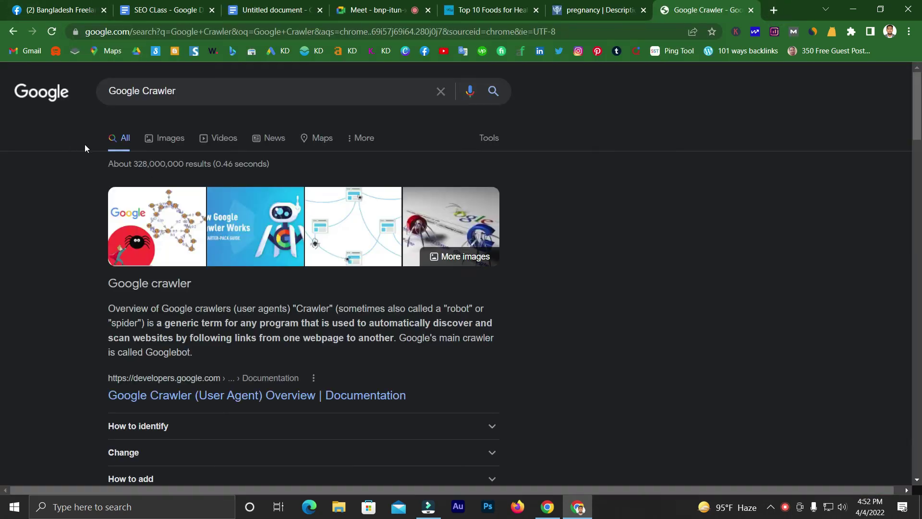
pyautogui.click(171, 139)
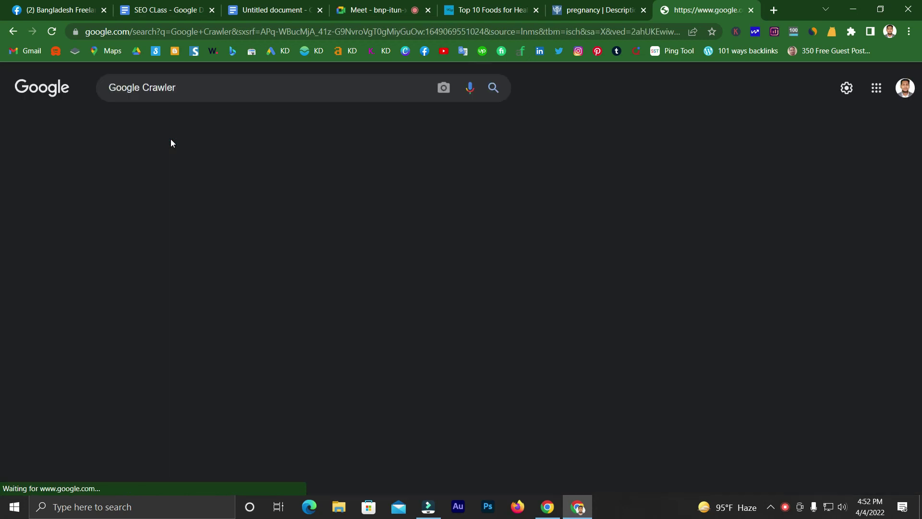
pyautogui.scroll(-1, 163, 211)
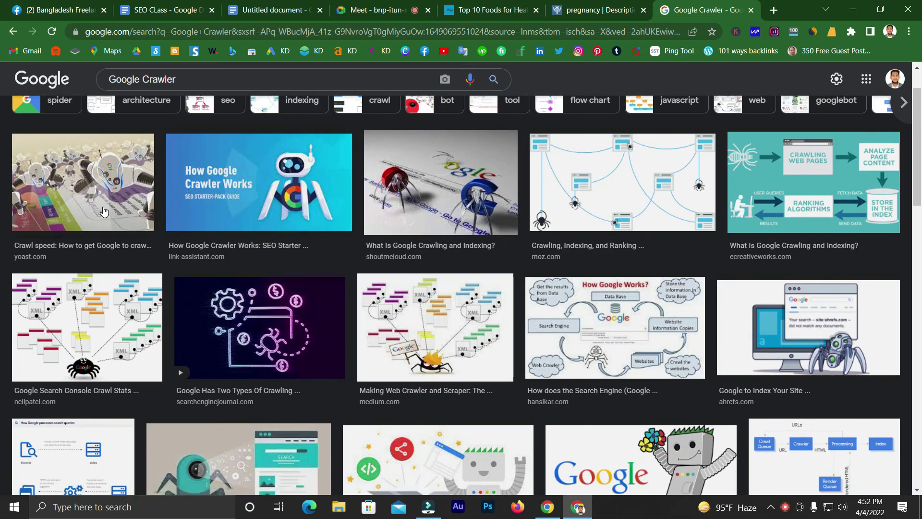
pyautogui.click(434, 180)
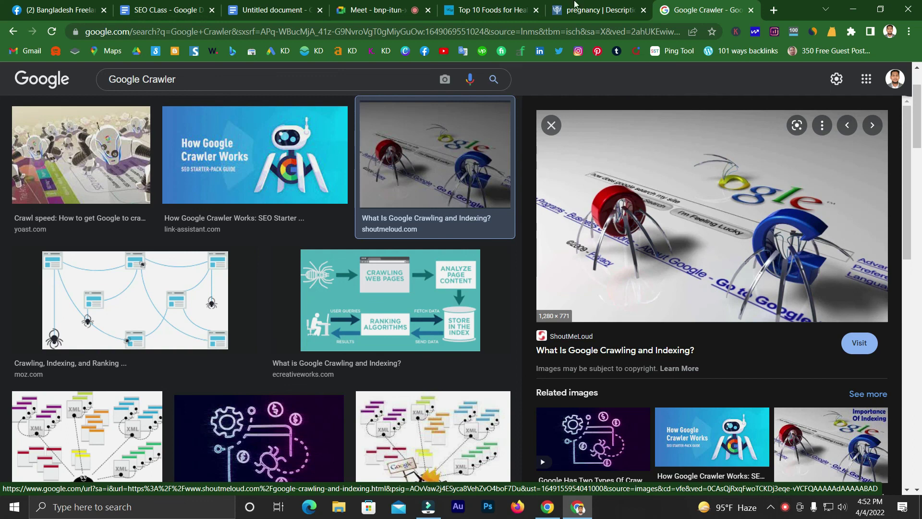
# Step: Return to the sample article and highlight the first paragraph below the table of contents
pyautogui.click(495, 10)
pyautogui.click(271, 9)
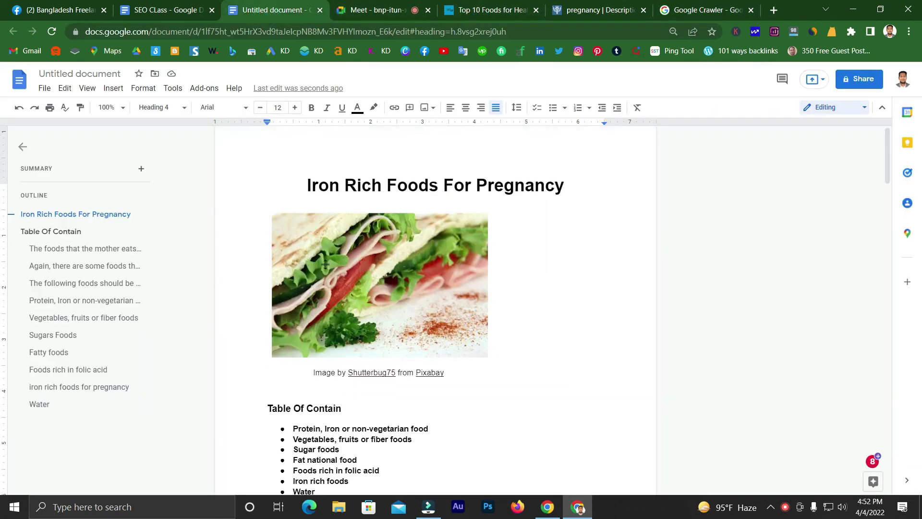
pyautogui.scroll(-6, 290, 285)
pyautogui.moveTo(268, 224); pyautogui.dragTo(465, 269)
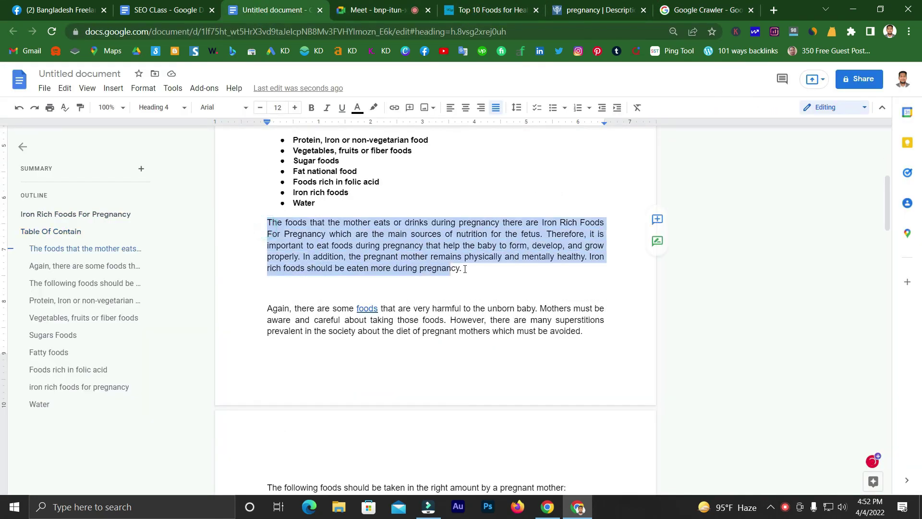
pyautogui.click(458, 247)
# Step: Inspect the page code of the "Initiation of pregnancy" text on the Britannica pregnancy page
pyautogui.click(582, 5)
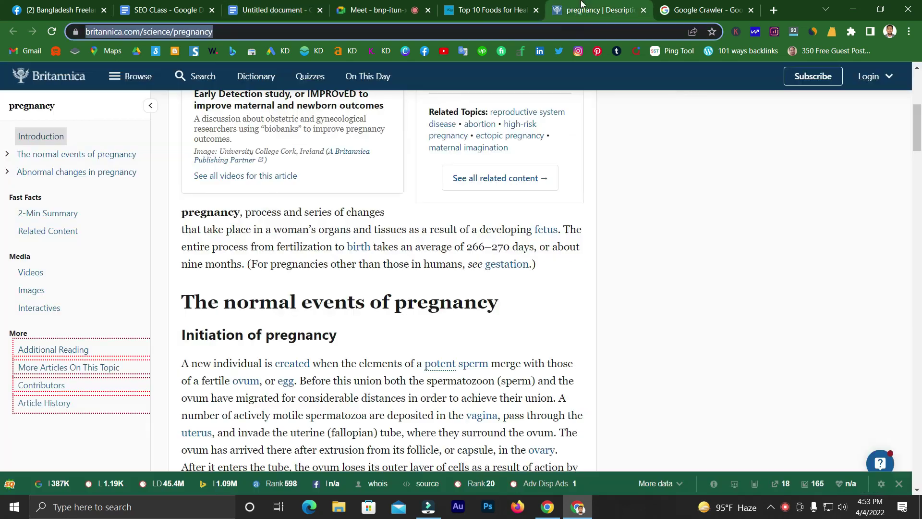
pyautogui.scroll(-5, 436, 241)
pyautogui.rightClick(375, 237)
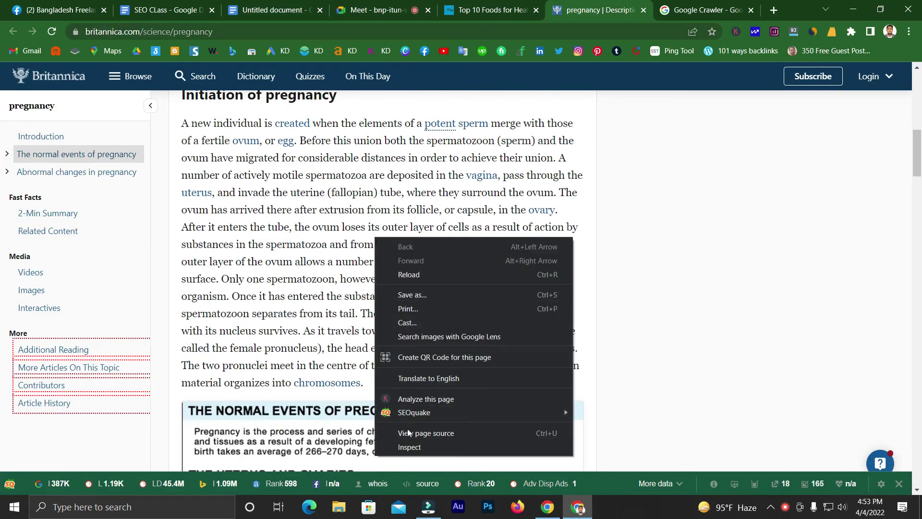
pyautogui.click(407, 446)
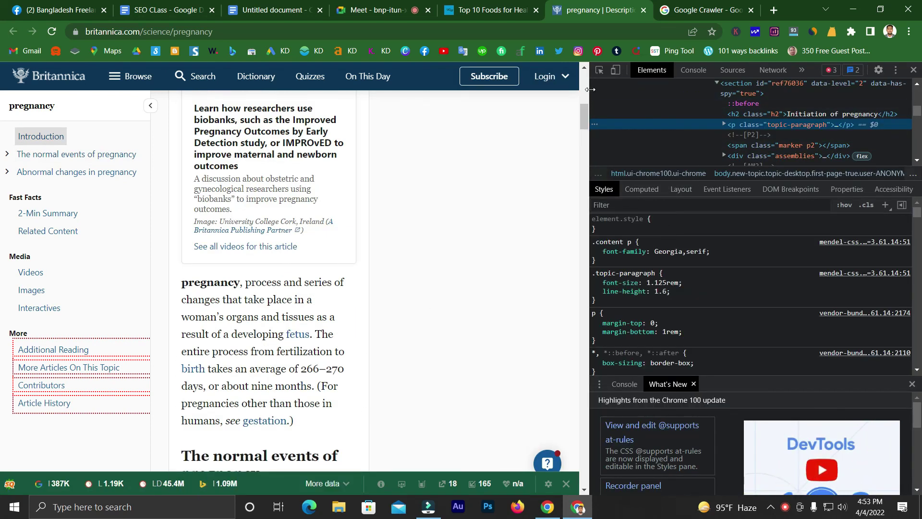
# Step: Enlarge the code inspector on the Britannica pregnancy page and select the "container p-0 p-sm-30 ml-0" div above the article content
pyautogui.moveTo(590, 89); pyautogui.dragTo(119, 115)
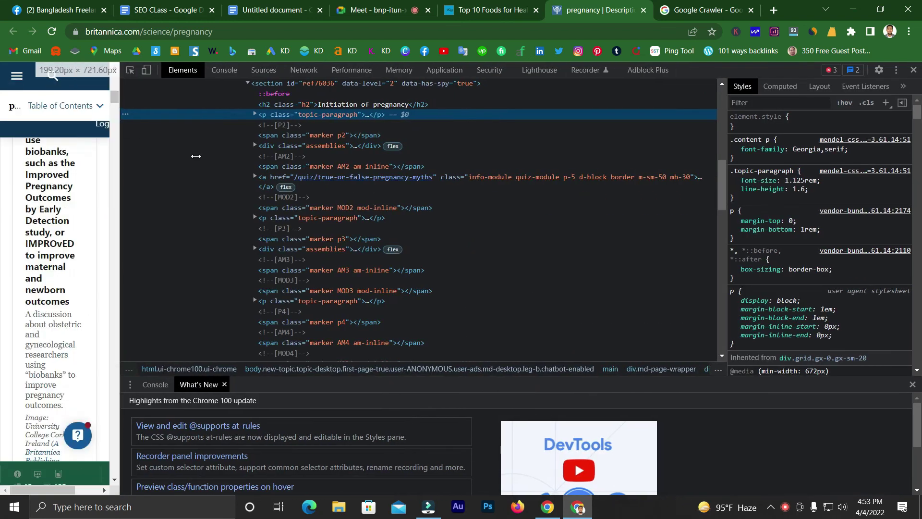
pyautogui.scroll(5, 357, 219)
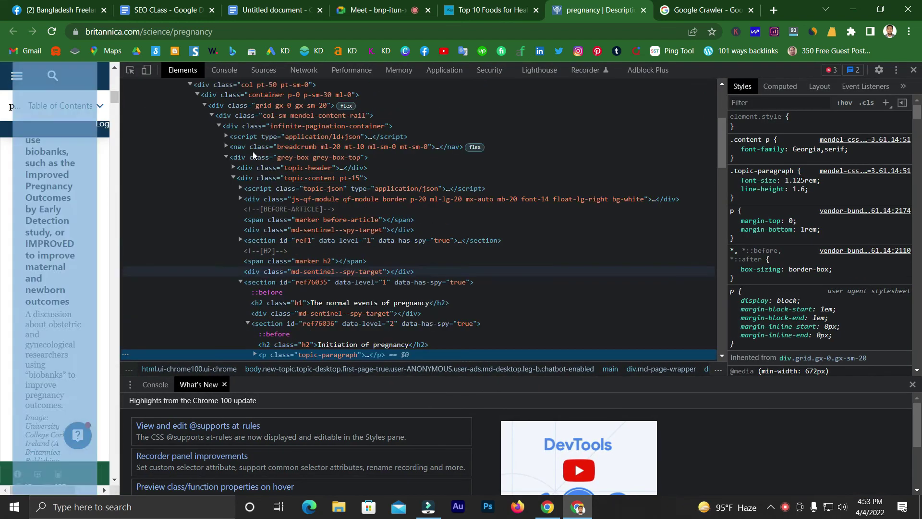
pyautogui.click(229, 95)
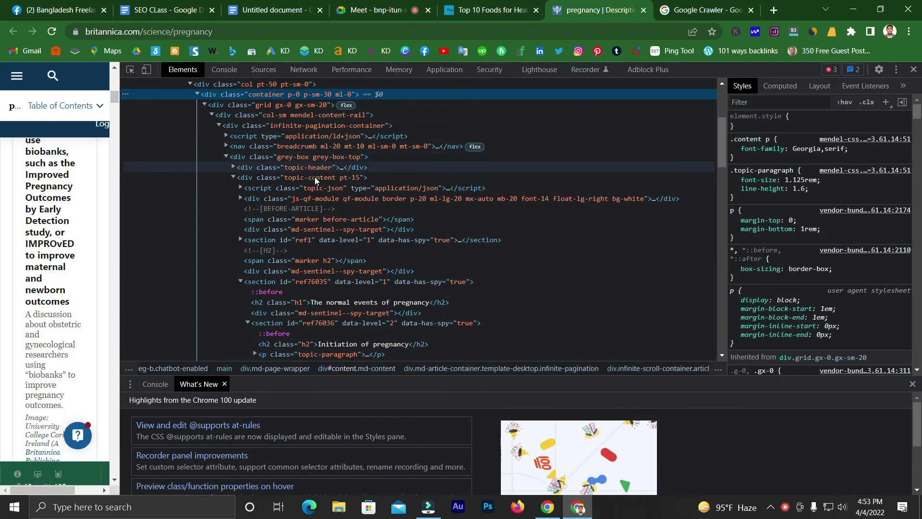
# Step: Compare the article's paragraphs below the table of contents with the Britannica page code, the UCSF Health page and the Google Crawler picture
pyautogui.click(290, 5)
pyautogui.moveTo(268, 222); pyautogui.dragTo(412, 298)
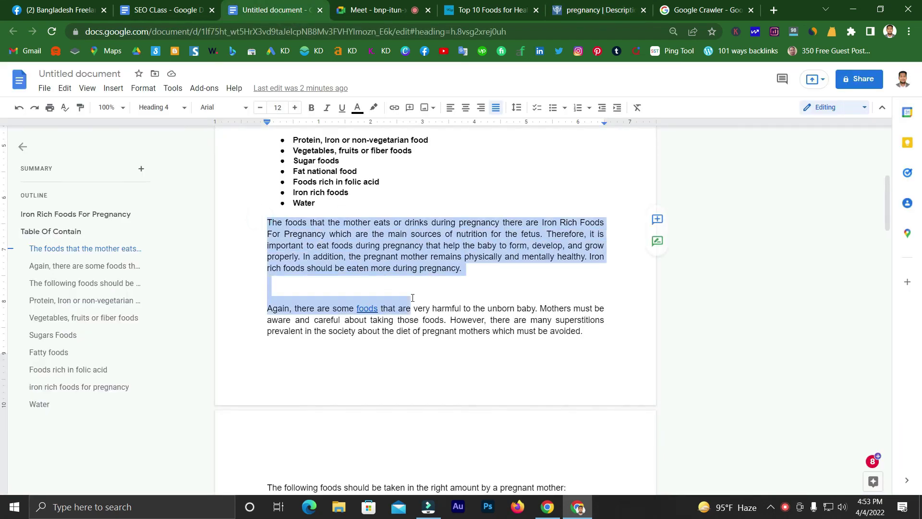
pyautogui.click(394, 4)
pyautogui.click(509, 9)
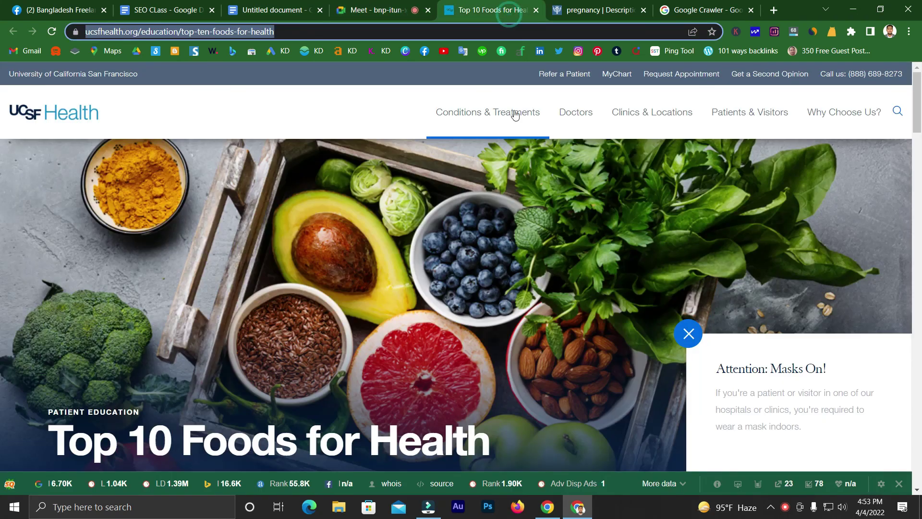
pyautogui.click(592, 5)
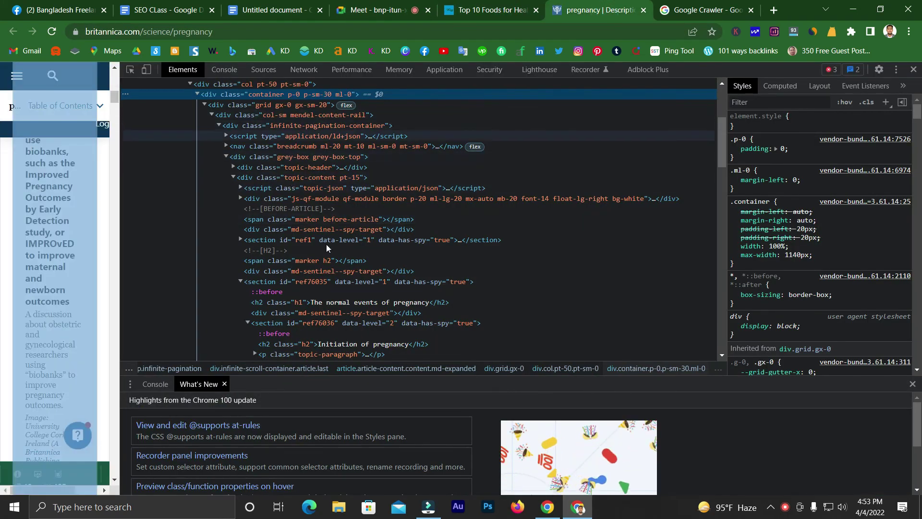
pyautogui.click(266, 4)
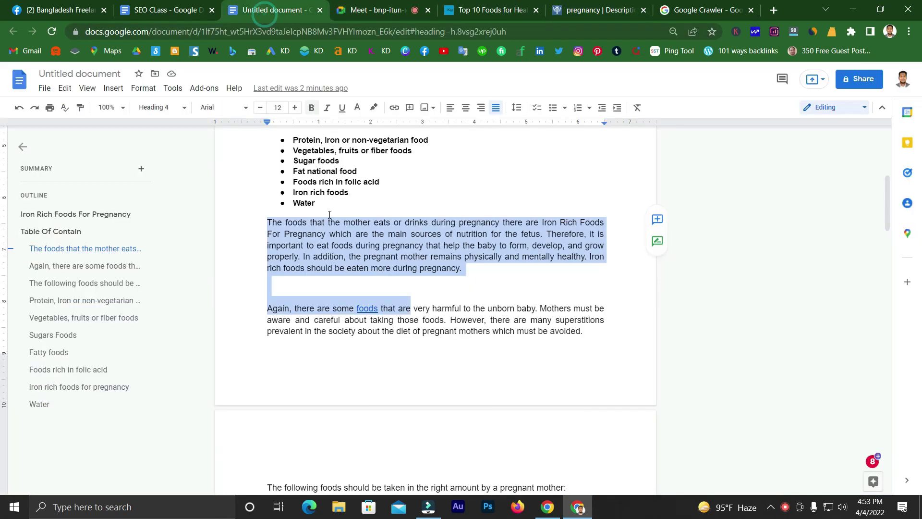
pyautogui.click(307, 228)
pyautogui.click(592, 4)
pyautogui.click(499, 10)
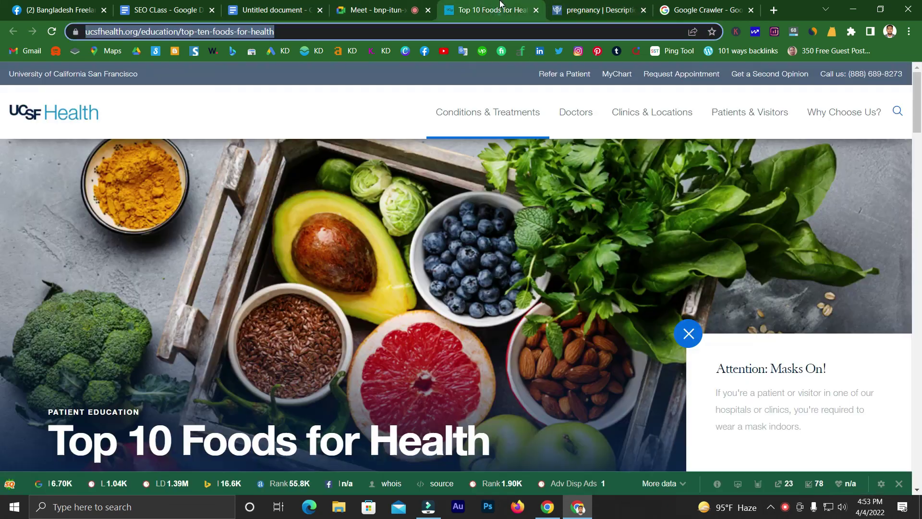
pyautogui.click(706, 9)
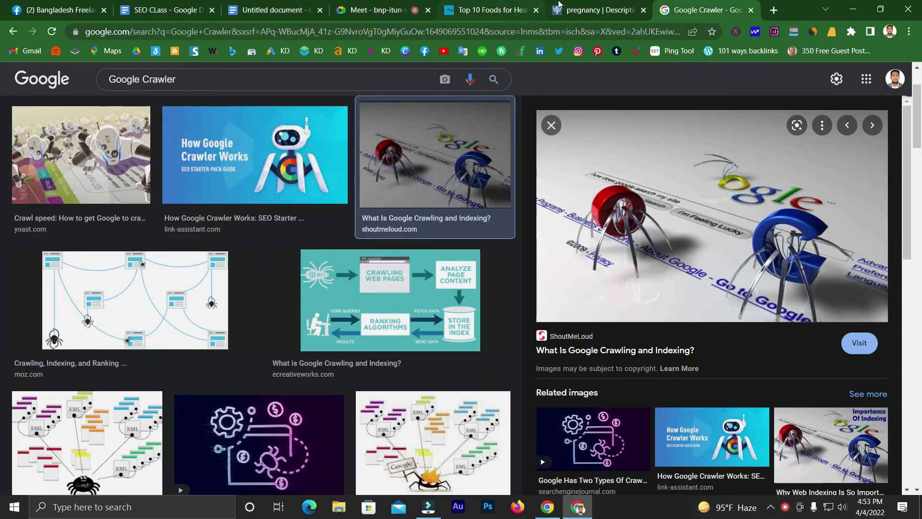
# Step: Close the Britannica pregnancy page and the Google Crawler image search
pyautogui.click(569, 8)
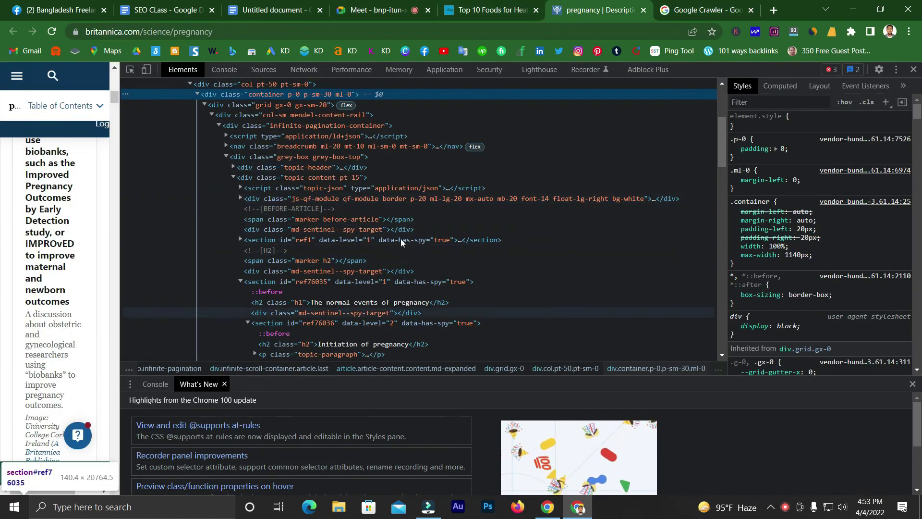
pyautogui.click(601, 6)
pyautogui.click(644, 9)
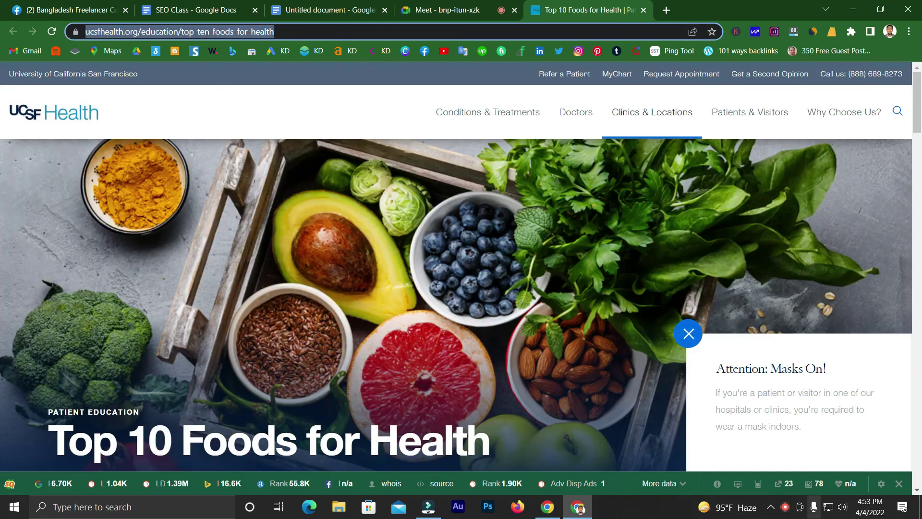
# Step: Delete the plain ucsfhealth.org address at the end of the "Iron Rich Foods For Pregnancy" article
pyautogui.click(145, 10)
pyautogui.click(320, 4)
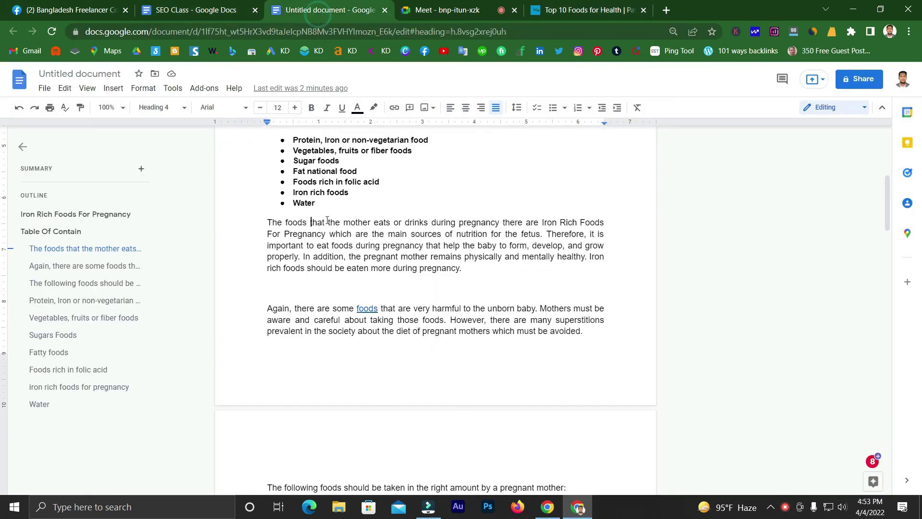
pyautogui.scroll(6, 327, 231)
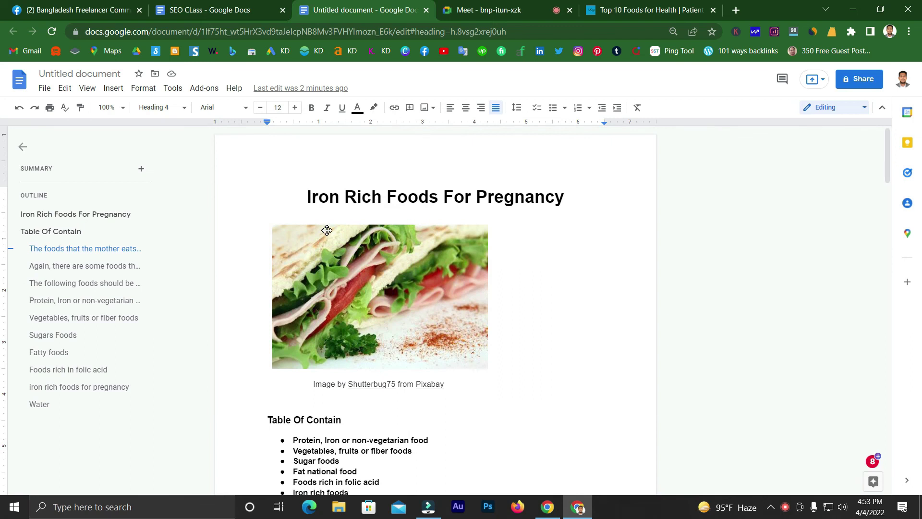
pyautogui.scroll(-8, 327, 231)
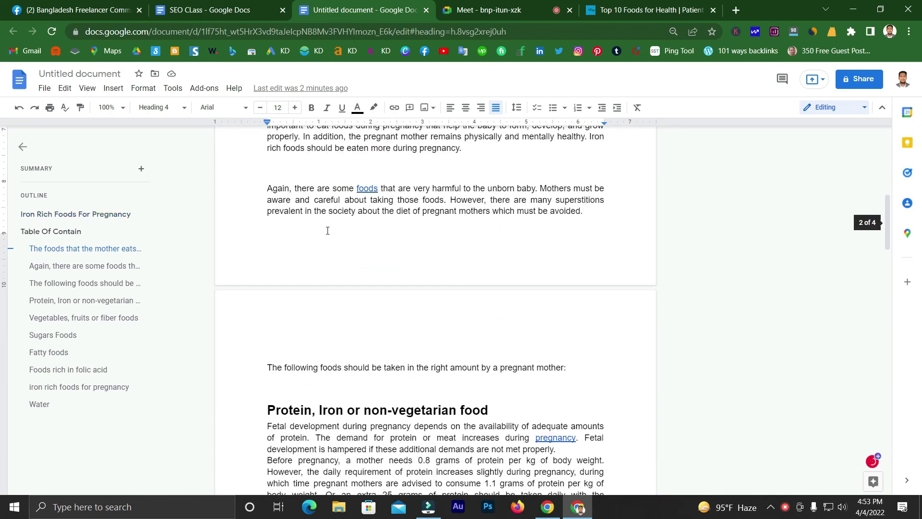
pyautogui.scroll(-15, 328, 231)
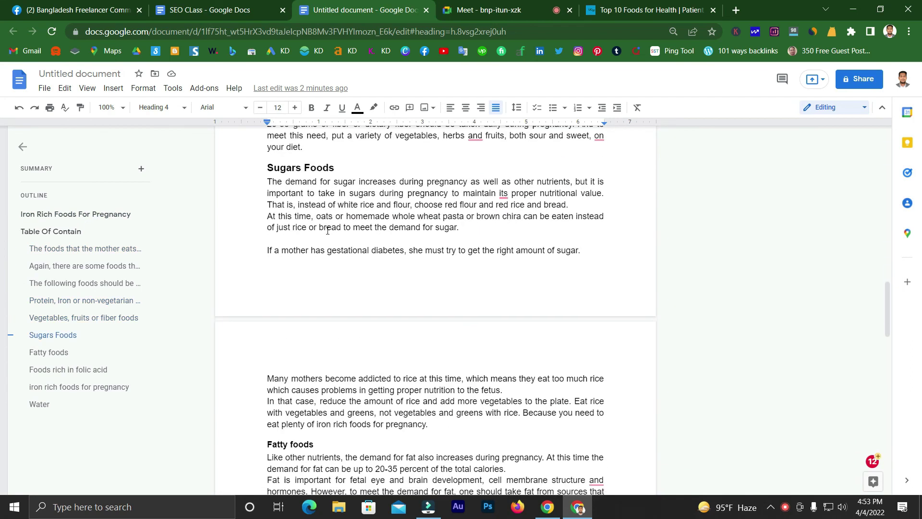
pyautogui.scroll(-8, 435, 374)
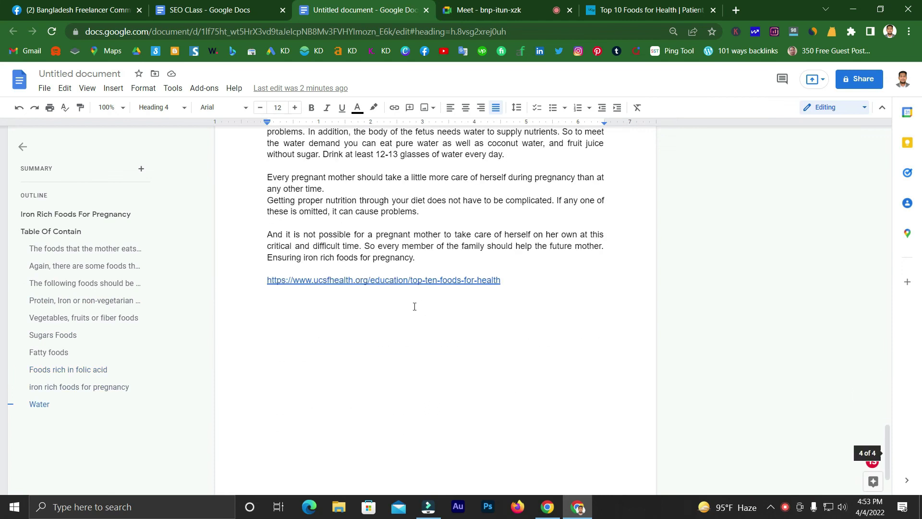
pyautogui.click(513, 285)
pyautogui.keyDown('shift'); pyautogui.click(261, 279); pyautogui.keyUp('shift')
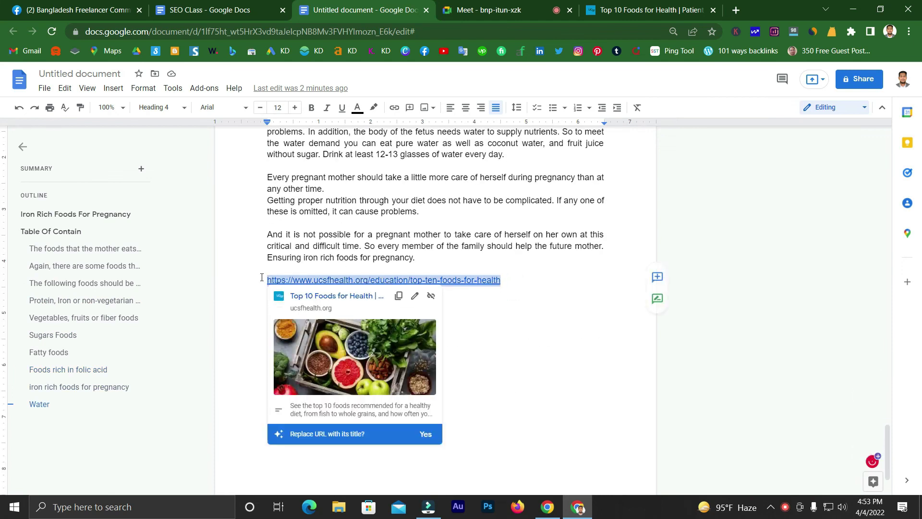
pyautogui.press('BackSpace')
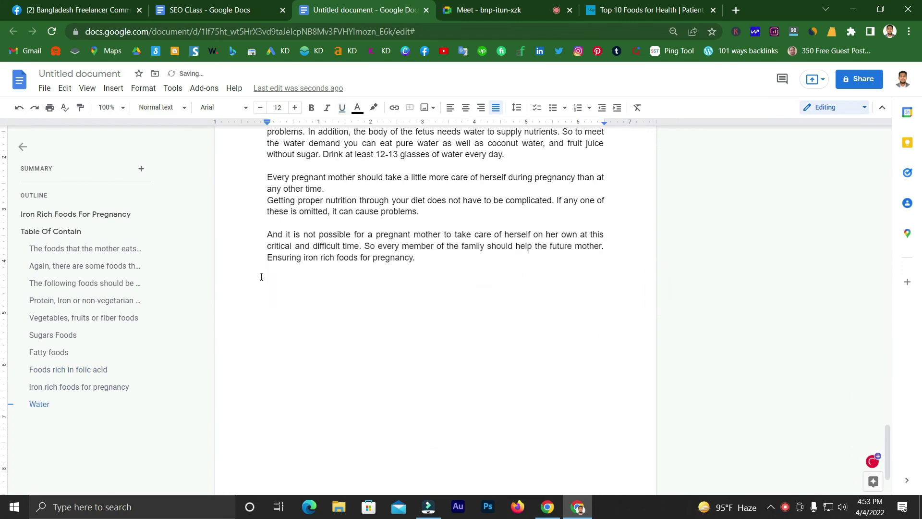
# Step: Check the Meet chat and review the unique-content and plagiarism-penalty rule in the Class 6 notes of the SEO CLass document
pyautogui.click(500, 5)
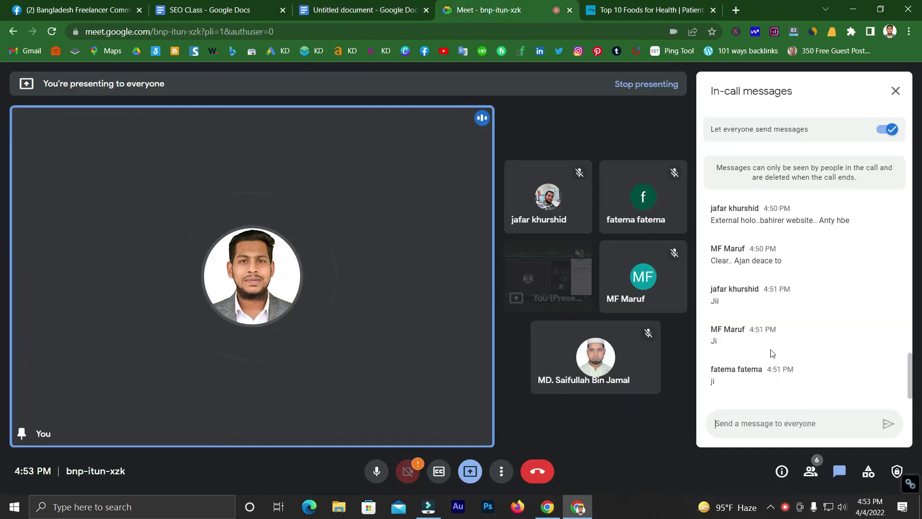
pyautogui.click(341, 3)
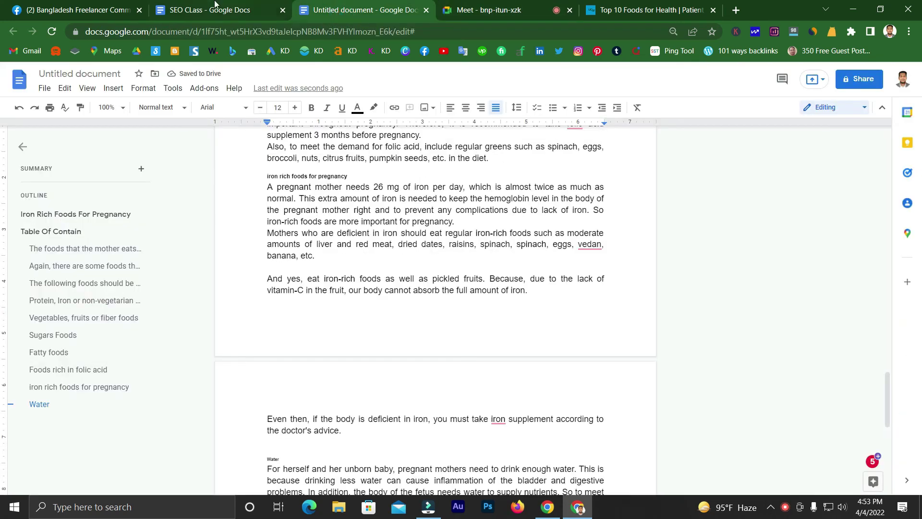
pyautogui.click(210, 10)
pyautogui.scroll(-6, 264, 213)
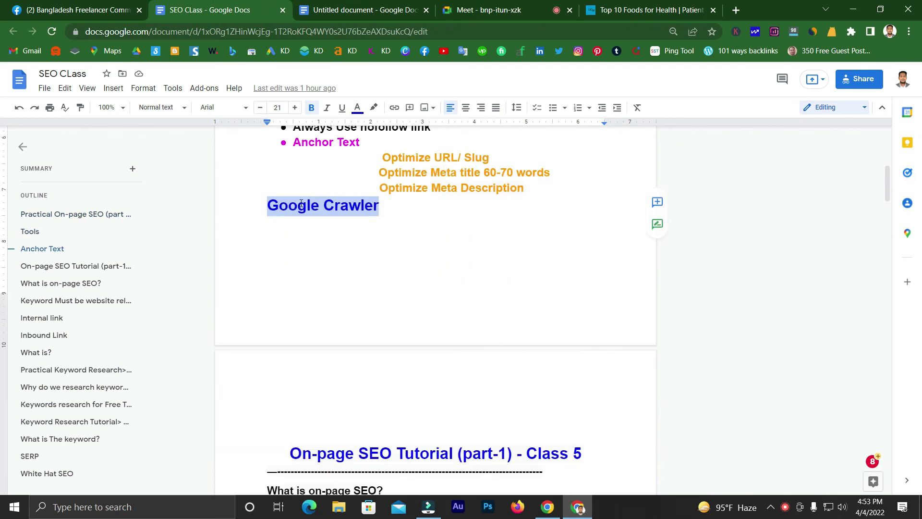
pyautogui.scroll(6, 294, 198)
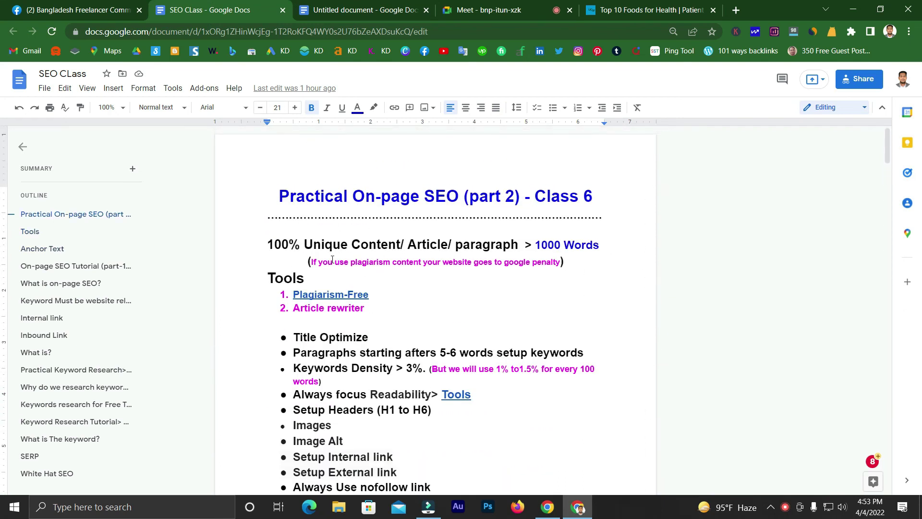
pyautogui.scroll(-1, 283, 218)
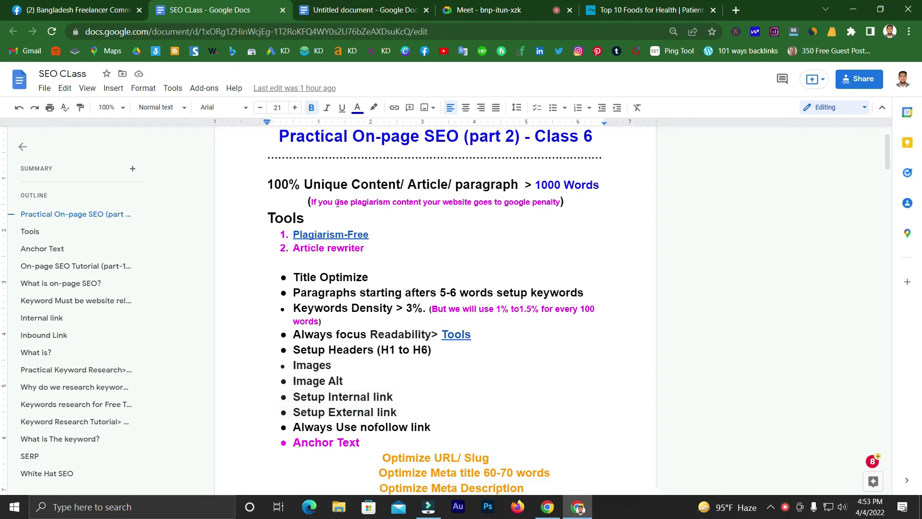
pyautogui.moveTo(344, 202); pyautogui.dragTo(379, 202)
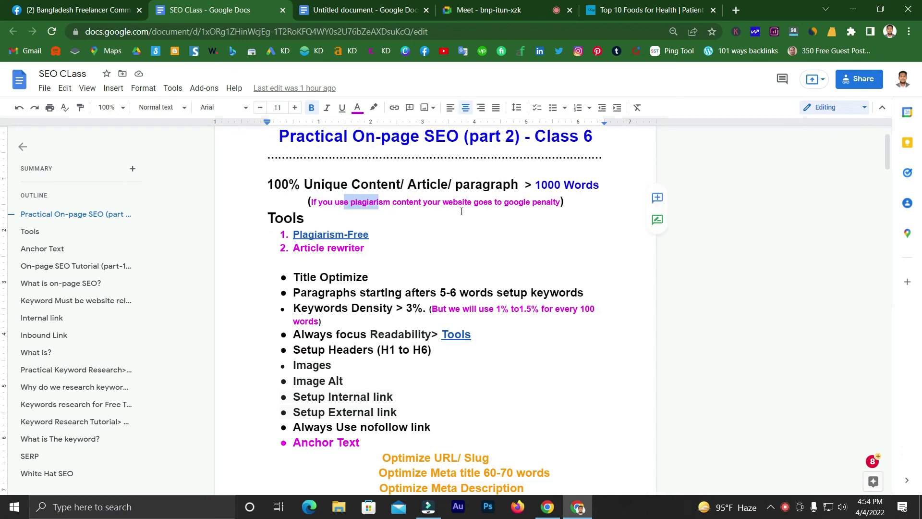
pyautogui.click(543, 202)
# Step: Review the on-page checklist in the class notes from "Title Optimize" through "Anchor Text" to the "Google Crawler" heading
pyautogui.scroll(-1, 418, 268)
pyautogui.moveTo(329, 222); pyautogui.dragTo(356, 220)
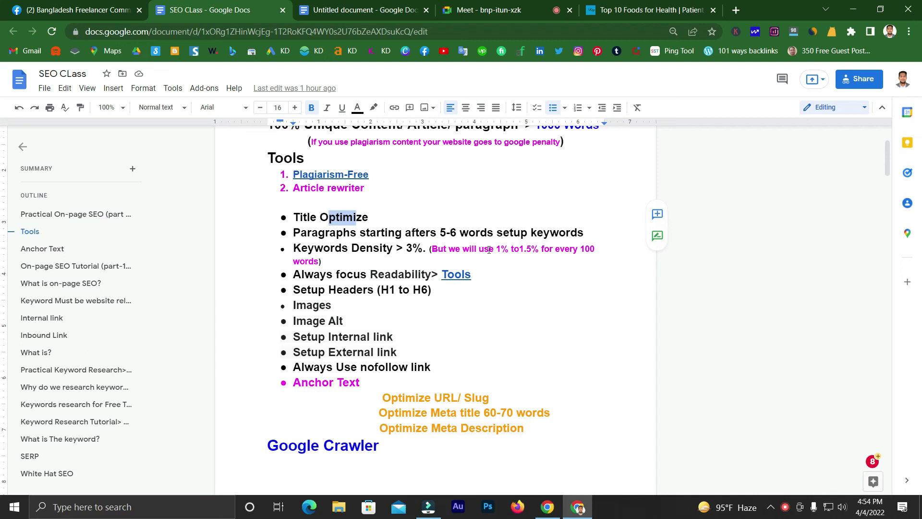
pyautogui.scroll(-1, 366, 275)
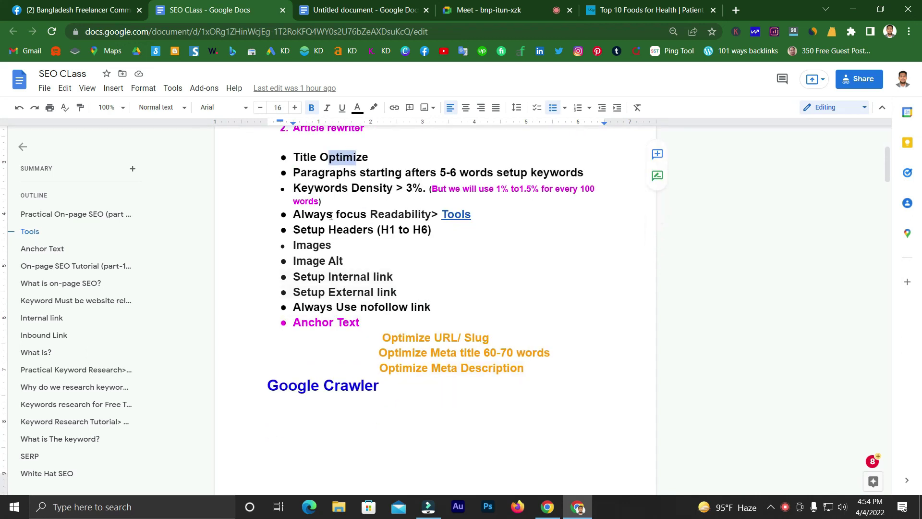
pyautogui.click(451, 214)
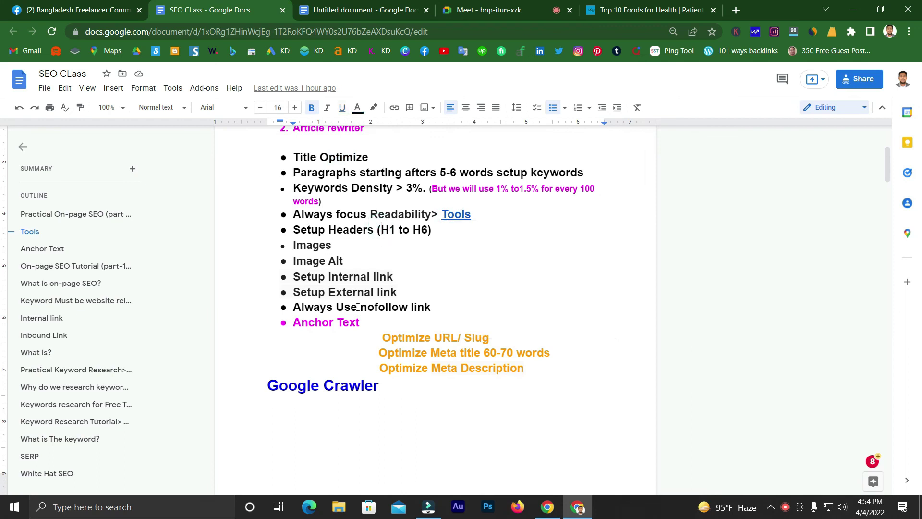
pyautogui.scroll(-3, 379, 311)
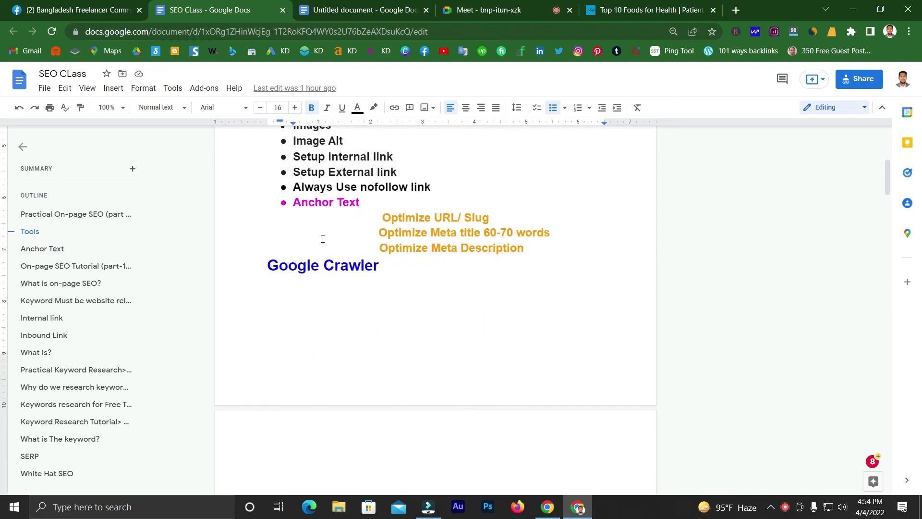
pyautogui.doubleClick(281, 265)
# Step: Revisit the start of the sample article, read the students' replies in the Meet chat and begin a message to everyone
pyautogui.click(498, 12)
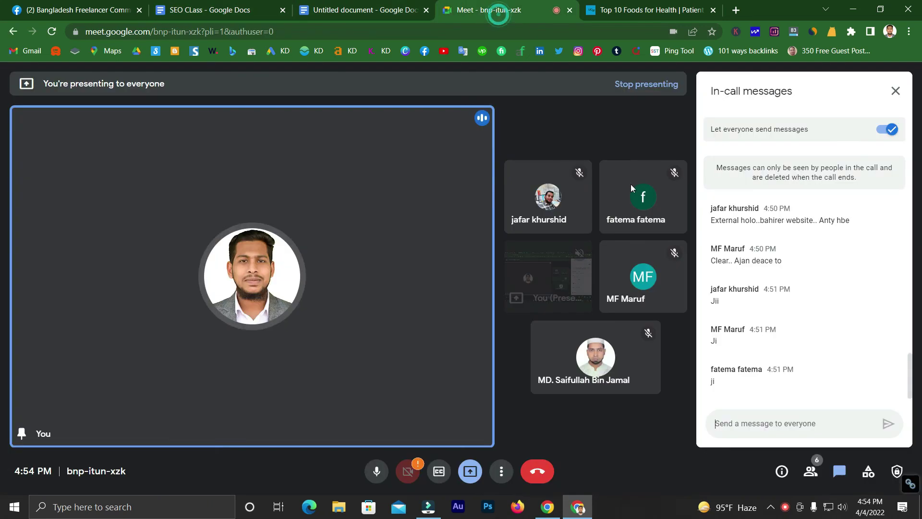
pyautogui.click(375, 4)
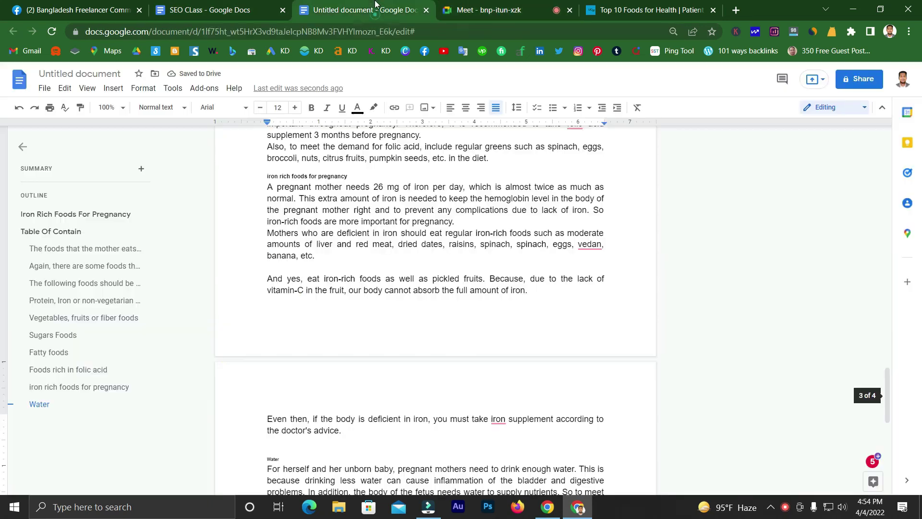
pyautogui.scroll(20, 355, 258)
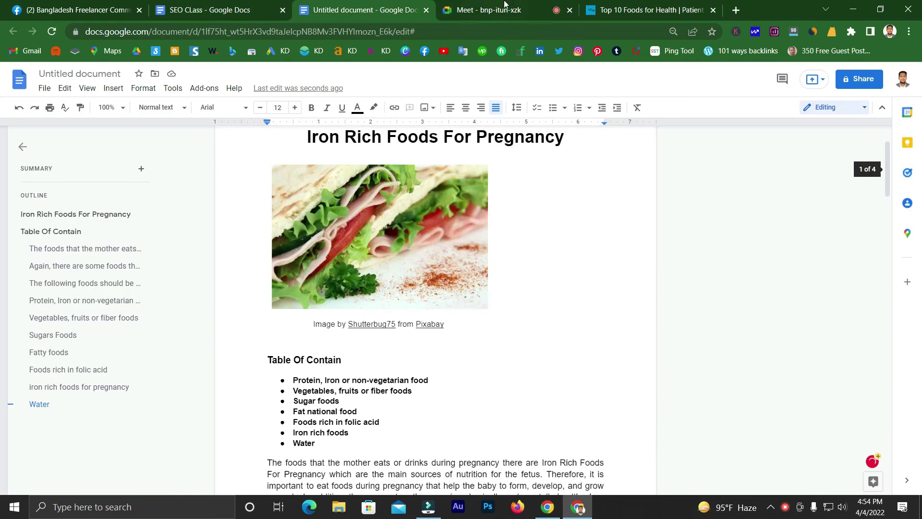
pyautogui.click(504, 5)
pyautogui.click(739, 424)
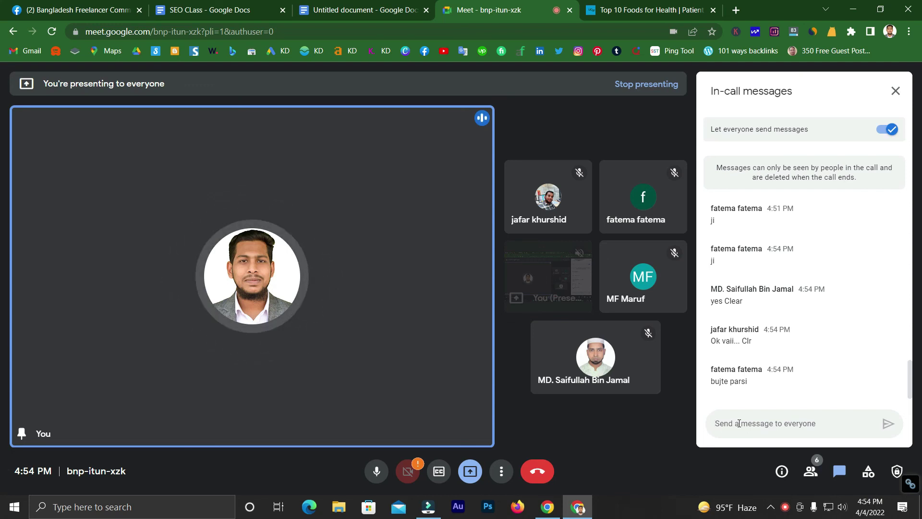
pyautogui.click(739, 424)
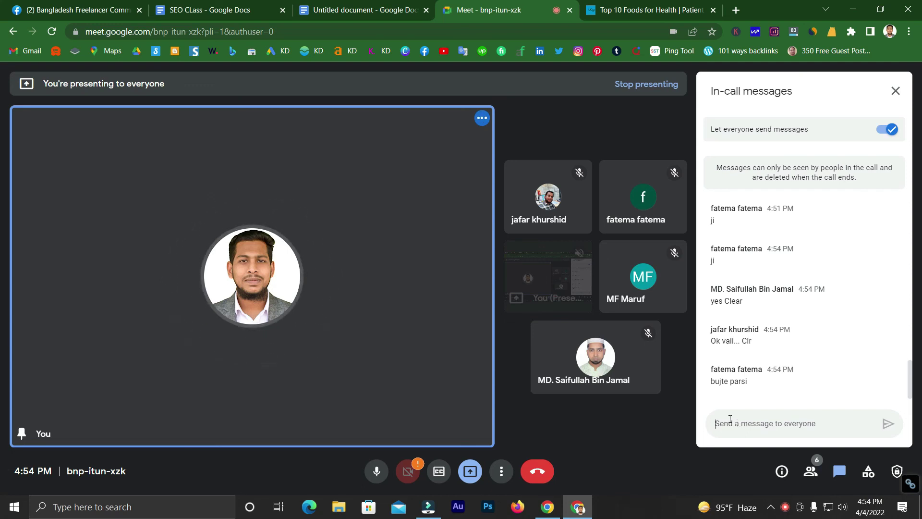